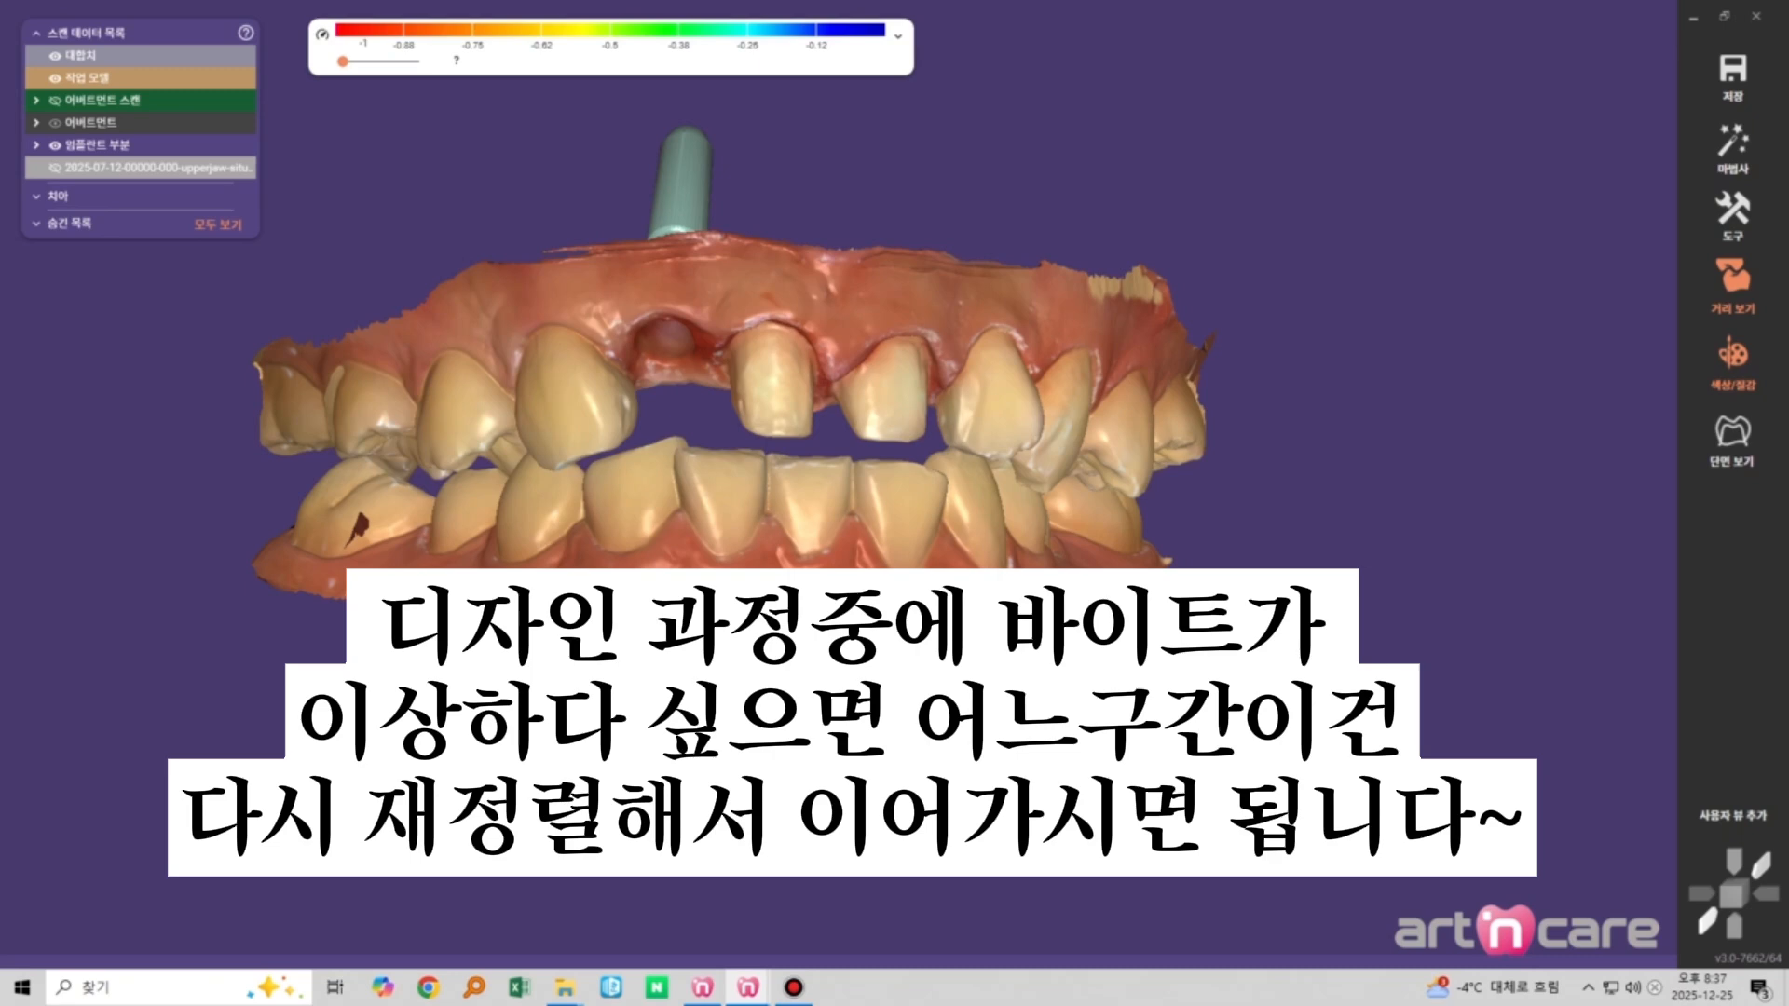
Examine the bite between the upper working model and the lower antagonist from the front and slightly different angles
scroll(900, 727, "down", 2)
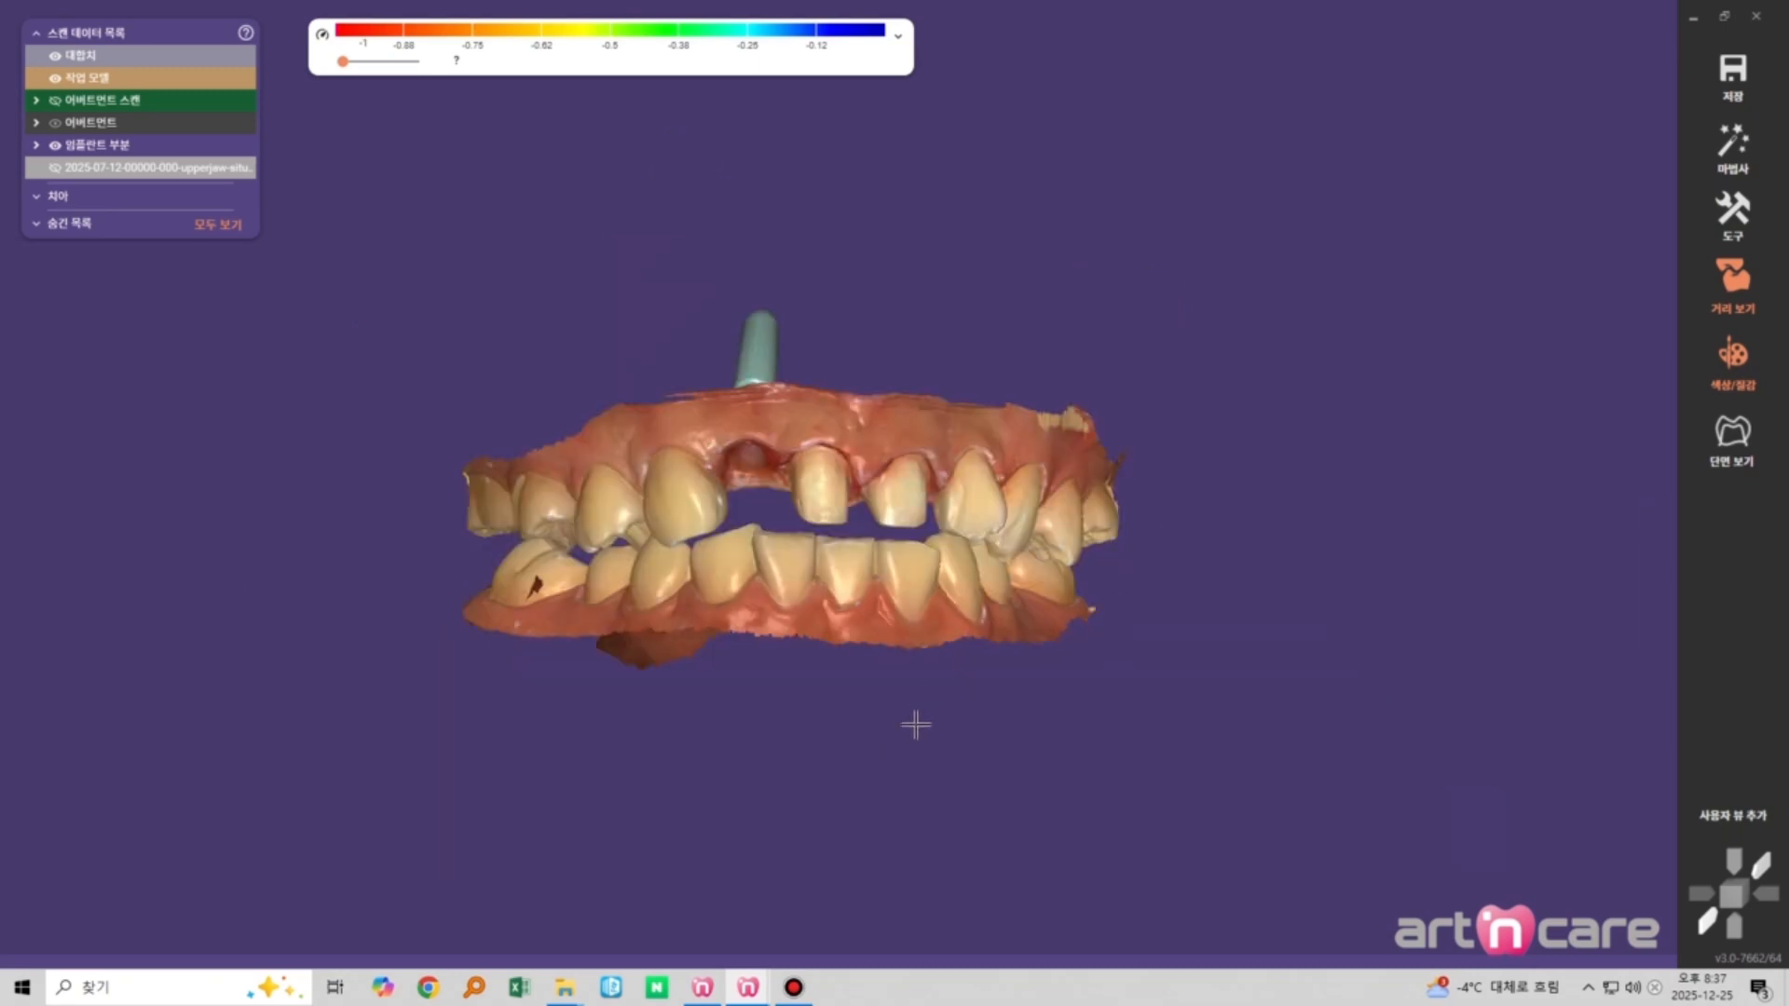
left_click_drag(914, 726, 906, 667)
scroll(913, 643, "up", 2)
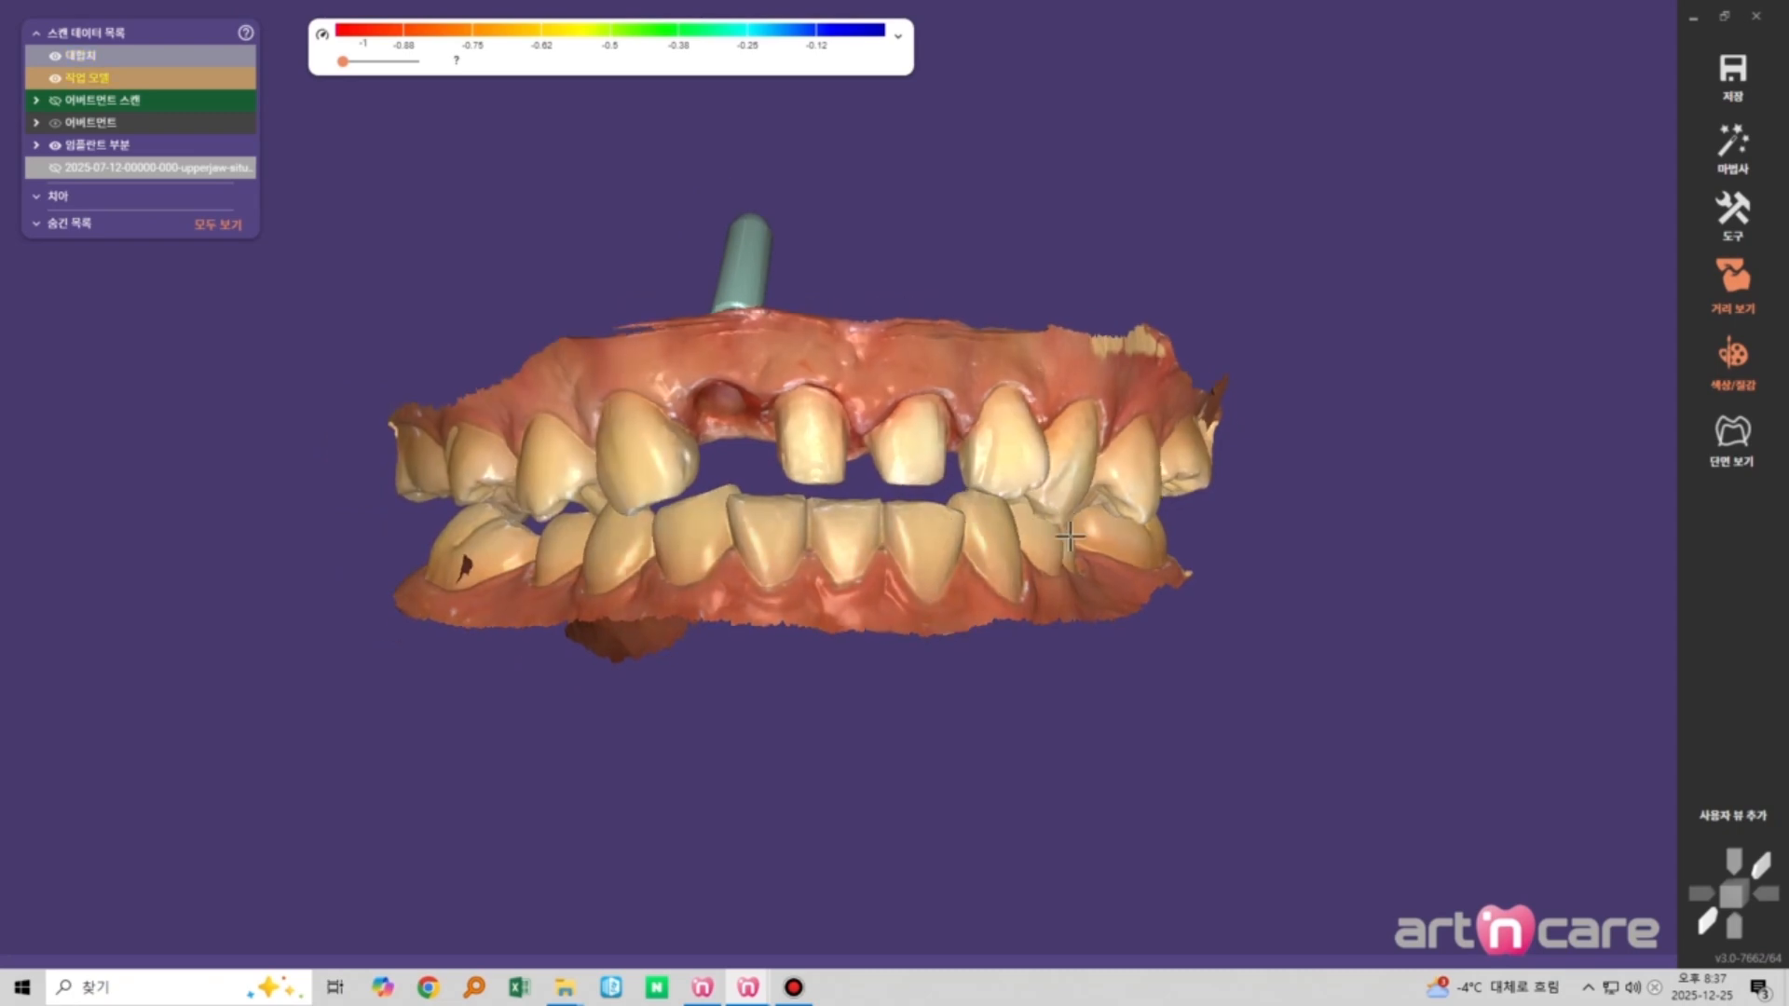
scroll(1059, 540, "down", 2)
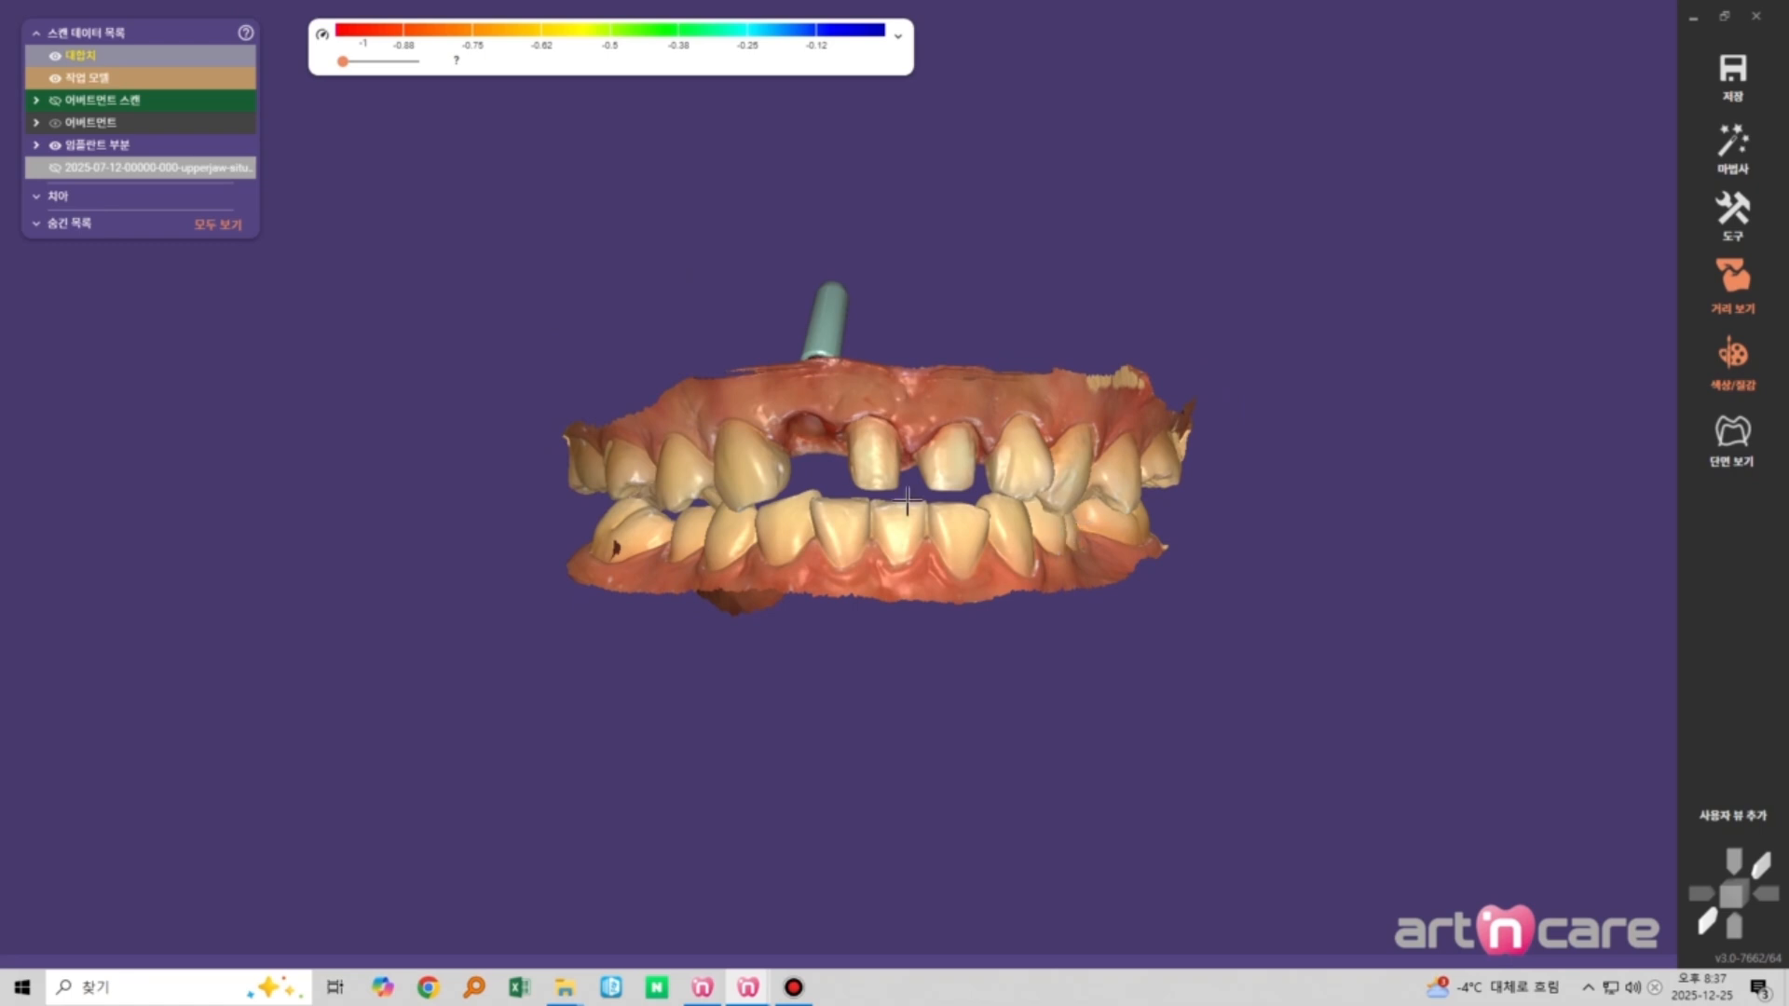
right_click_drag(907, 501, 1022, 607)
scroll(989, 522, "up", 2)
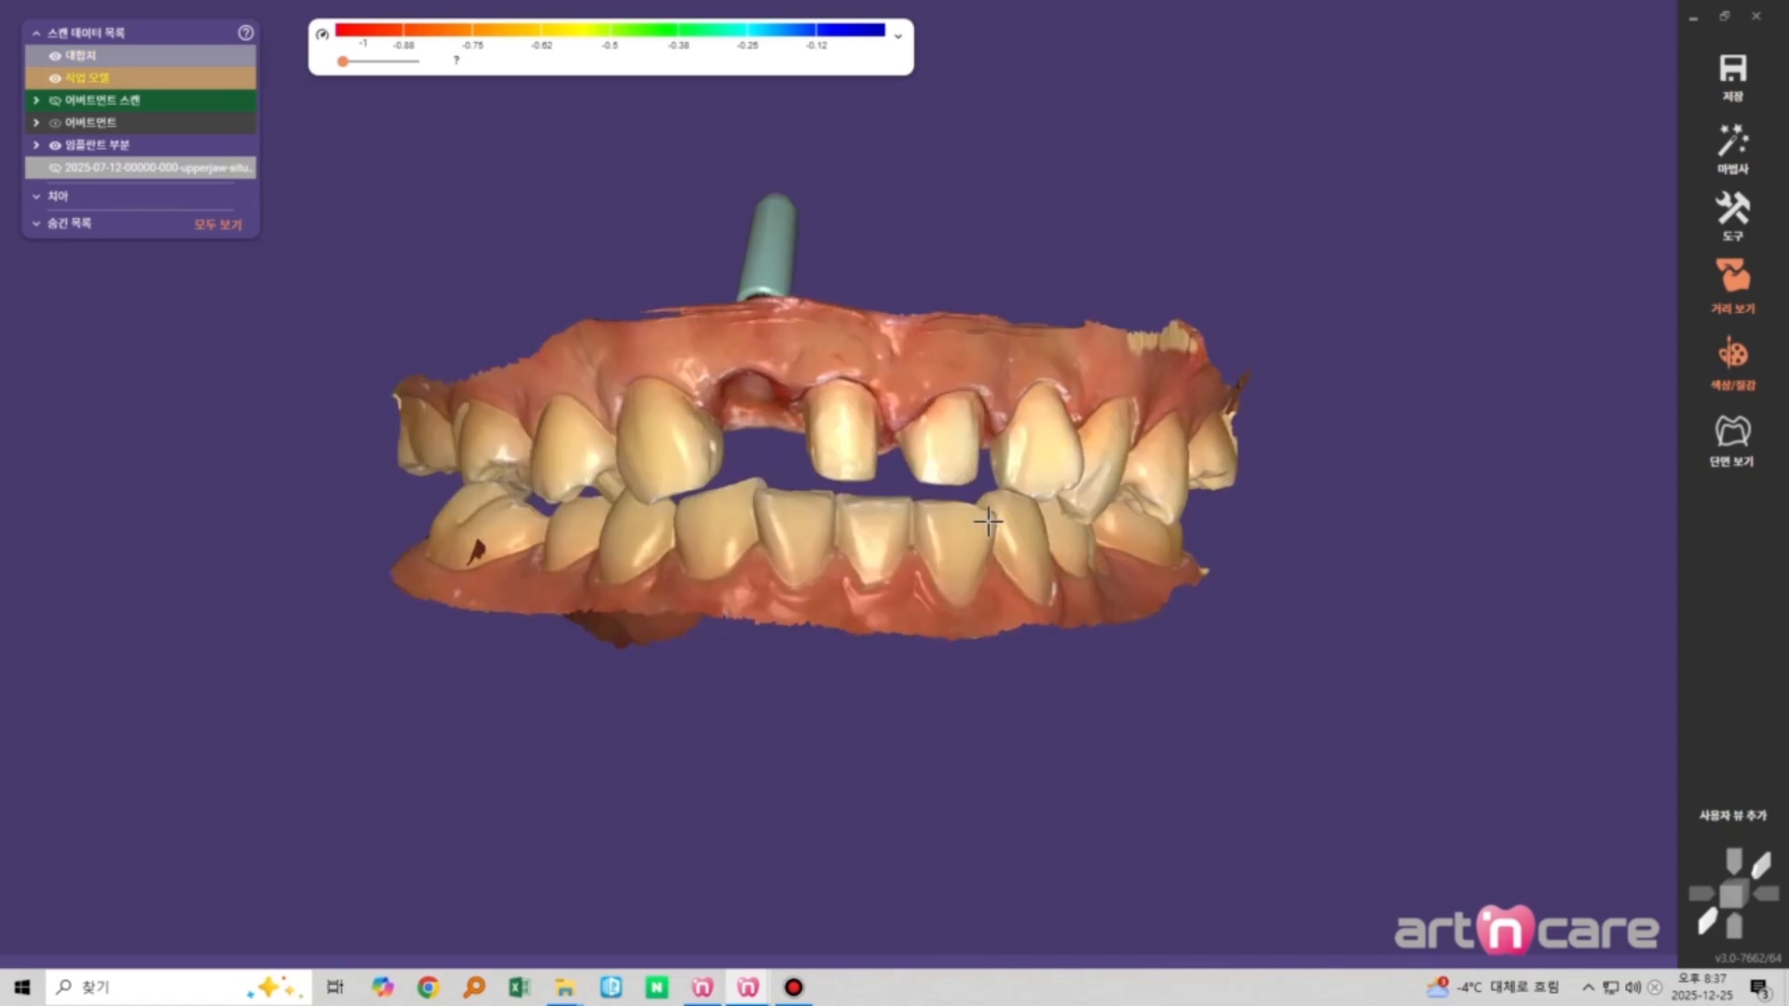
right_click_drag(988, 522, 1211, 513)
scroll(1128, 503, "down", 2)
scroll(1071, 540, "up", 2)
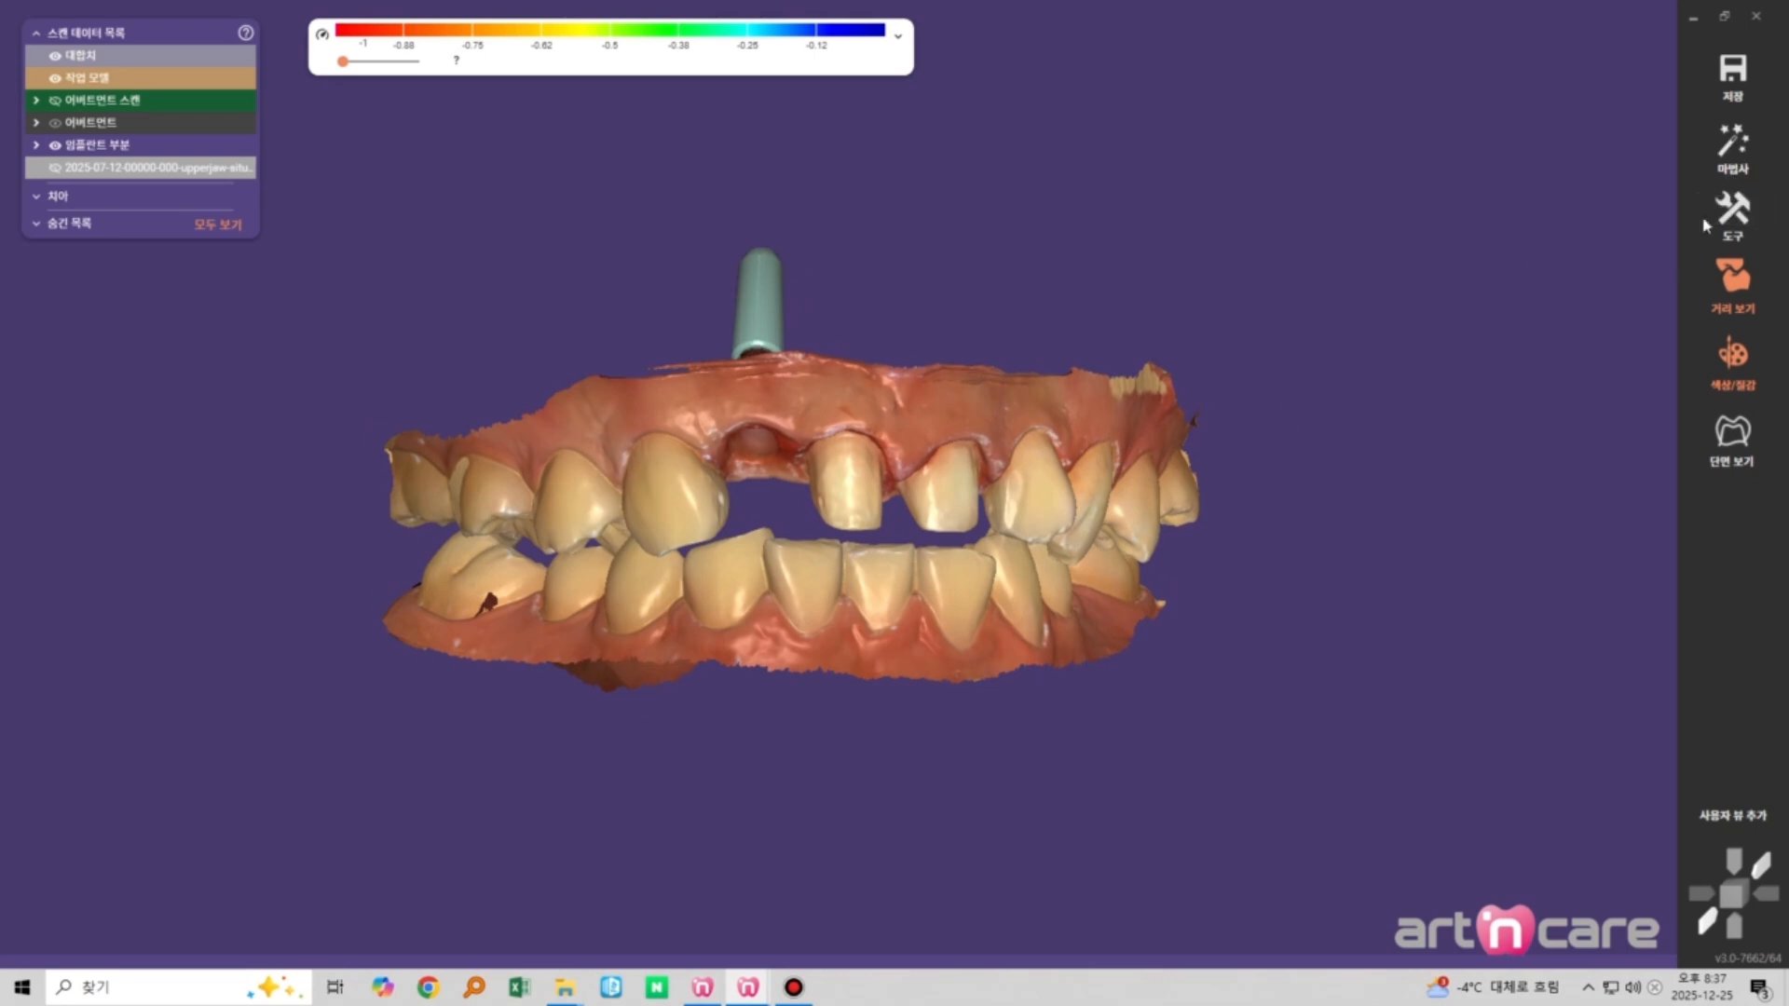
Open the mesh file add/remove tool (메쉬 파일 추가/제거) and set the mesh type to 교합 등록 스캔
left_click(1733, 215)
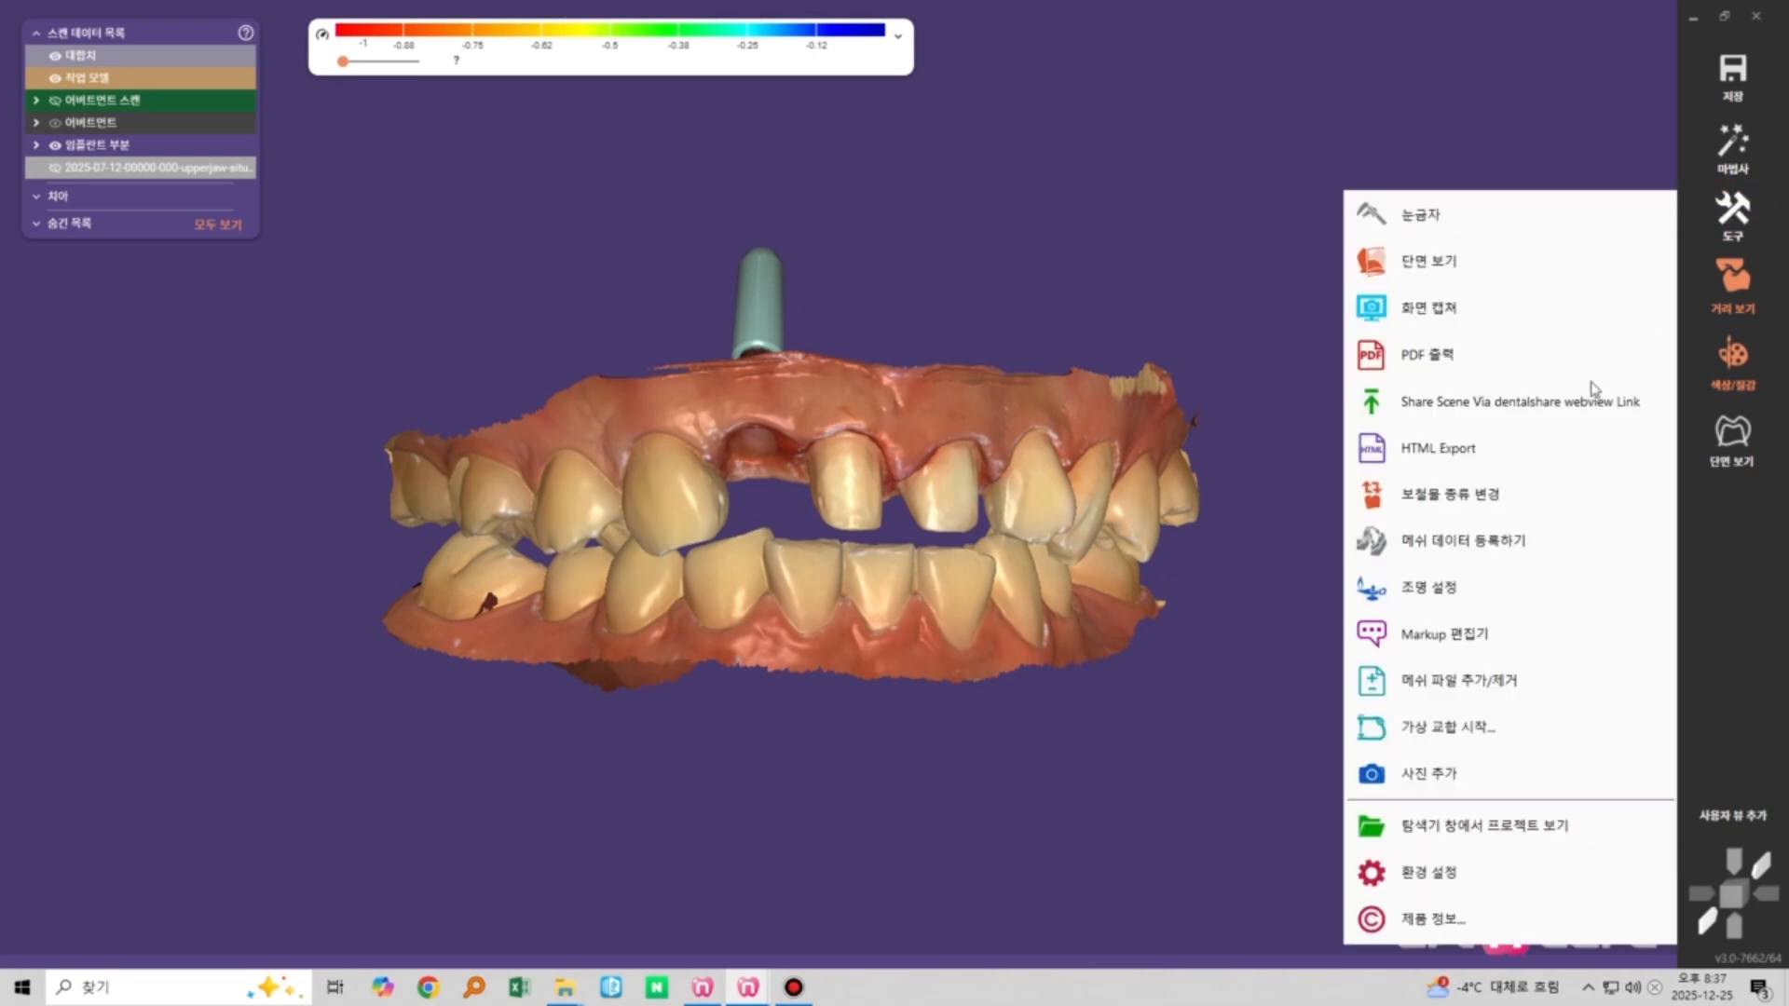
left_click(1411, 679)
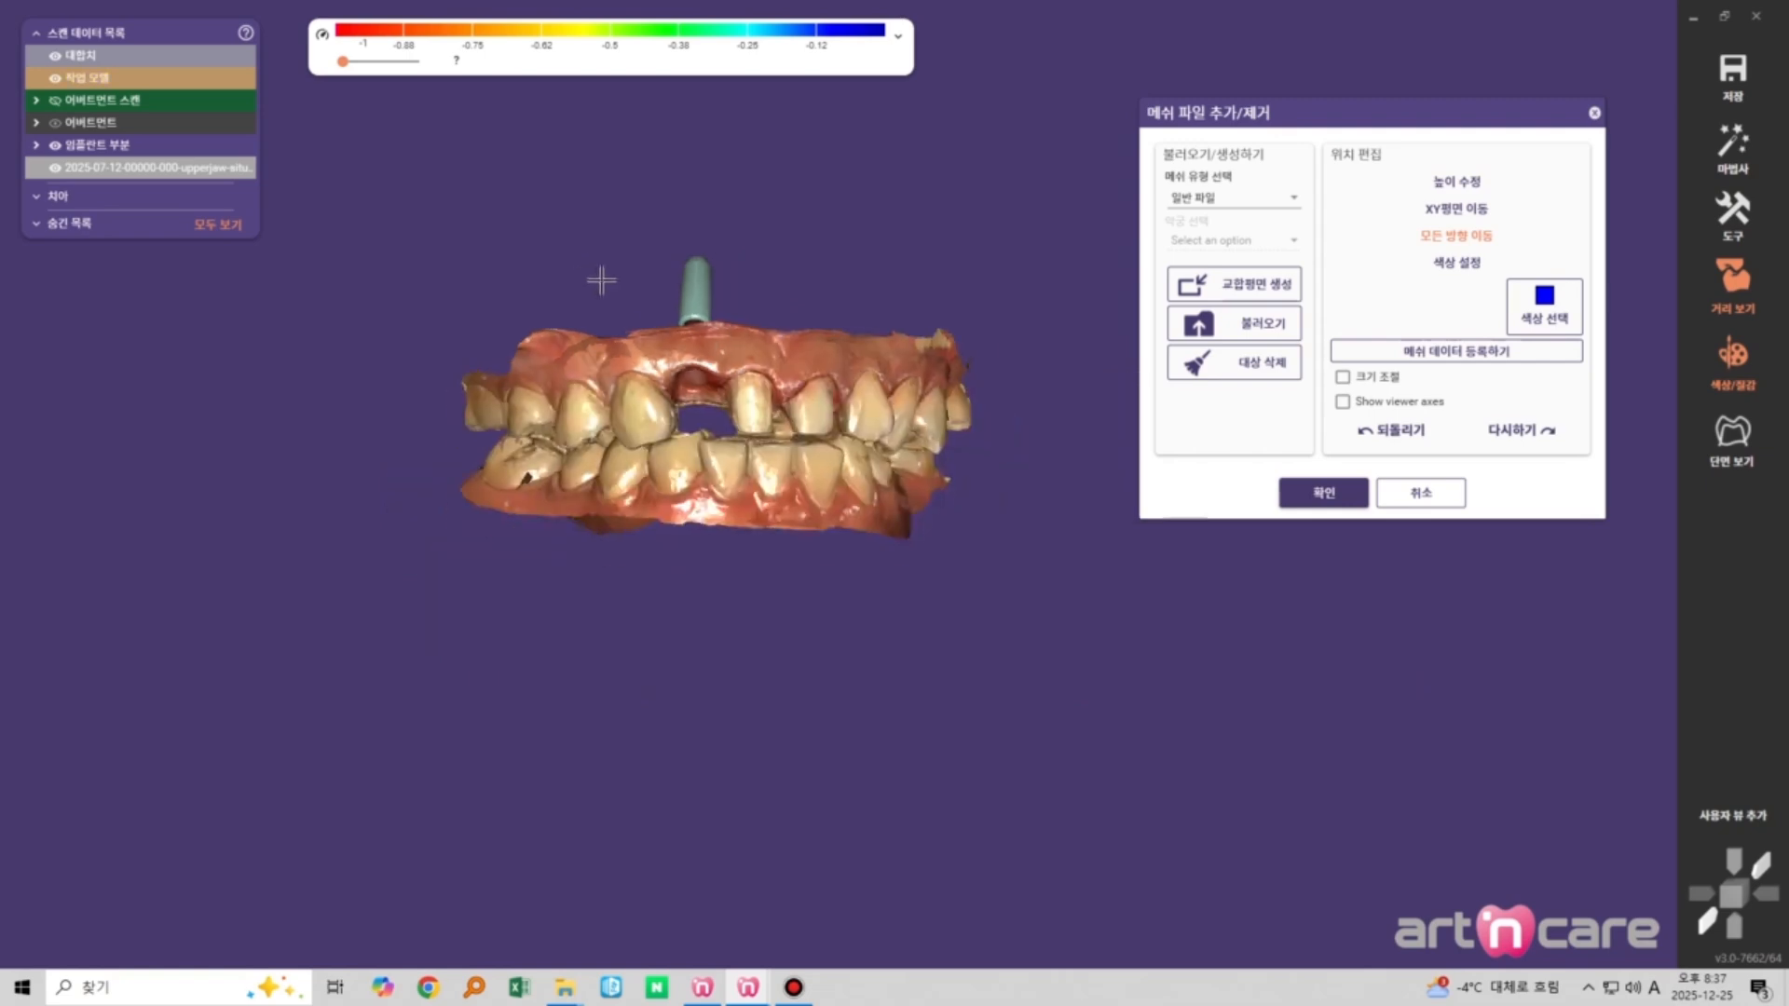
left_click(1242, 205)
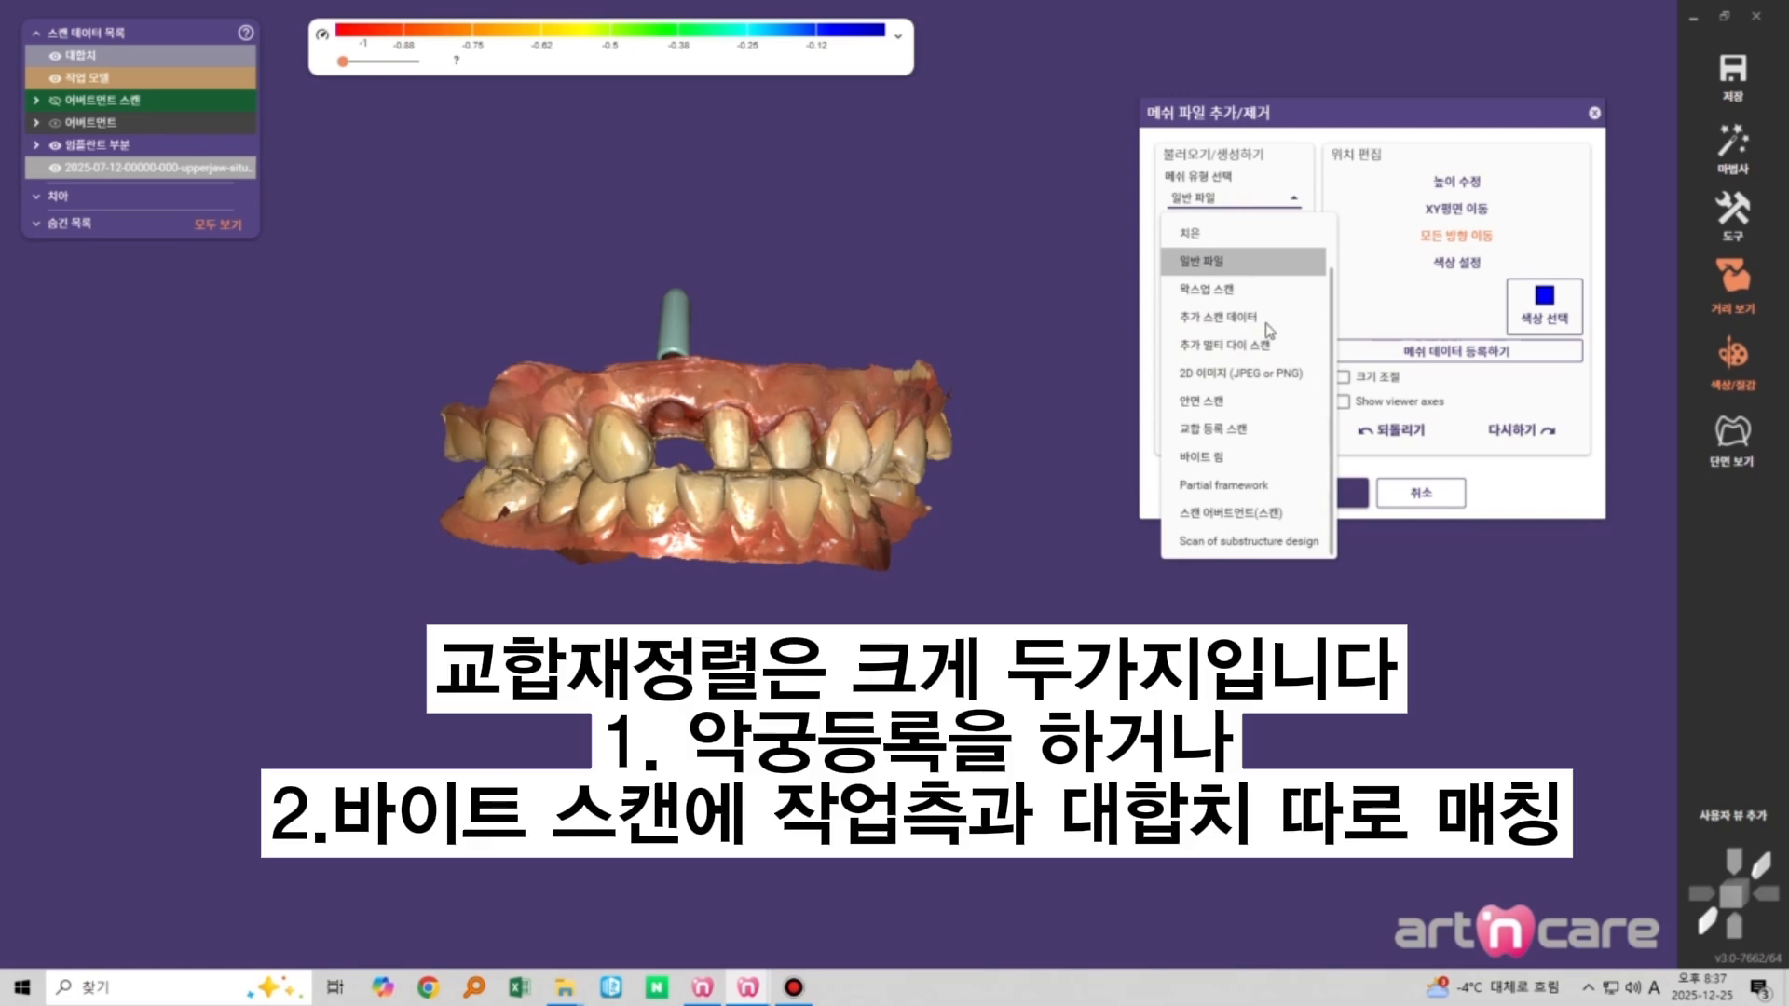
scroll(1230, 328, "up", 1)
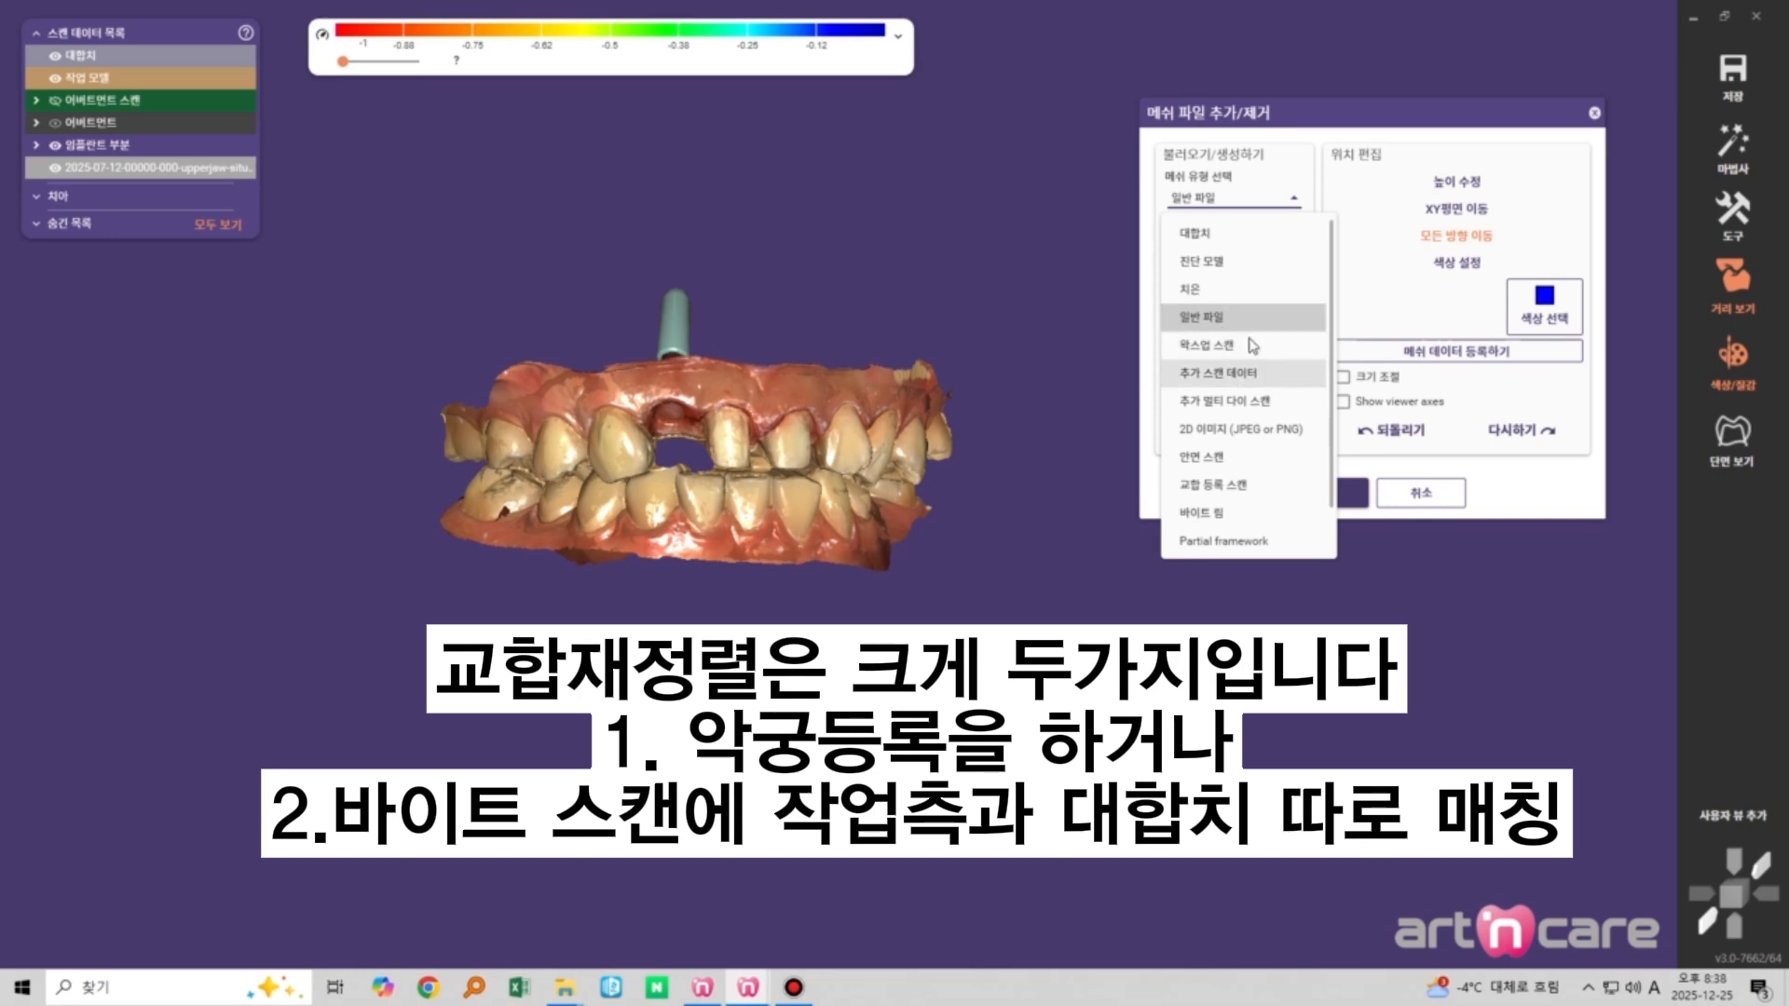
scroll(1242, 328, "down", 1)
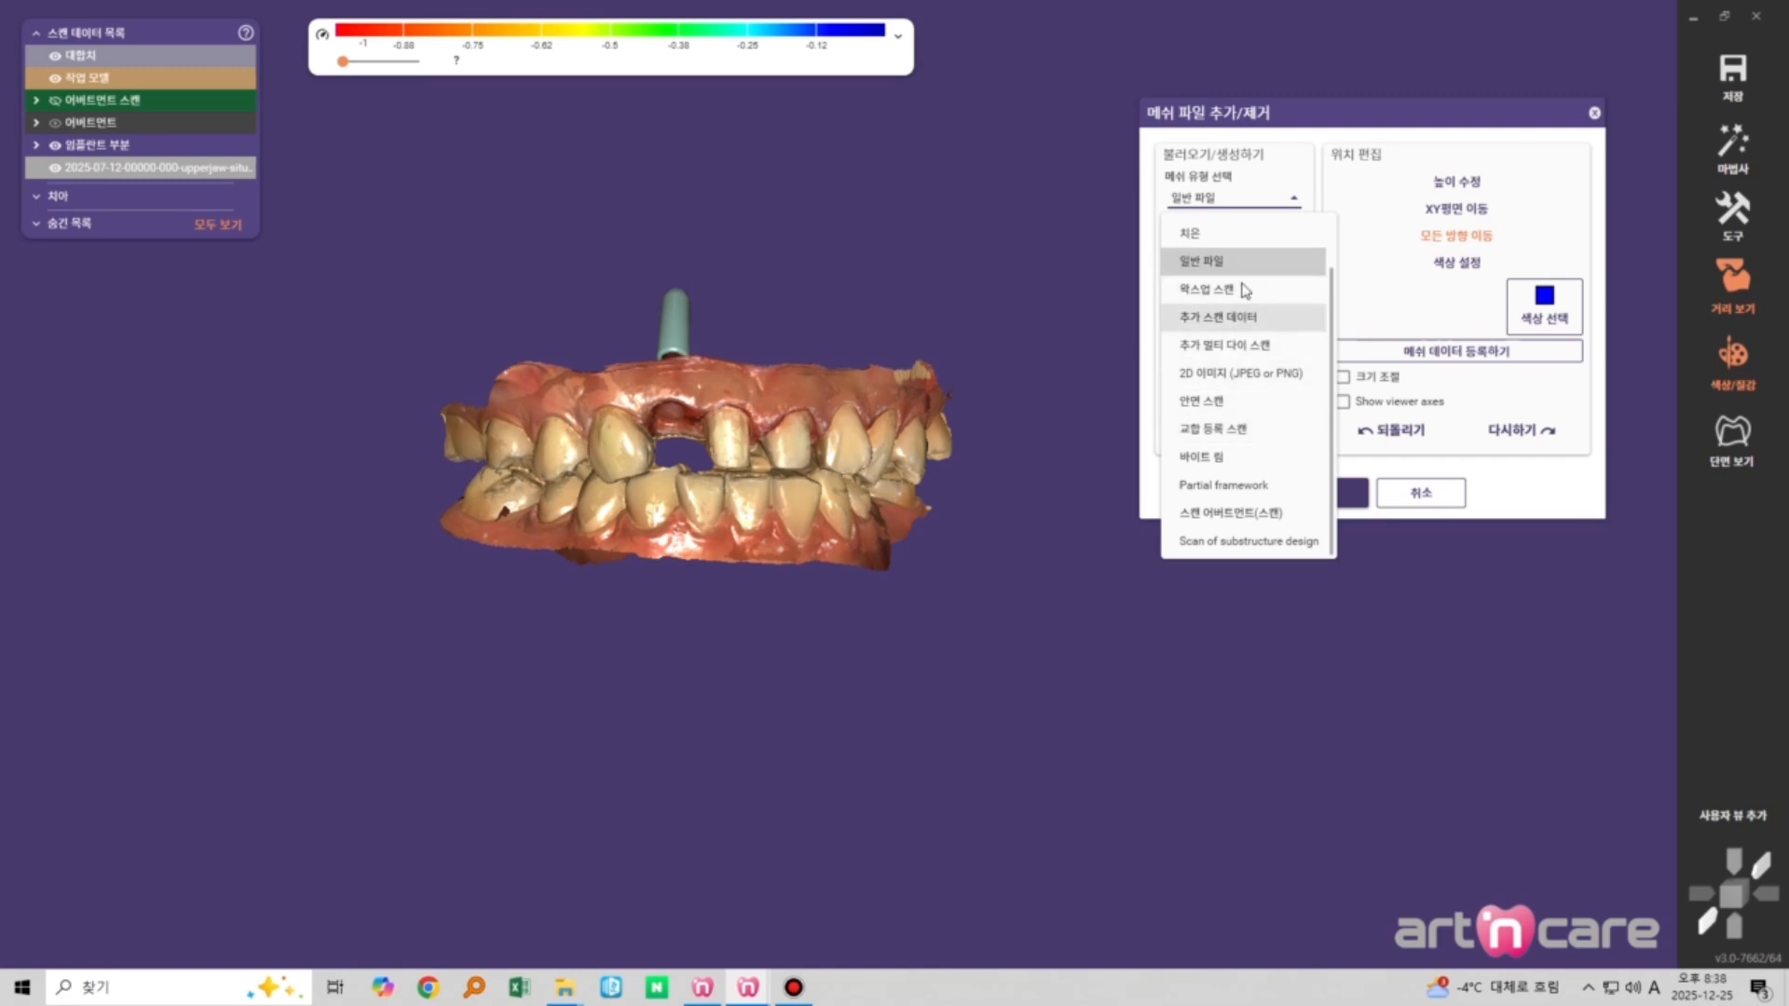
left_click(1223, 430)
left_click(1234, 323)
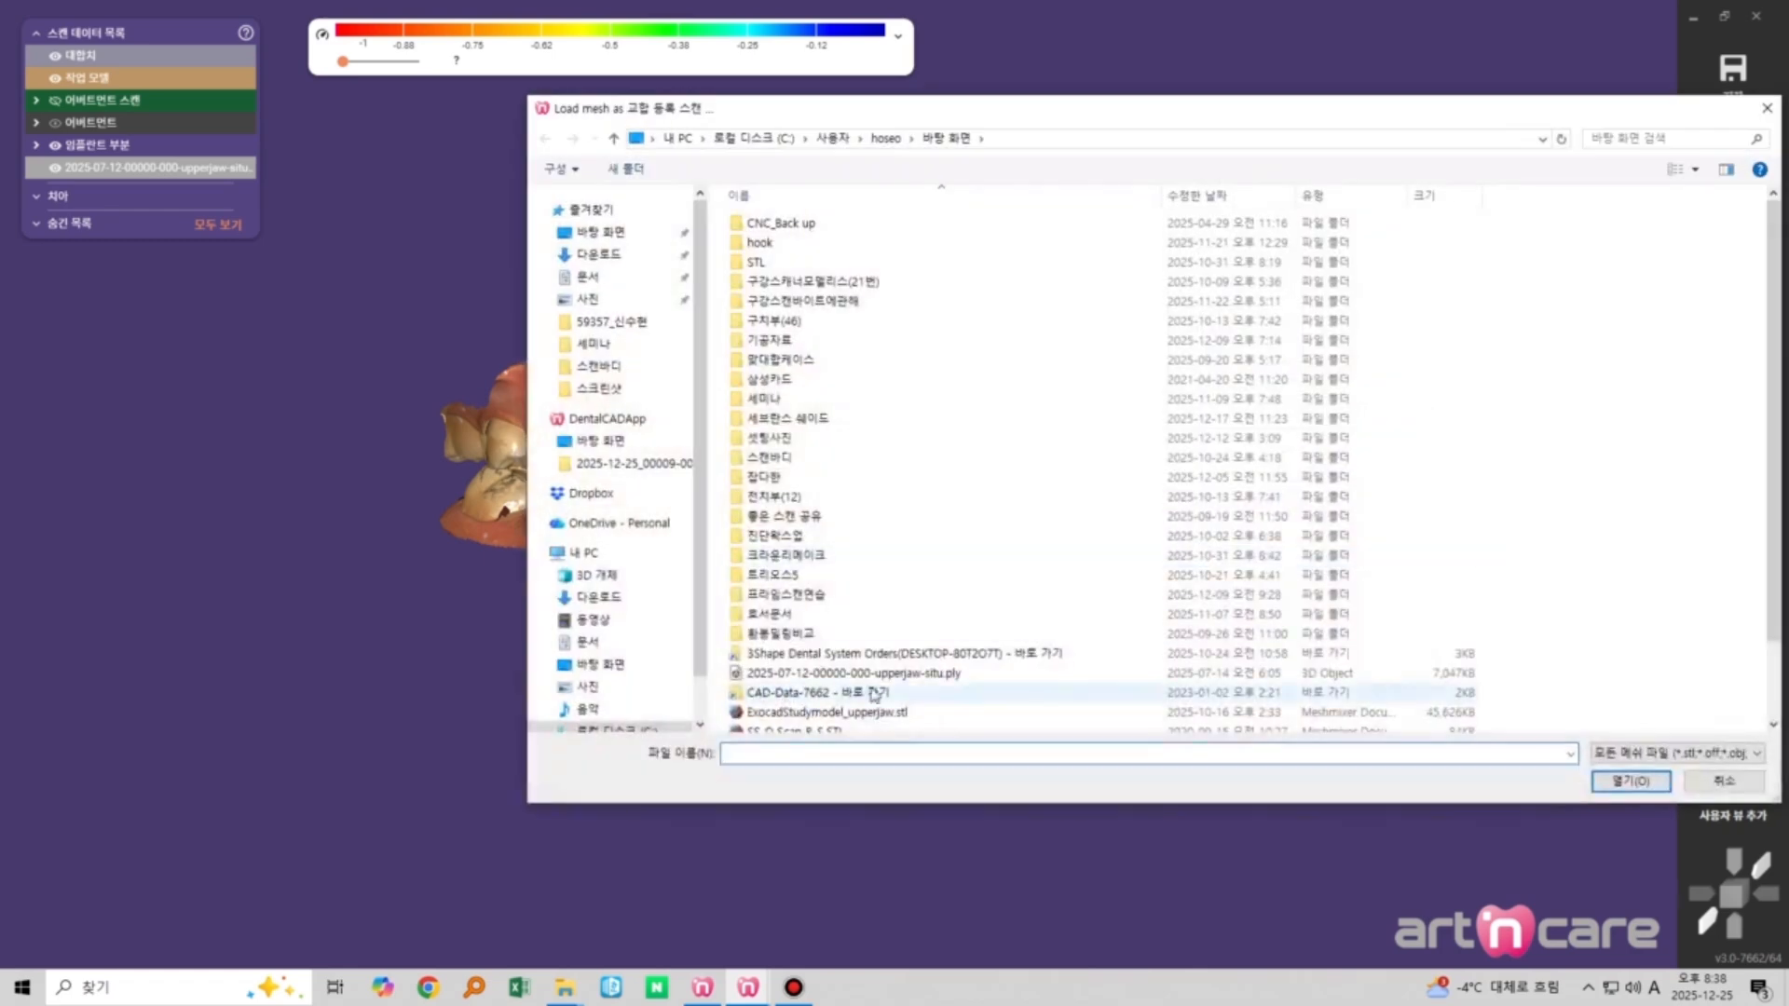
scroll(874, 694, "down", 4)
double_click(867, 484)
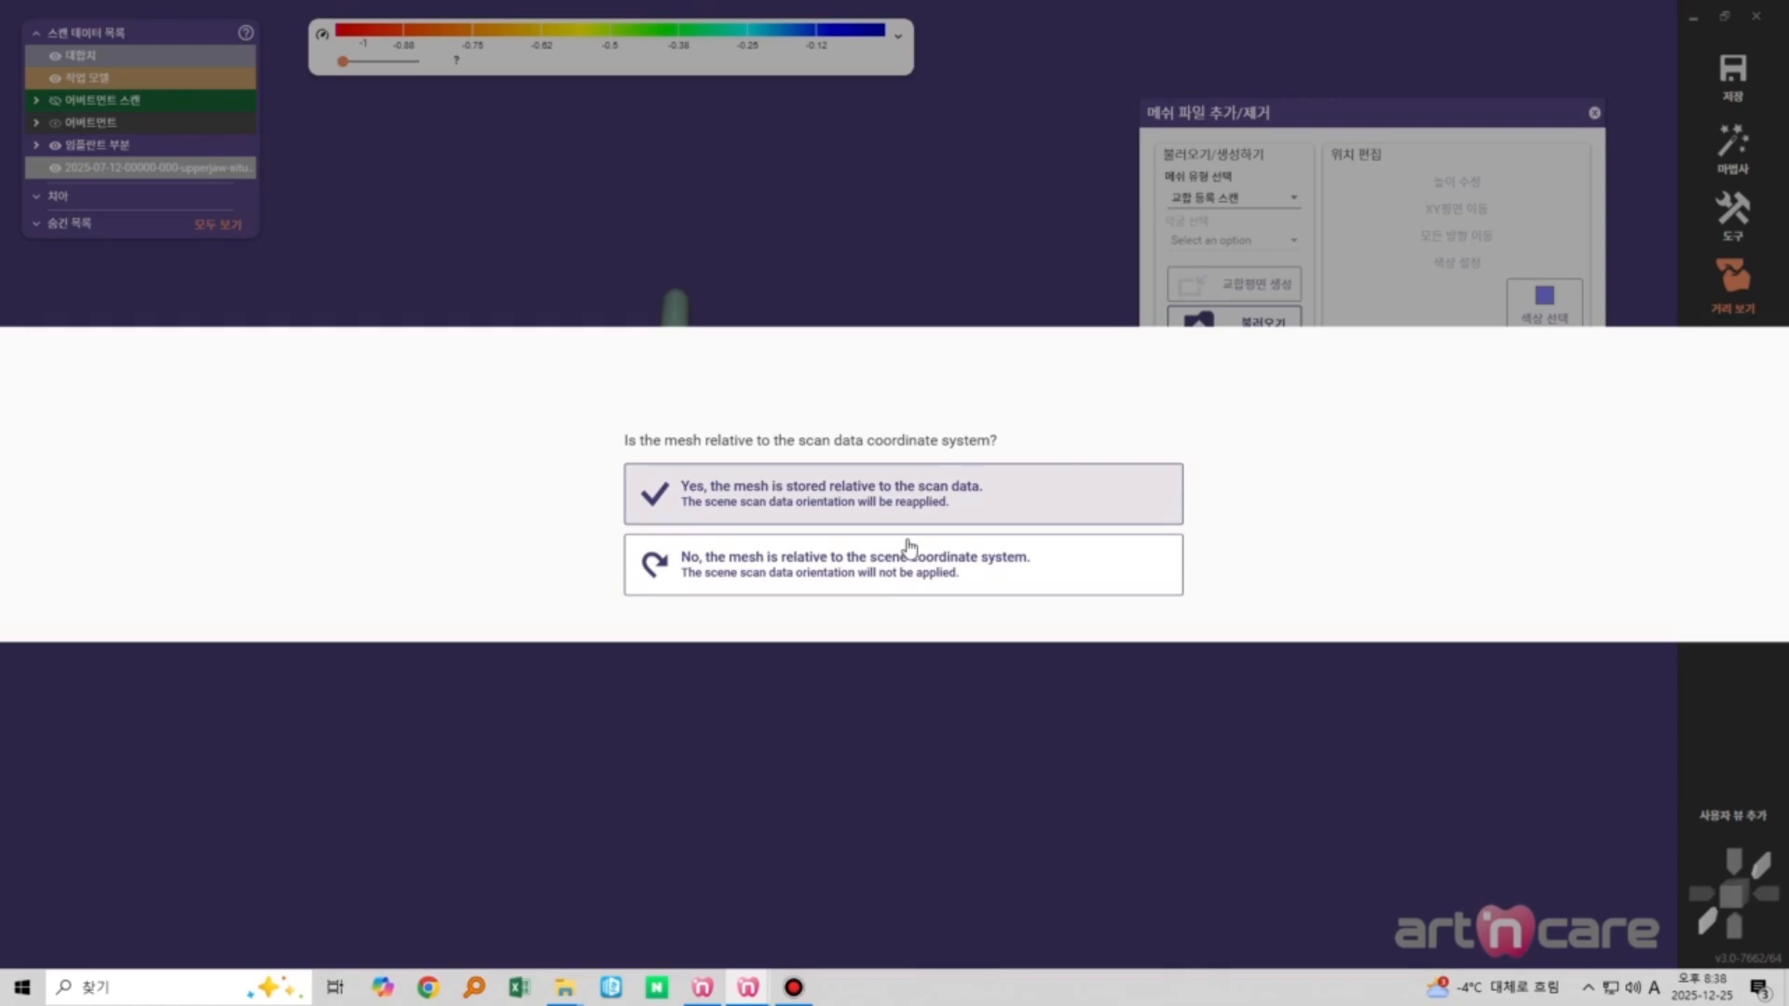
left_click(862, 494)
Move the loaded bite scan above the jaw models so the two are clearly separated
right_click_drag(975, 578, 932, 680)
left_click_drag(822, 652, 798, 155)
scroll(911, 496, "down", 2)
right_click_drag(910, 496, 845, 466)
scroll(846, 466, "up", 2)
left_click_drag(792, 382, 786, 301)
Confirm the added mesh and choose to match the jaws to the loaded occlusal relationship (예, 불러온 교합 관계를 사용합니다)
right_click_drag(820, 419, 1072, 383)
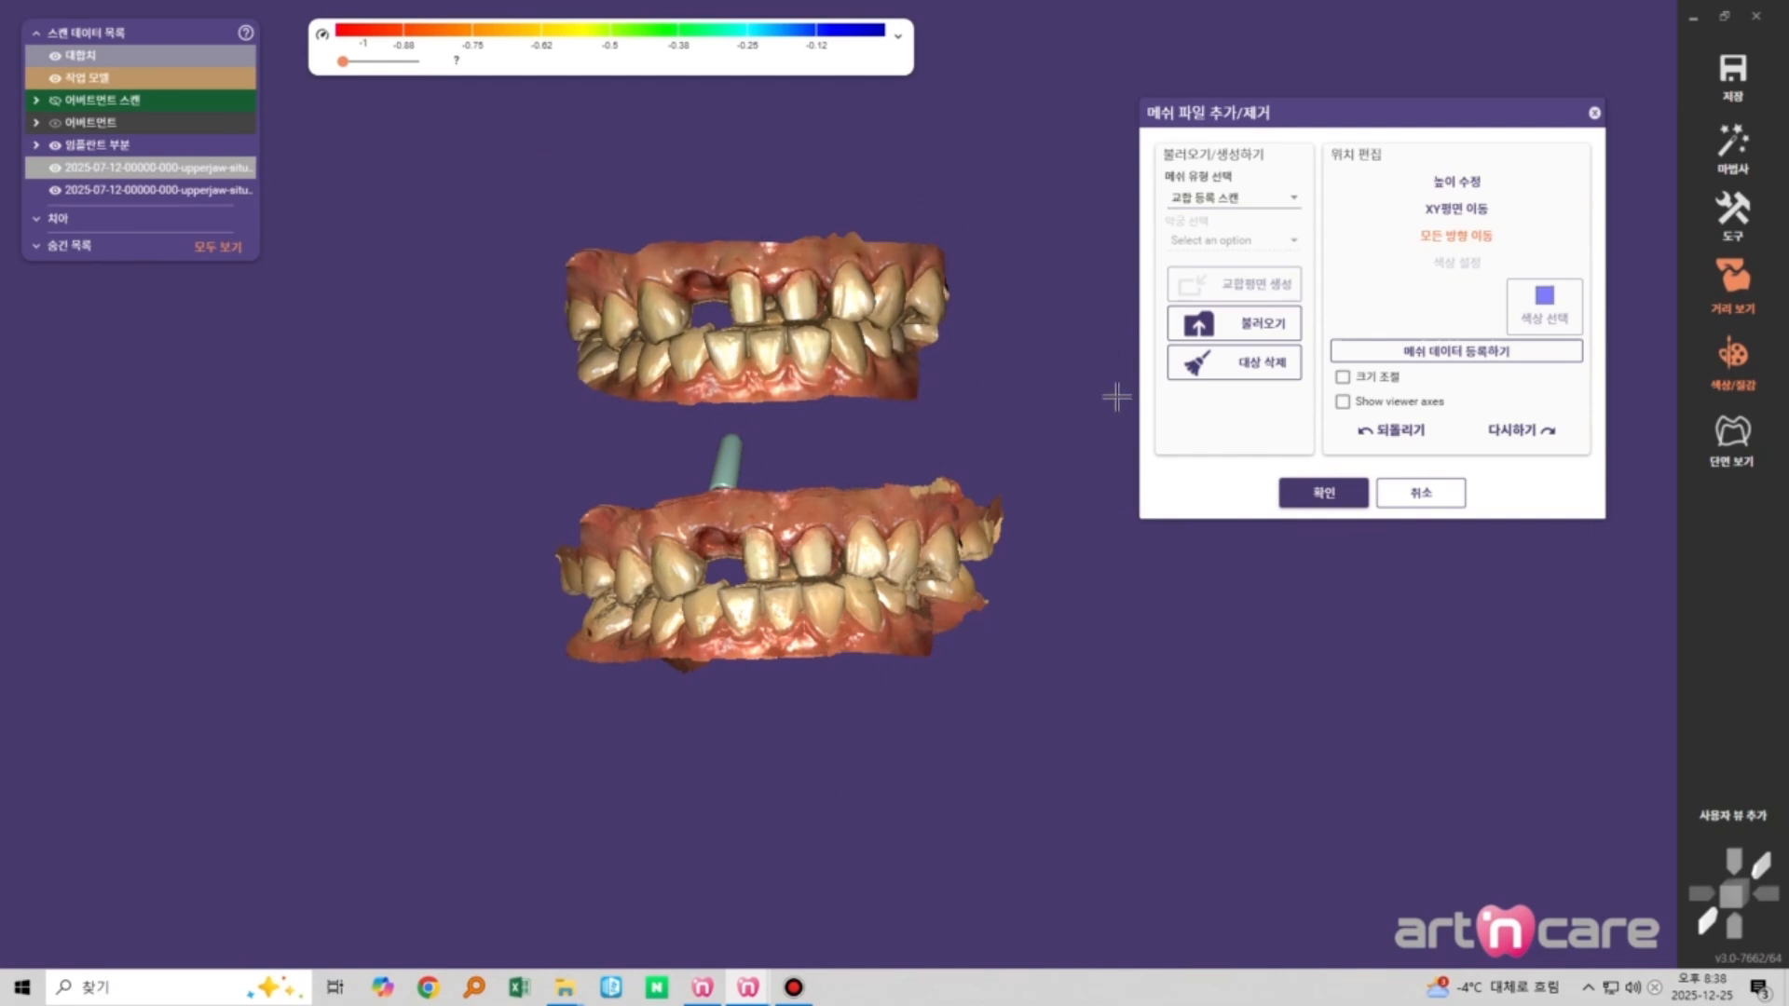
right_click_drag(969, 424, 988, 438)
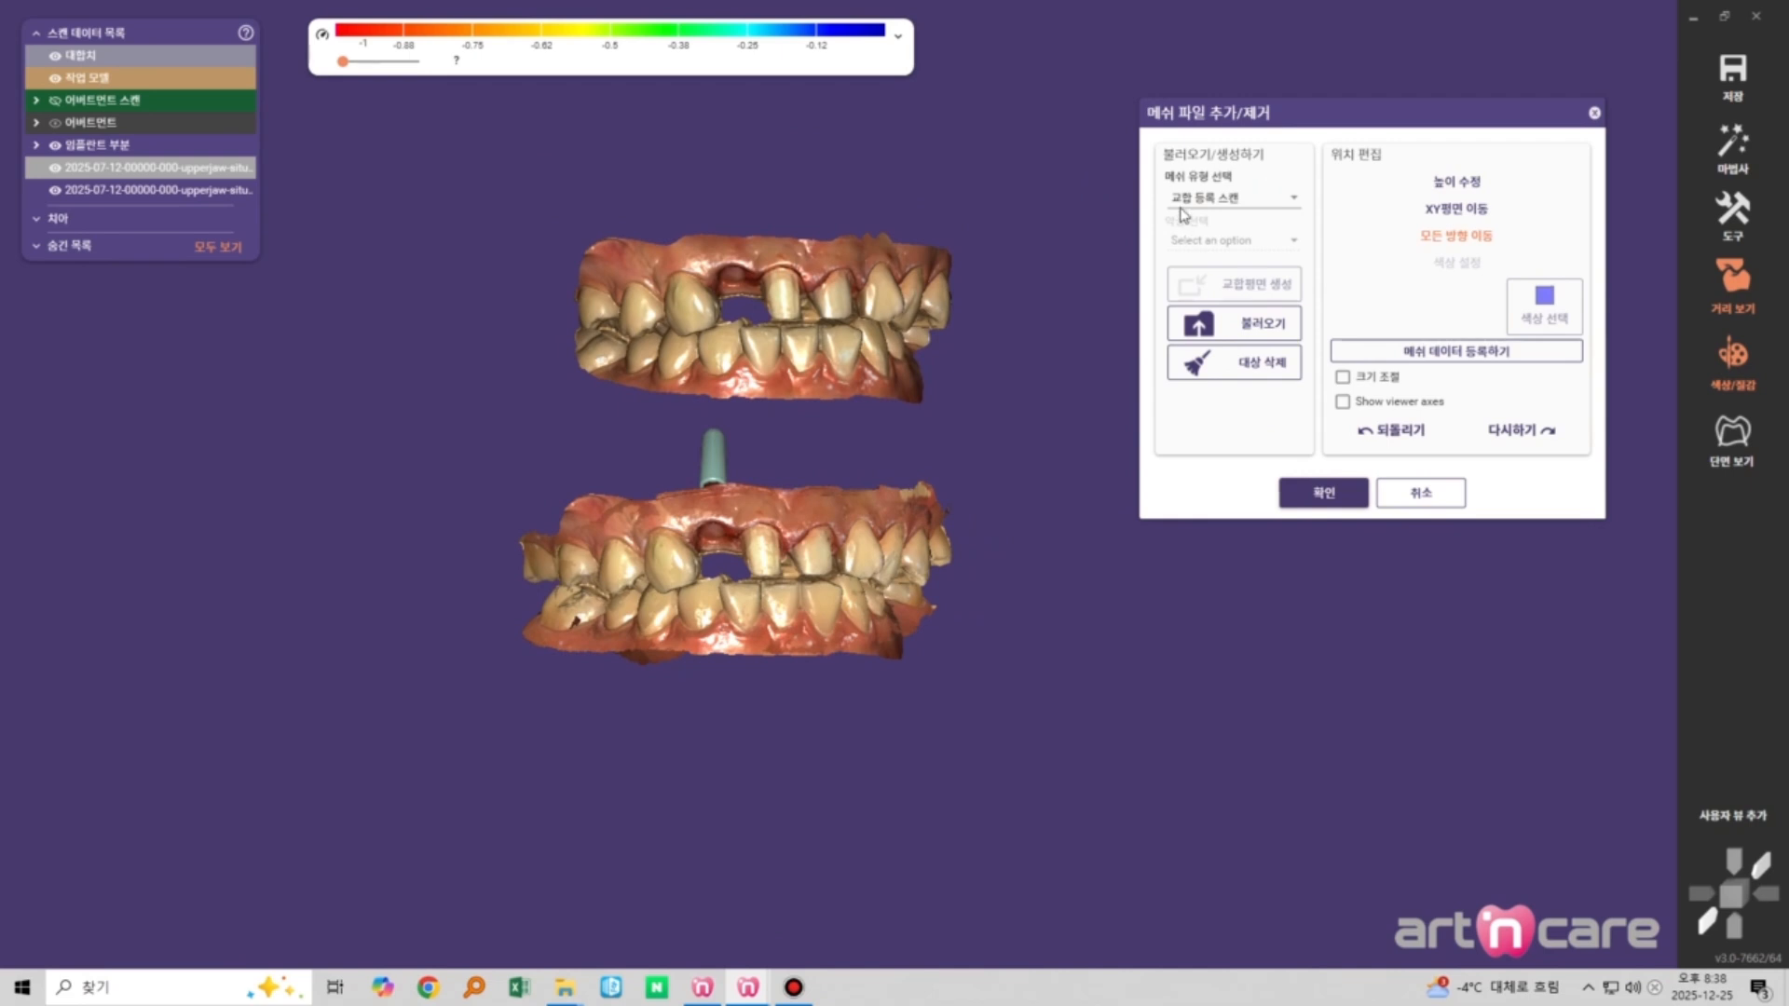
right_click_drag(798, 411, 977, 411)
left_click(1324, 494)
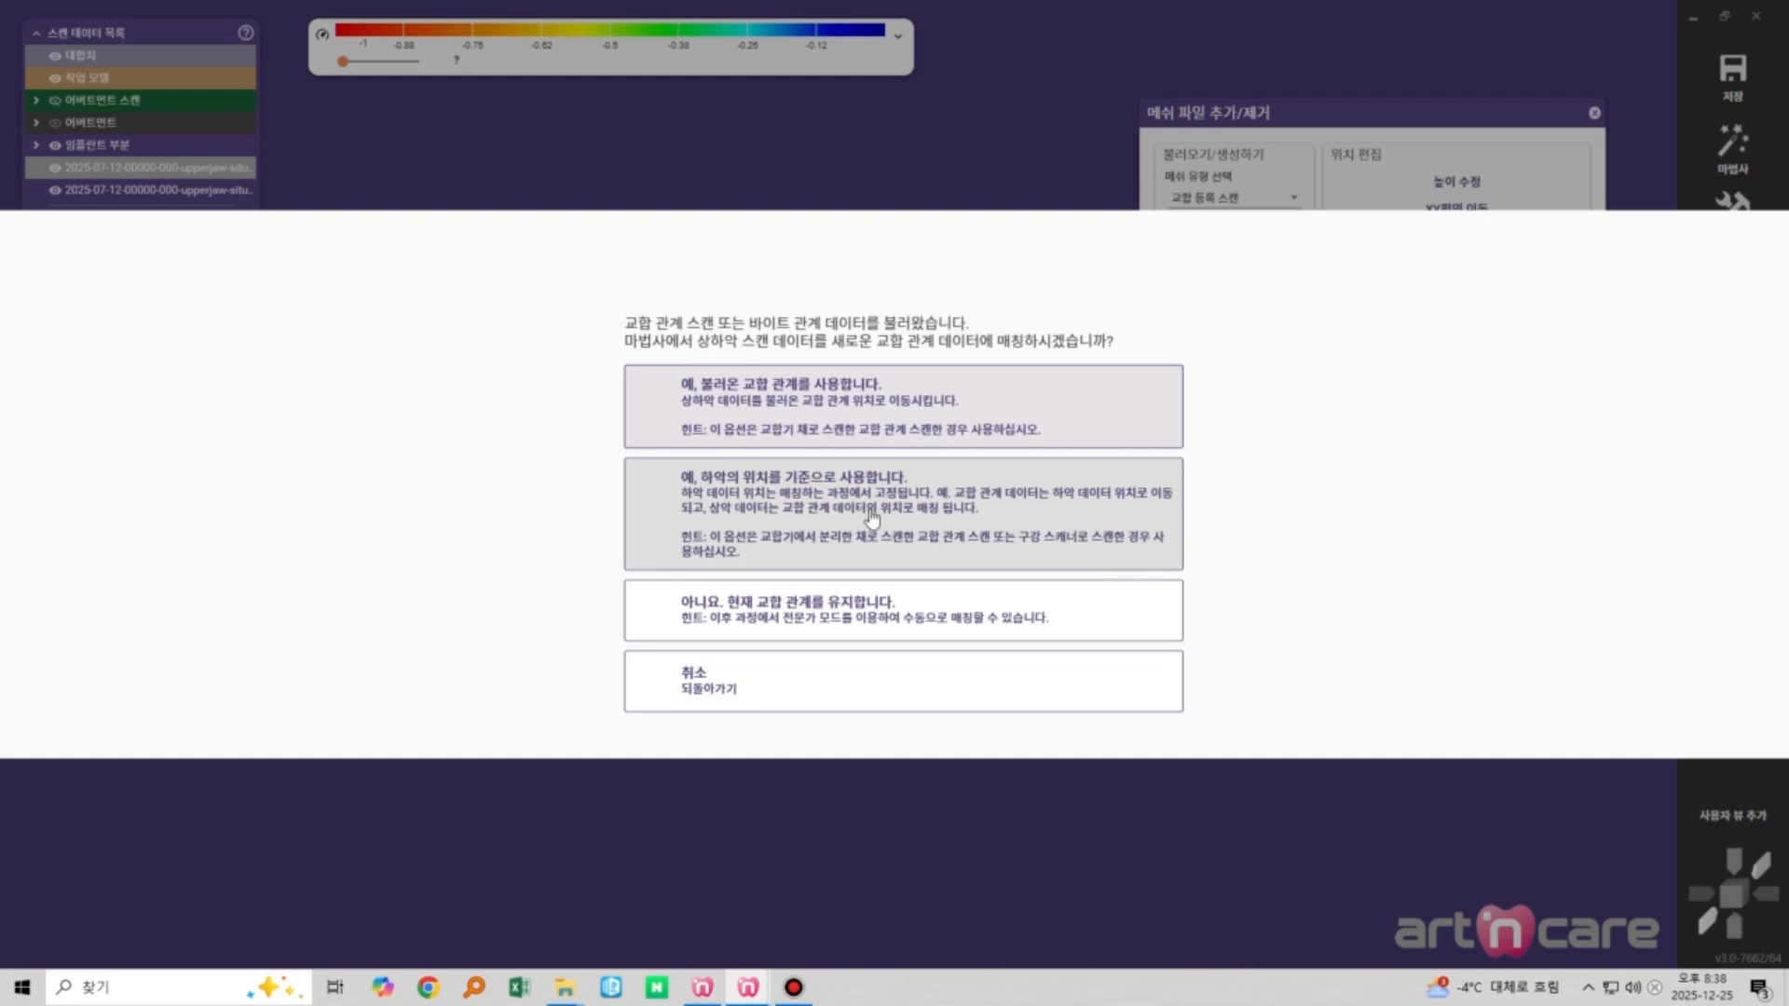
left_click(755, 392)
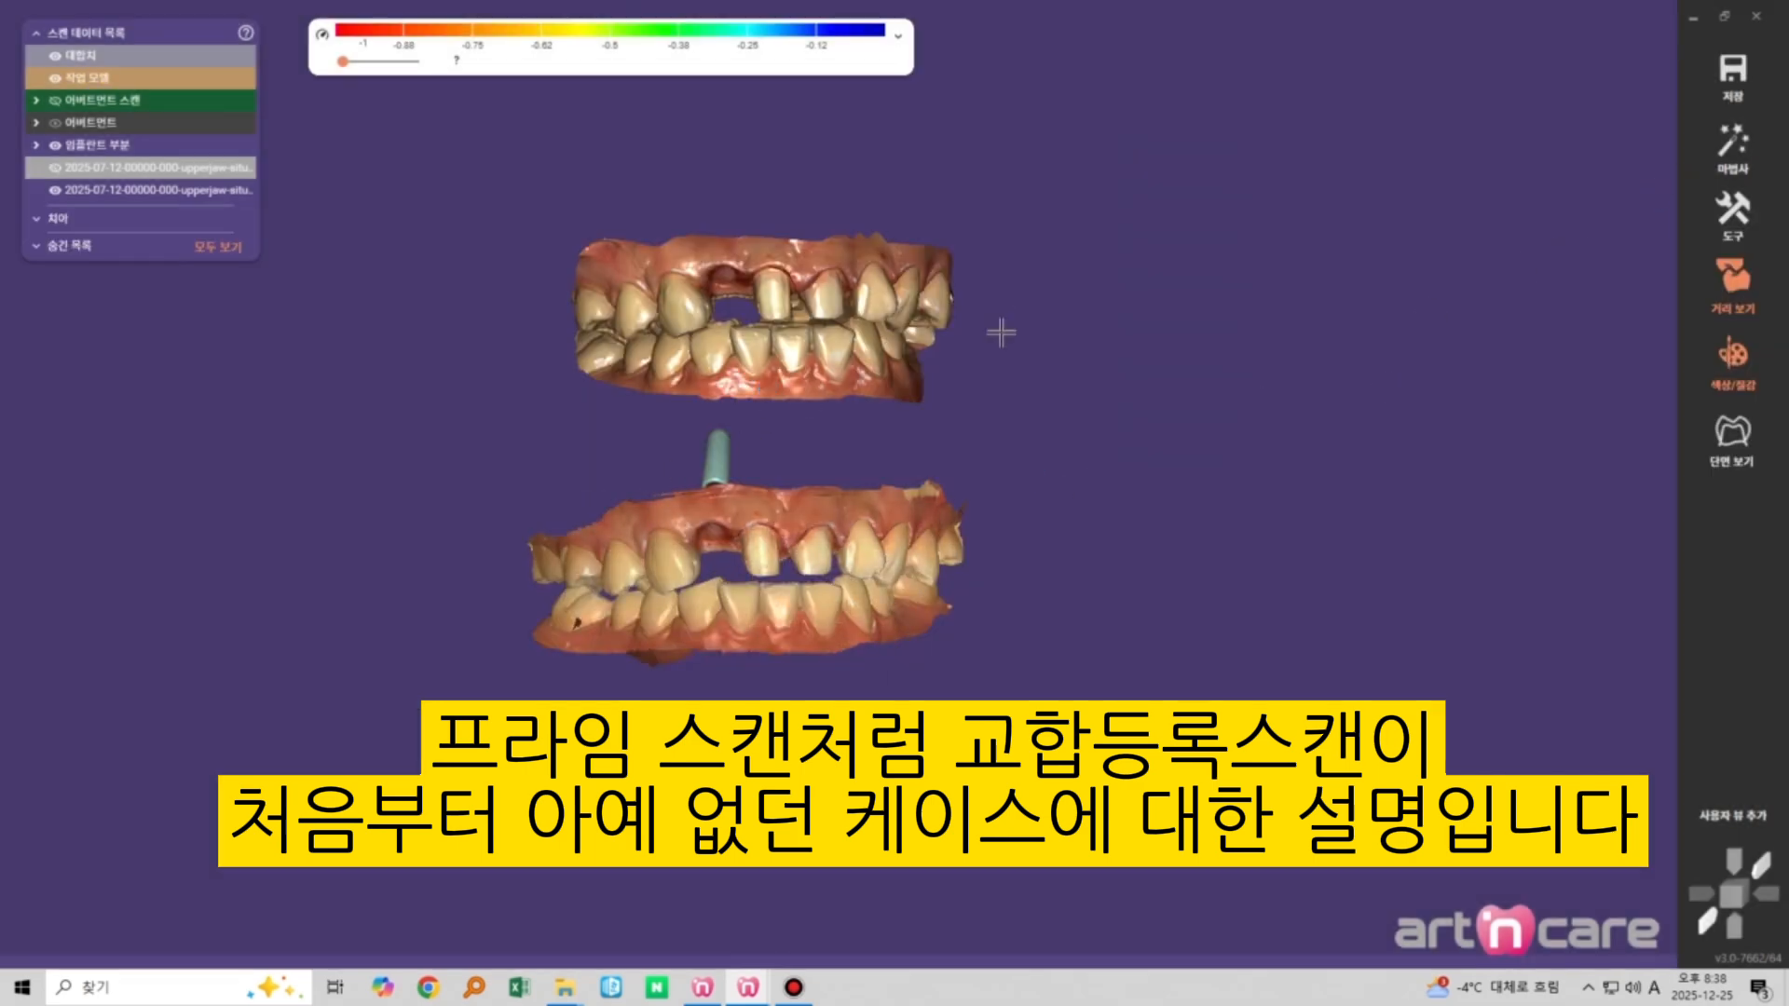
Start the wizard's antagonist matching and mark a common point below a lower front tooth on the bite scan and the antagonist
left_click(1745, 158)
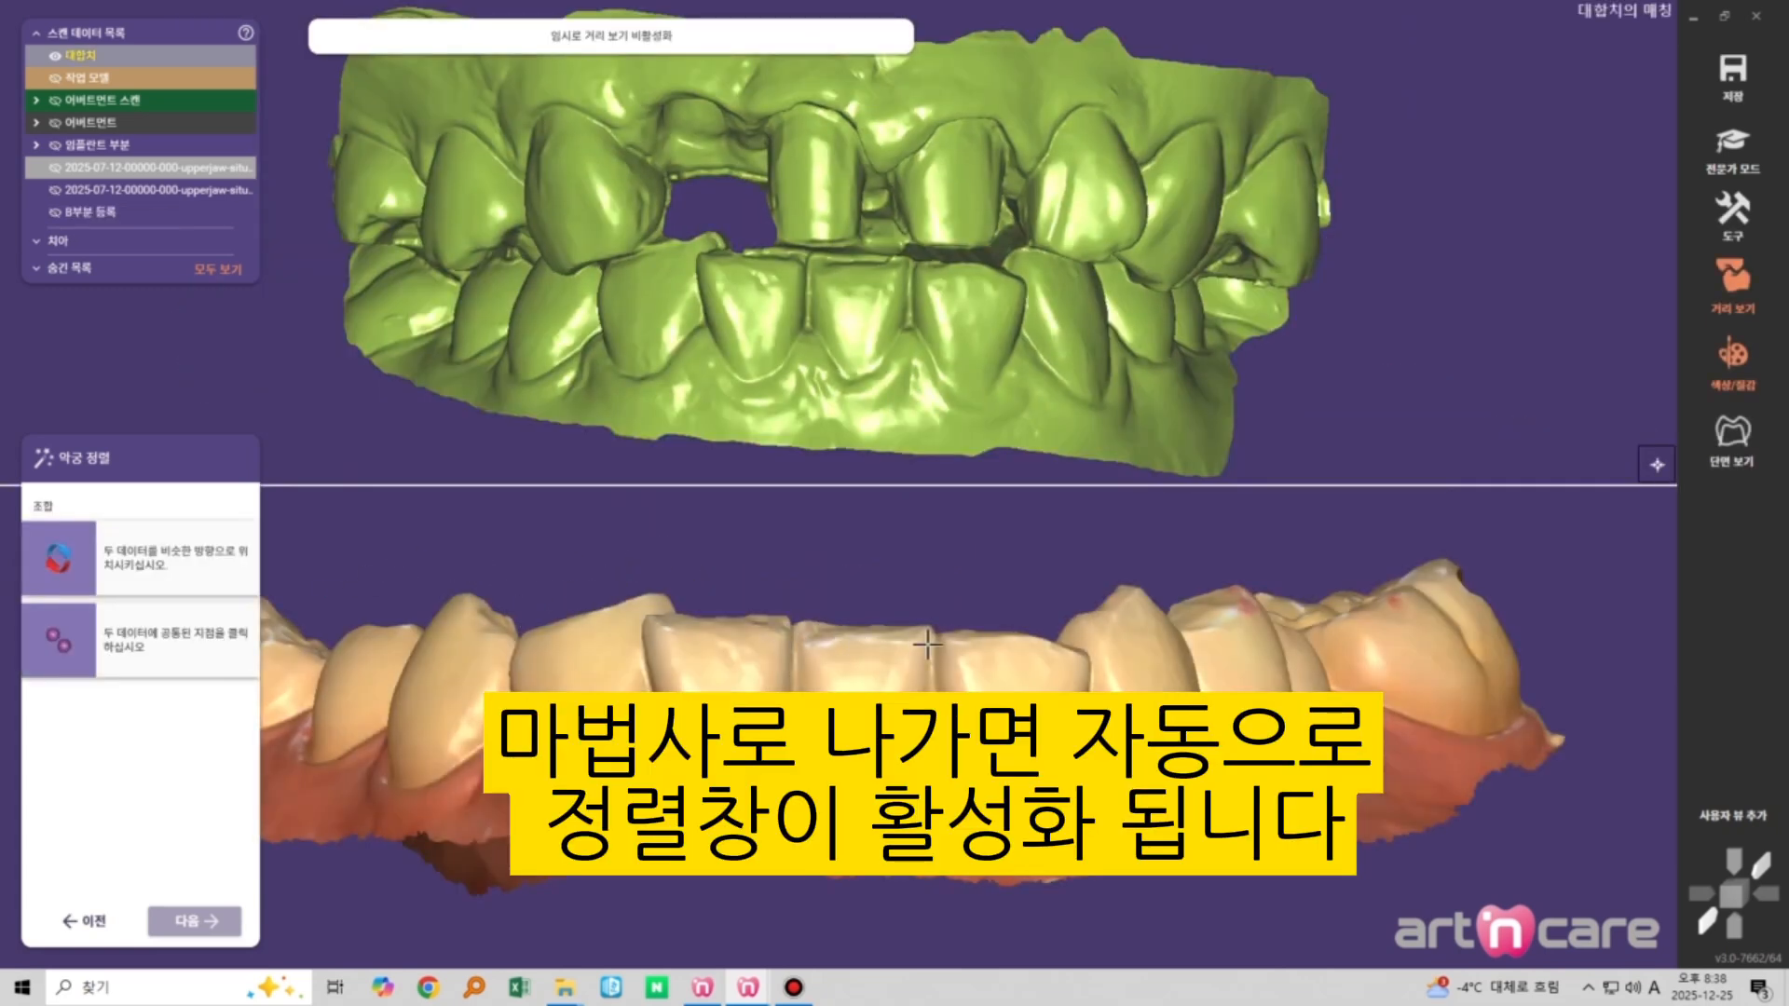
scroll(927, 643, "down", 3)
scroll(909, 359, "down", 3)
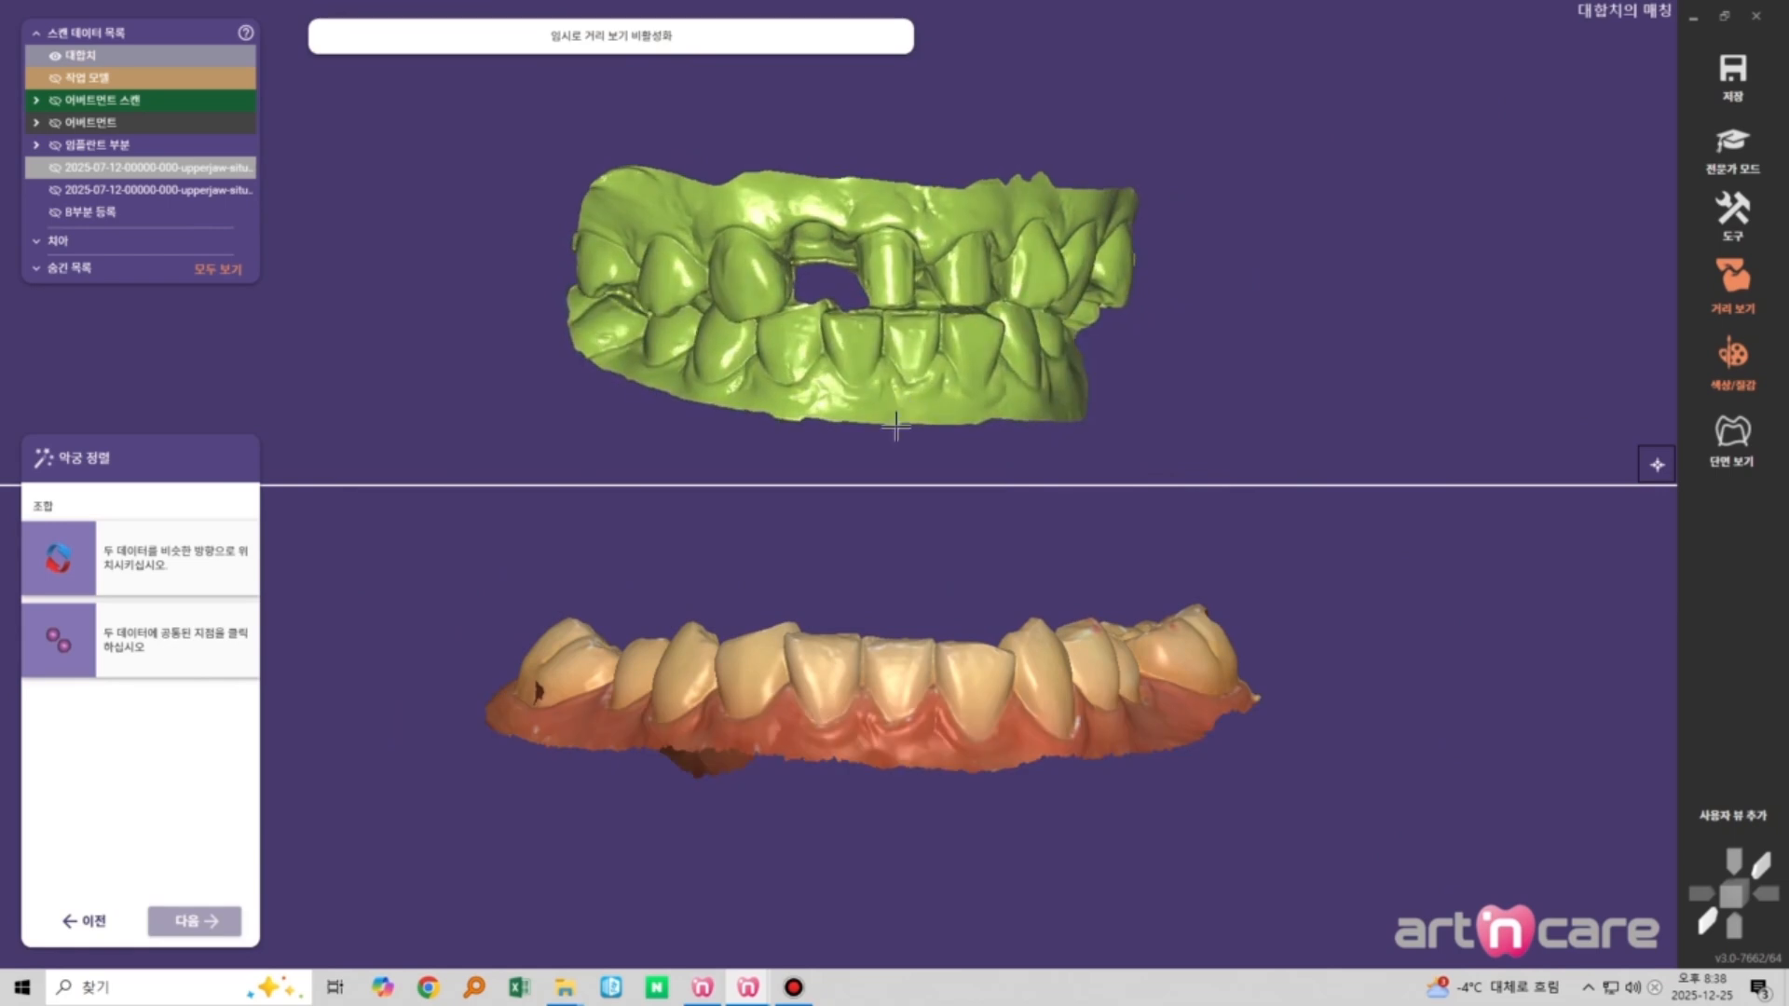
left_click(886, 721)
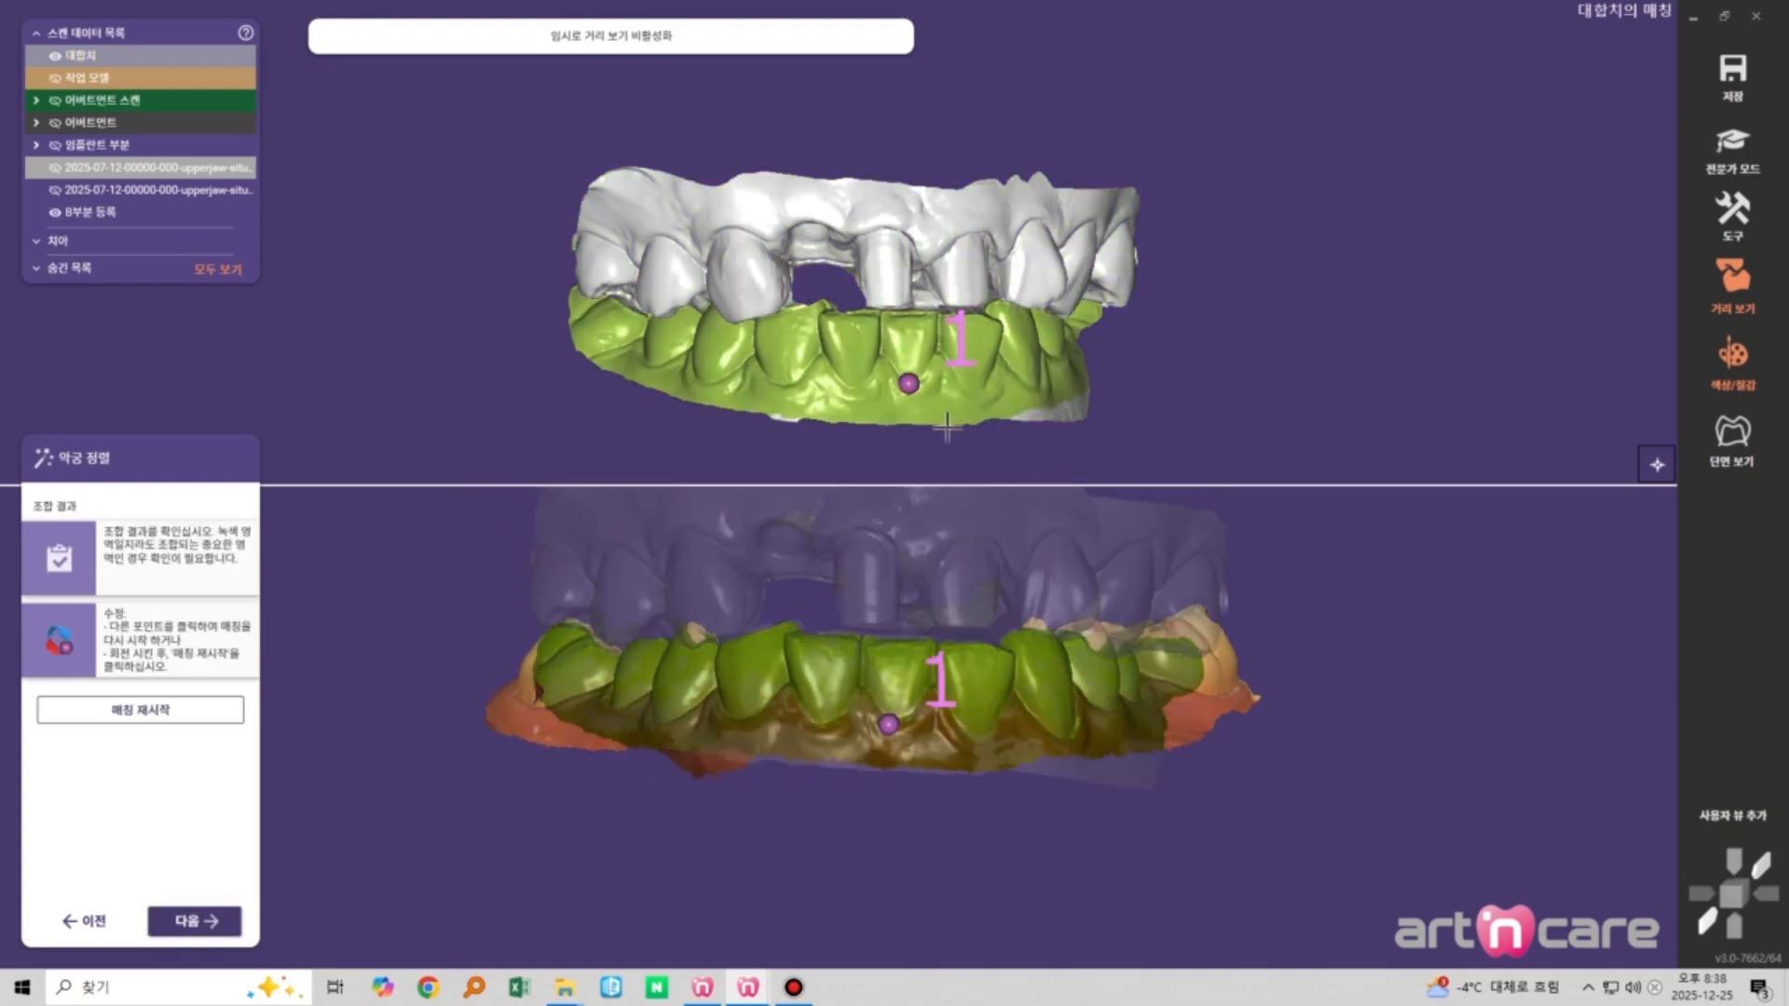
Add two more matching points along the lower side teeth on the bite scan and the antagonist, and accept the match
right_click_drag(976, 418, 934, 369)
scroll(913, 376, "up", 3)
scroll(902, 380, "down", 3)
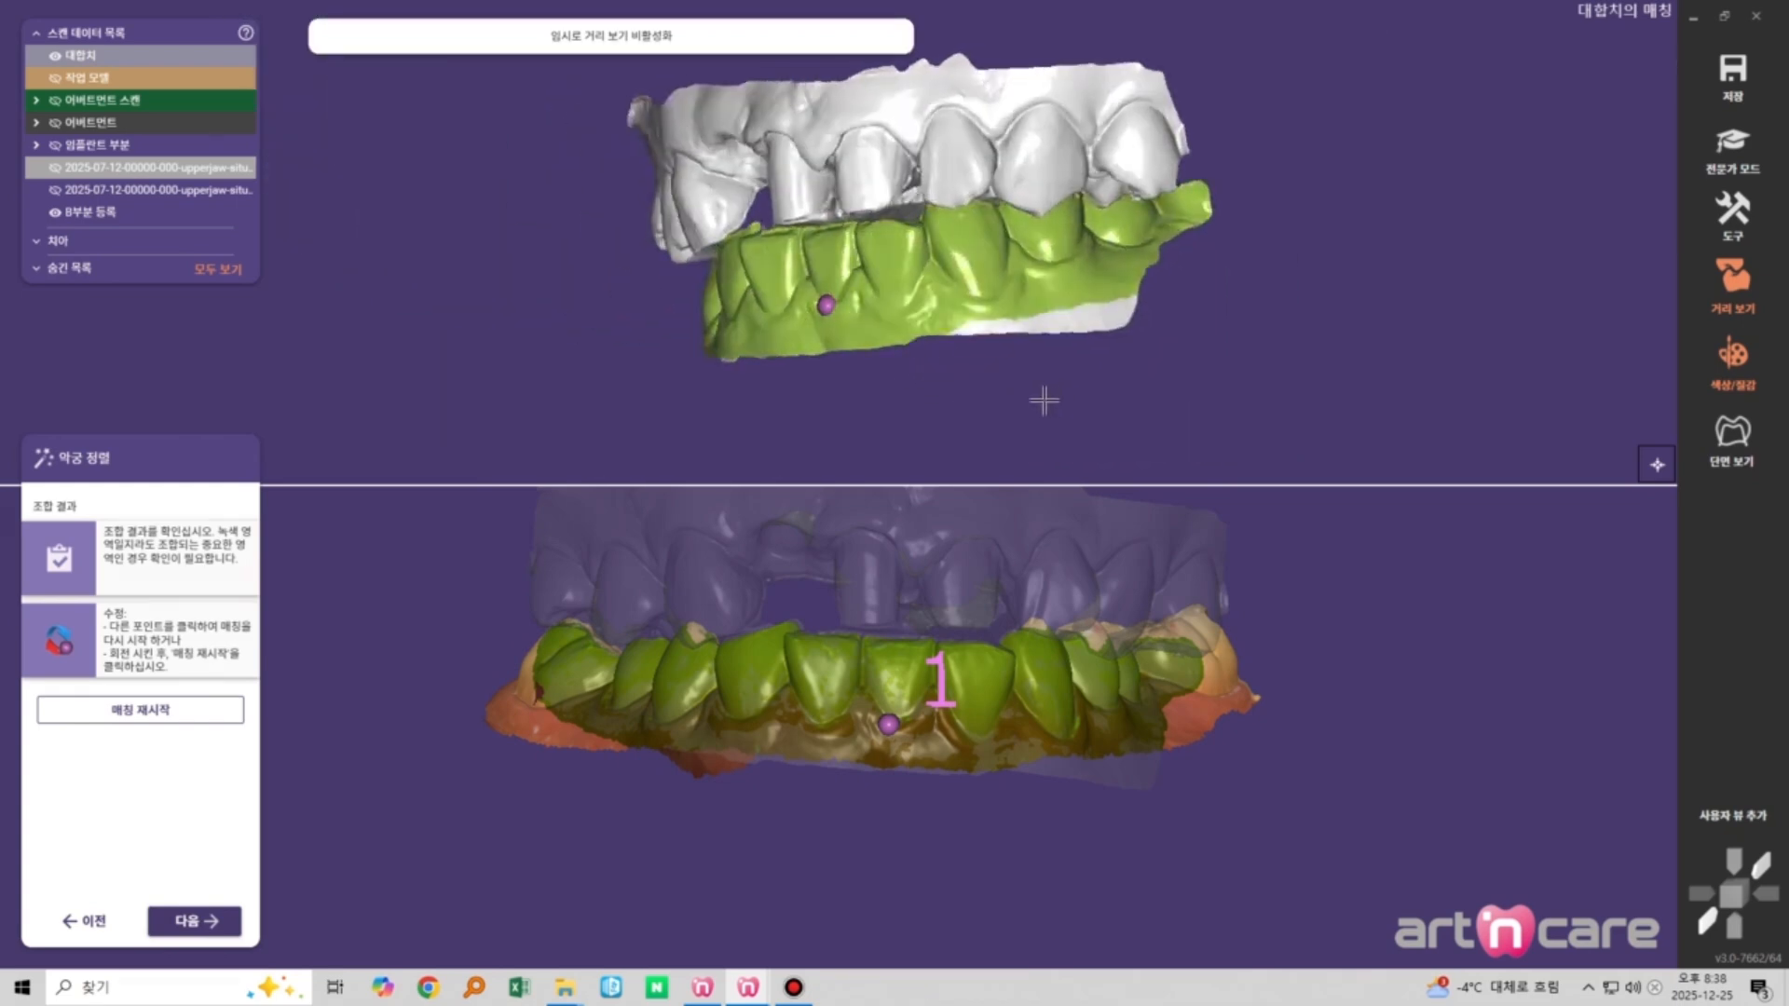
scroll(1034, 382, "up", 5)
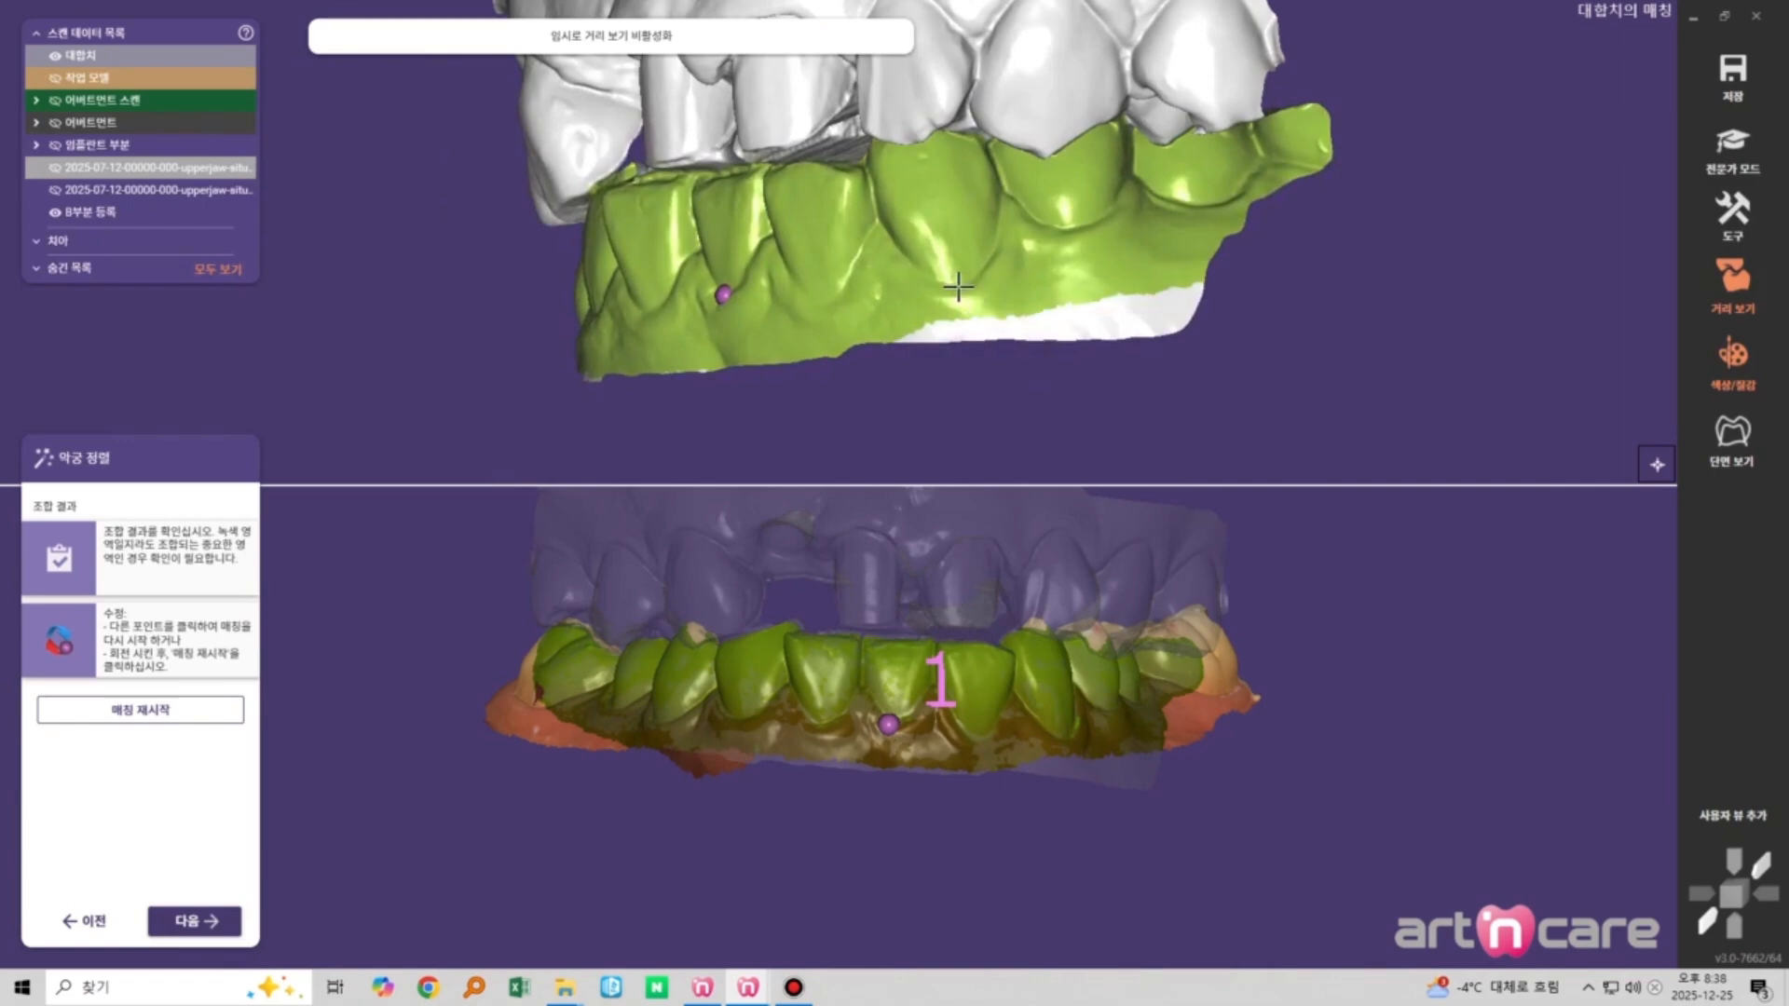
left_click(958, 286)
left_click(1077, 228)
right_click_drag(1010, 756, 1002, 755)
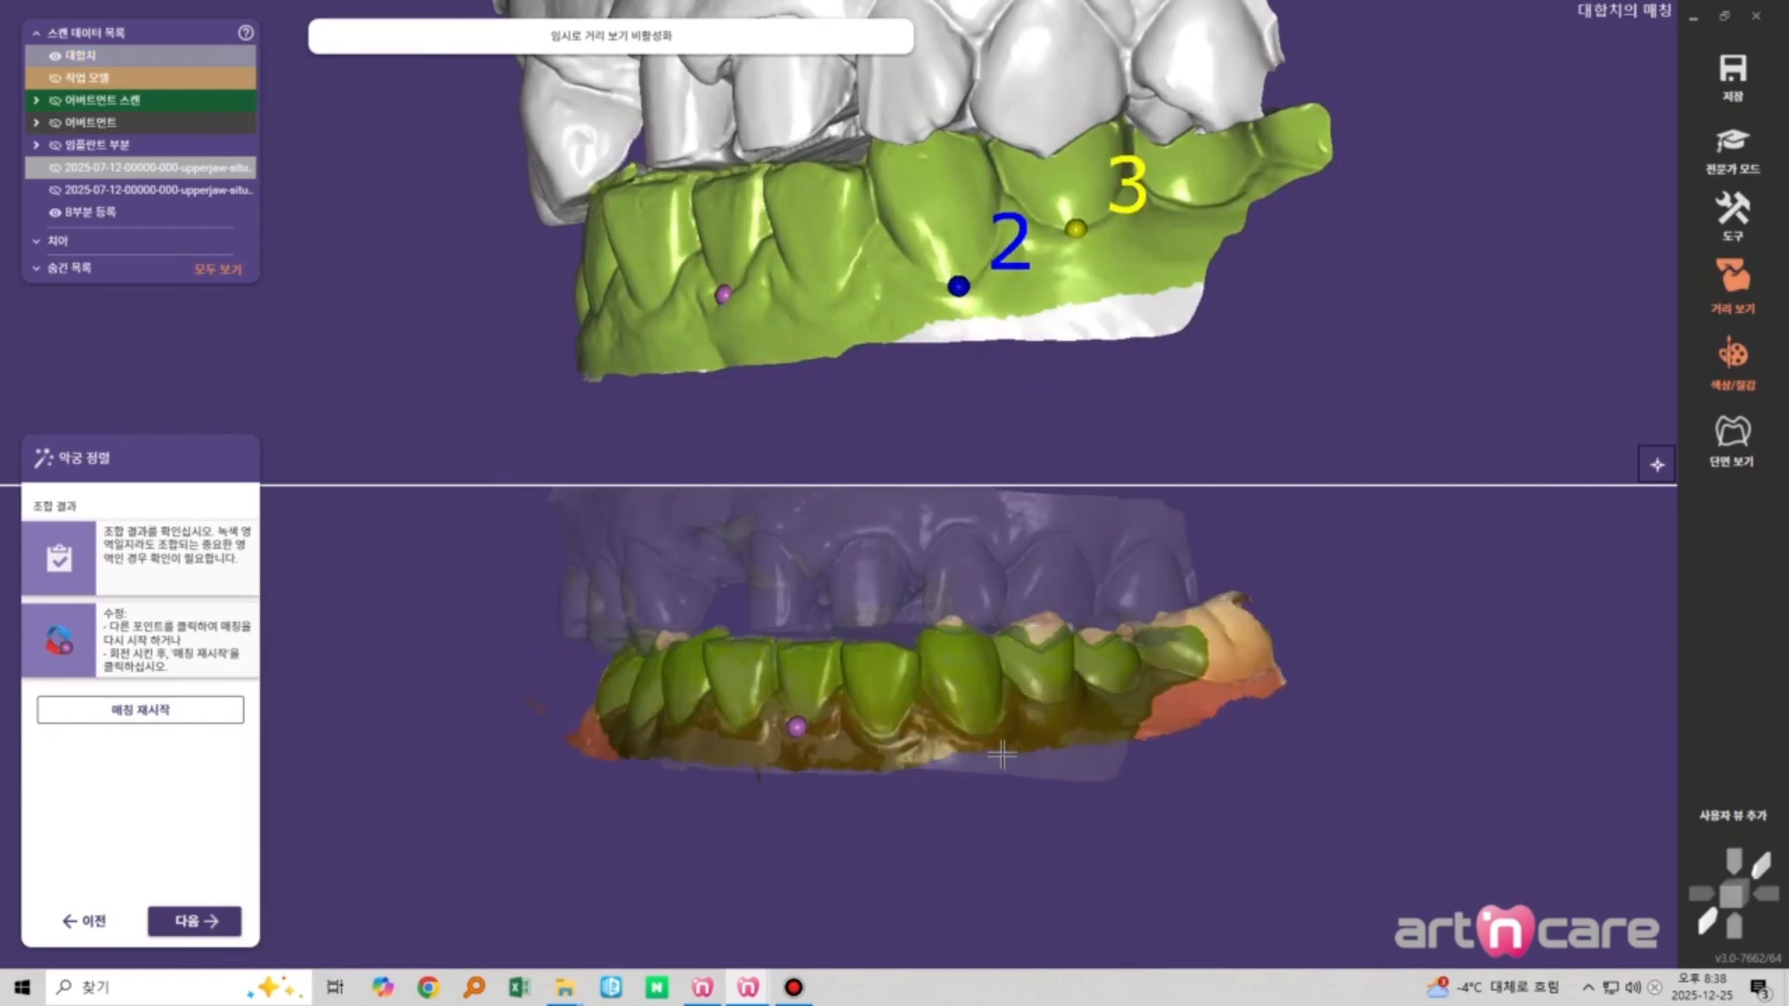
left_click(961, 738)
left_click(1044, 701)
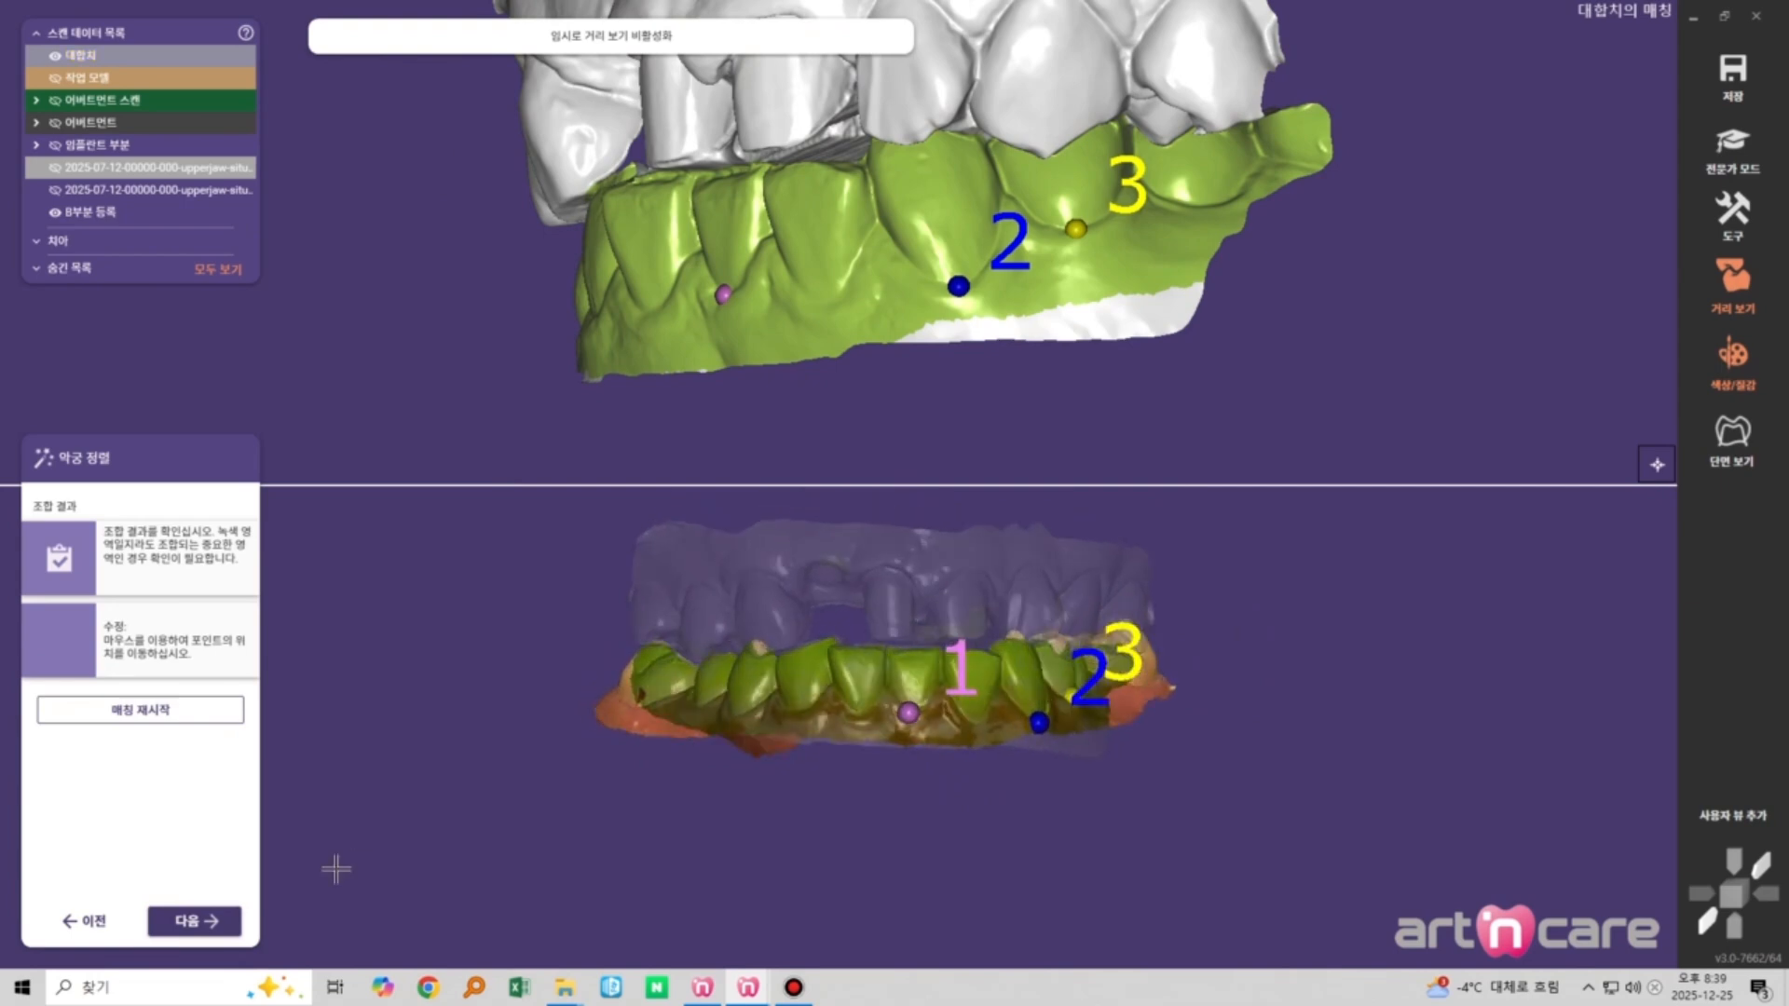
left_click(200, 922)
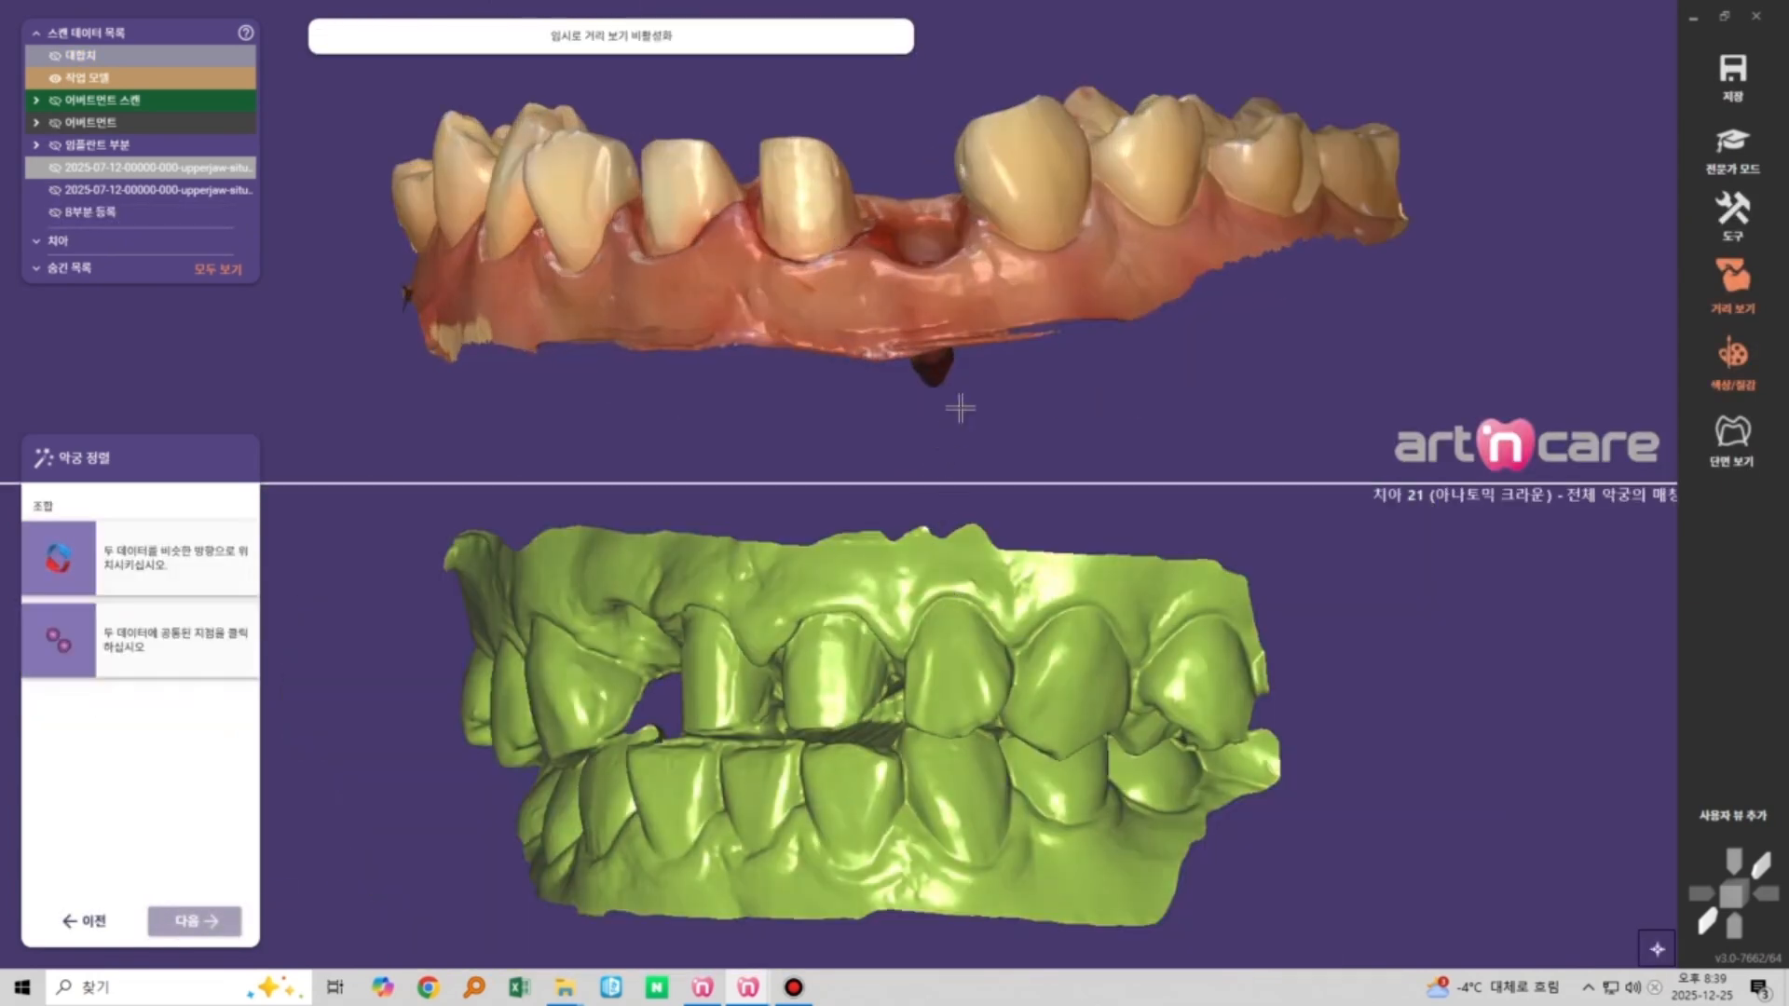
Match the upper working model to the bite scan with points at the two prepared front teeth's gum line, and continue past axis setup
scroll(986, 367, "down", 2)
right_click_drag(986, 367, 905, 304)
right_click_drag(779, 655, 790, 606)
left_click(931, 267)
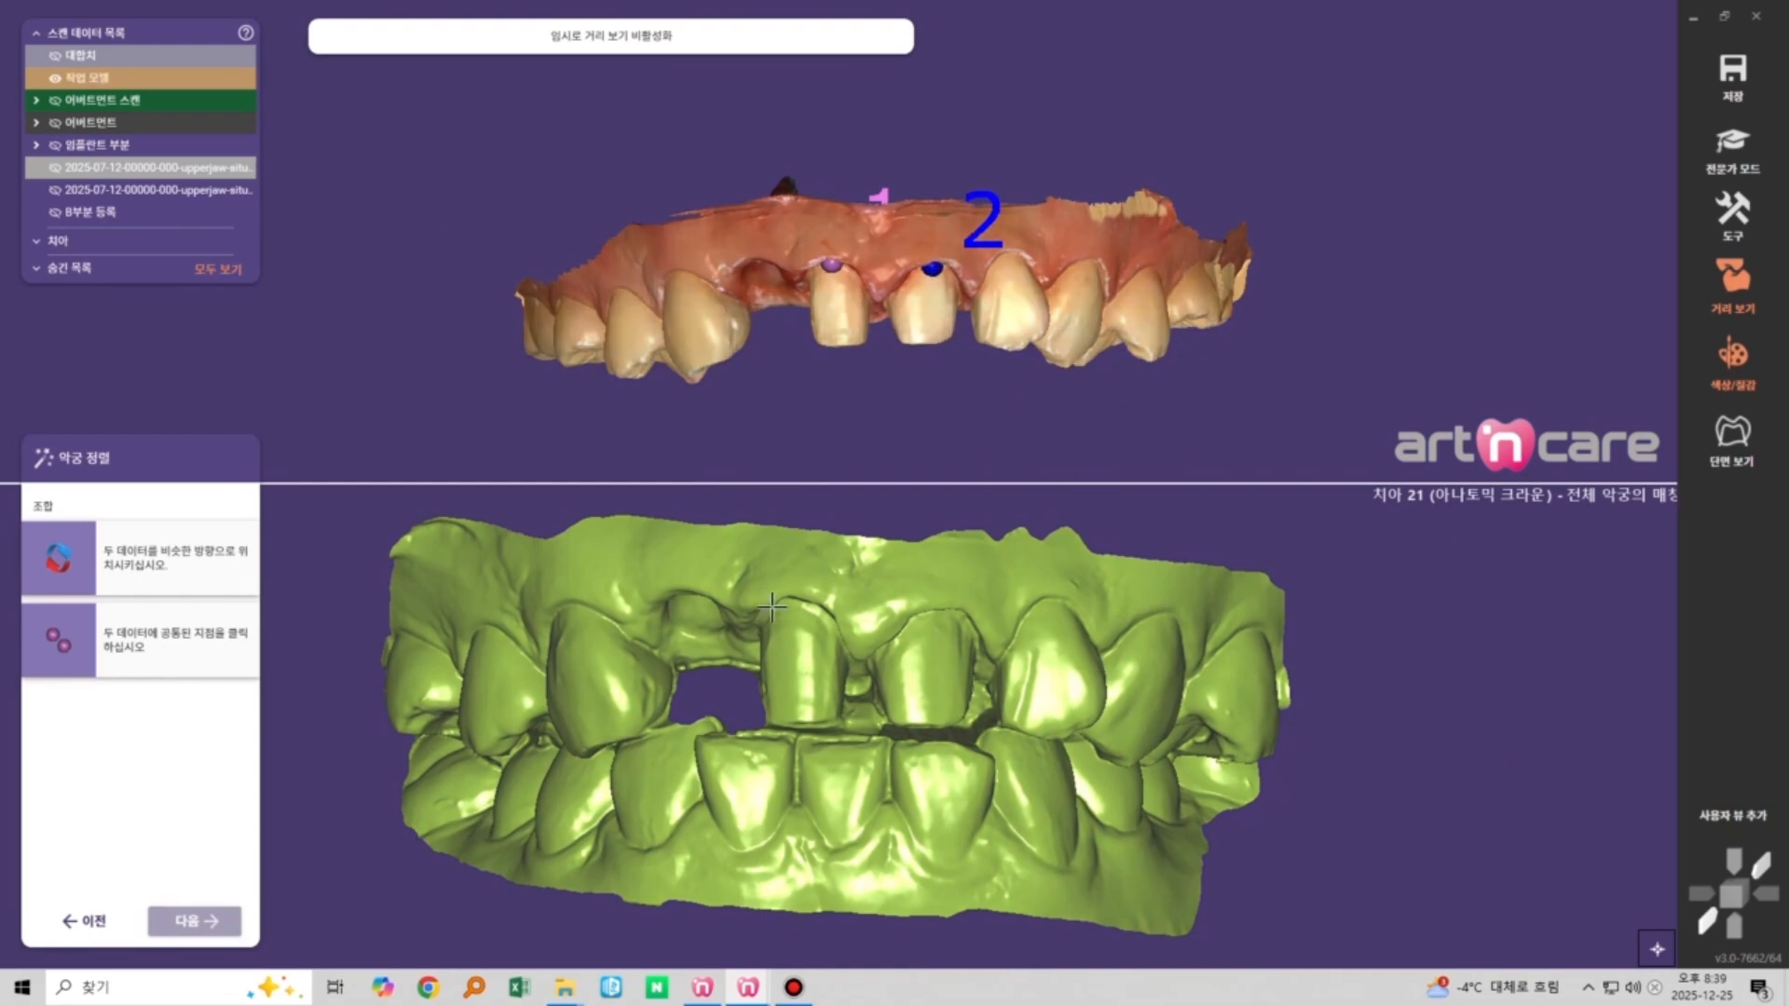
scroll(807, 598, "up", 2)
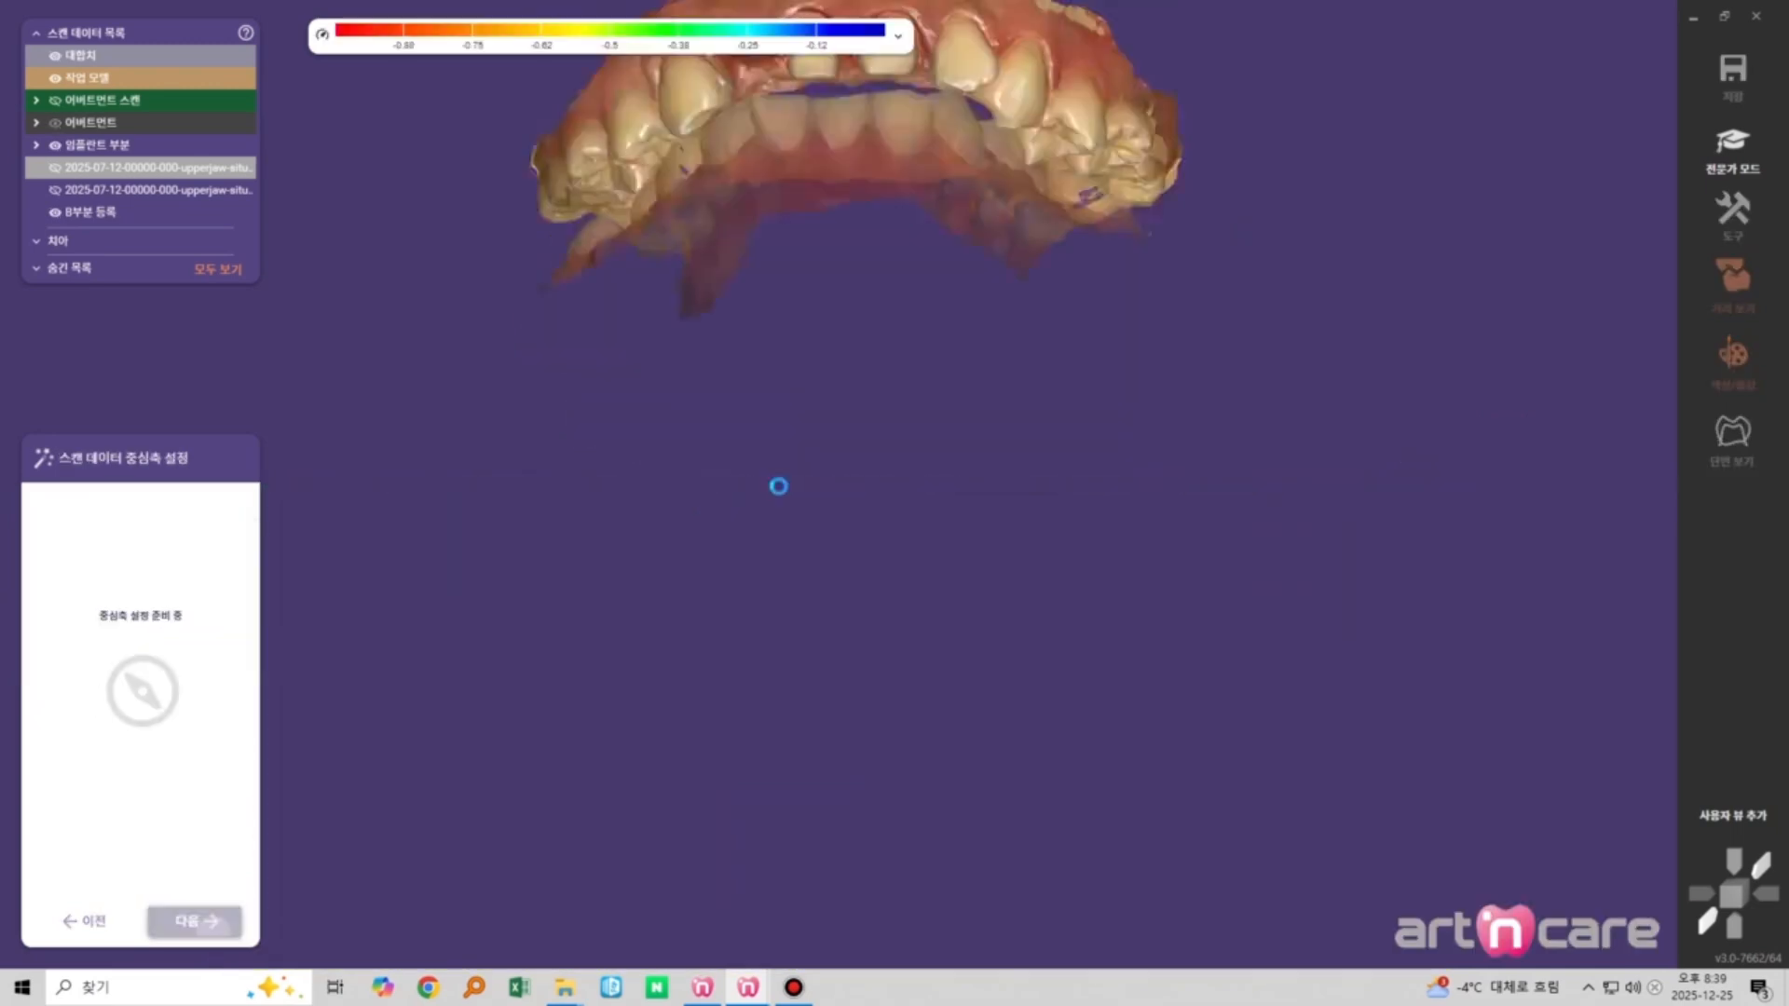
left_click(175, 925)
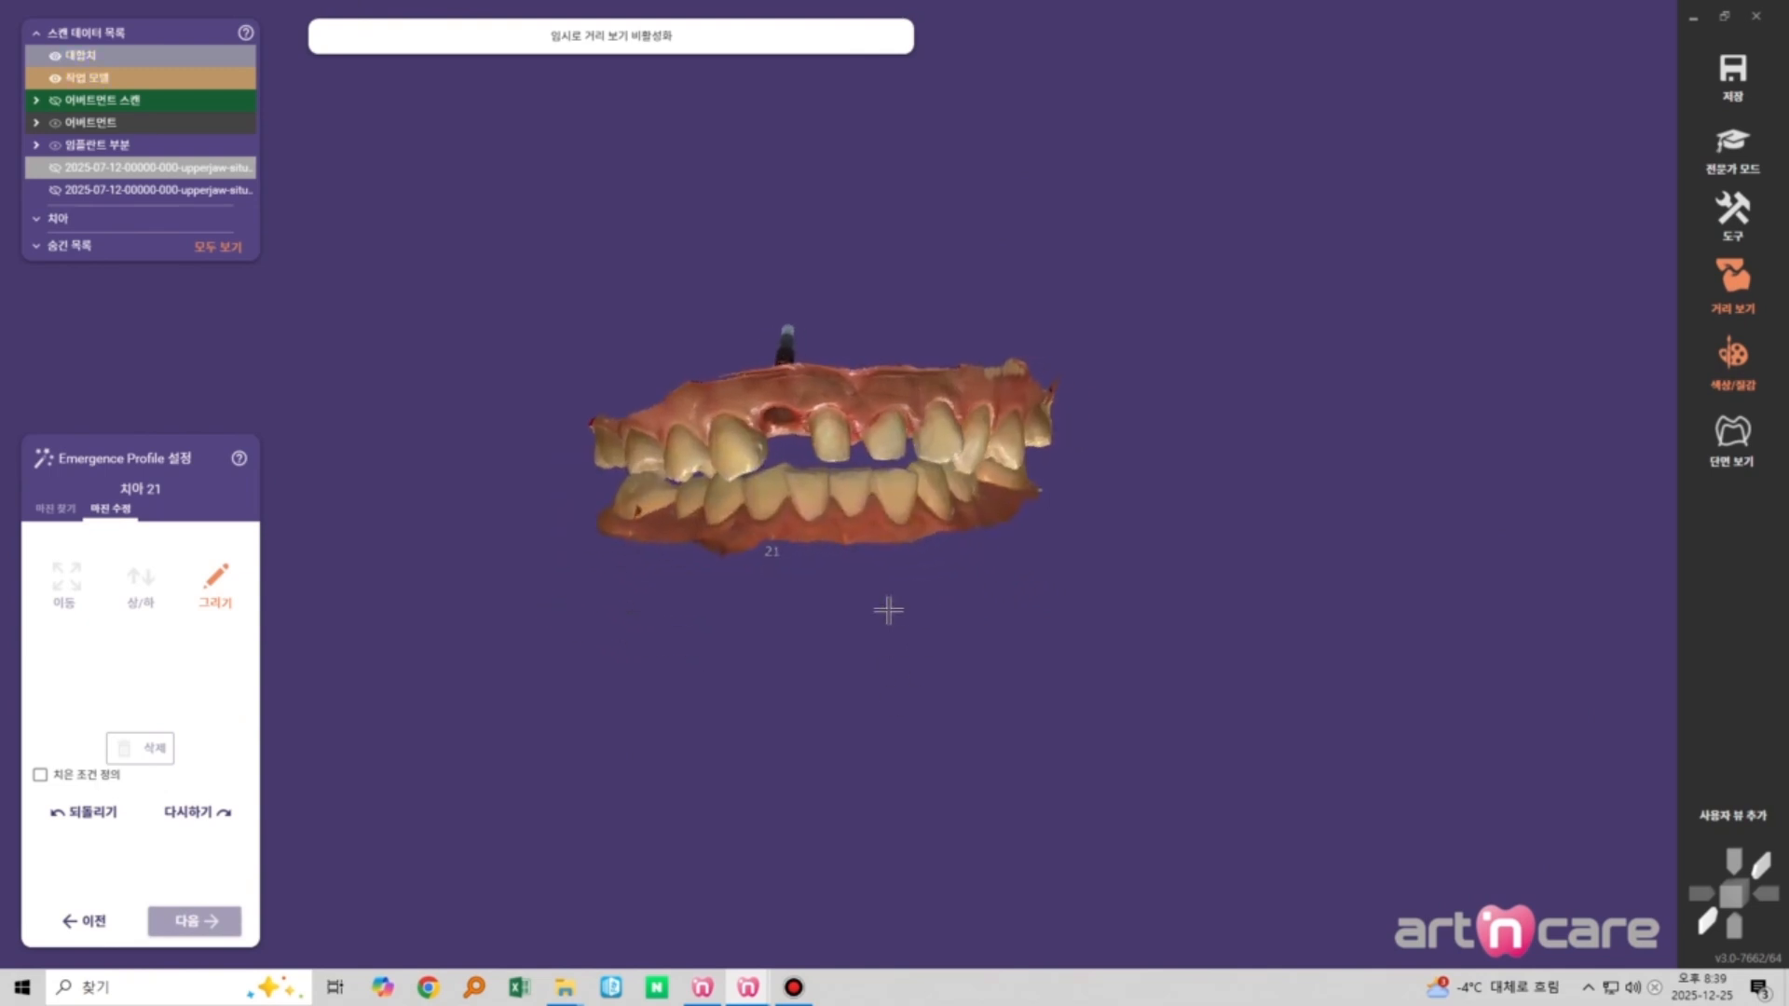
Switch to expert mode and delete the loaded occlusal registration scan with the mesh file add/remove tool
left_click(1731, 151)
left_click(1727, 228)
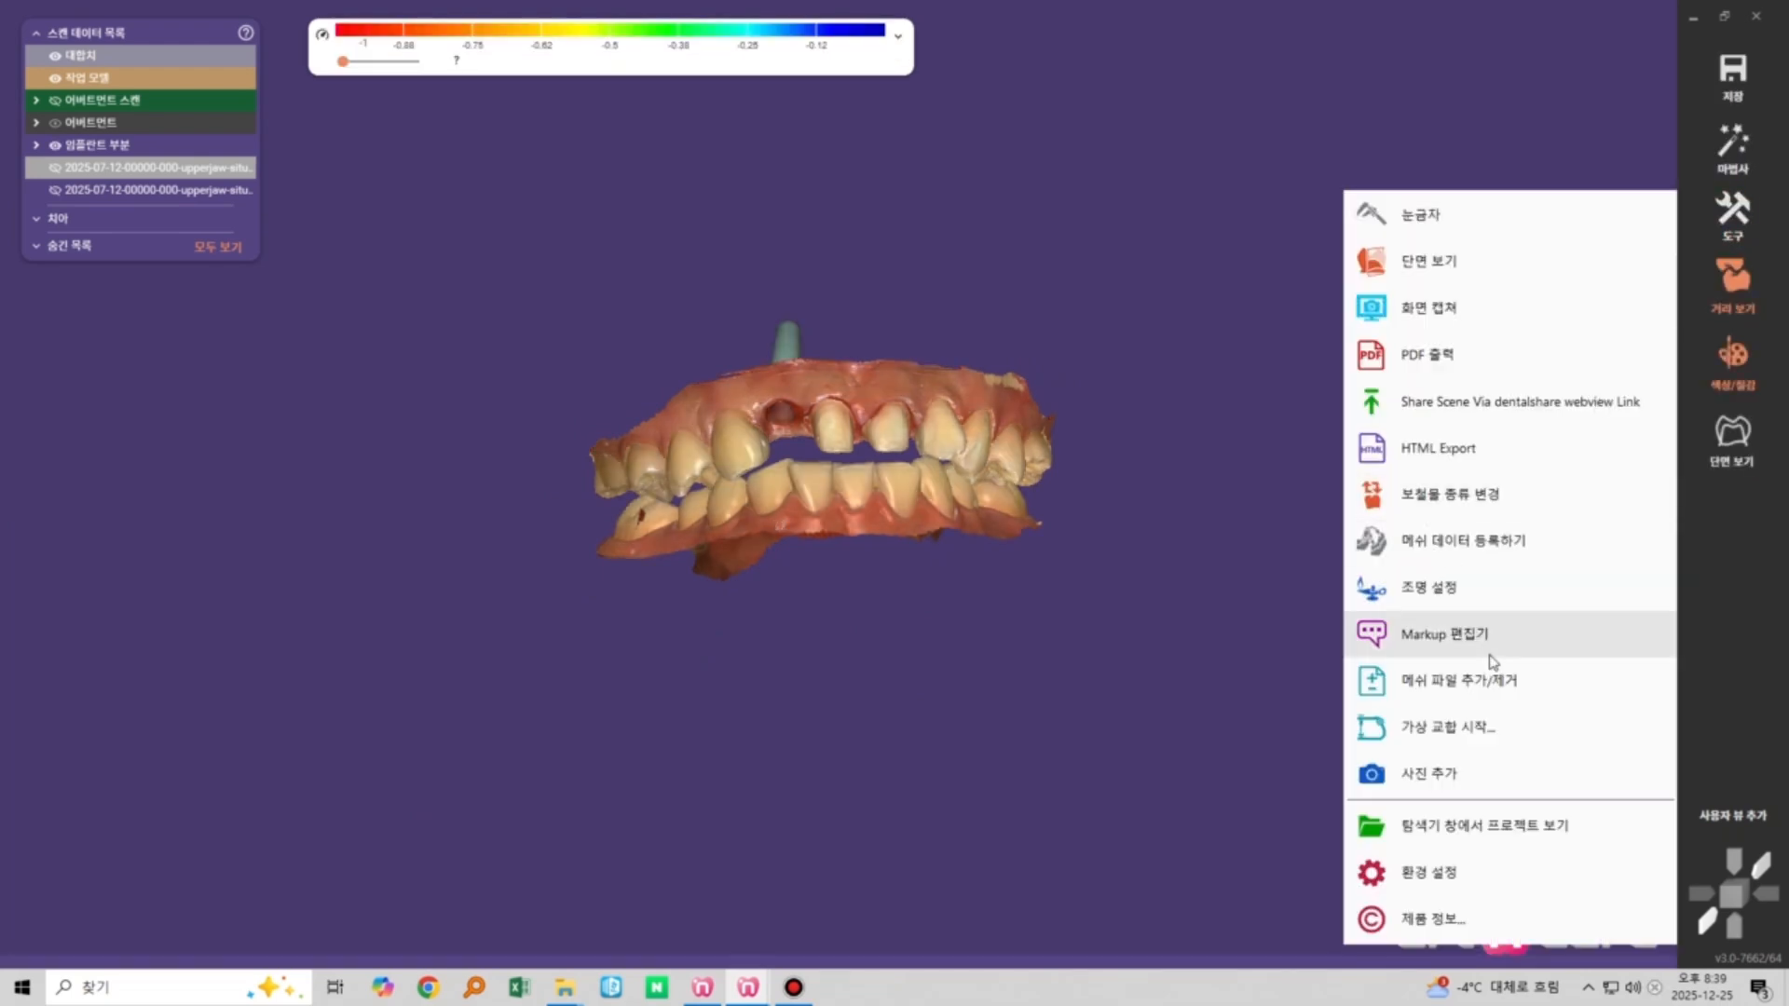
left_click(1482, 680)
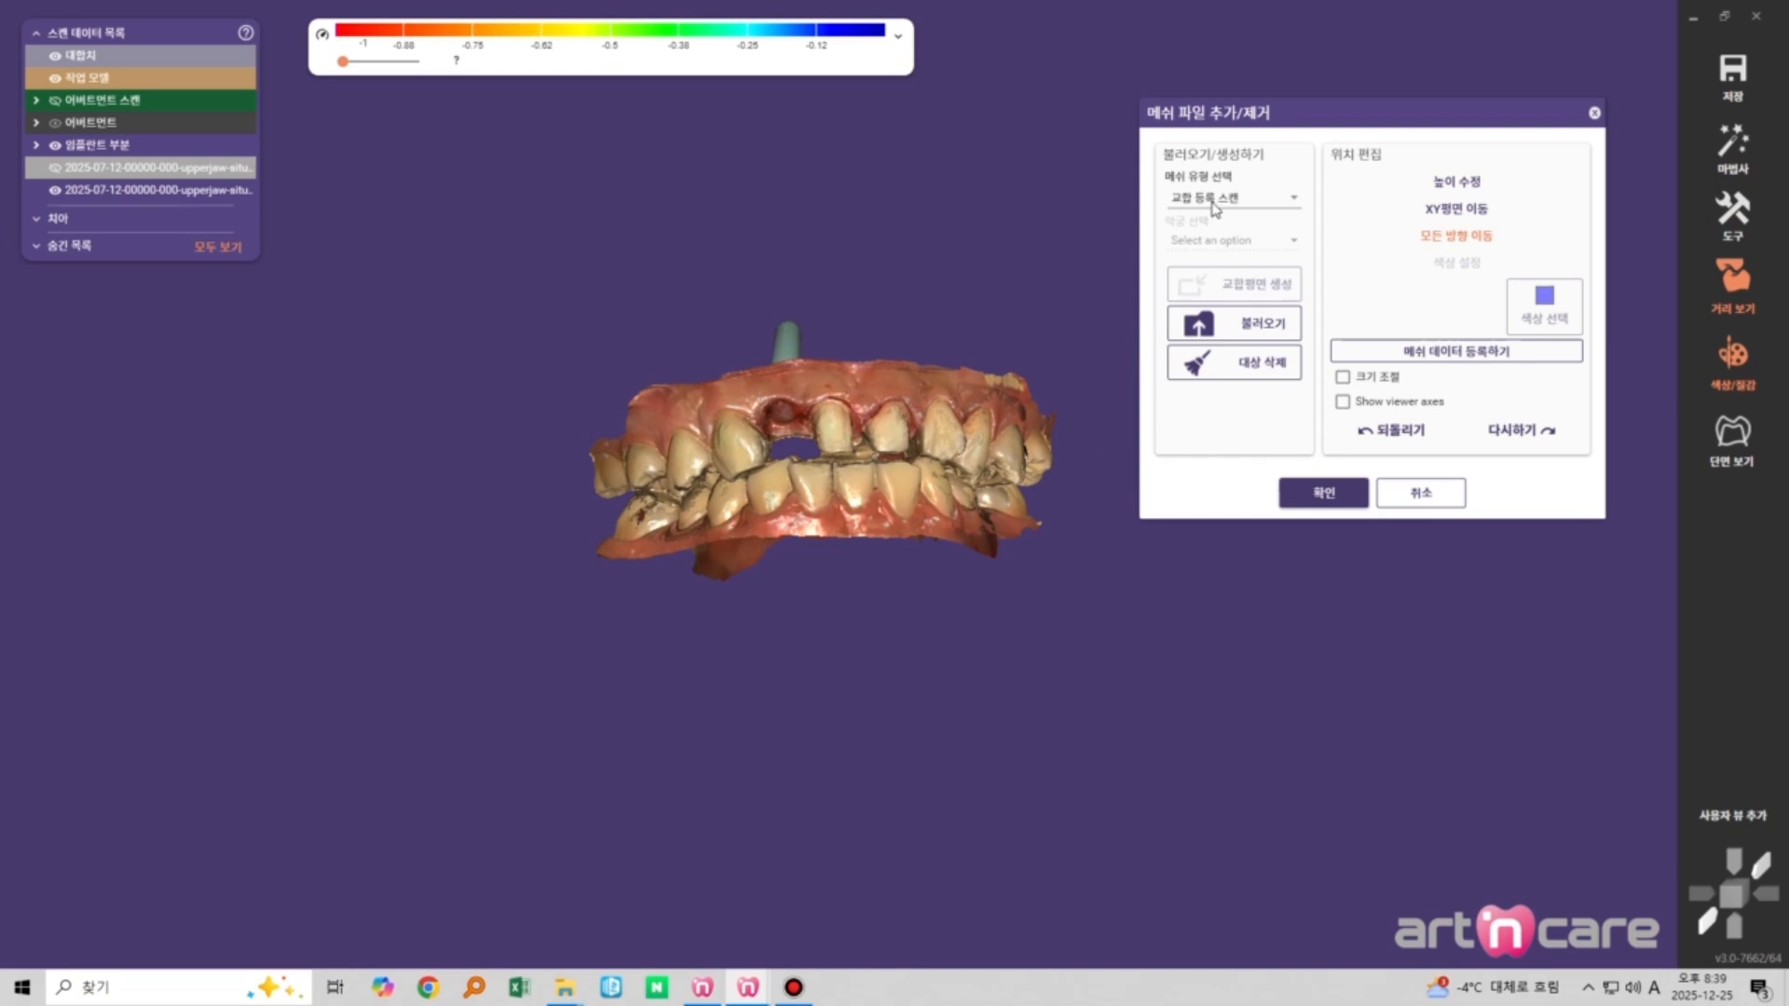
left_click(1235, 368)
left_click(157, 245)
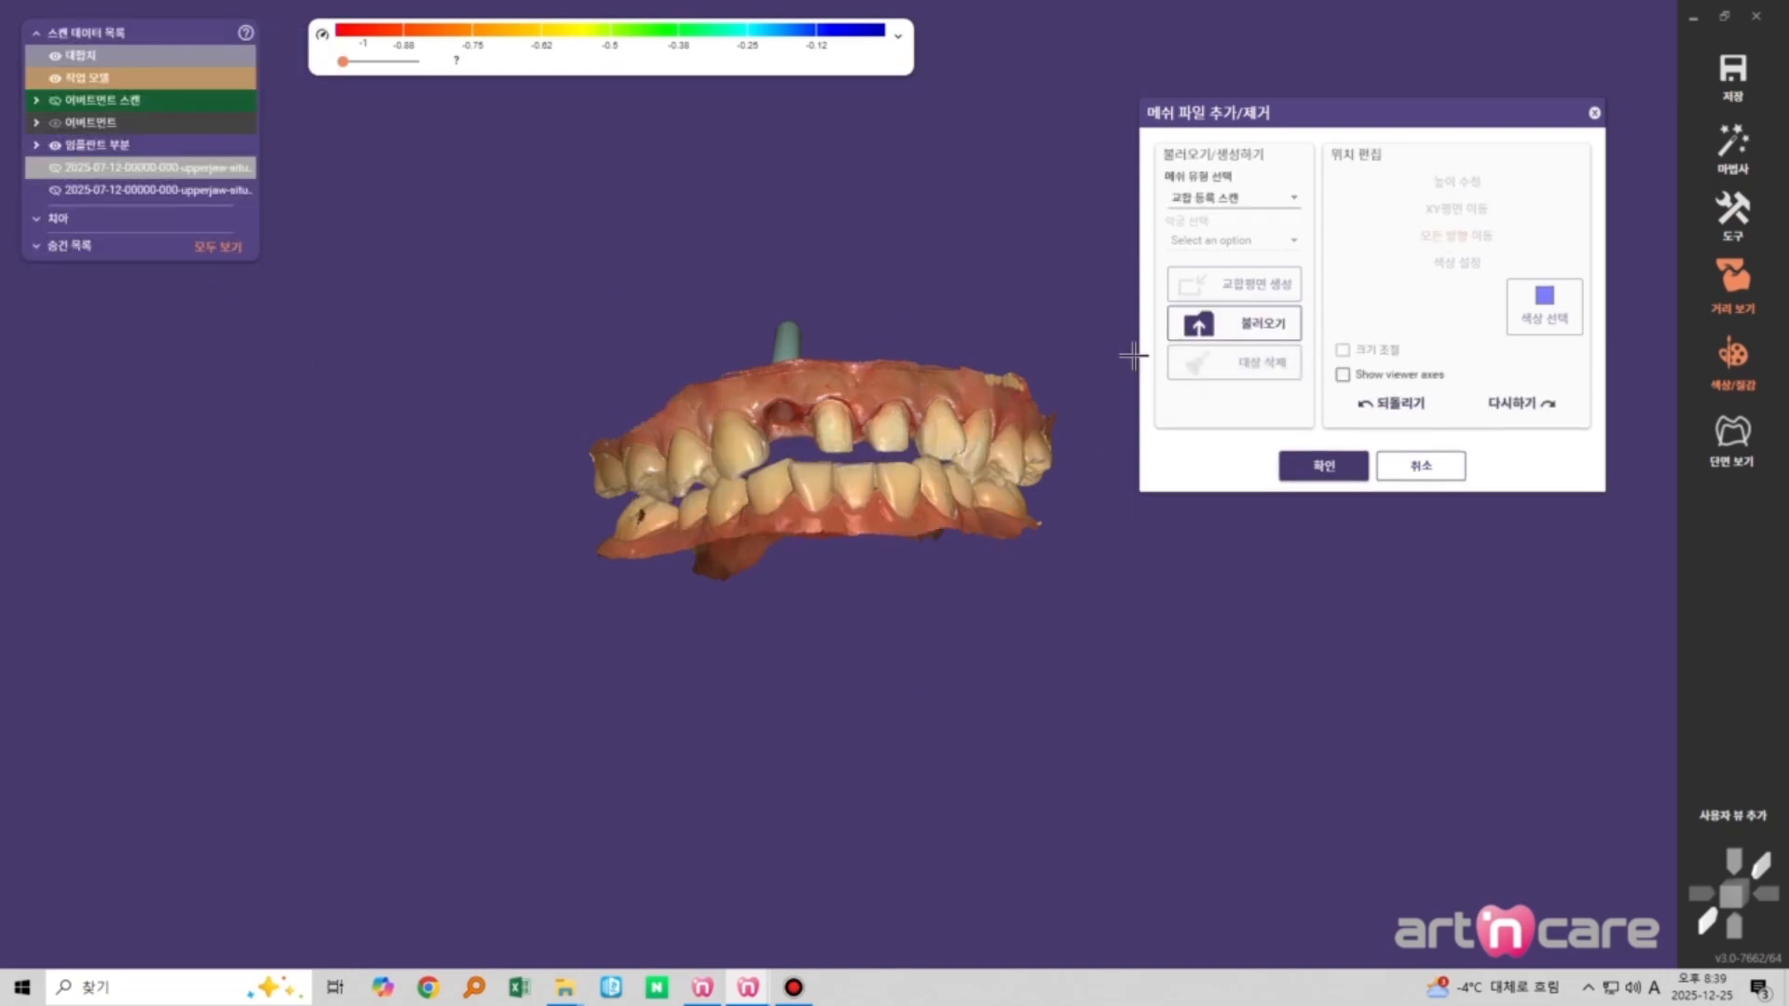
Set the mesh type to 일반 파일 and load the bite scan as a general file
left_click(1290, 211)
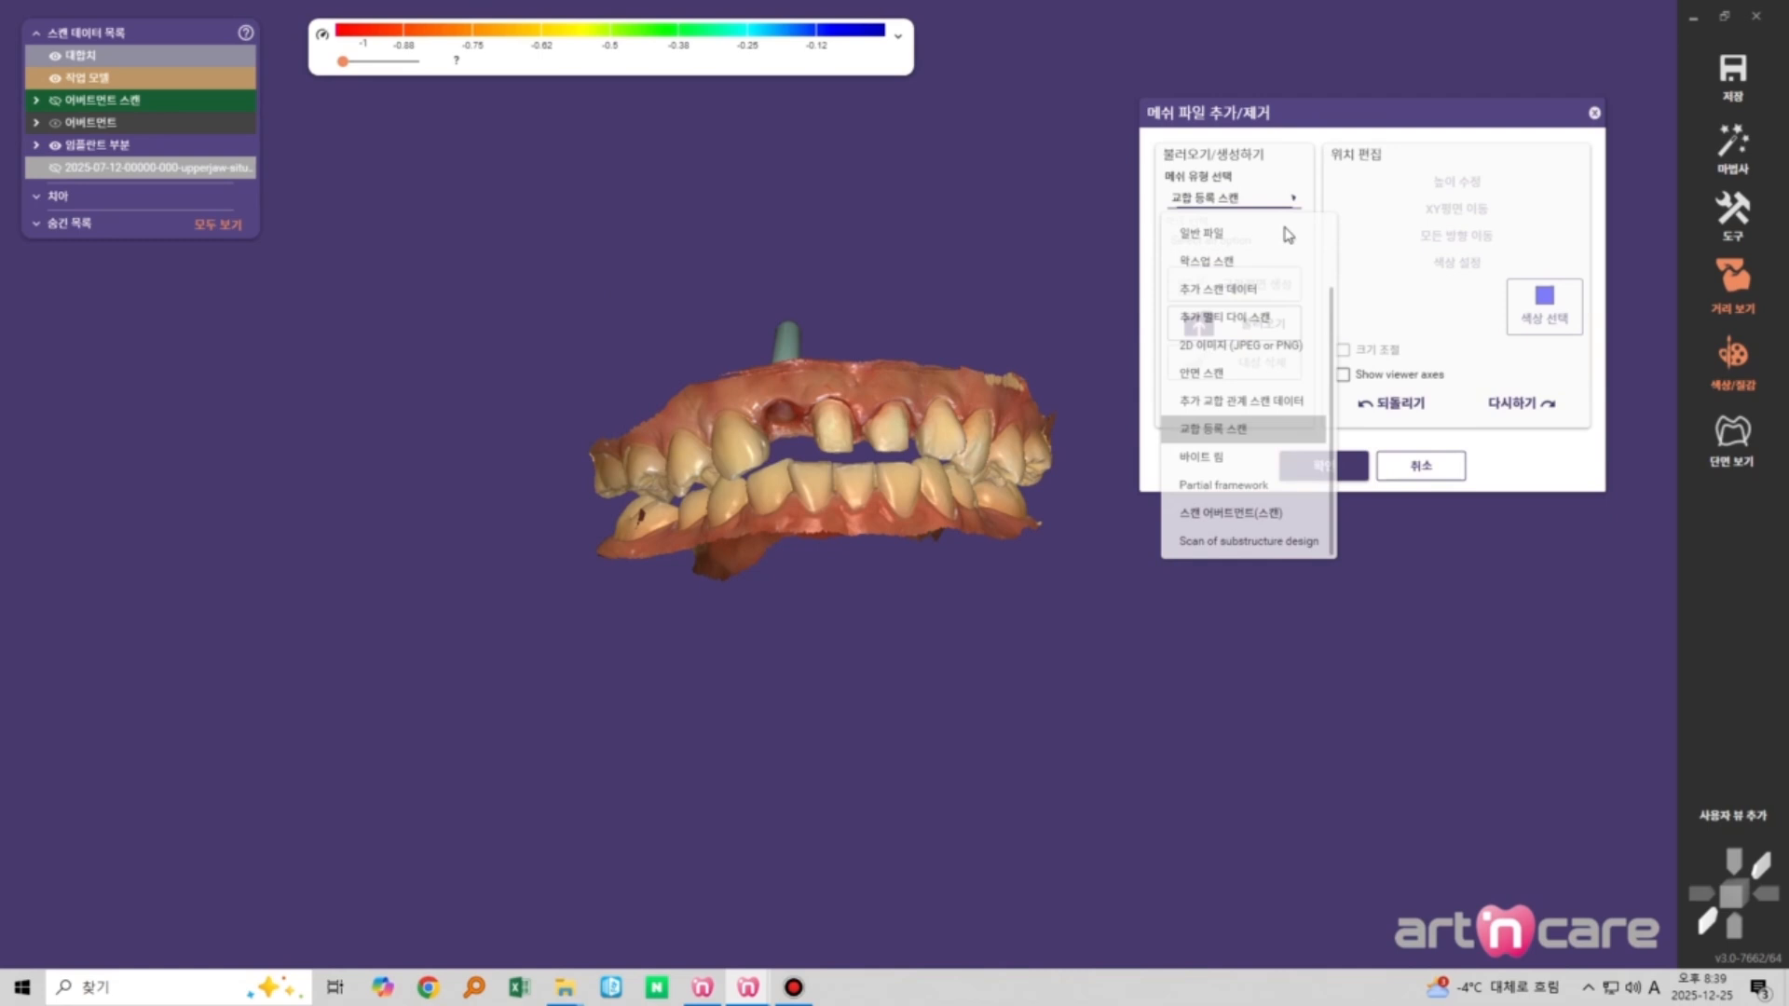
scroll(1244, 331, "up", 2)
left_click(1232, 320)
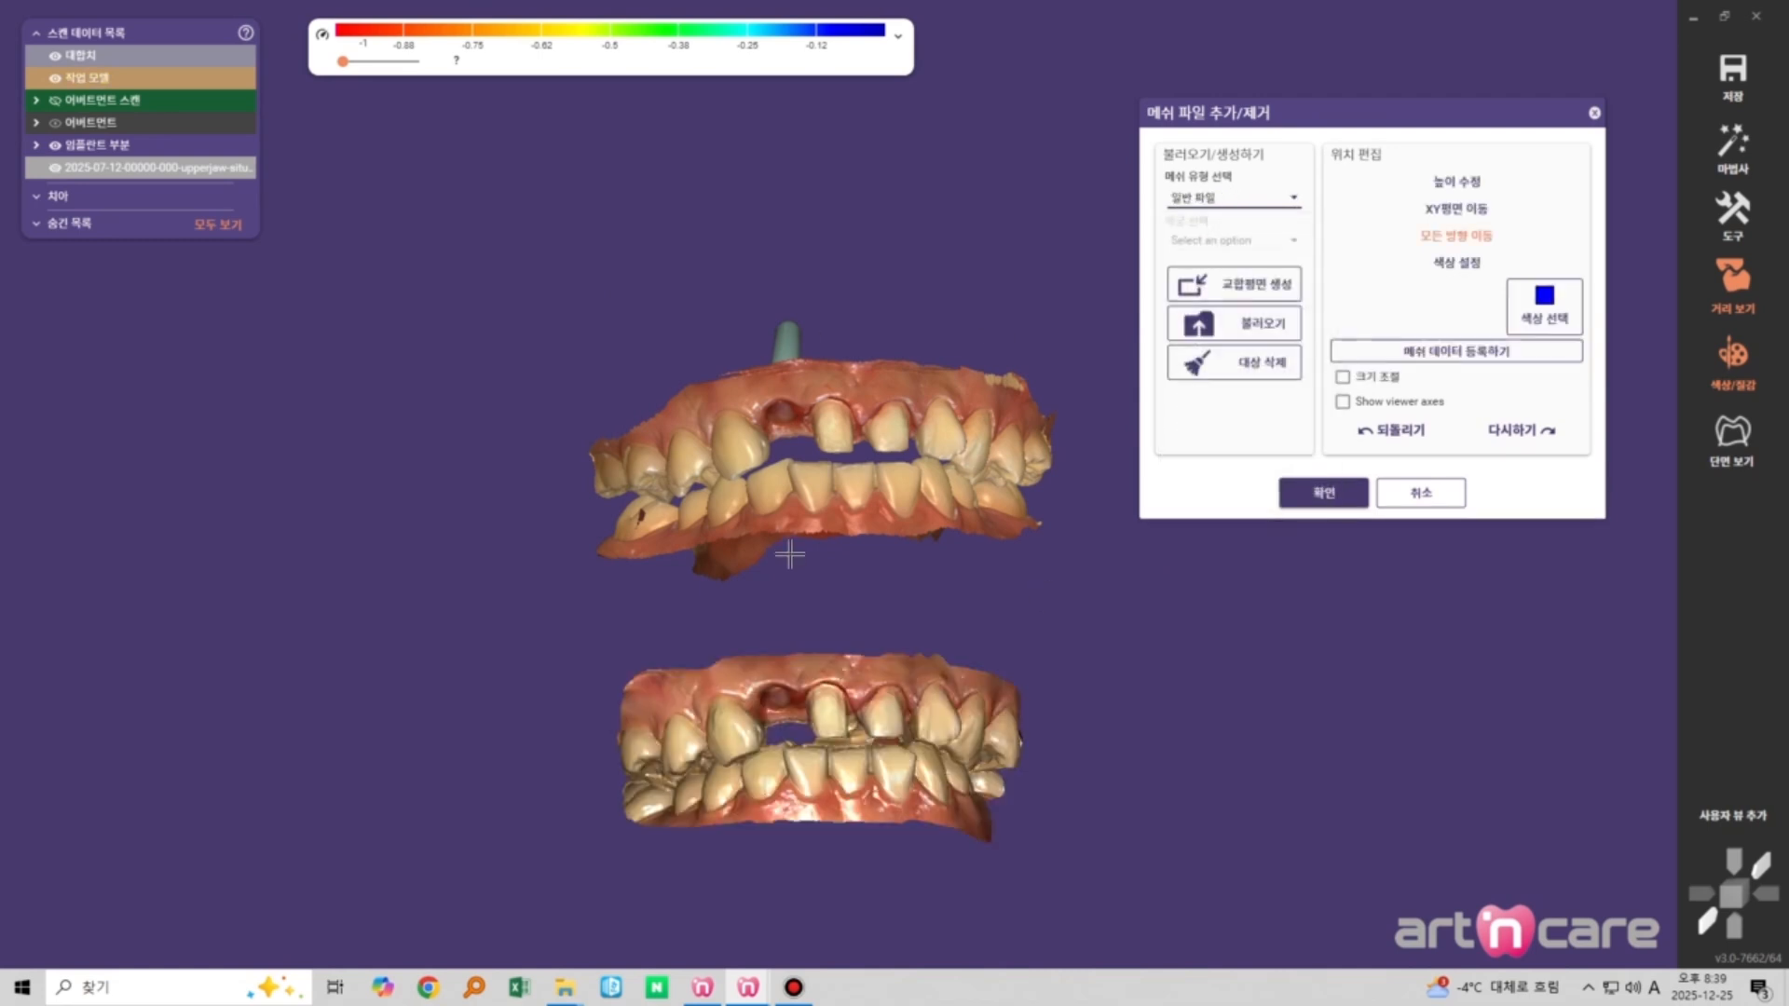
Move the general-file bite scan from below the jaw models to a clear position above them
scroll(1007, 591, "down", 1)
left_click_drag(999, 654, 813, 227)
scroll(813, 222, "down", 1)
middle_click_drag(837, 417, 678, 474)
scroll(786, 332, "up", 2)
middle_click_drag(779, 355, 741, 365)
left_click_drag(522, 326, 783, 272)
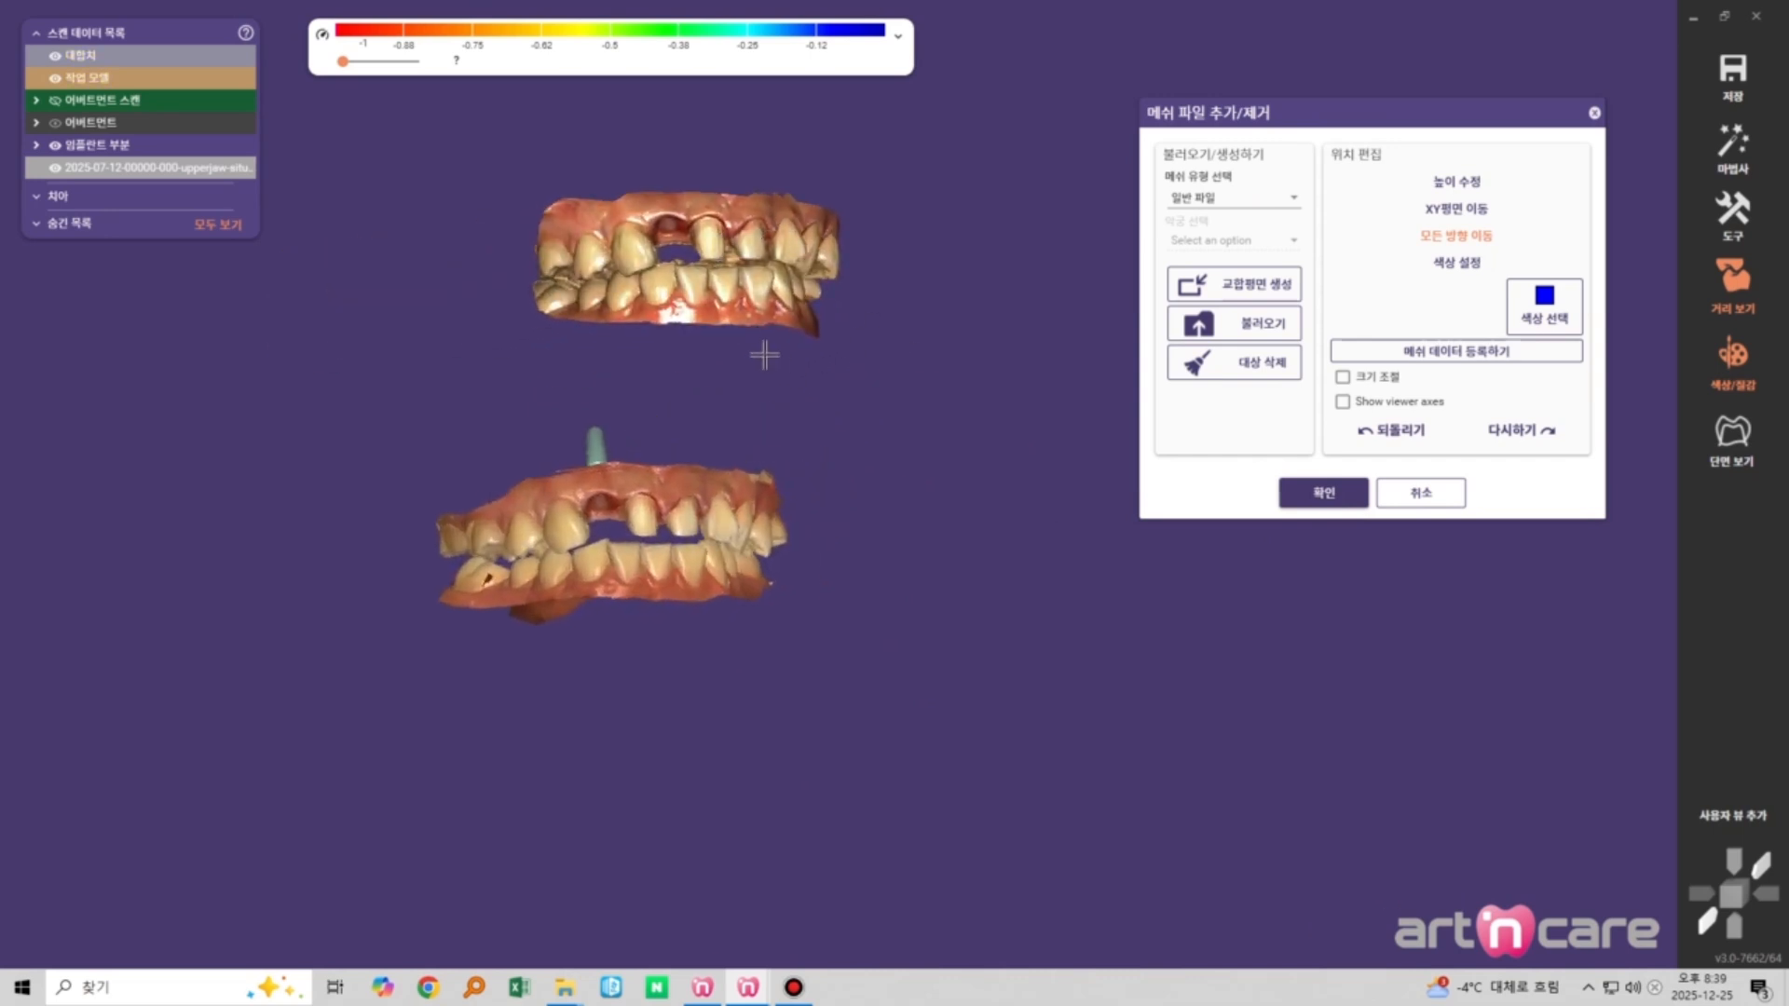
right_click_drag(764, 355, 810, 317)
left_click_drag(810, 317, 775, 328)
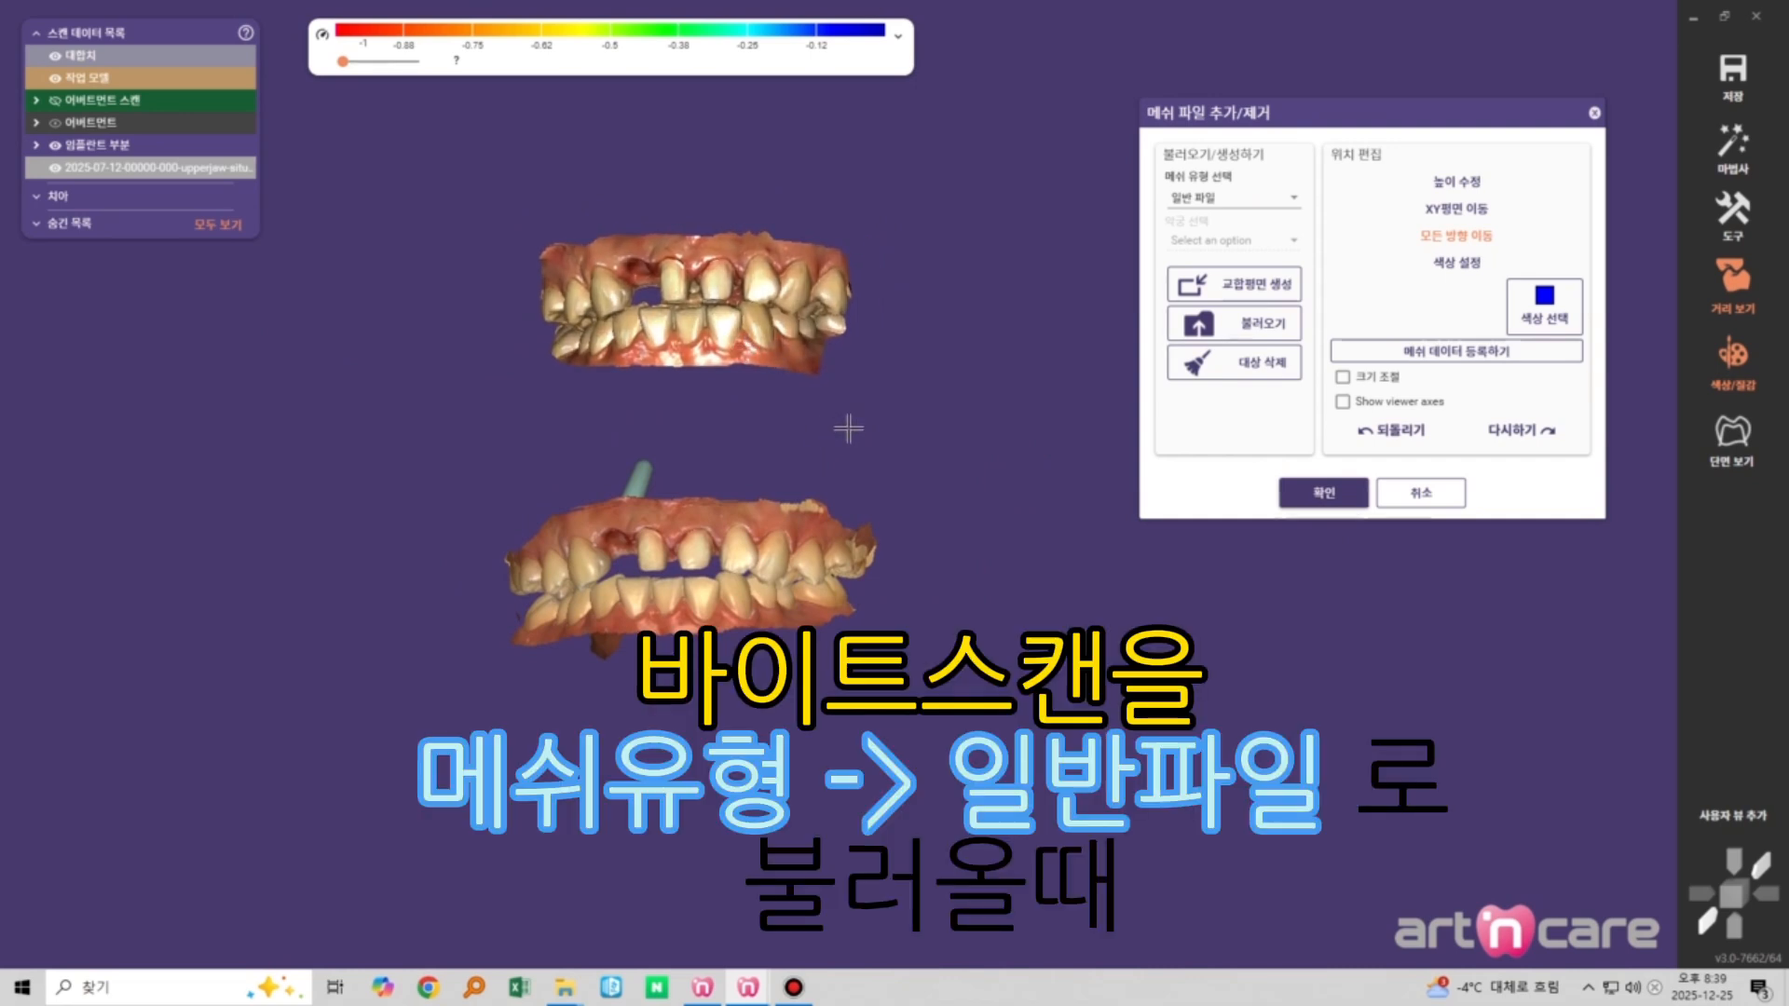
middle_click_drag(799, 434, 838, 417)
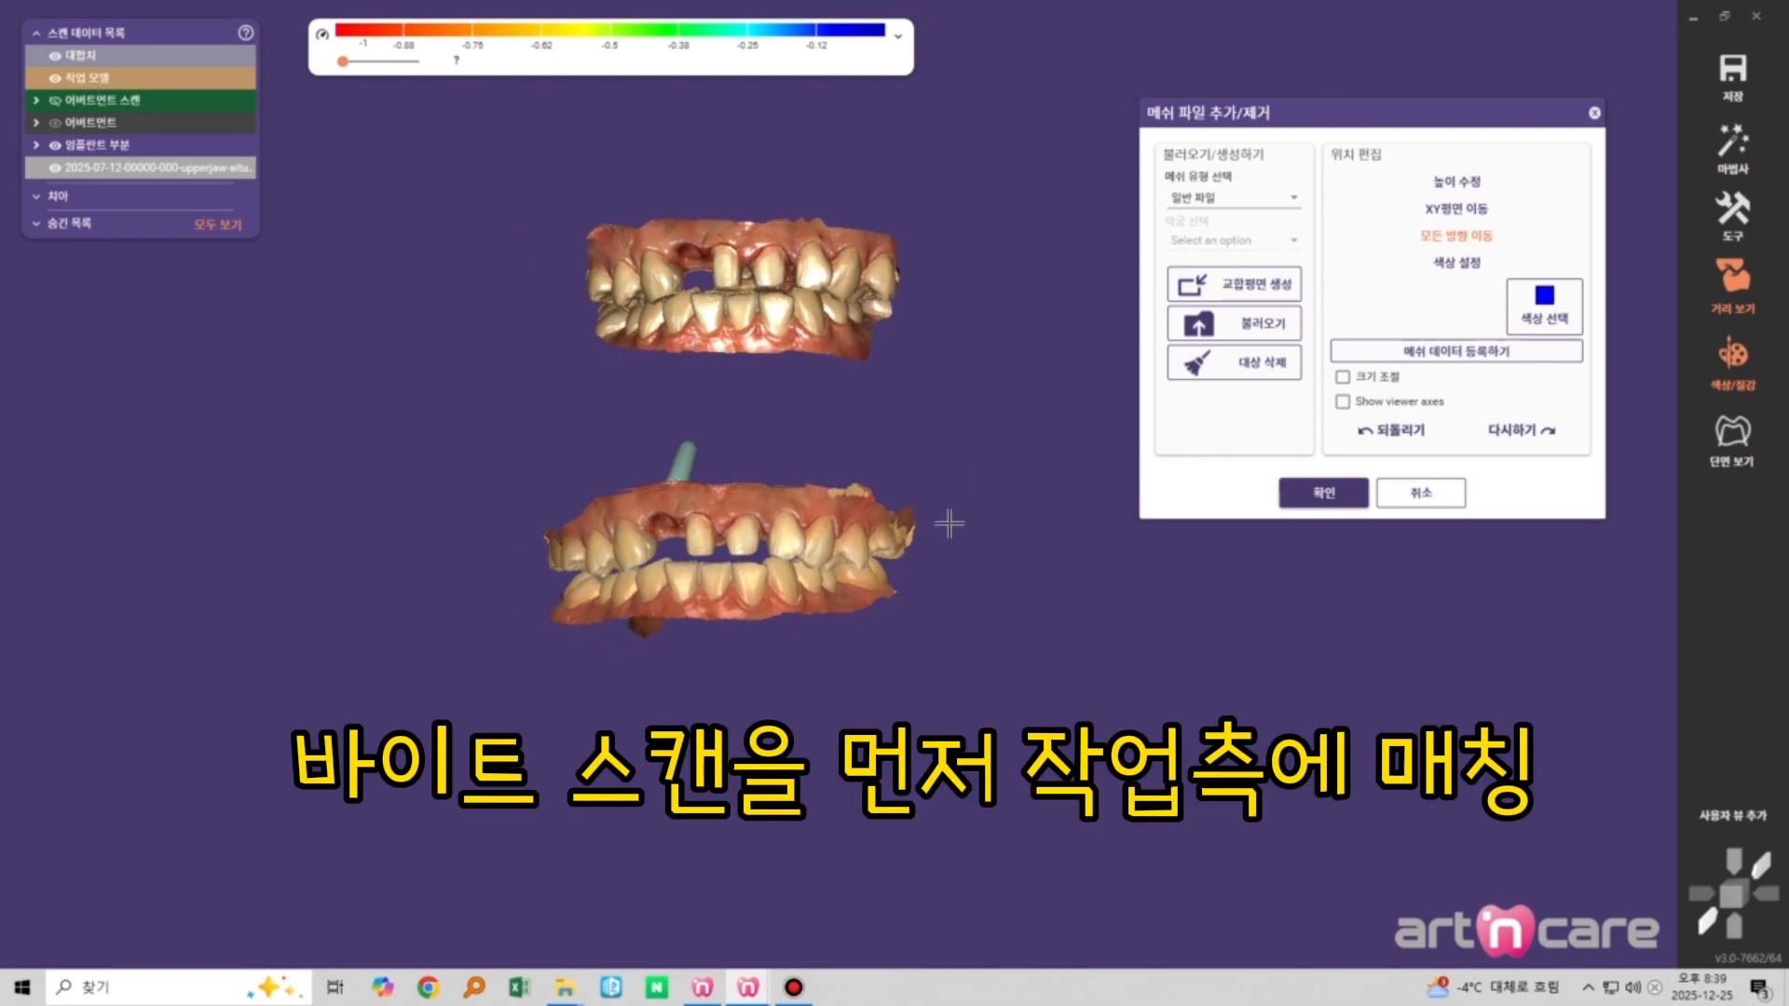
Register the bite scan to the upper working model using three matching point pairs along the upper gum line and 최적 조합
right_click_drag(949, 524, 922, 508)
scroll(839, 407, "up", 3)
scroll(747, 352, "down", 3)
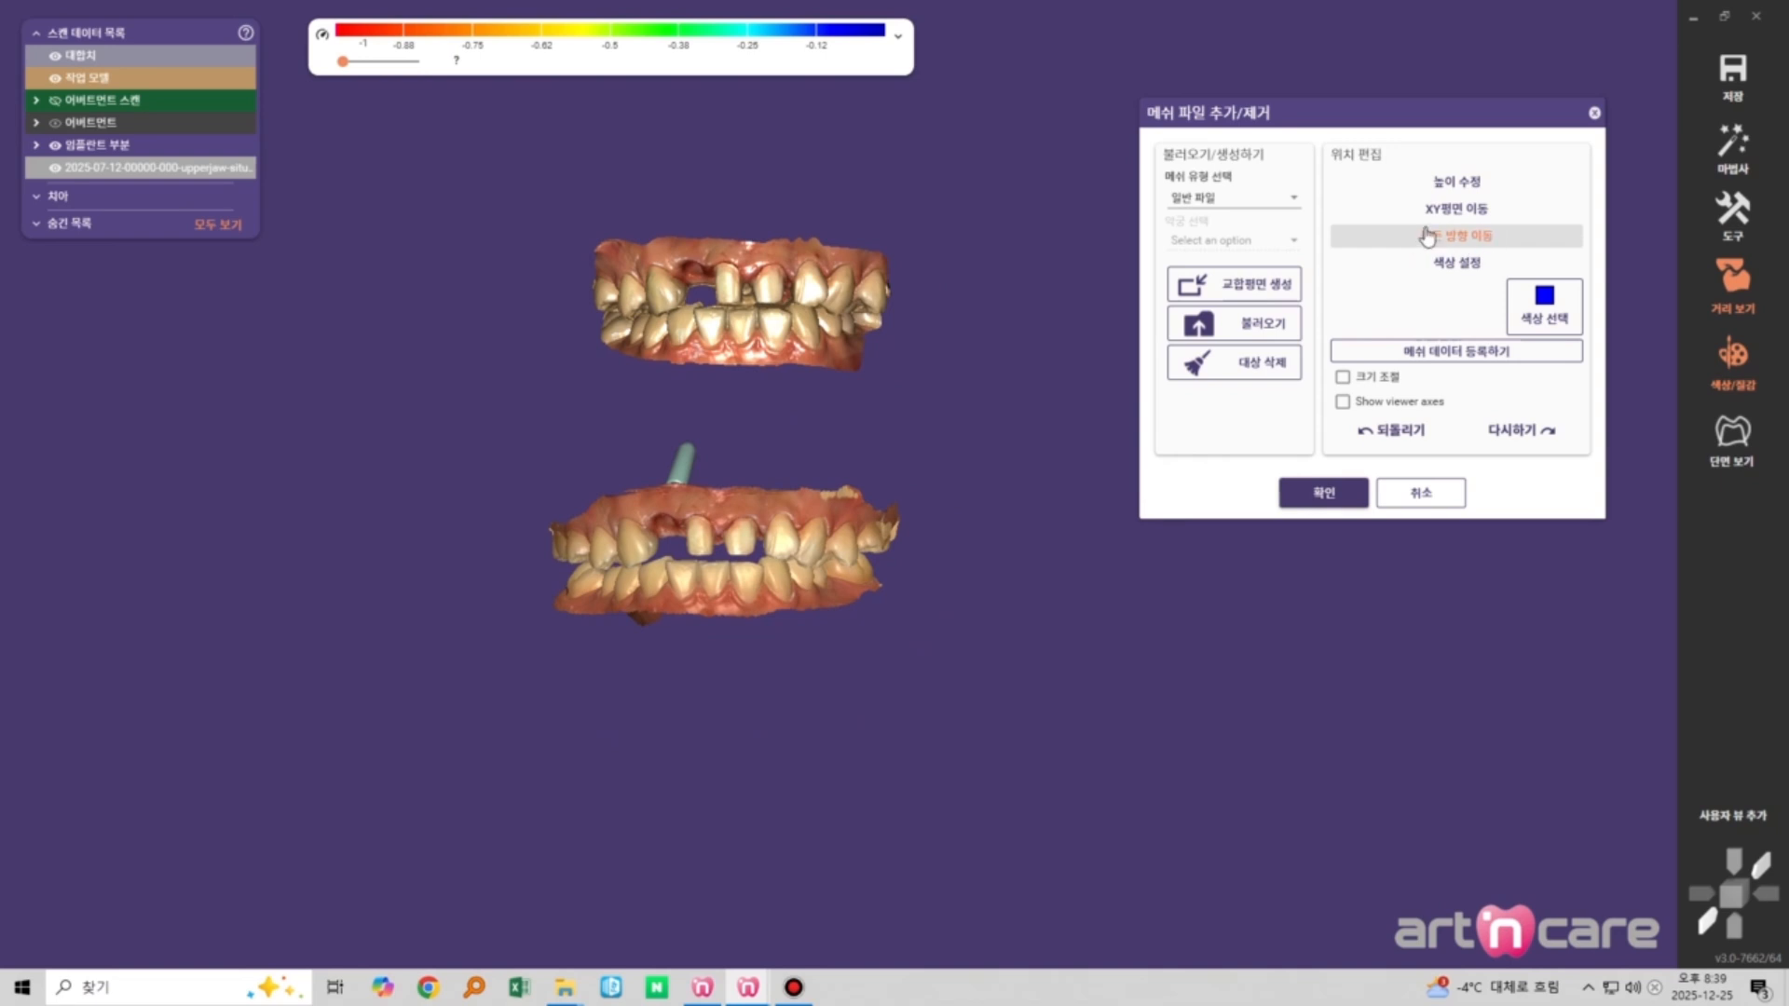
left_click(1478, 352)
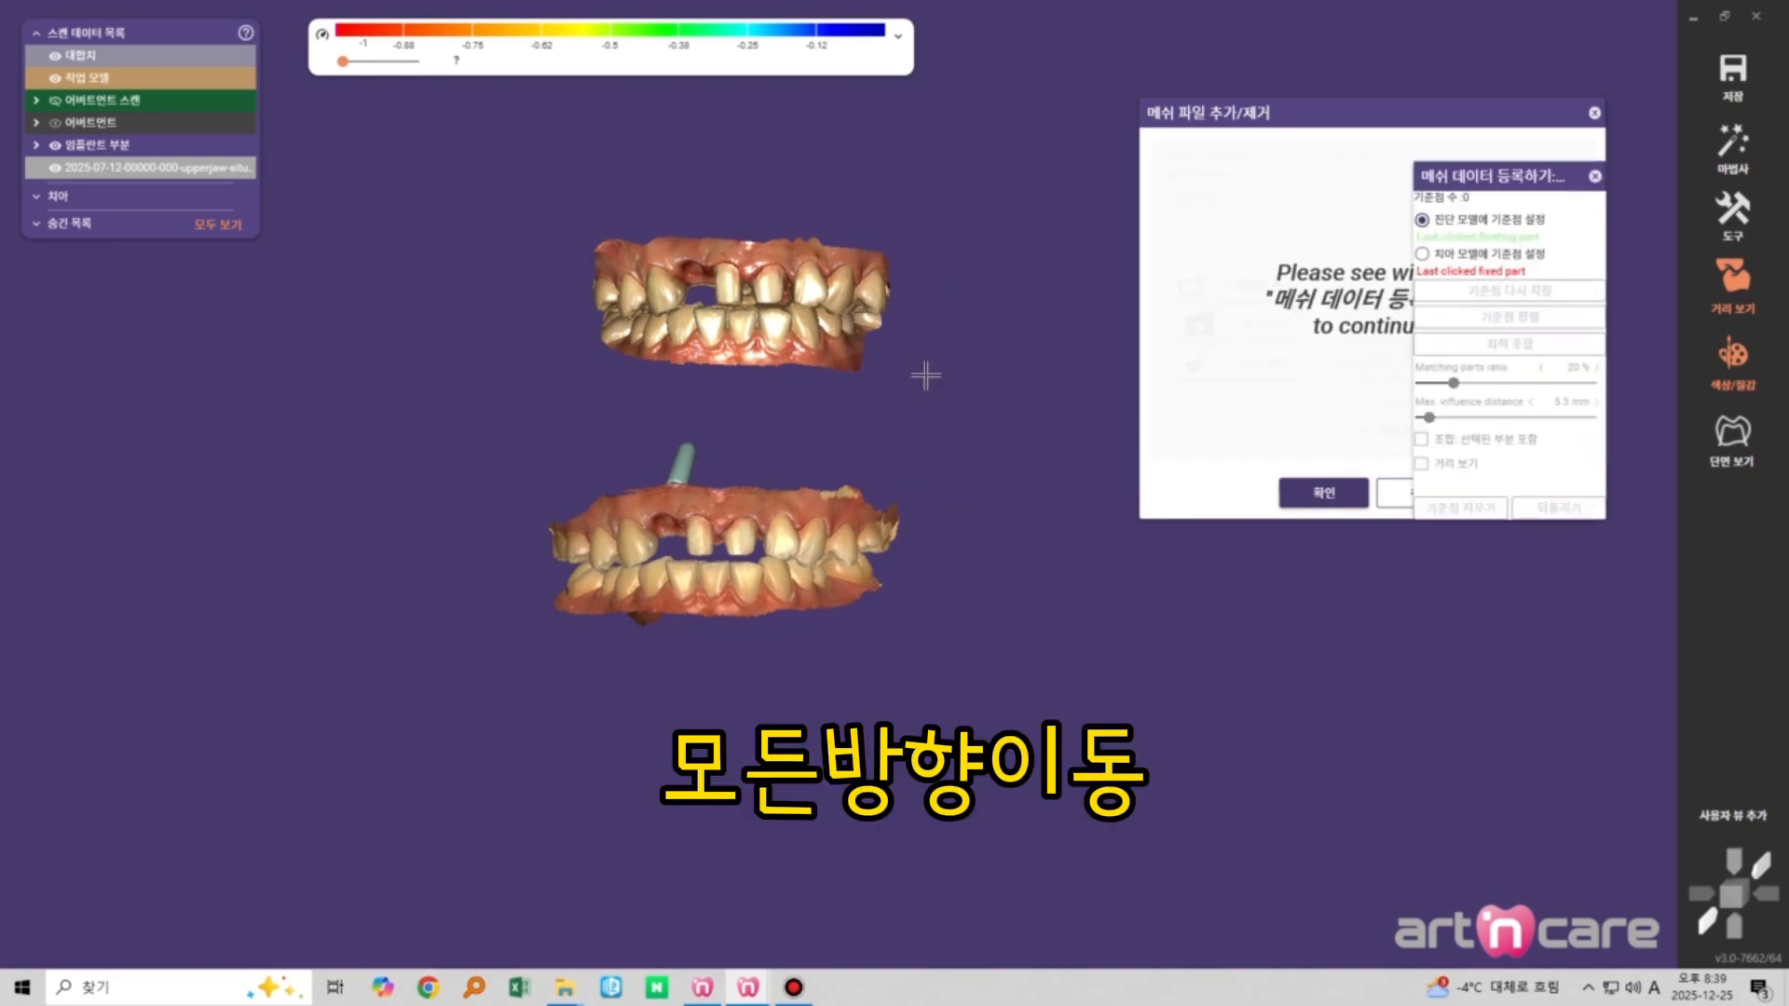
scroll(824, 410, "up", 3)
scroll(659, 280, "up", 2)
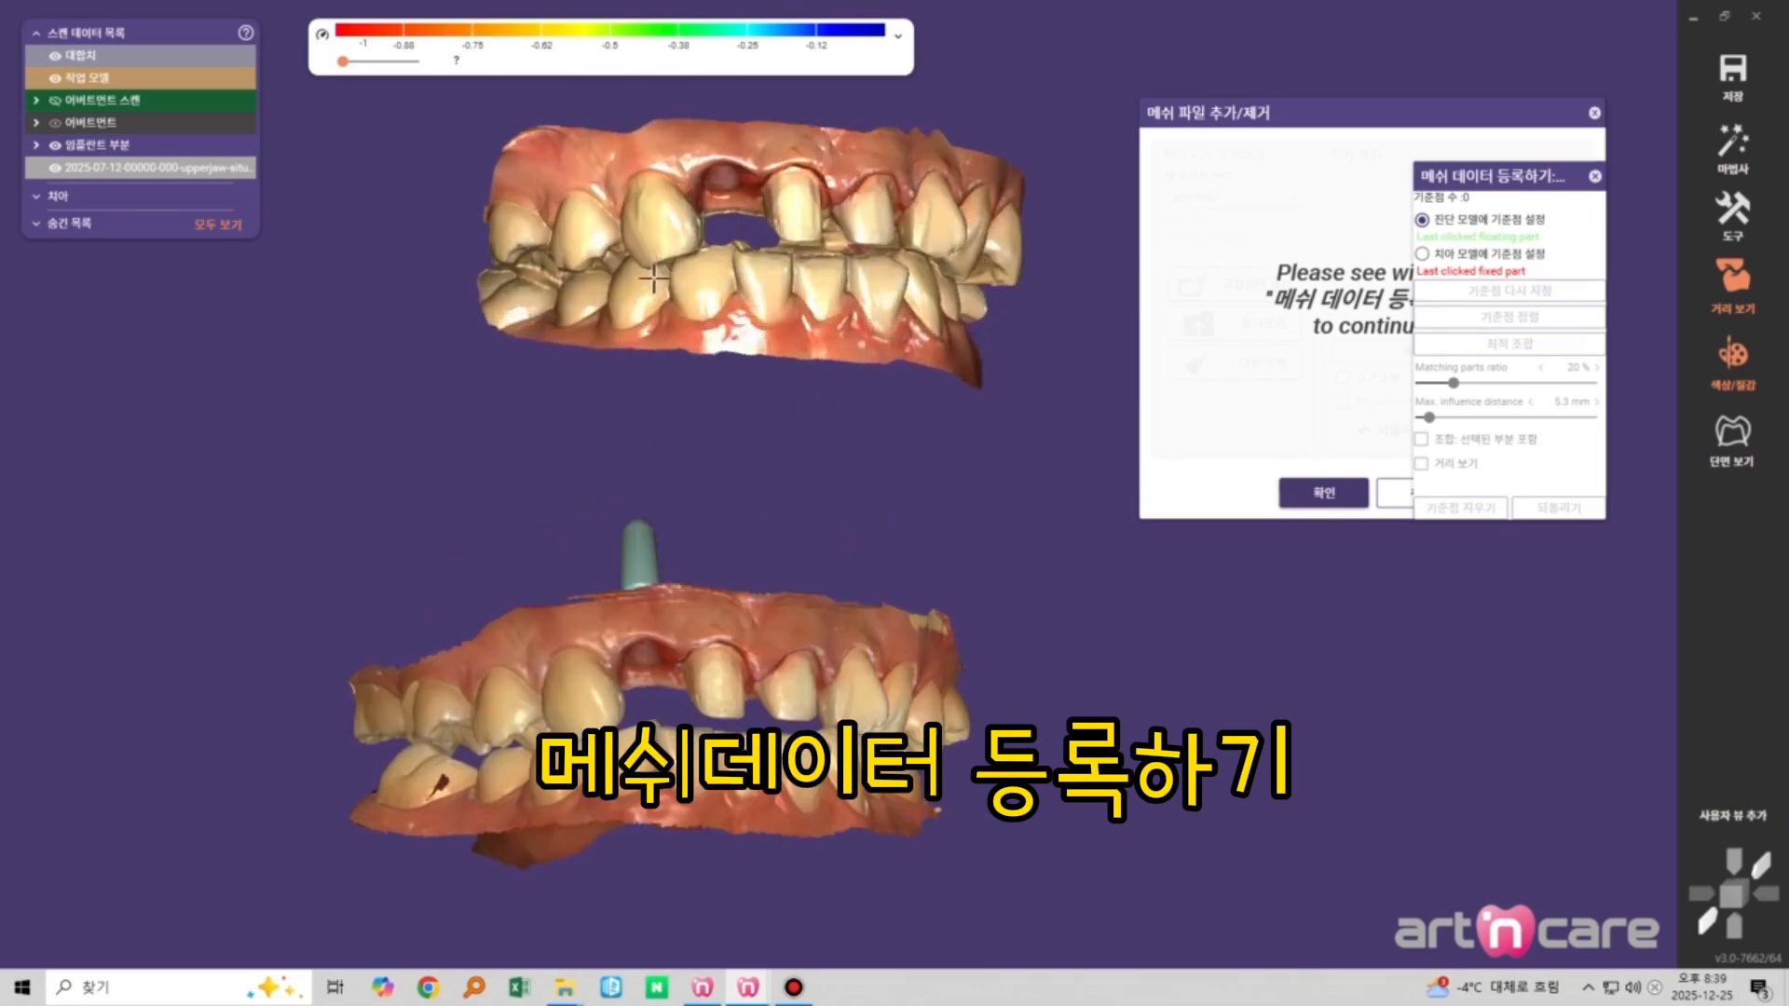
right_click_drag(659, 277, 694, 238)
scroll(686, 192, "up", 1)
left_click(687, 184)
left_click(597, 719)
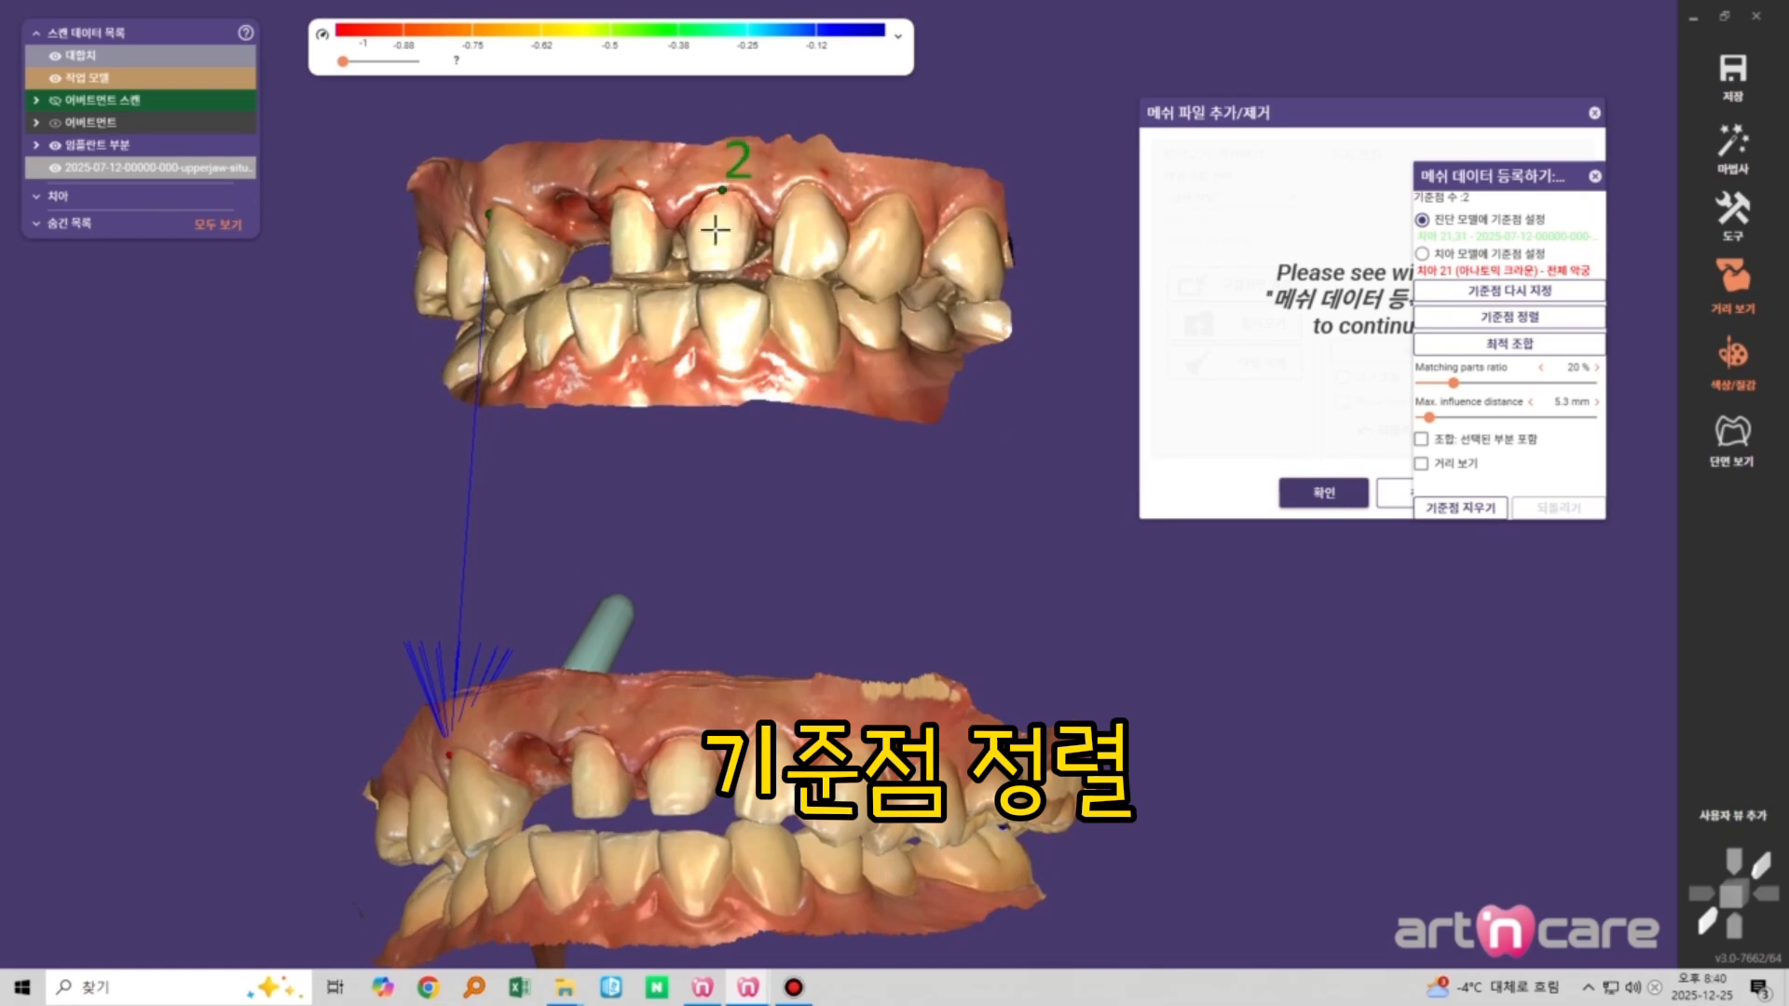
left_click(685, 739)
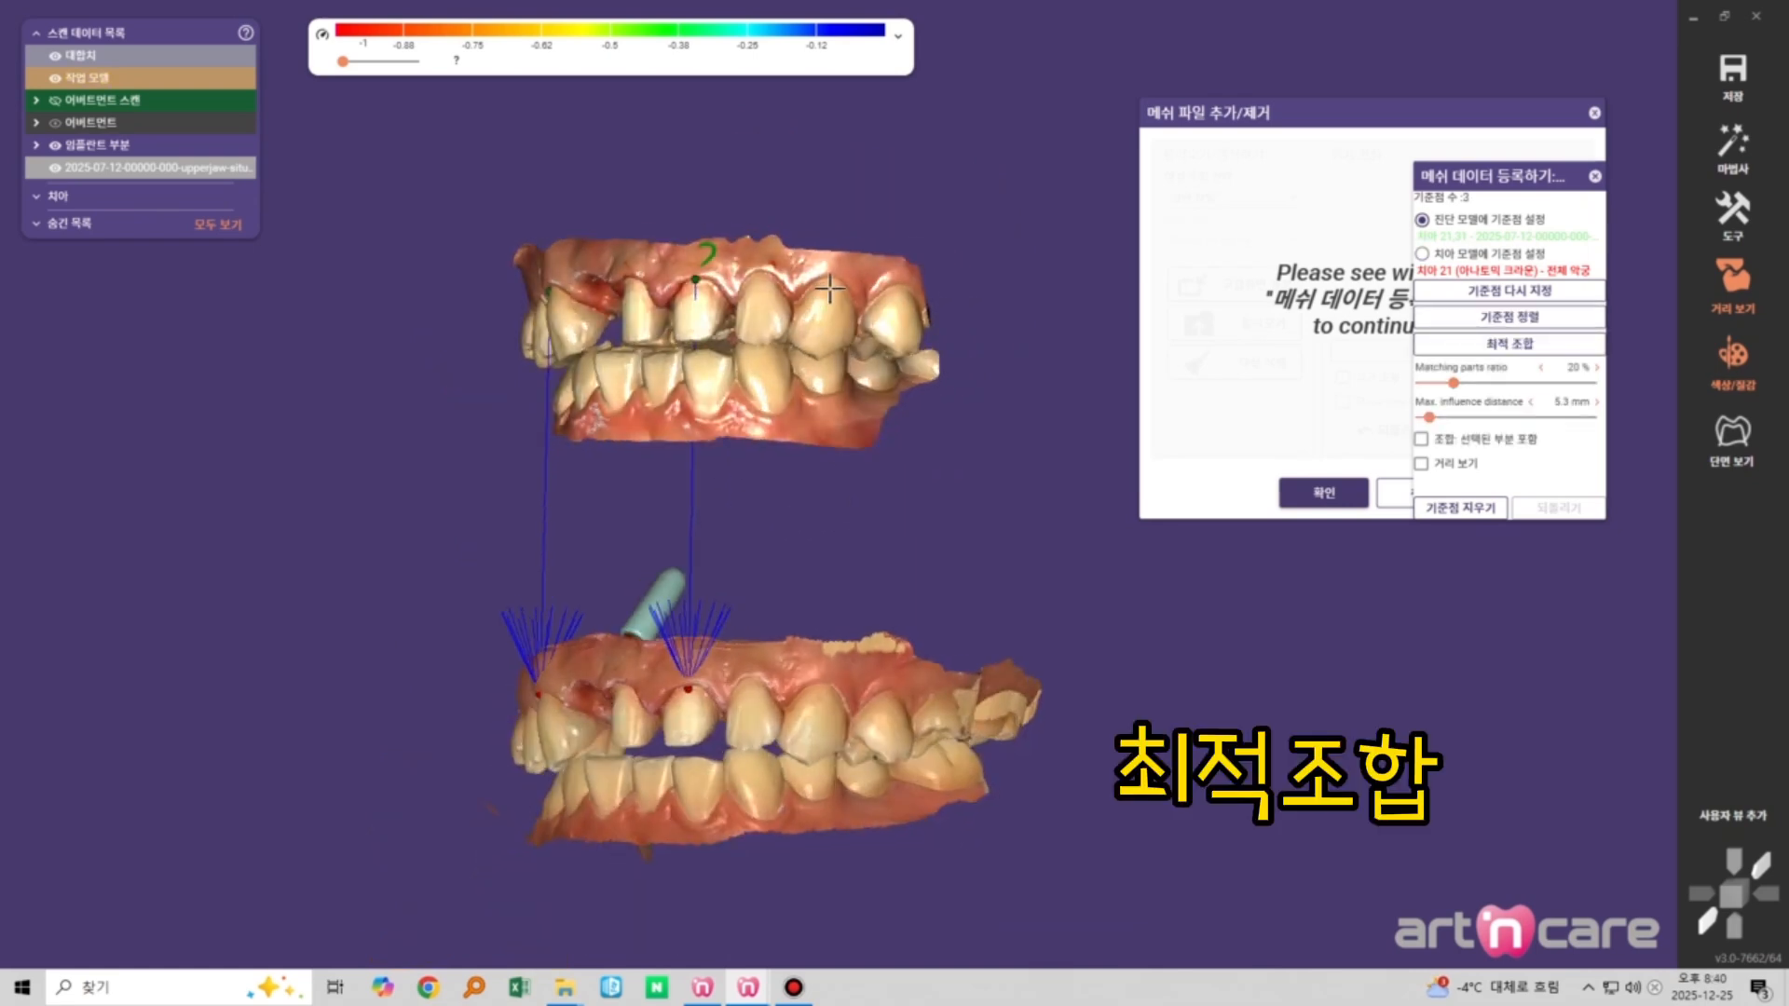
left_click(824, 695)
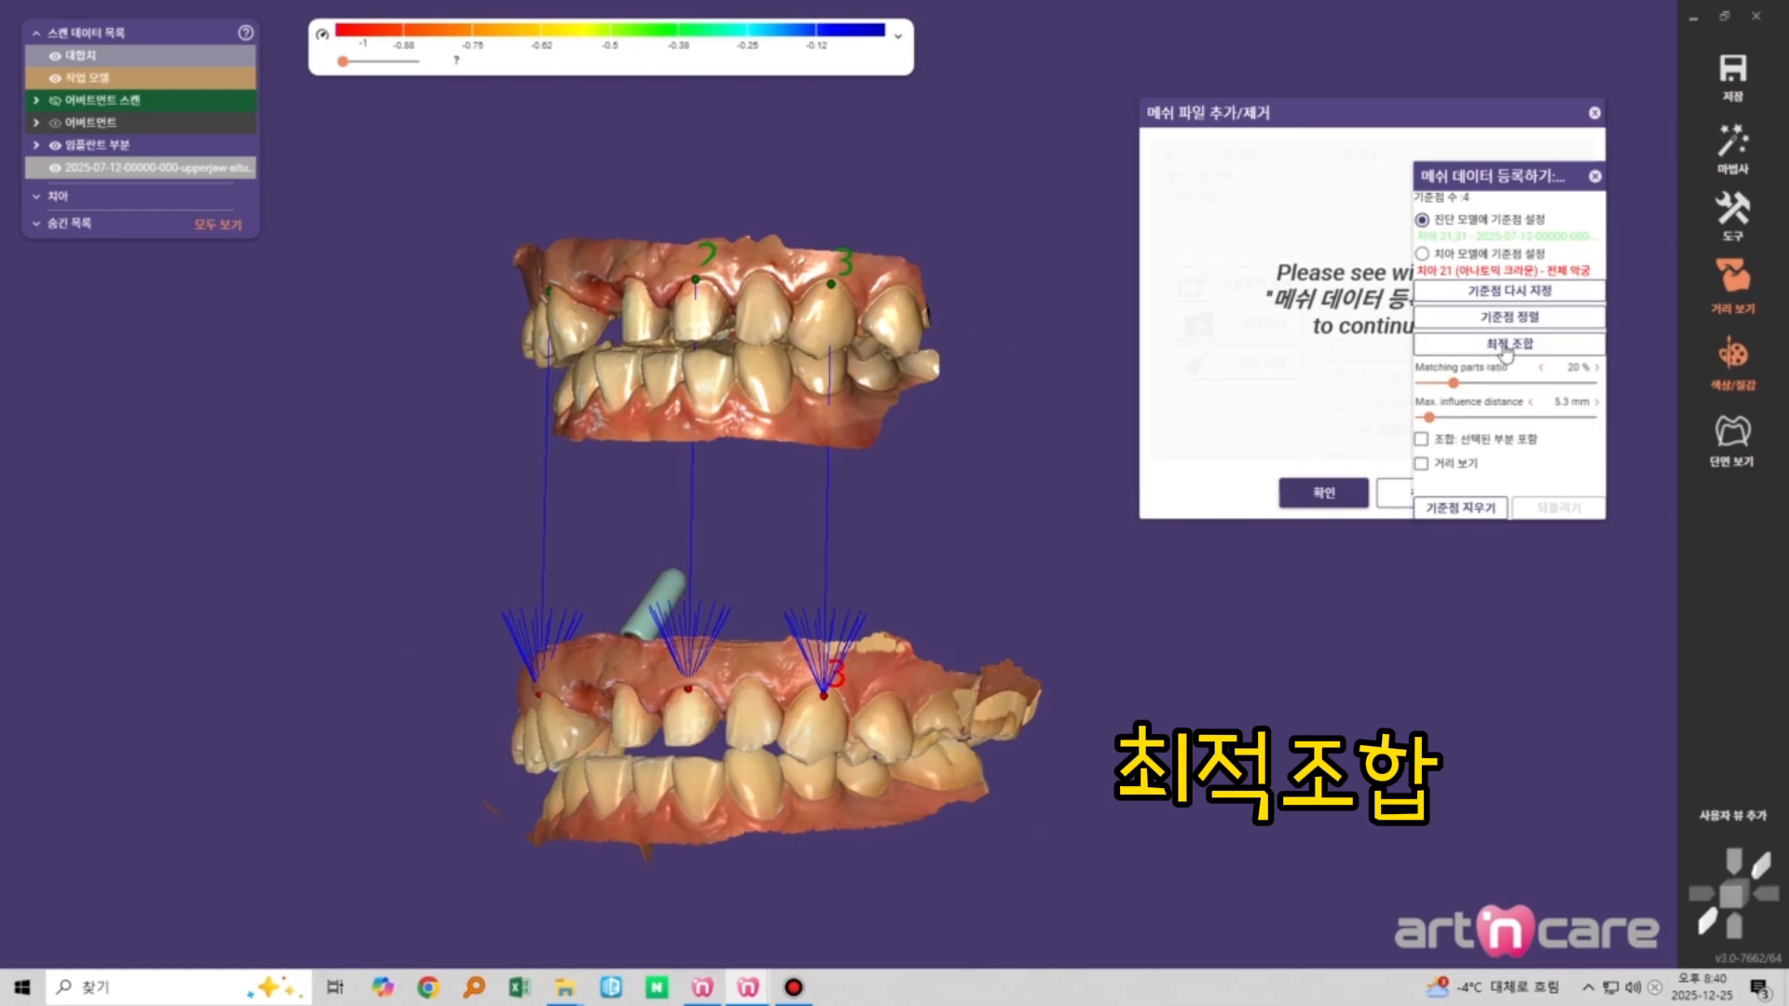
left_click(1530, 353)
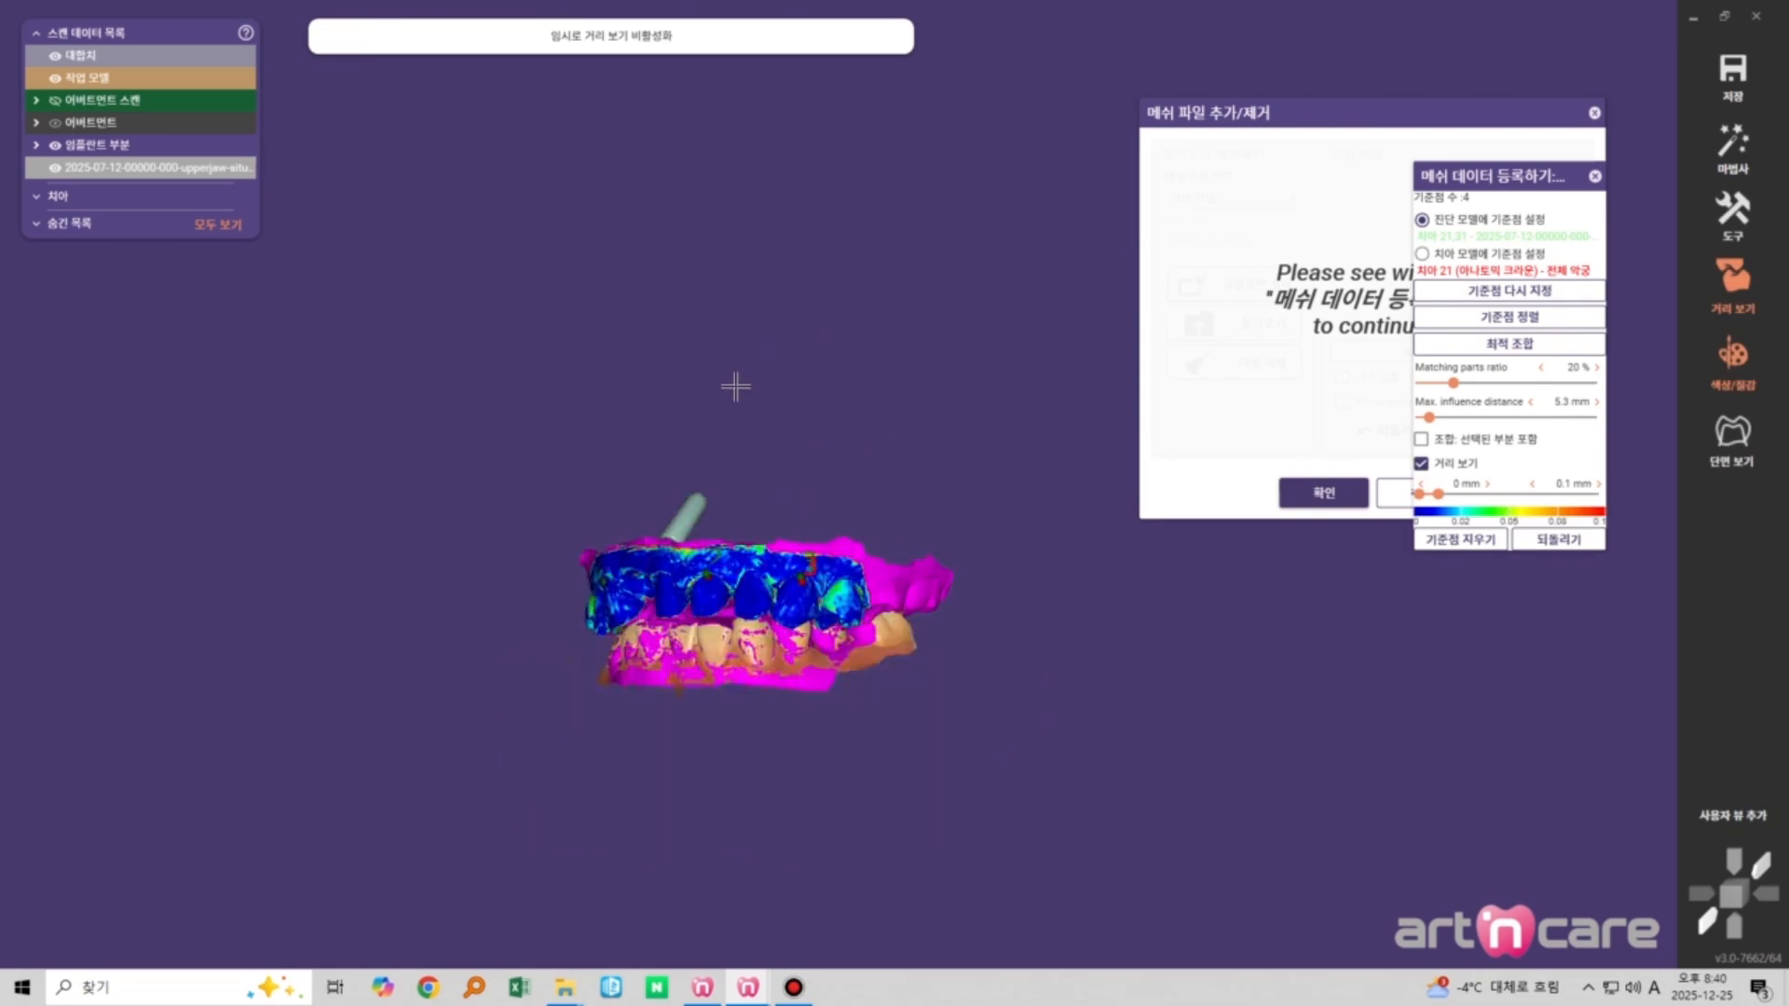
left_click(1595, 176)
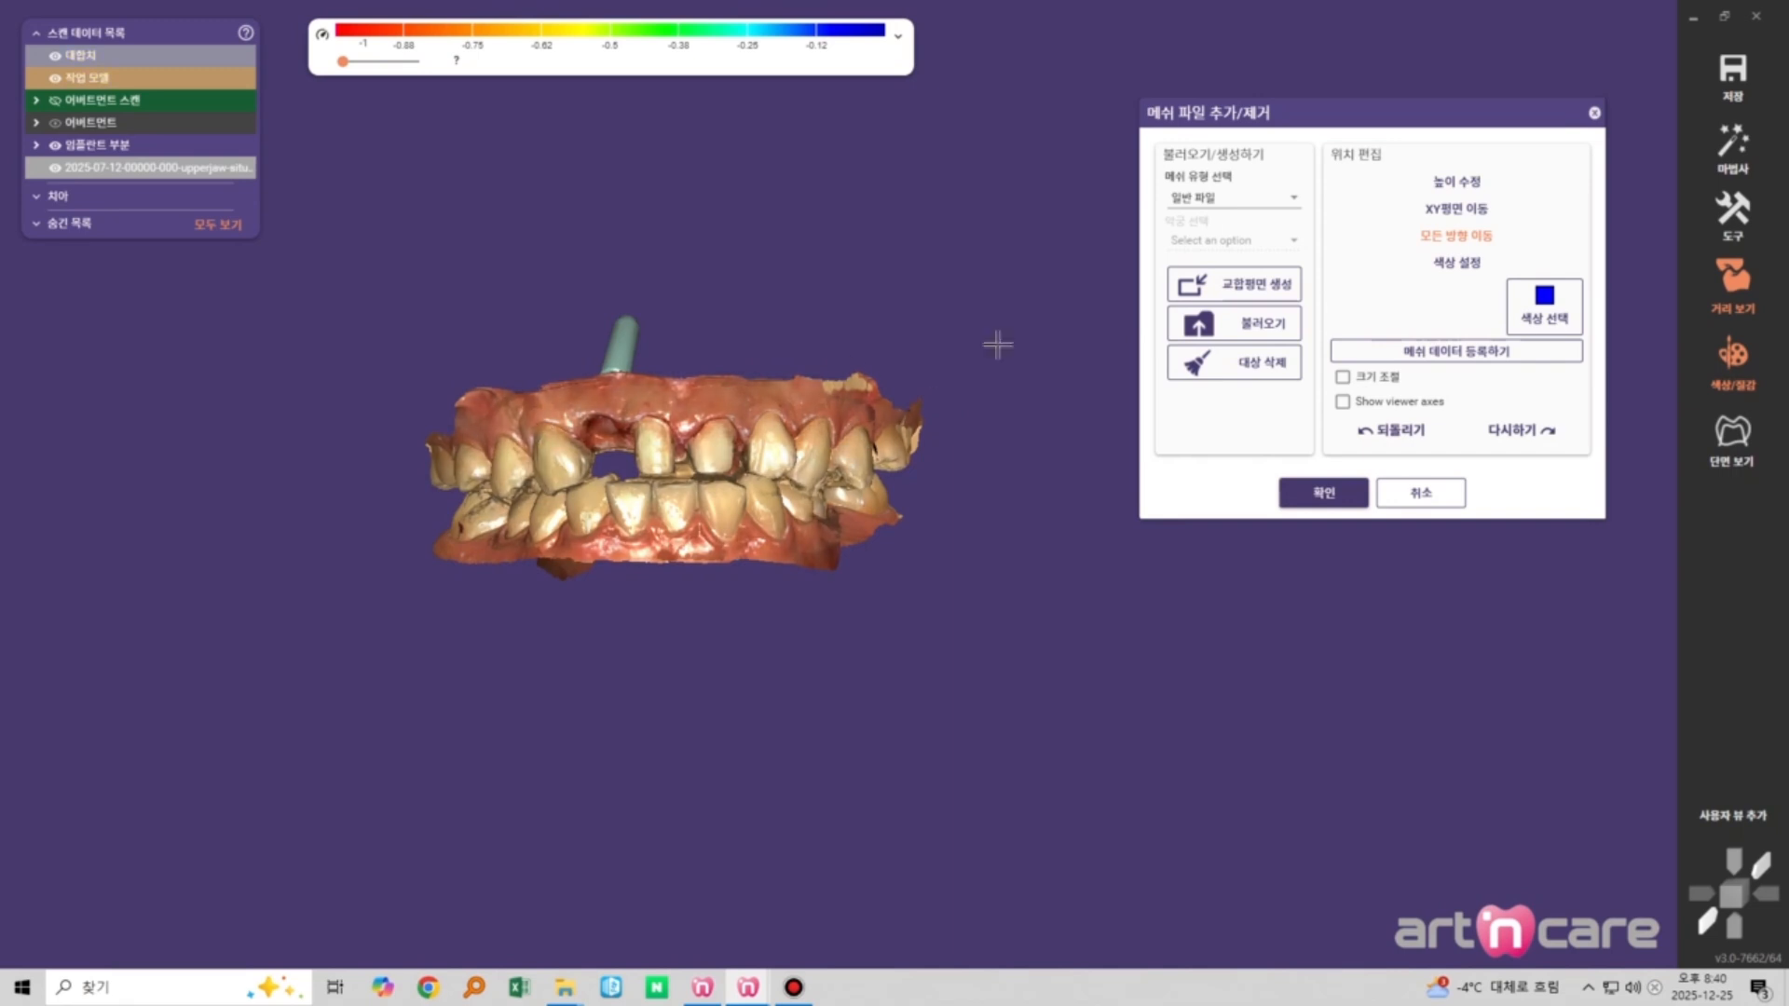
Set the mesh type to 대합치 and move the lower antagonist model to a clear position below the bite scan
left_click(1237, 203)
scroll(1253, 320, "up", 1)
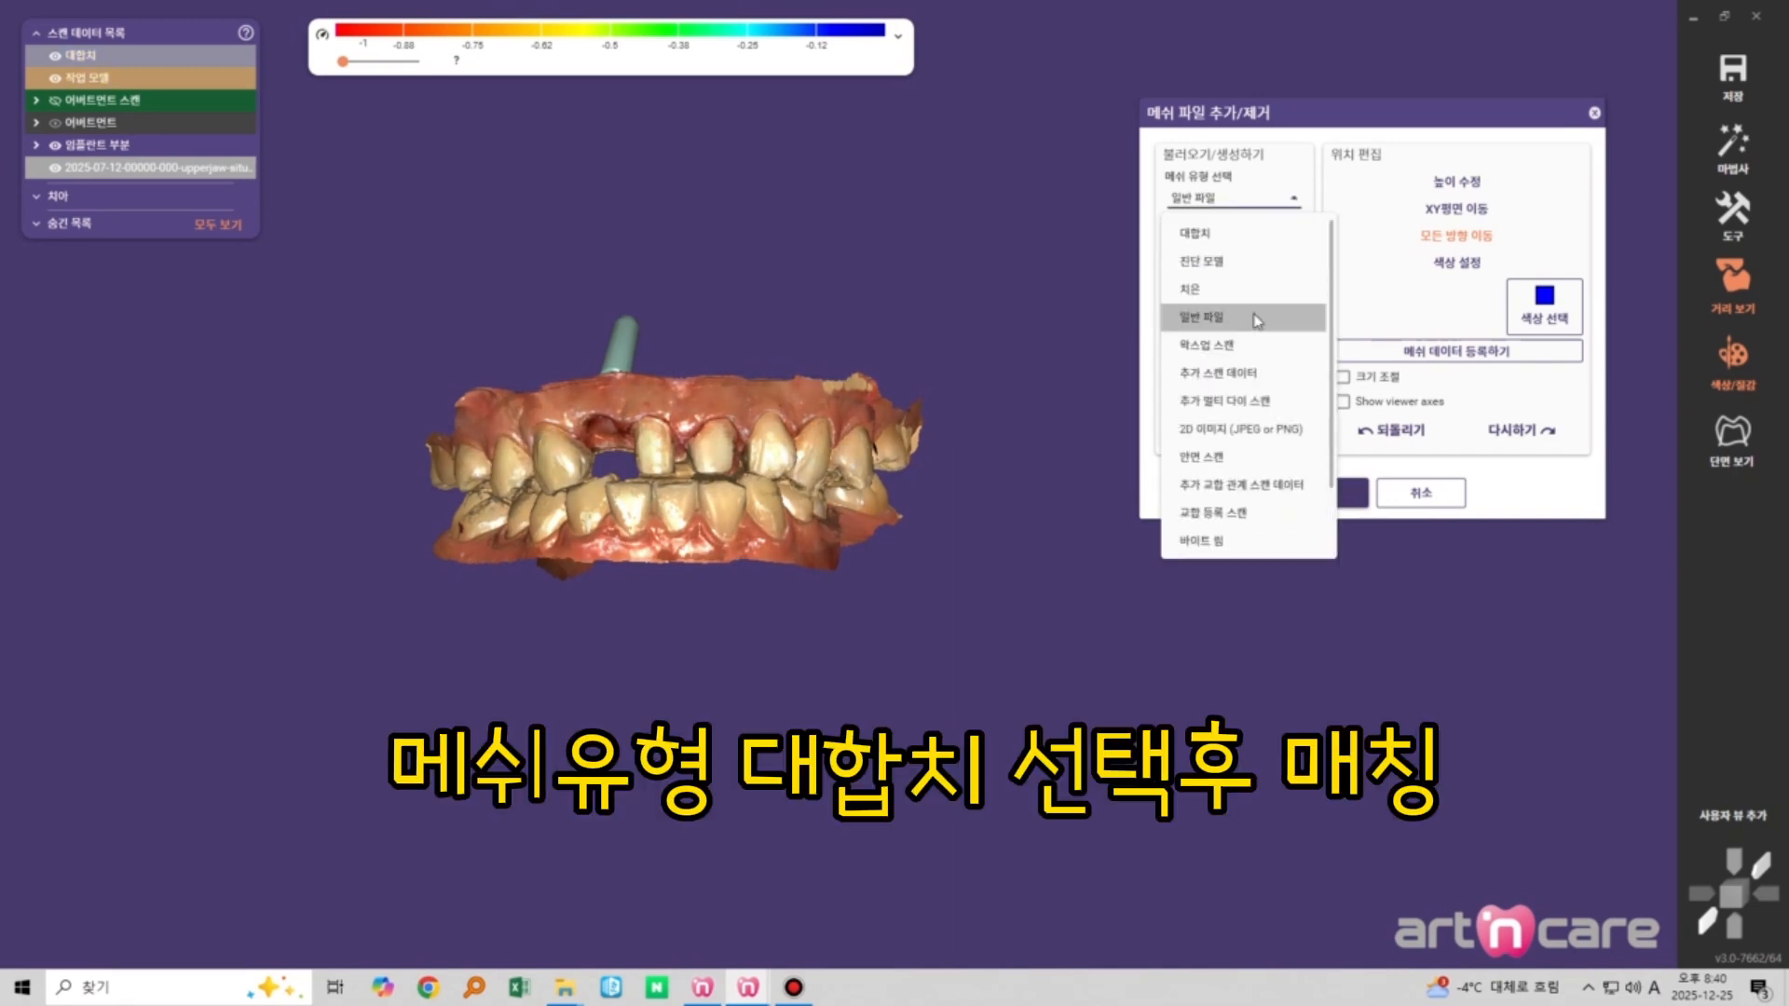
left_click(1242, 244)
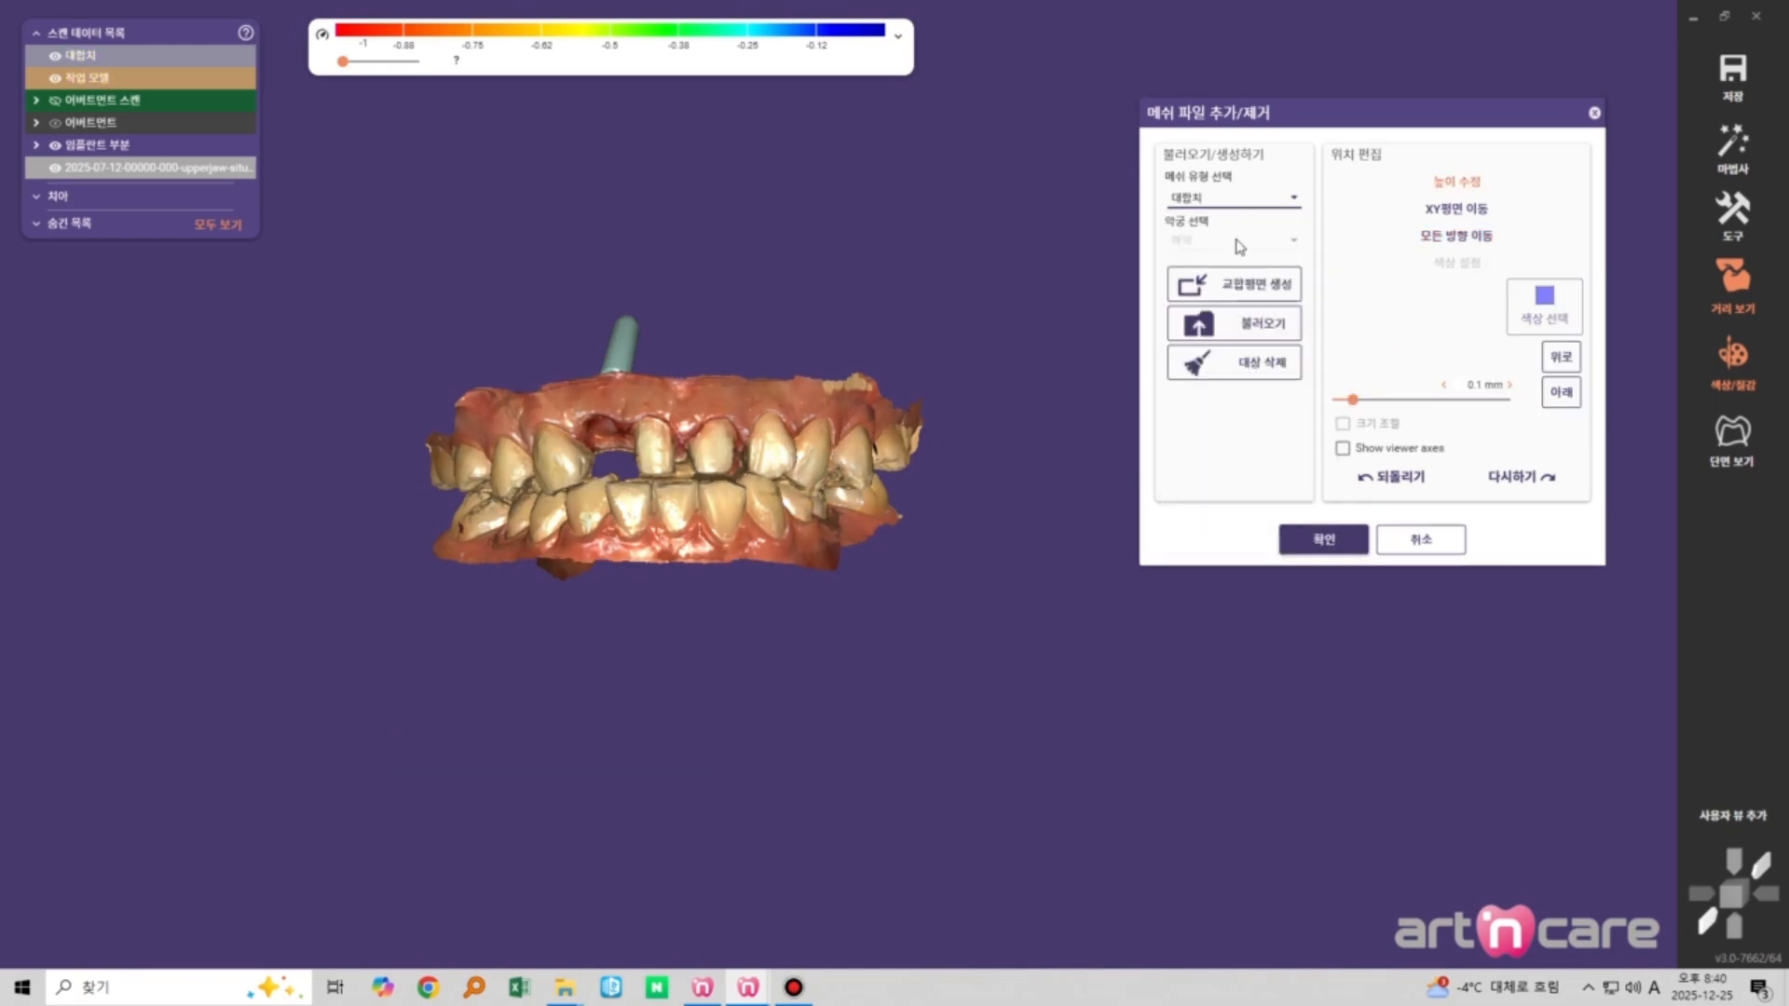
left_click_drag(839, 503, 816, 725)
middle_click_drag(895, 561, 898, 525)
scroll(898, 559, "down", 1)
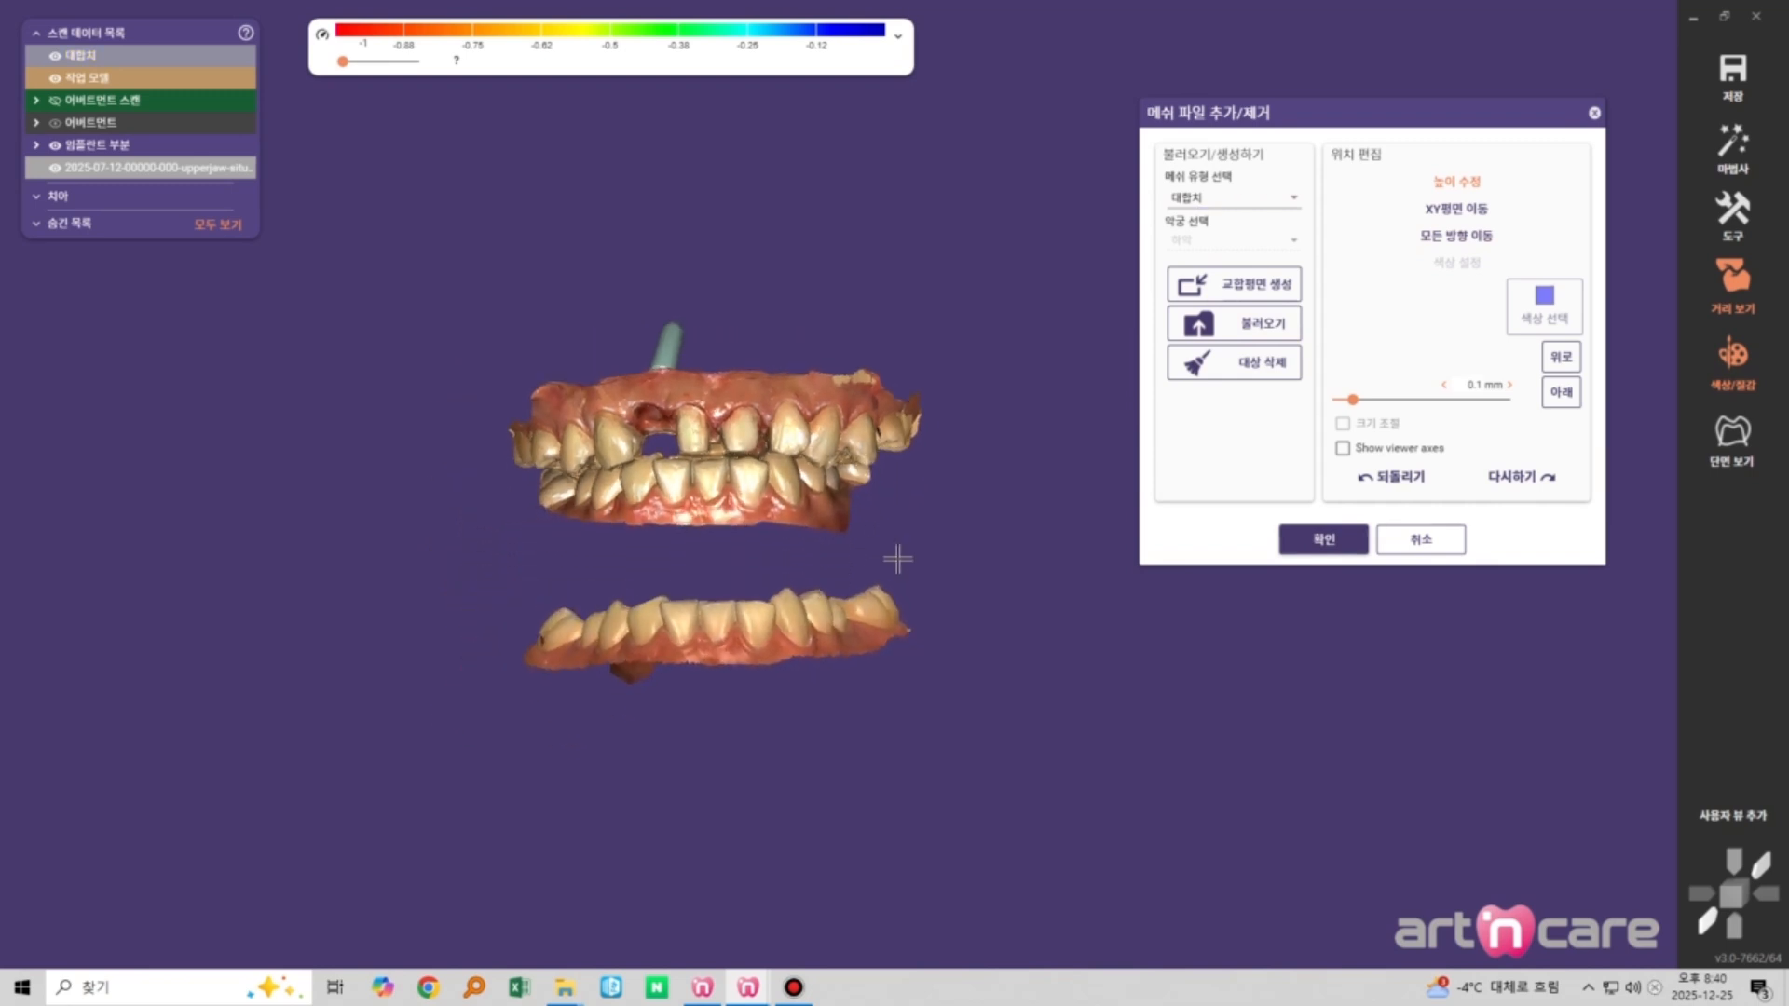
scroll(898, 559, "up", 1)
right_click_drag(898, 540, 923, 540)
left_click_drag(1075, 441, 1165, 391)
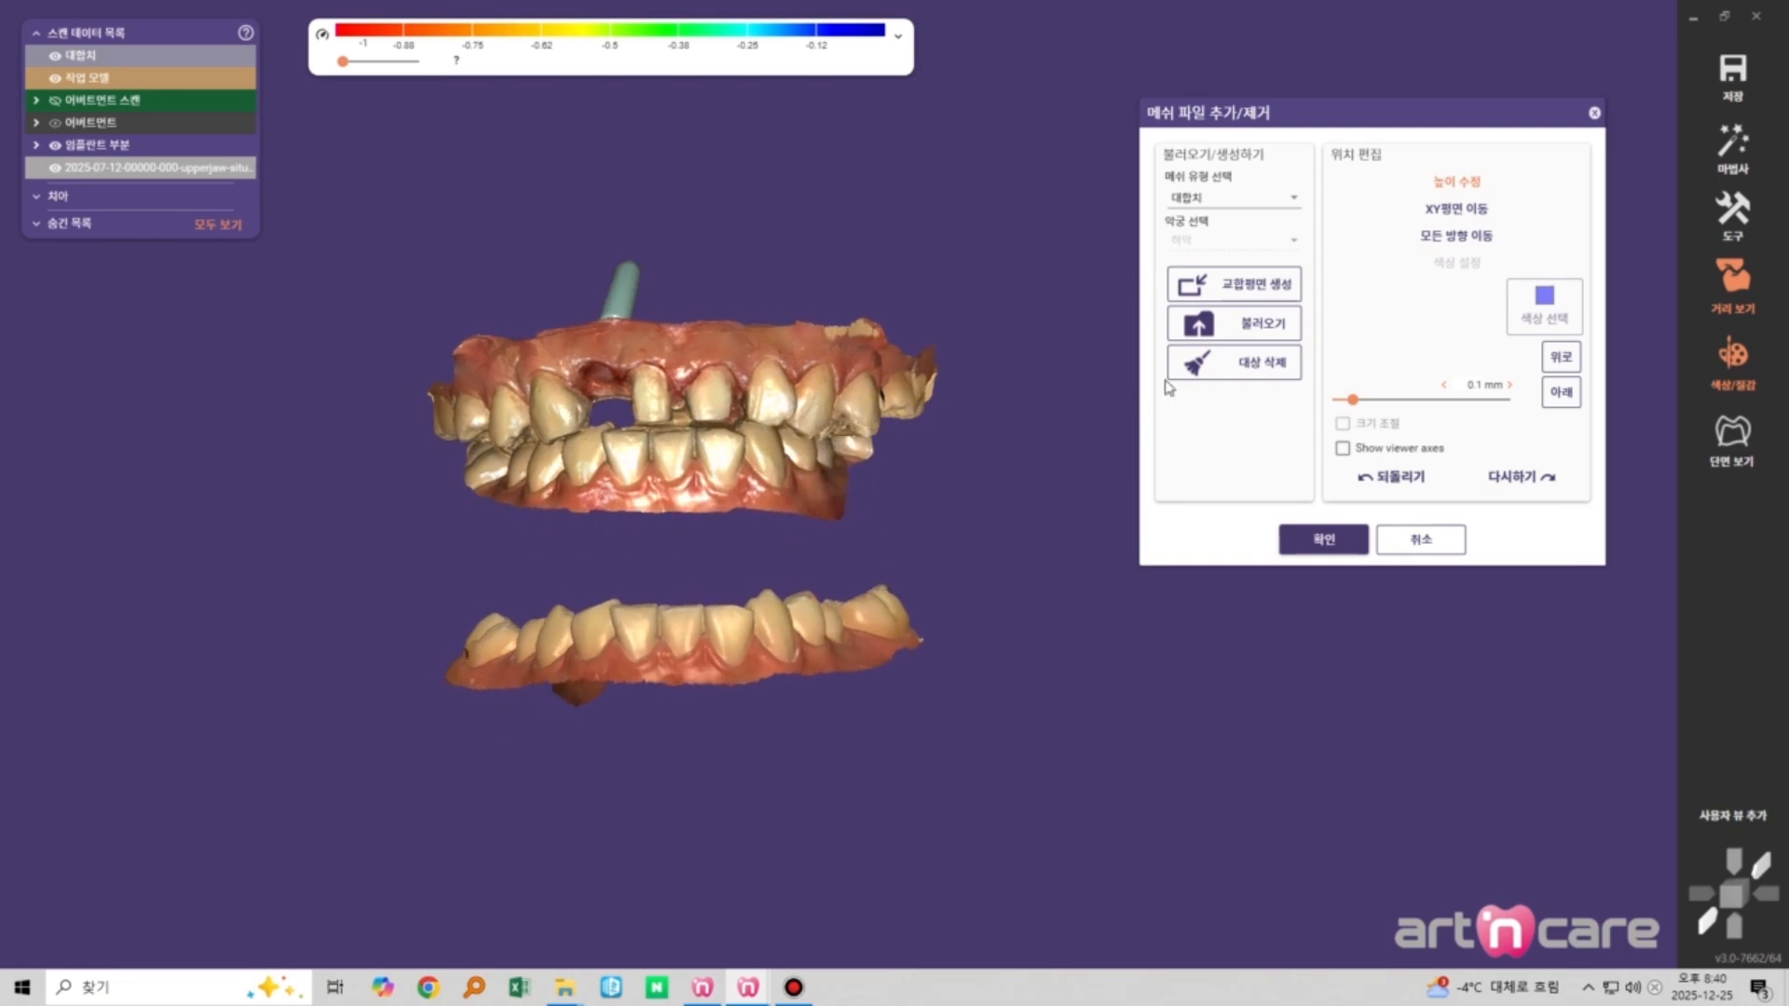
Register the antagonist to the bite scan's lower teeth using two matching gum-line point pairs, and finish the mesh editing
left_click(1457, 239)
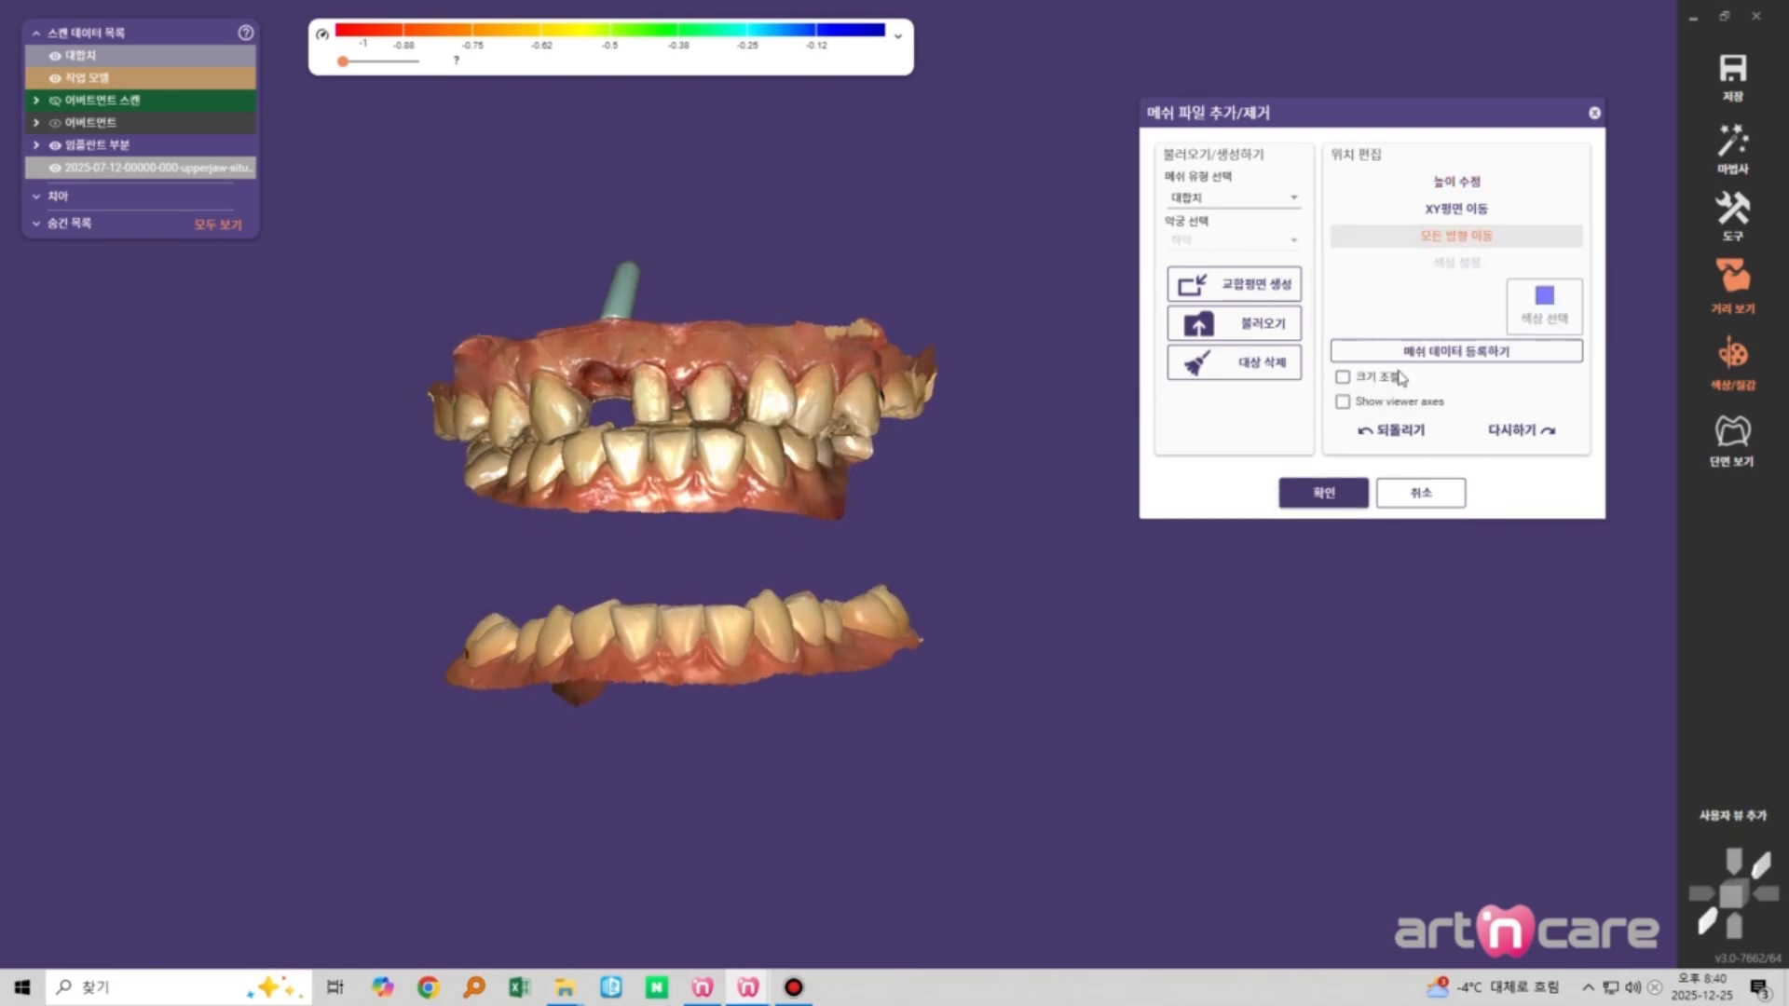
scroll(720, 630, "up", 2)
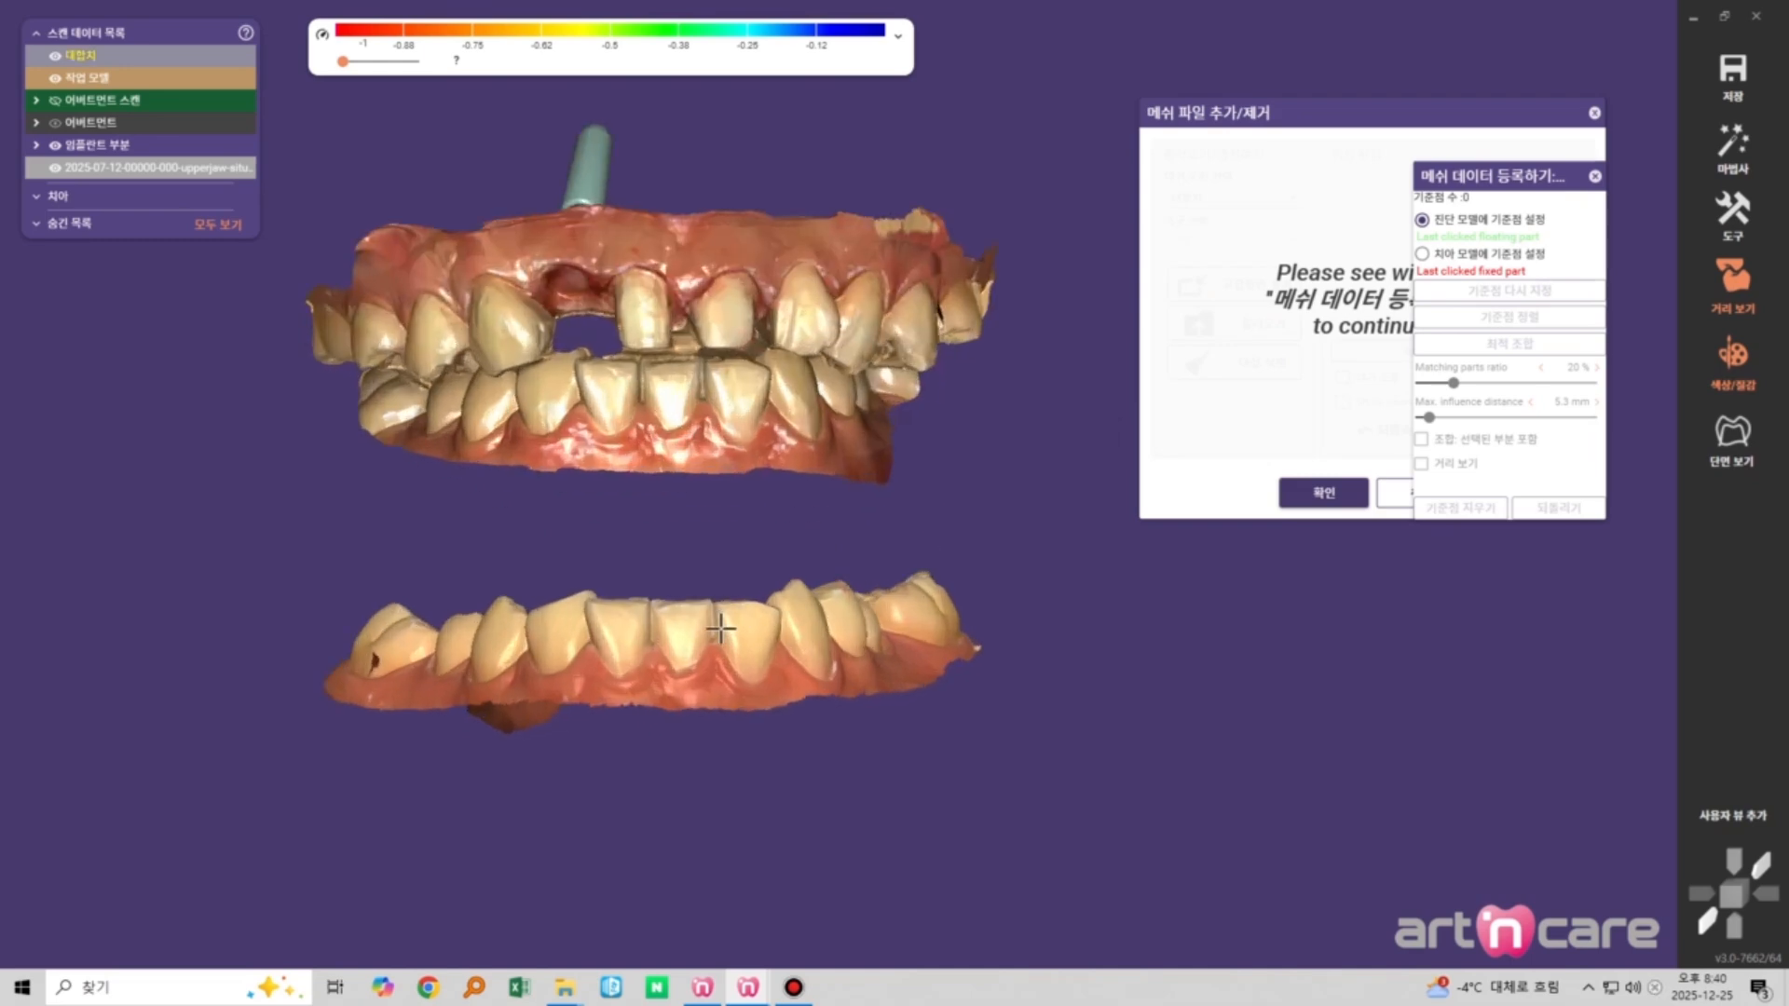
left_click(680, 677)
left_click(665, 436)
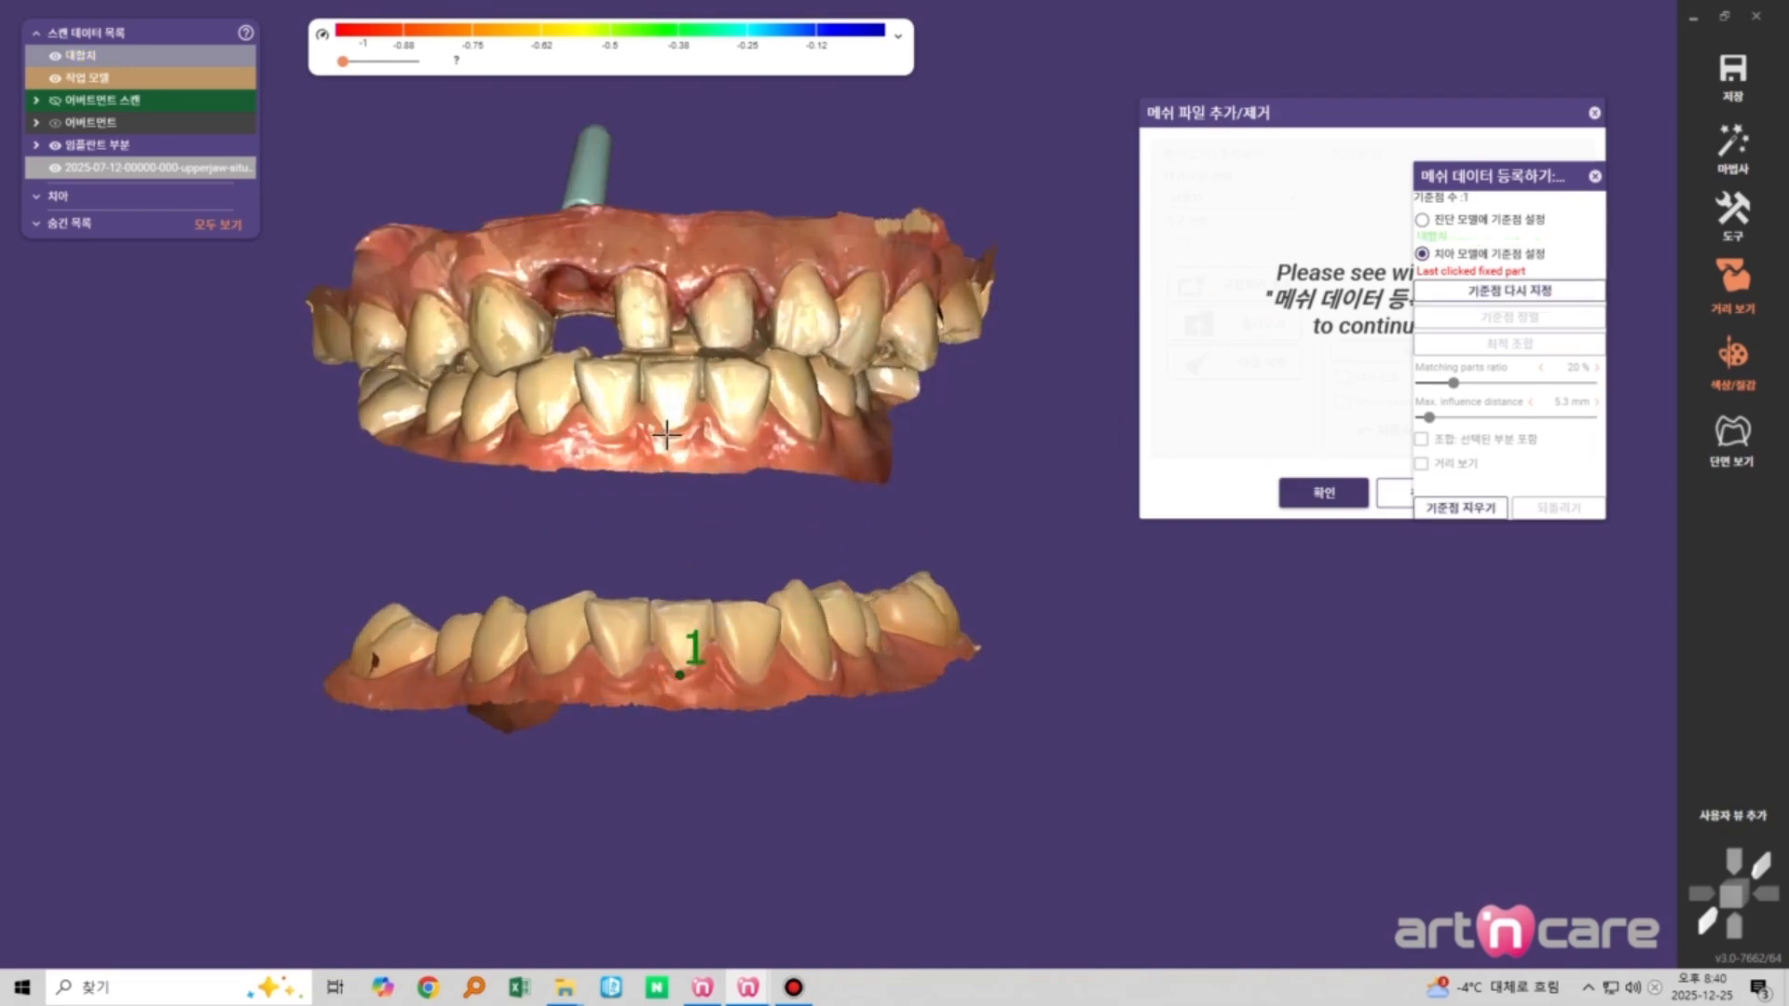
right_click_drag(666, 437, 789, 656)
left_click(733, 677)
left_click(712, 438)
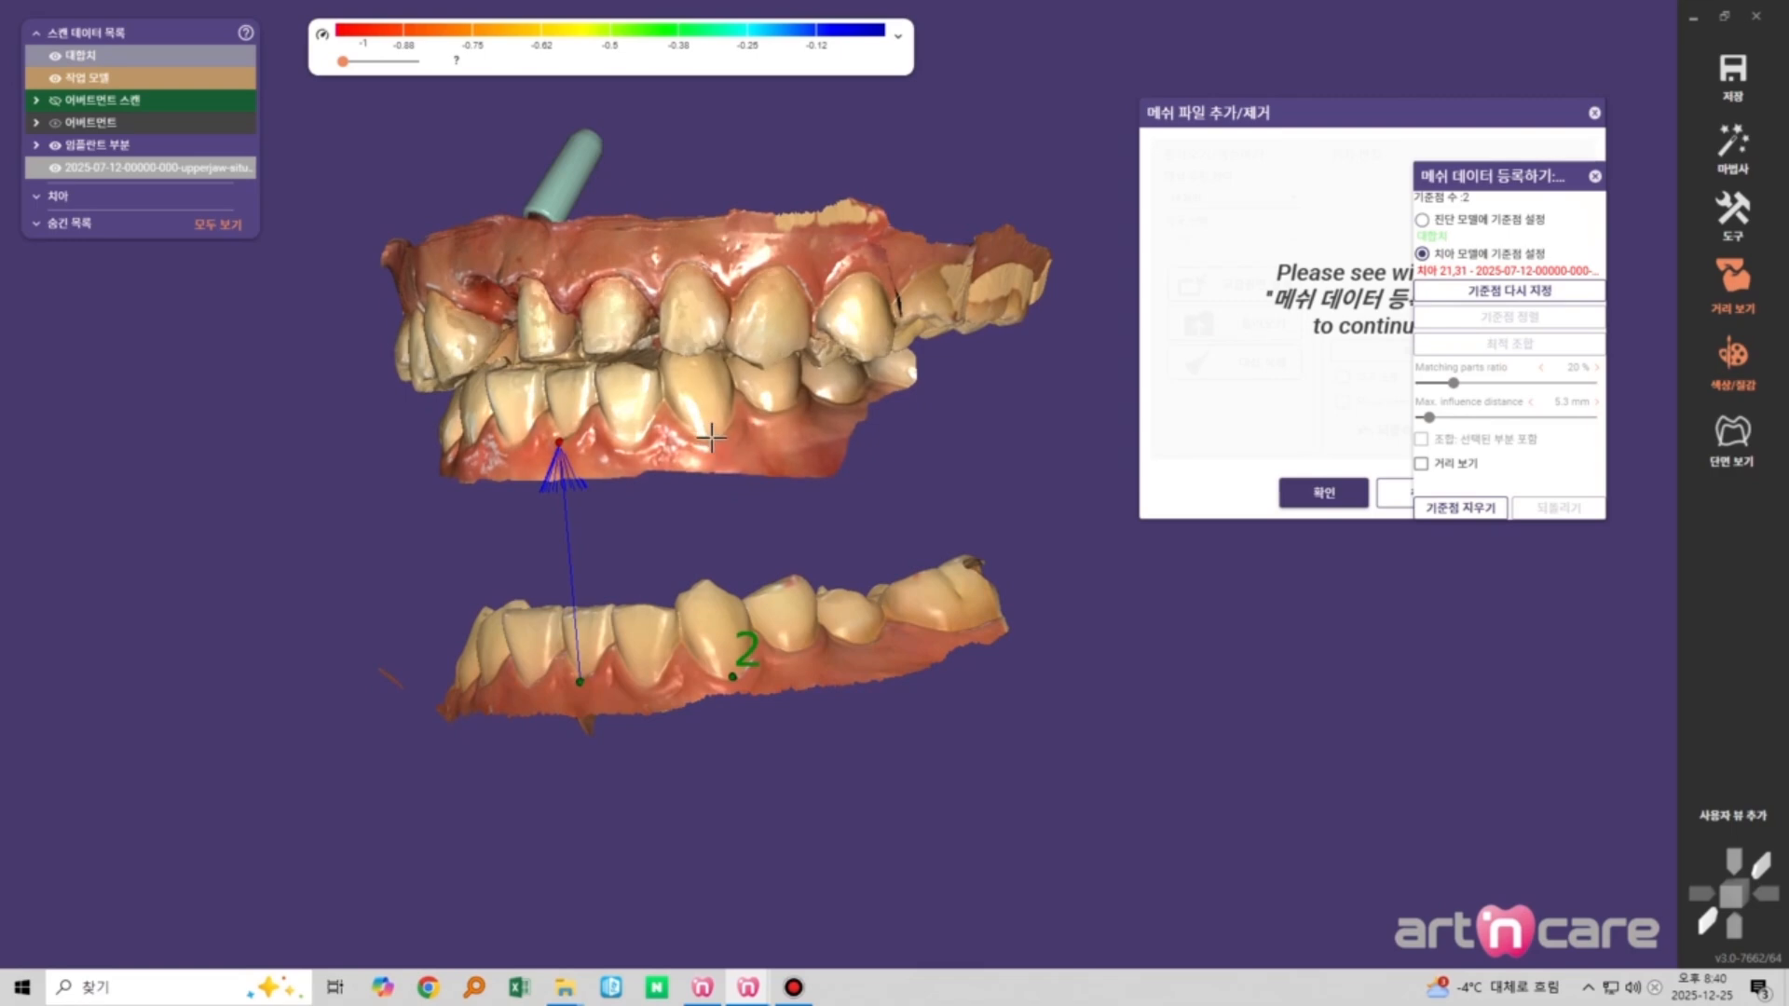
left_click(1546, 327)
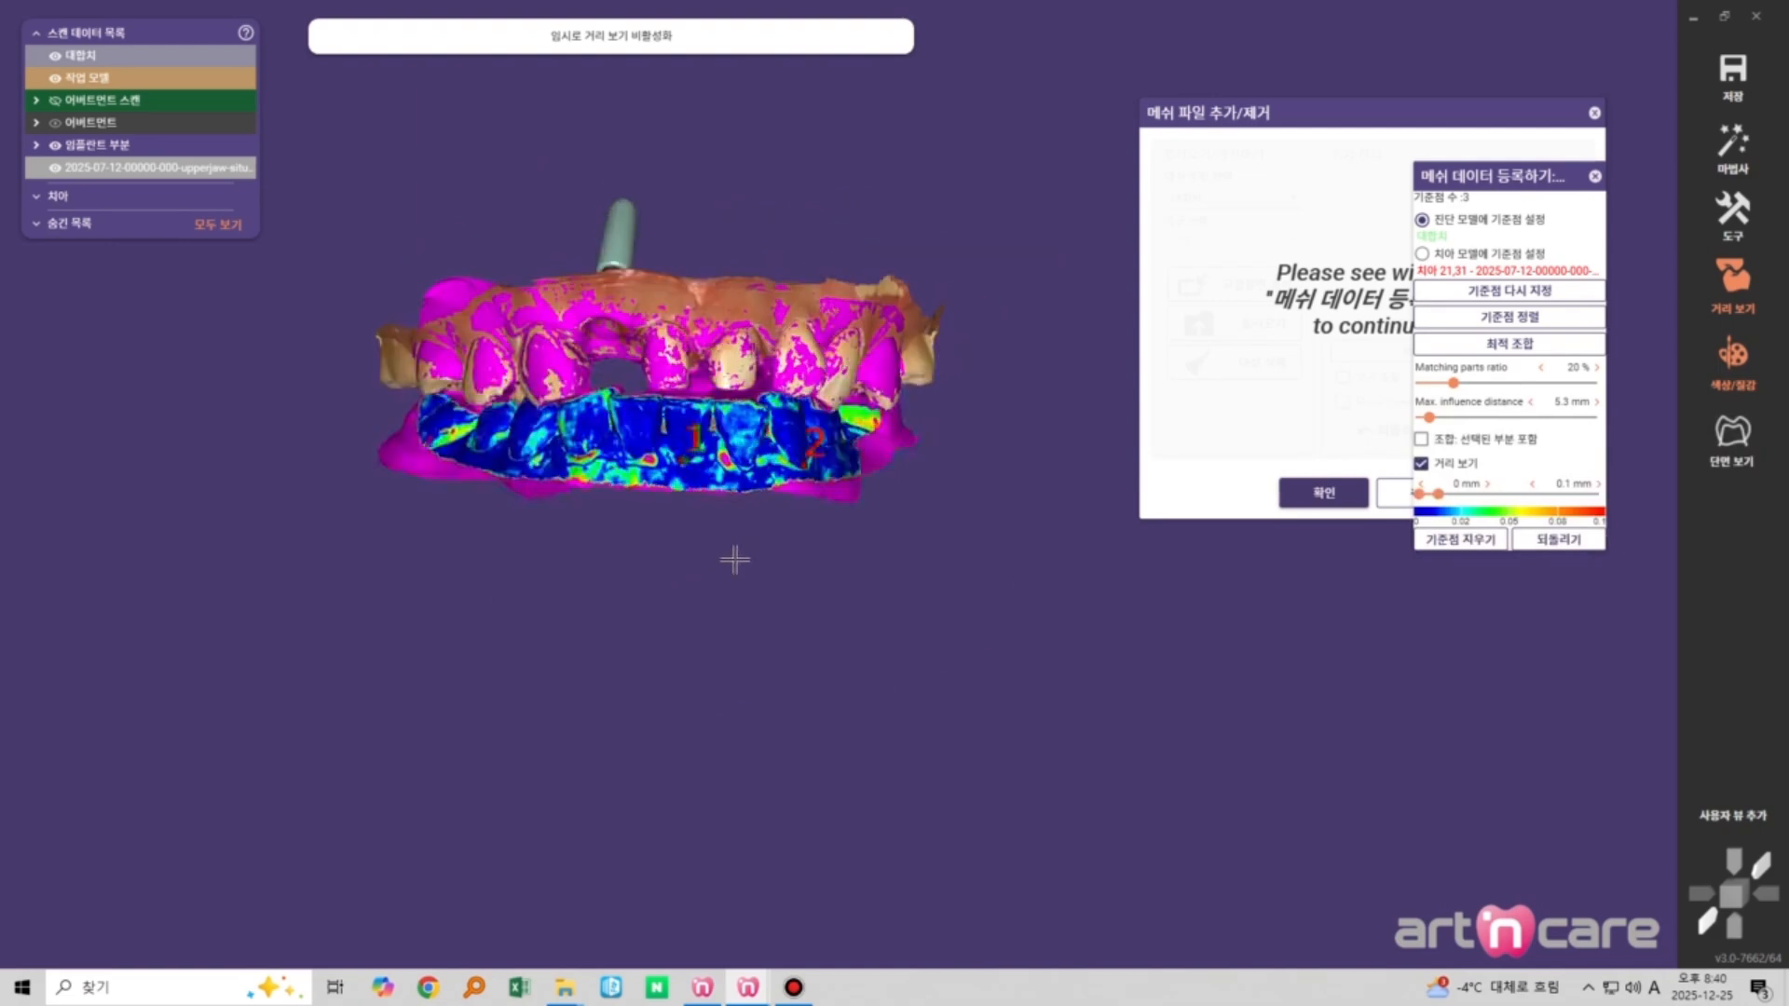
left_click(1596, 175)
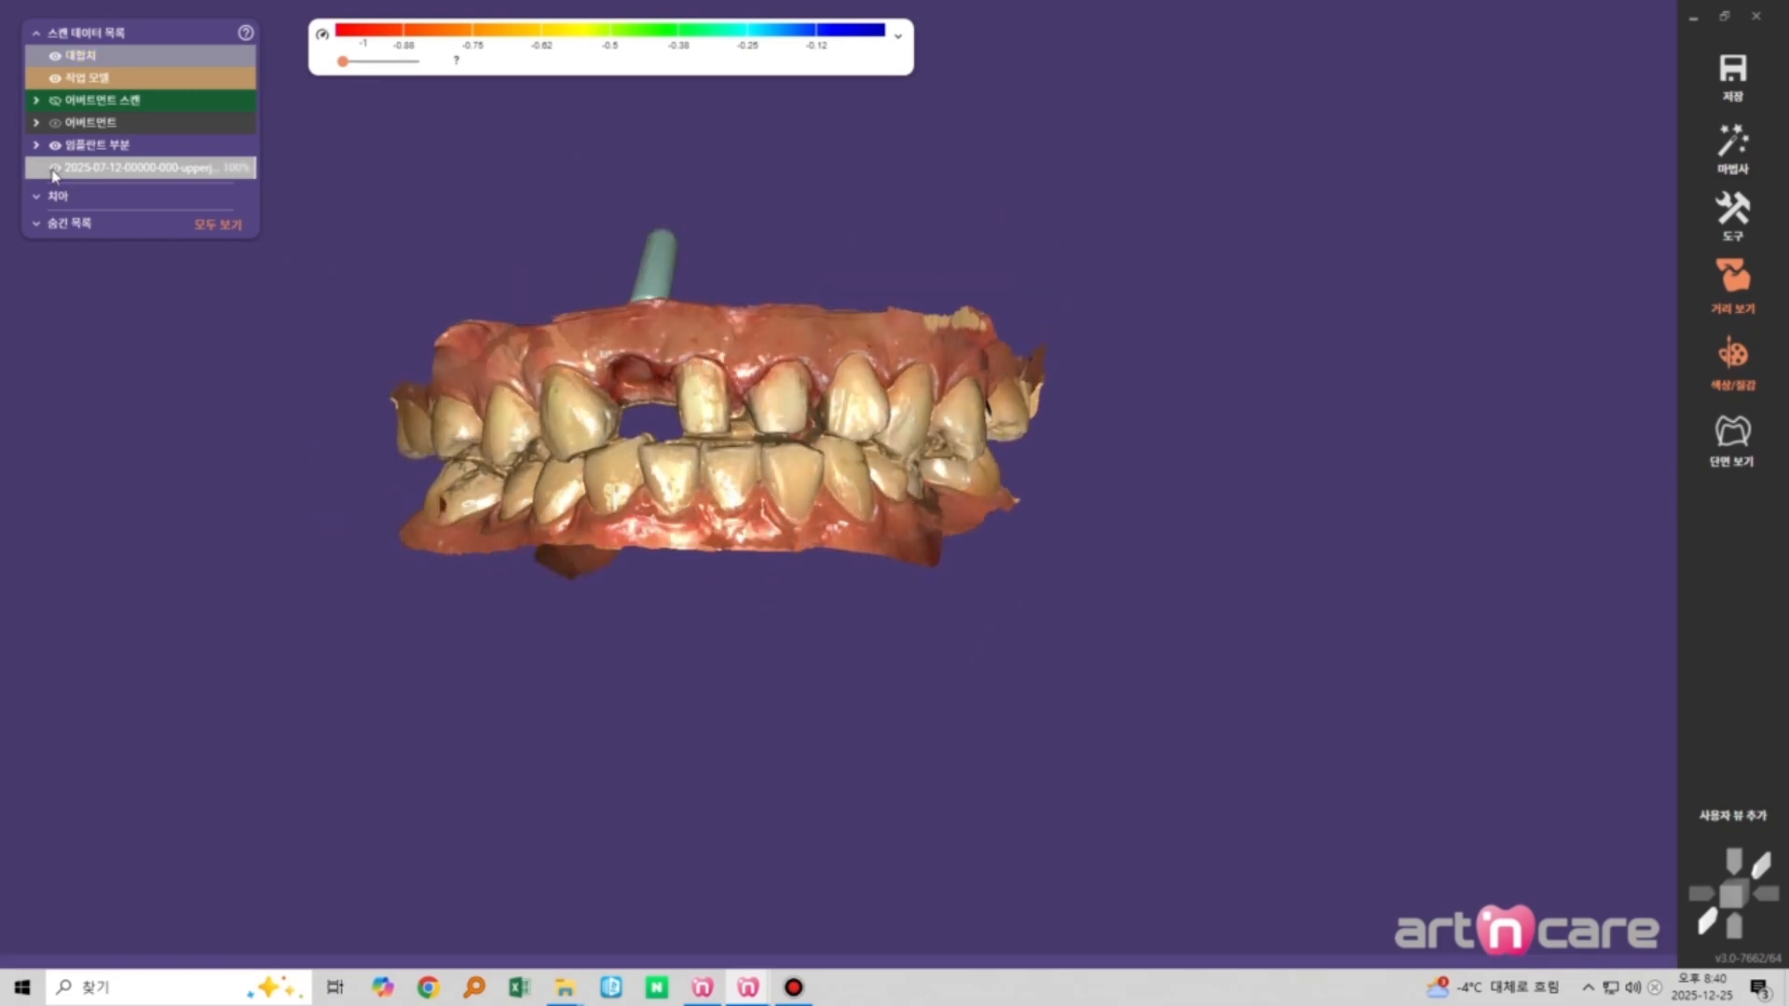
Hide the bite scan and check the new occlusion between the working model and the antagonist
left_click(54, 169)
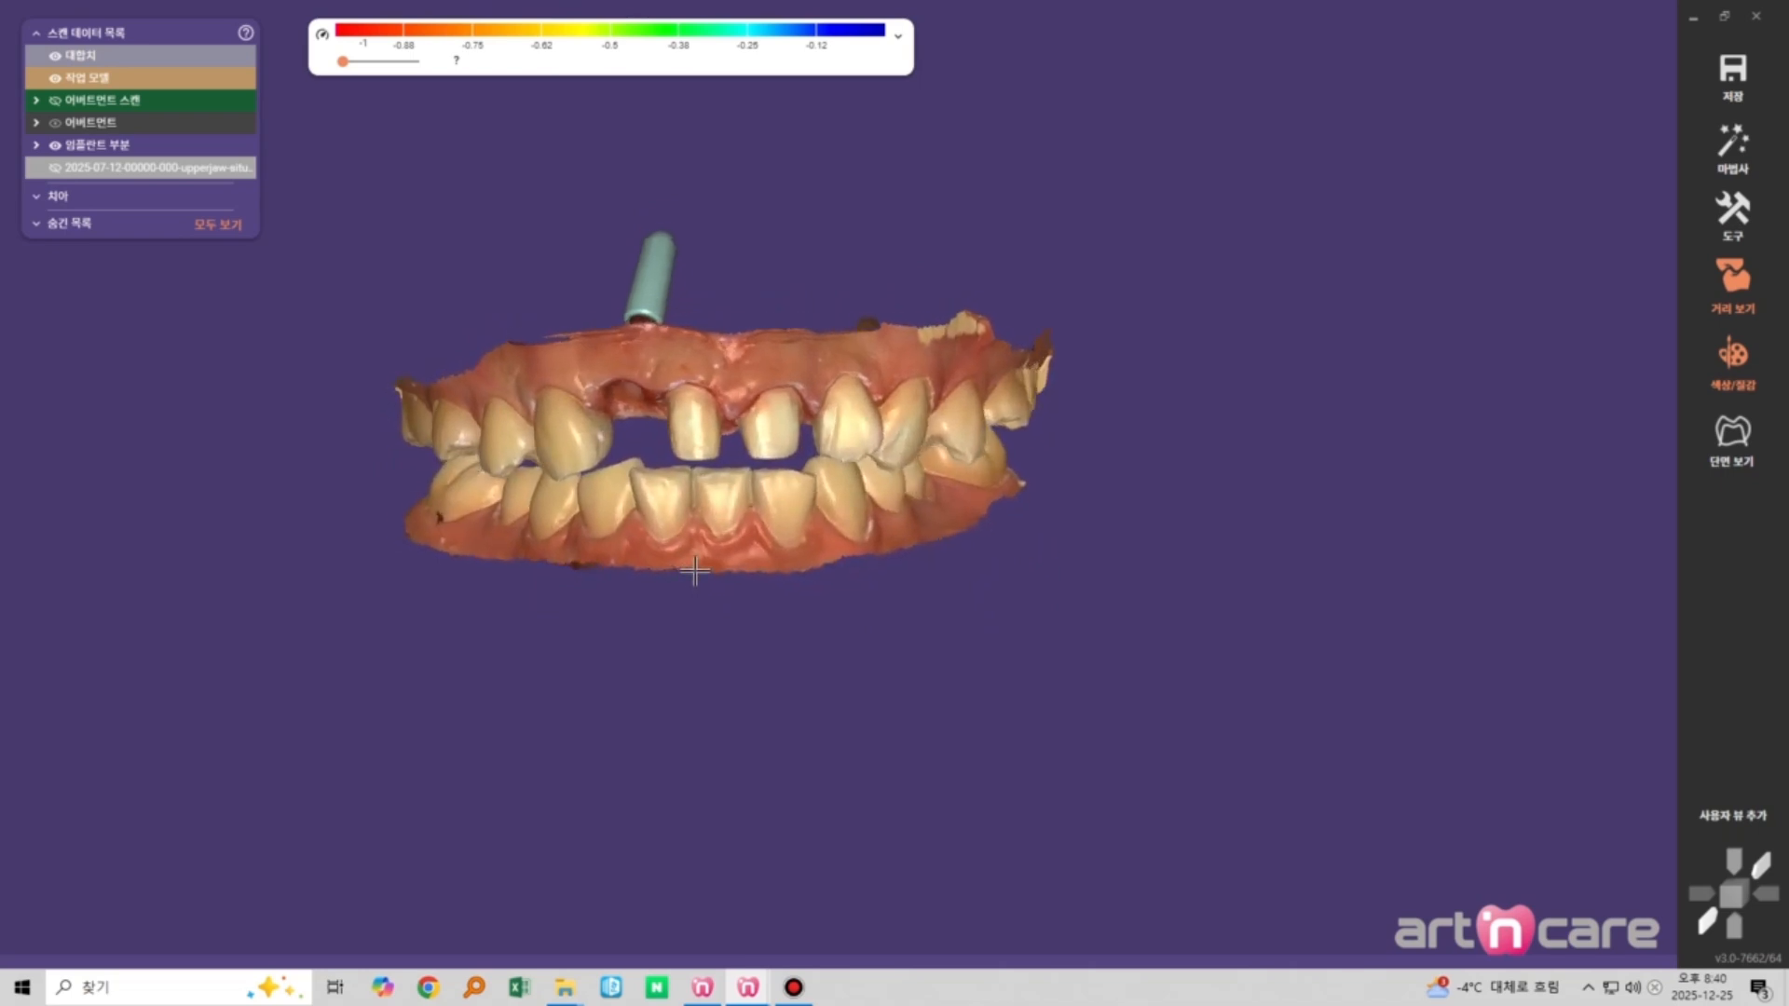
right_click_drag(822, 254, 915, 514)
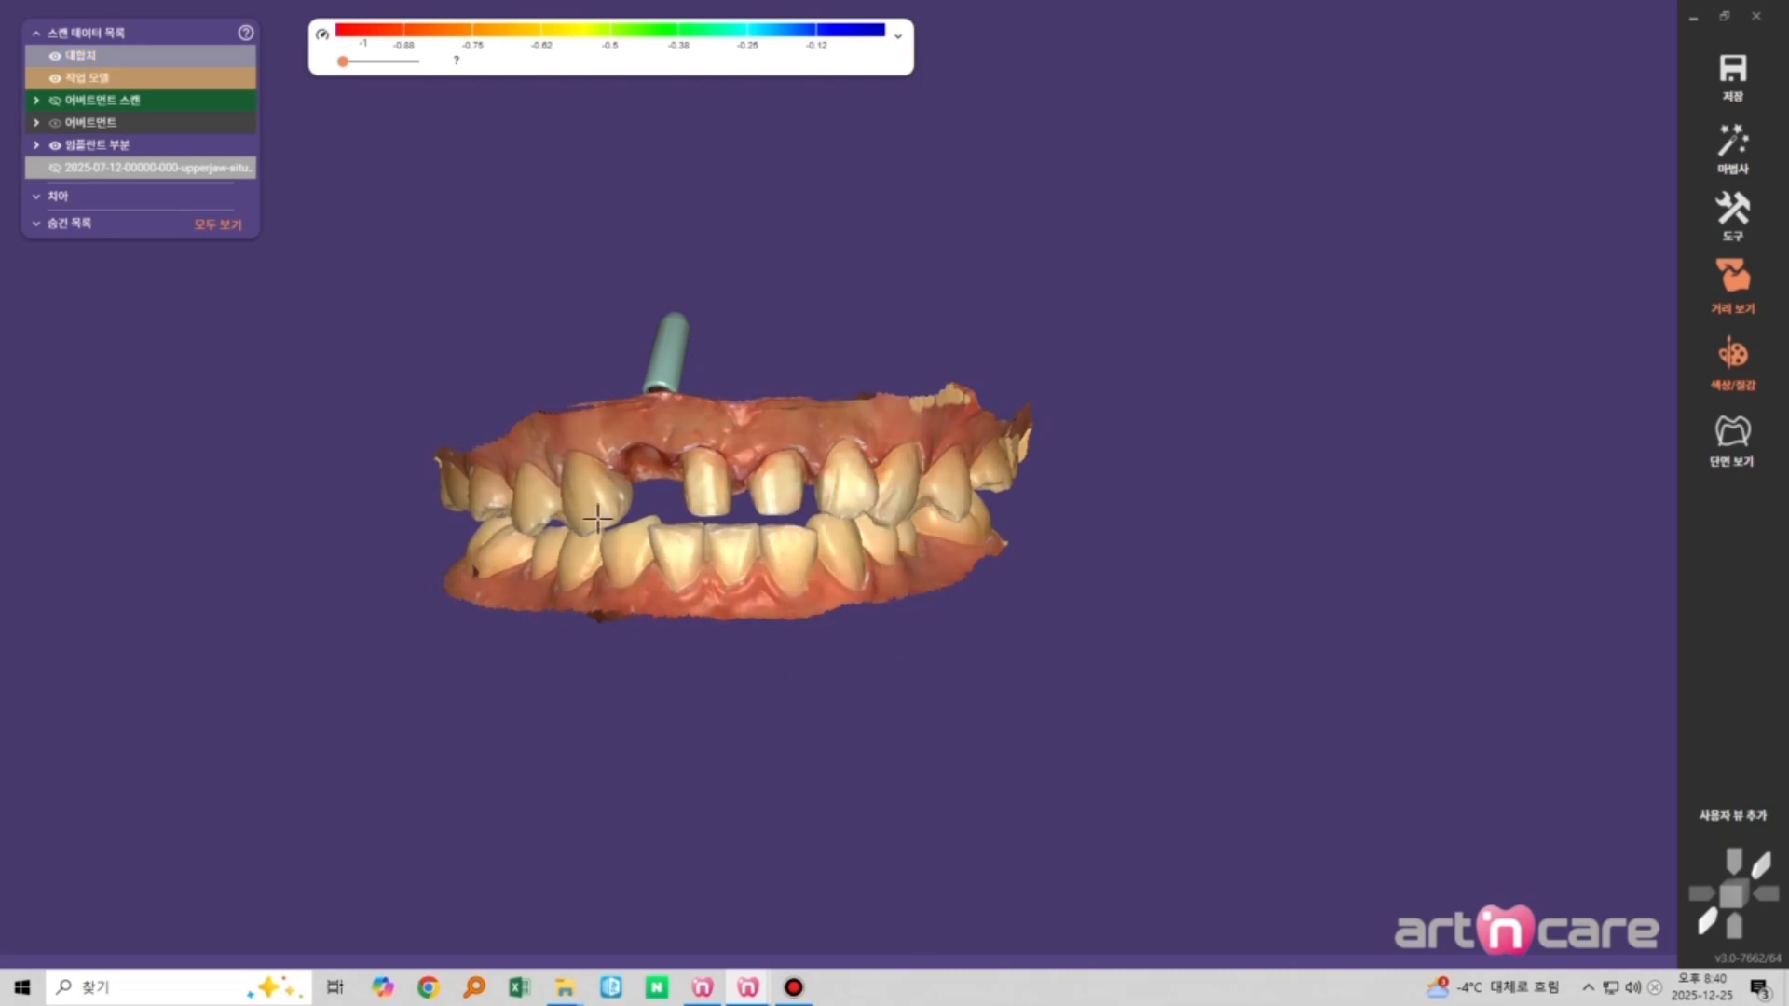
right_click_drag(883, 639, 858, 587)
scroll(892, 451, "up", 2)
scroll(893, 451, "down", 1)
scroll(830, 580, "up", 2)
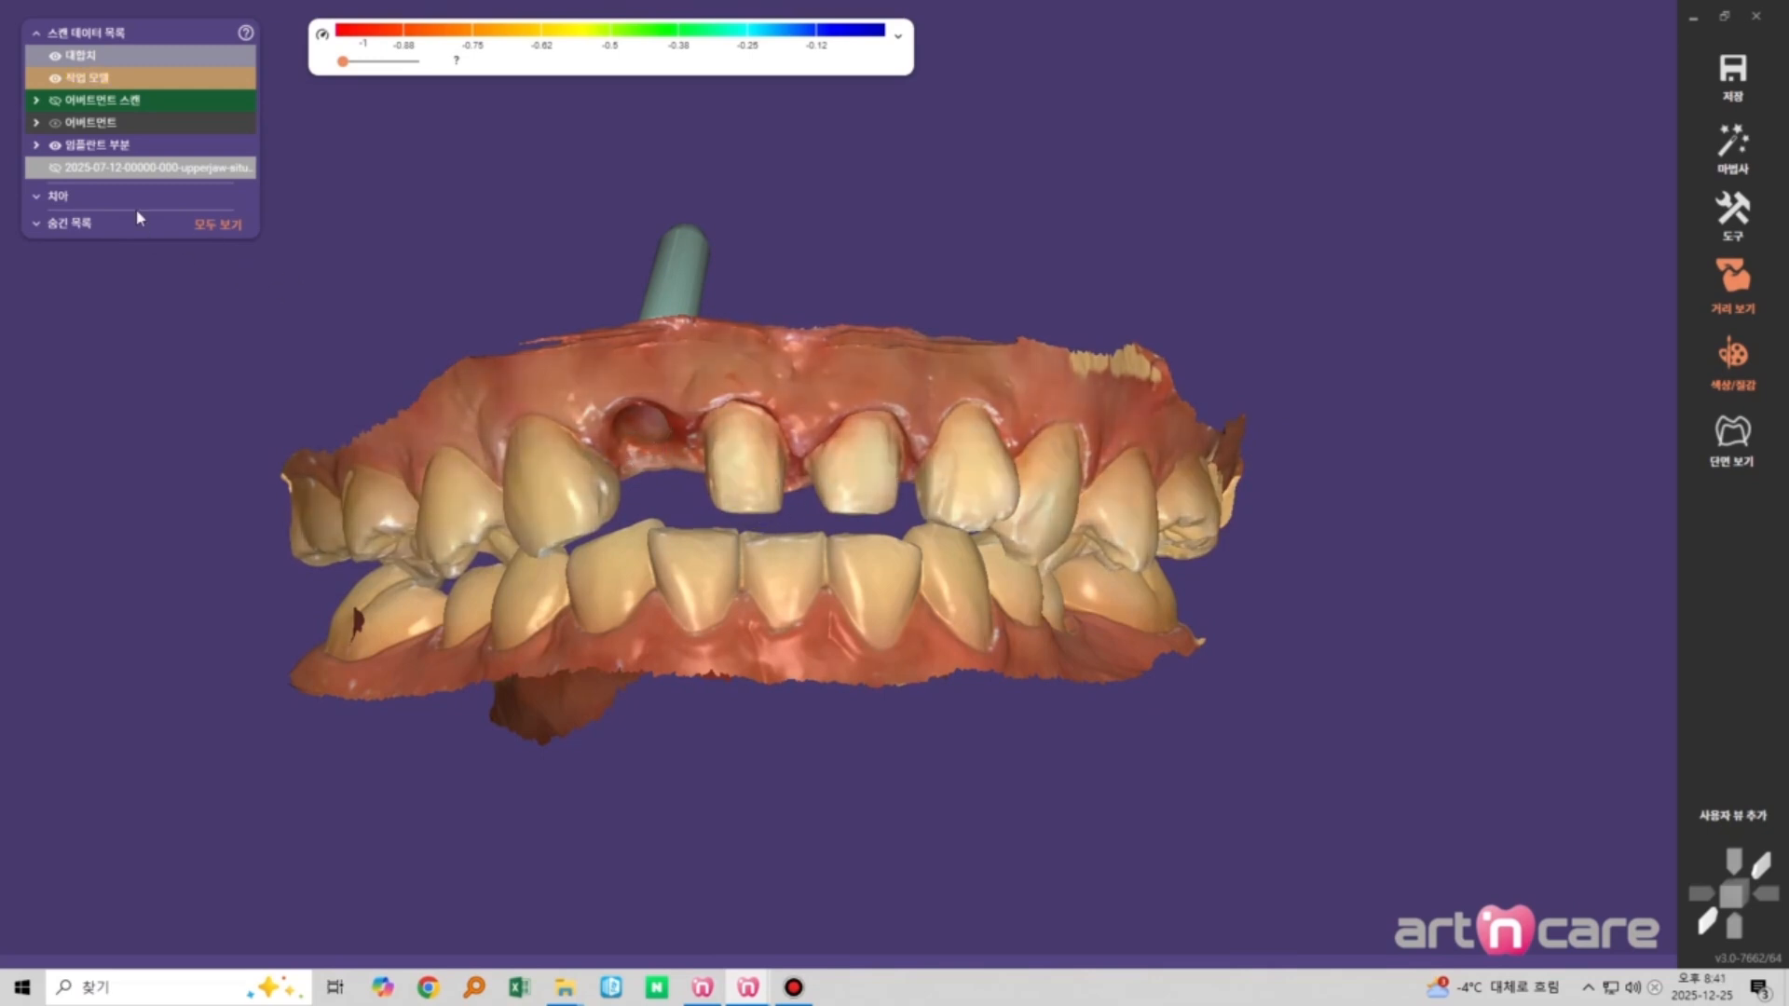
Expand the 어버트먼트 스캔 group and show 스캔 어버트먼트(스캔) (21) over the jaw models
left_click(58, 100)
left_click(65, 146)
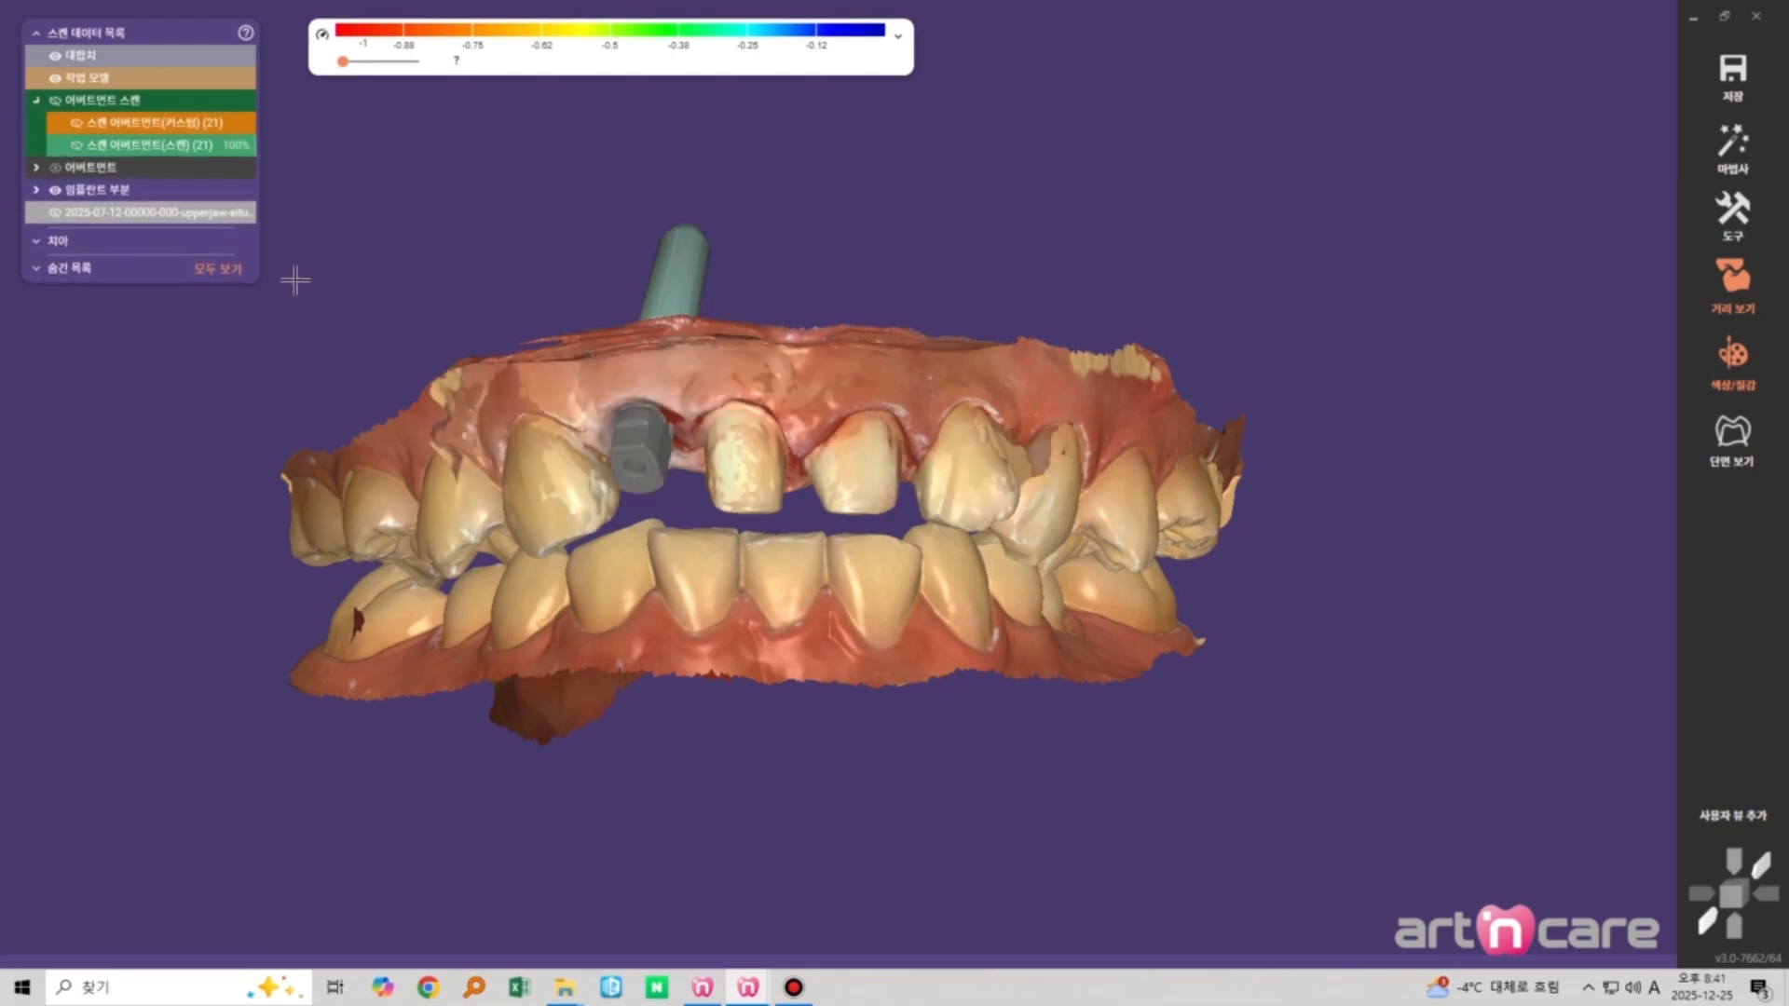
left_click_drag(291, 280, 809, 518)
scroll(559, 420, "up", 3)
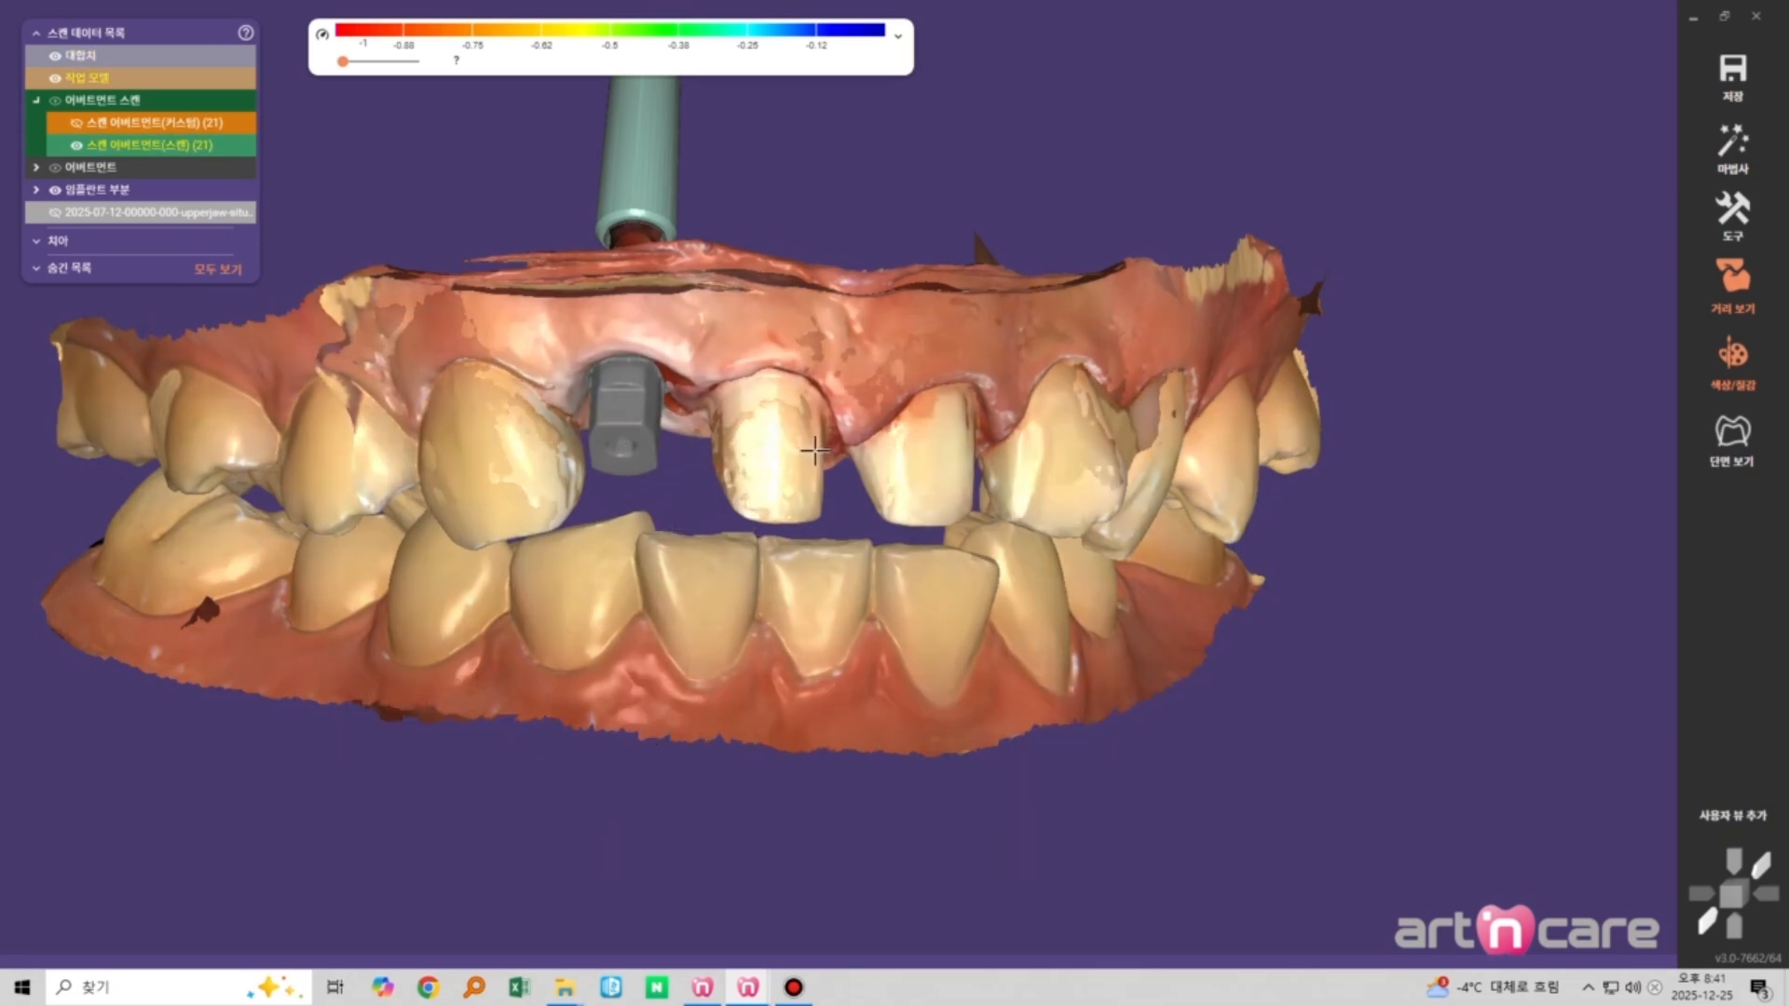
right_click_drag(987, 482, 950, 479)
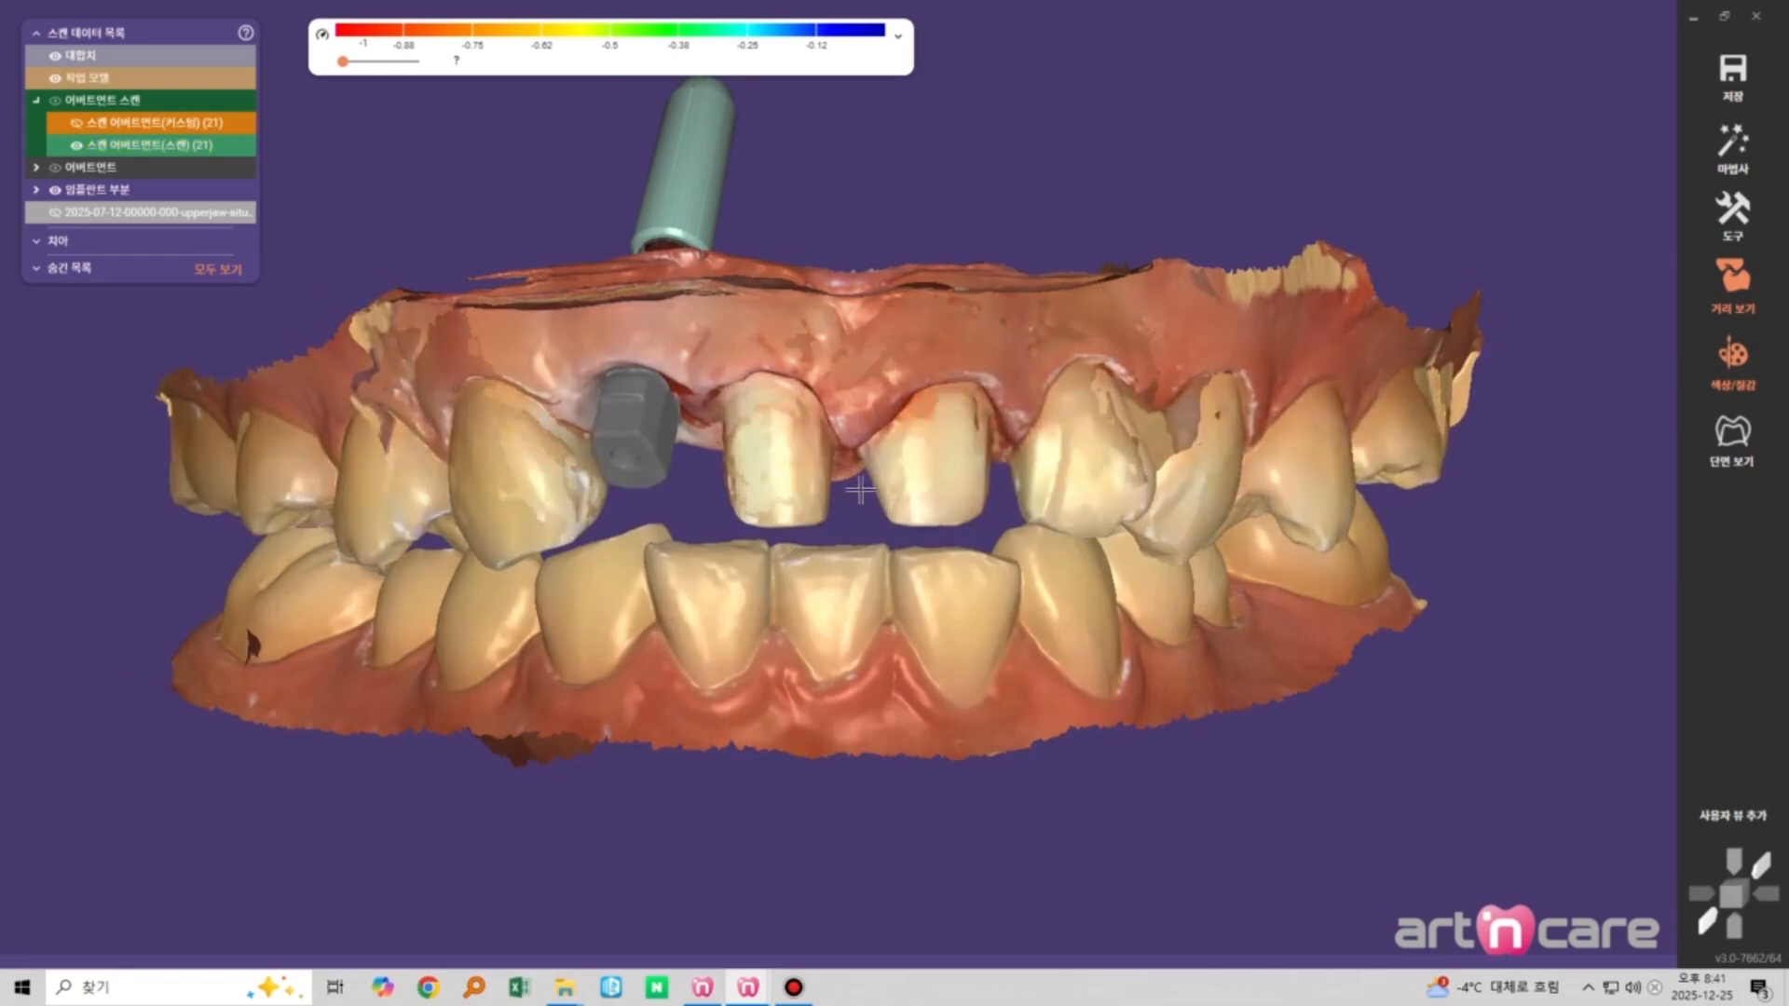
Examine the realigned jaws and abutment scan from the front and both sides for occlusal fit and unneeded or distorted scan areas
right_click_drag(881, 478, 583, 556)
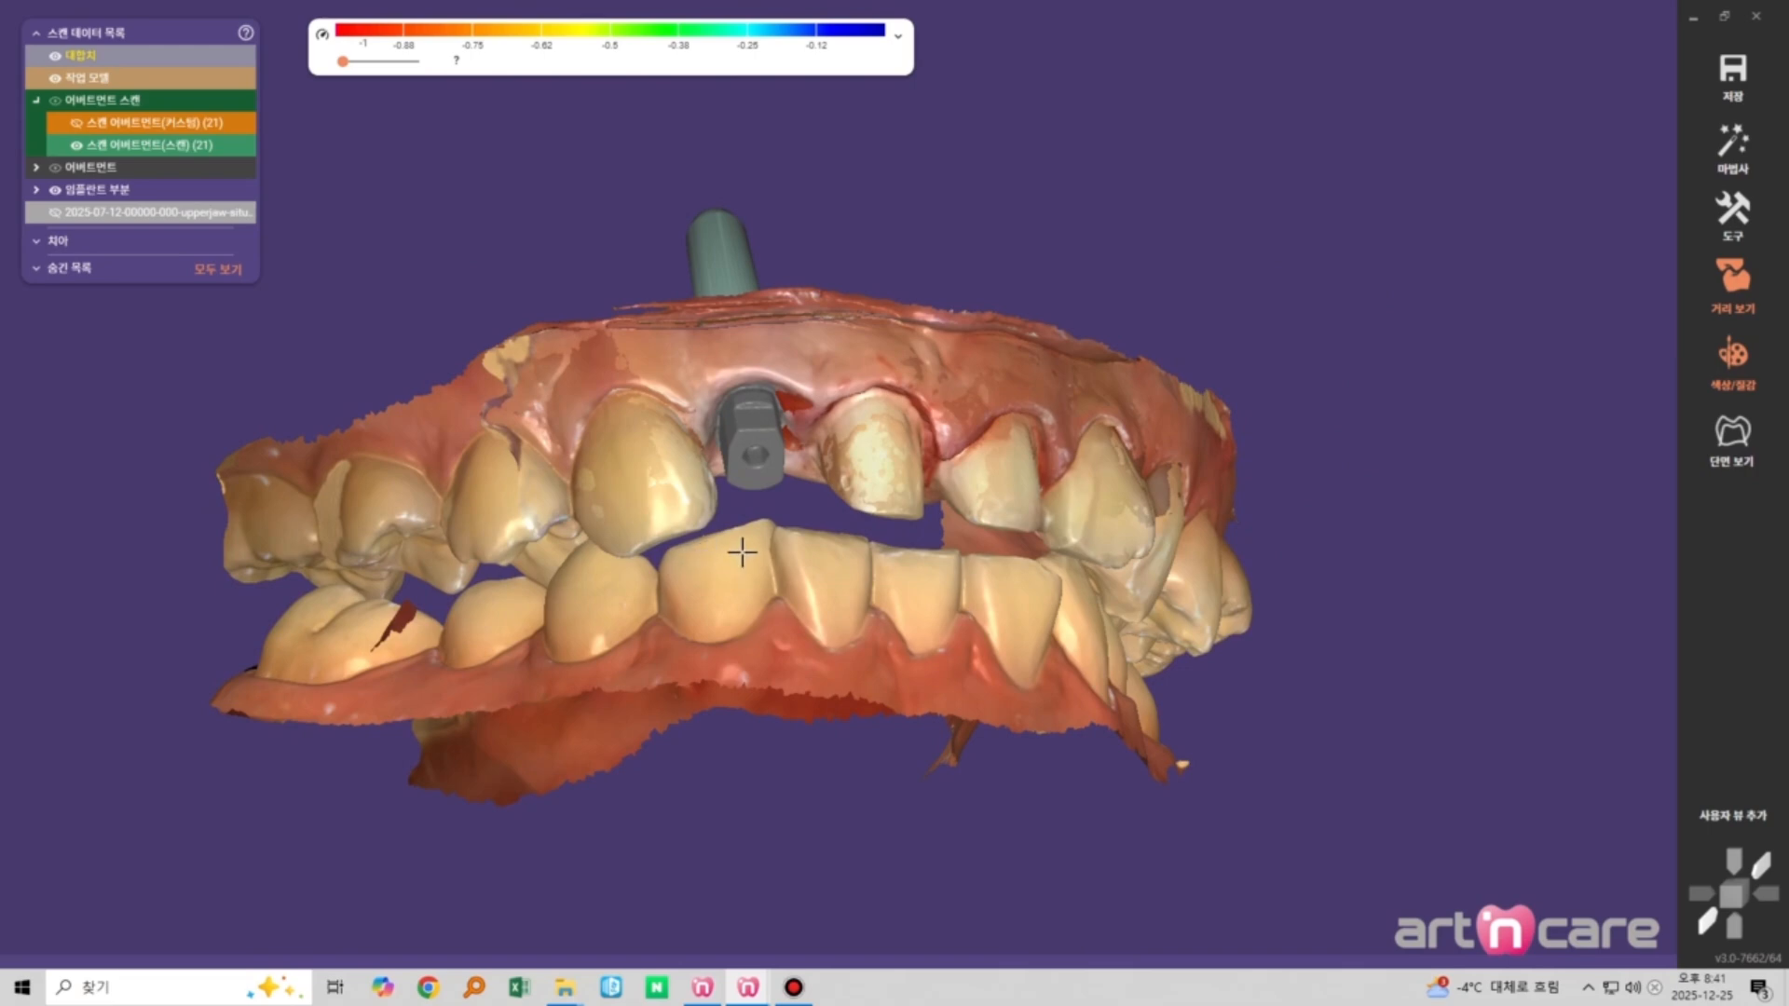
right_click_drag(741, 555, 596, 513)
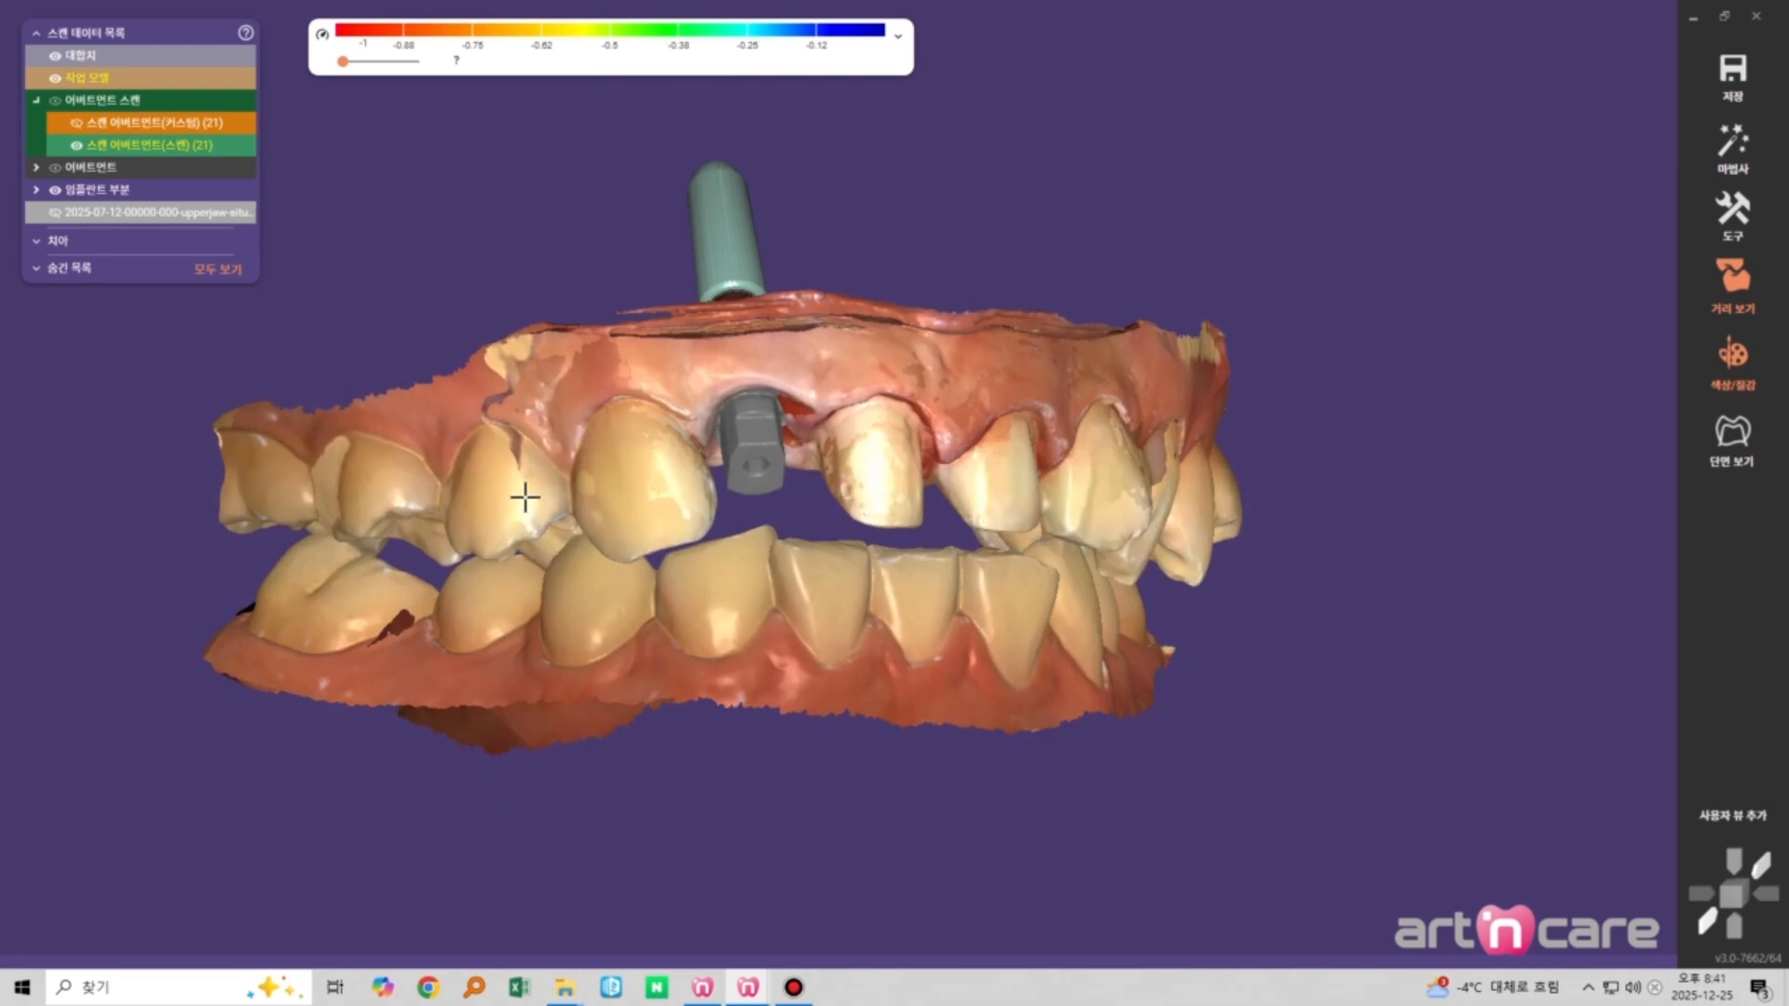
right_click_drag(1031, 623, 722, 401)
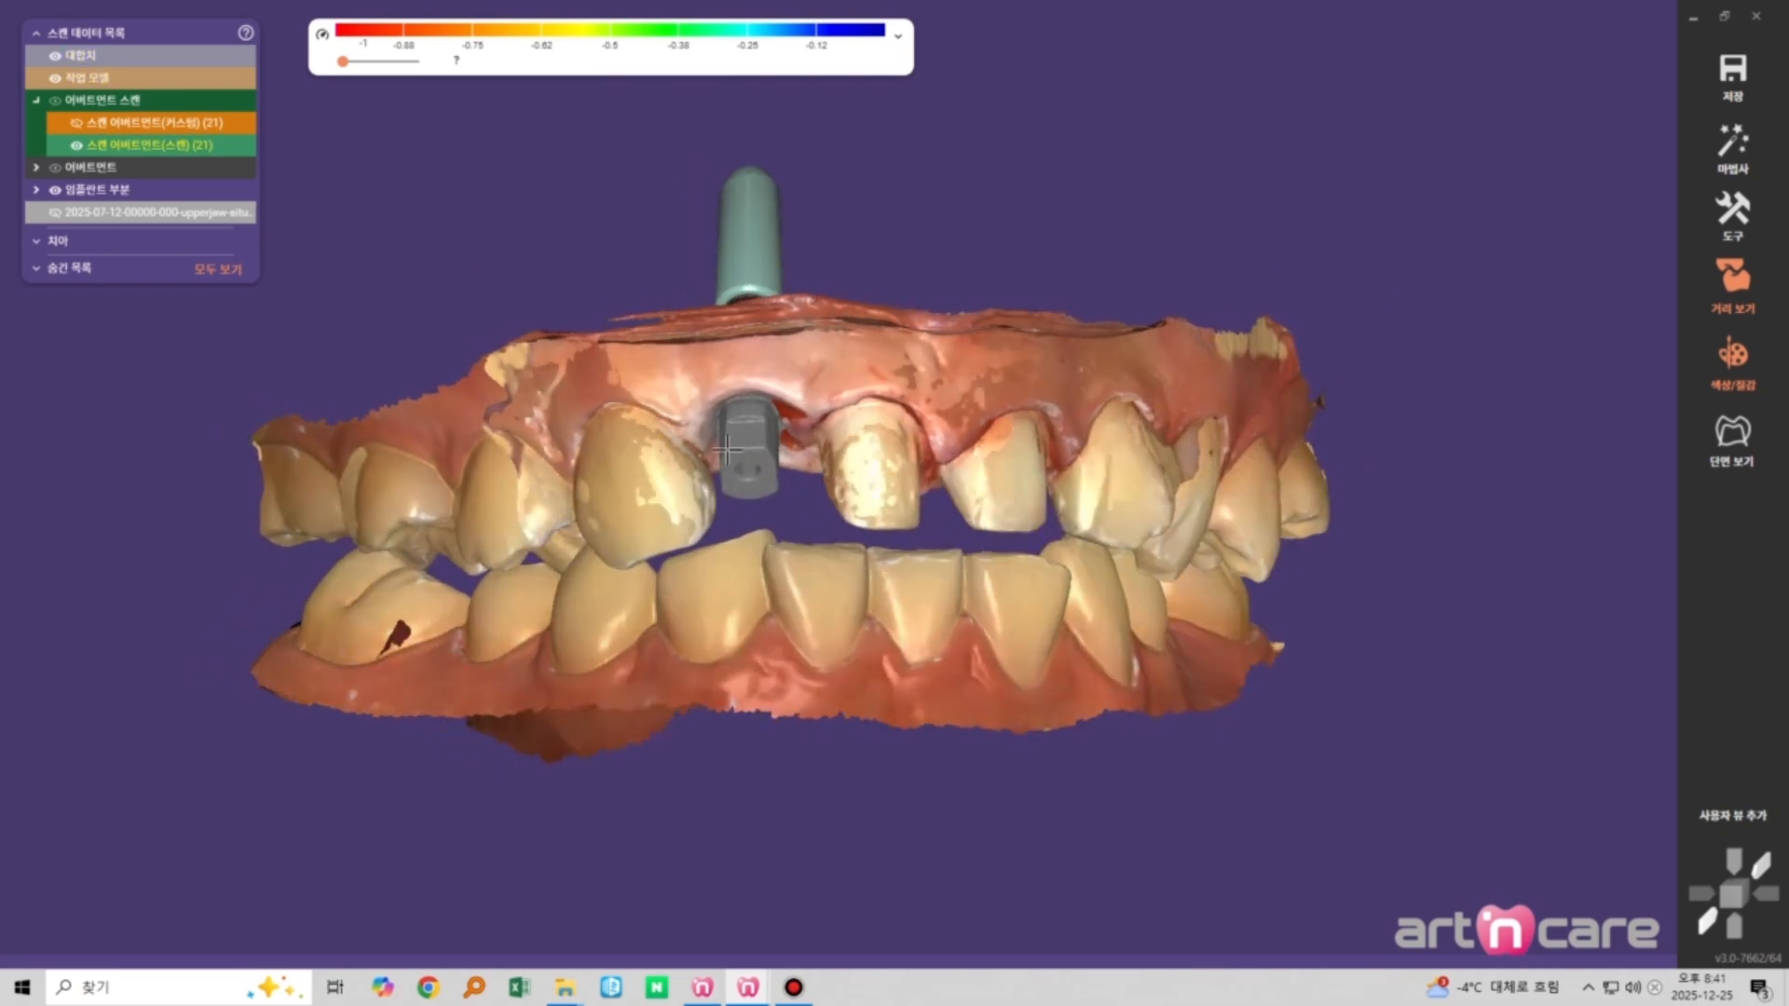
right_click_drag(1025, 522, 1074, 559)
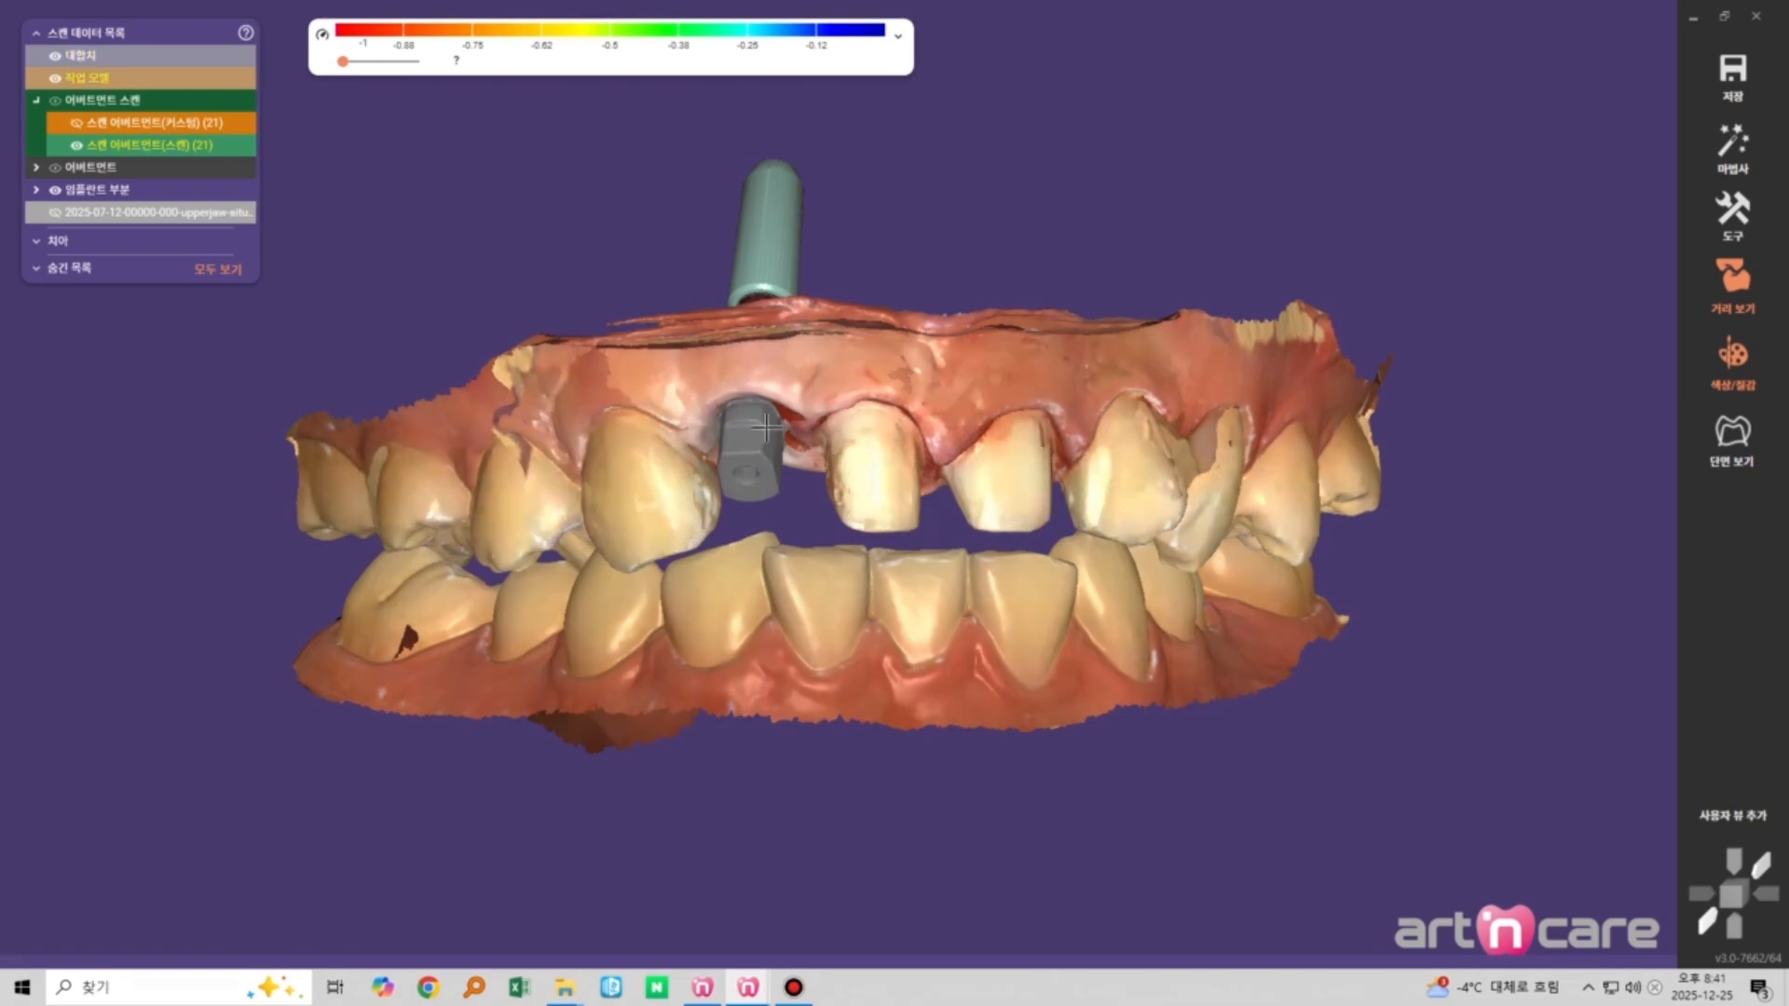
scroll(969, 559, "up", 3)
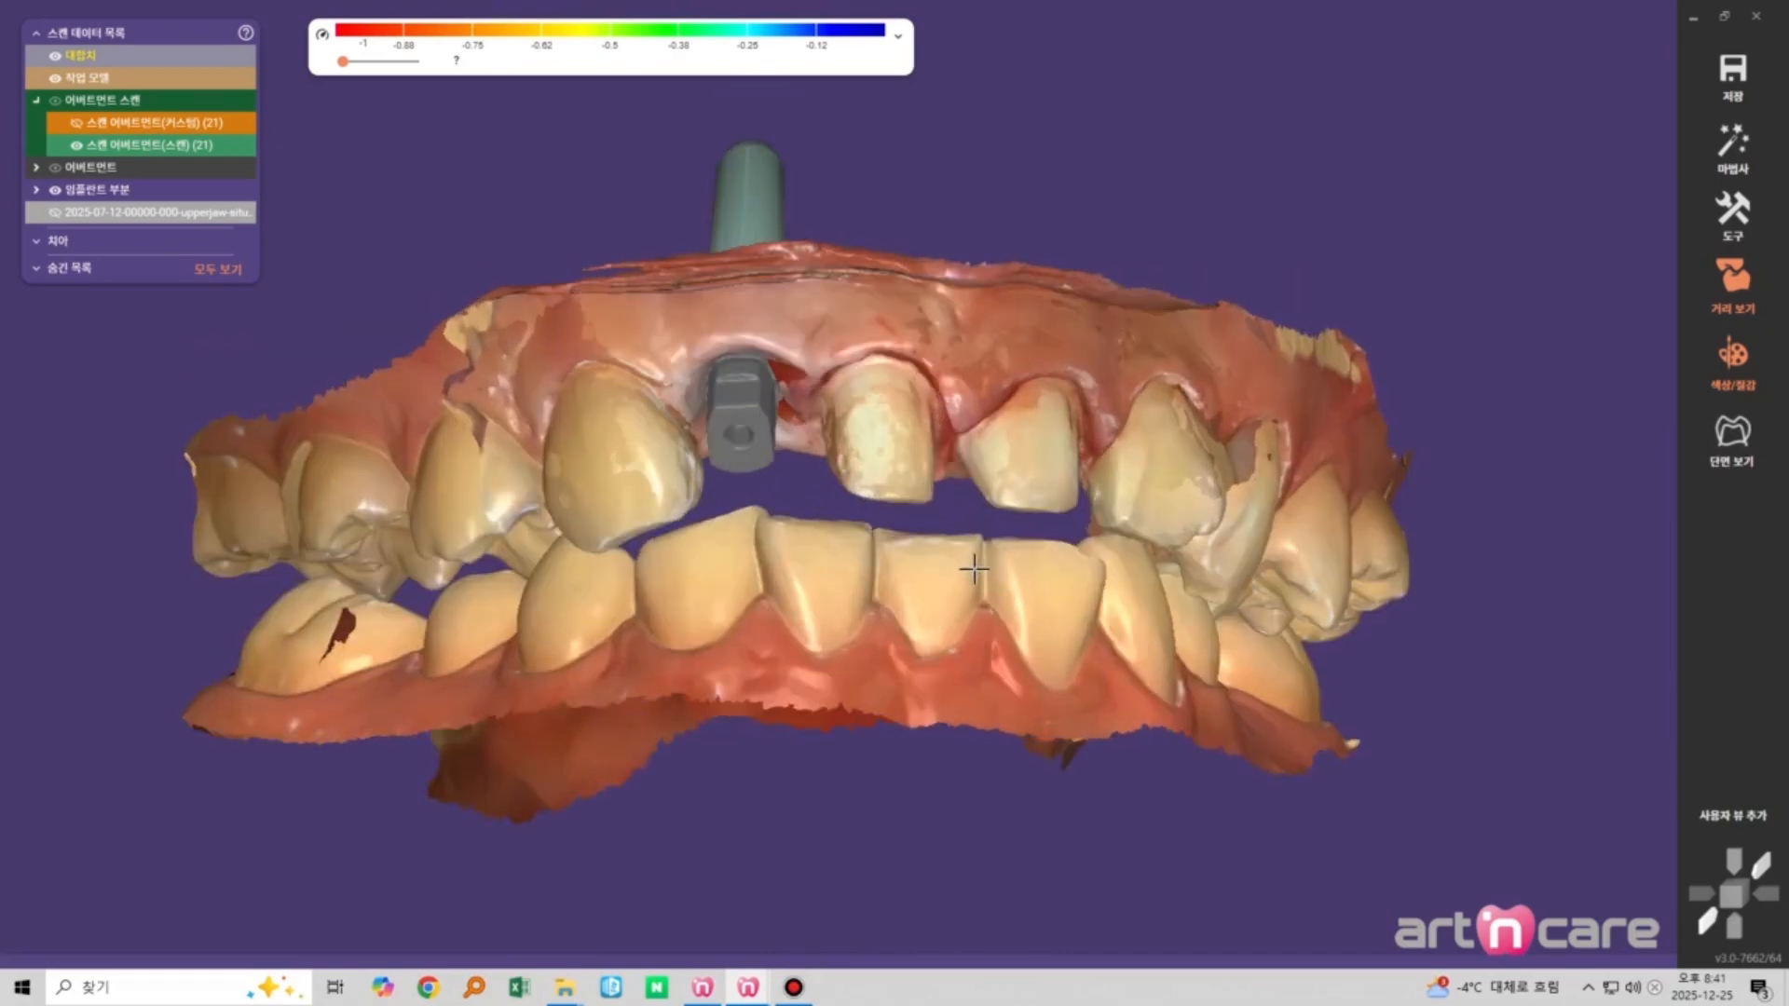
scroll(966, 539, "down", 3)
right_click_drag(812, 455, 876, 611)
scroll(960, 540, "down", 3)
scroll(953, 543, "up", 4)
right_click_drag(714, 604, 1325, 559)
scroll(842, 679, "down", 4)
scroll(1325, 560, "up", 3)
scroll(1211, 578, "down", 3)
right_click_drag(1155, 580, 979, 563)
scroll(979, 563, "up", 5)
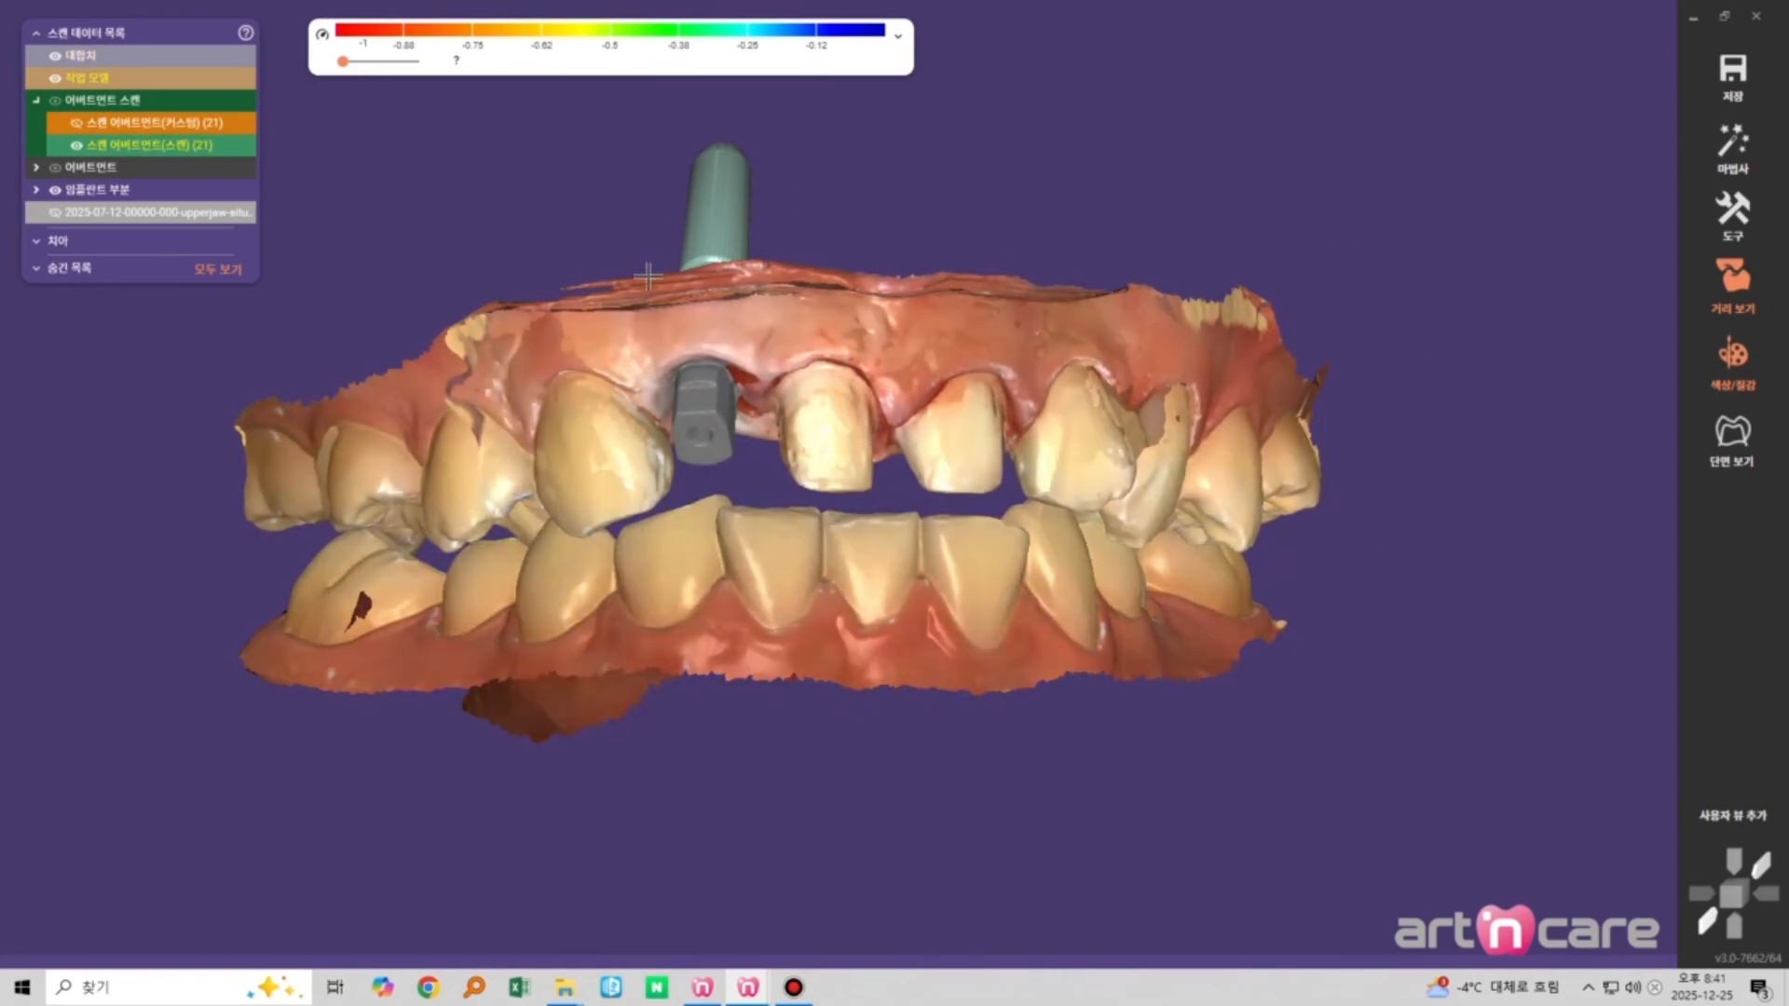
scroll(1017, 588, "down", 2)
scroll(1013, 590, "up", 3)
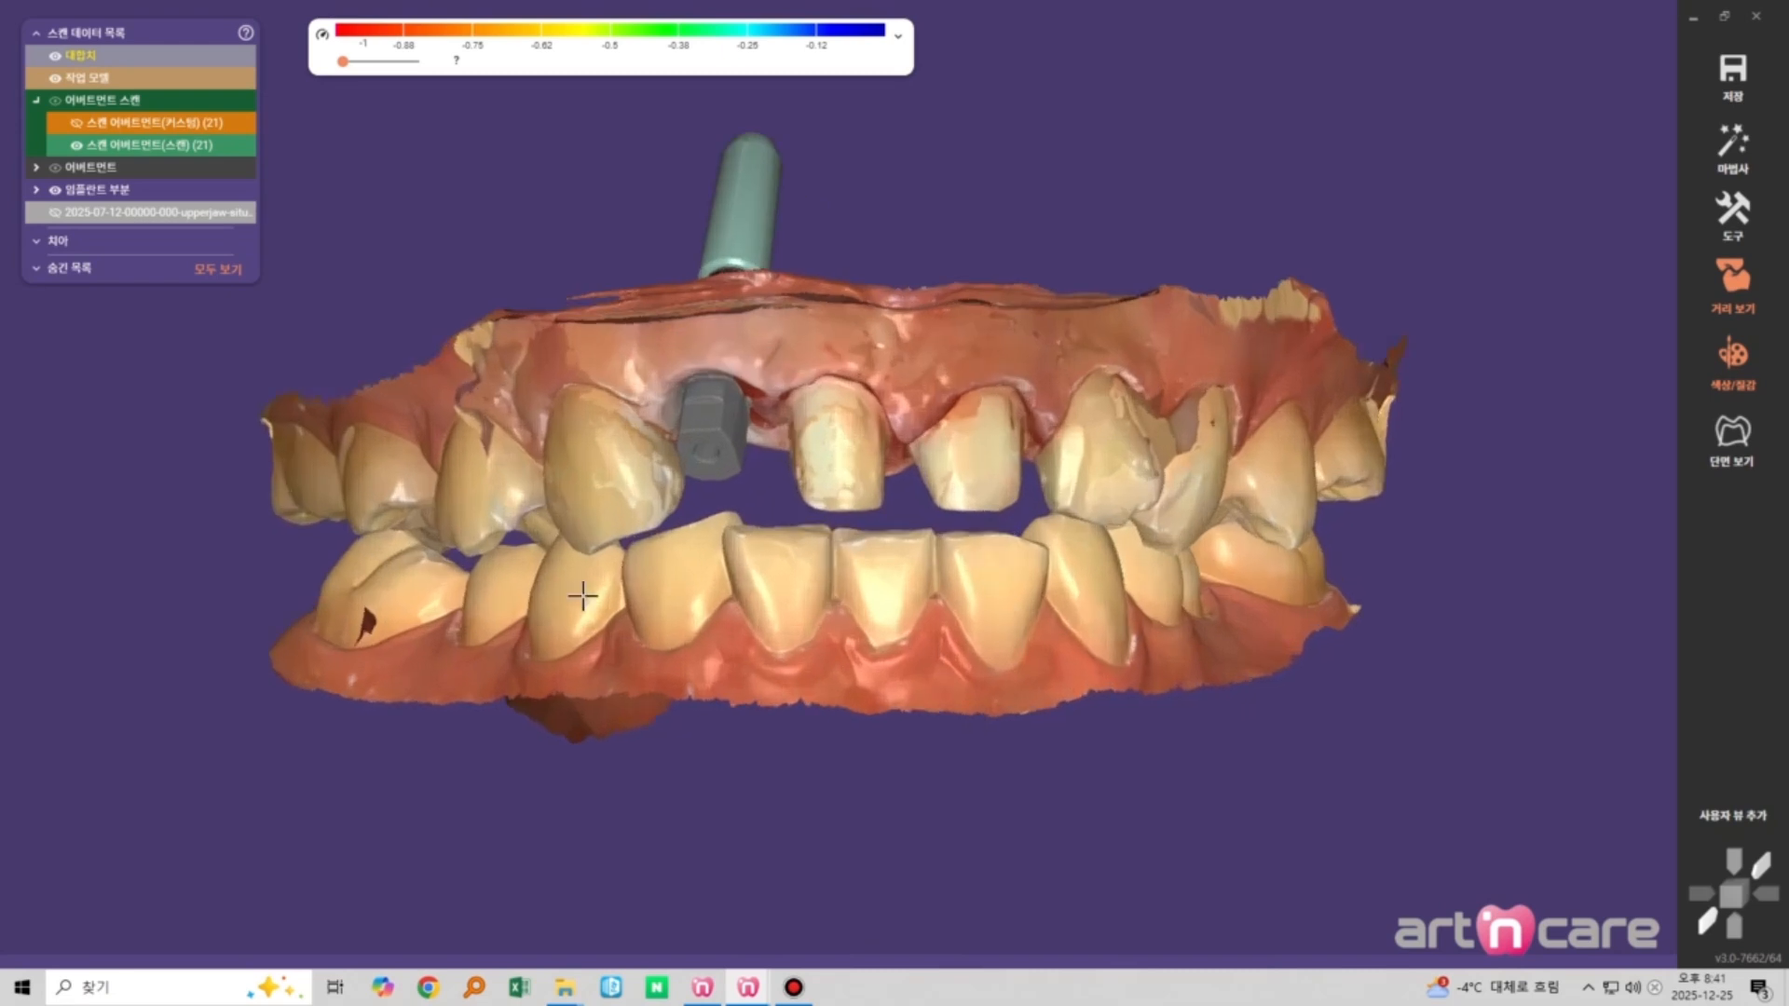
scroll(1077, 573, "down", 3)
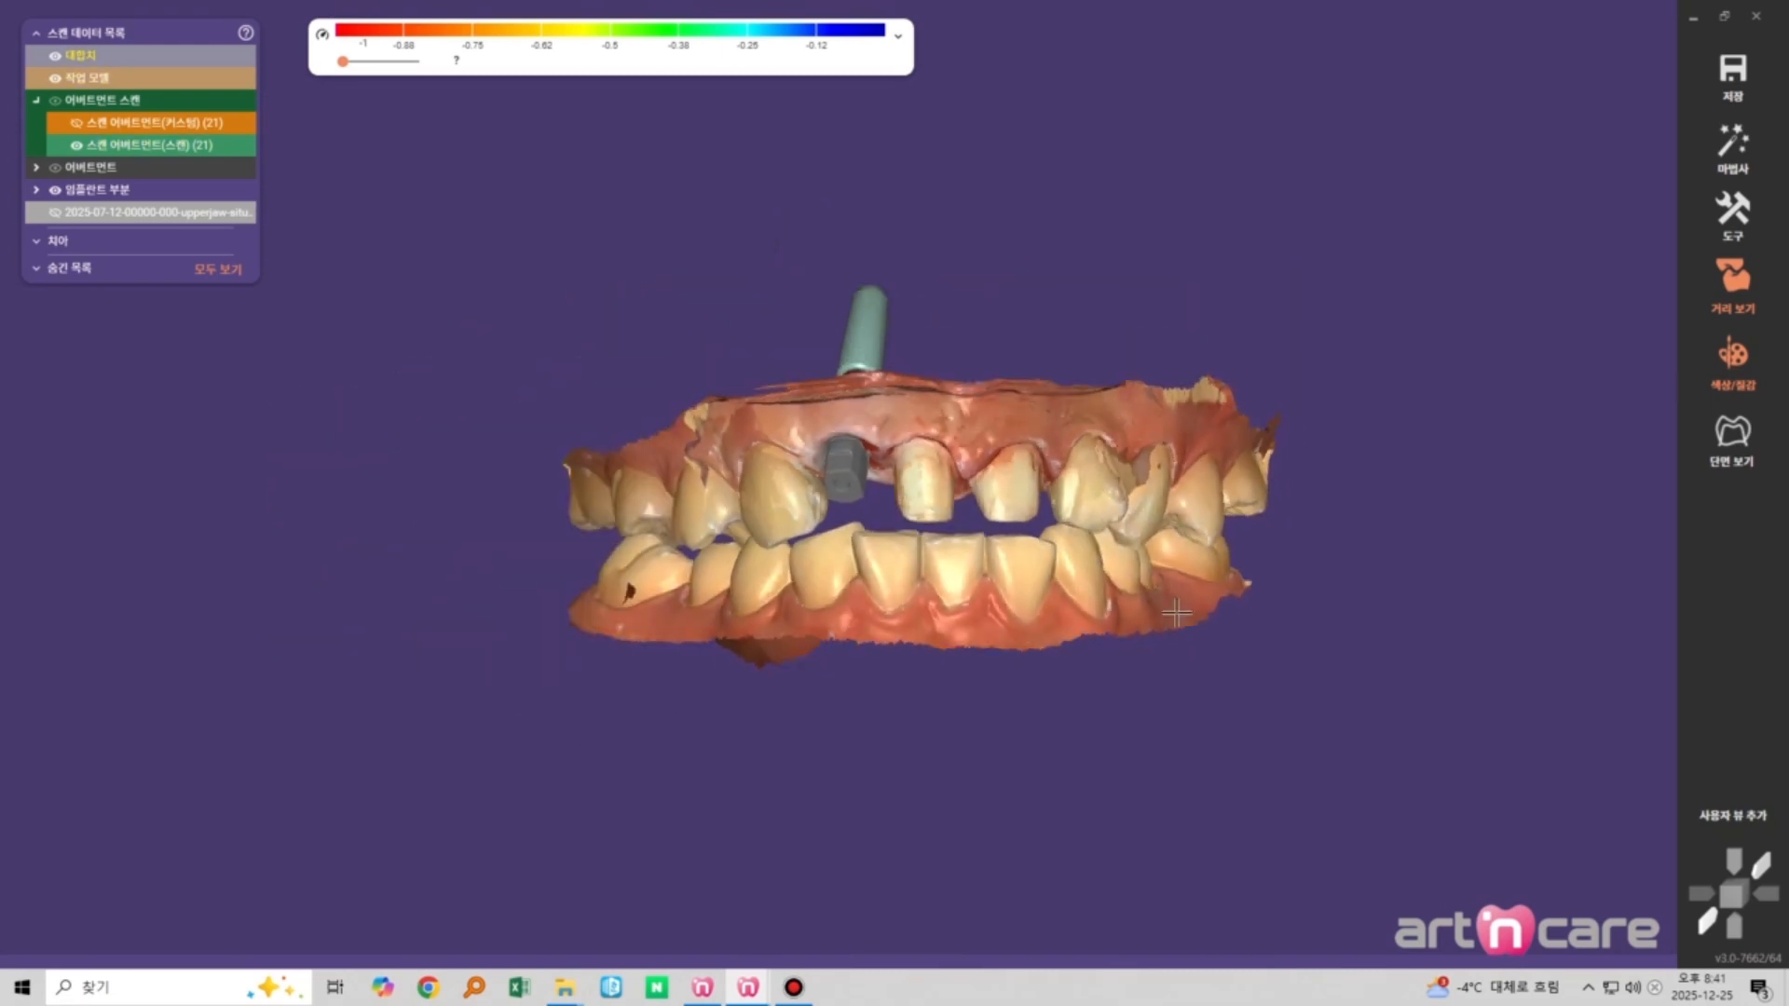
right_click_drag(1077, 573, 763, 626)
scroll(1183, 703, "down", 2)
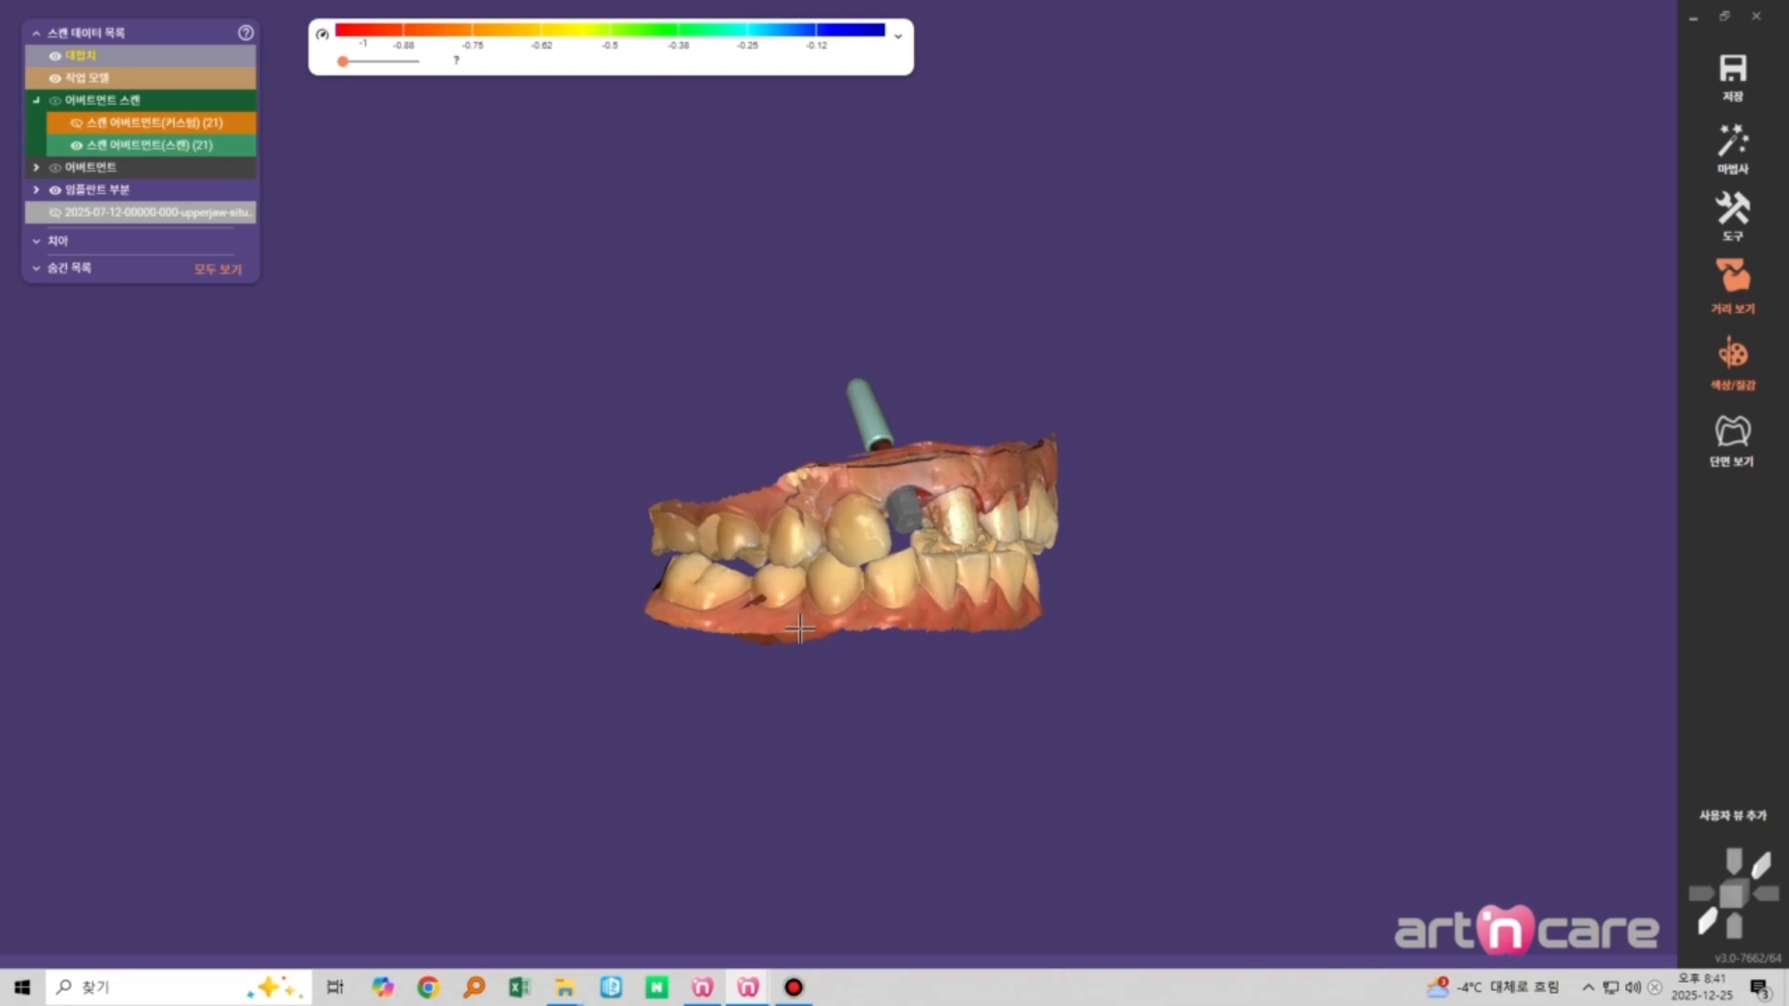
right_click_drag(1092, 674, 1232, 620)
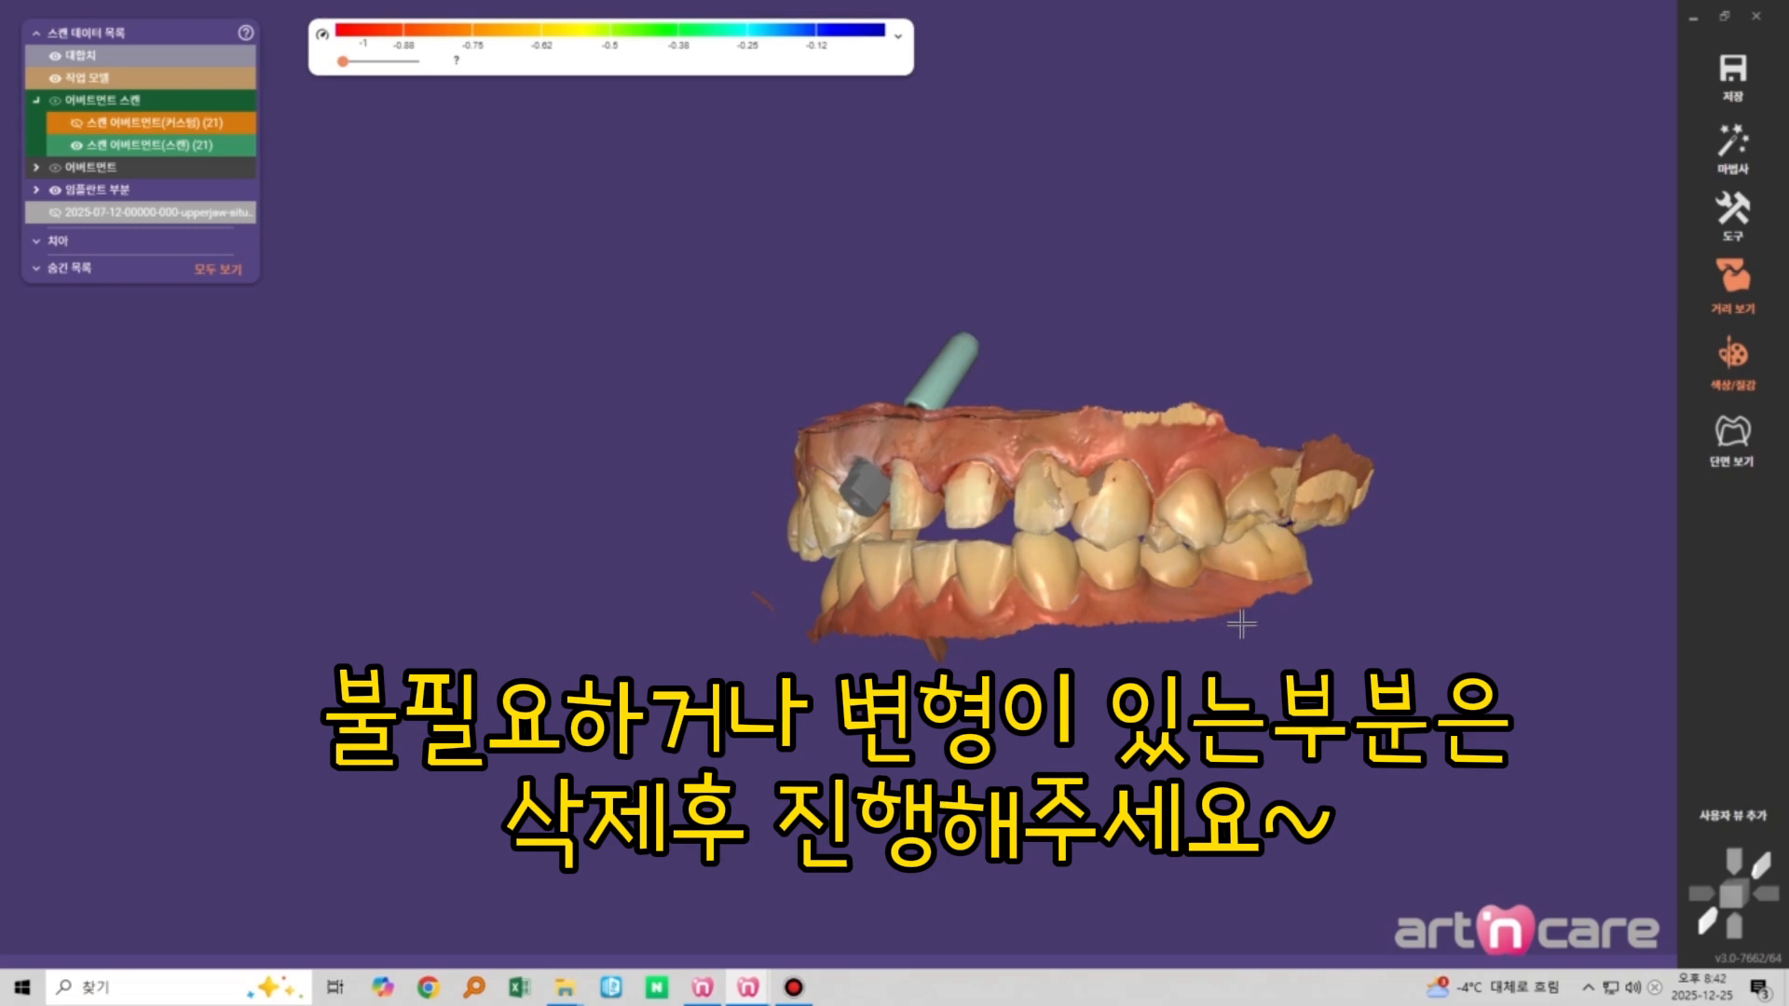
right_click_drag(1240, 615, 1160, 640)
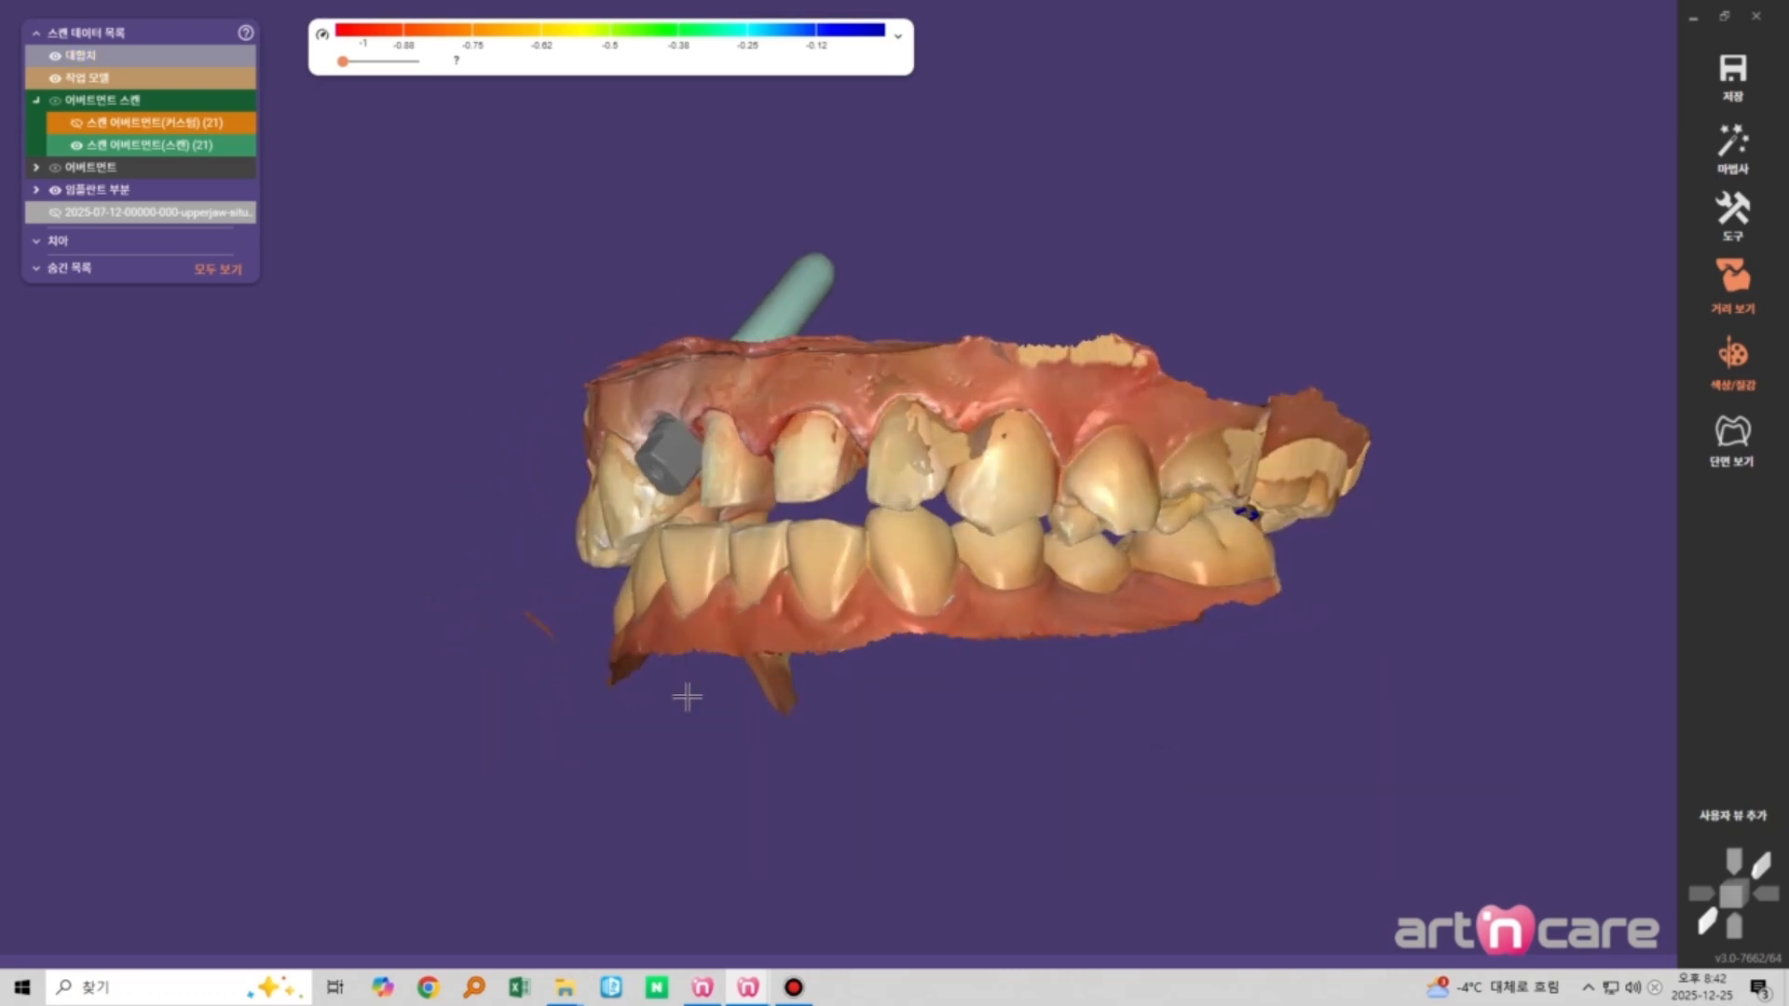
Switch to the open case with upper stump preparations and view its working model and antagonist from the front
right_click_drag(687, 697, 416, 702)
scroll(671, 659, "down", 2)
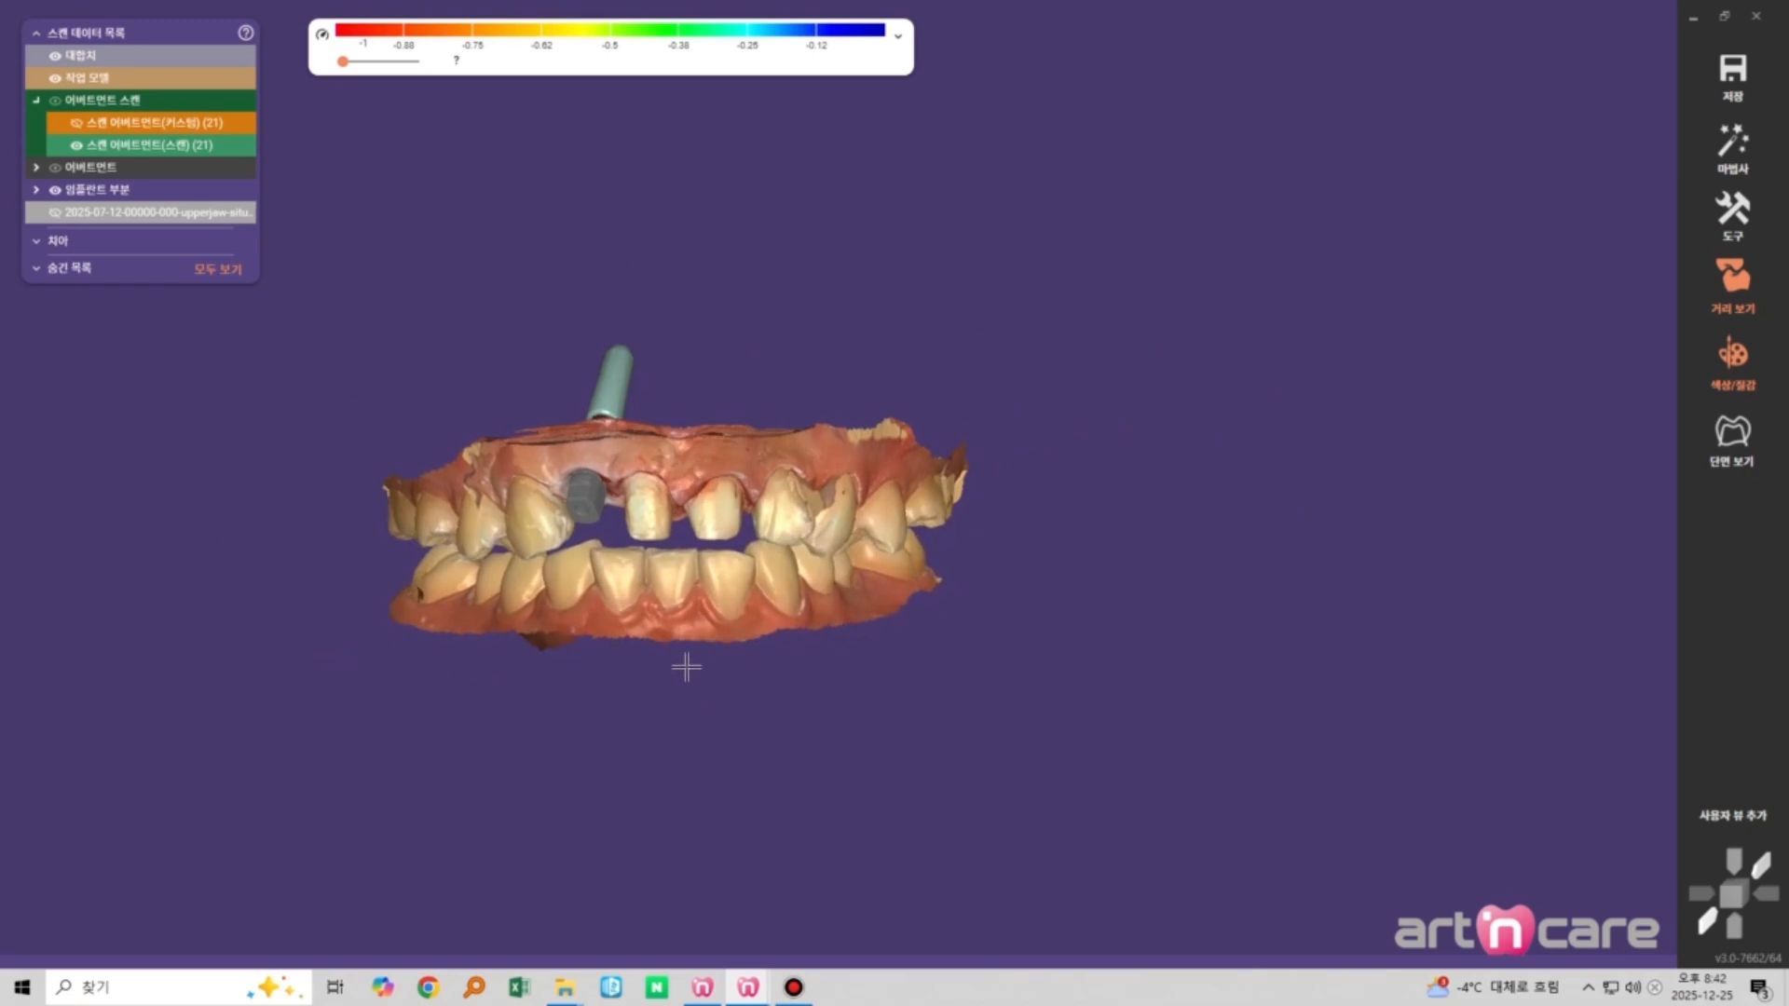
mouse_move(748, 987)
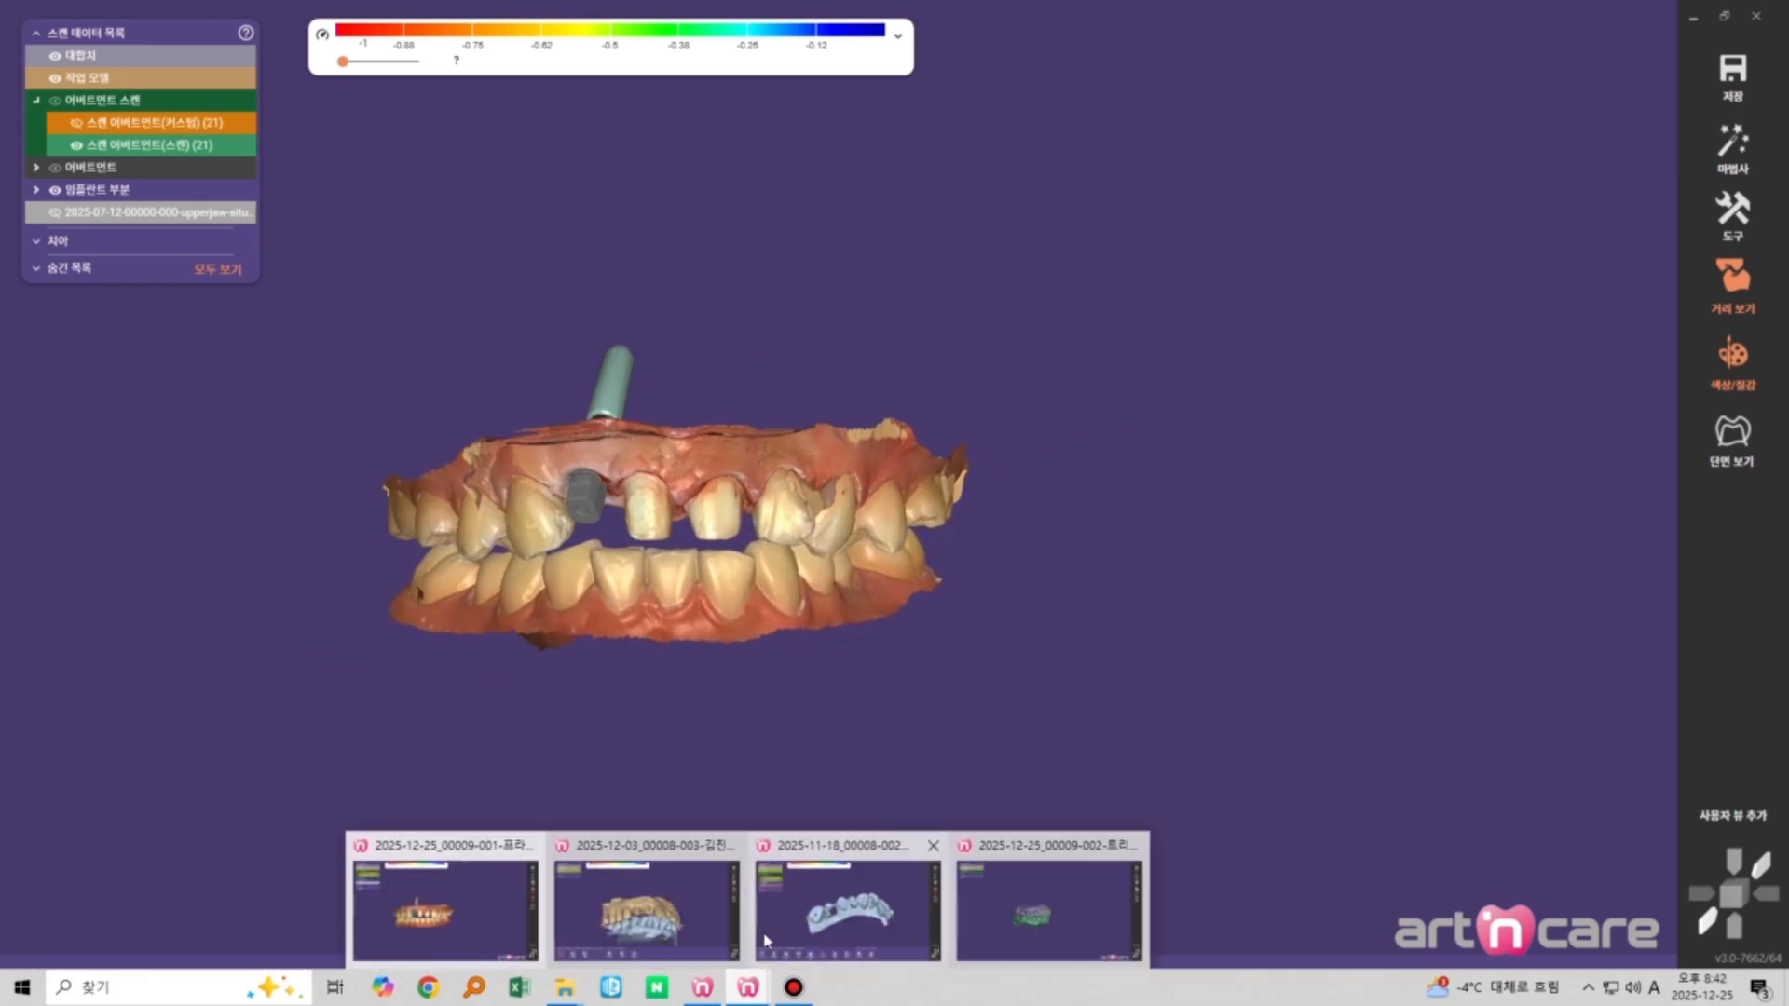
left_click(669, 918)
scroll(838, 479, "down", 3)
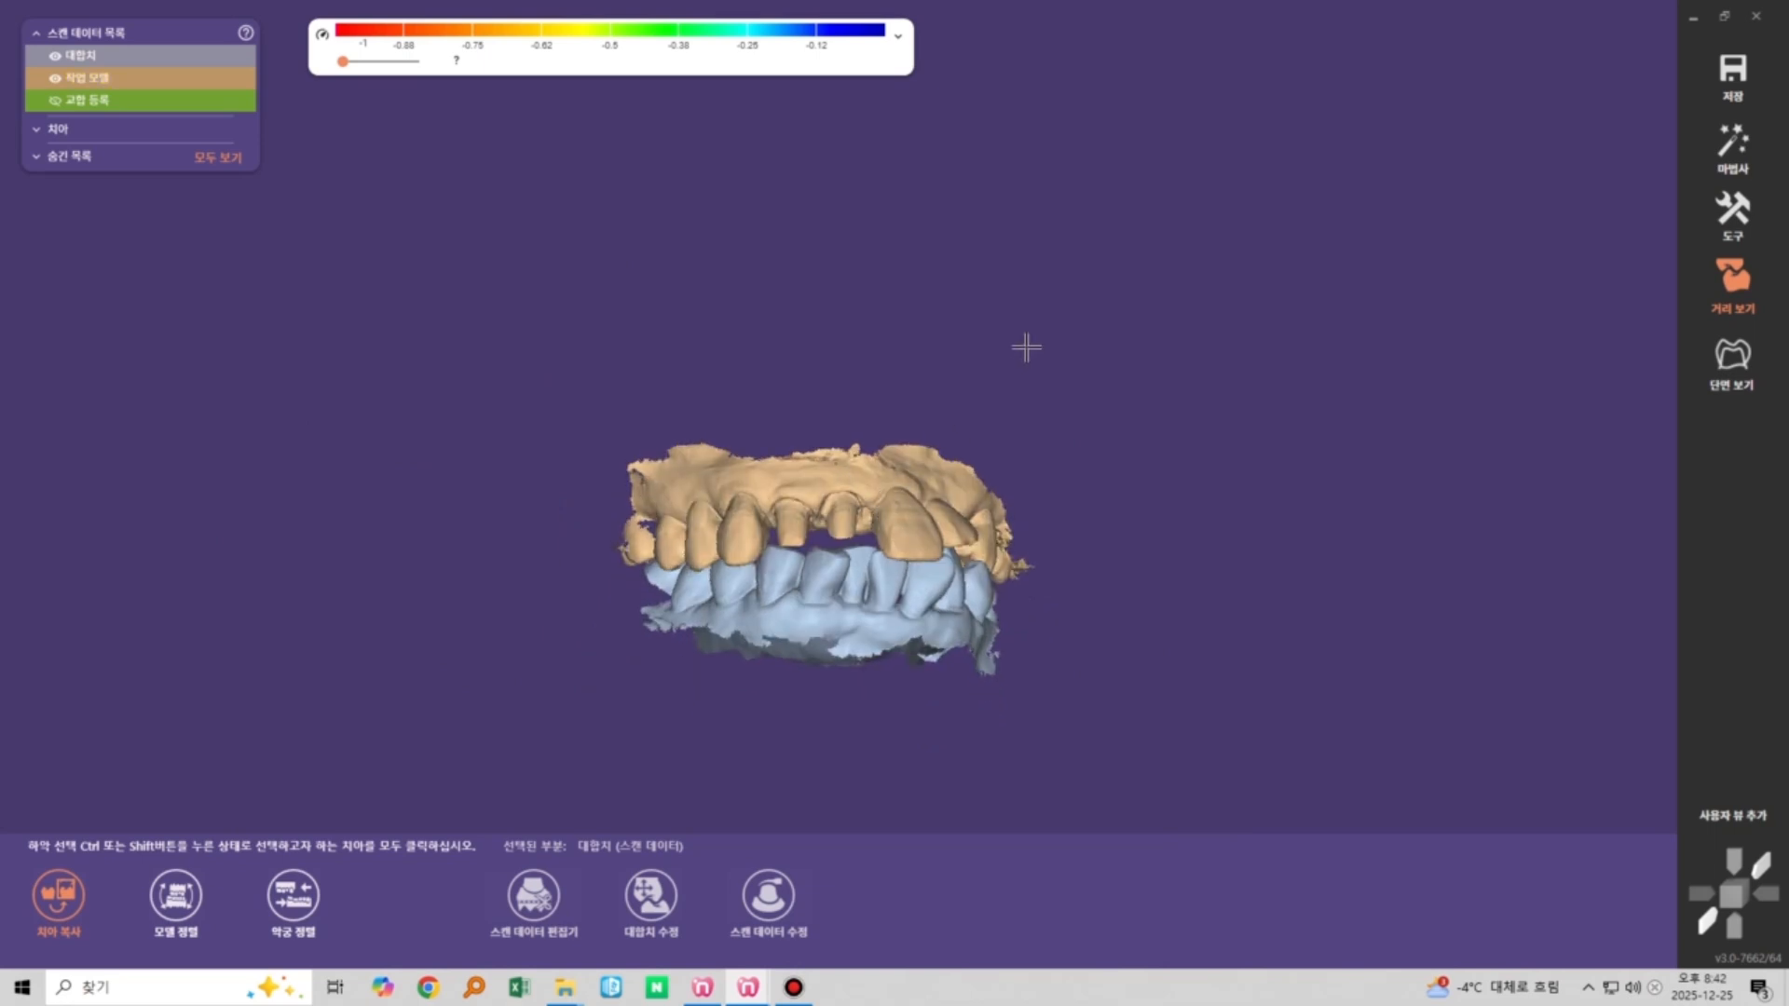
right_click_drag(1109, 592, 1063, 591)
scroll(893, 575, "up", 3)
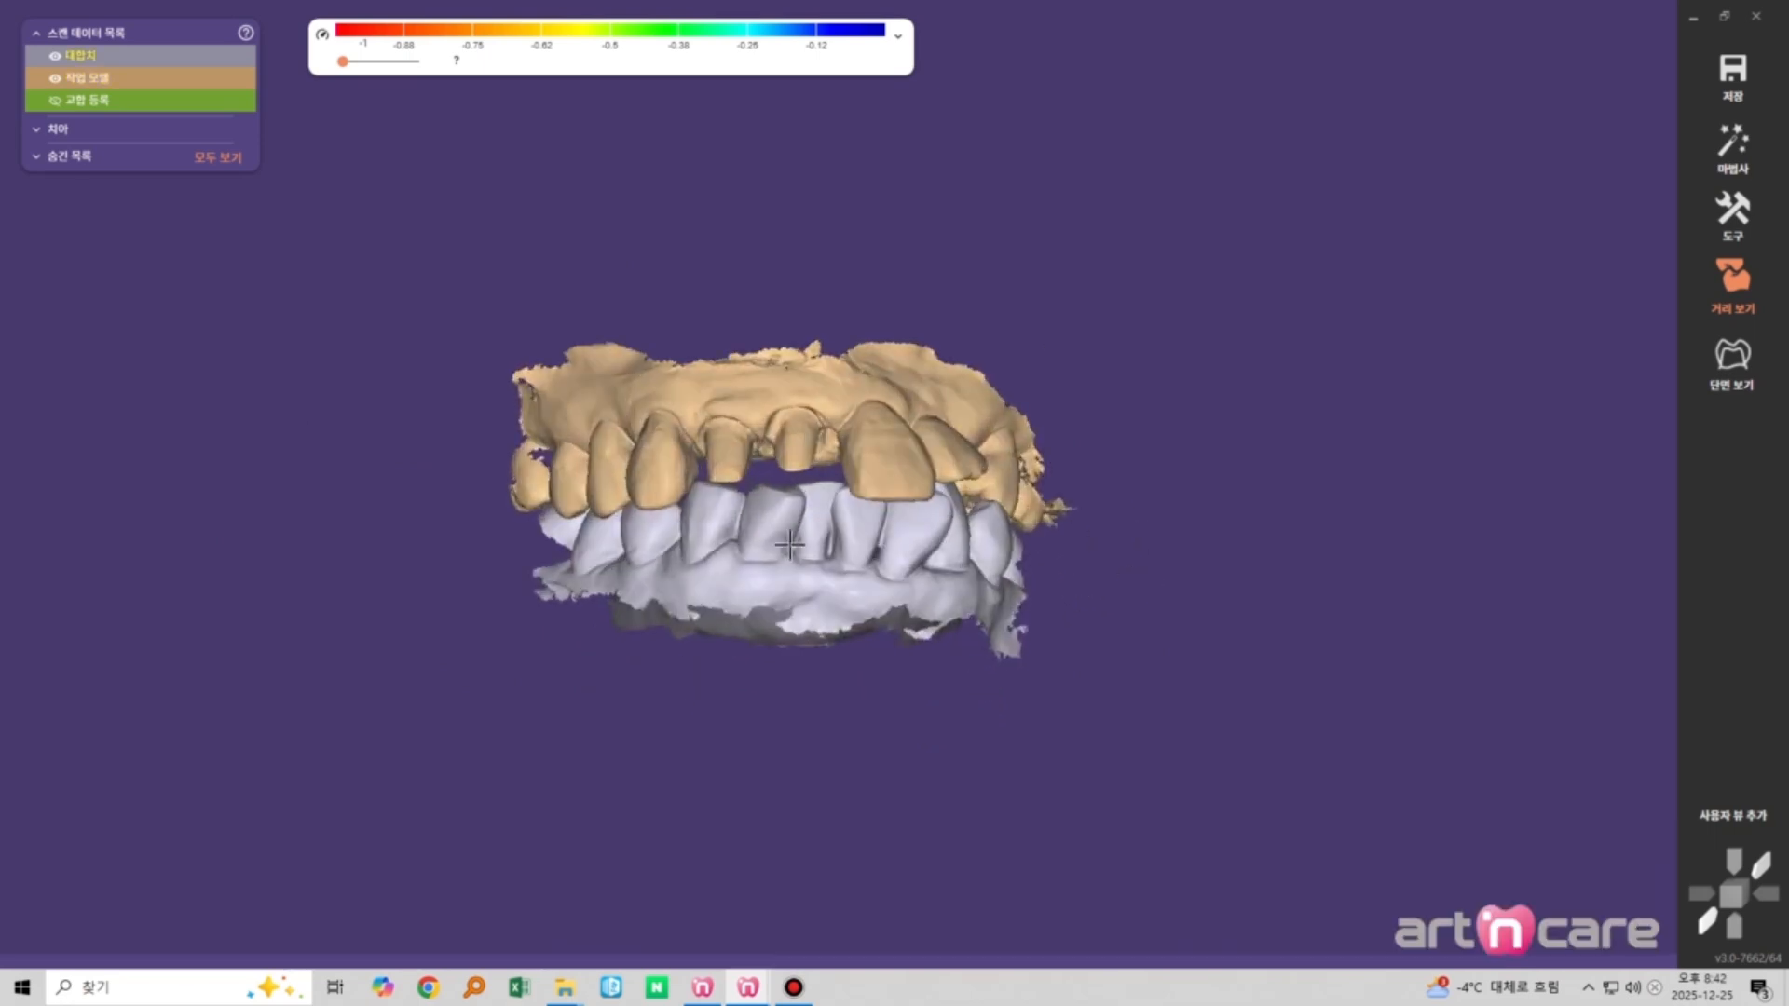
right_click_drag(893, 575, 876, 628)
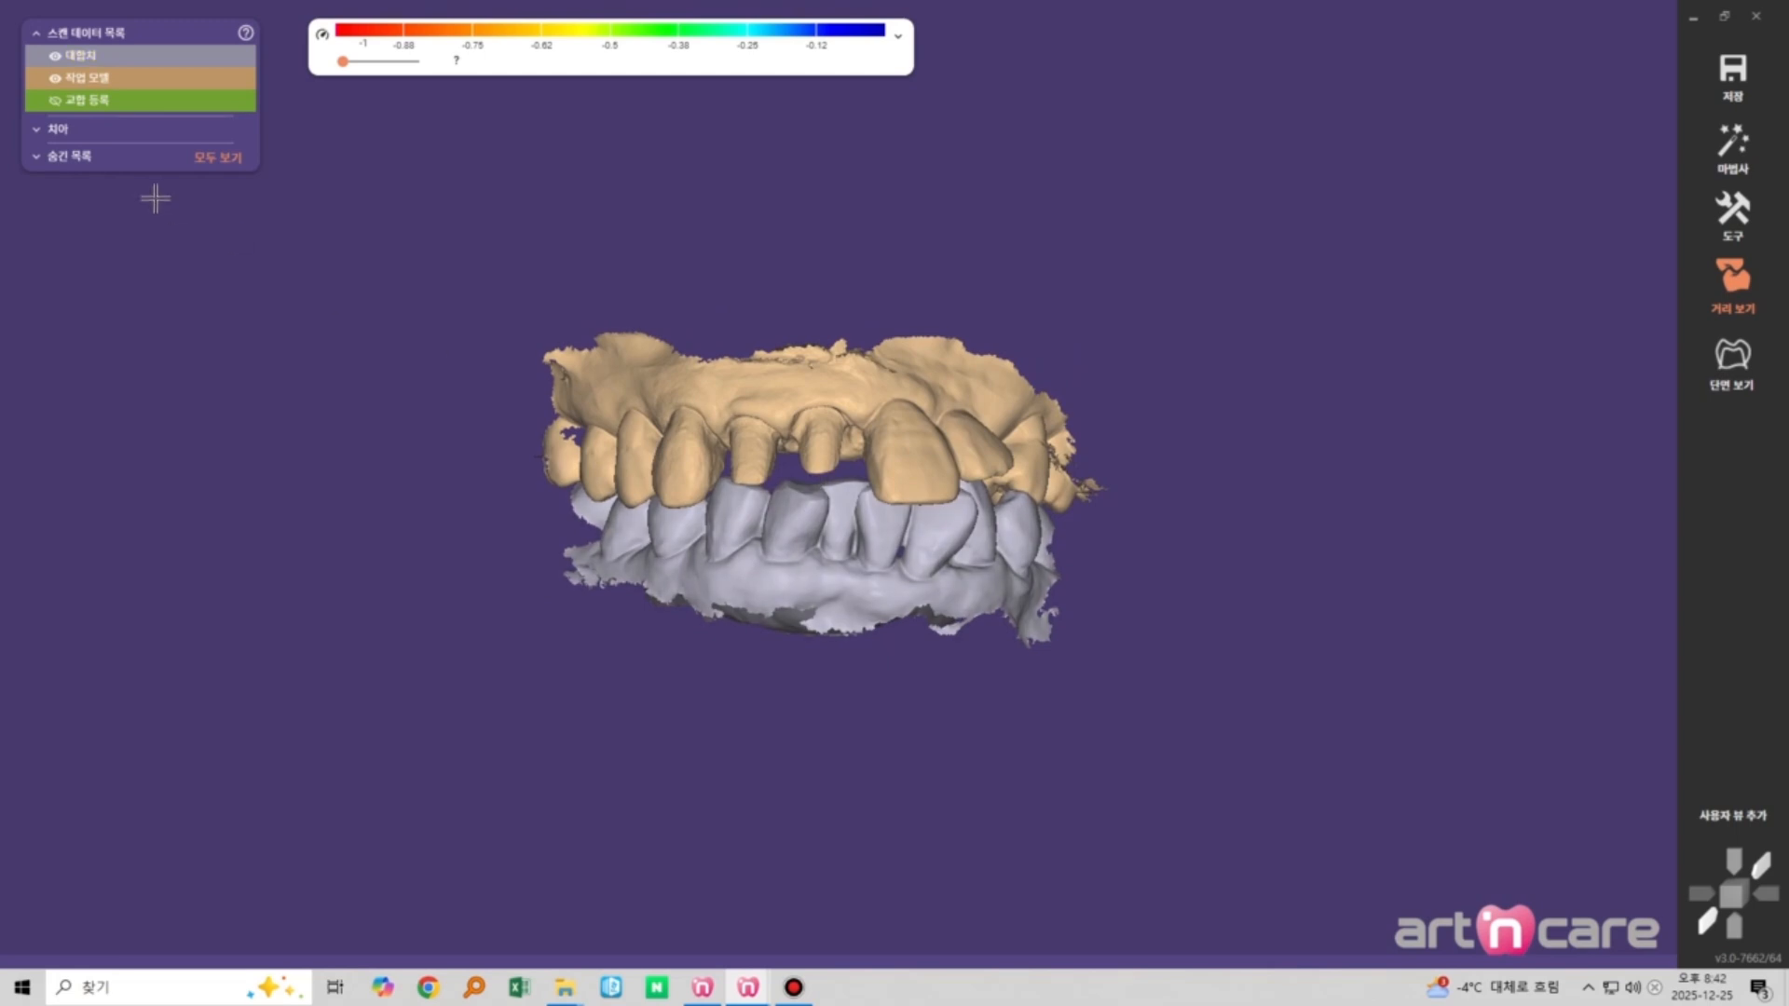
Show the 교합 등록 bite scan and toggle its visibility to compare it with both jaw models
left_click(53, 101)
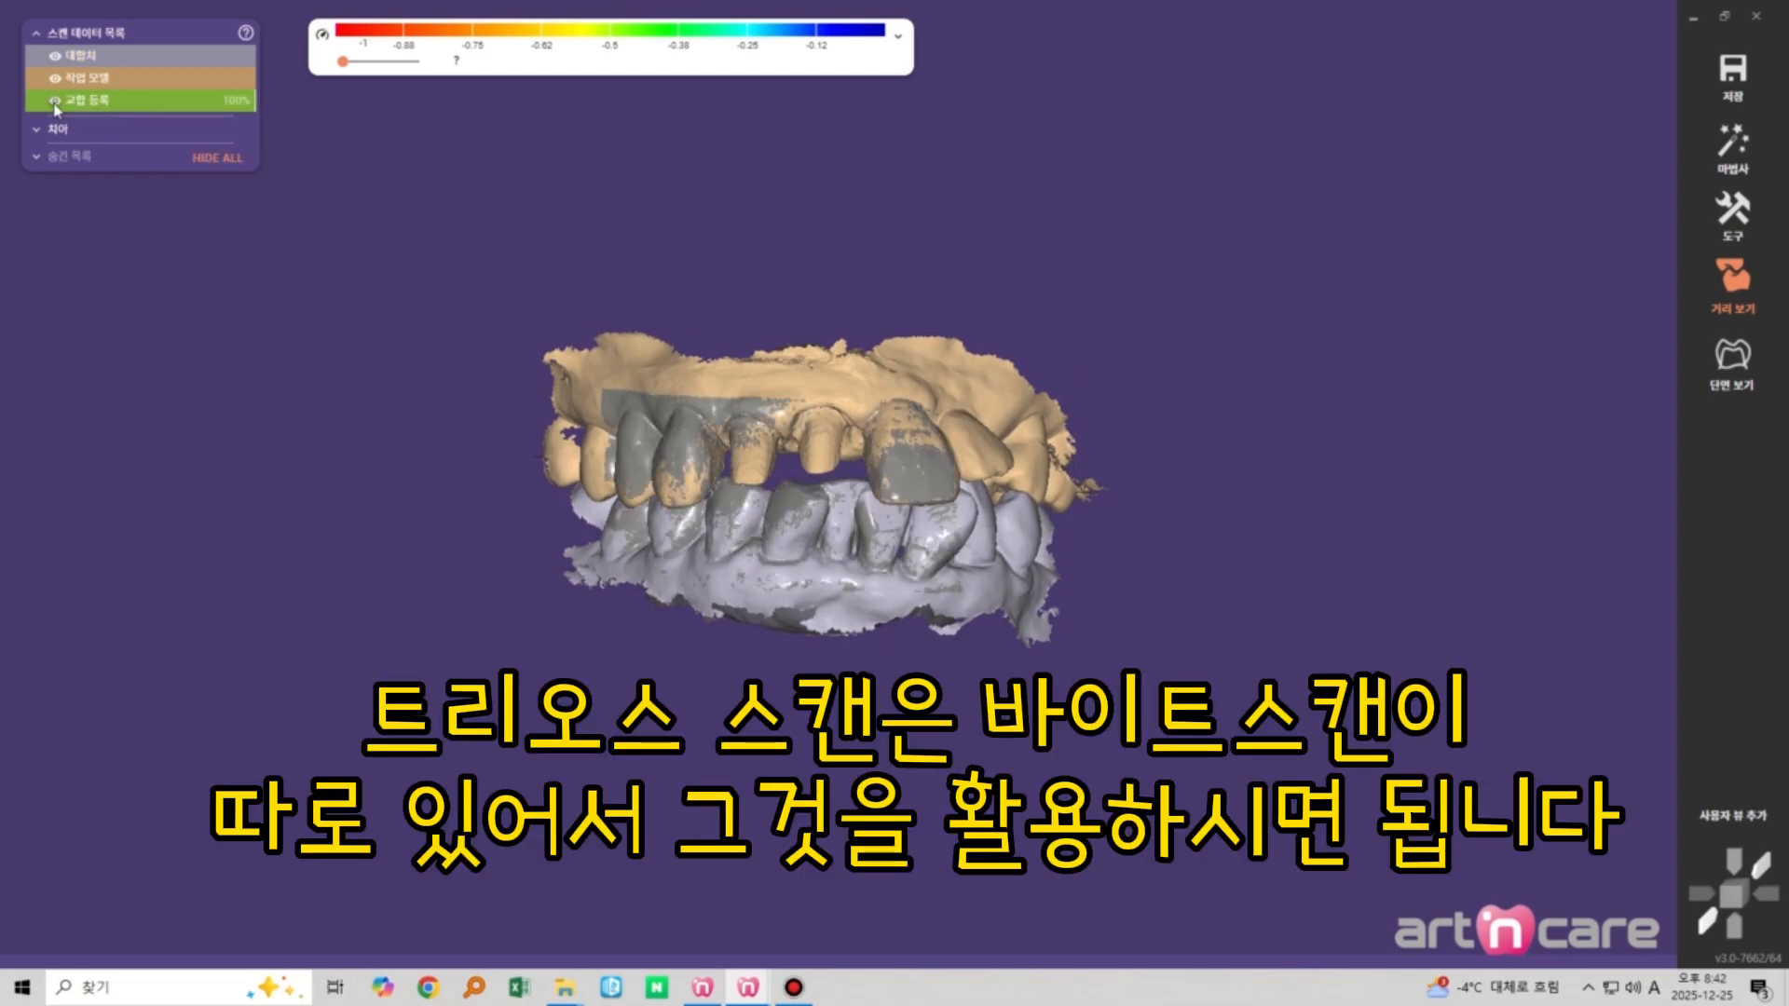
left_click(53, 100)
left_click(53, 100)
left_click(52, 102)
left_click(50, 103)
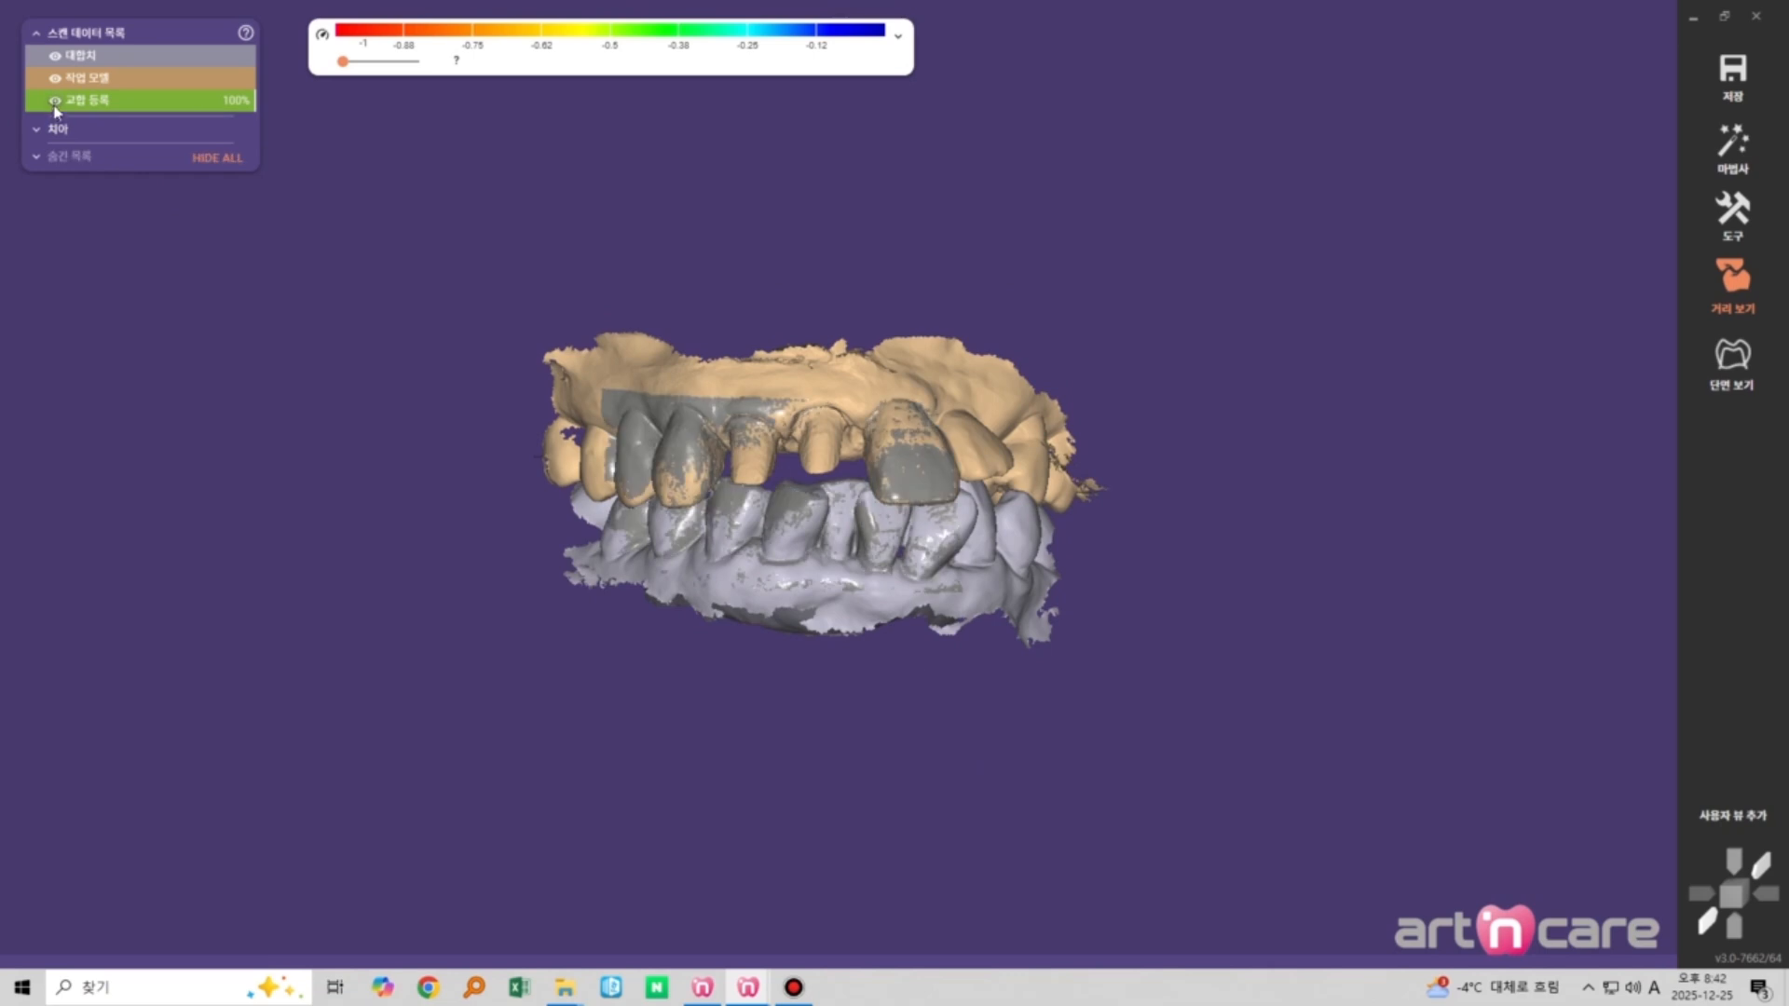
left_click(51, 104)
left_click(53, 101)
scroll(862, 554, "up", 3)
left_click(1060, 442)
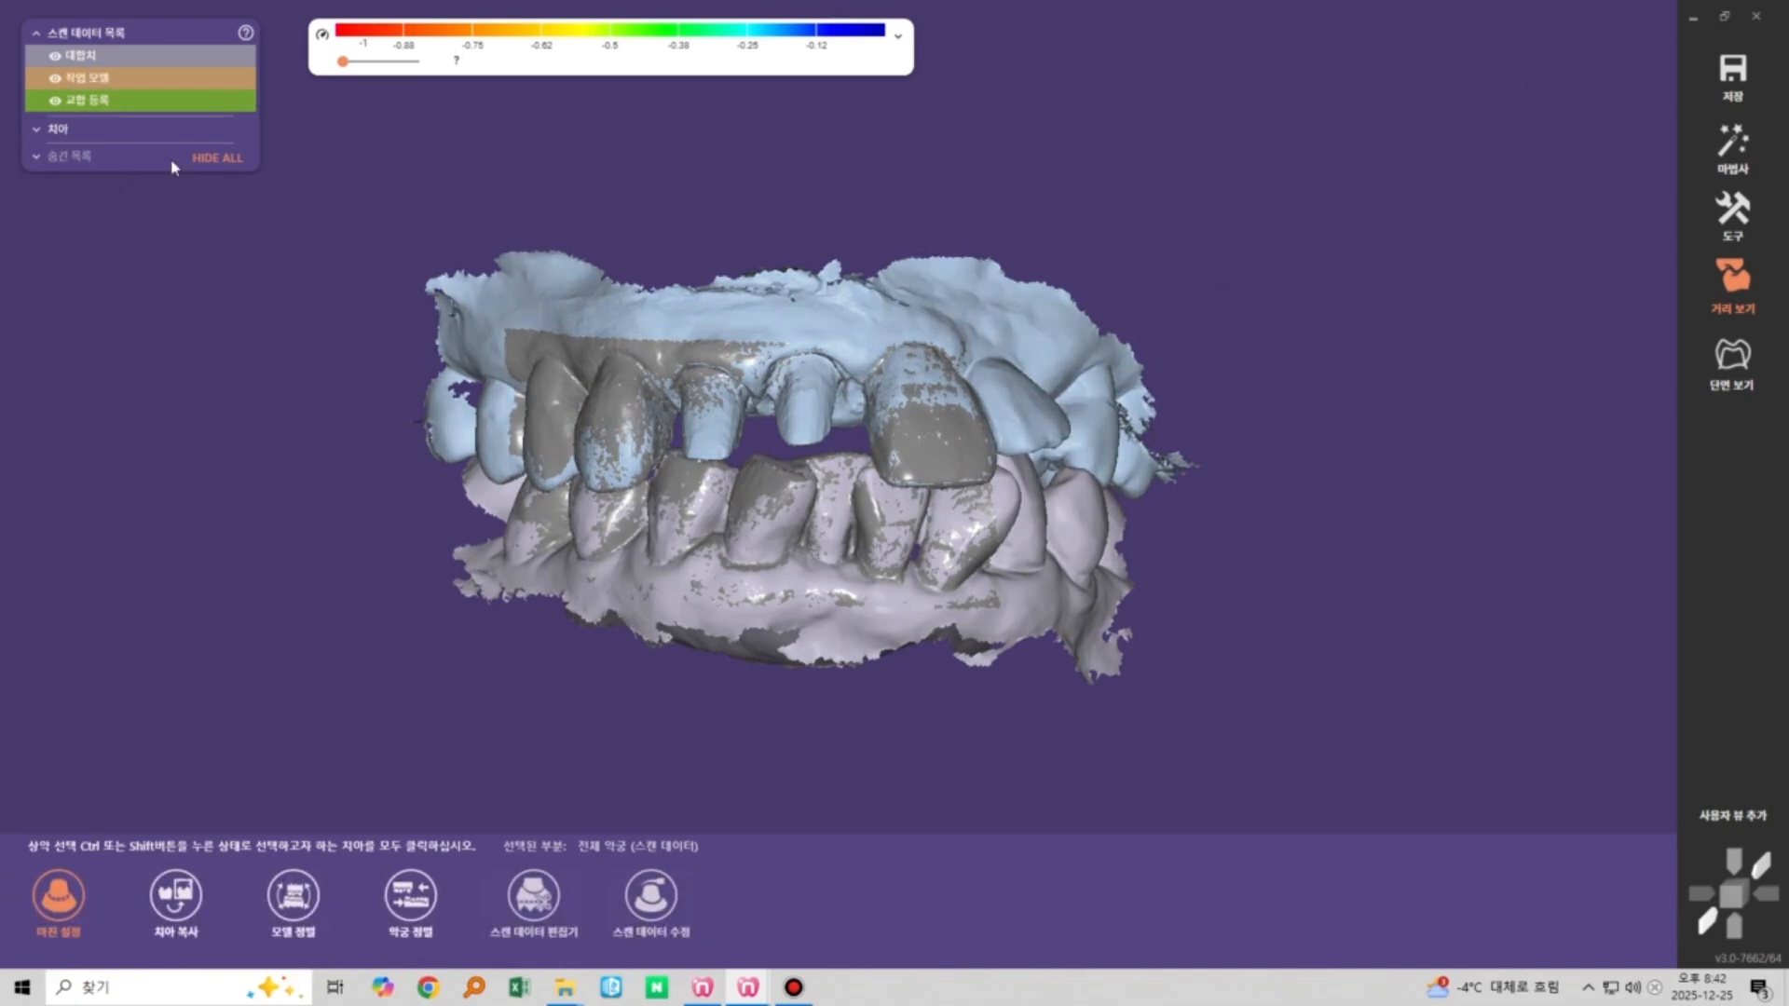
Open the 교합 등록 bite scan in mesh editing and isolate it by hiding the working model and antagonist
left_click(221, 158)
left_click(54, 100)
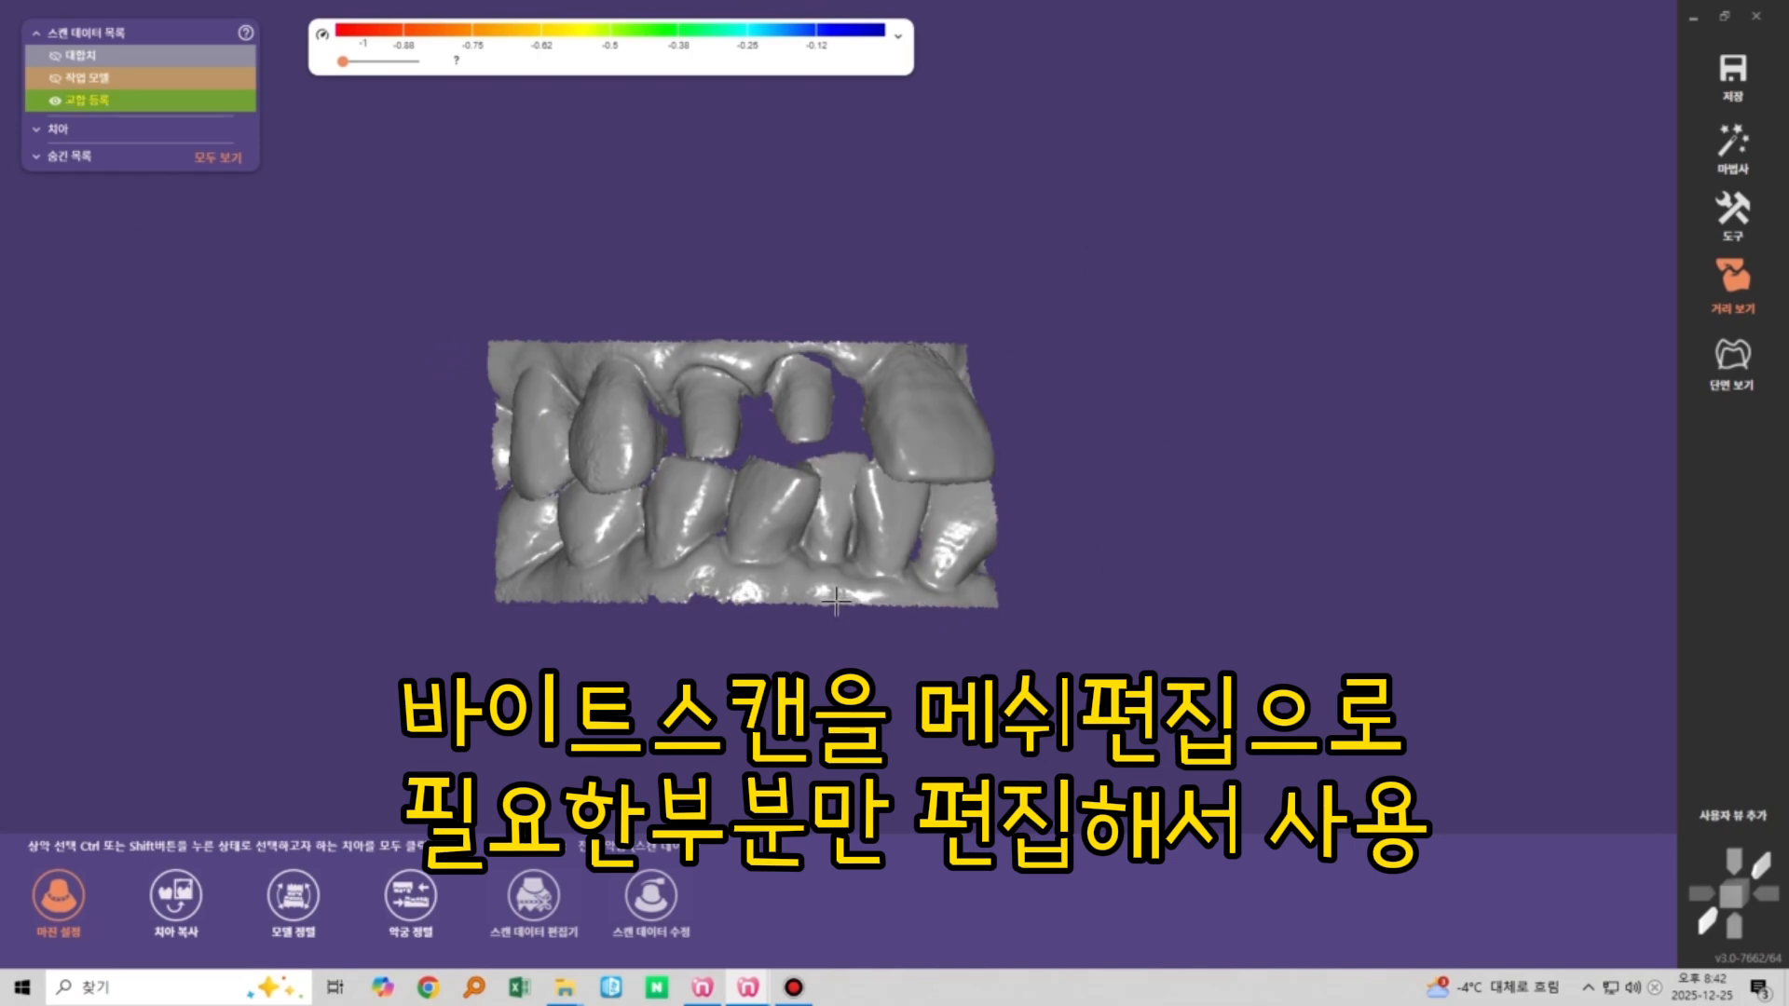
right_click(1120, 362)
left_click(1171, 513)
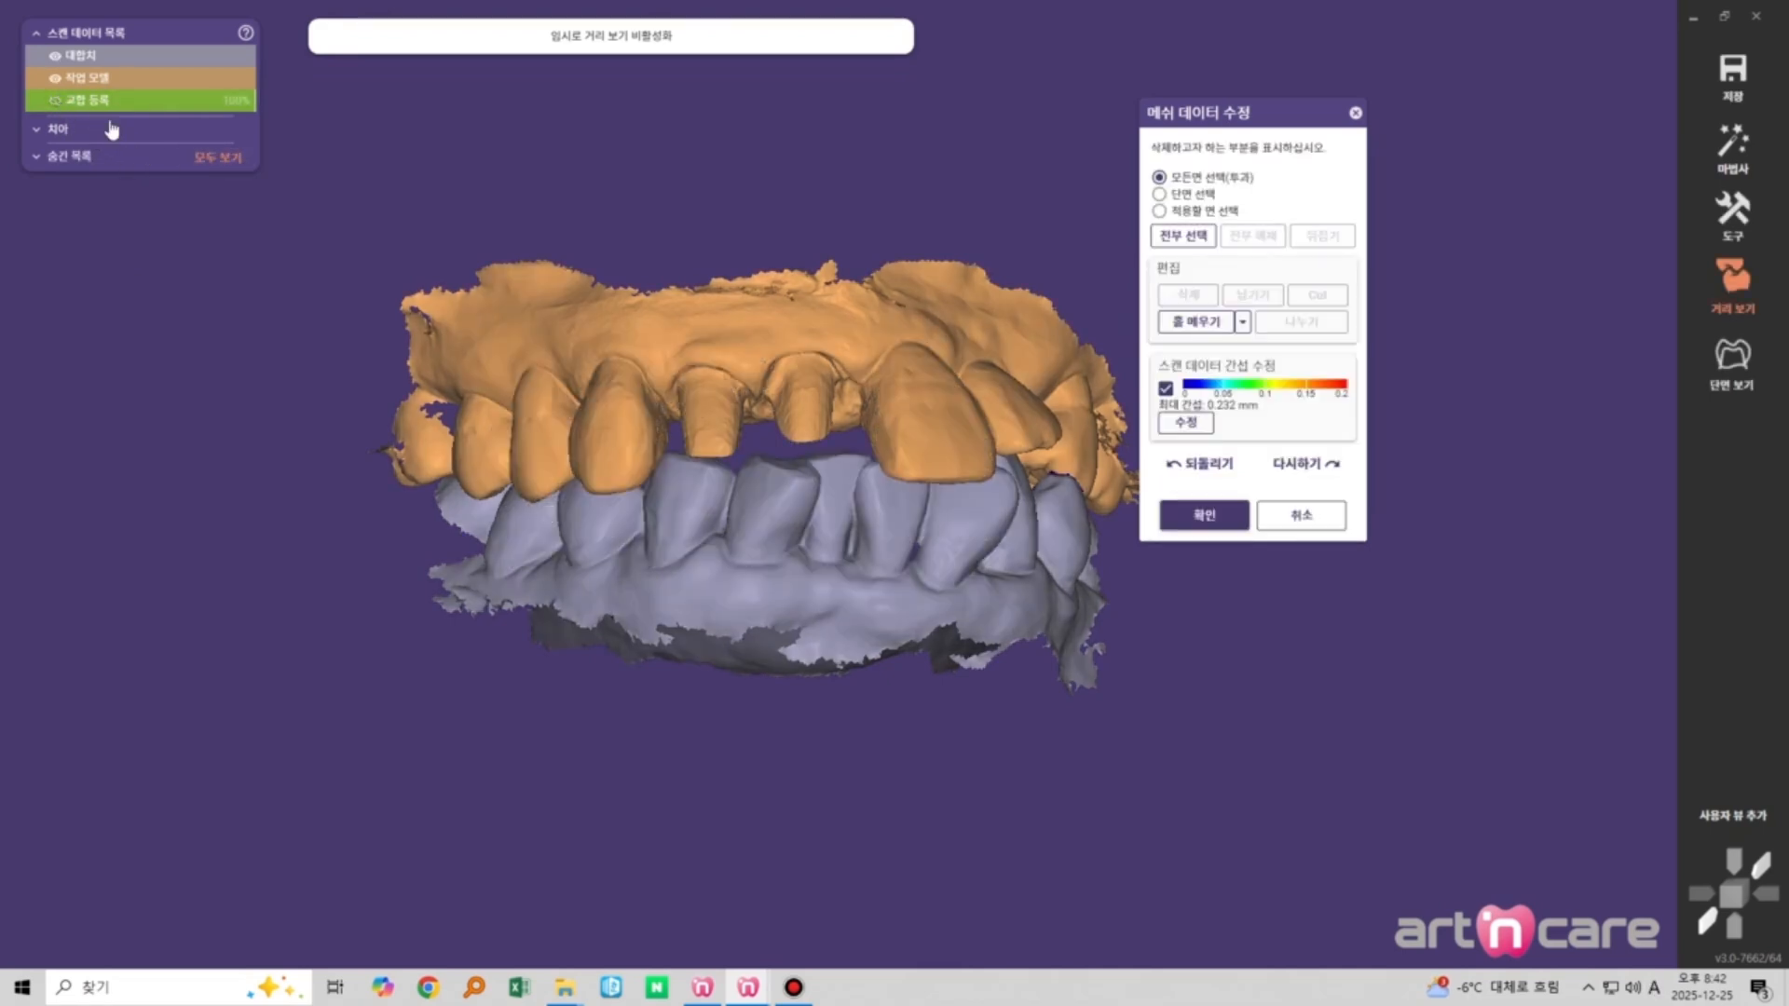
left_click(214, 159)
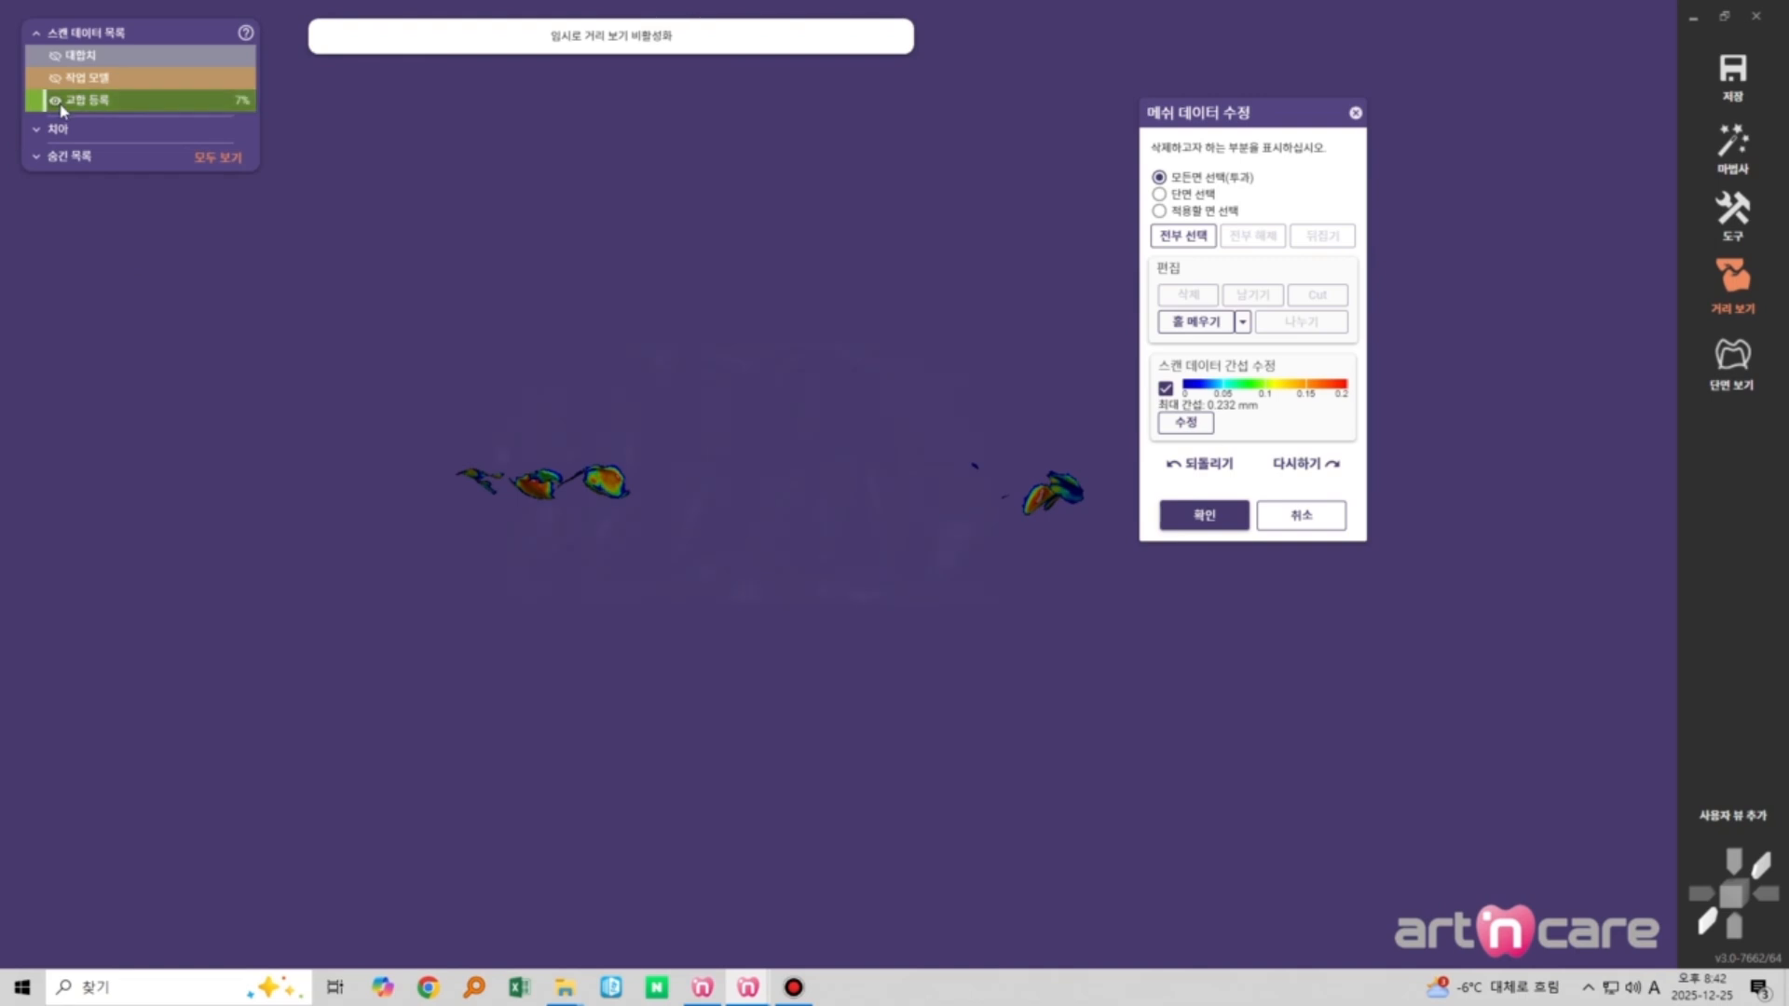
left_click(54, 100)
right_click_drag(805, 542, 792, 542)
middle_click_drag(792, 542, 696, 526)
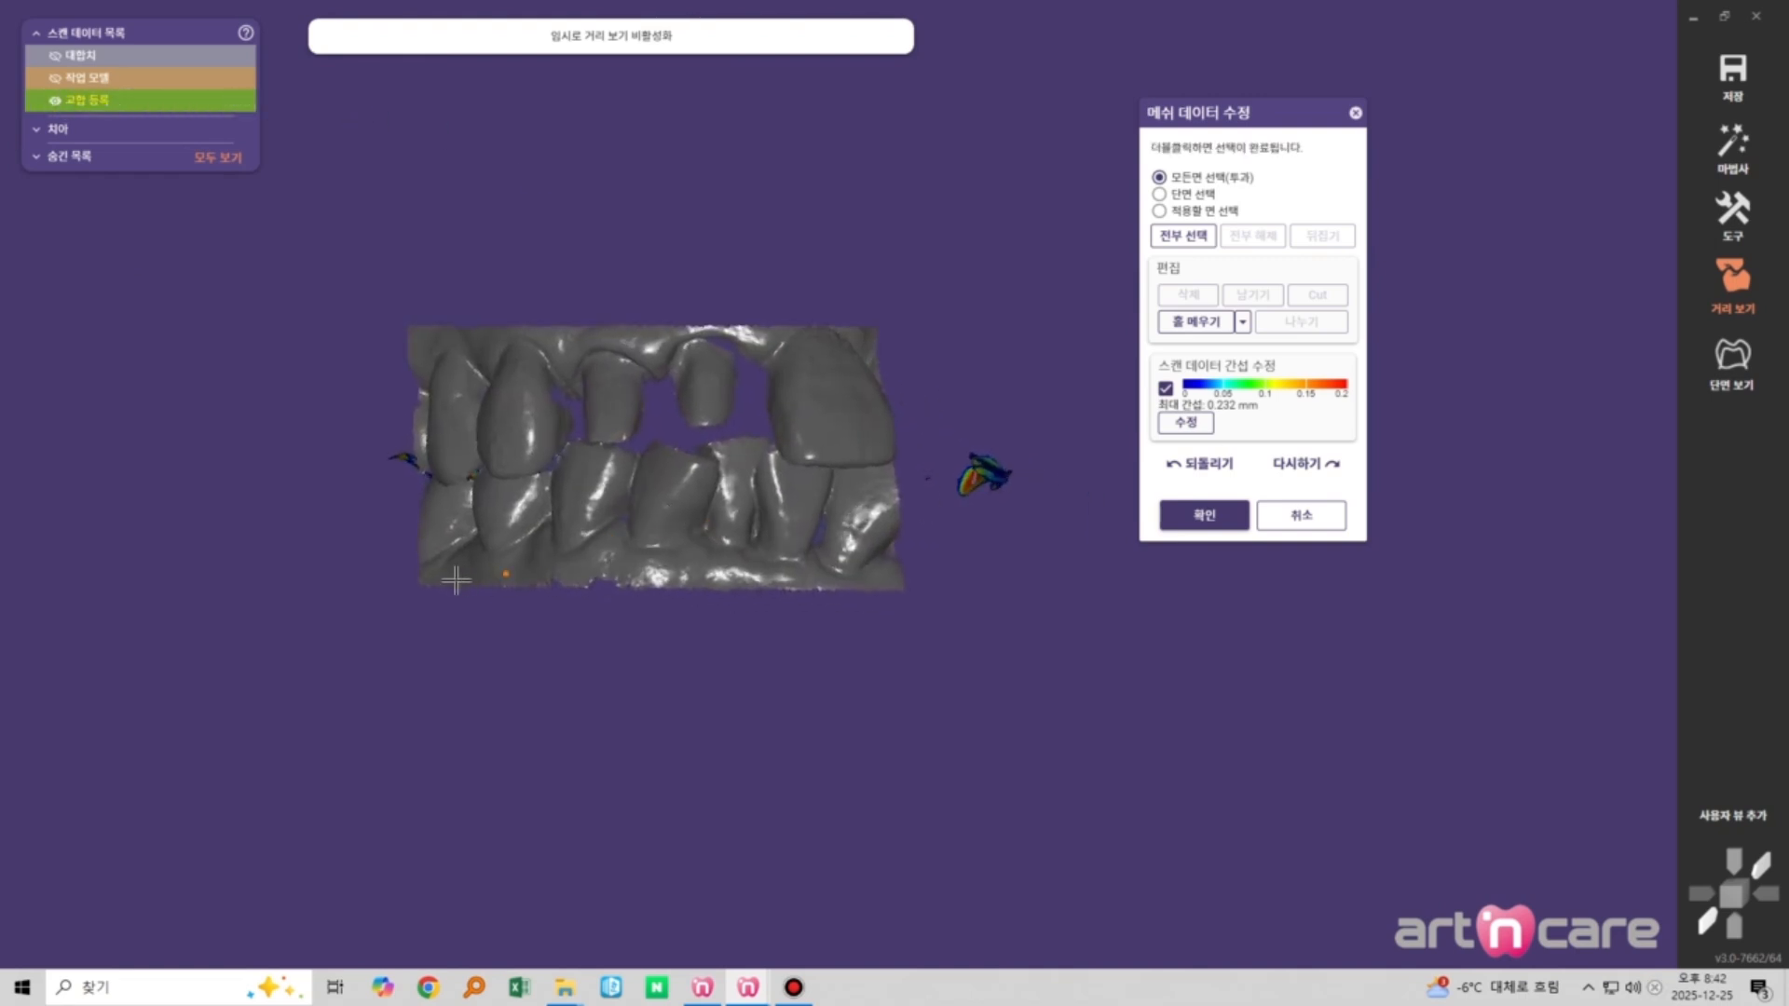
Delete the bite scan's lower gum edge and its front-tooth end strip, and finish mesh editing without correcting the jaw intersections
left_click(570, 575)
mouse_move(903, 578)
left_mouse_down()
mouse_move(547, 571)
mouse_move(594, 657)
left_mouse_up()
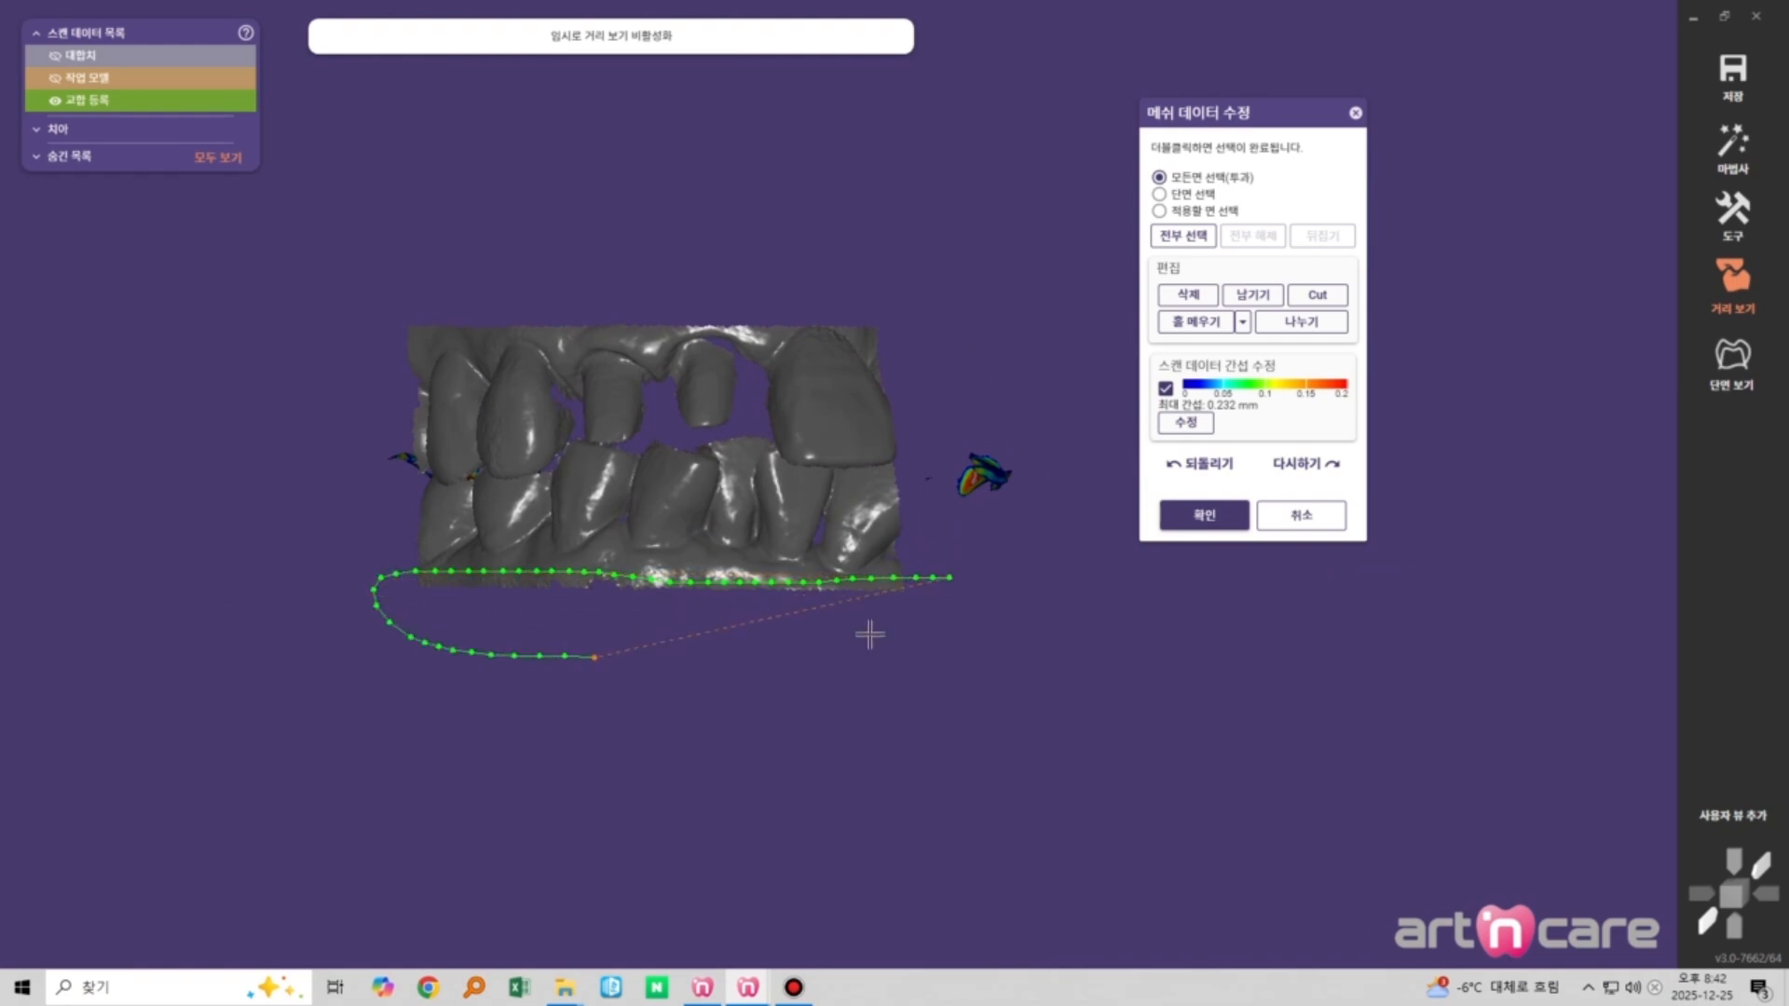
double_click(954, 615)
mouse_move(887, 587)
left_mouse_down()
mouse_move(976, 451)
mouse_move(927, 646)
left_mouse_up()
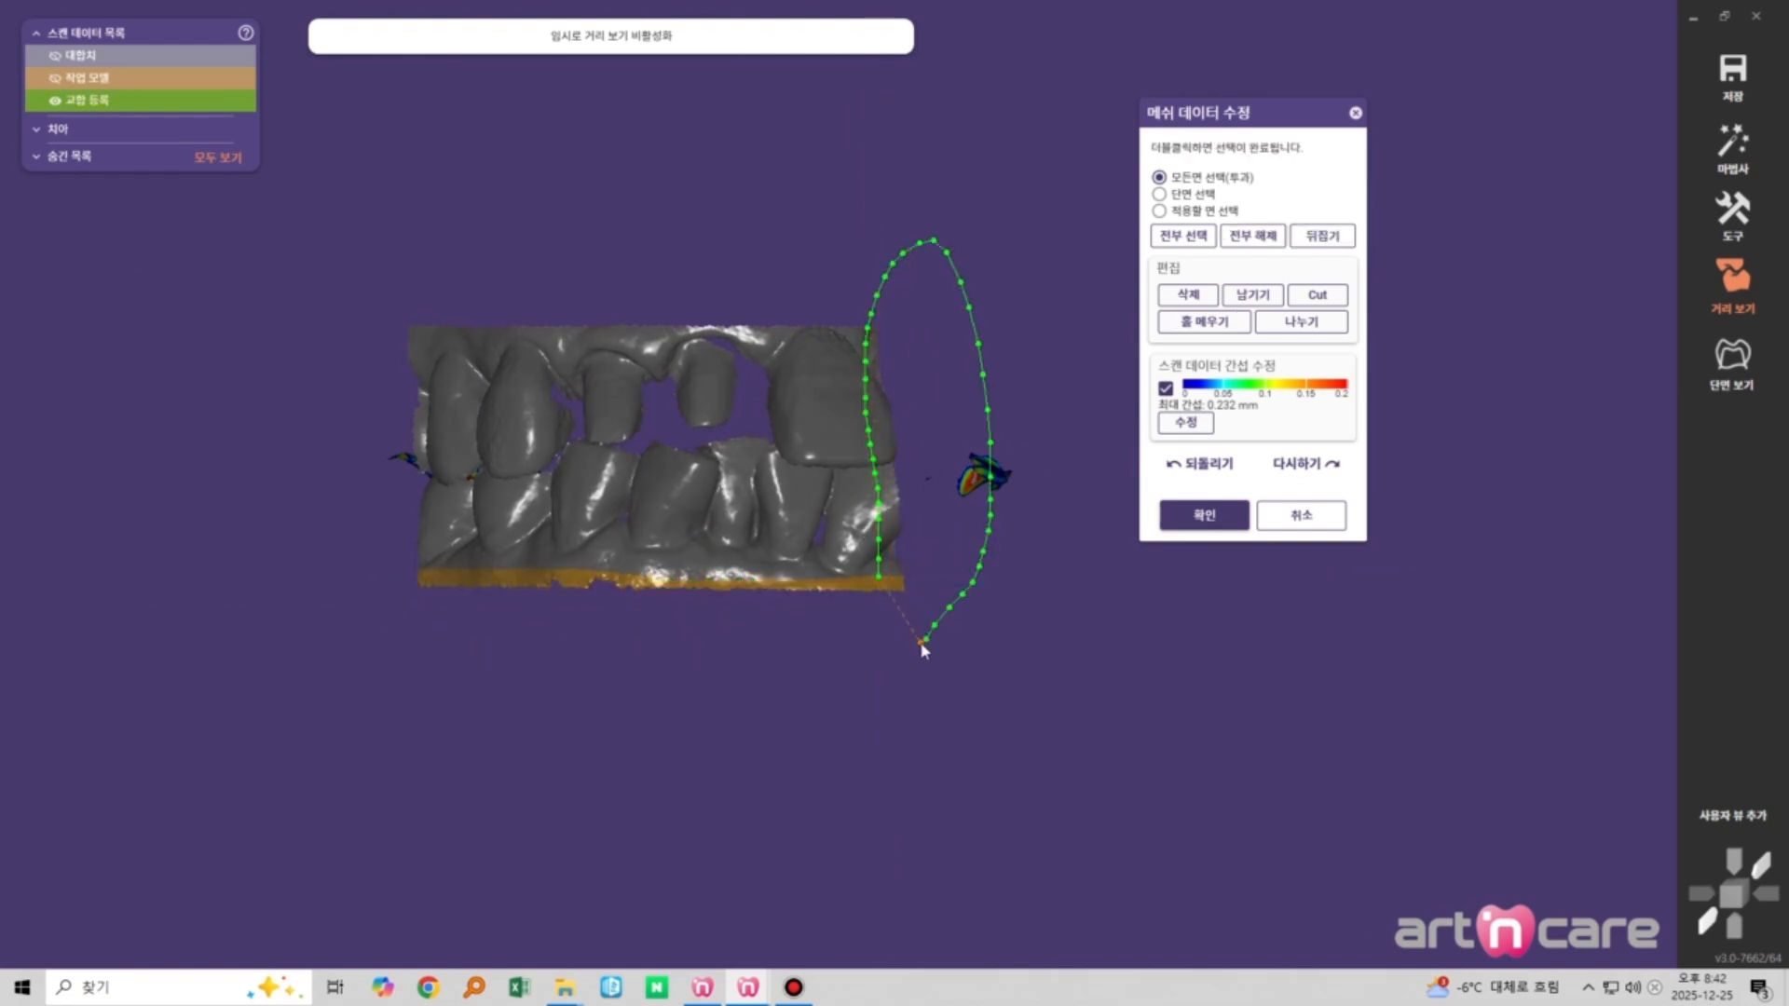
double_click(926, 647)
left_click(1188, 295)
right_click_drag(910, 559, 1042, 556)
left_click(1205, 514)
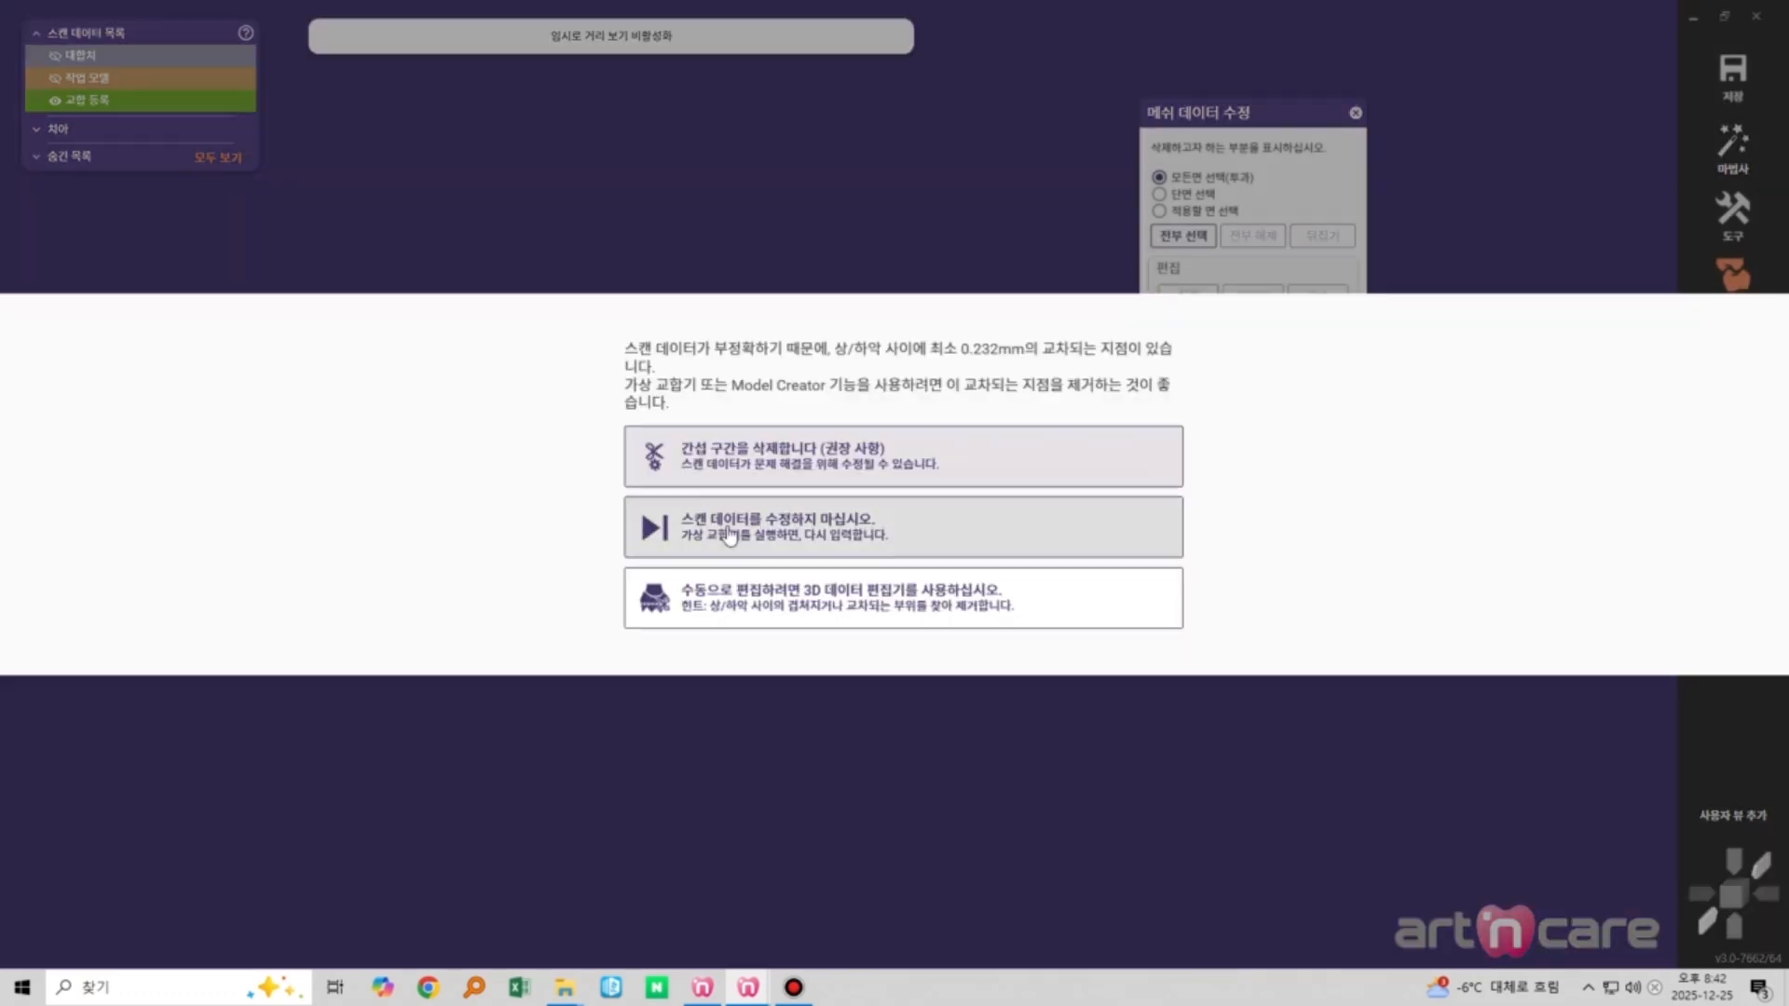
left_click(671, 527)
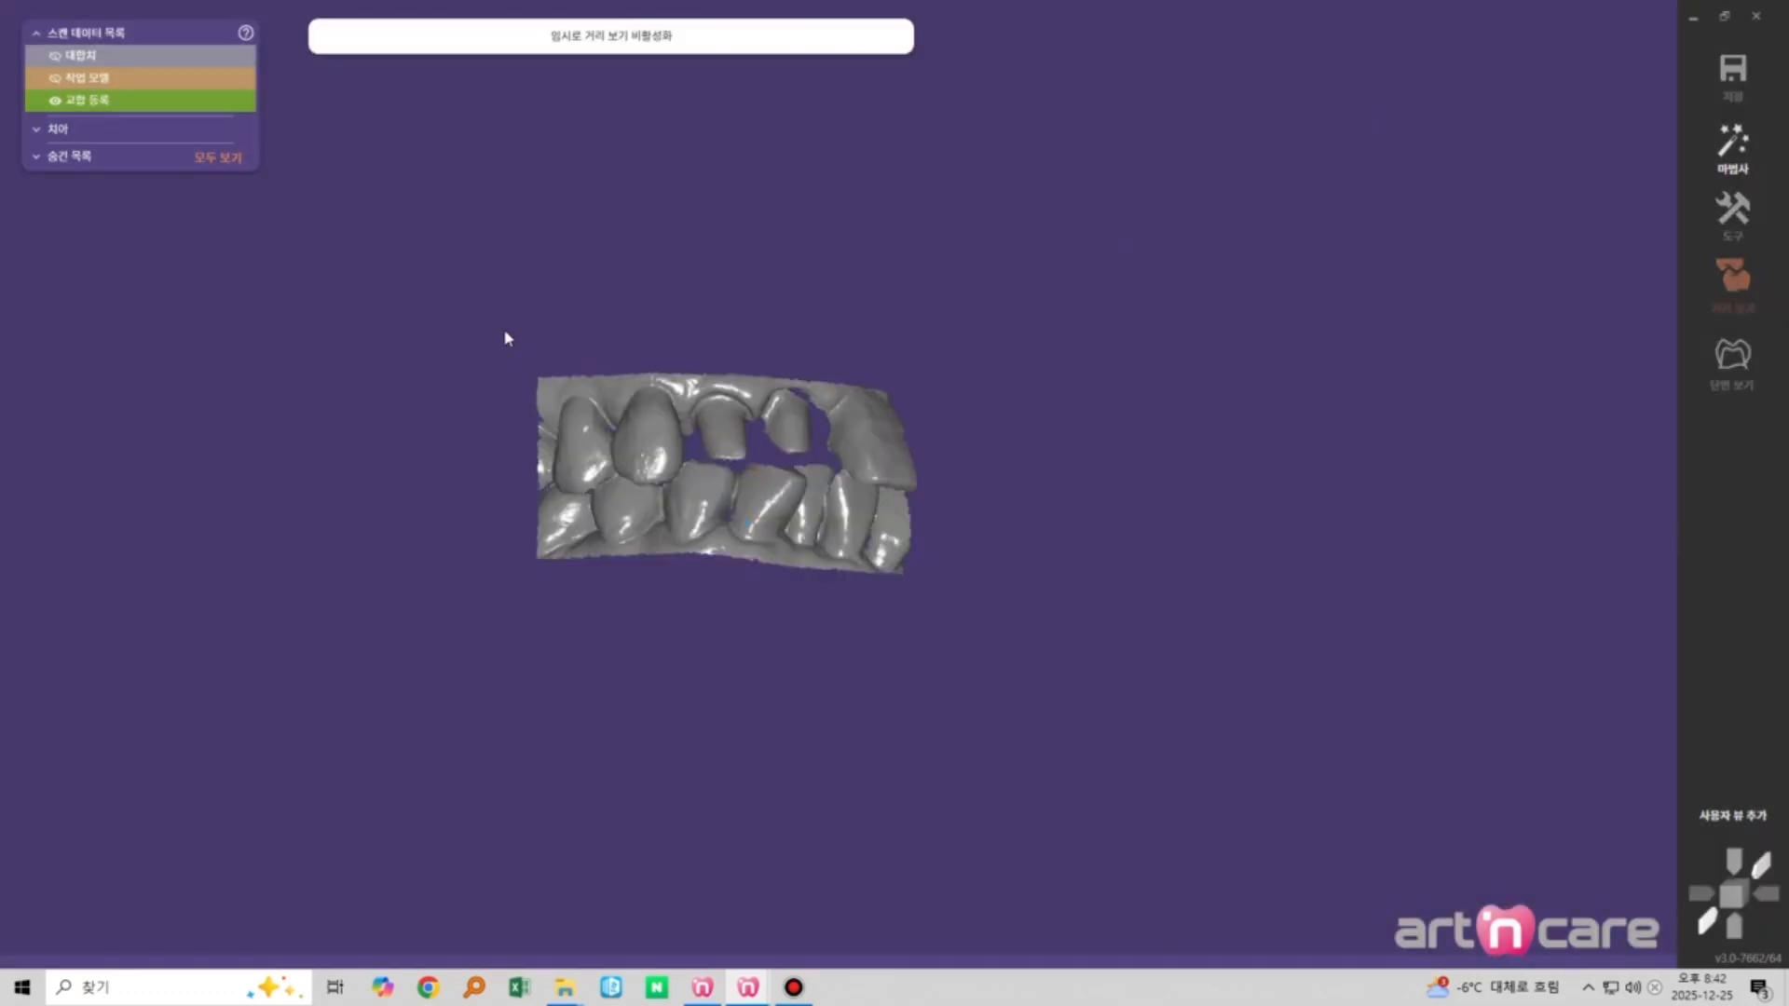
Register the antagonist to the trimmed bite scan with 악궁 등록, using one matching gum-line point pair at a lower front tooth
right_click_drag(975, 663, 967, 662)
middle_click_drag(966, 663, 1077, 653)
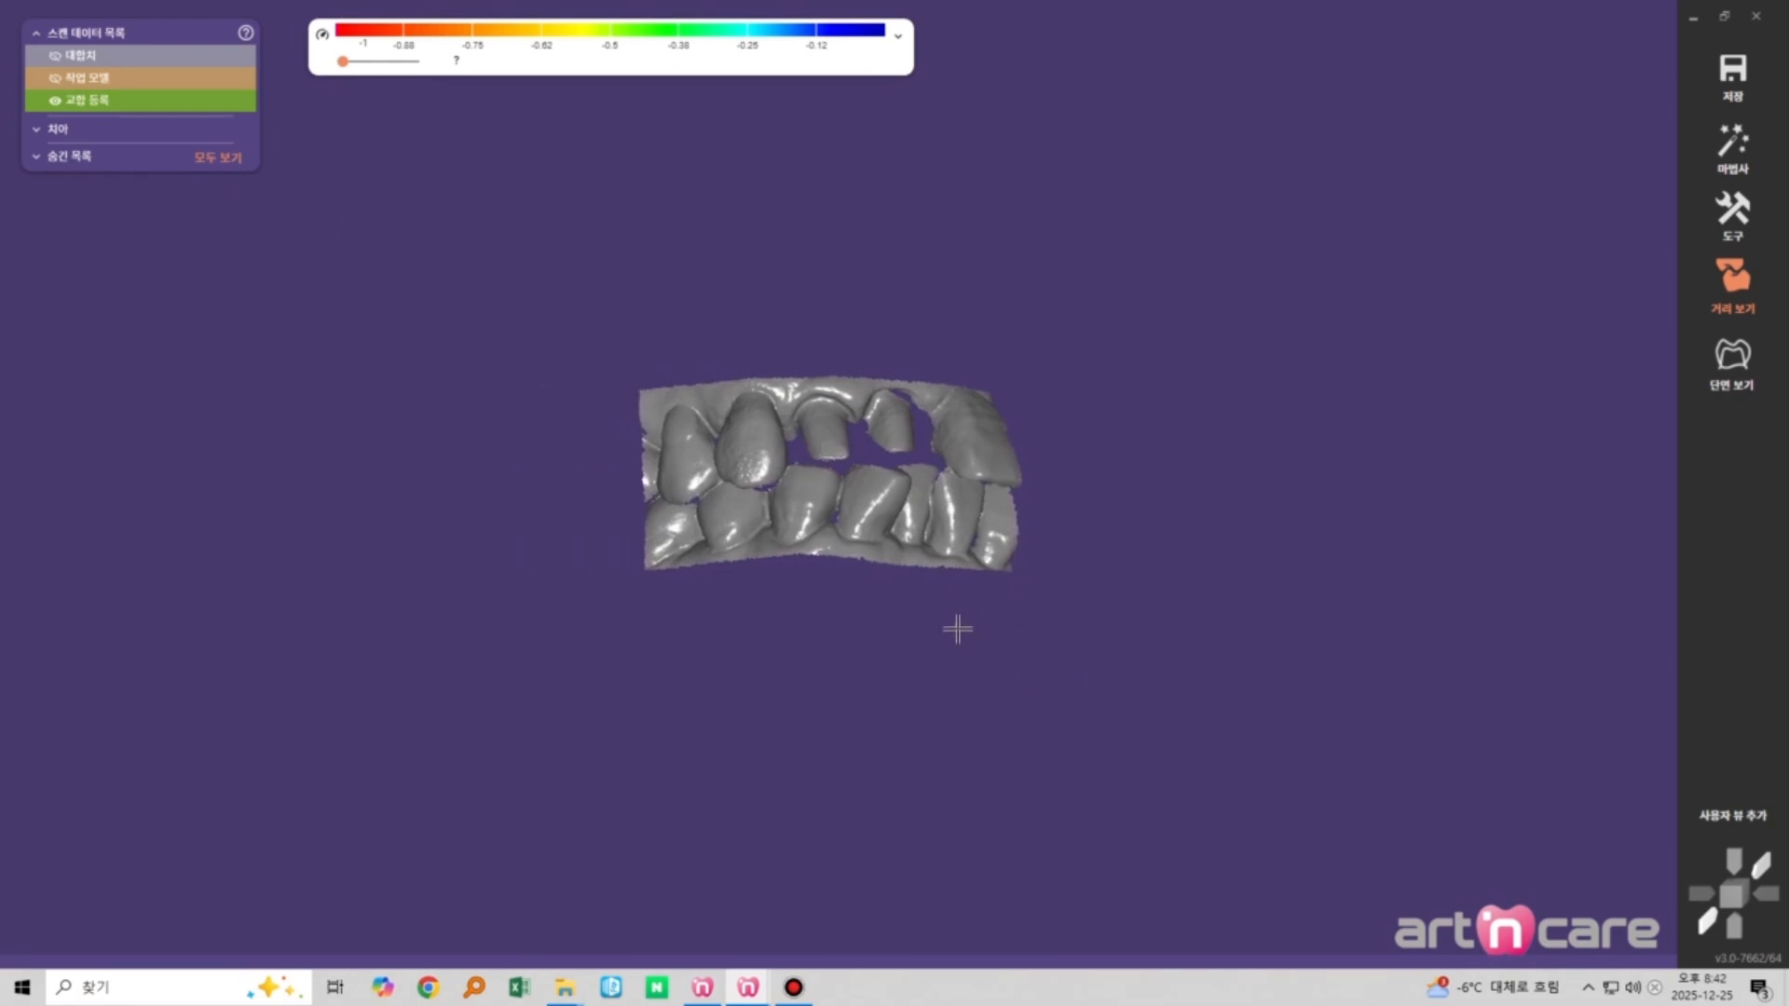
scroll(851, 556, "up", 3)
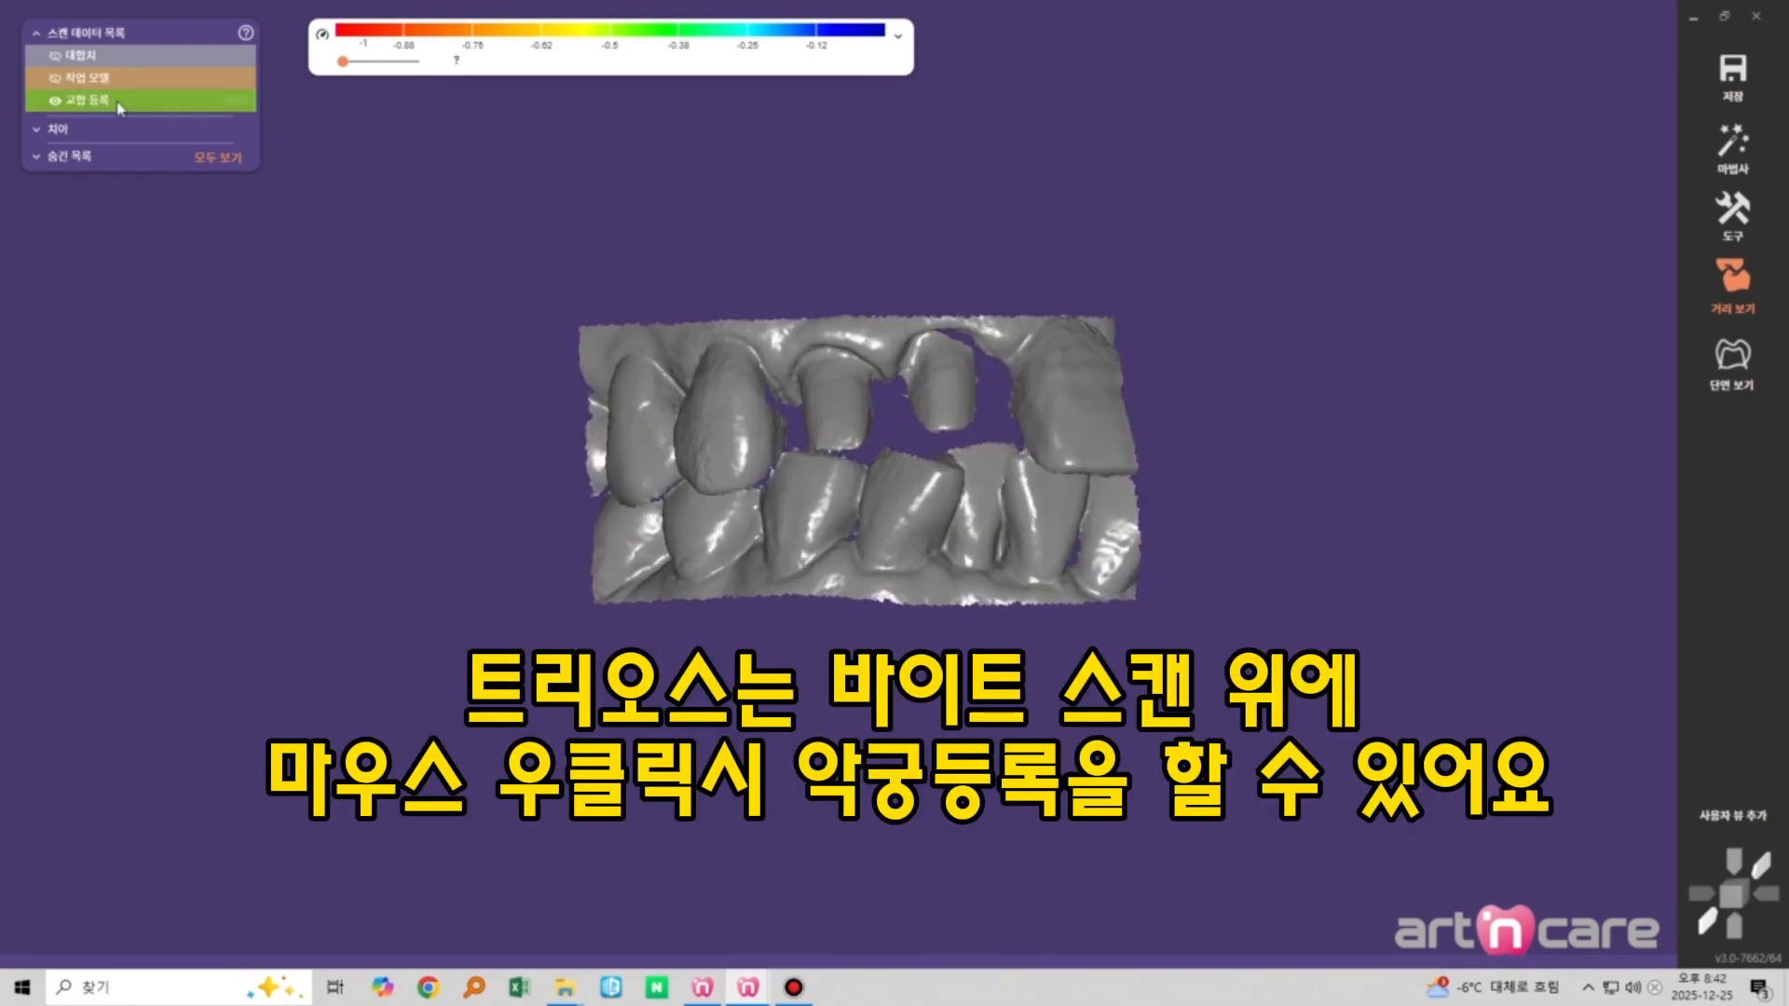
right_click_drag(861, 575, 714, 420)
right_click(714, 419)
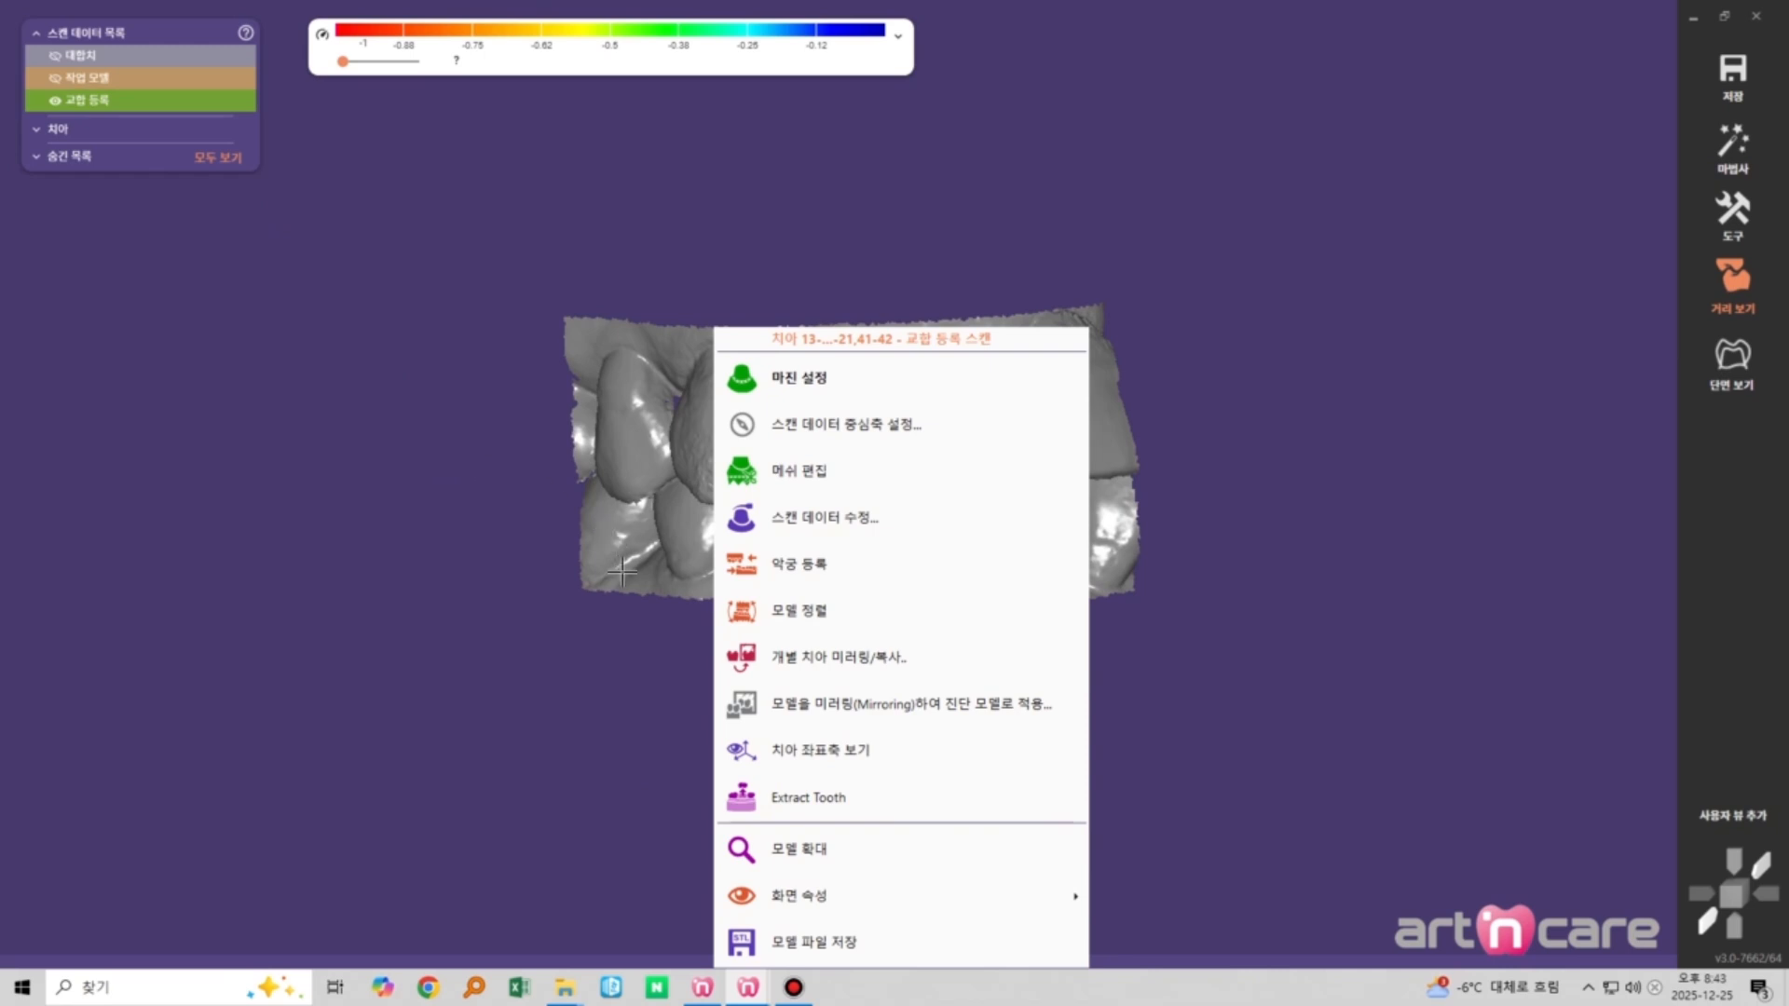
right_click(663, 627)
right_click(608, 494)
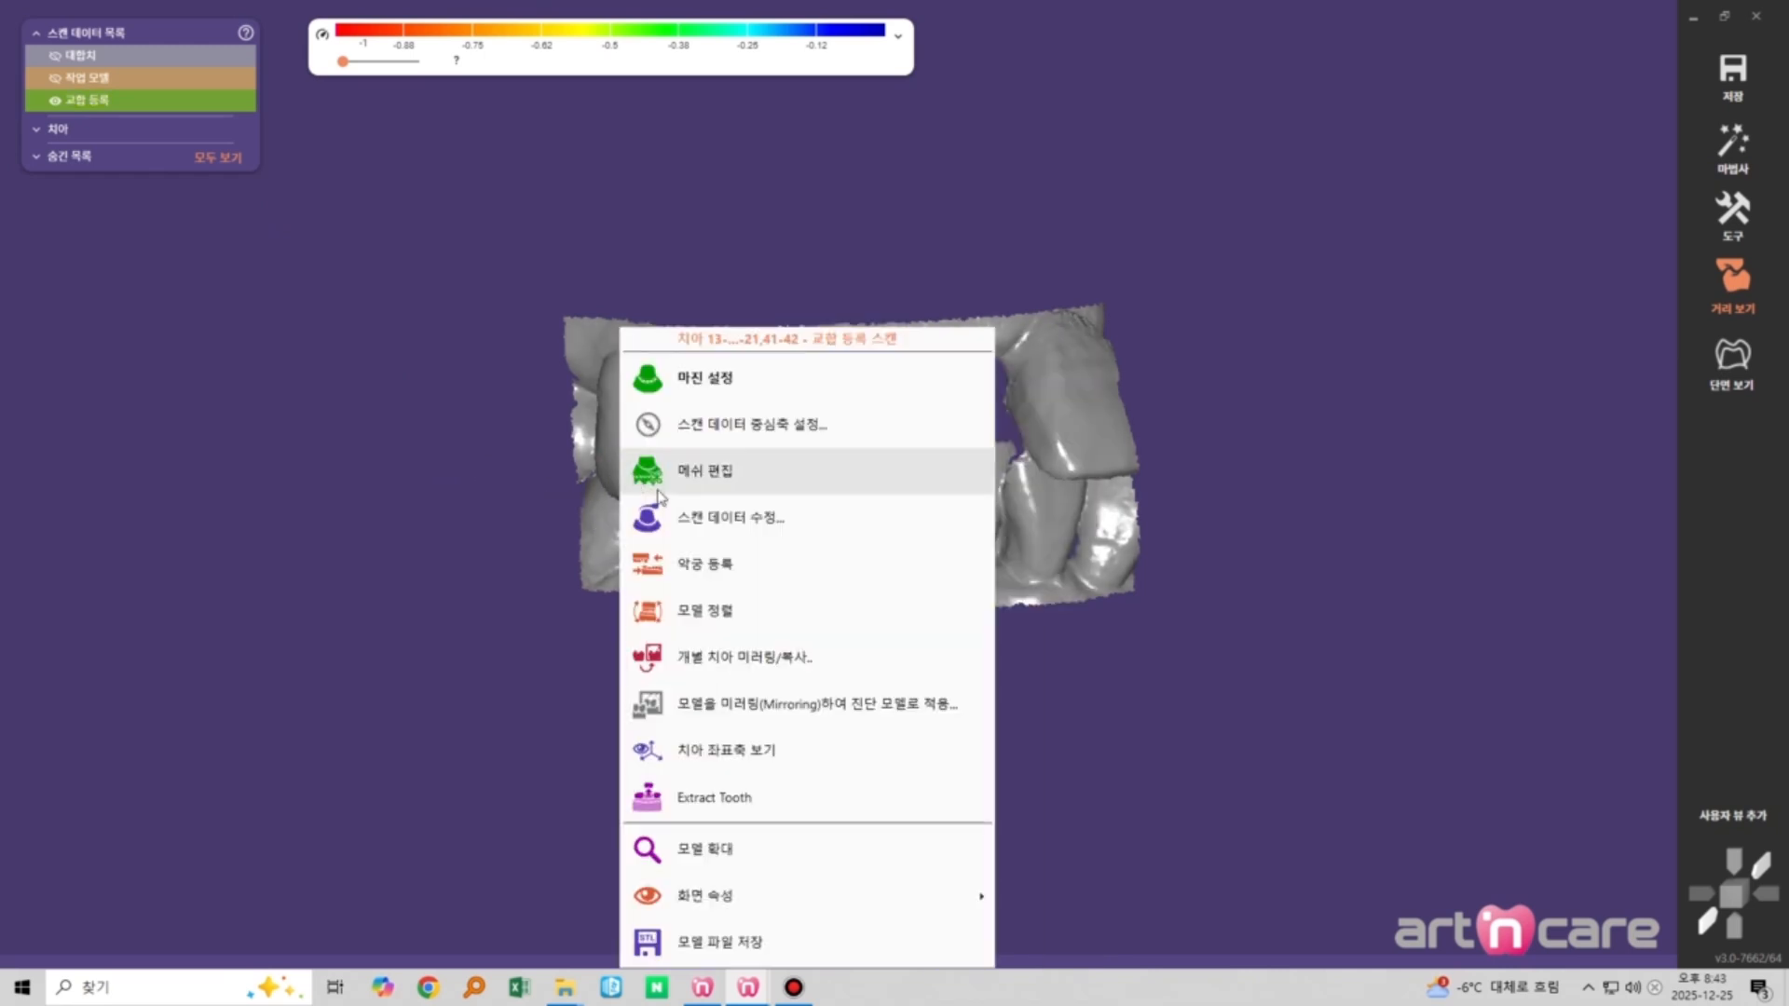
left_click(732, 565)
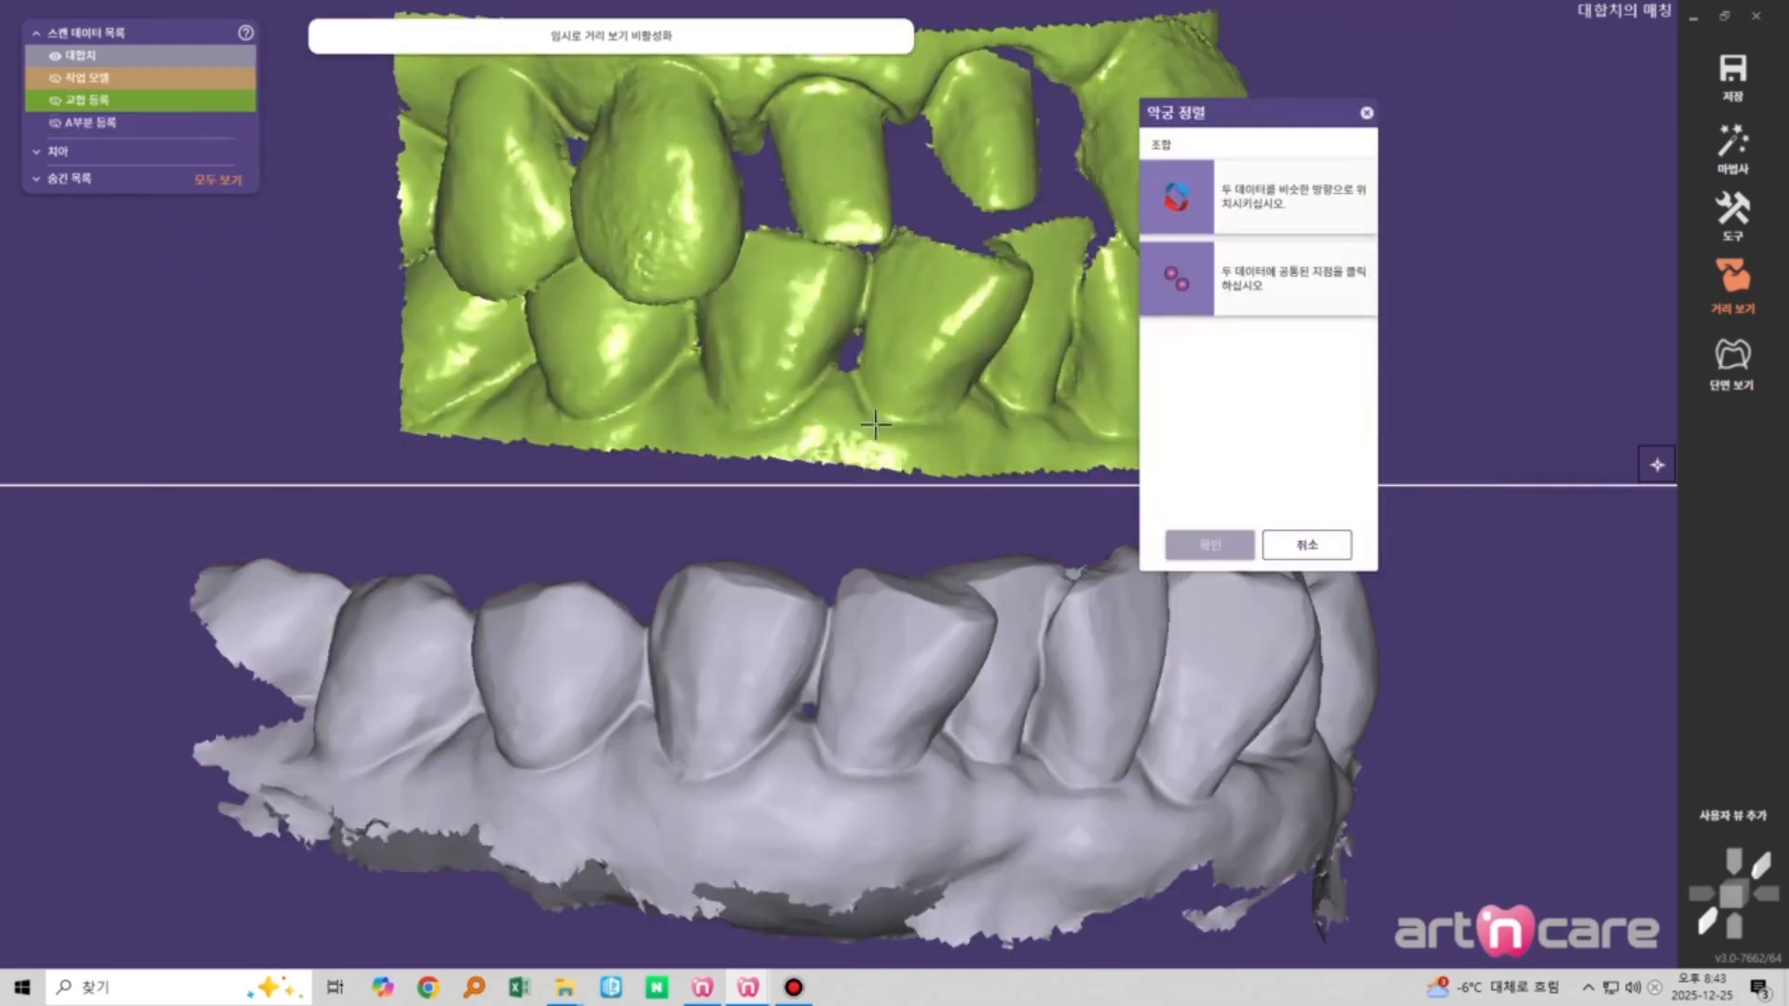
scroll(834, 333, "down", 4)
right_click_drag(922, 377, 933, 394)
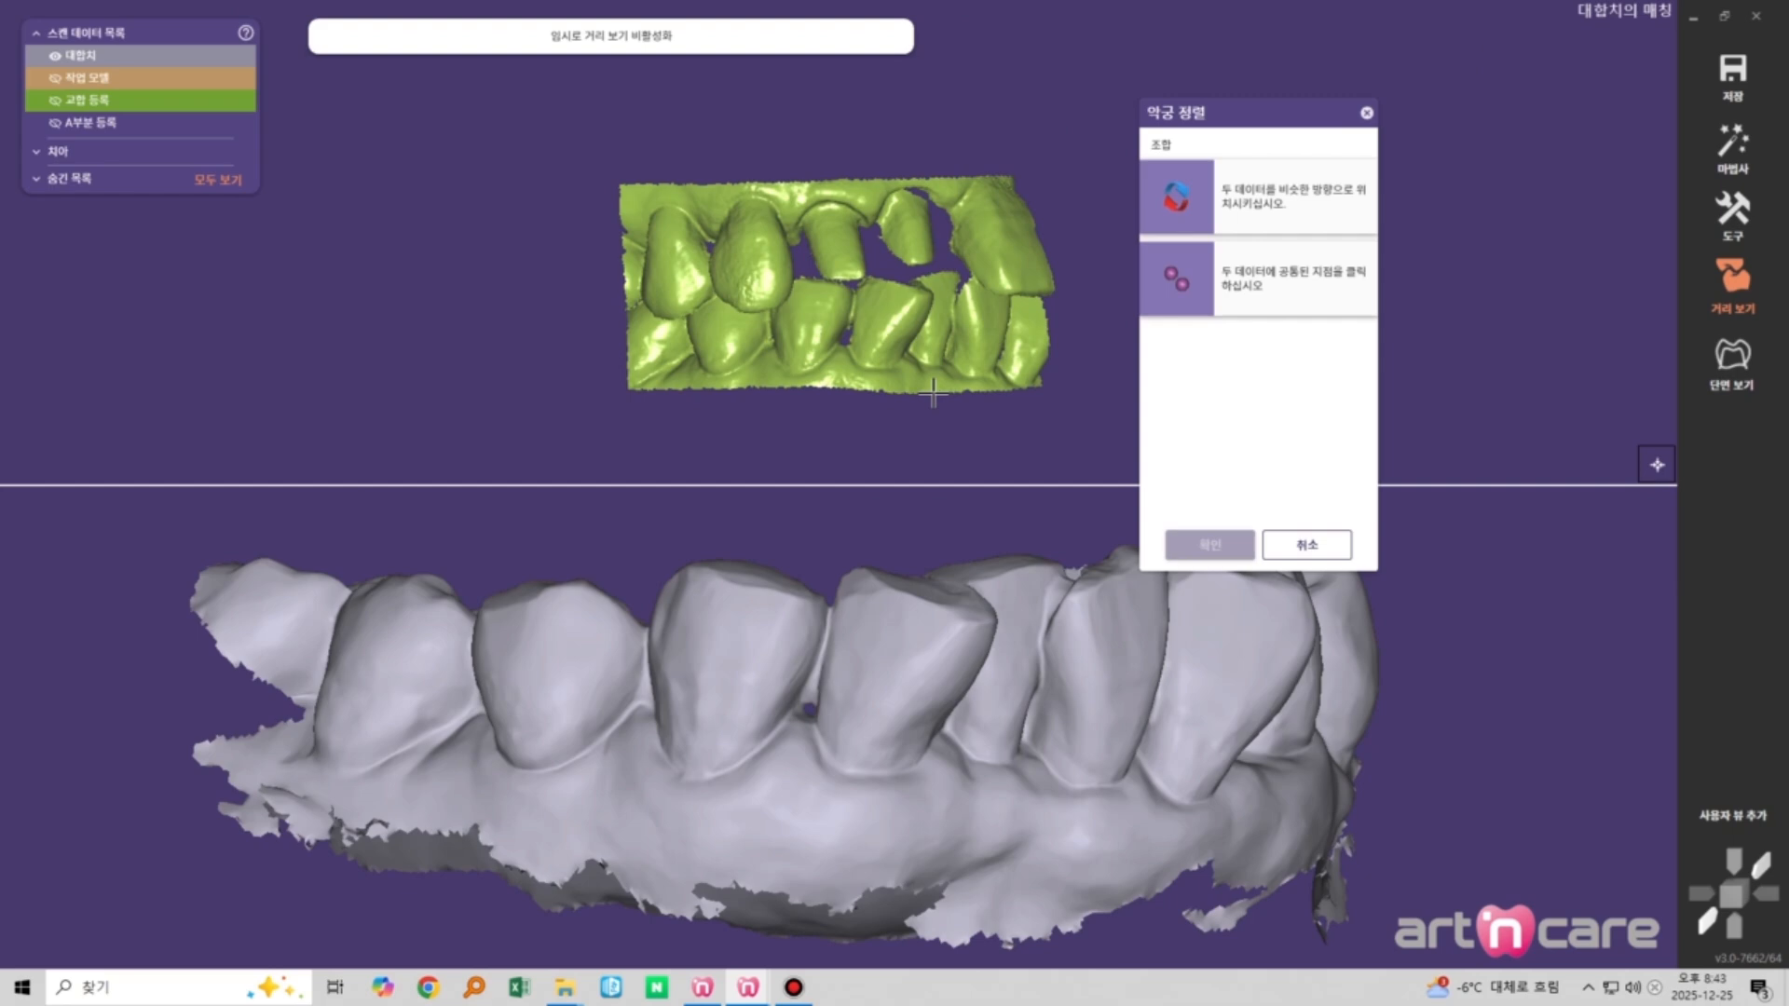
scroll(962, 490, "down", 2)
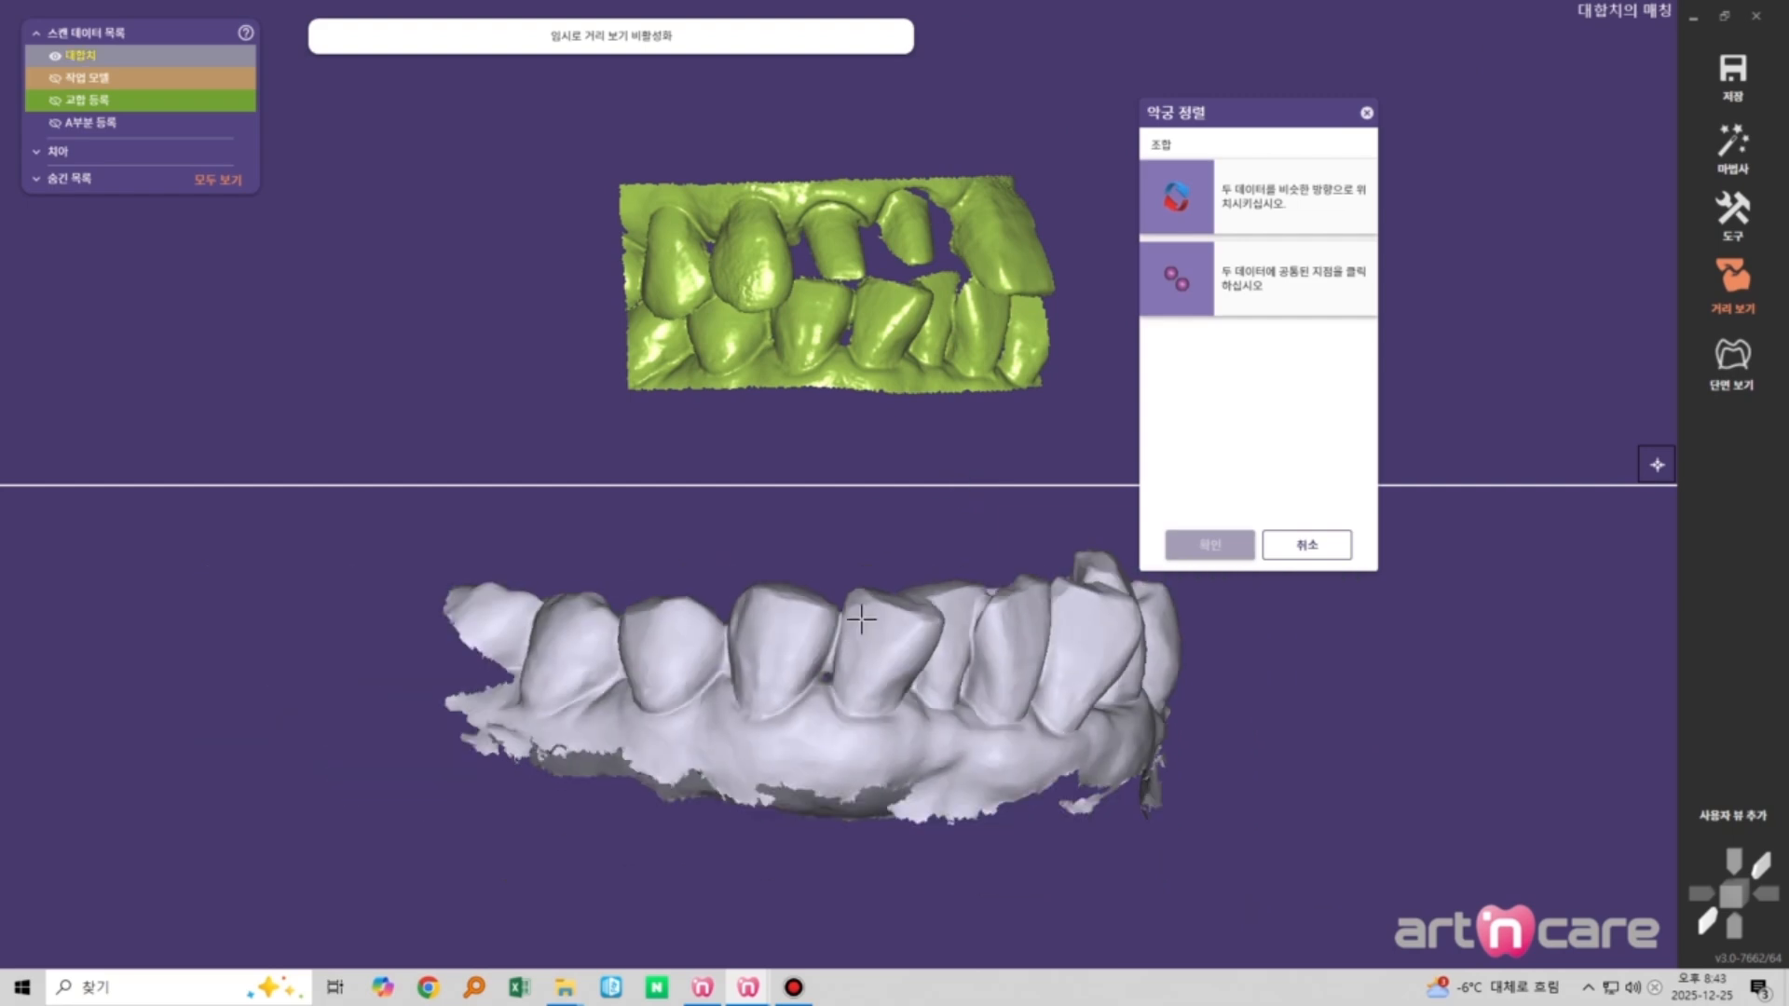
left_click(877, 366)
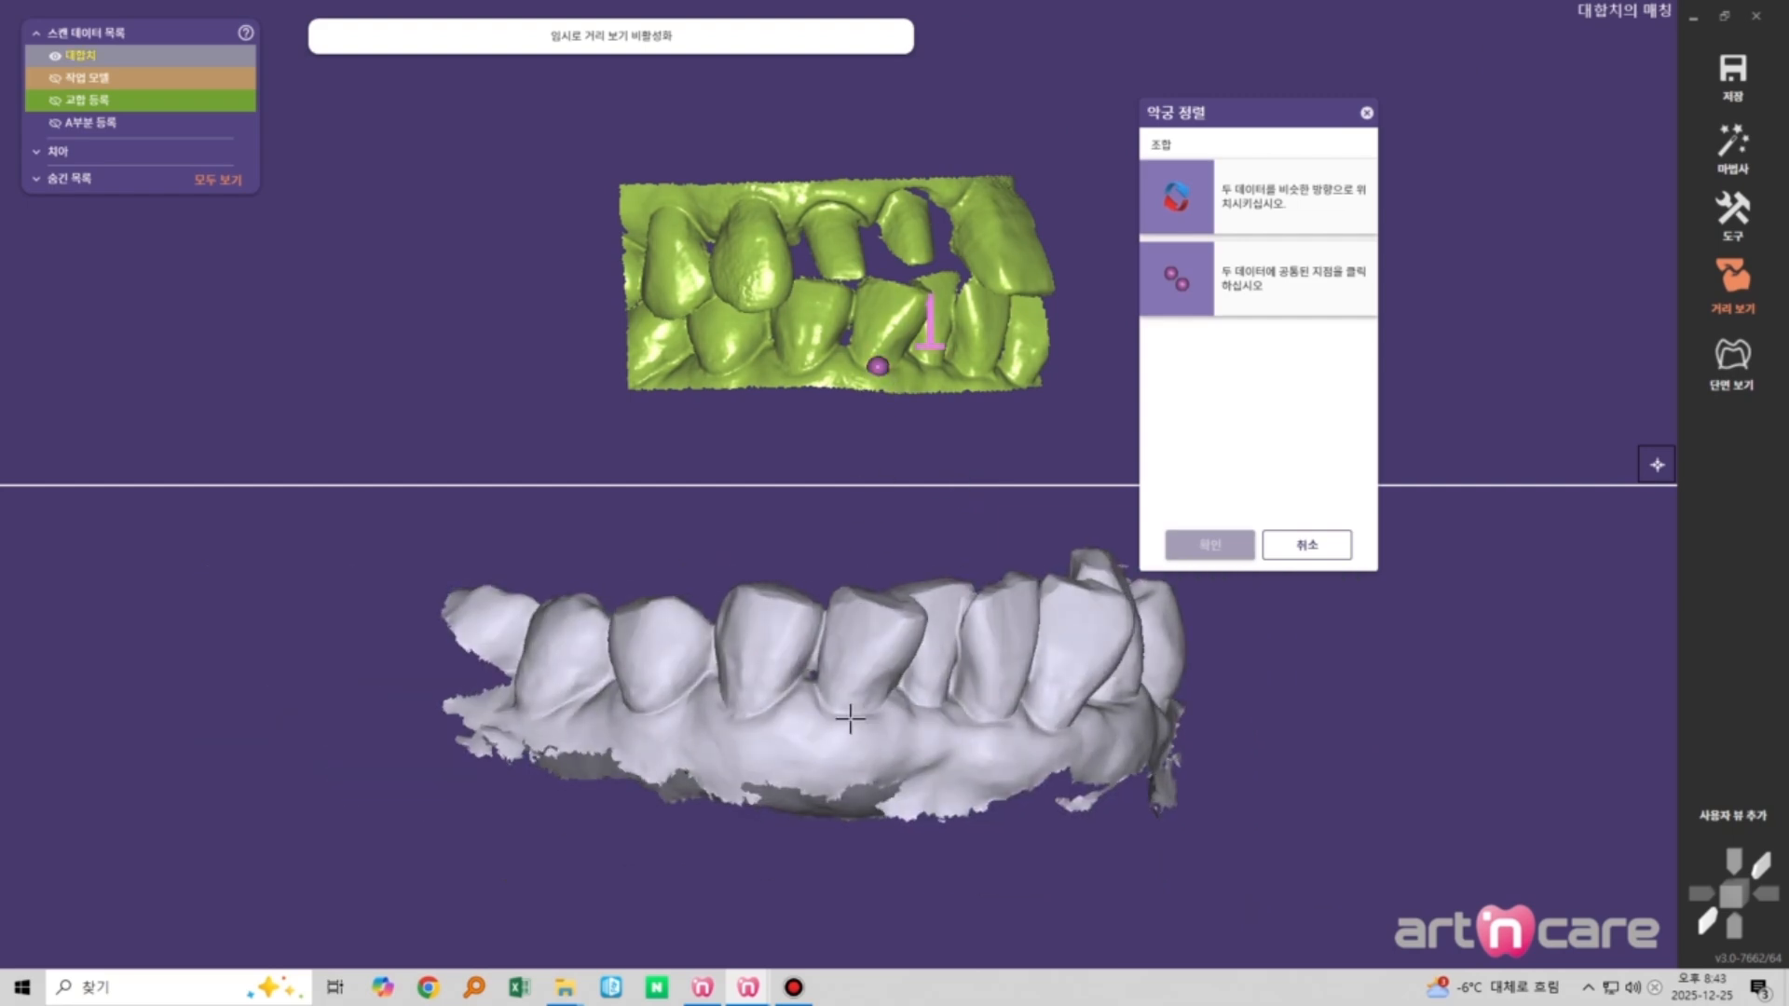
left_click(849, 718)
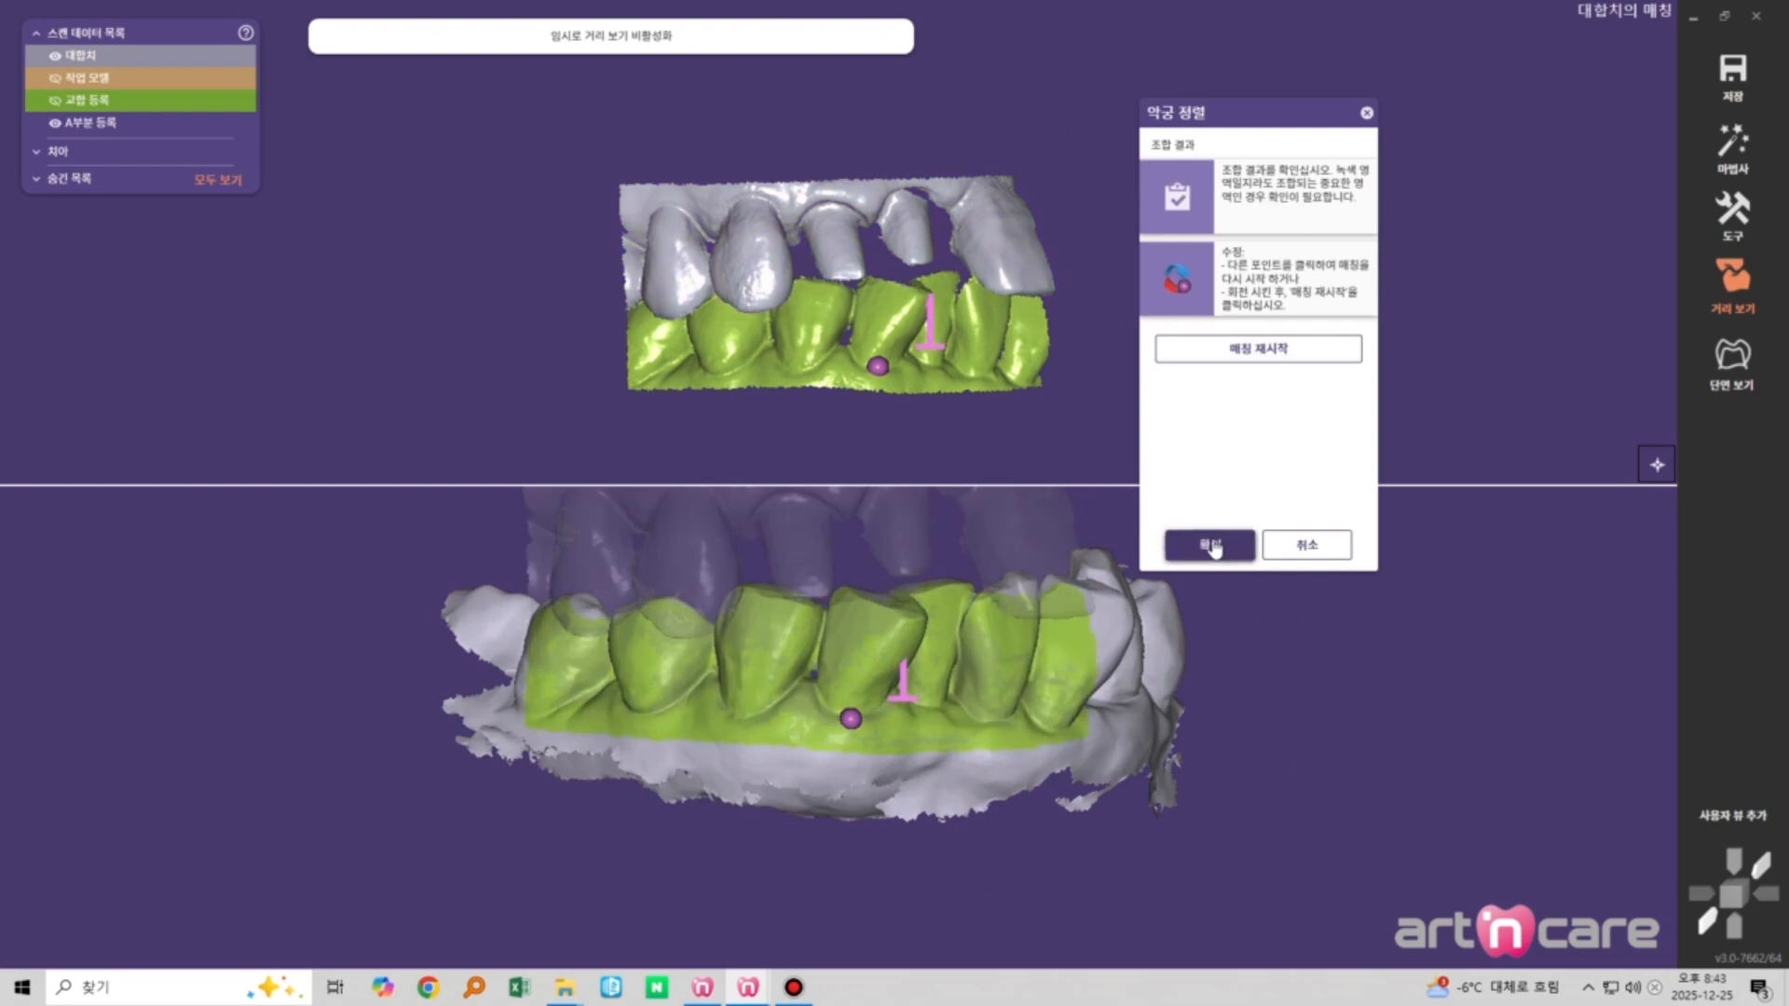
left_click(1210, 545)
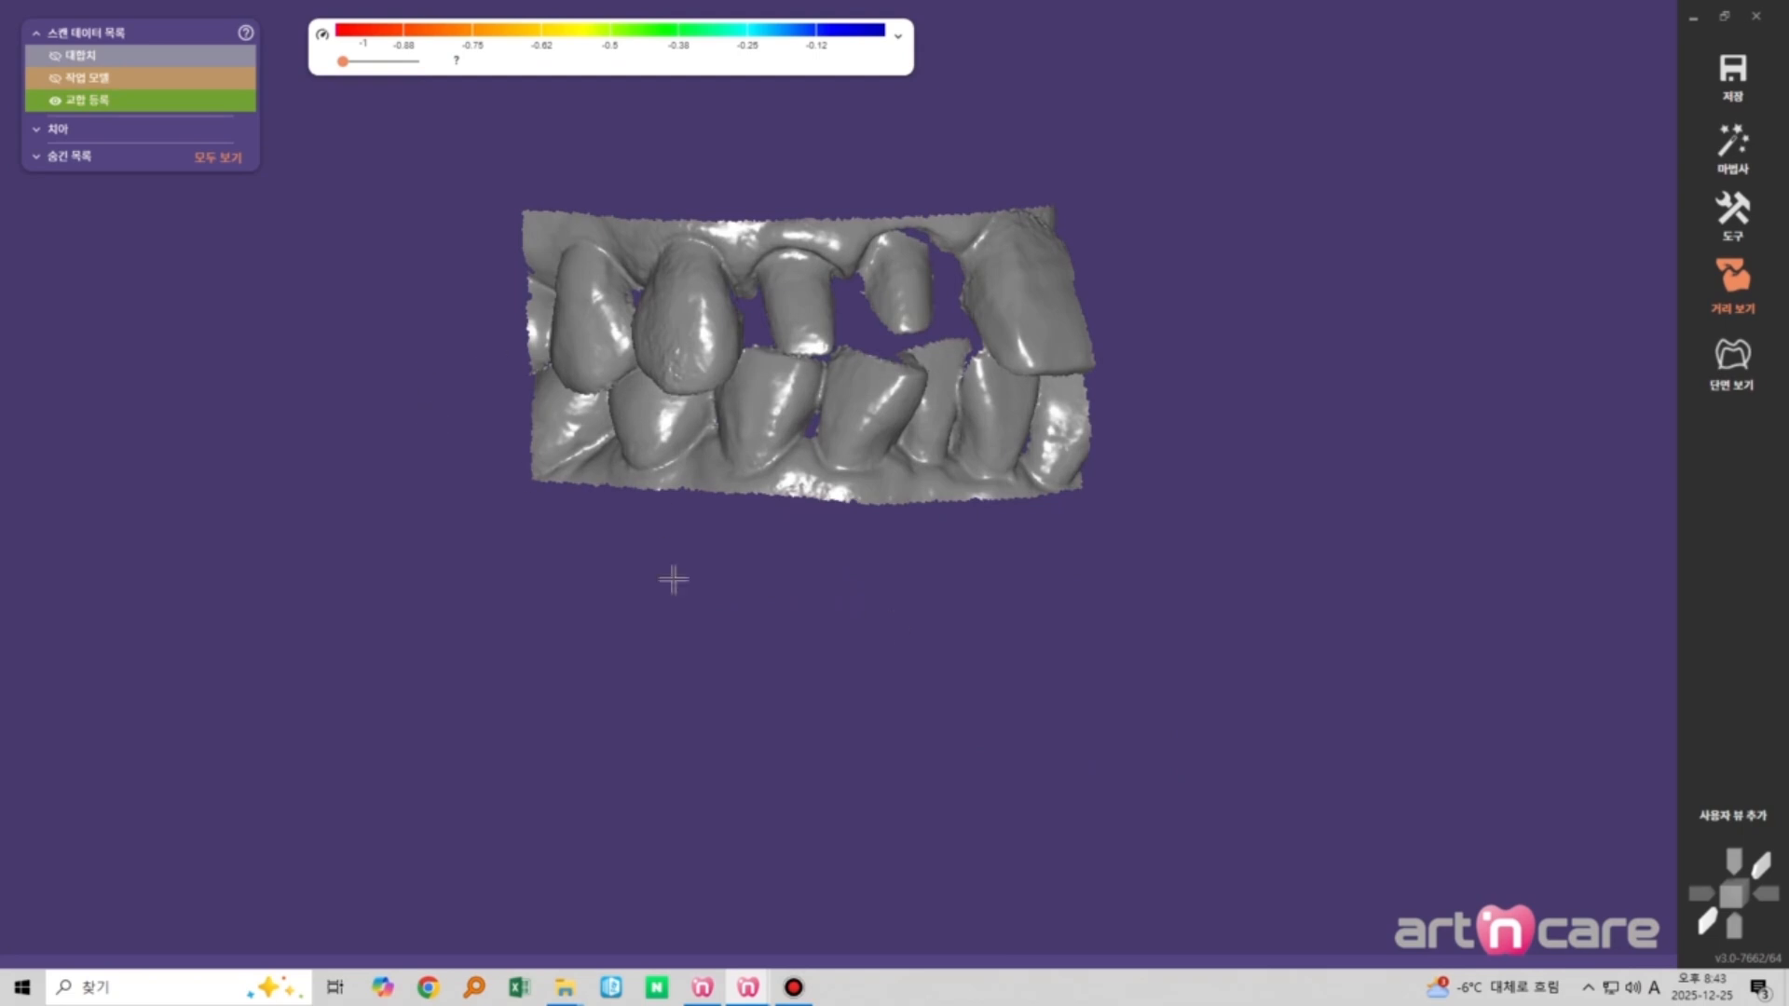
Register the working model to the bite scan with 악궁 등록, matching a gum-line point at the prepared upper incisor
right_click(1041, 333)
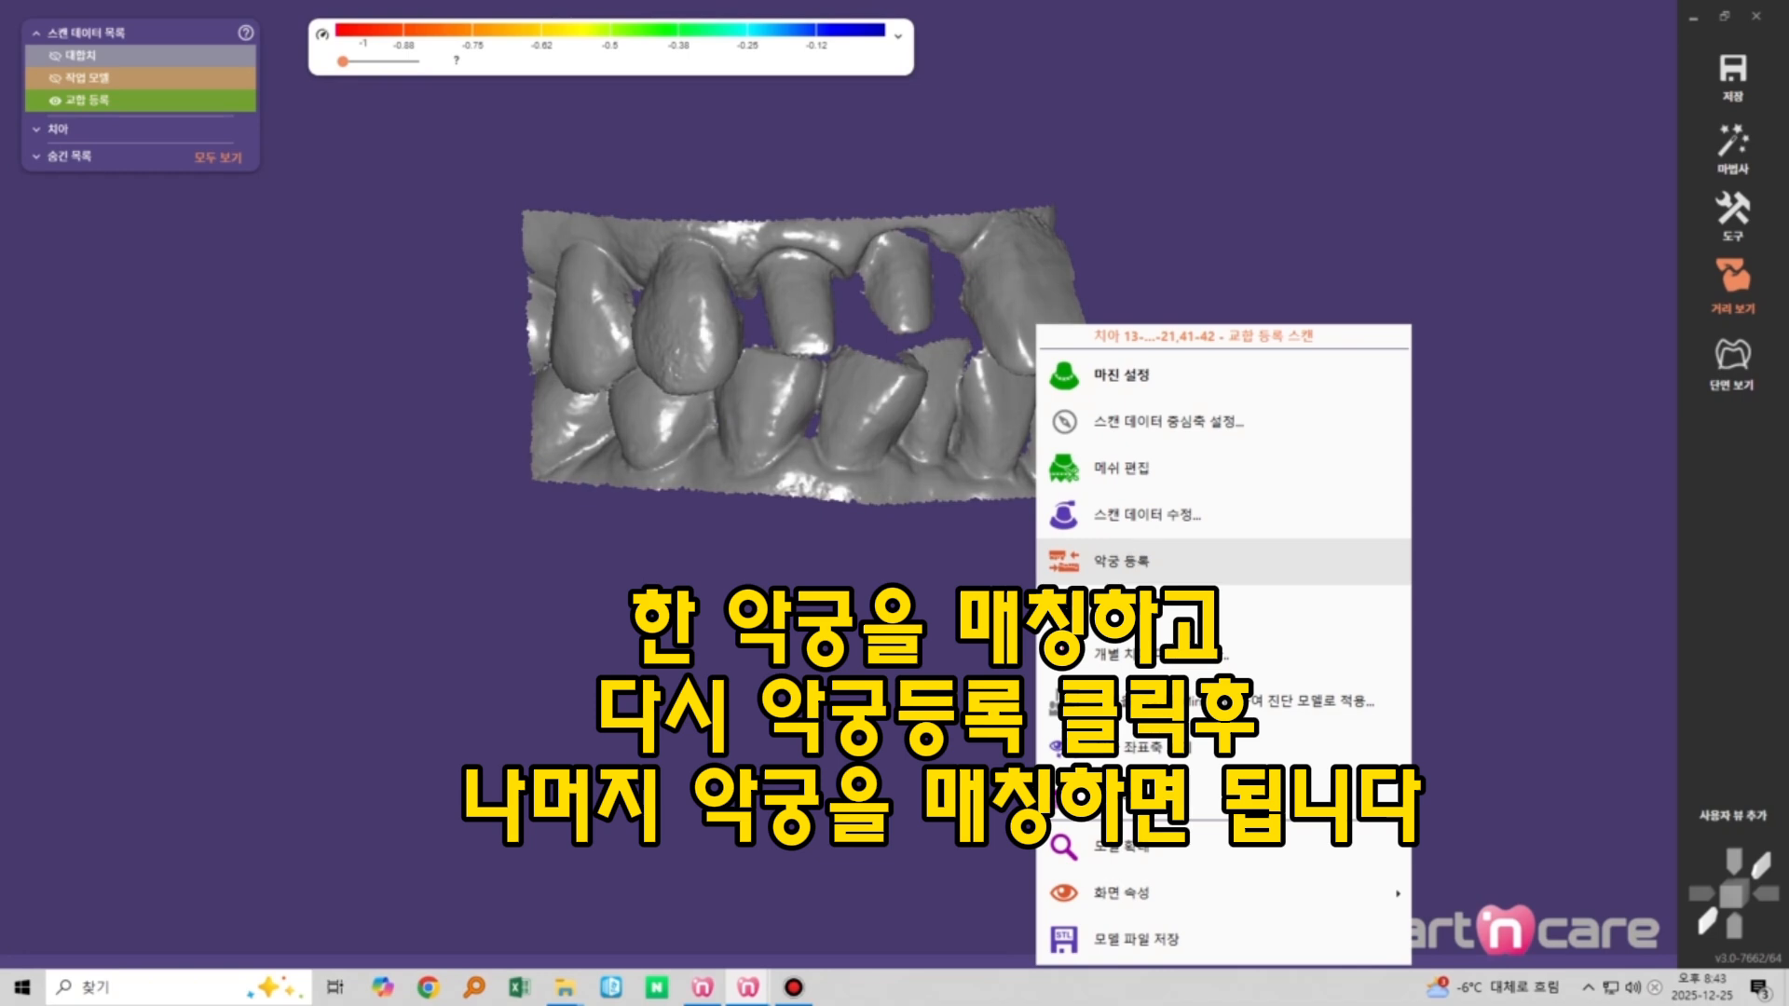
left_click(1149, 568)
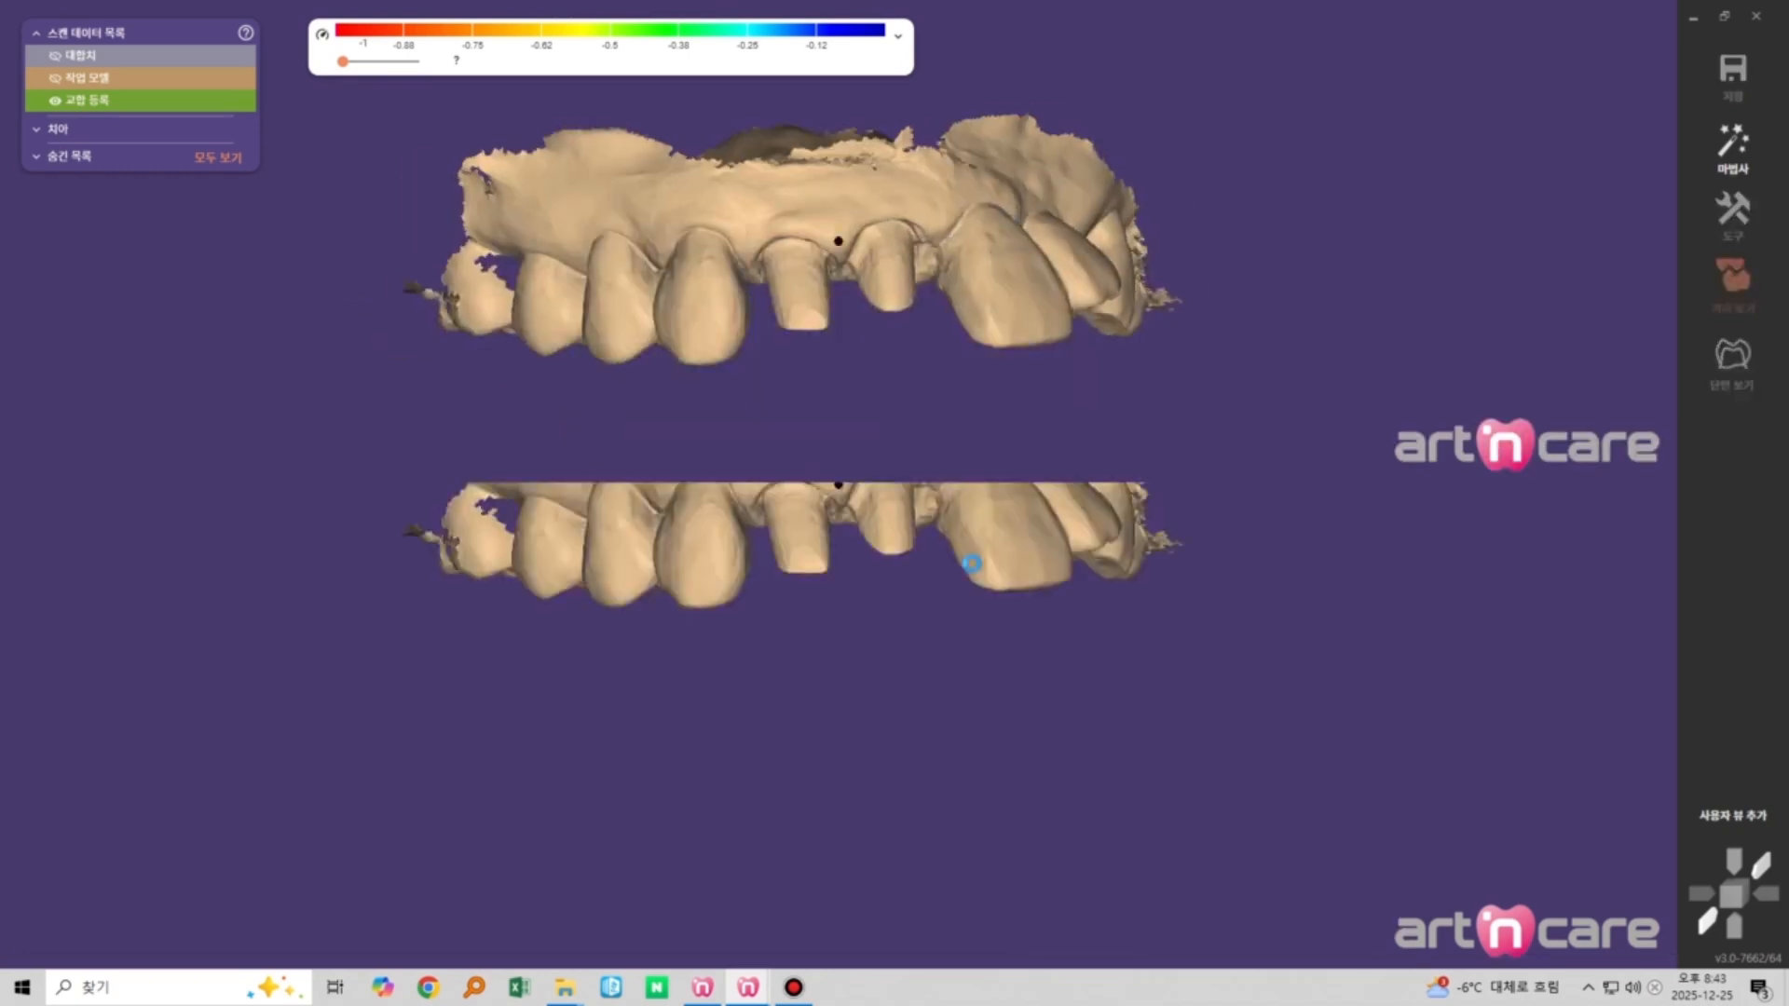
right_click_drag(931, 331, 934, 356)
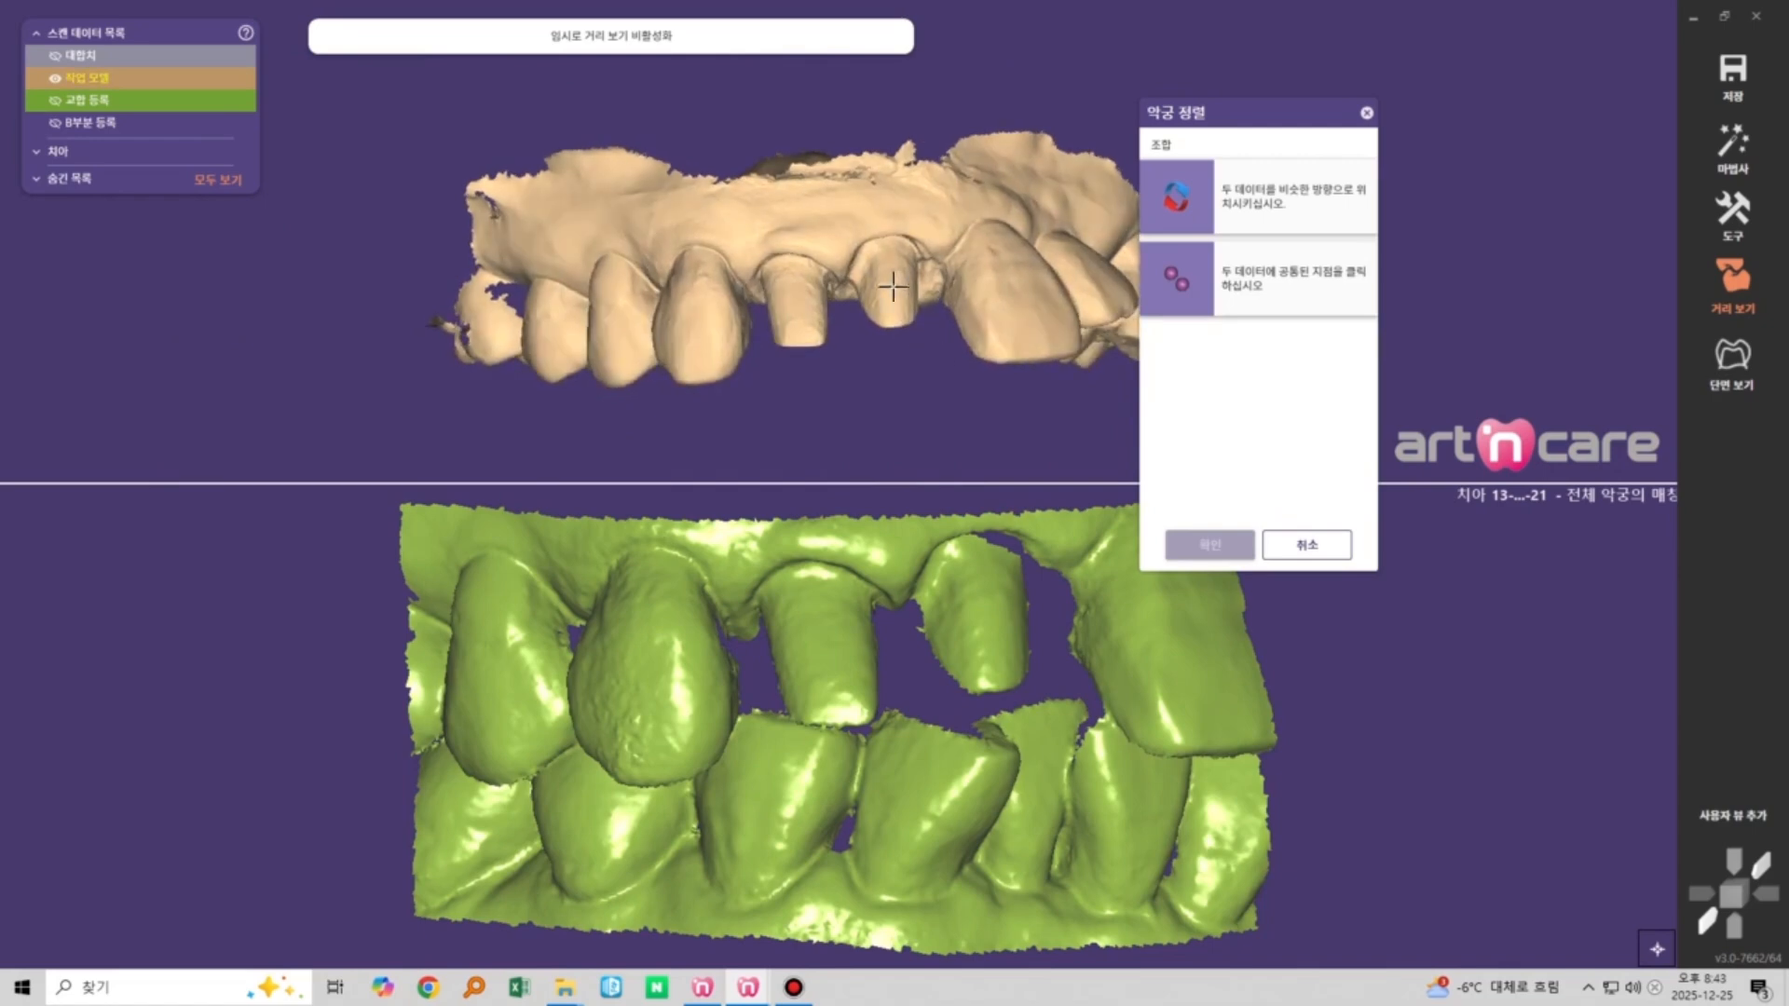
left_click(887, 241)
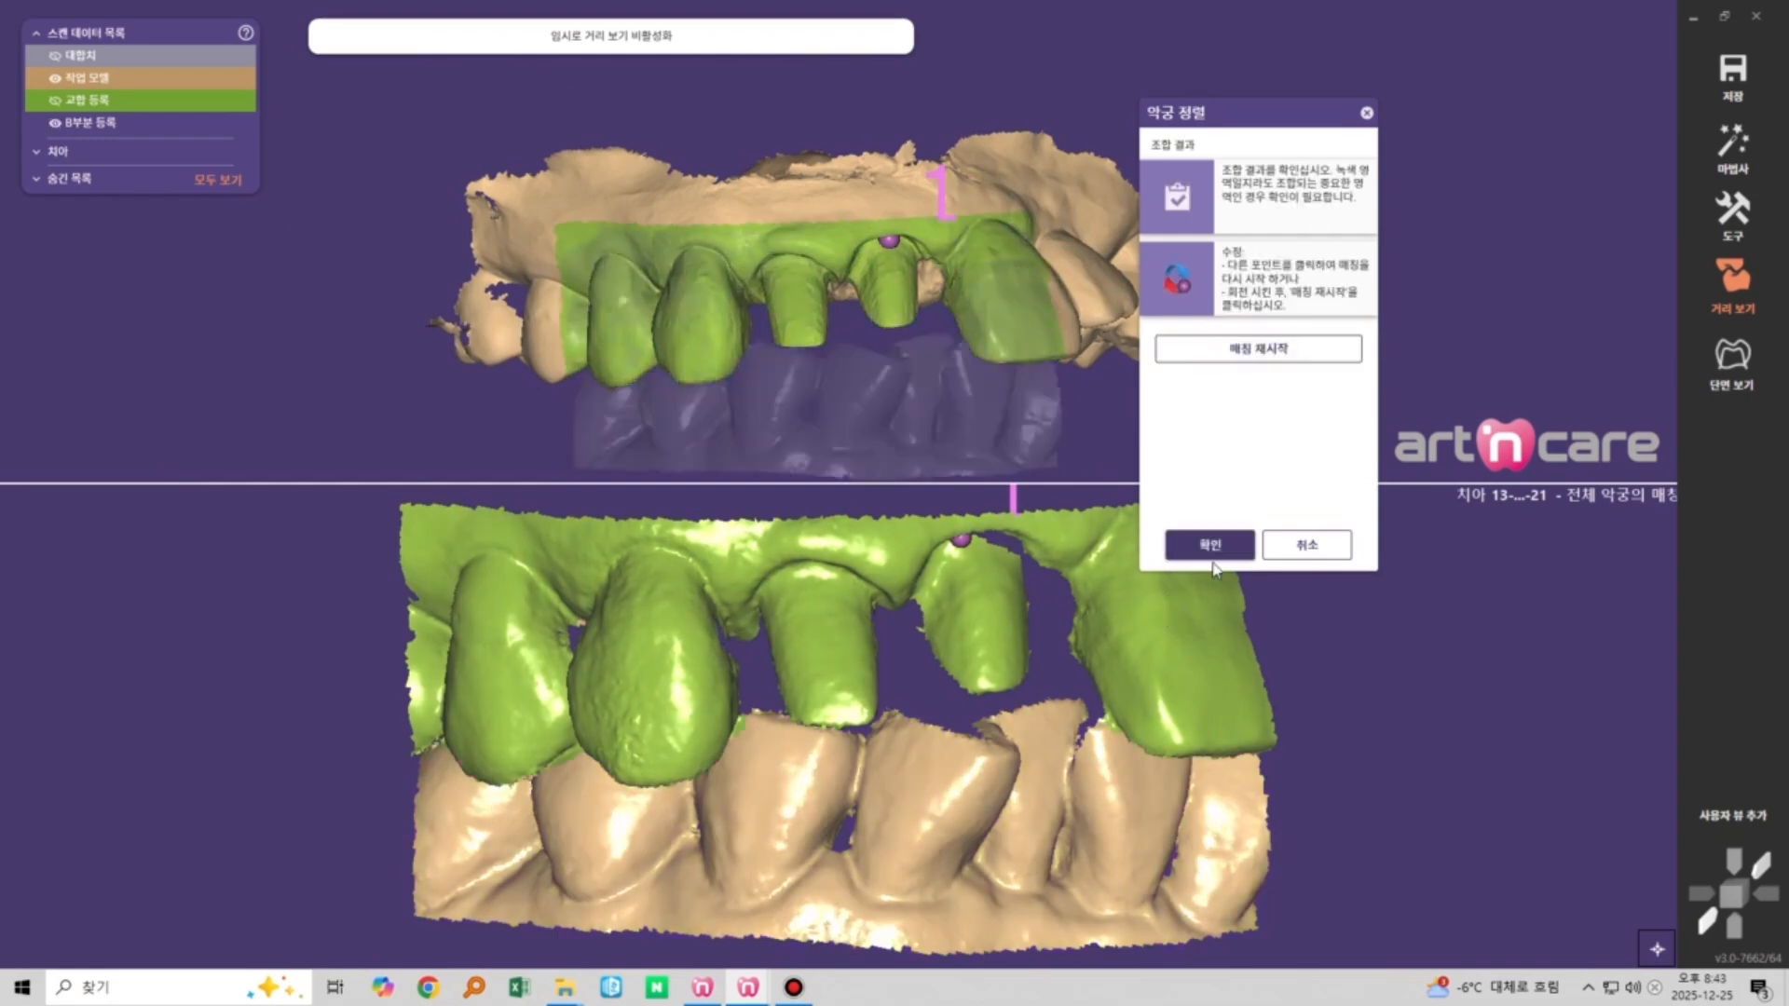
left_click(1196, 548)
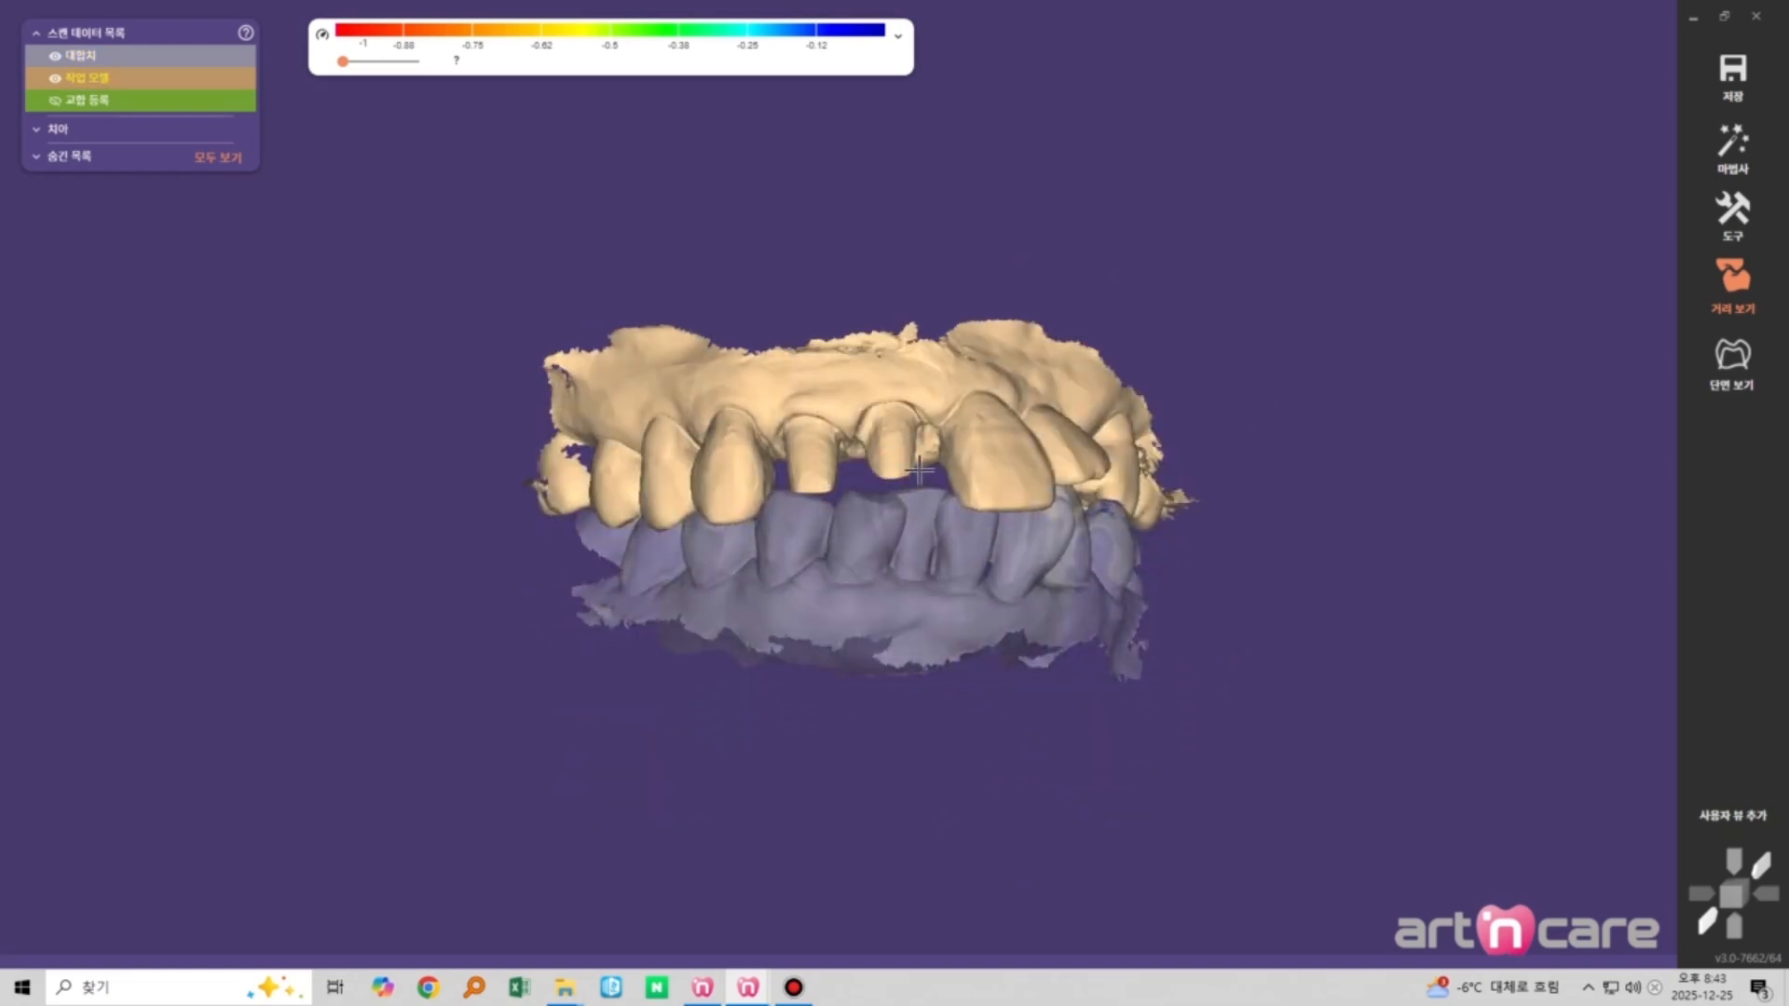
Open the 메쉬 파일 추가/제거 tool for the current jaw scans
left_click_drag(919, 471, 786, 280)
scroll(807, 284, "up", 3)
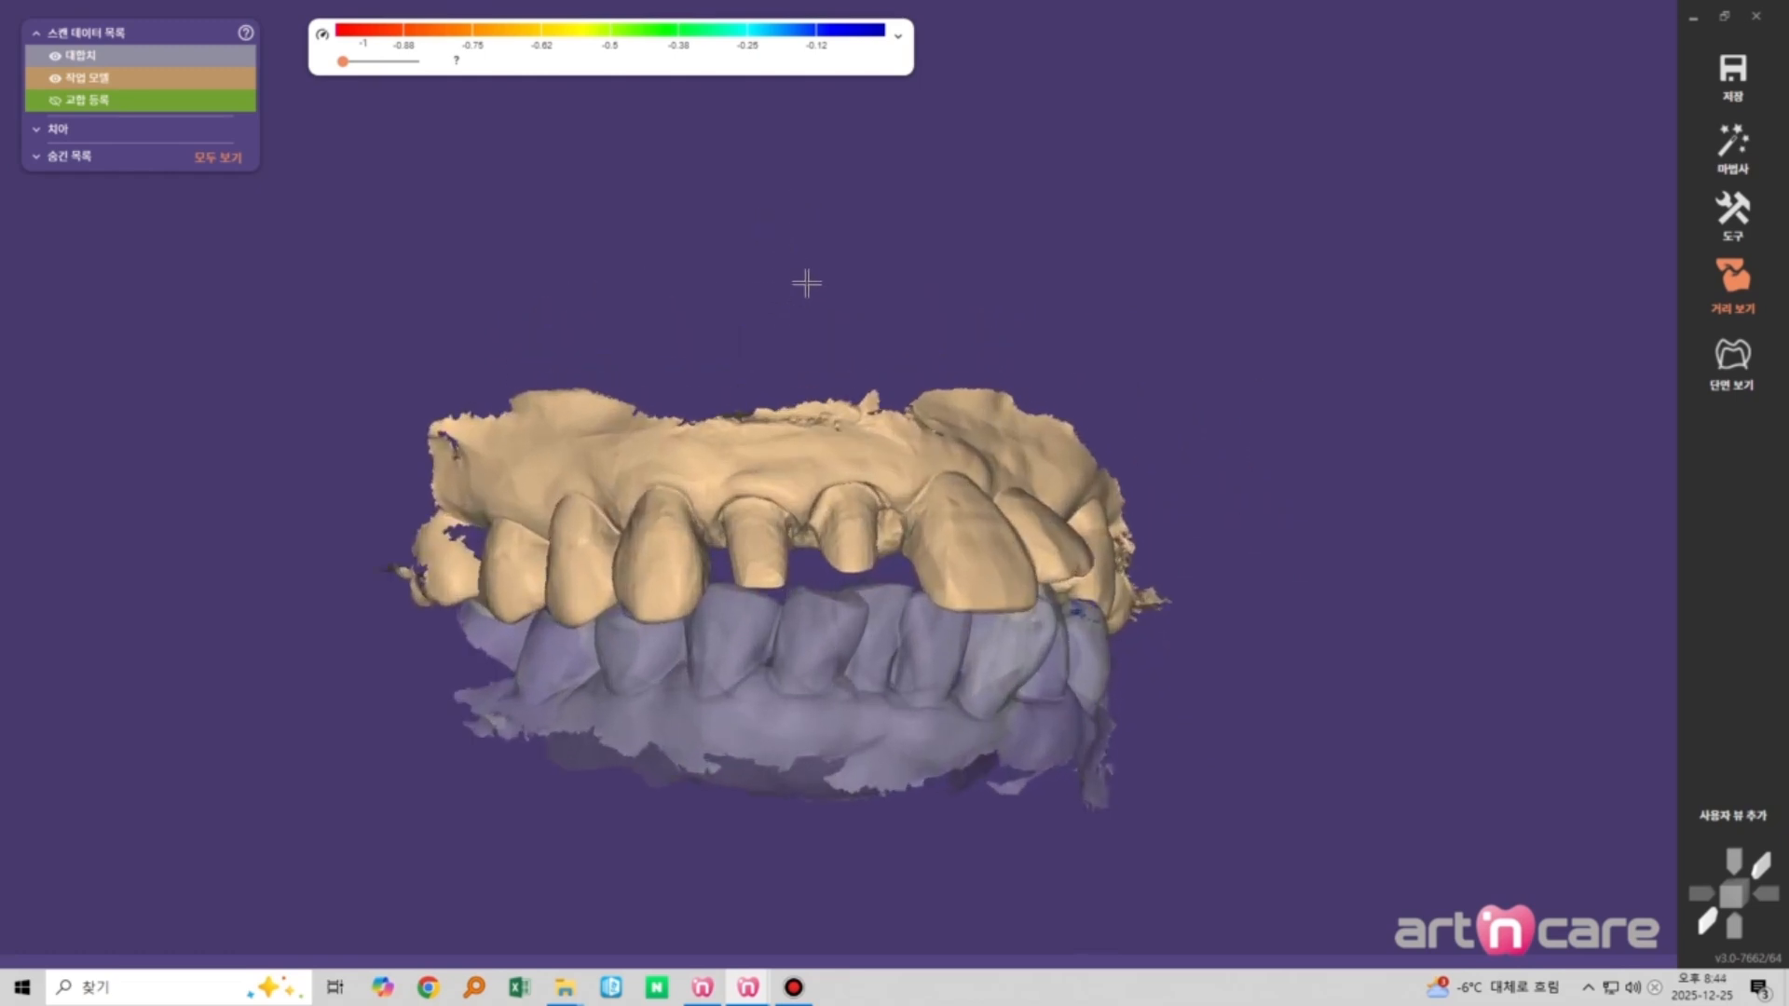
scroll(807, 284, "down", 3)
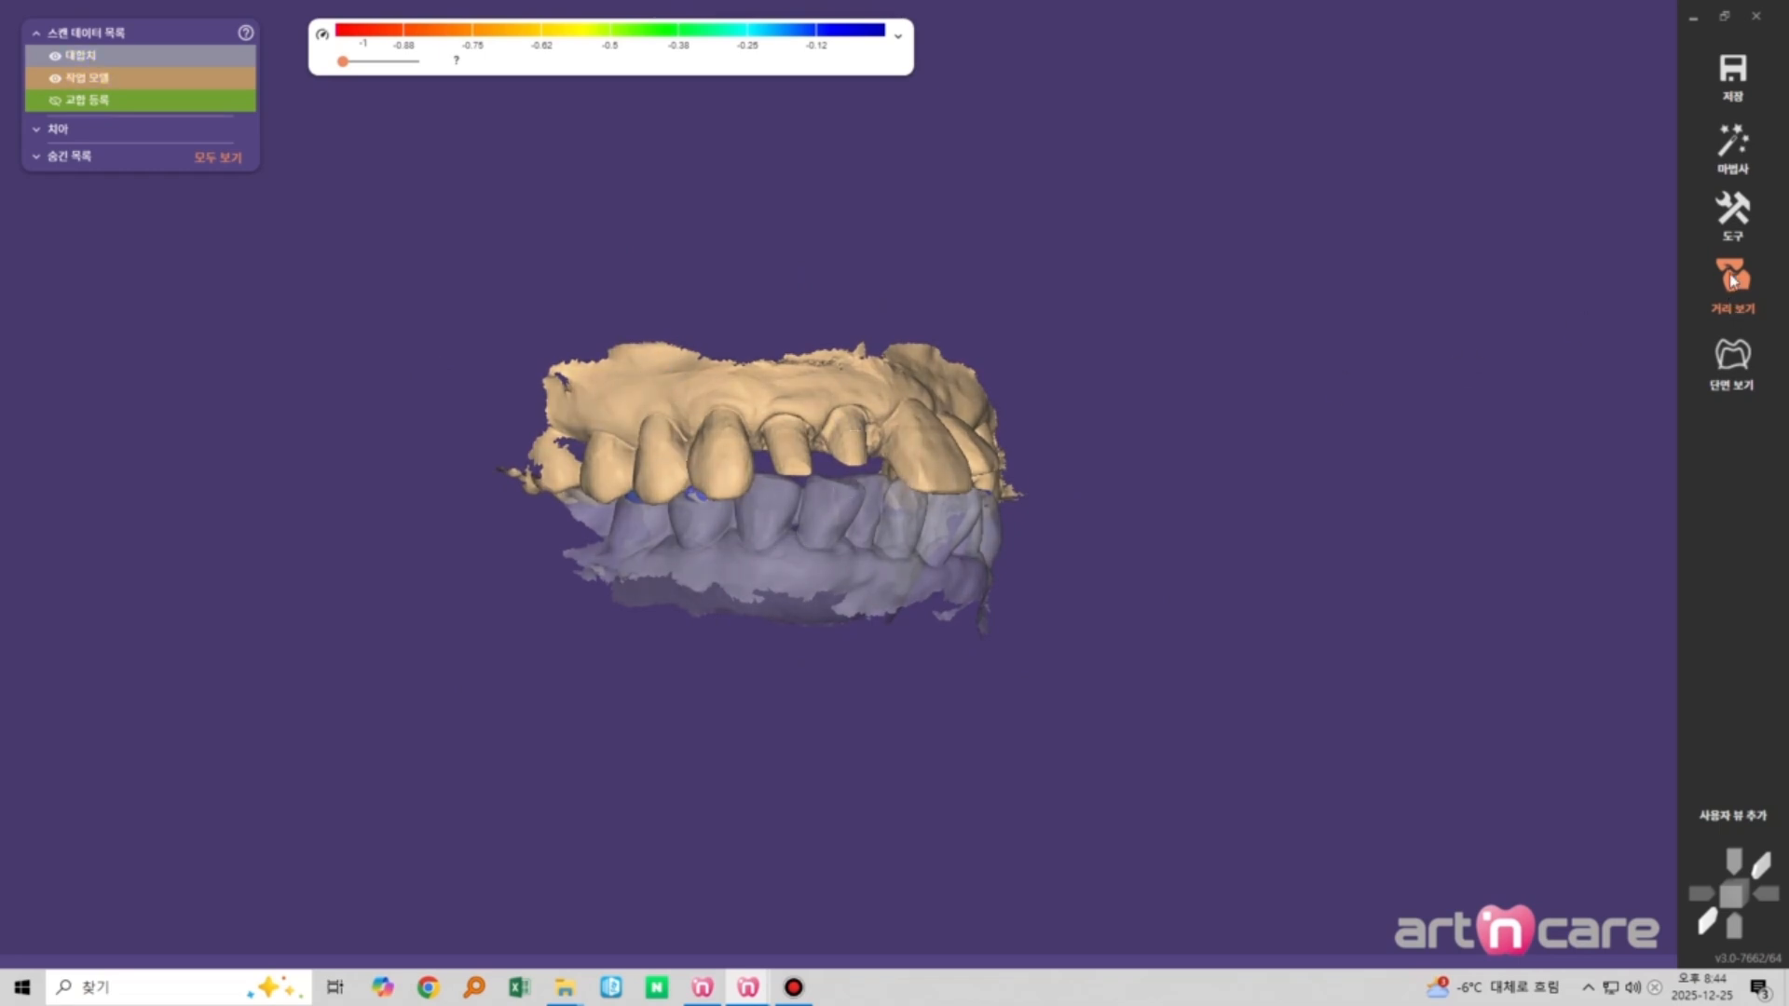
left_click(1729, 222)
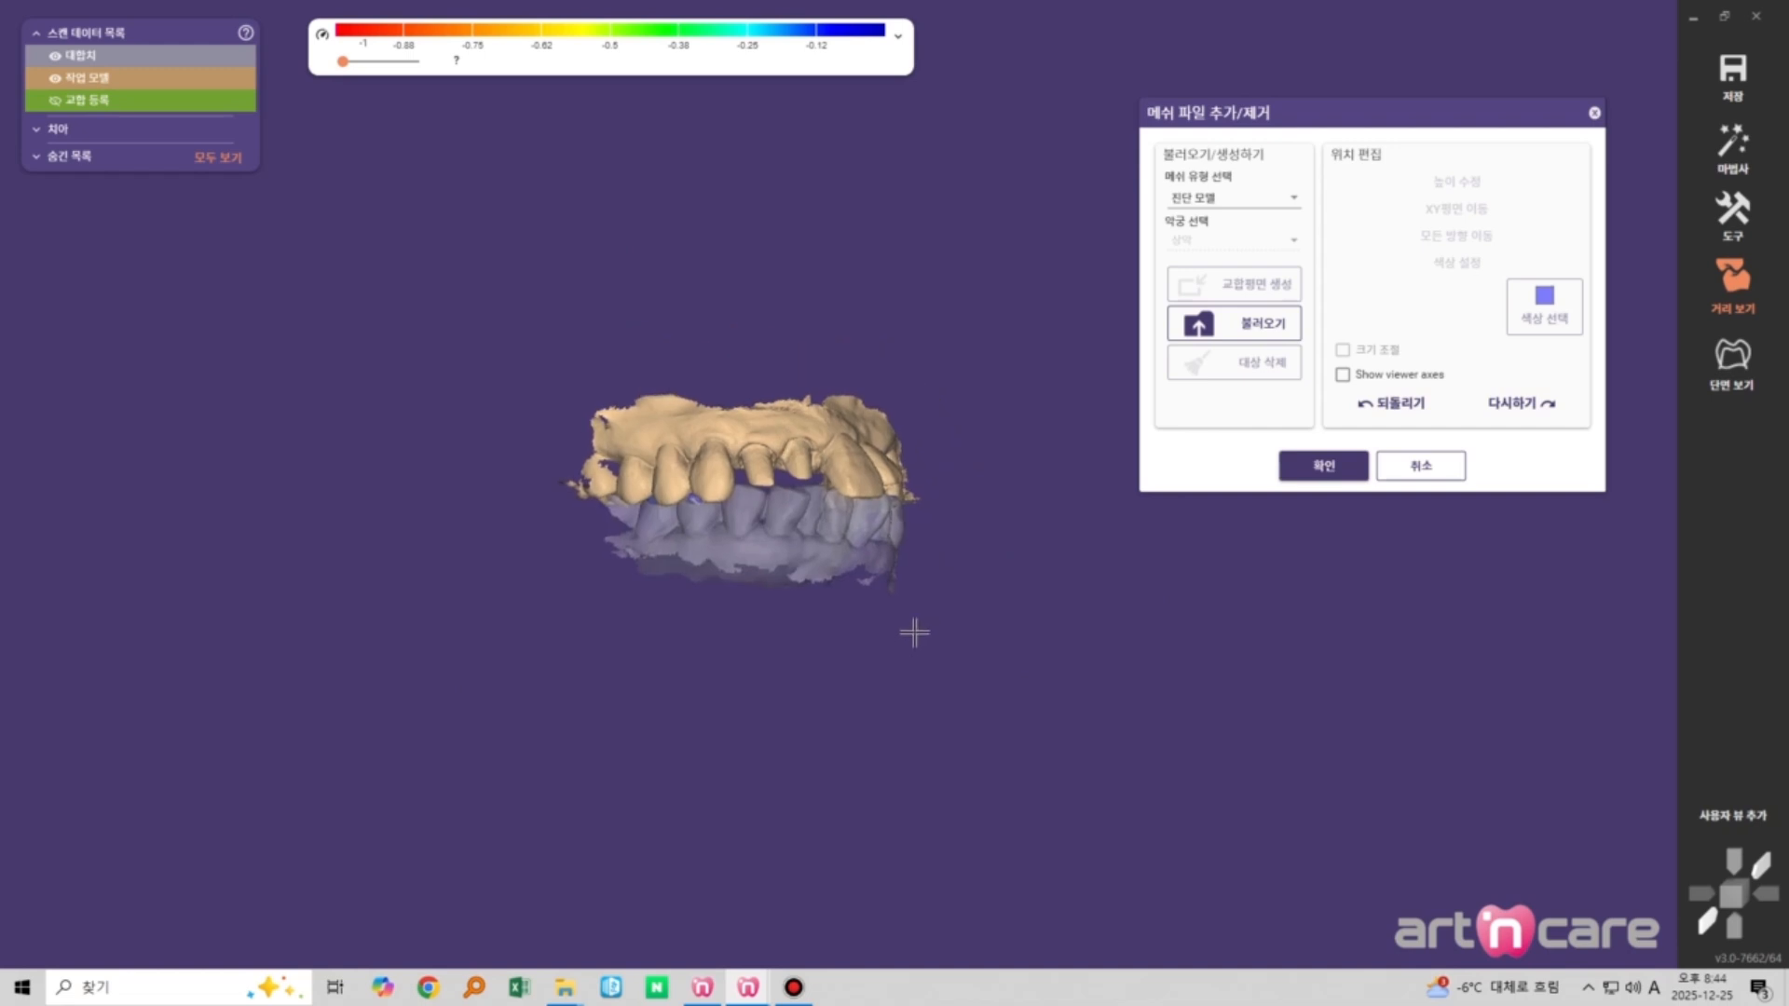
left_click(1233, 197)
left_click(1239, 320)
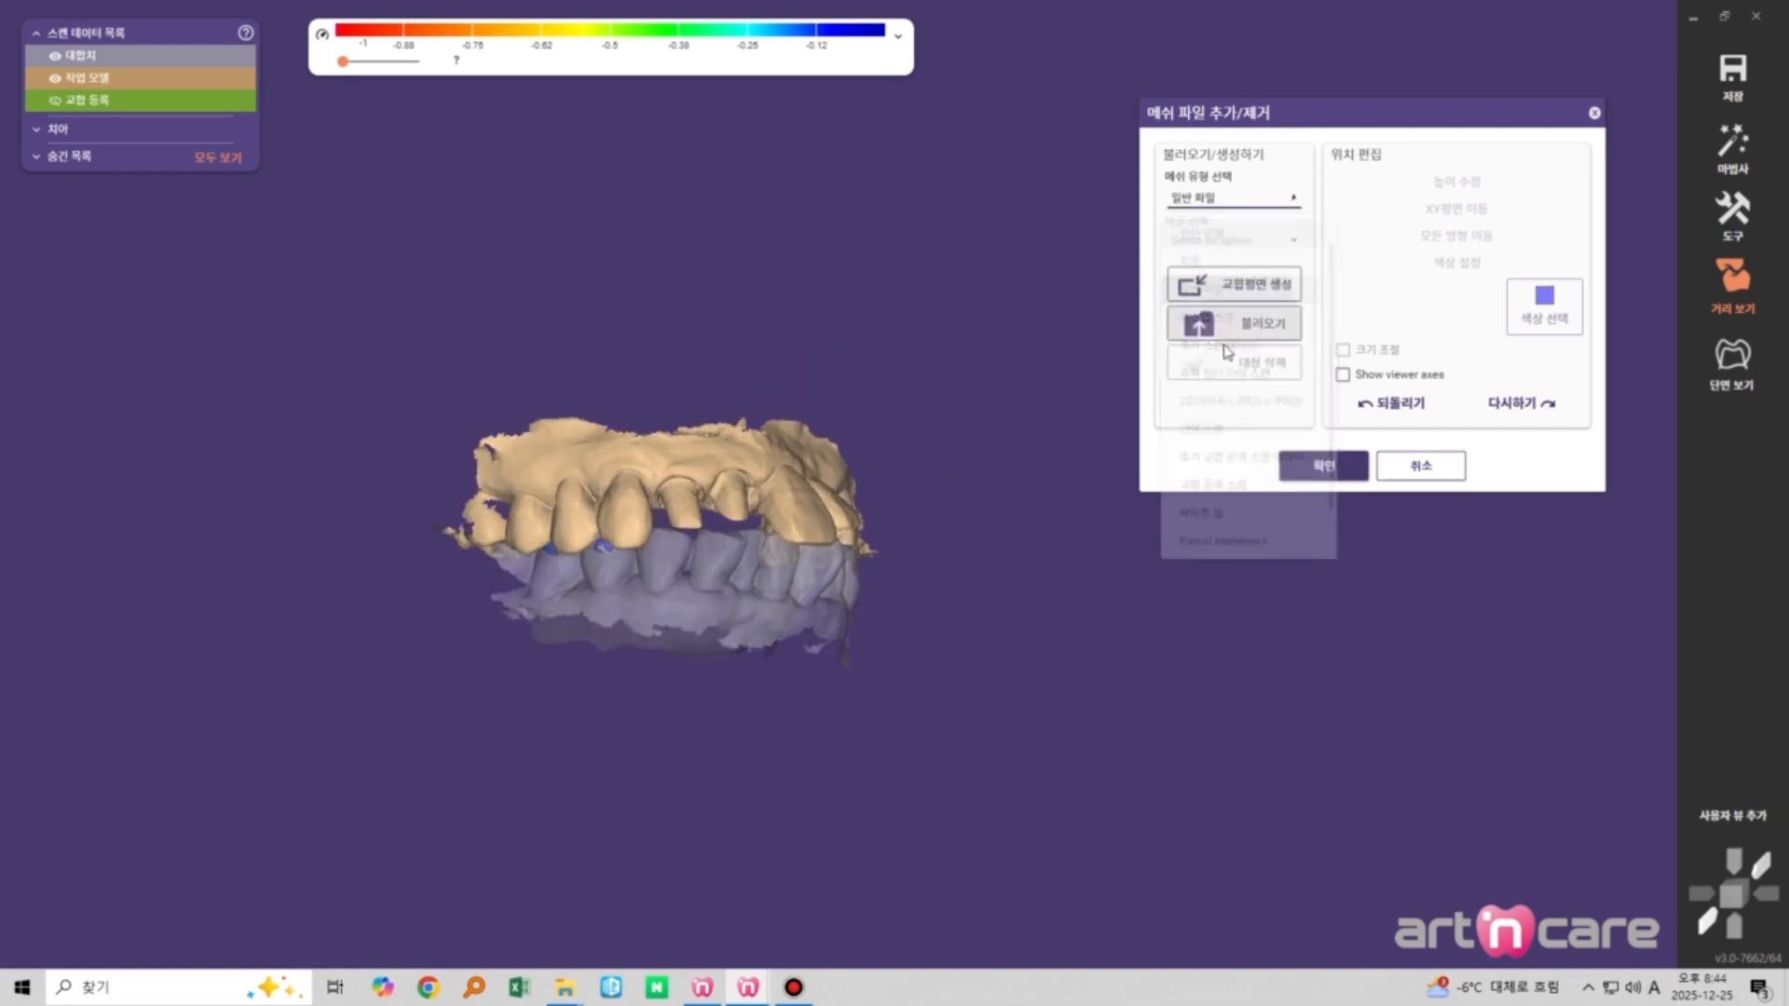
left_click(1251, 334)
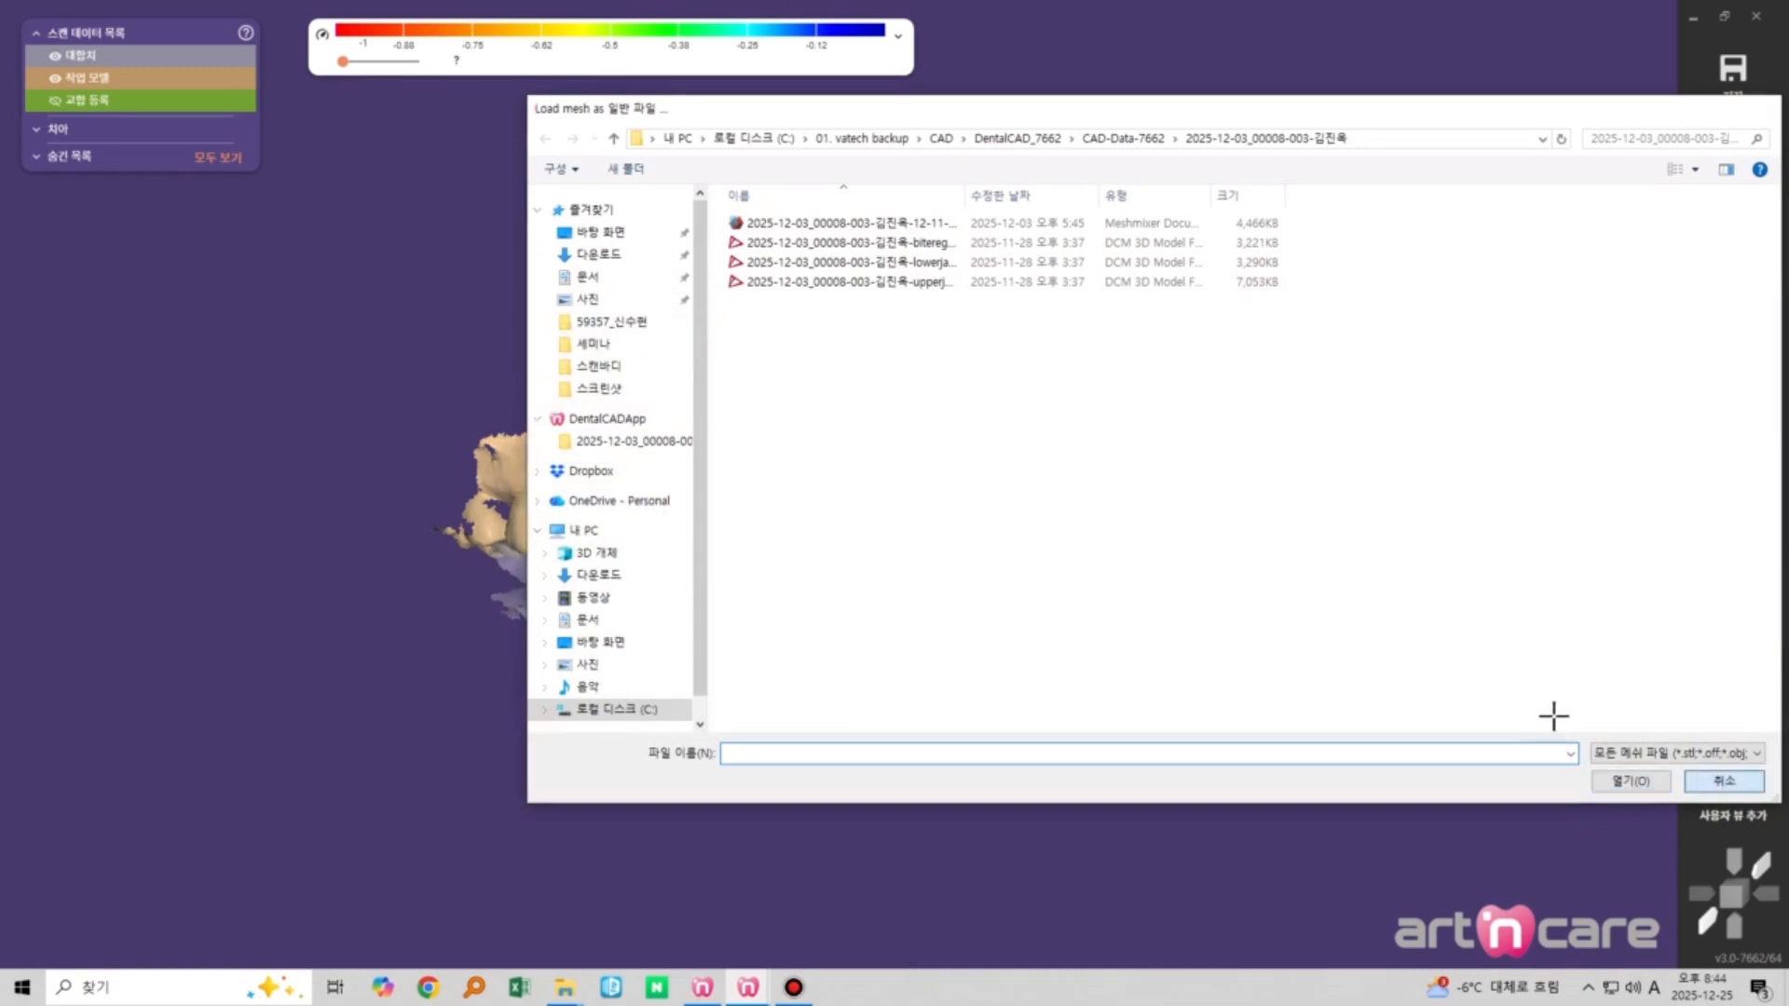
key("Escape")
Set the mesh type to 교합 등록 스캔 to bring up the separate Trios bite scan
left_click(1233, 198)
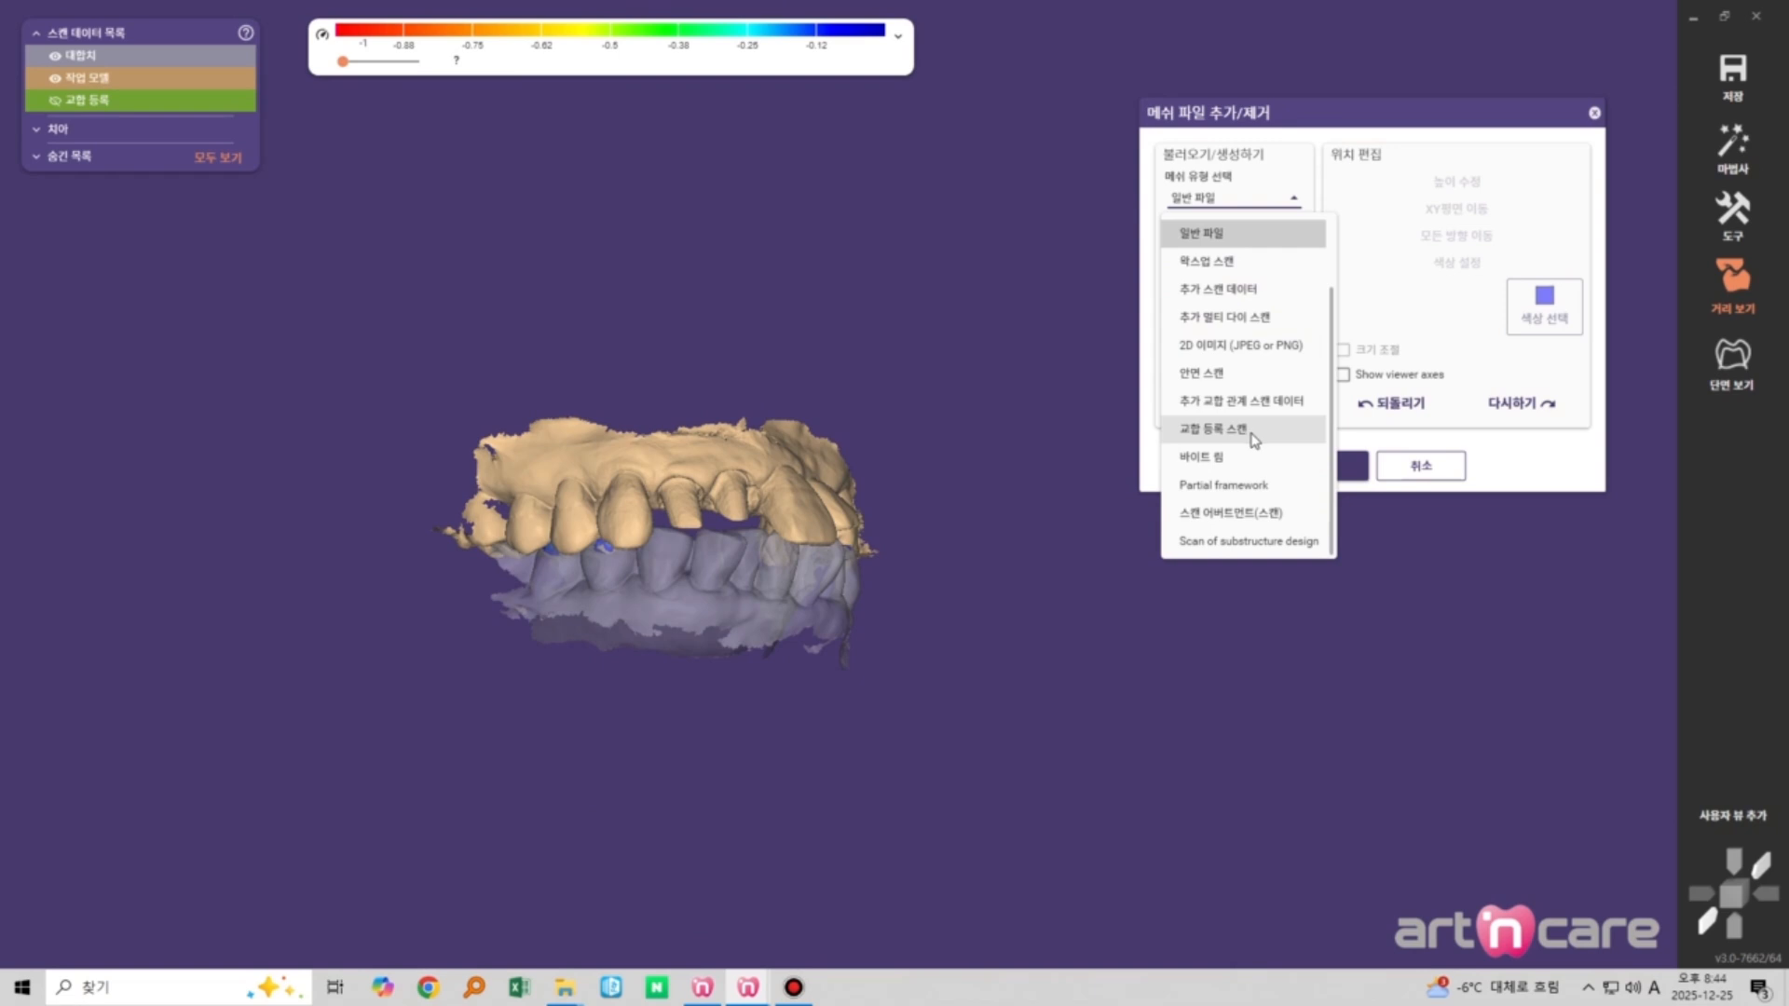
left_click(1212, 430)
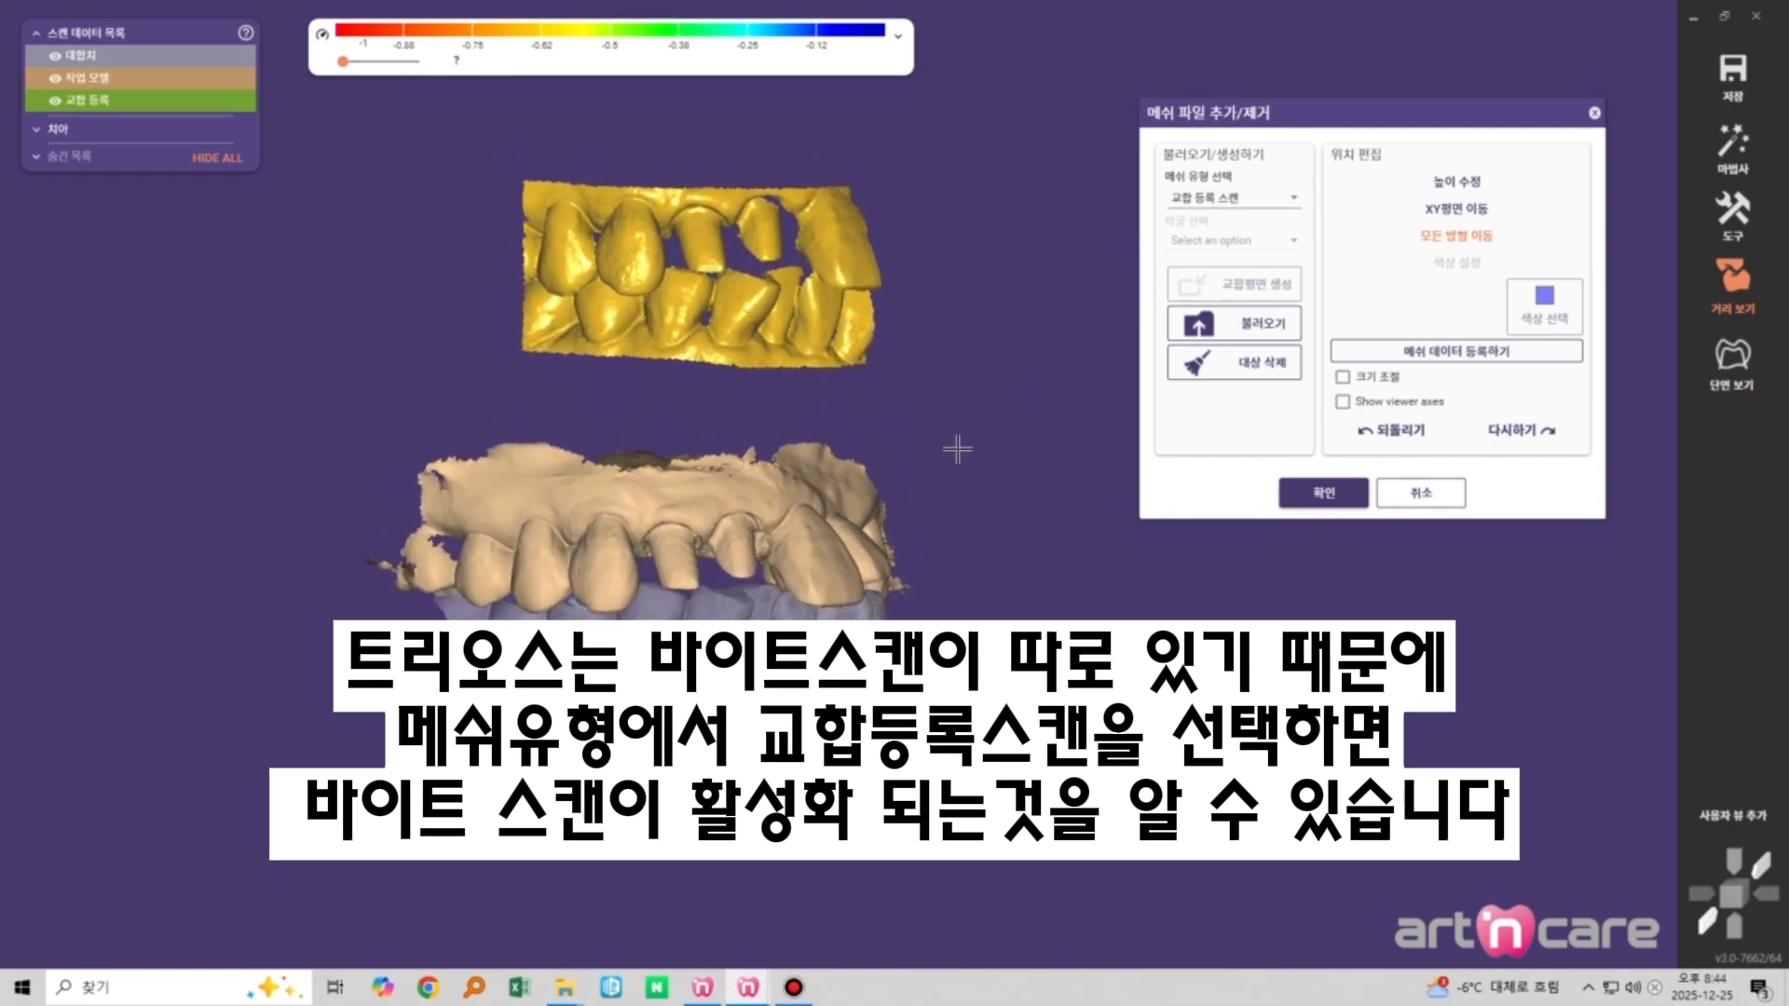
right_click(900, 431)
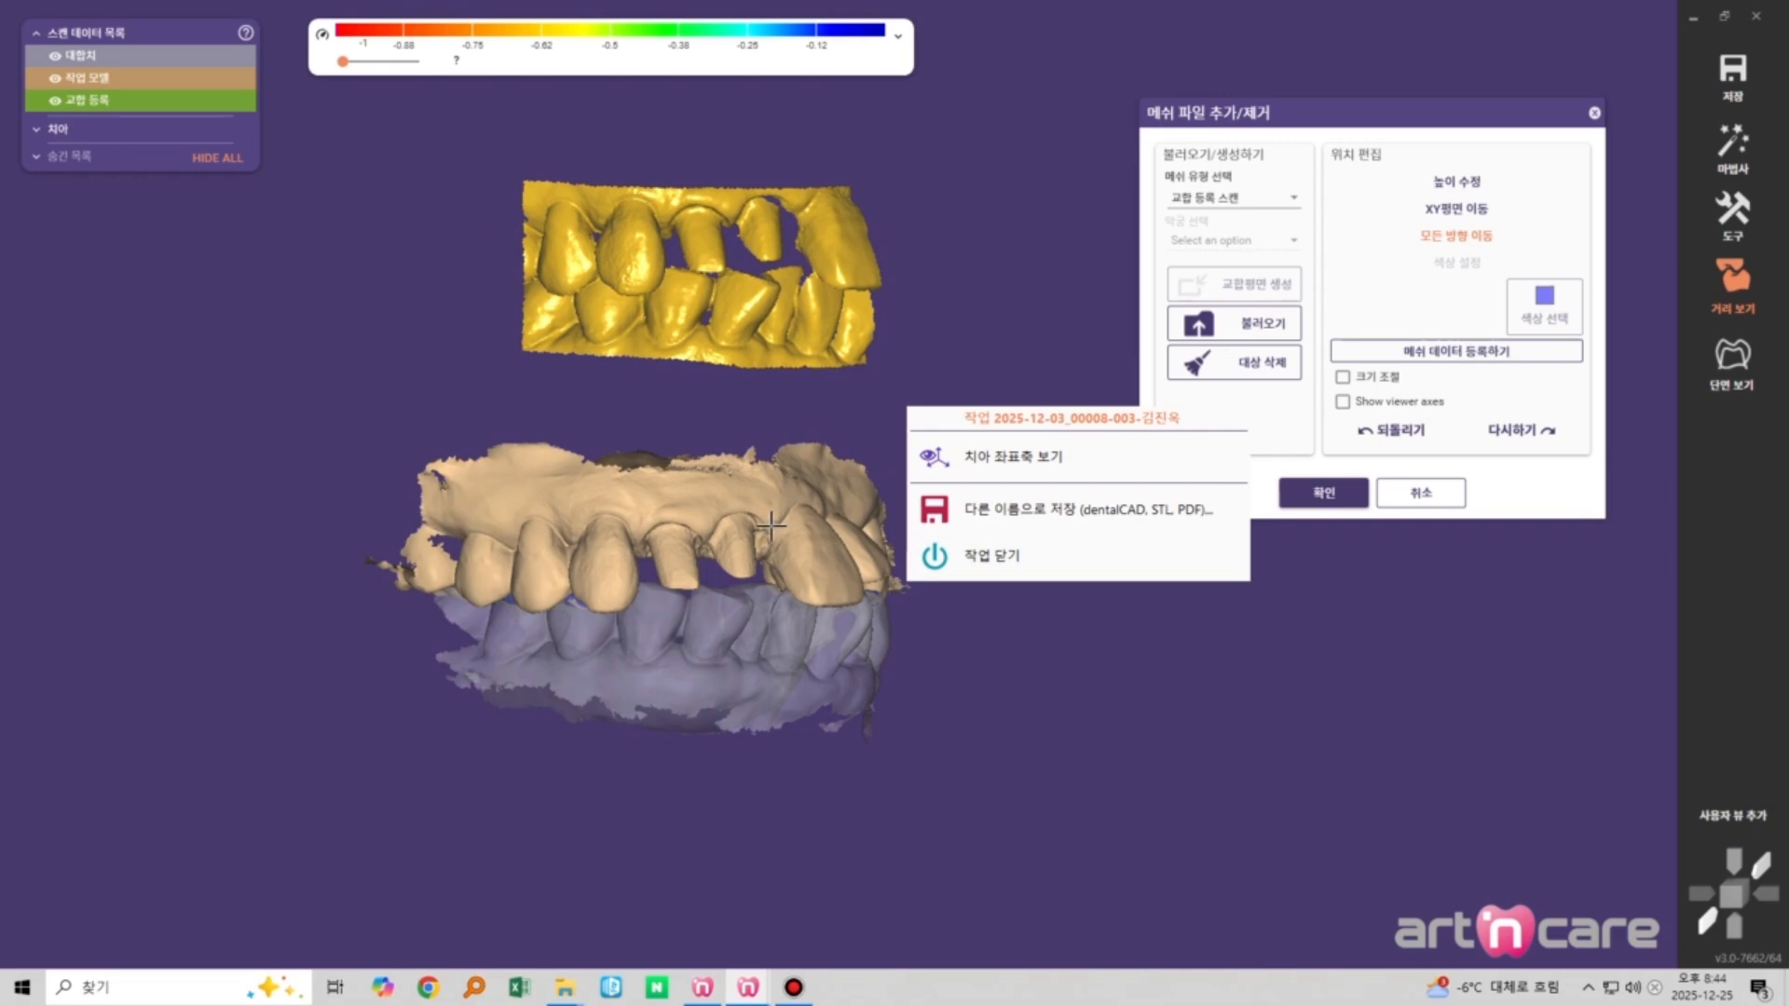
left_click(770, 435)
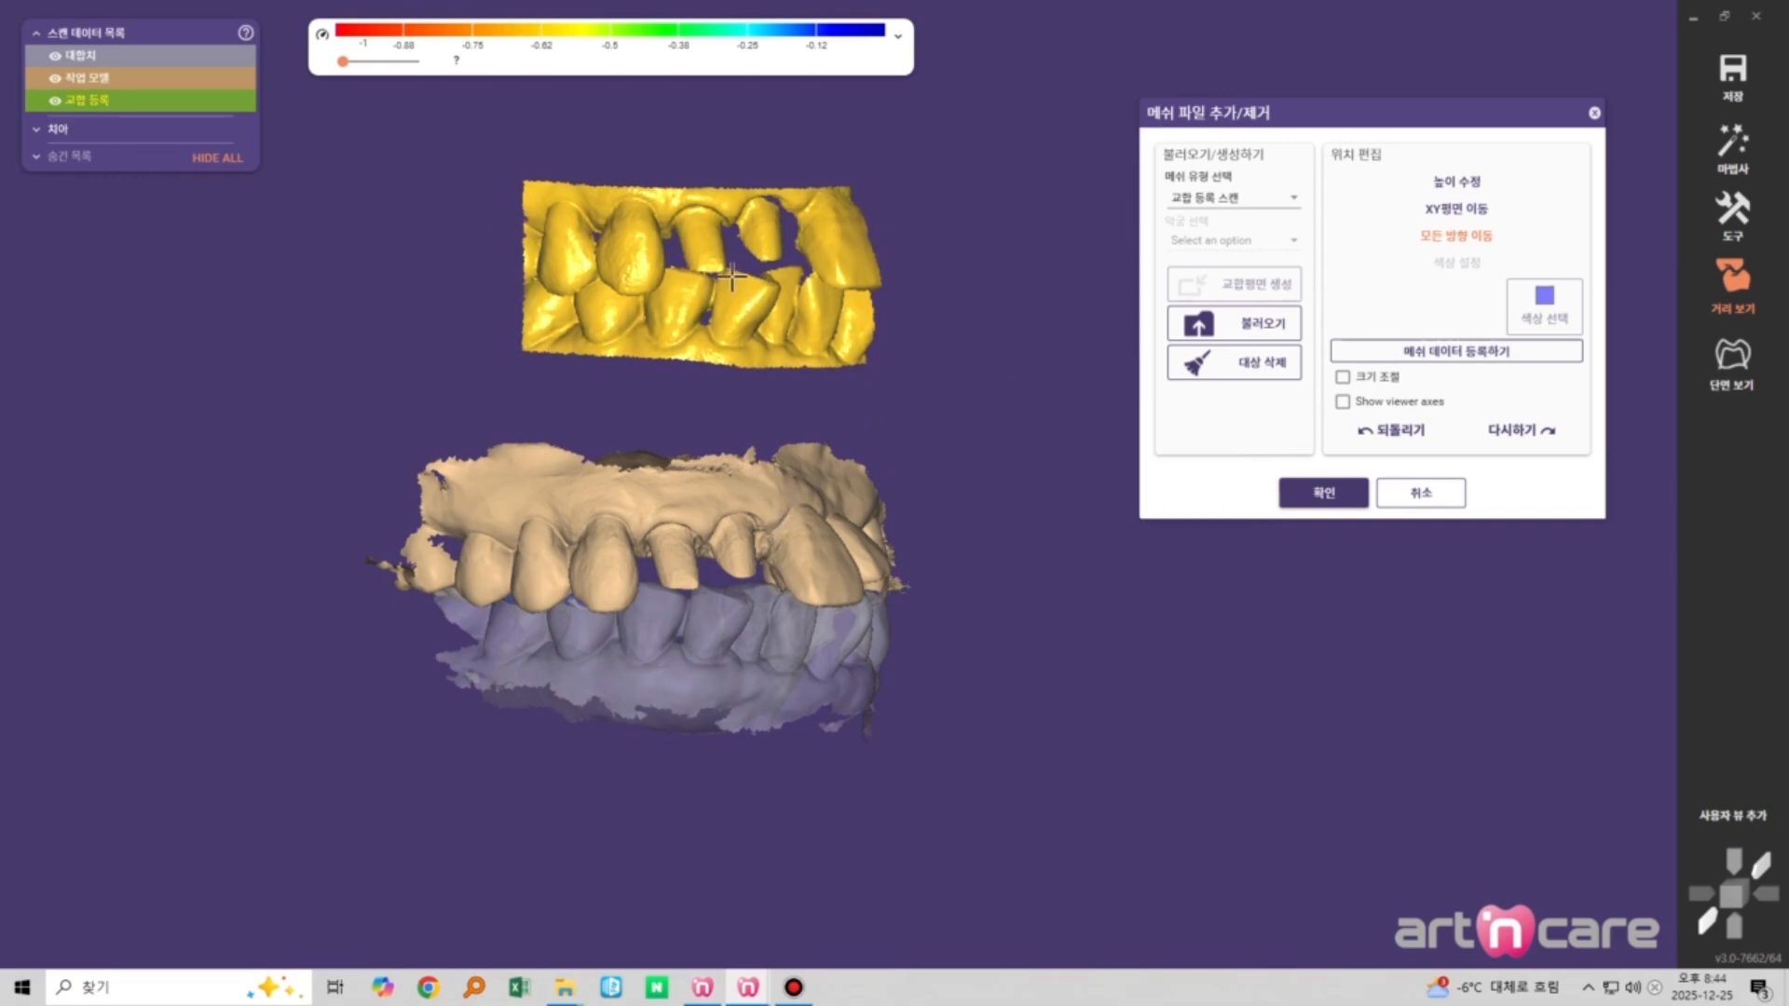
scroll(697, 237, "up", 1)
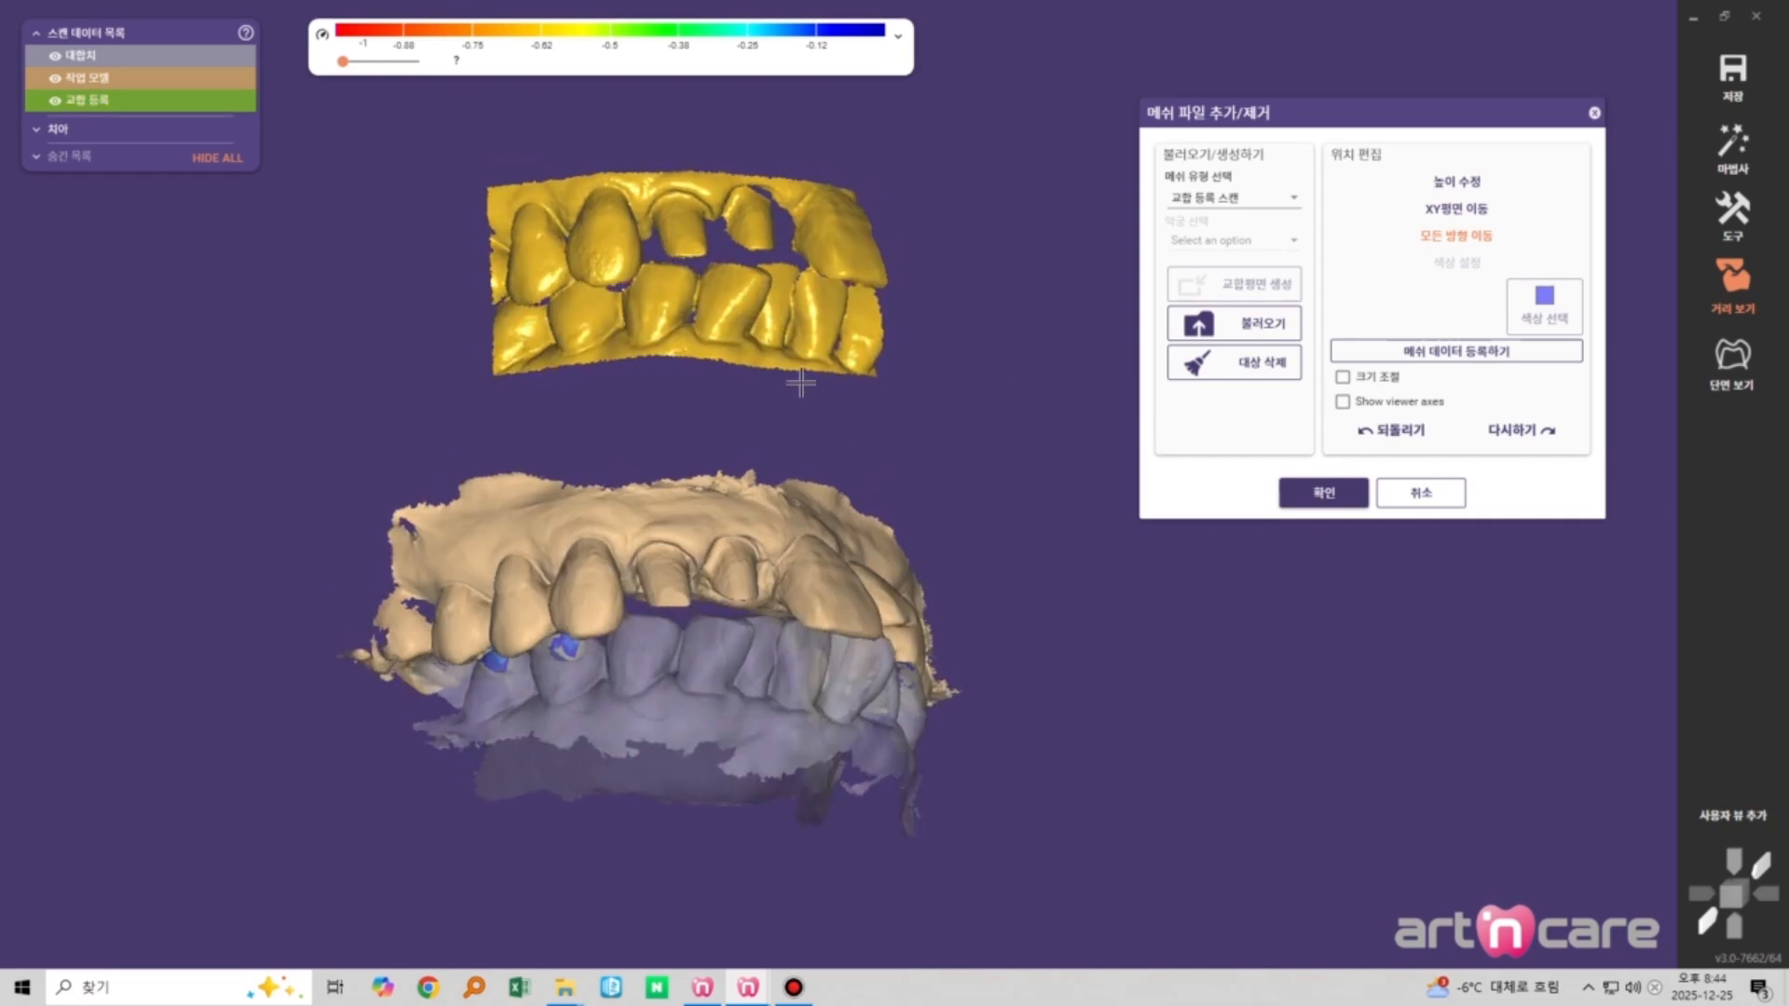
scroll(811, 424, "down", 2)
left_click_drag(835, 459, 633, 506)
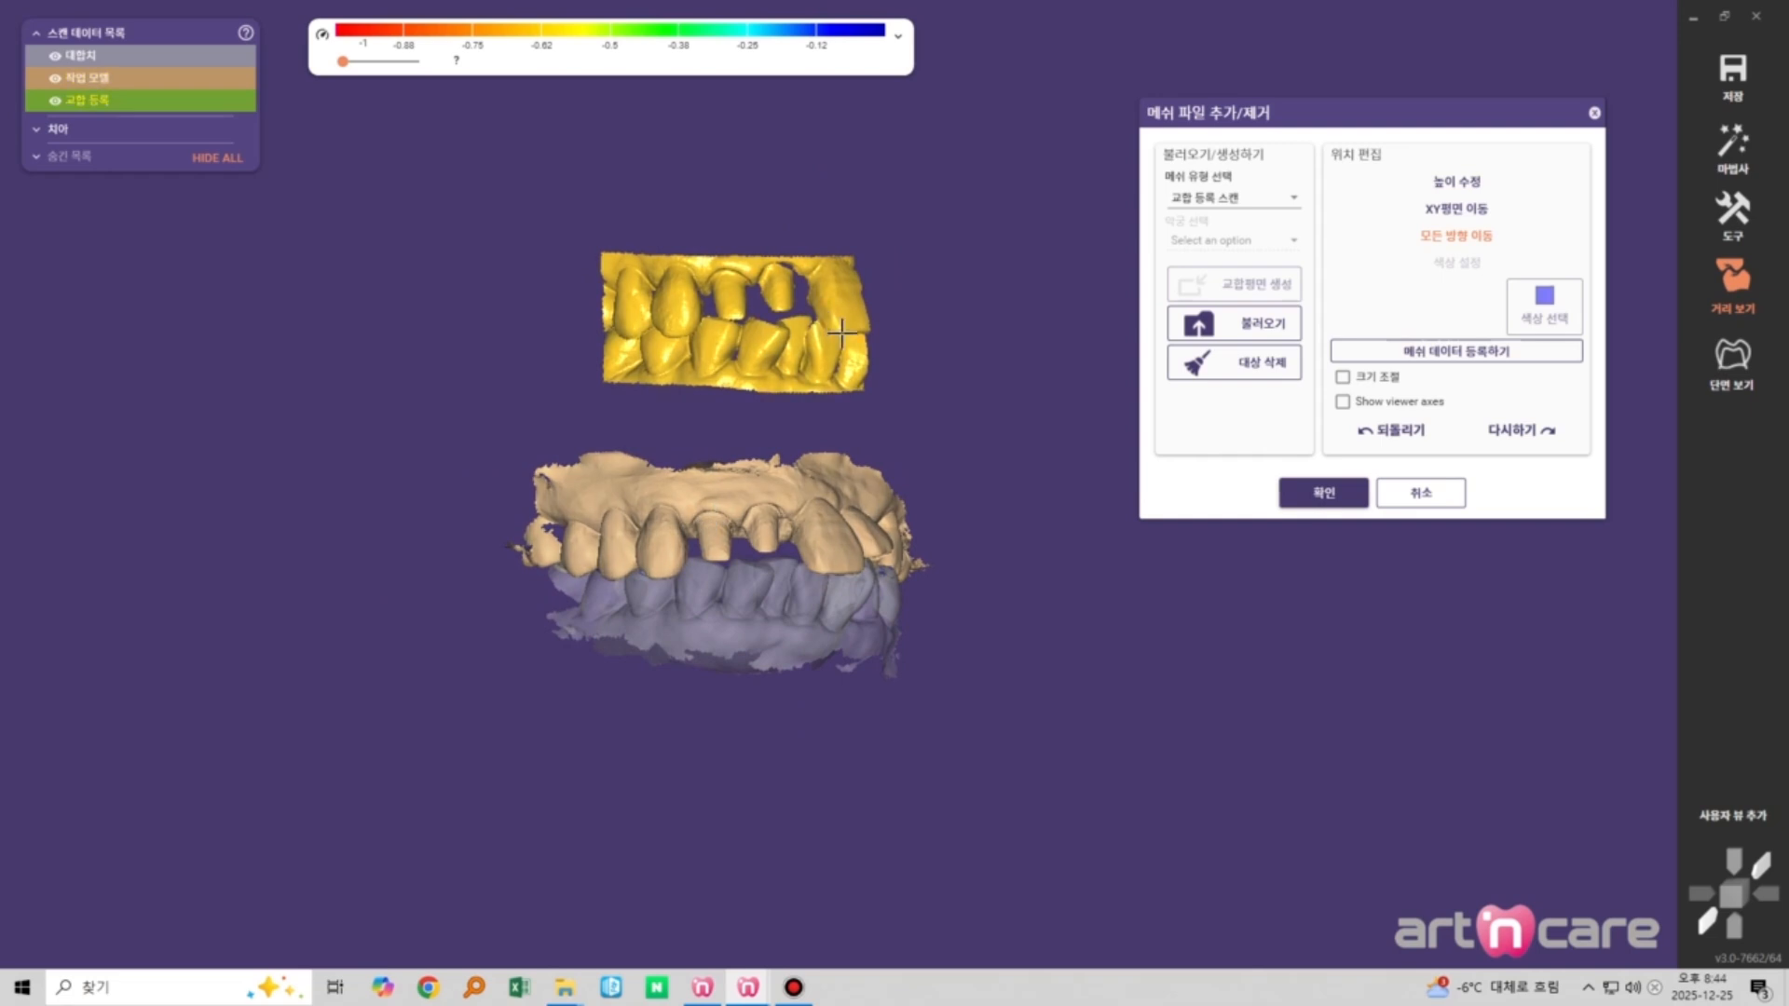
right_click_drag(901, 458, 880, 442)
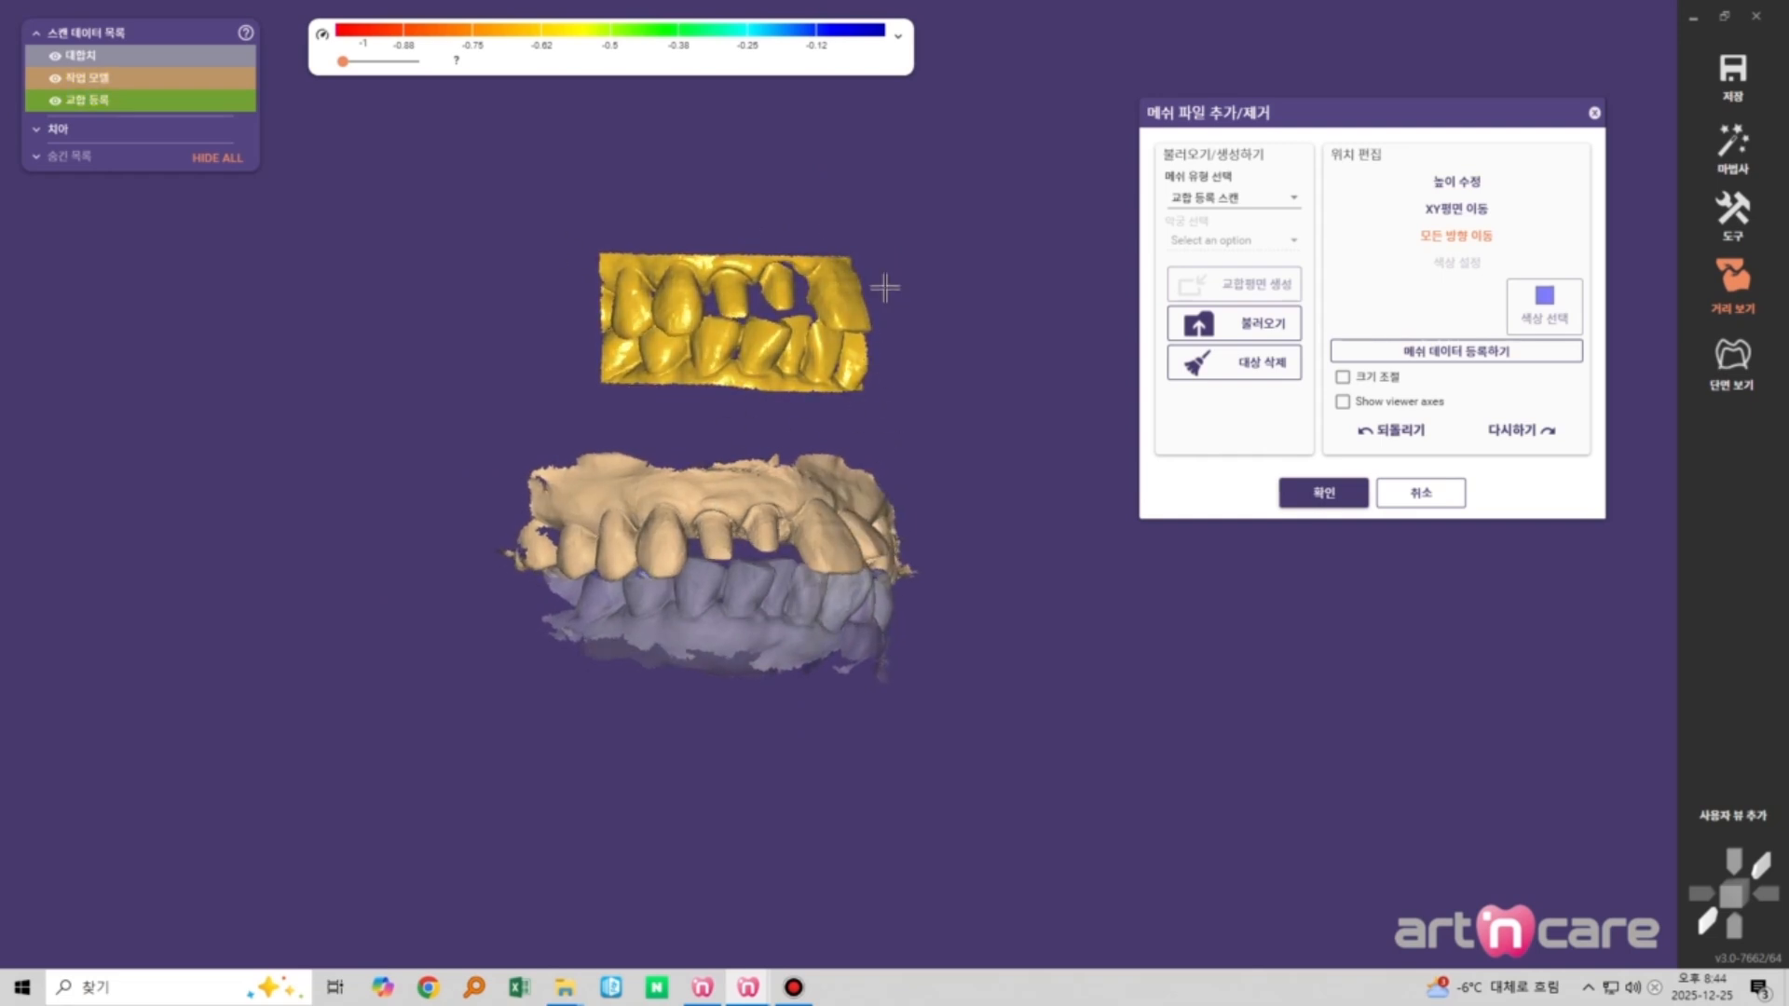
Start 메쉬 데이터 등록하기 and place matching gum-line points at the two prepared upper incisors on the bite scan and working model
left_click(1515, 352)
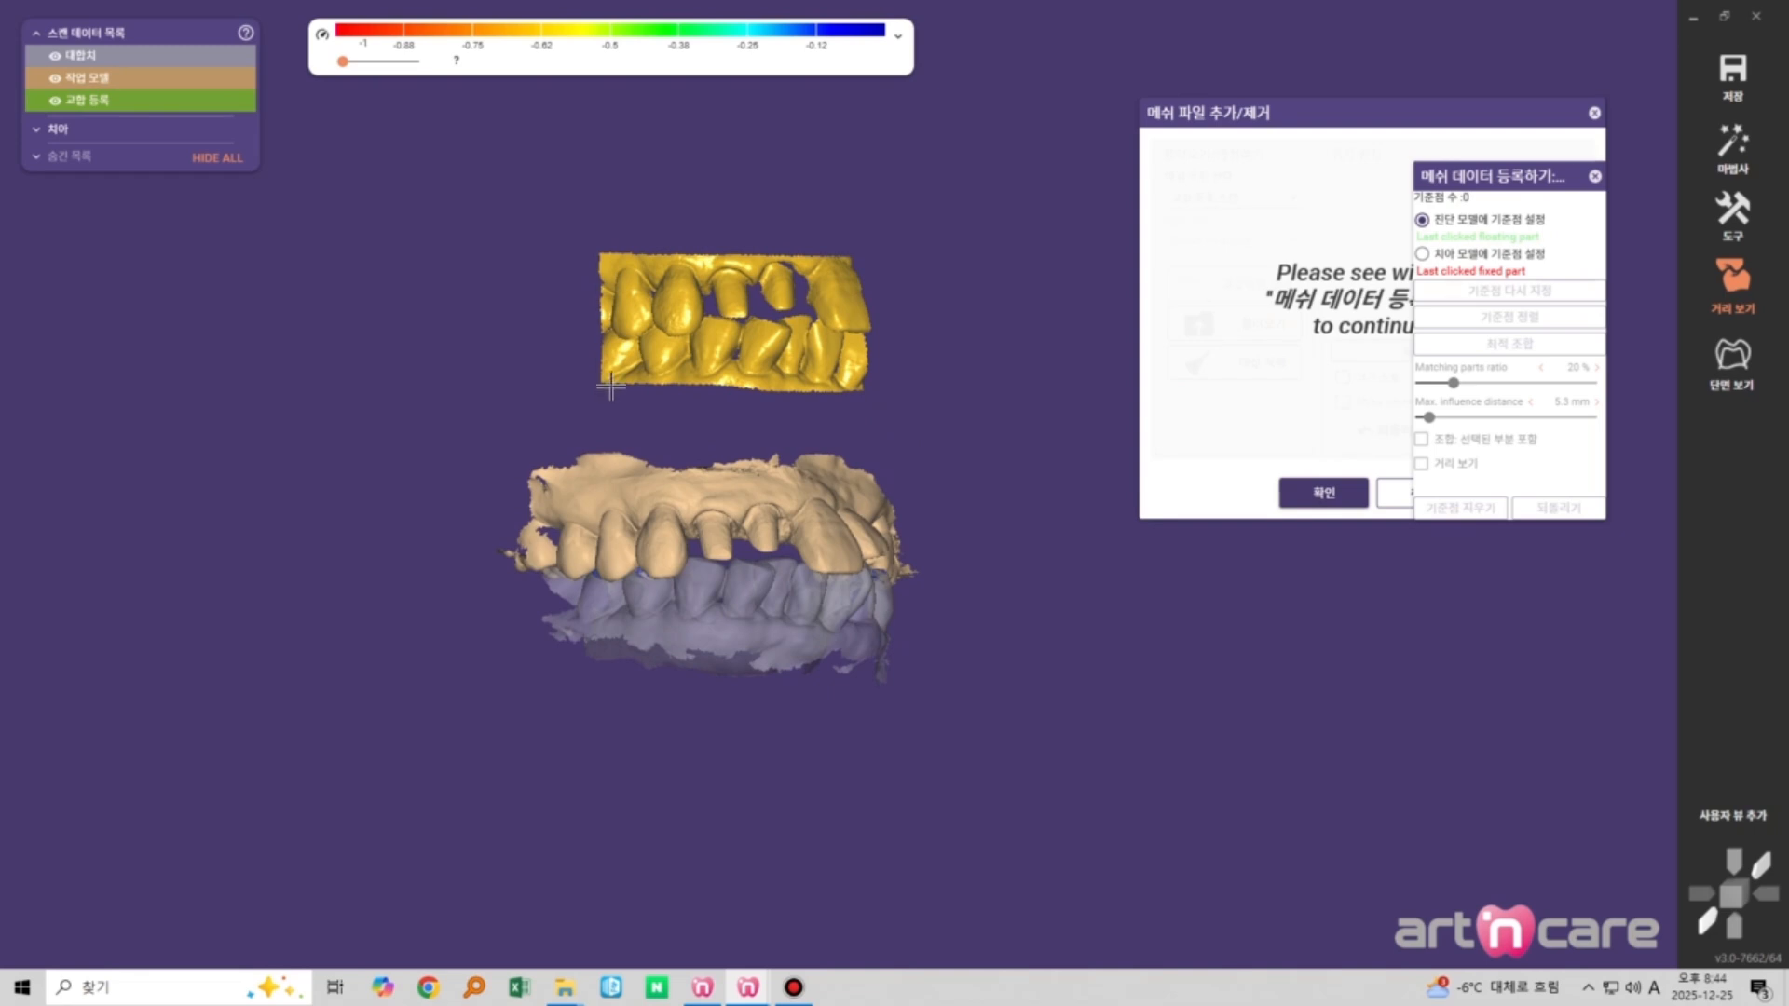
scroll(690, 319, "up", 5)
left_click(755, 235)
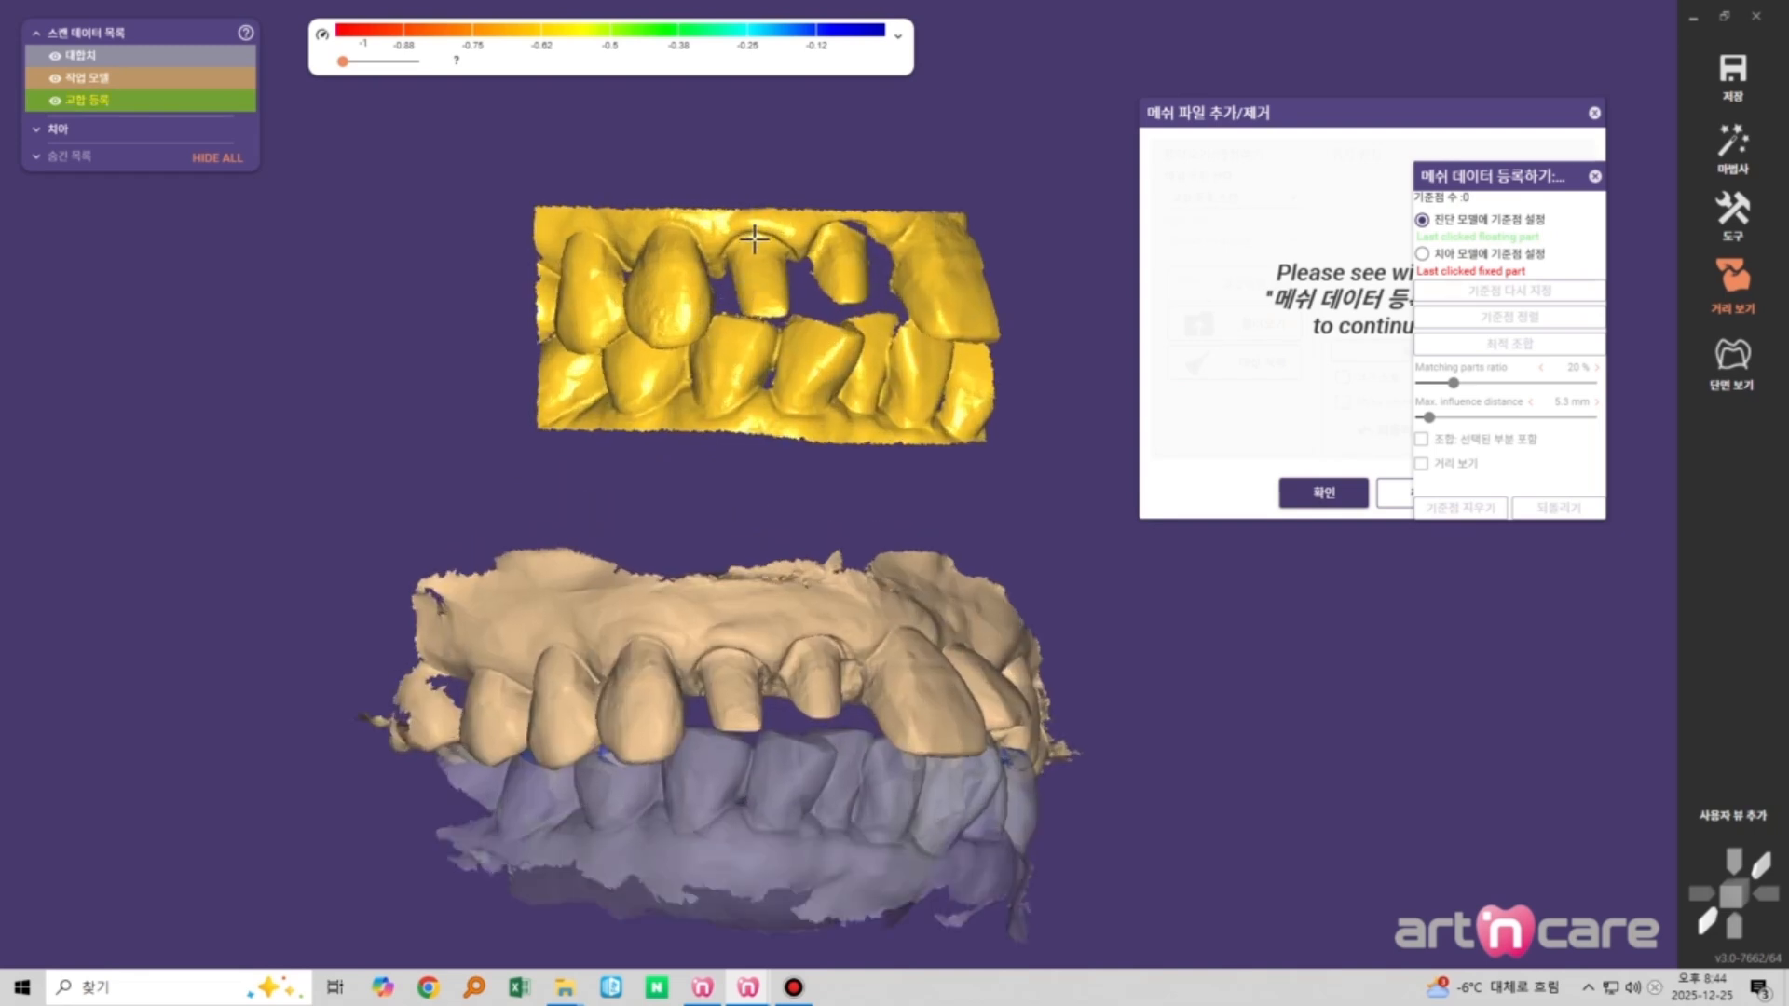
left_click(725, 656)
left_click(836, 244)
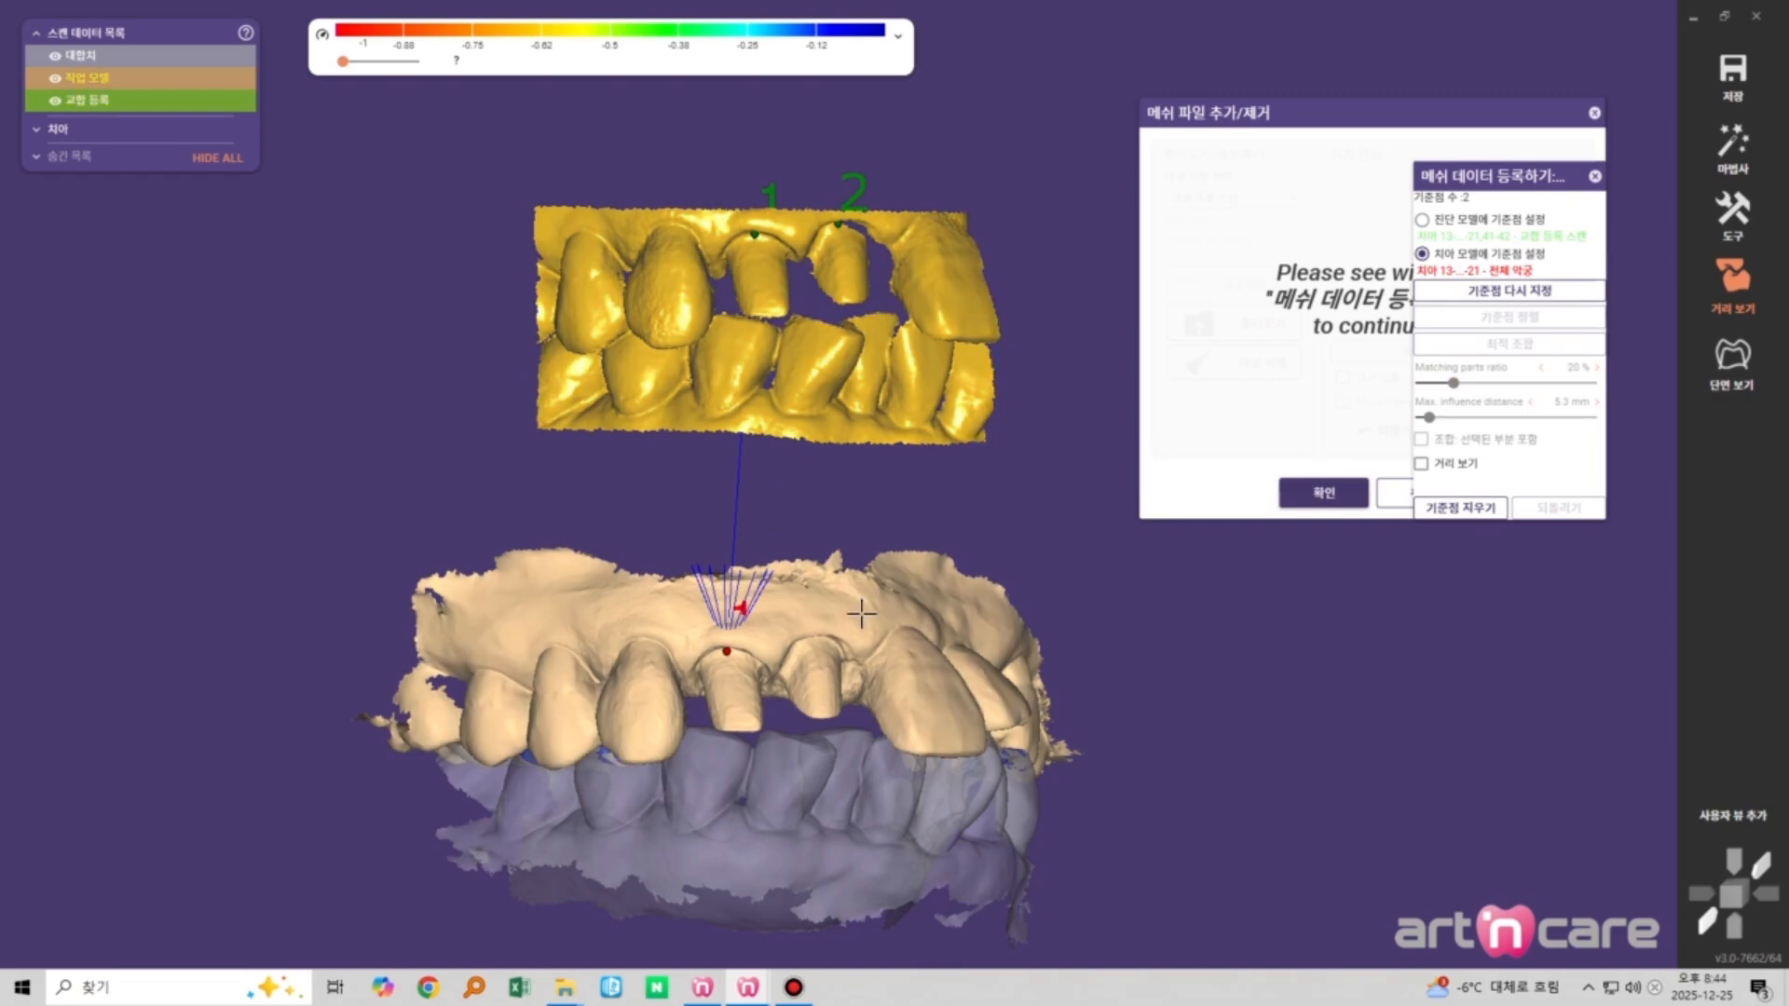
left_click(811, 641)
Add matching point pairs on the unprepared upper teeth at either side of the two preparations, on both scans
scroll(810, 641, "down", 3)
left_click(863, 295)
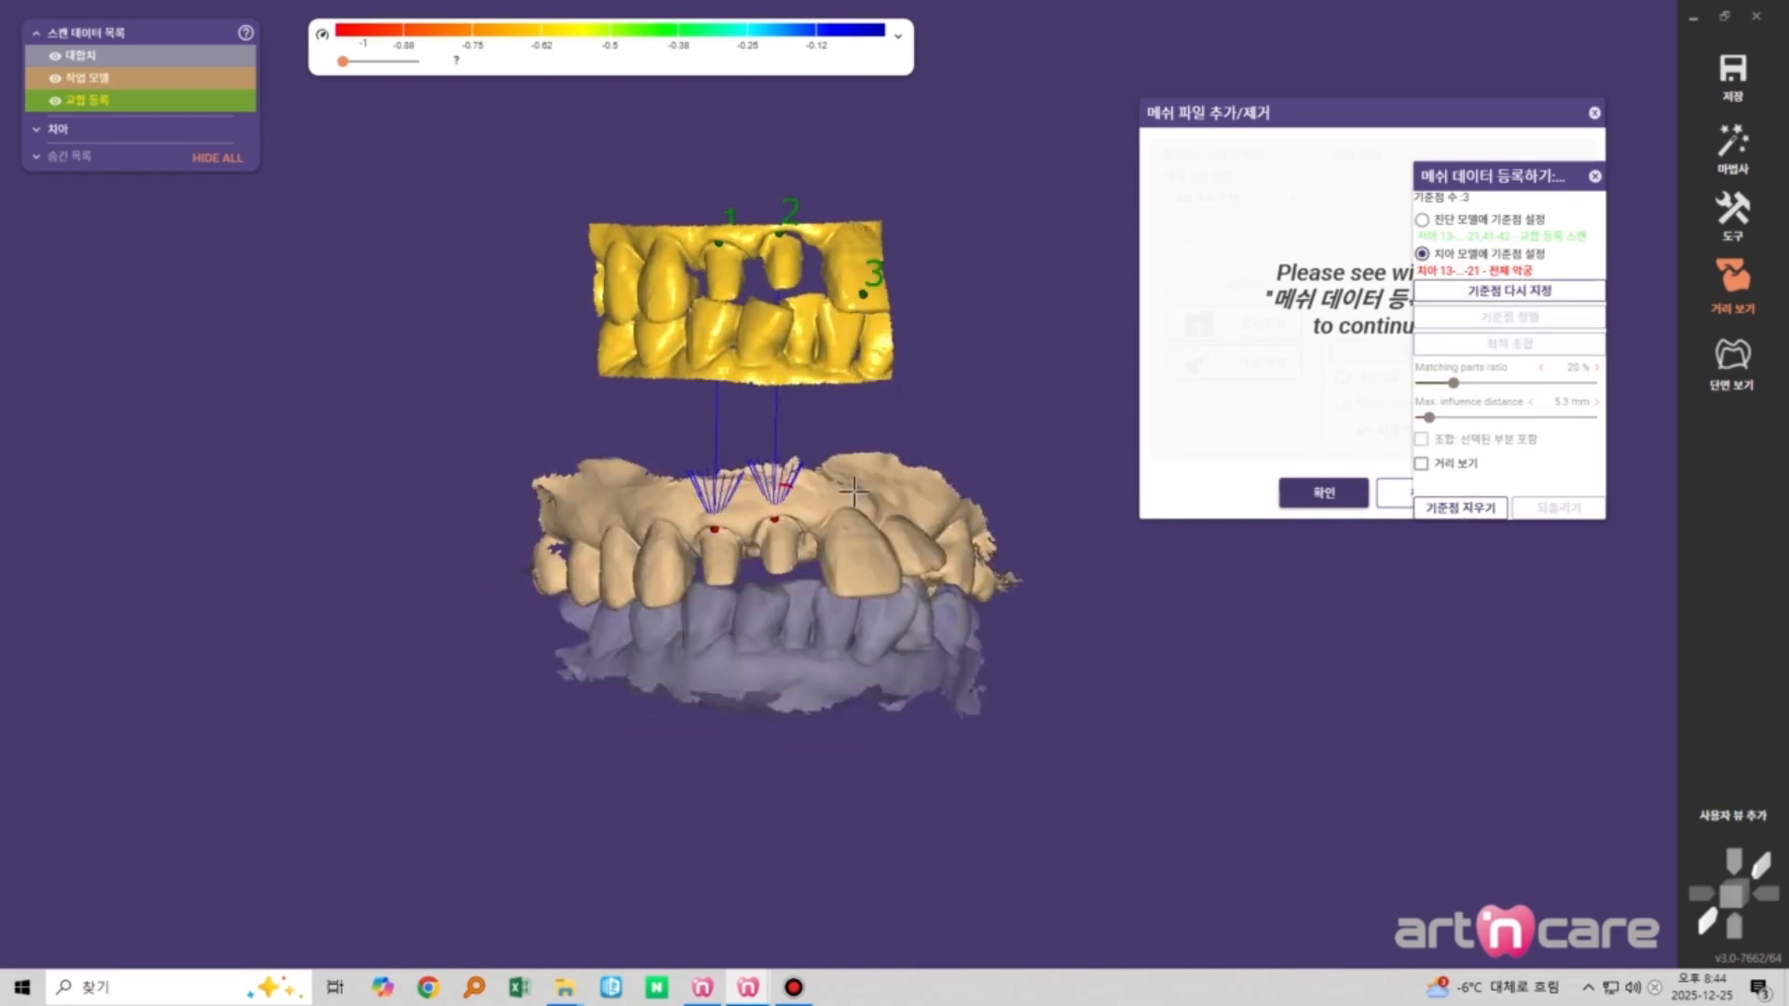
left_click(850, 575)
right_click_drag(850, 575, 941, 568)
scroll(722, 284, "up", 2)
left_click(728, 294)
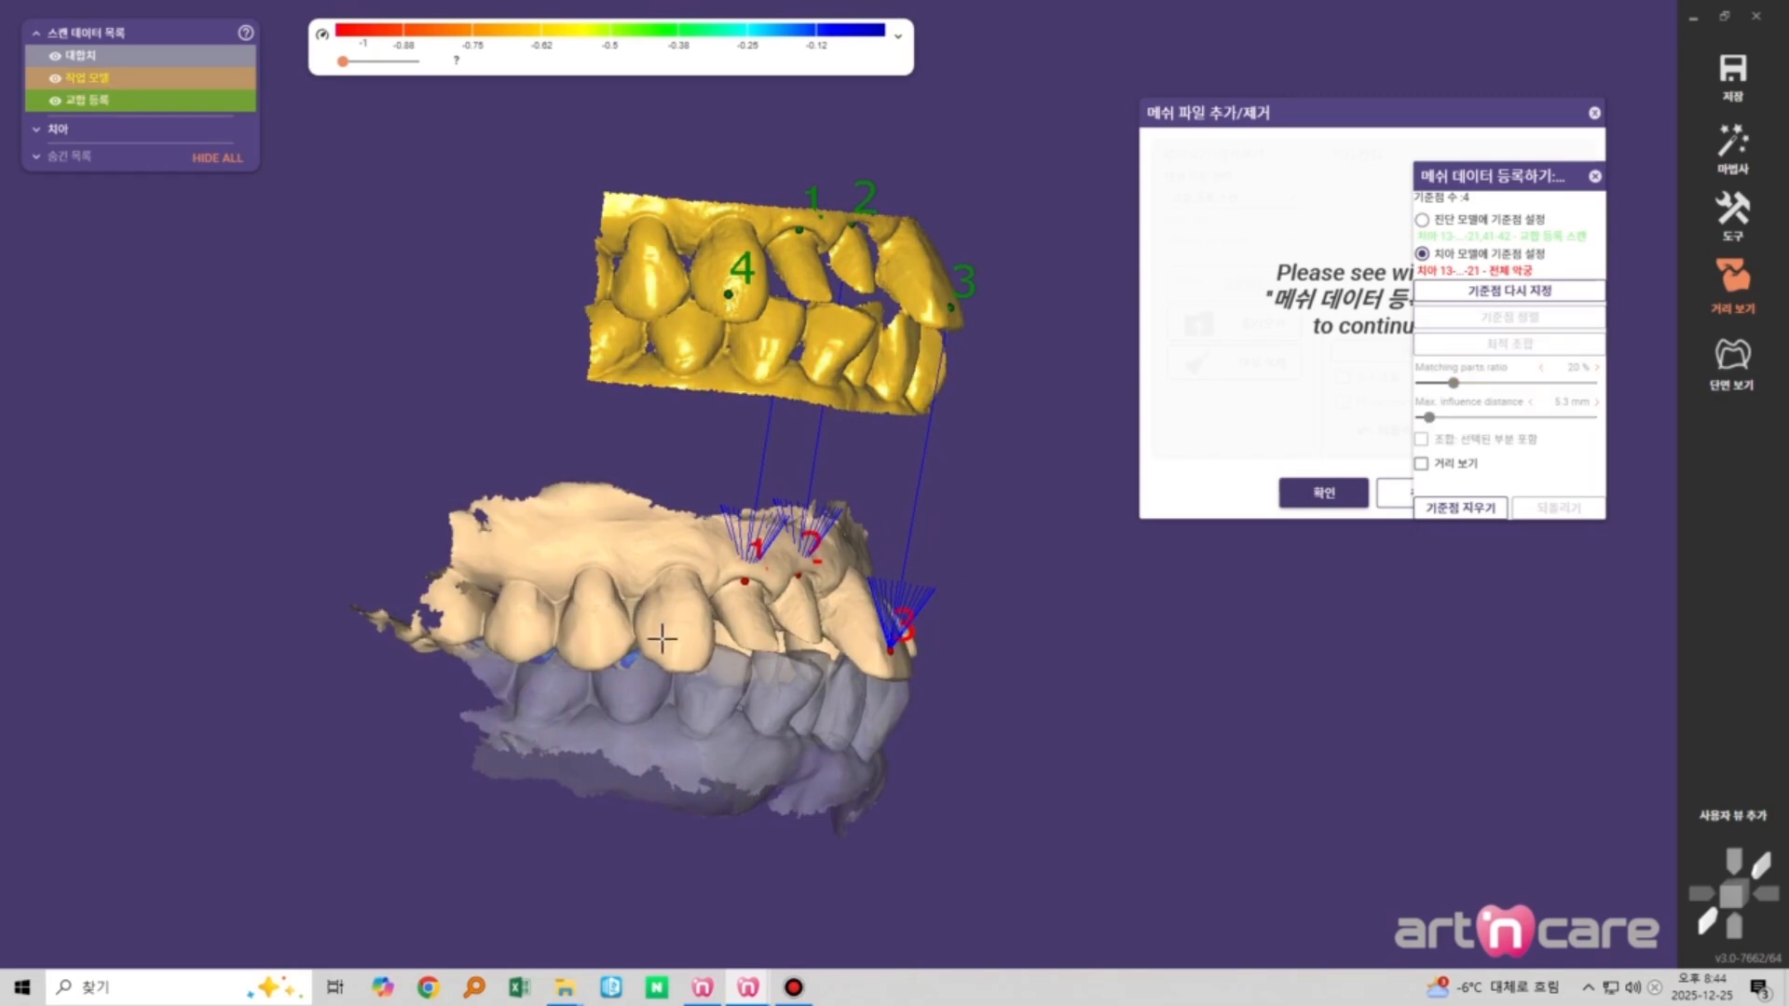
left_click(673, 638)
scroll(1034, 518, "down", 2)
Try aligning the bite scan to the working model with 기준점 정렬 and 최적 조합, inspect the fit with 거리 보기, and undo the alignment
left_click(1509, 317)
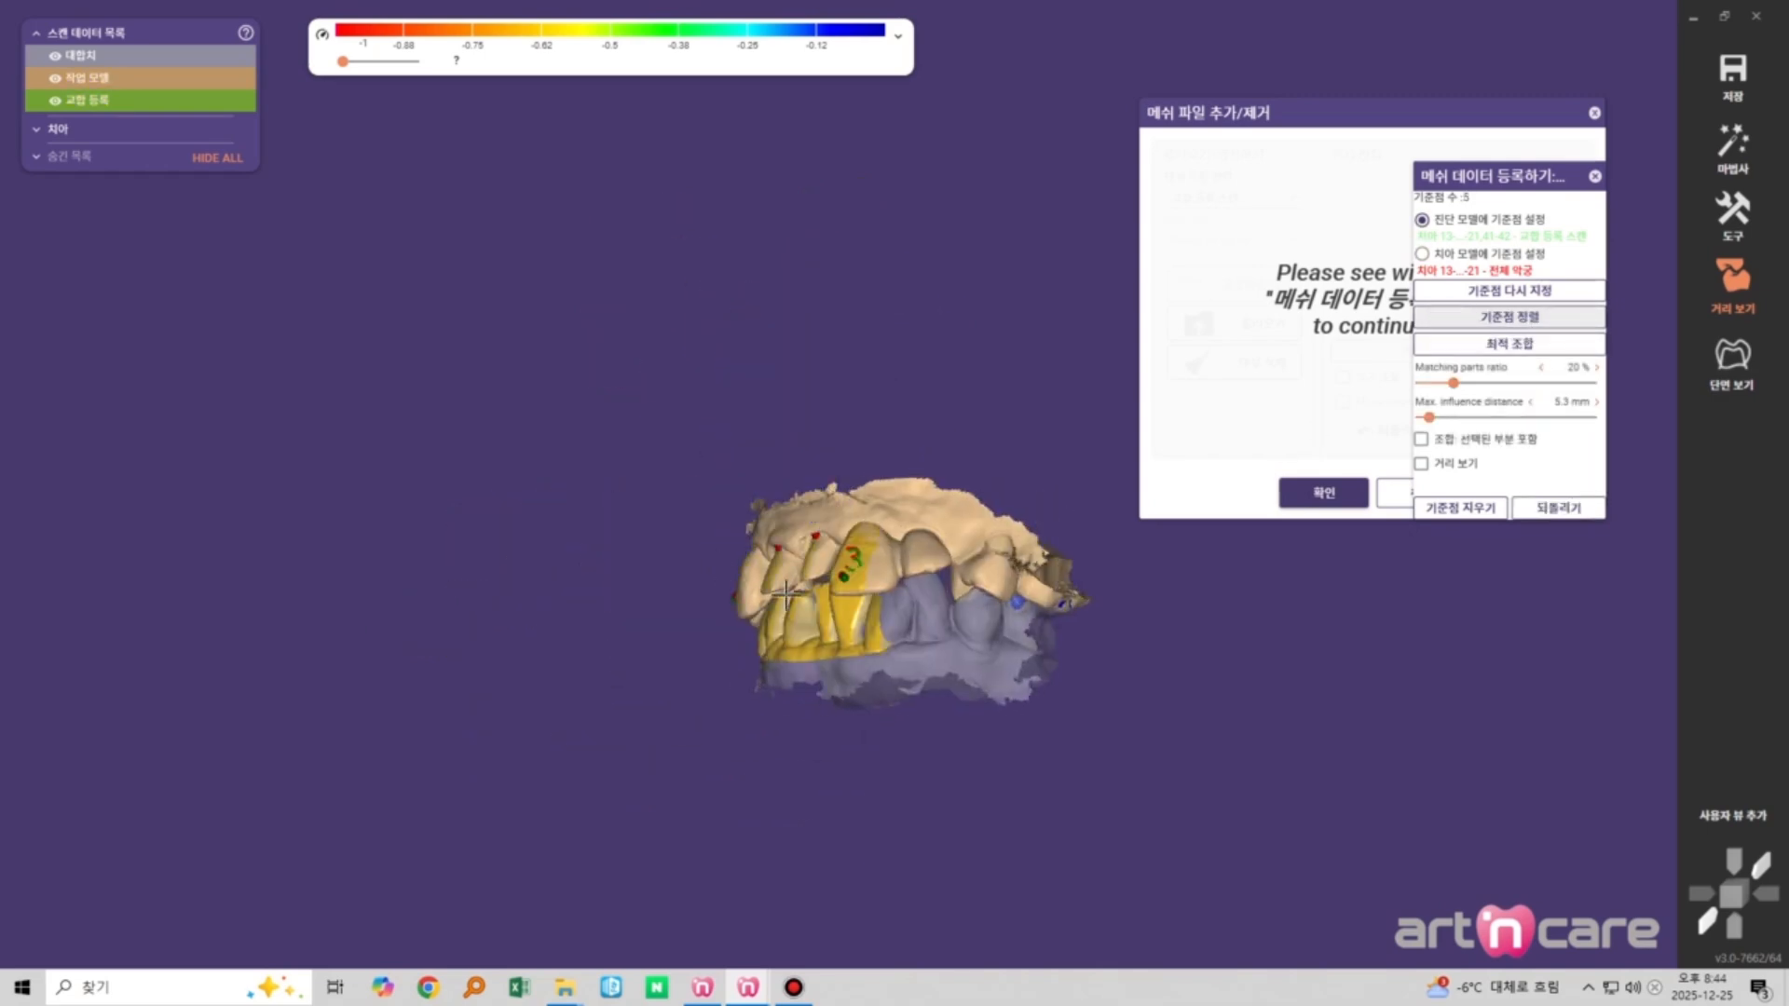
scroll(1090, 543, "up", 2)
left_click(1510, 343)
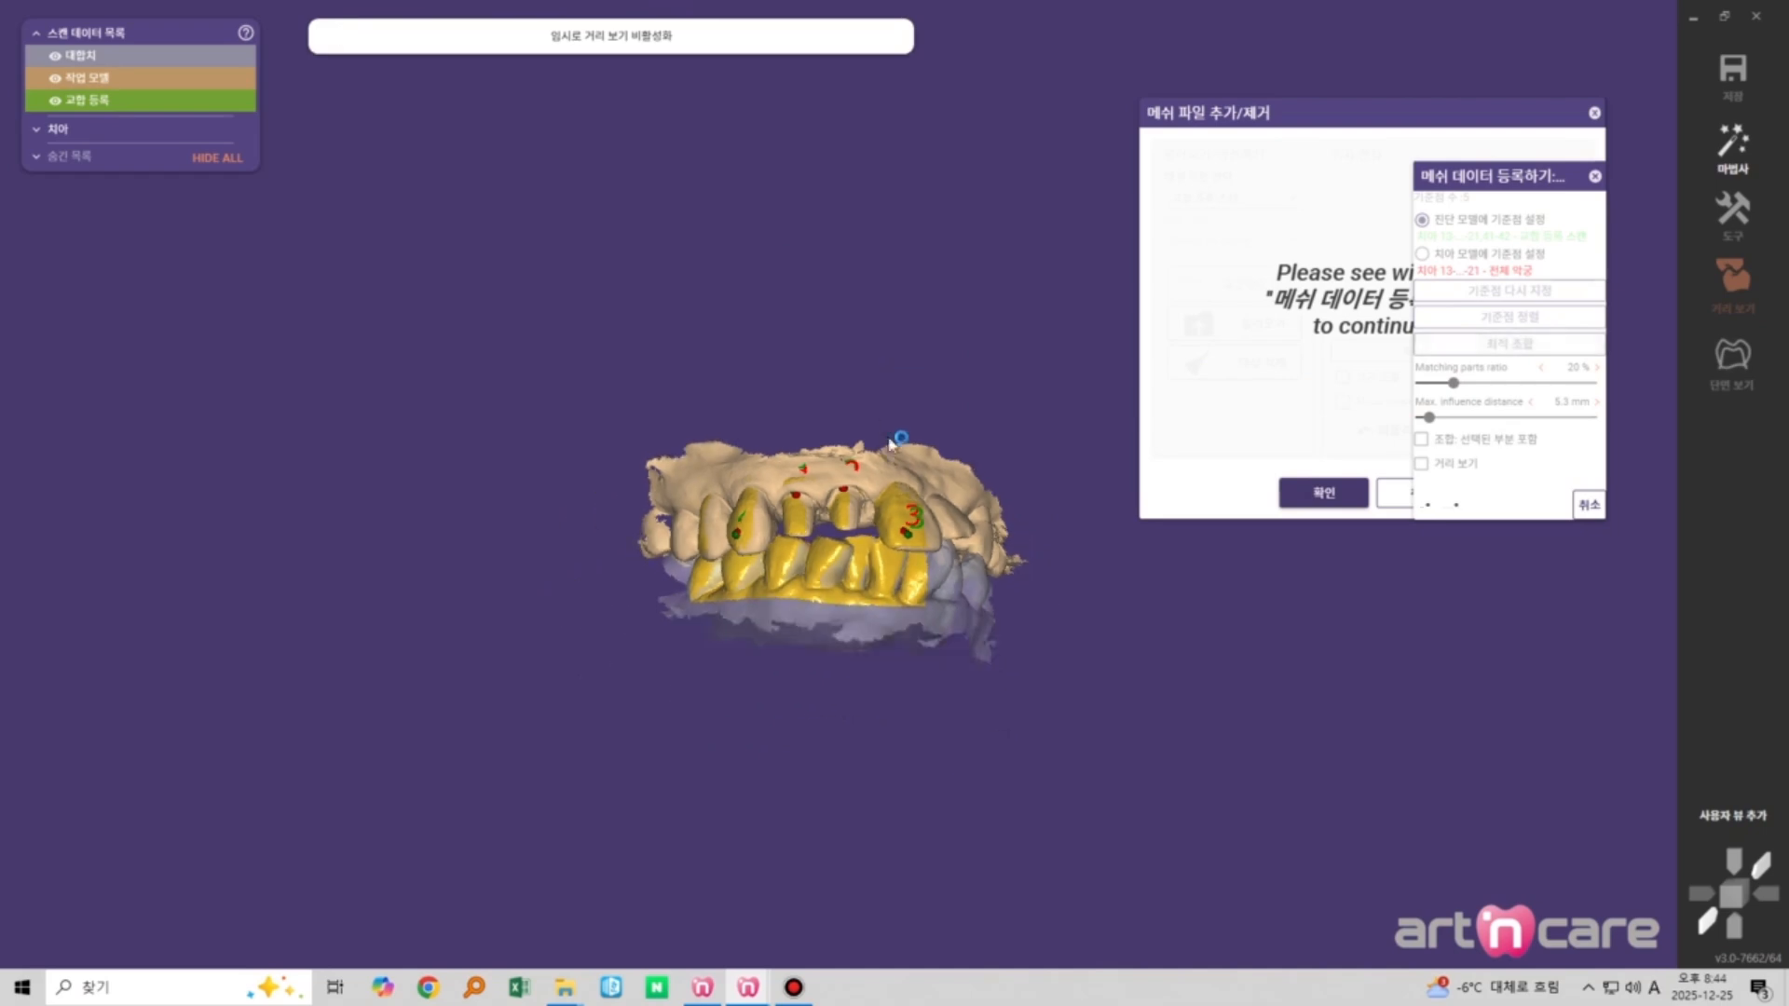
scroll(897, 541, "up", 2)
scroll(890, 485, "down", 2)
mouse_move(890, 485)
right_mouse_down()
mouse_move(894, 523)
mouse_move(895, 485)
right_mouse_up()
scroll(894, 523, "up", 2)
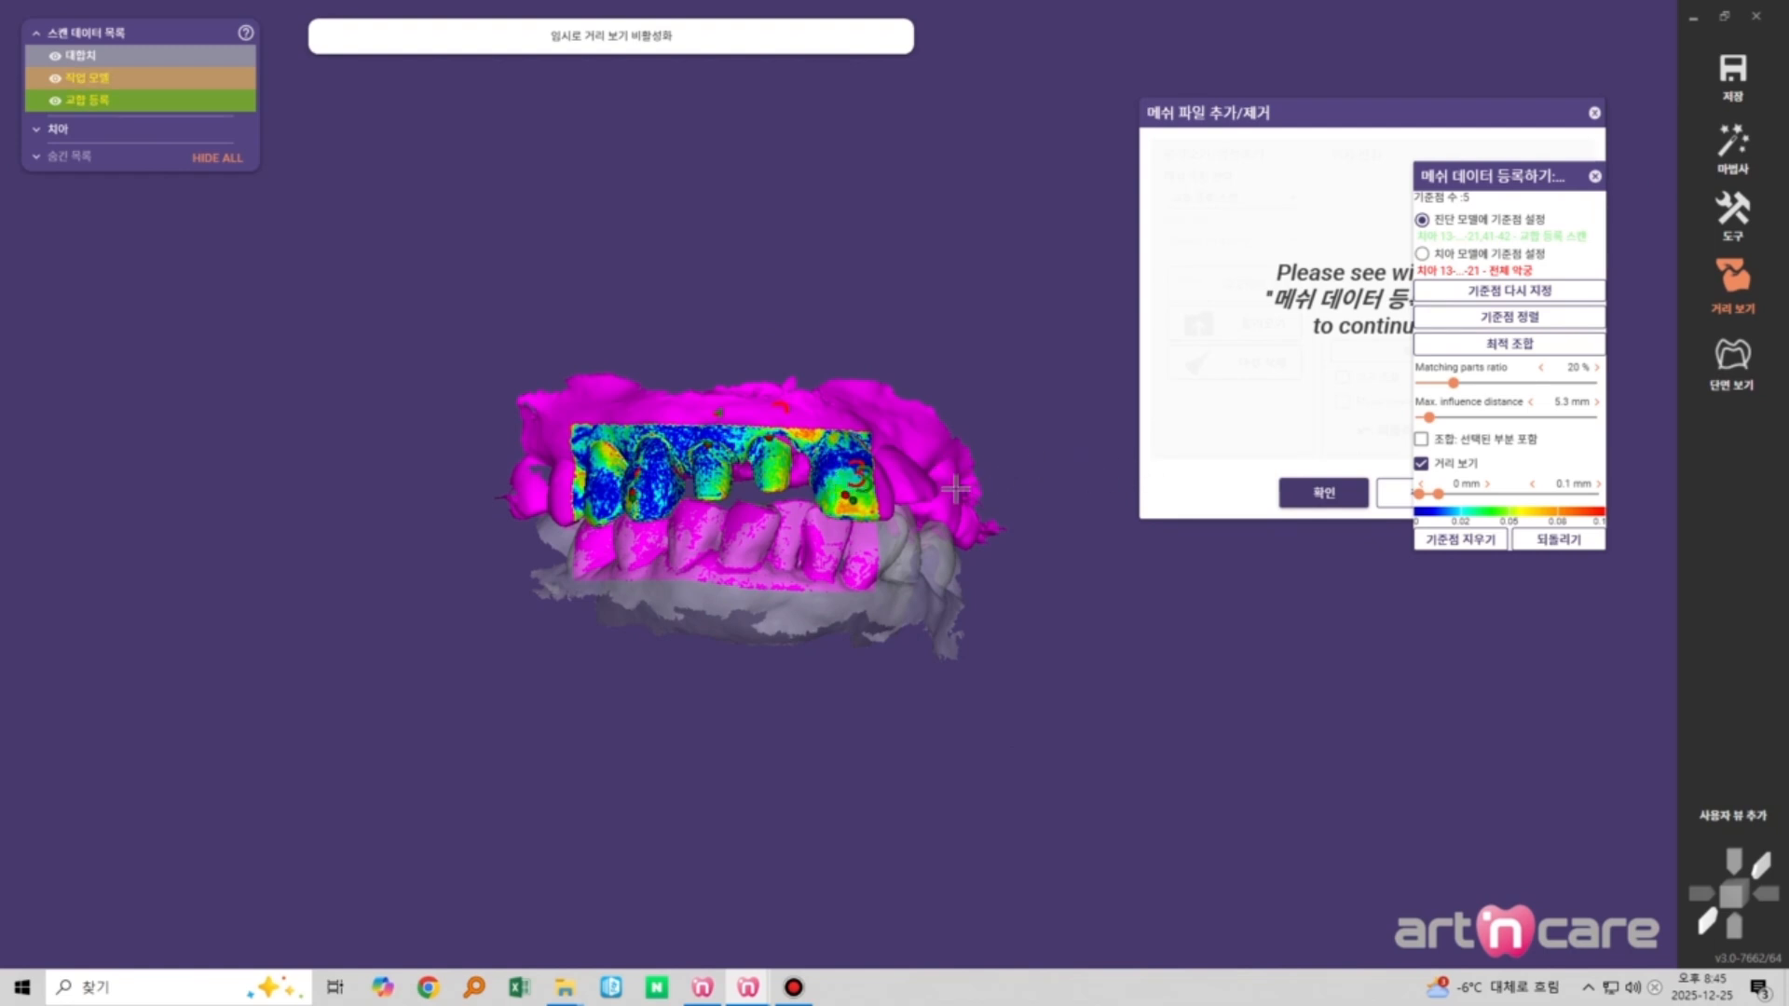
left_click(1539, 542)
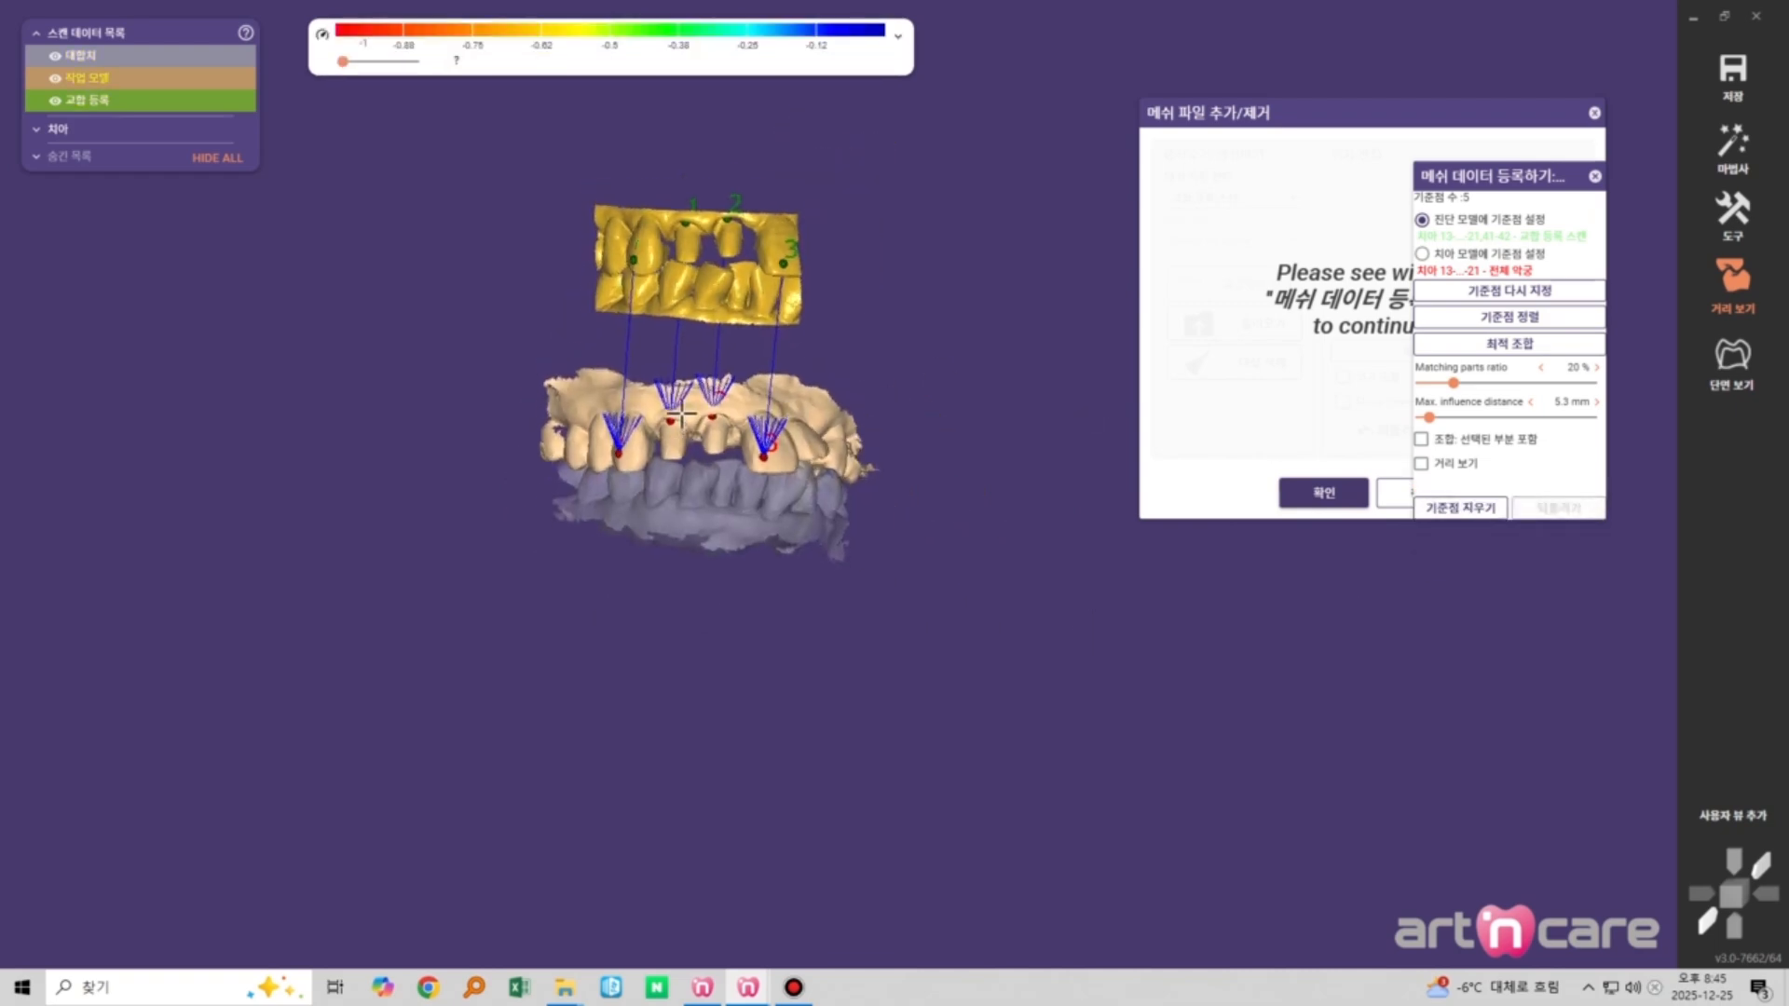
Enable 조합: 선택된 부분 포함 and mark the two prepared teeth with their gum margins on the bite scan
scroll(671, 416, "up", 3)
scroll(726, 354, "down", 3)
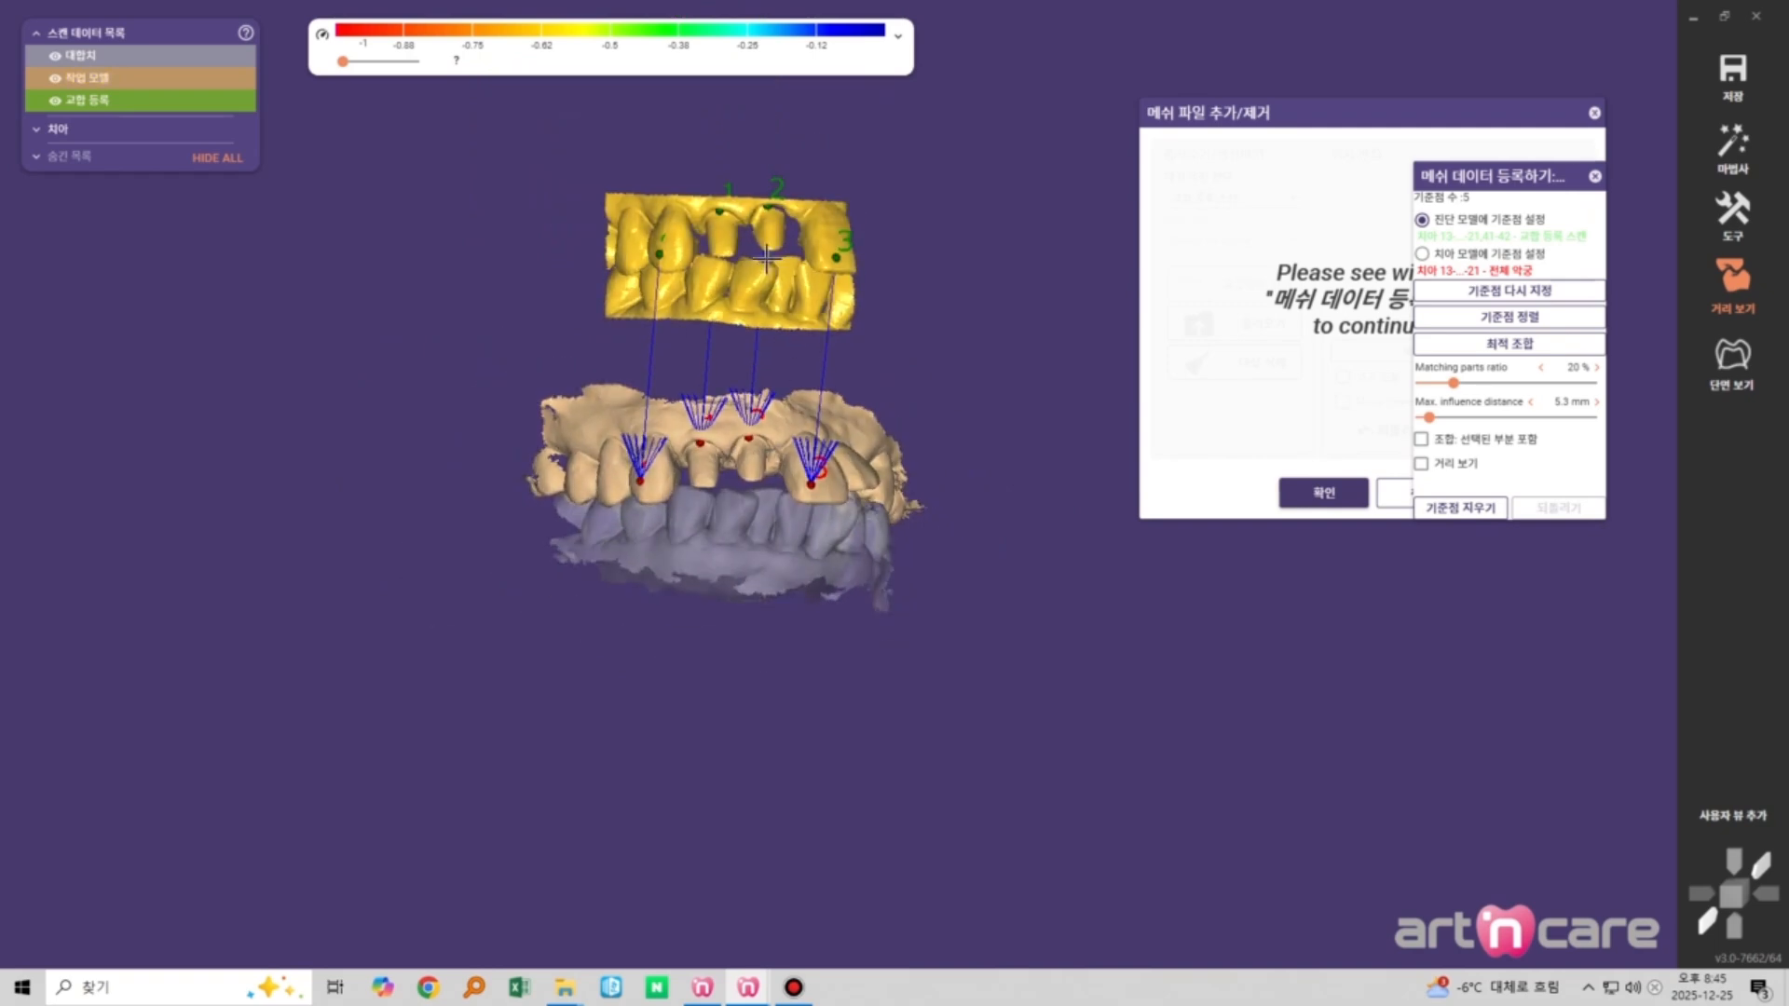
scroll(758, 305, "up", 2)
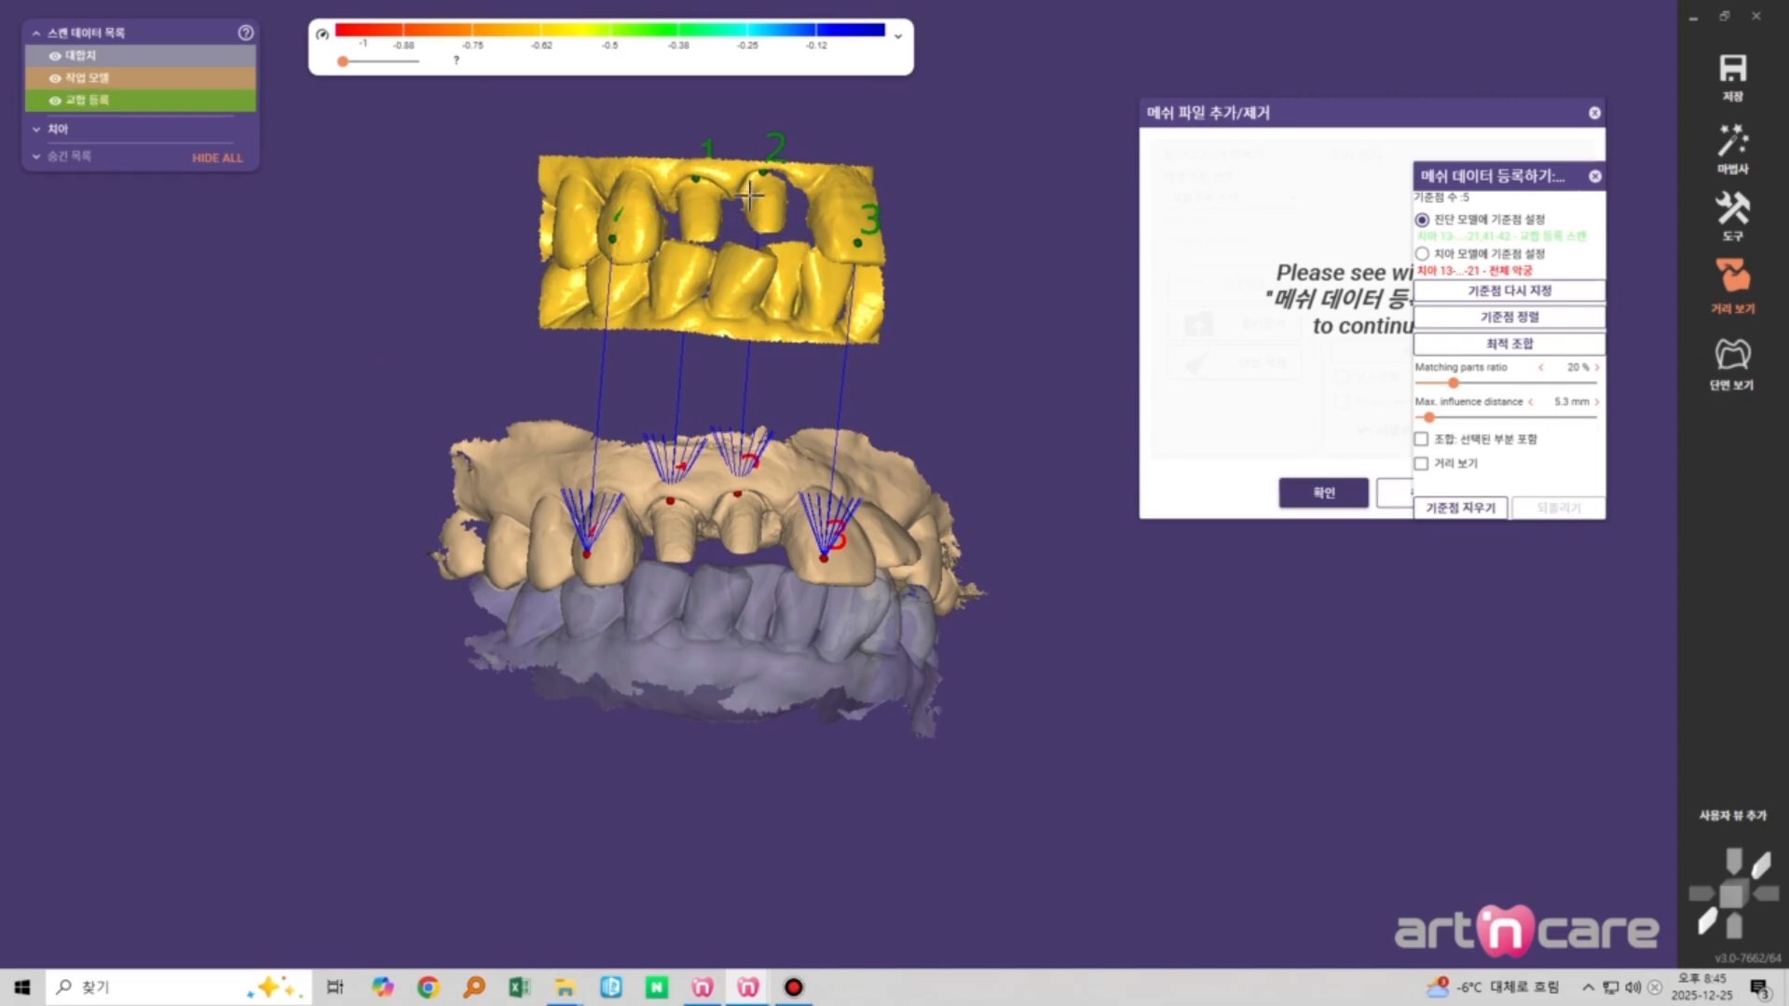
scroll(970, 383, "down", 4)
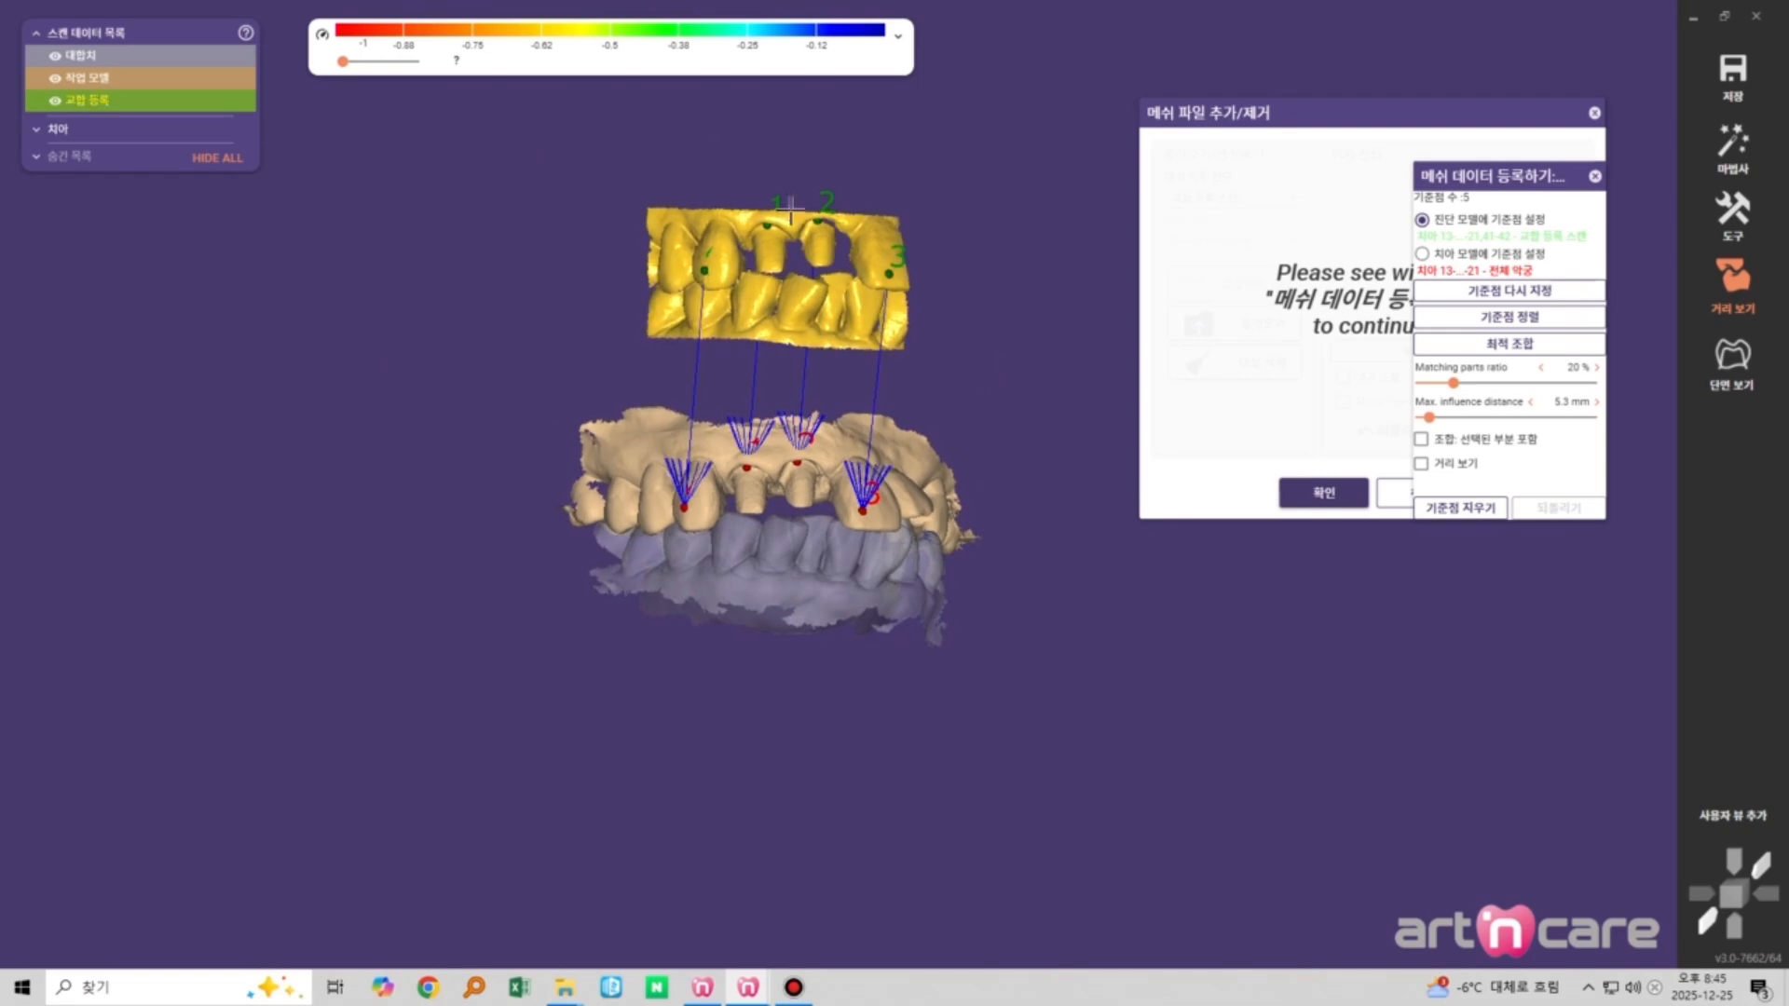
scroll(857, 382, "up", 5)
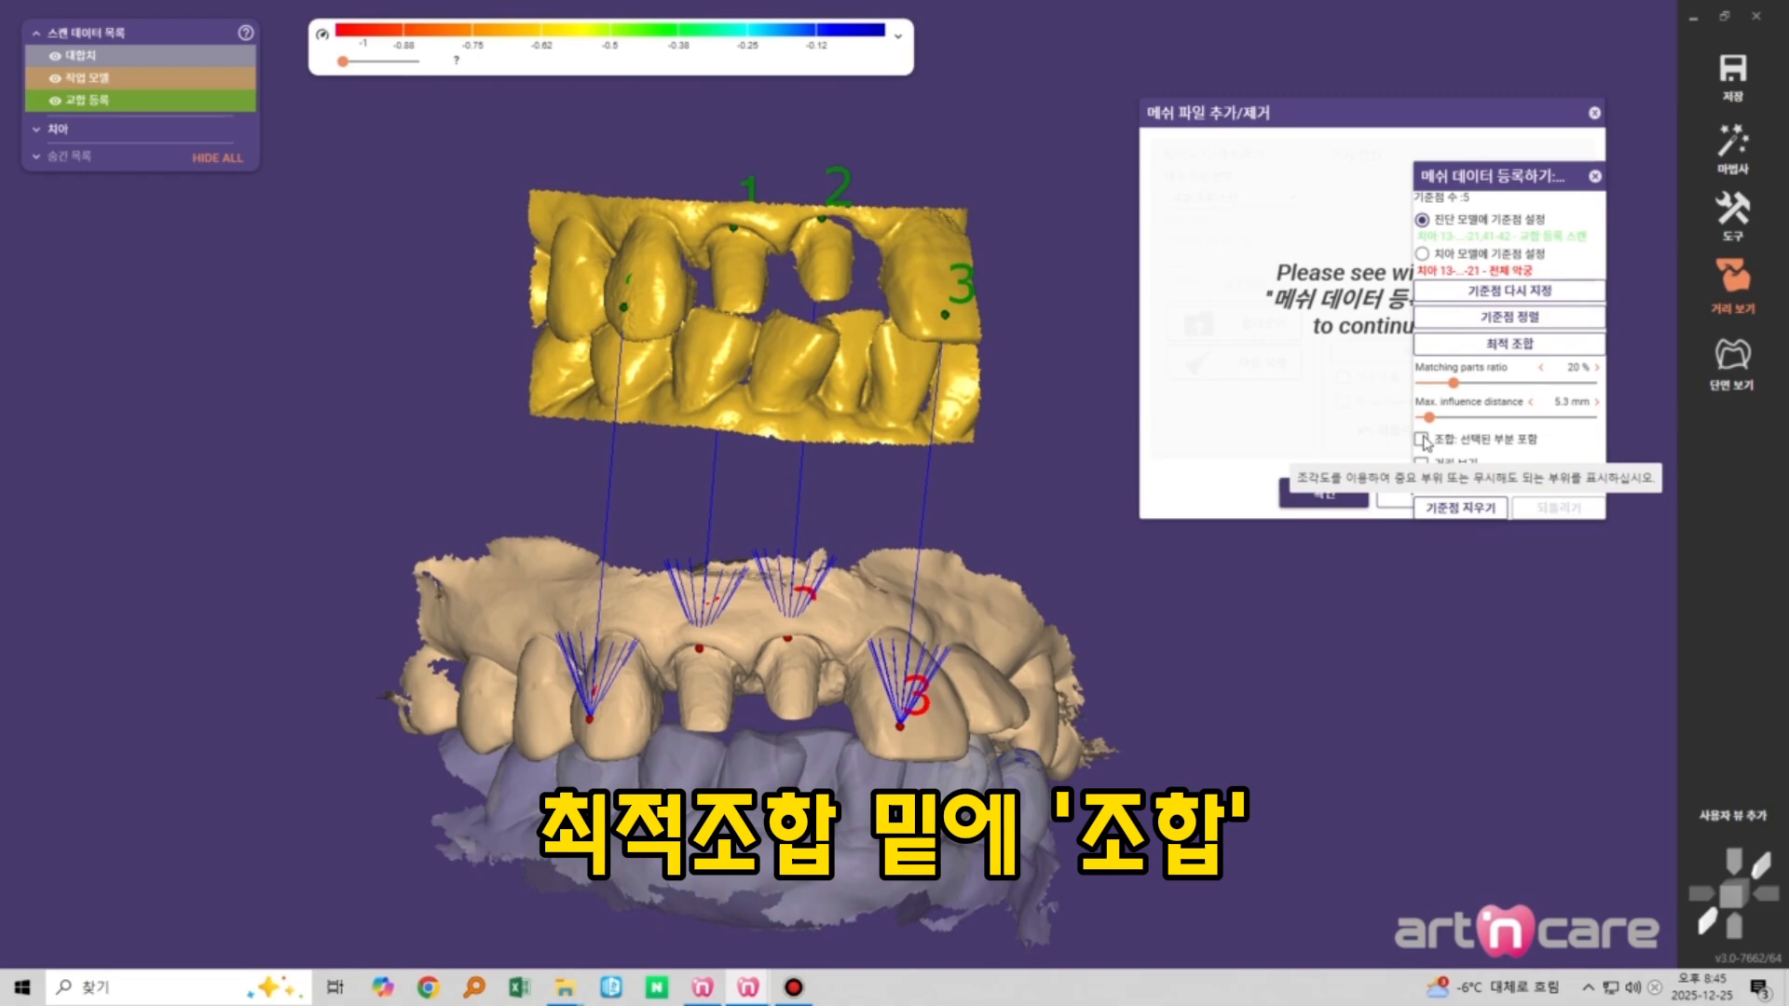
left_click(1423, 440)
scroll(849, 454, "down", 2)
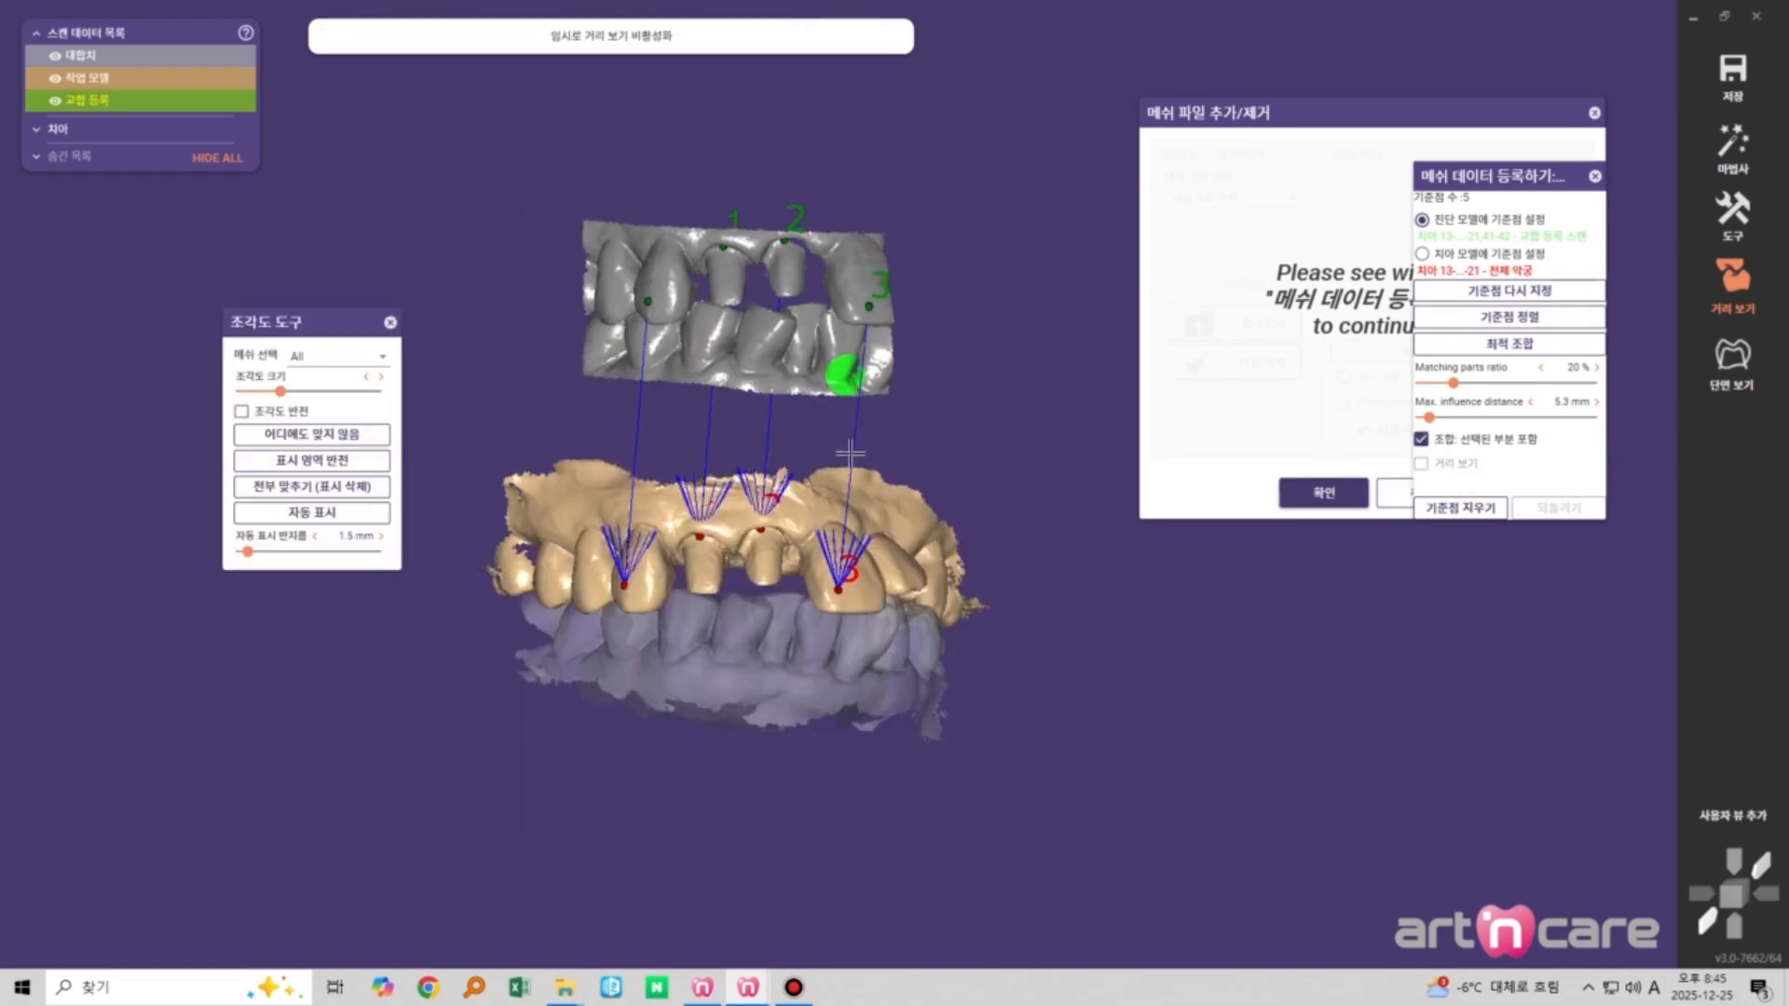
scroll(678, 419, "up", 3)
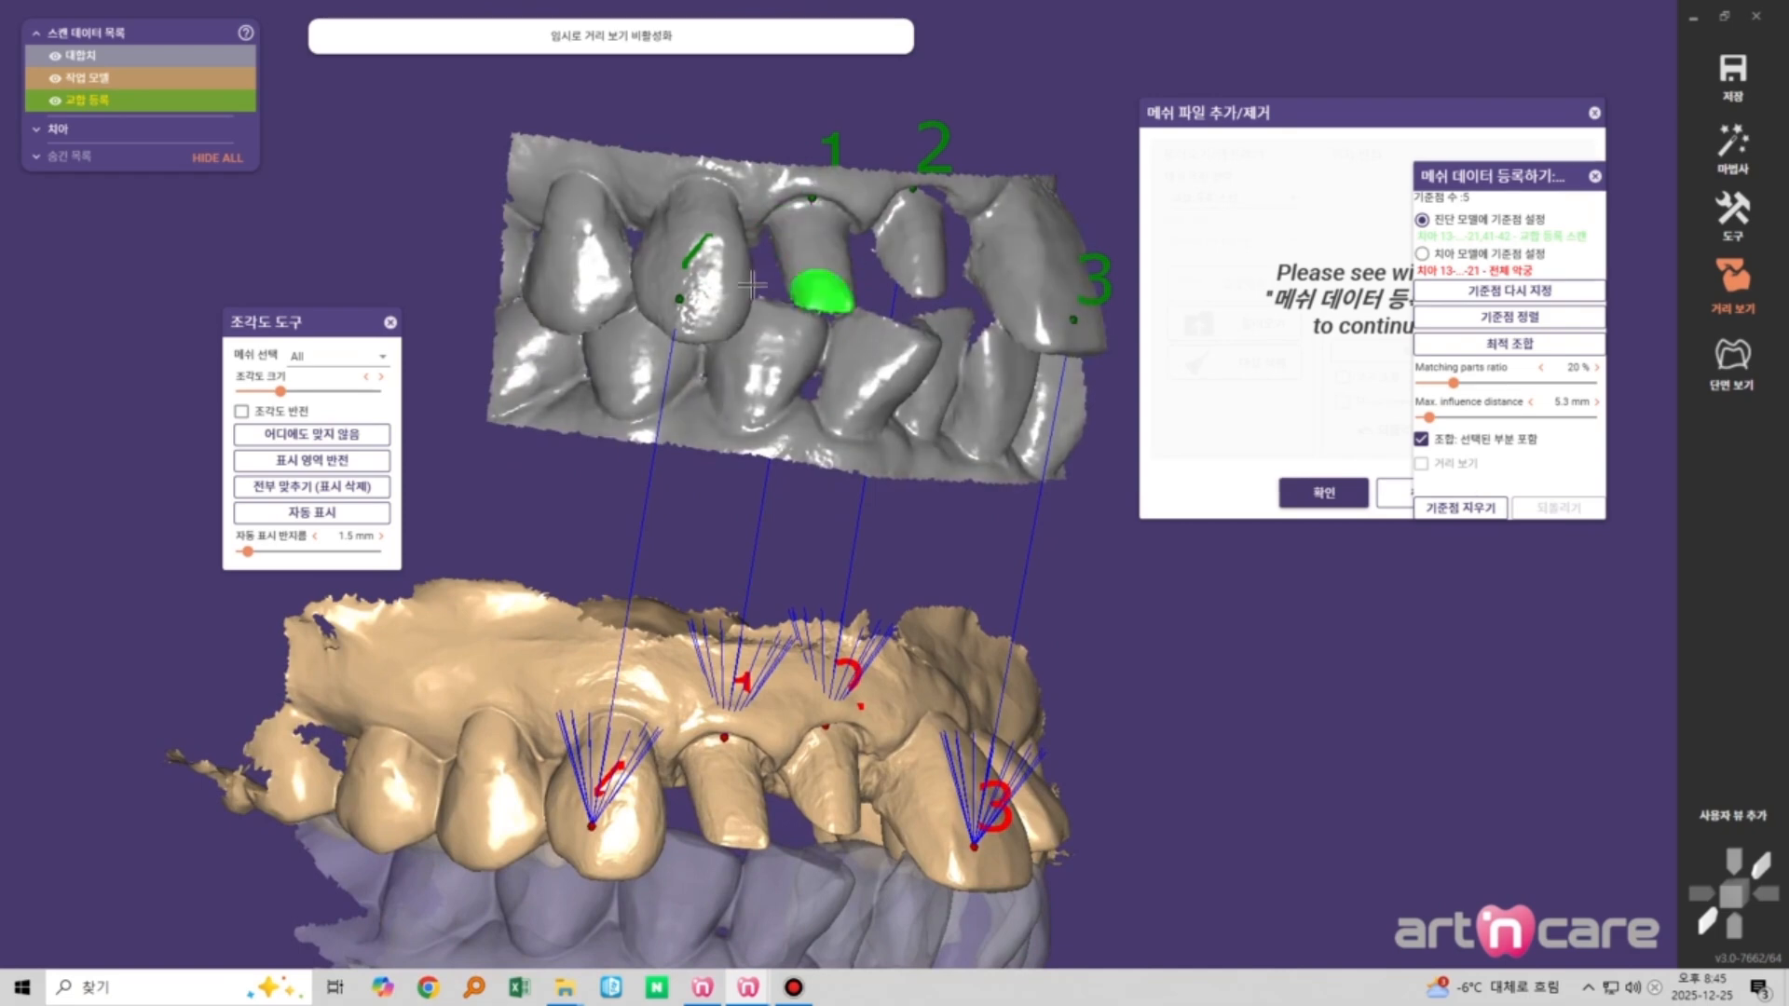
scroll(867, 296, "down", 3)
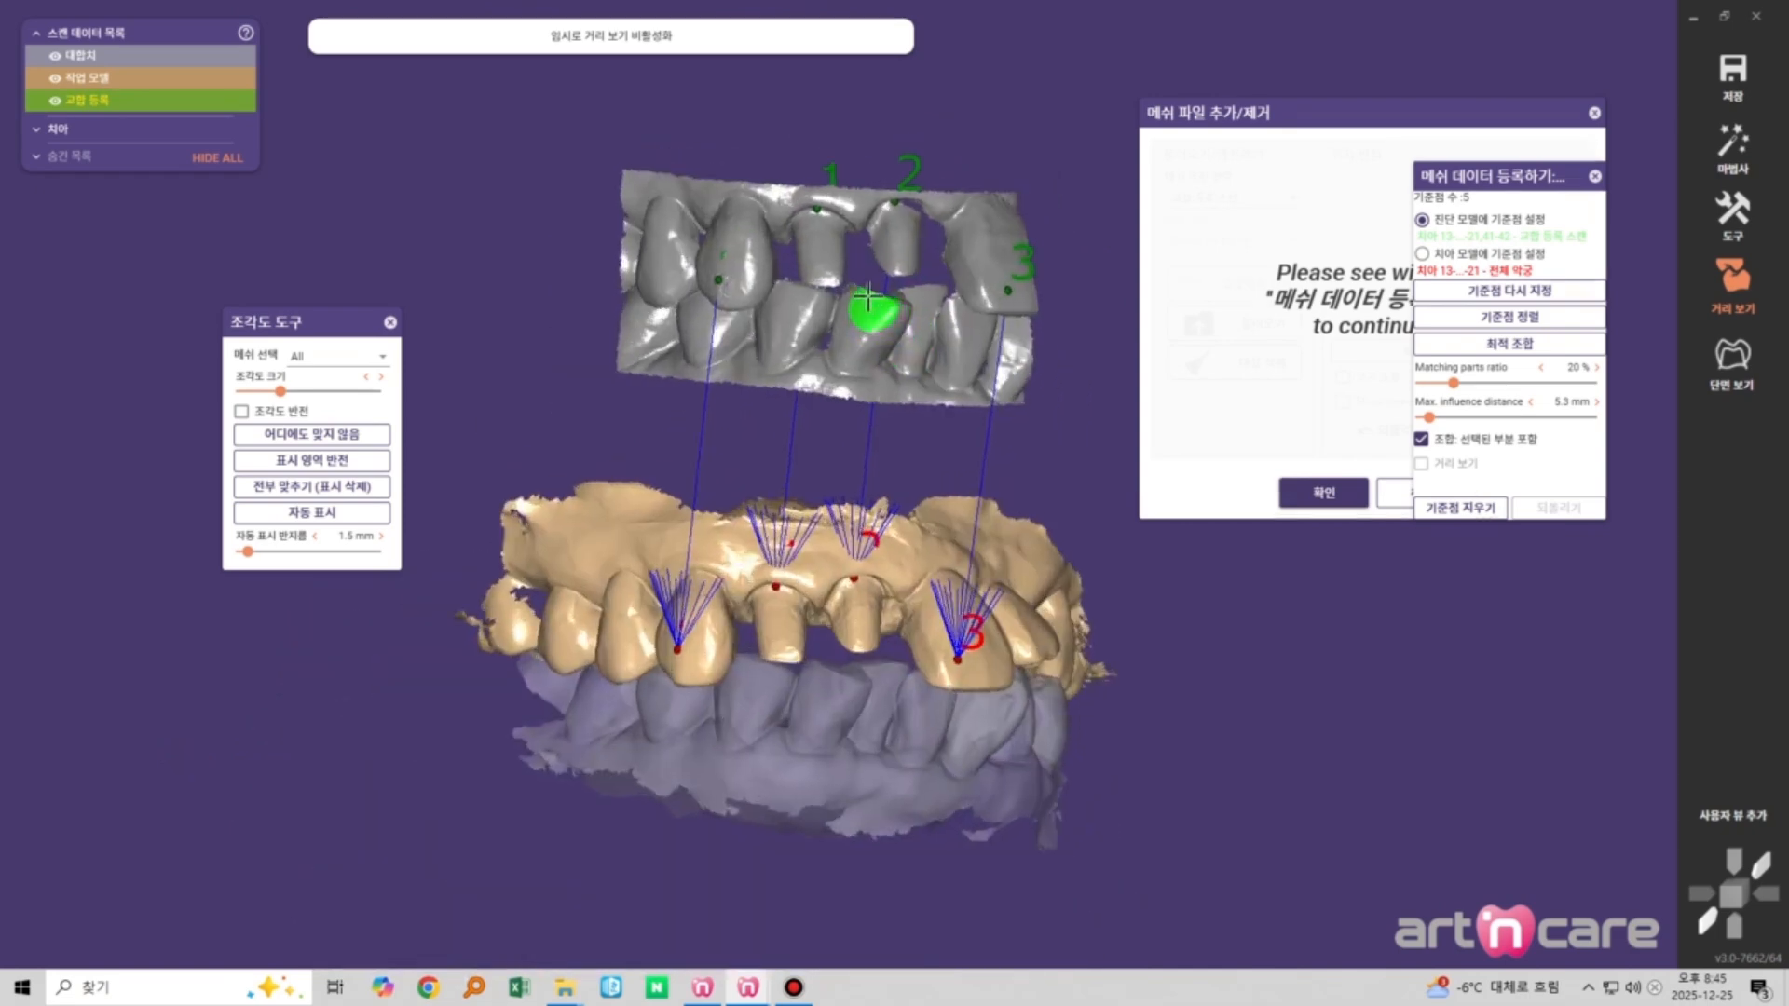
scroll(823, 271, "up", 1)
left_click(899, 233)
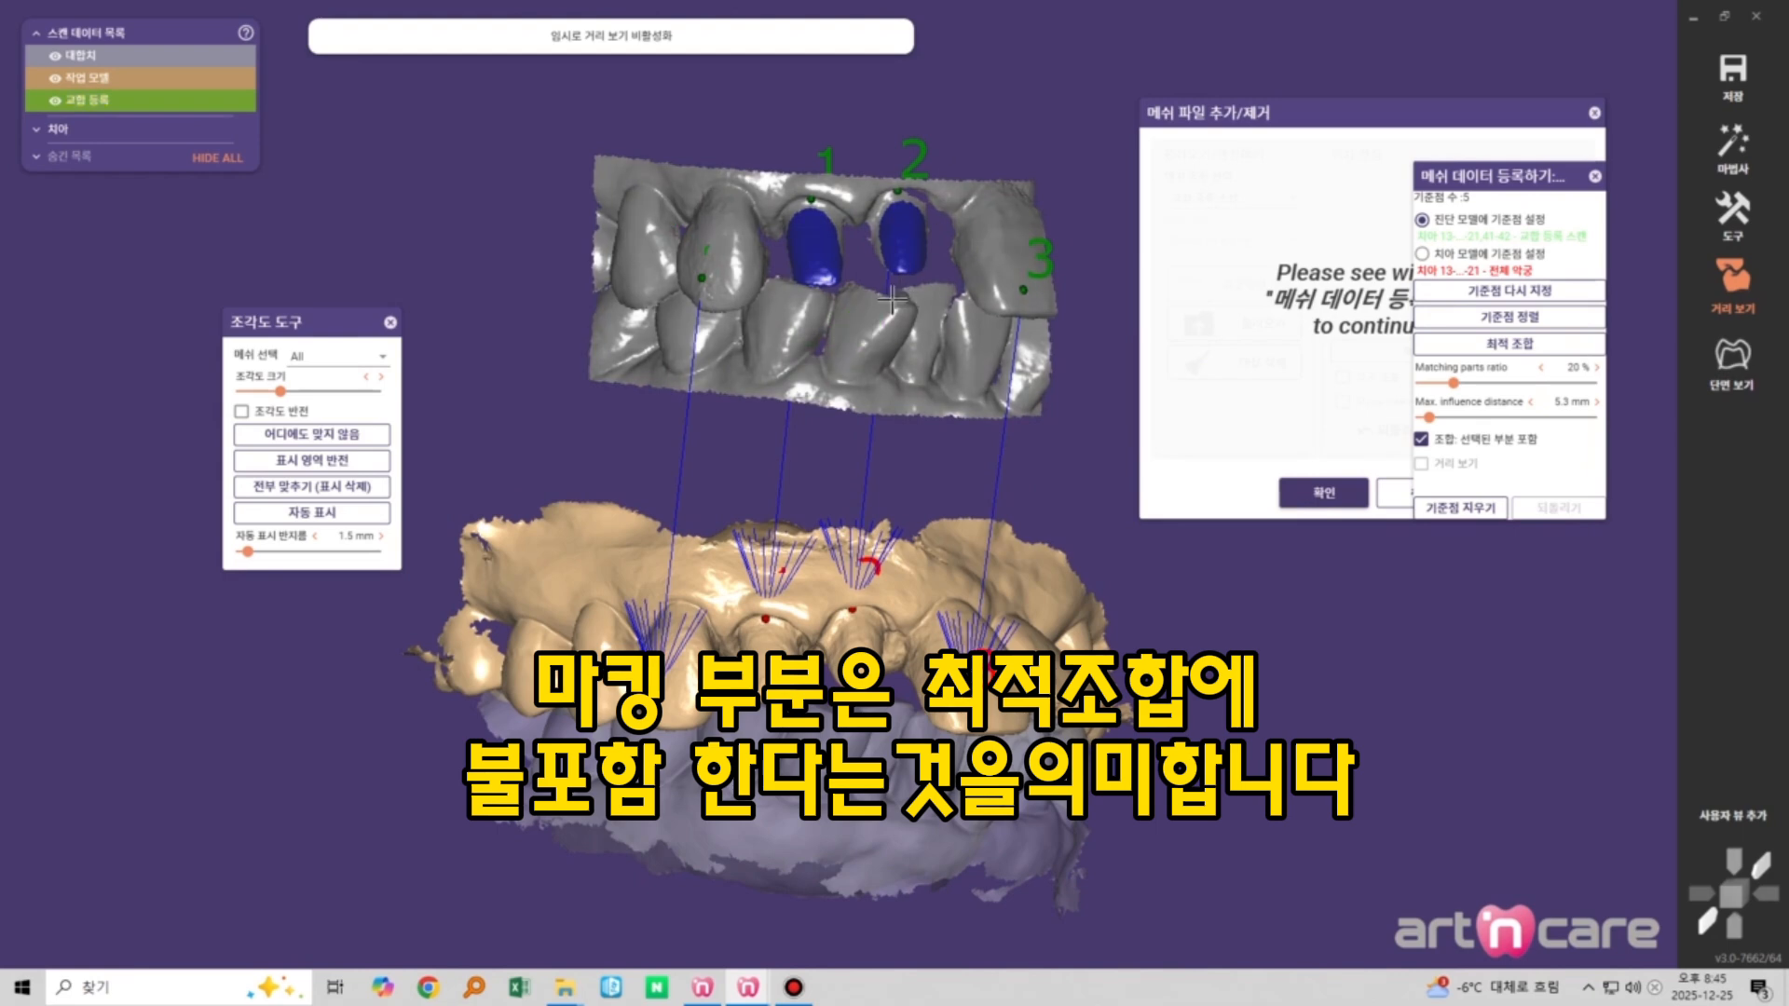
right_click_drag(797, 265, 755, 200)
left_click(759, 174)
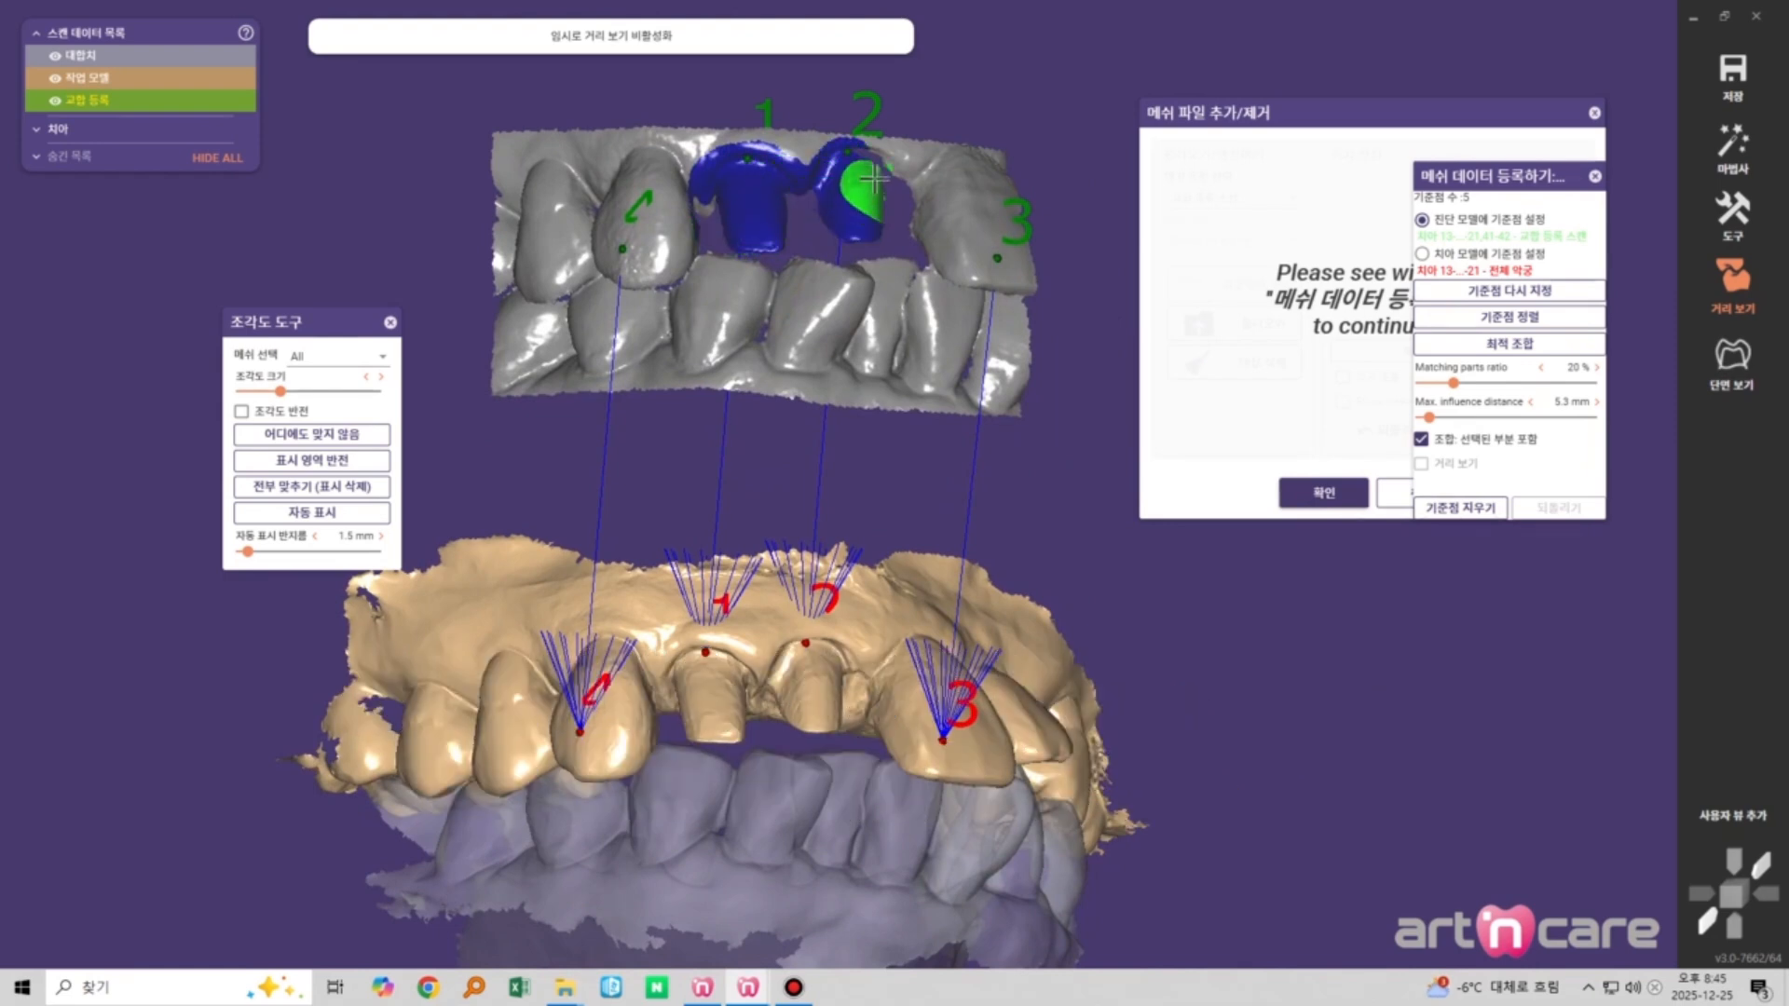
Mark the same two prepared teeth and their gum margins on the working model to match the bite scan's marked areas
left_click(717, 690)
left_click(711, 723)
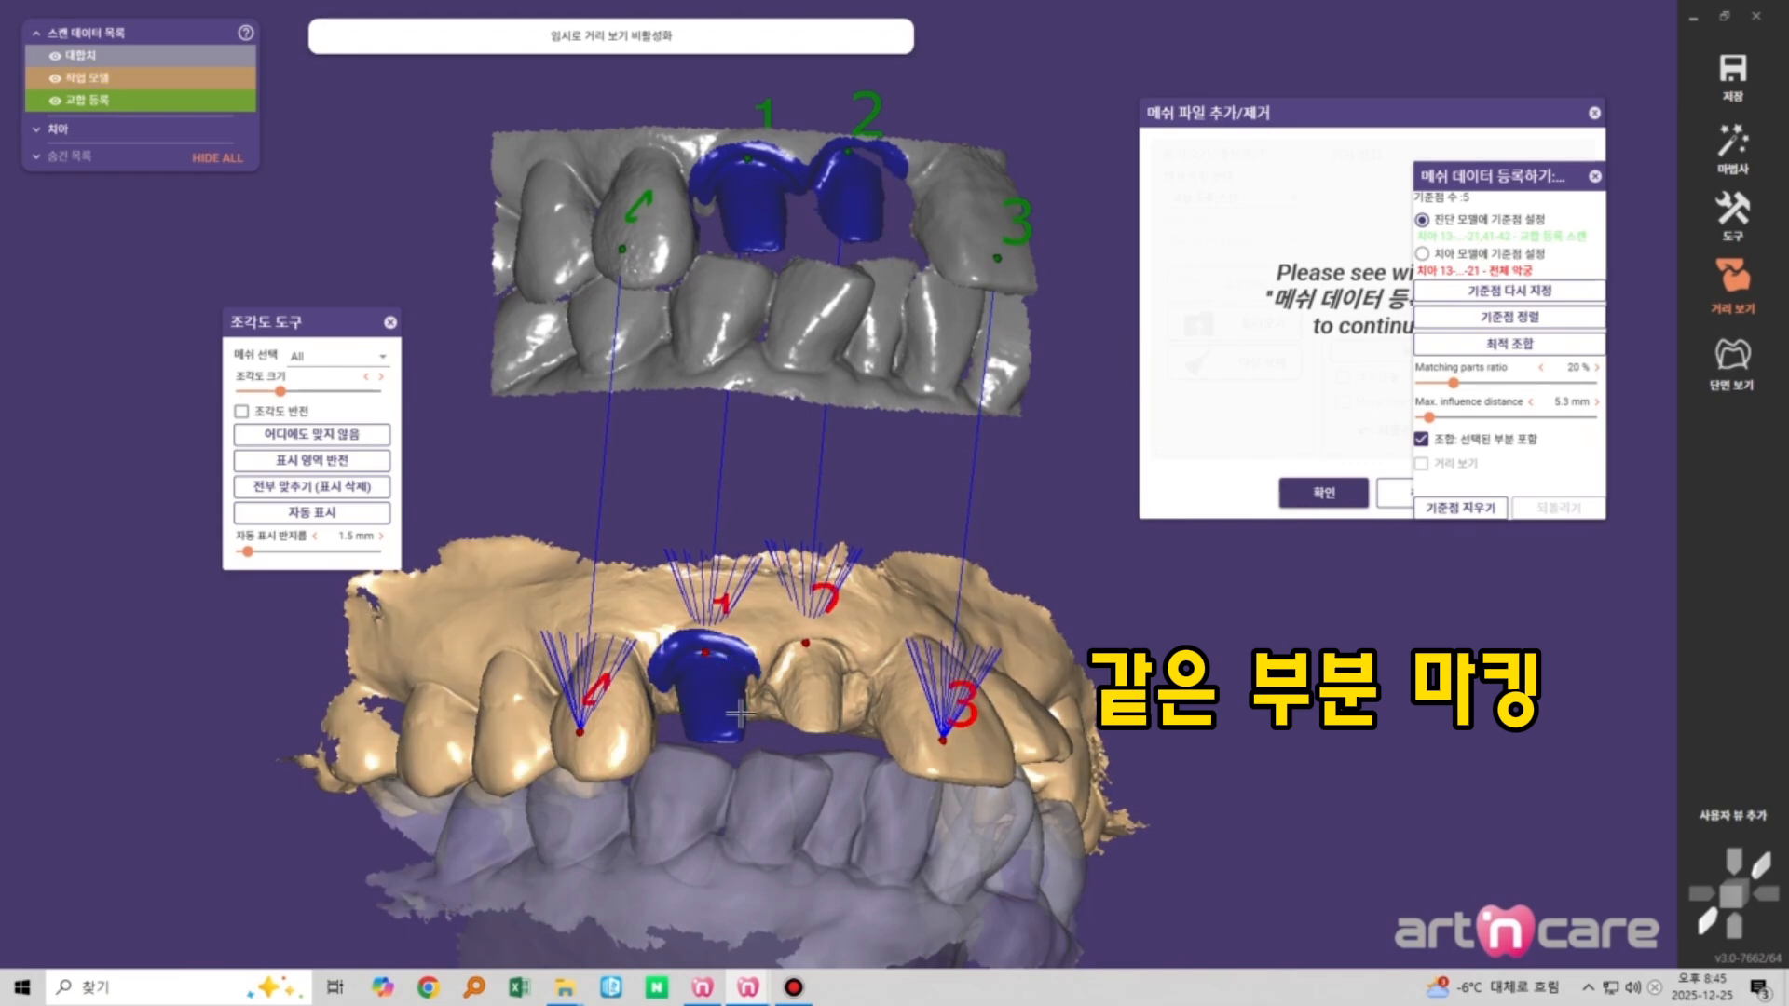
left_click(734, 739)
left_click(790, 660)
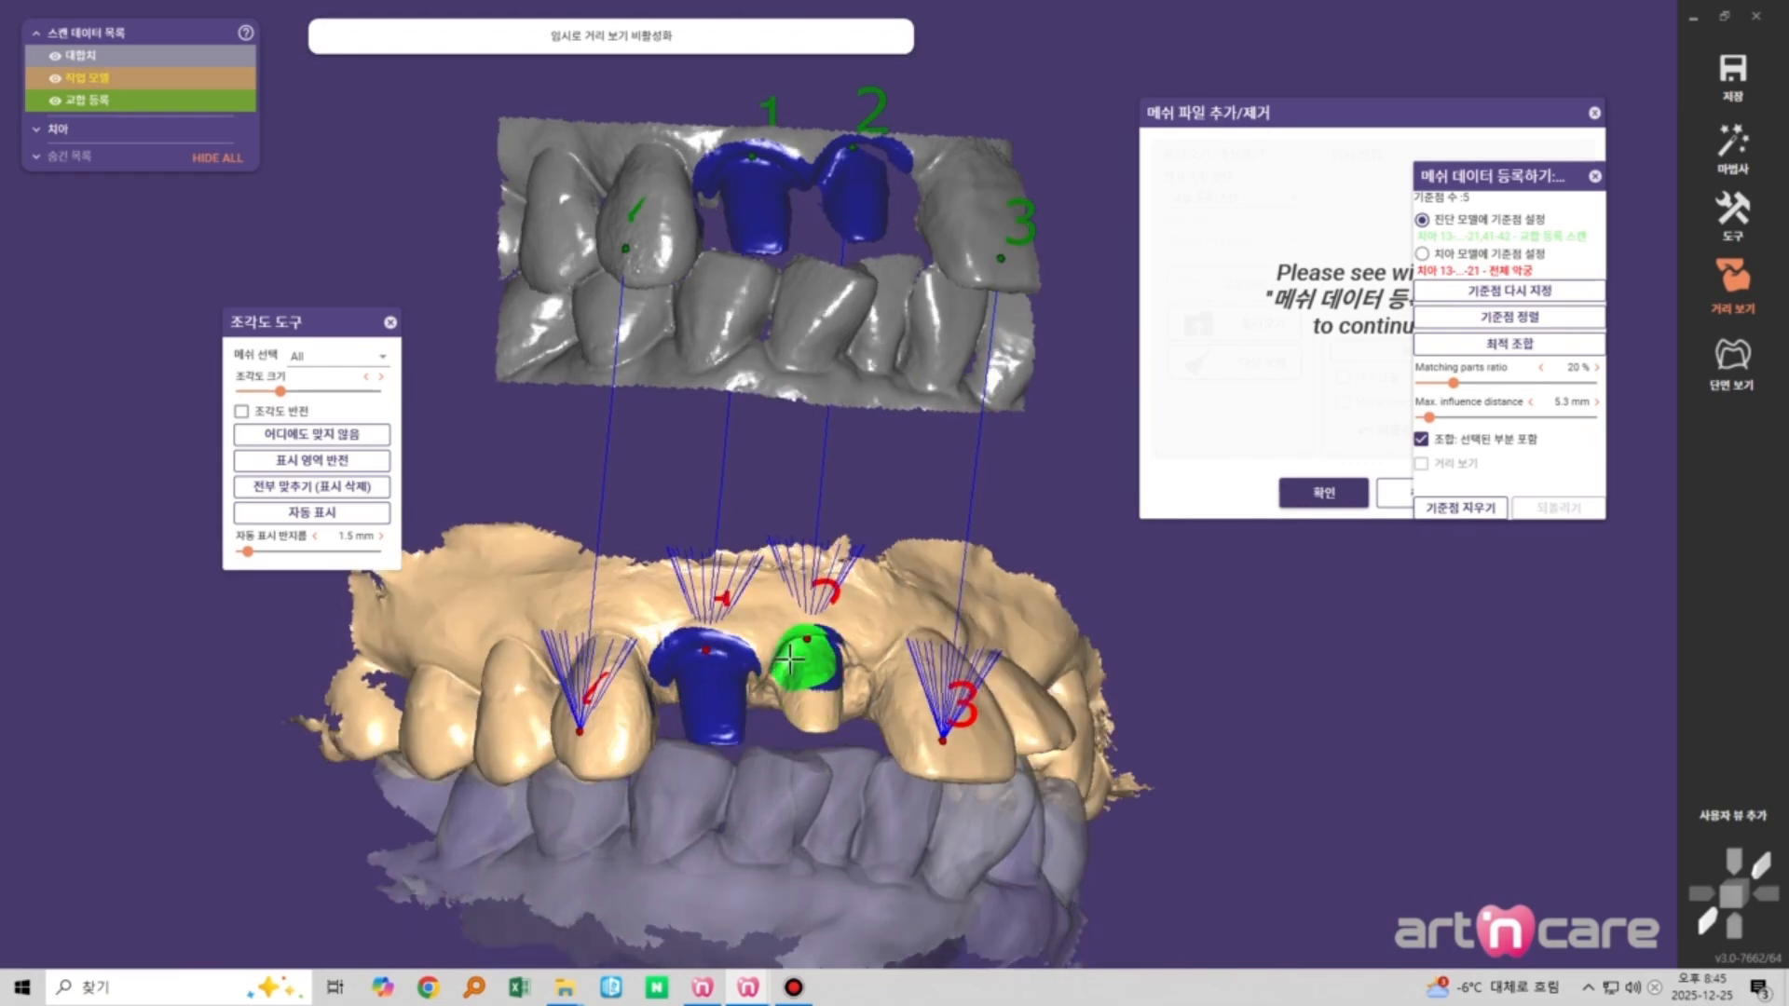
left_click_drag(823, 727, 813, 660)
right_click_drag(829, 701, 813, 719)
mouse_move(820, 712)
left_mouse_down()
mouse_move(862, 672)
mouse_move(782, 671)
left_mouse_up()
scroll(812, 756, "down", 2)
scroll(845, 550, "down", 2)
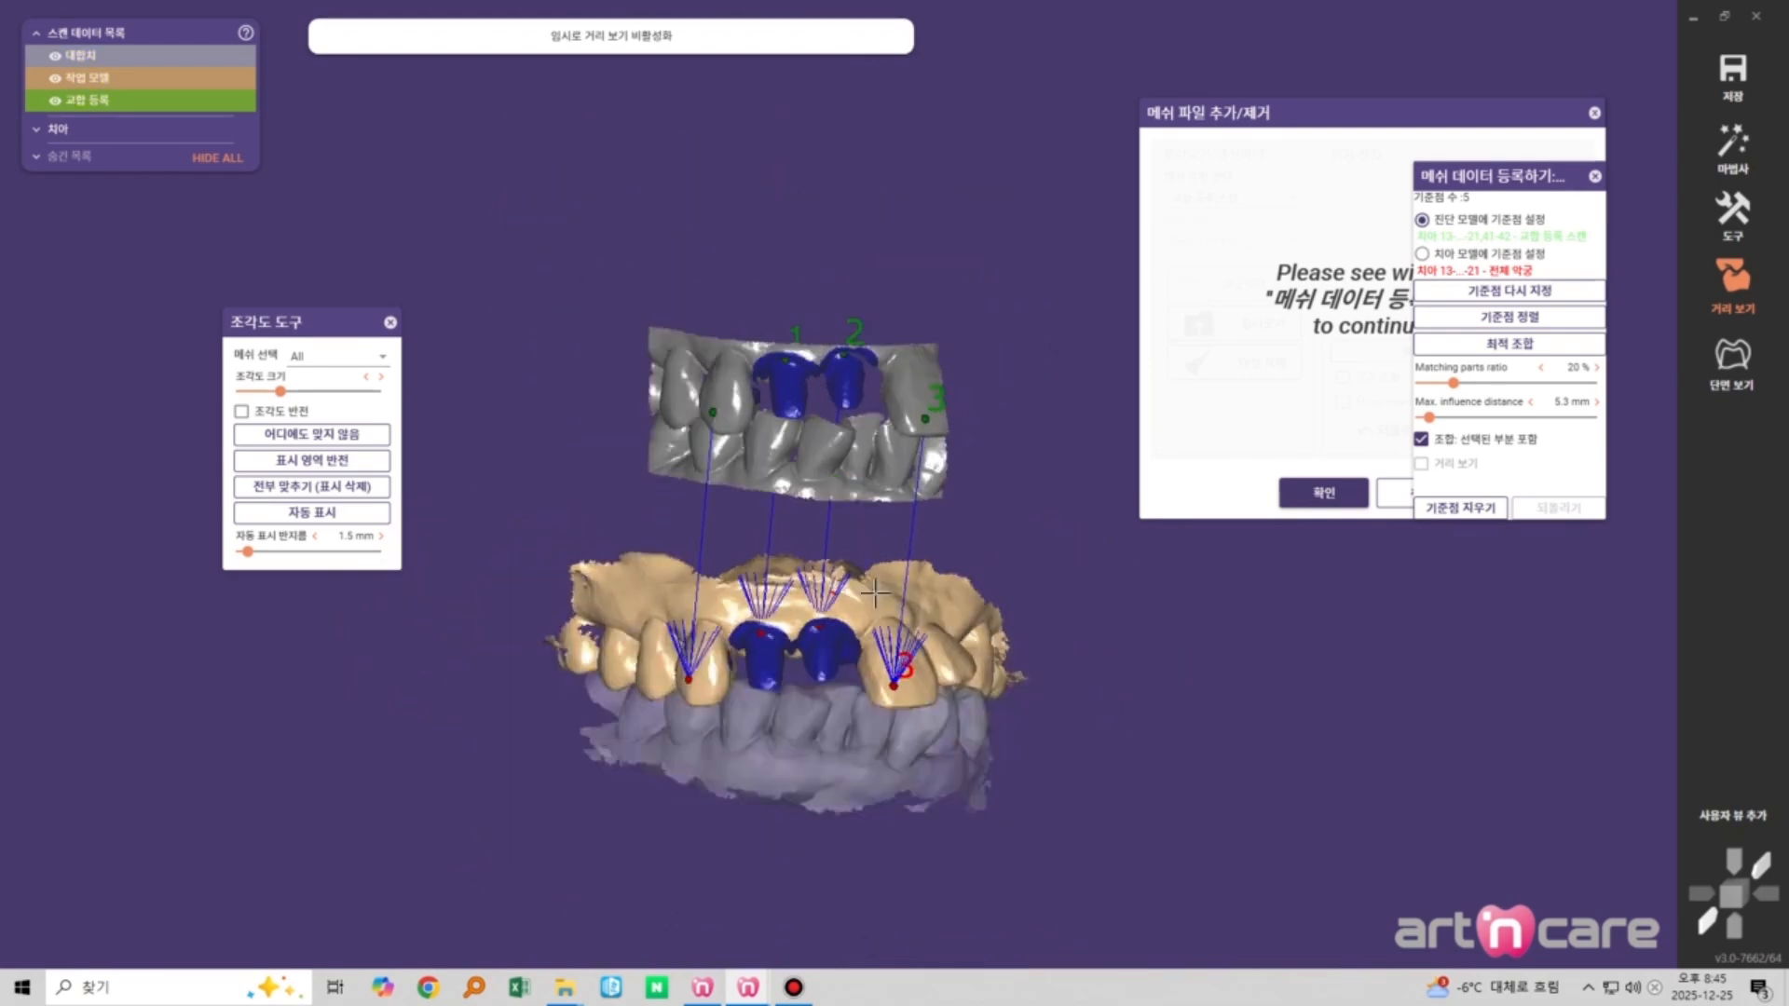
middle_click_drag(874, 597, 852, 518)
scroll(759, 372, "up", 2)
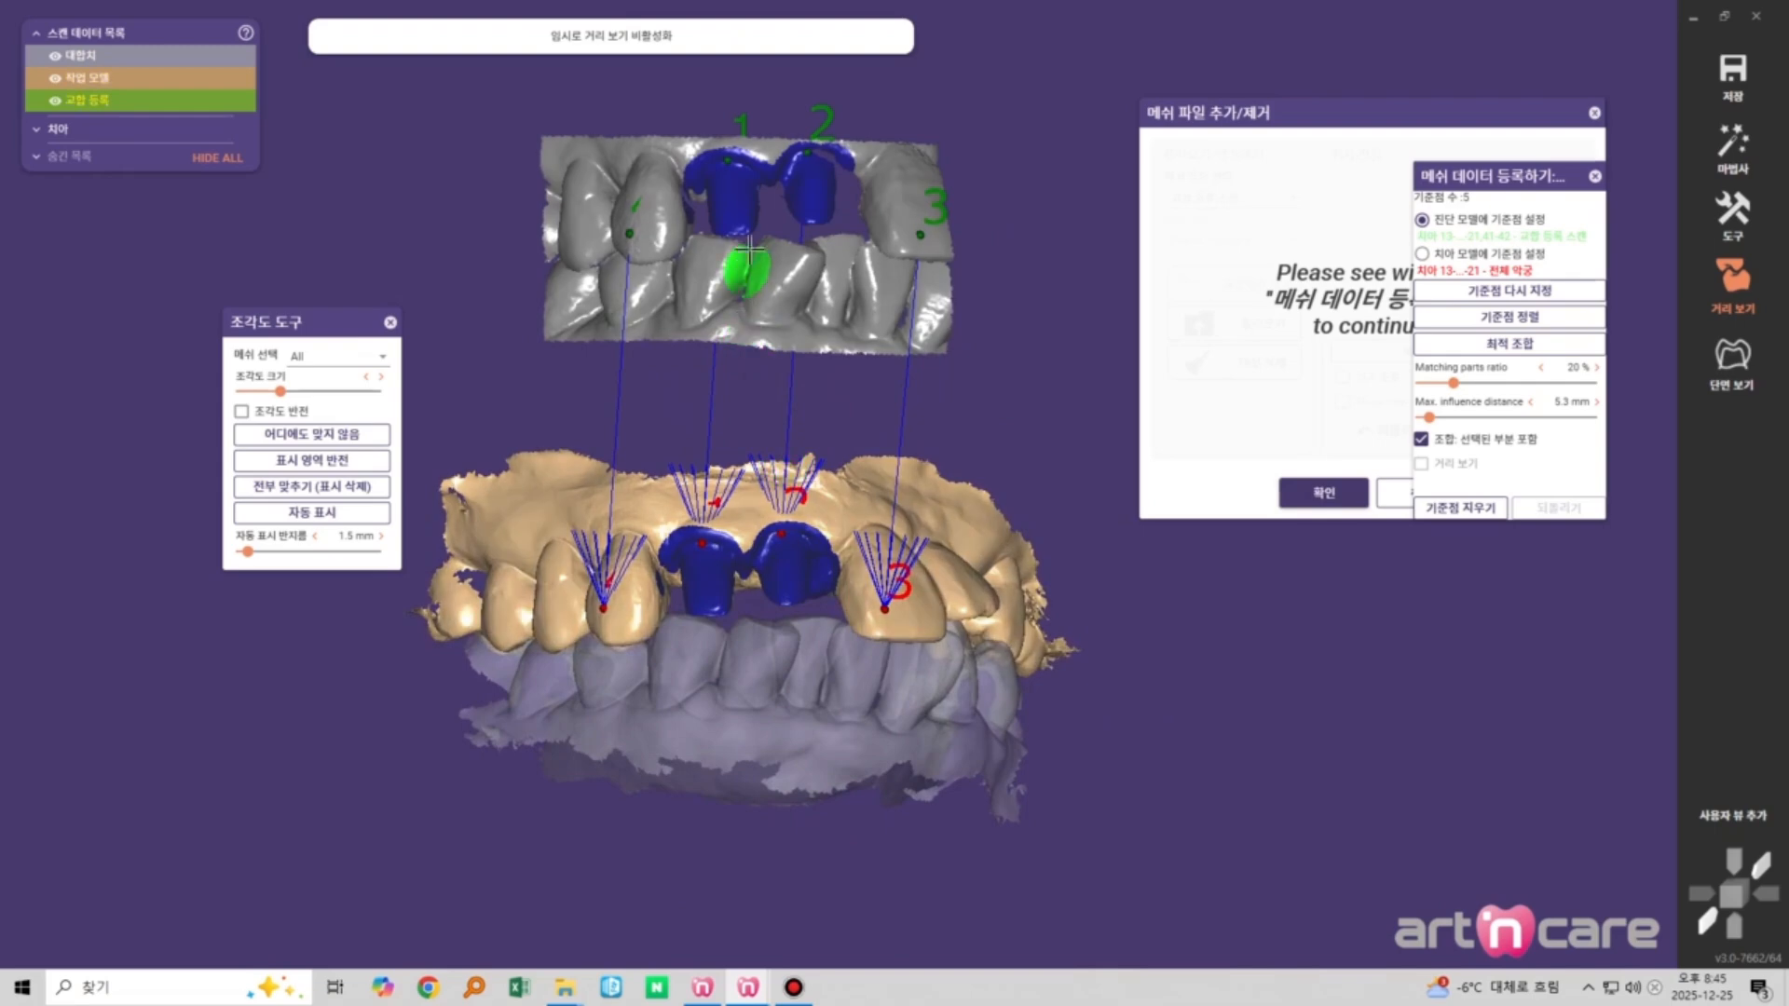
left_click_drag(727, 201, 735, 163)
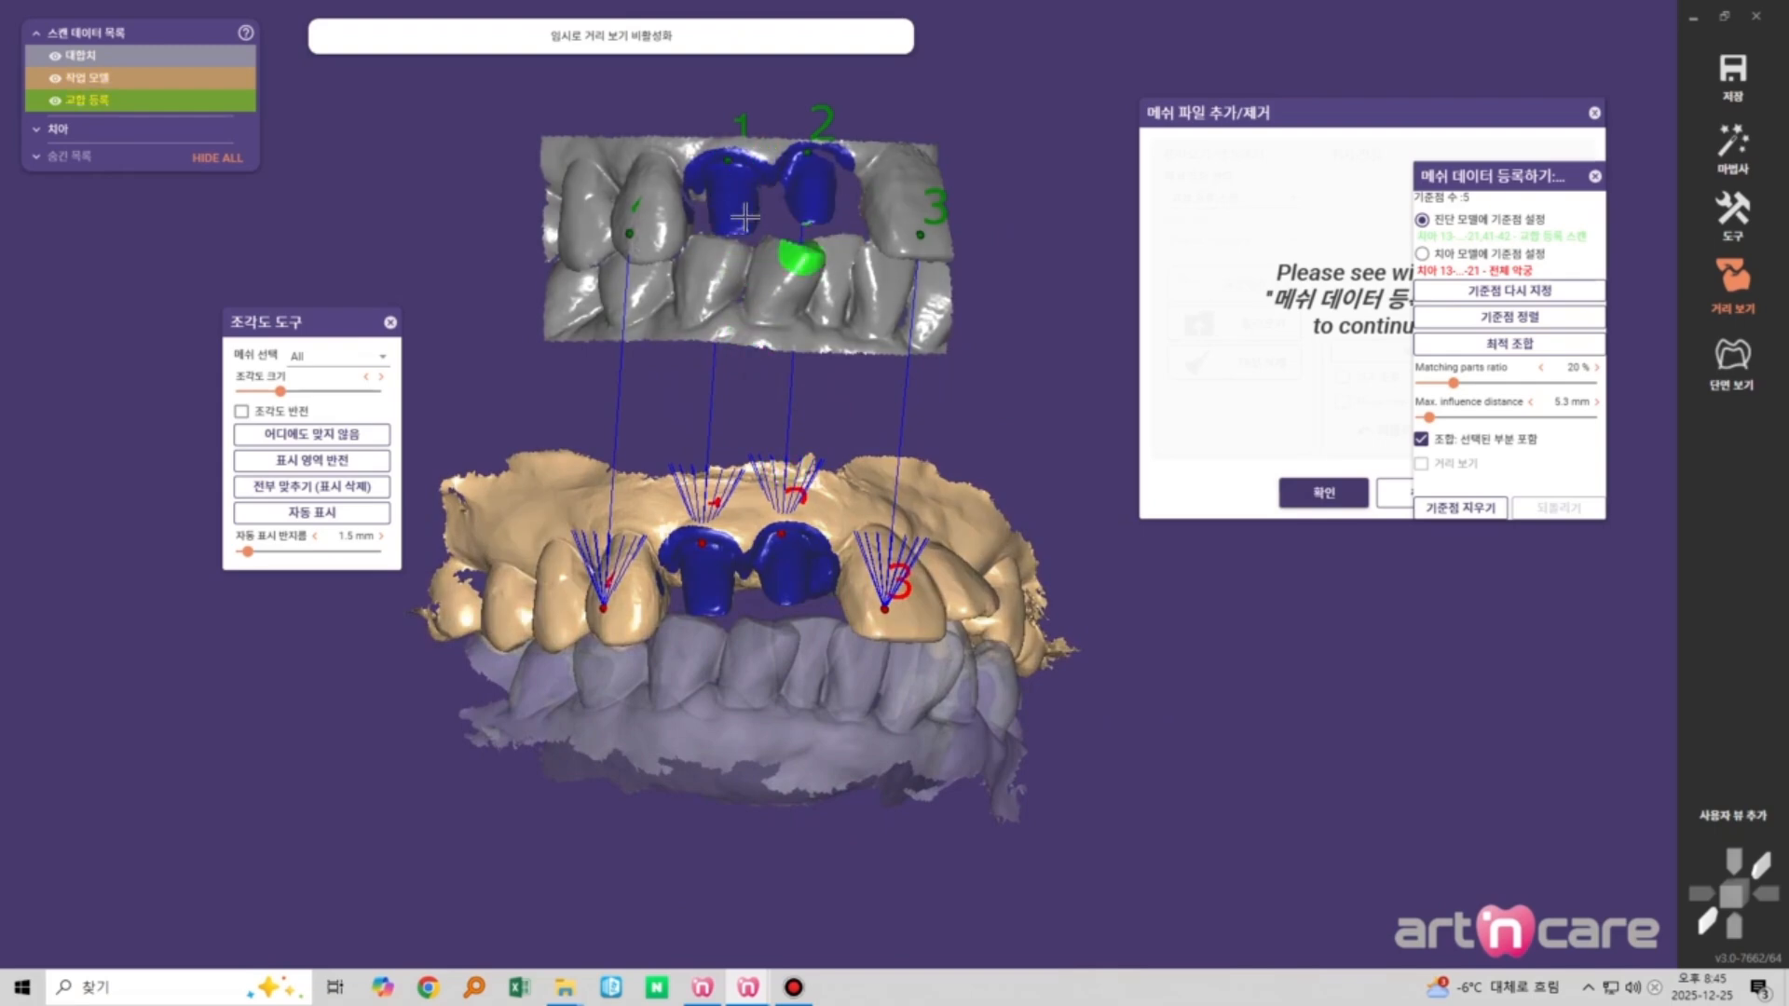
Invert the marked areas with 표시 영역 반전 and try aligning the bite scan to the working model with 기준점 정렬 and 최적 조합
left_click(807, 214)
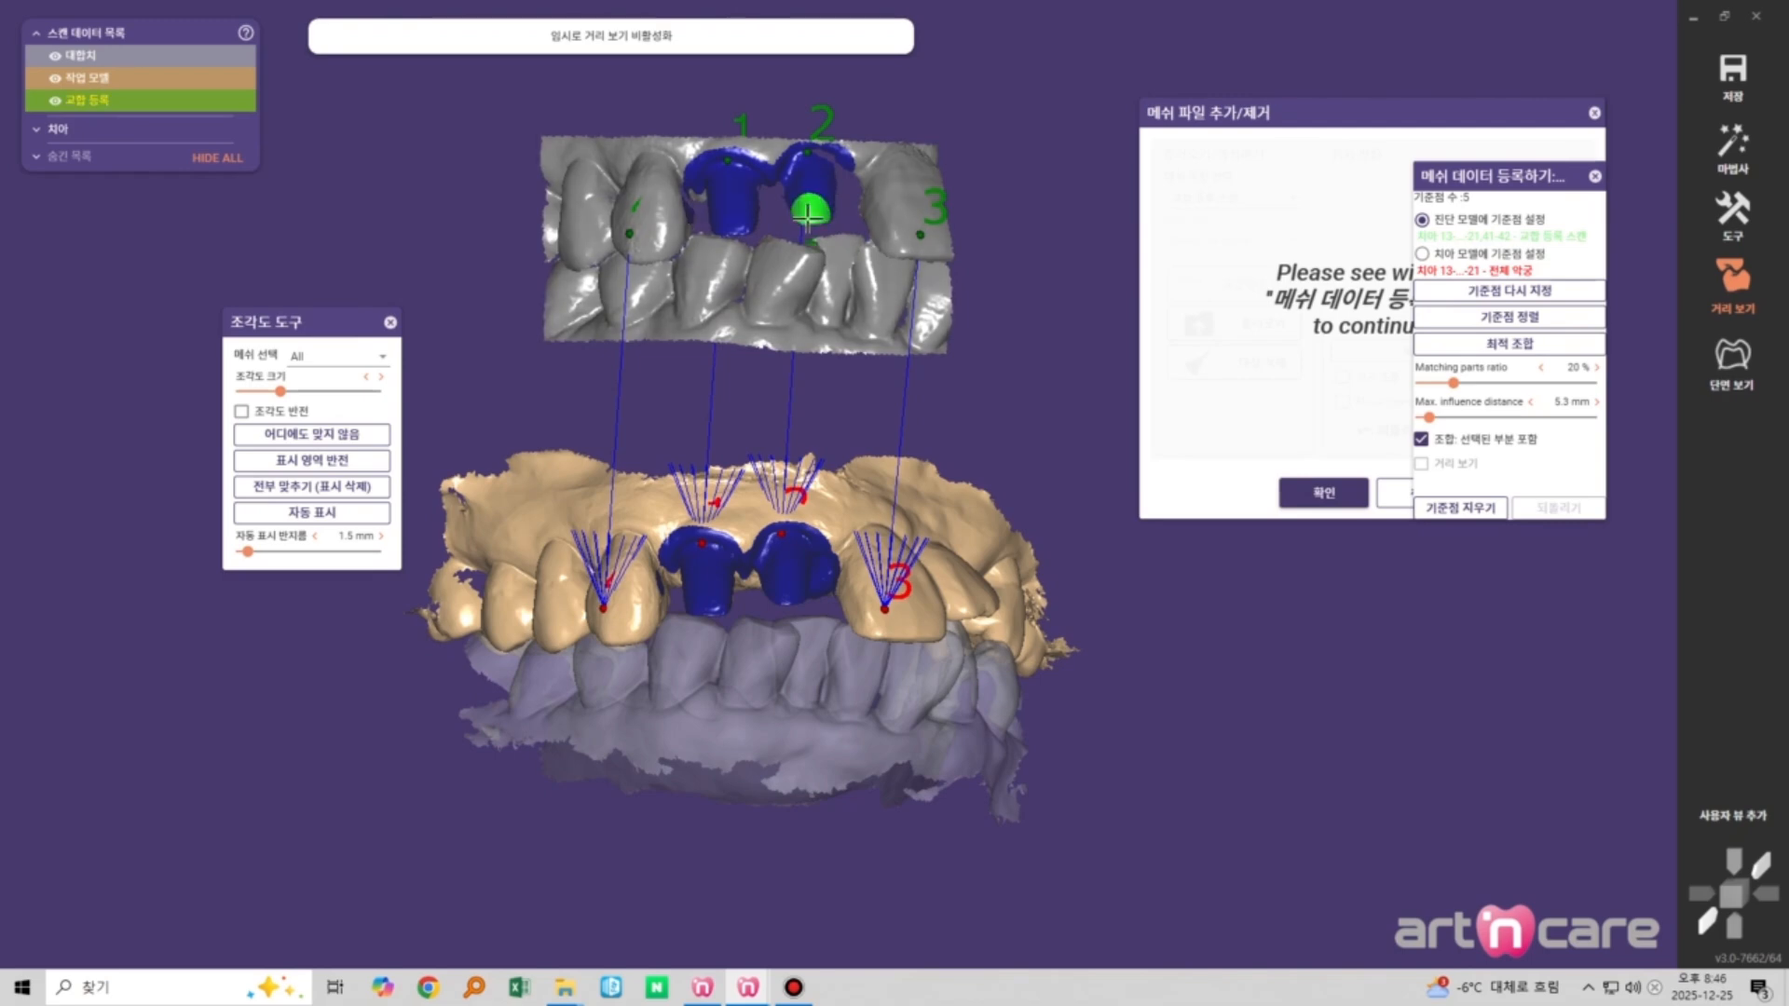
left_click(321, 470)
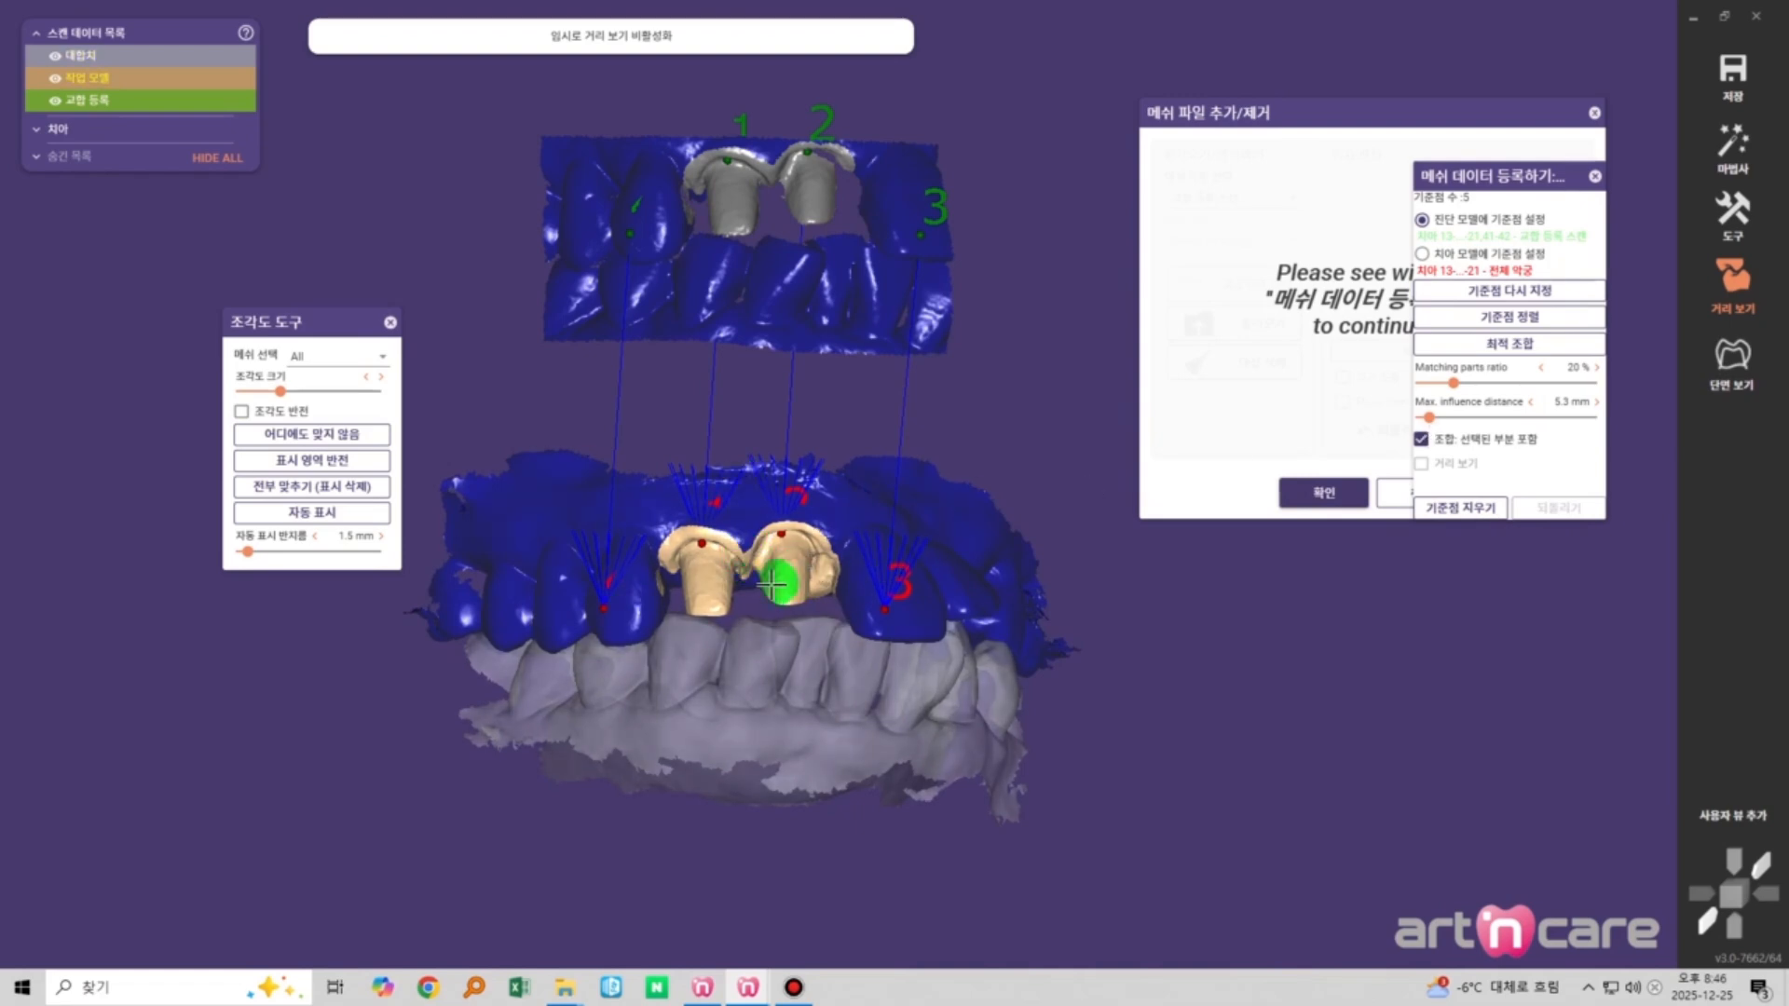
left_click(1500, 318)
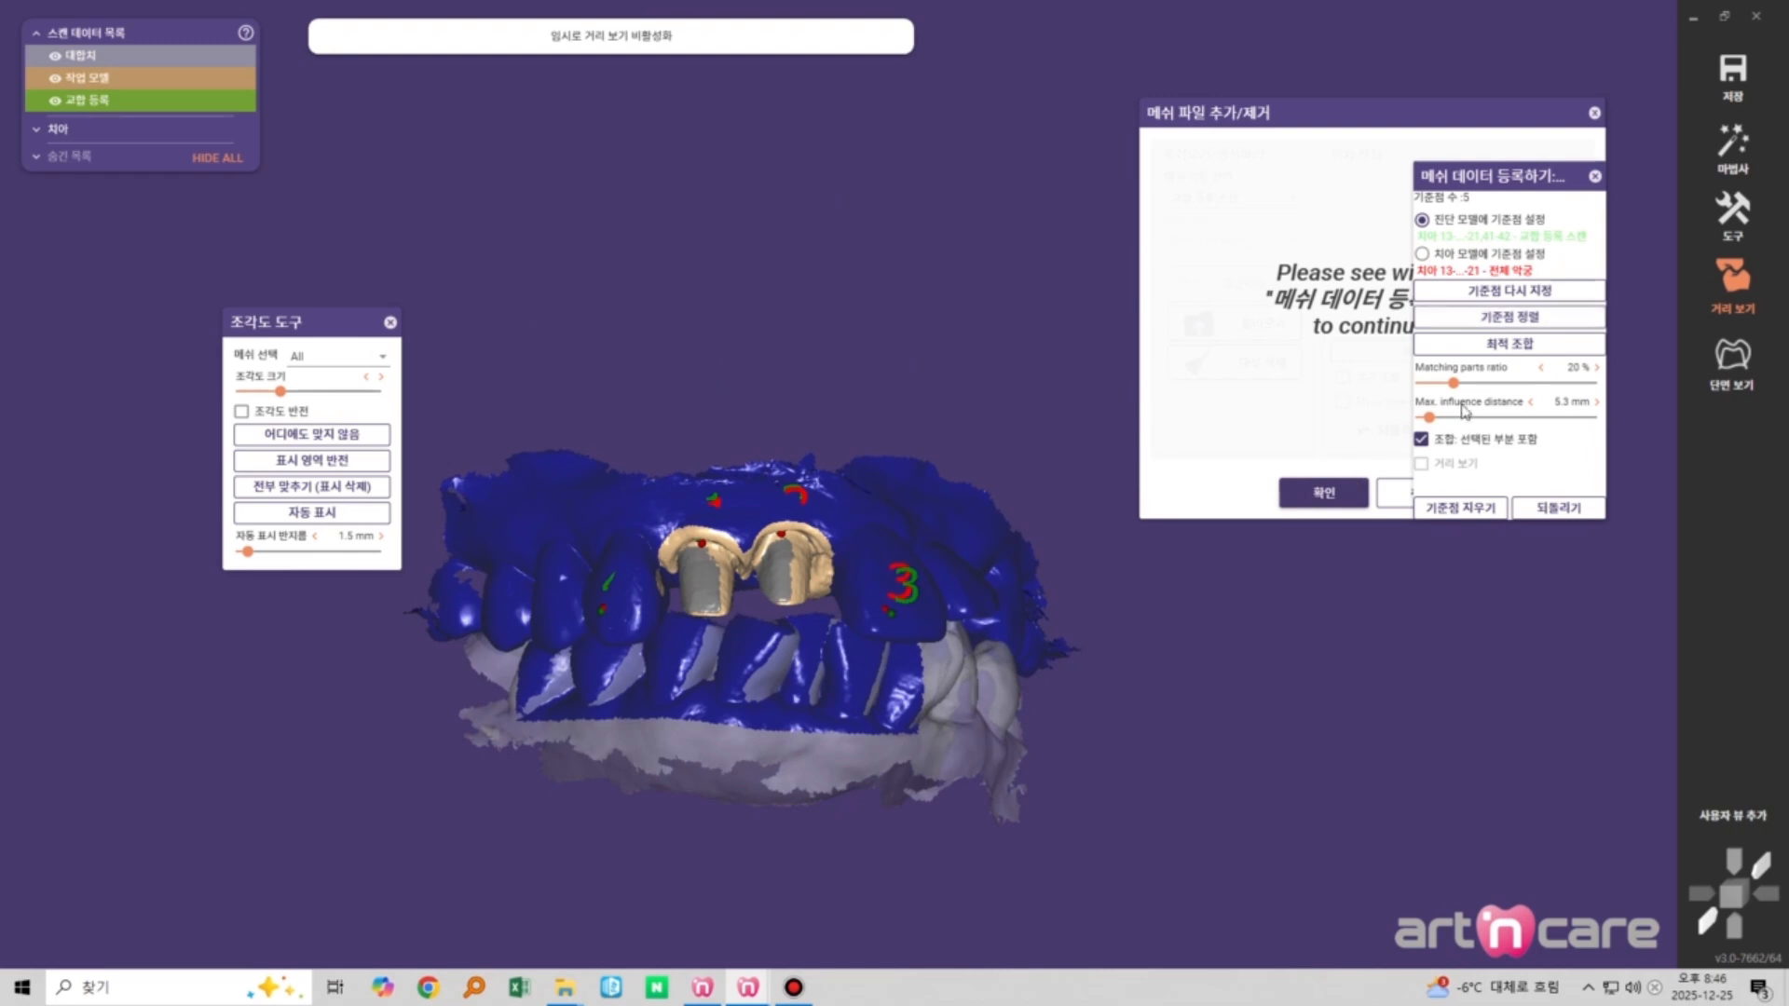
left_click(1510, 343)
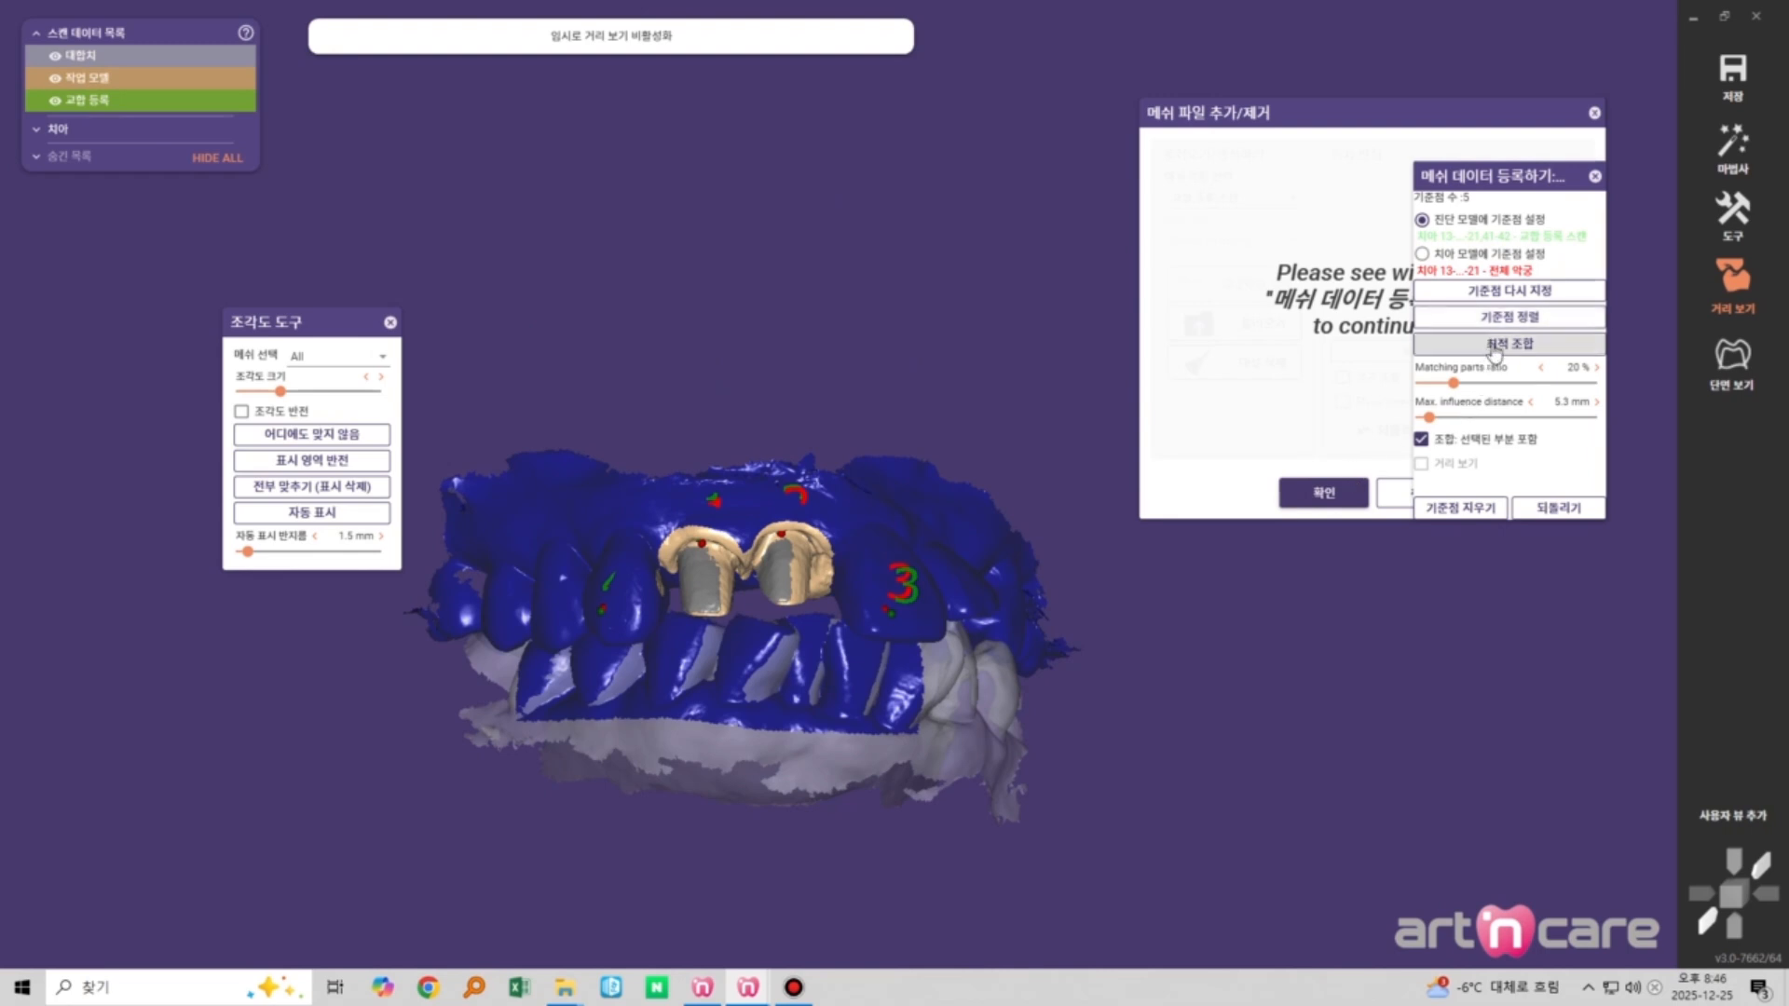
Inspect the fit over the upper teeth and two preparations with 거리 보기, and undo the alignment
left_click(1421, 463)
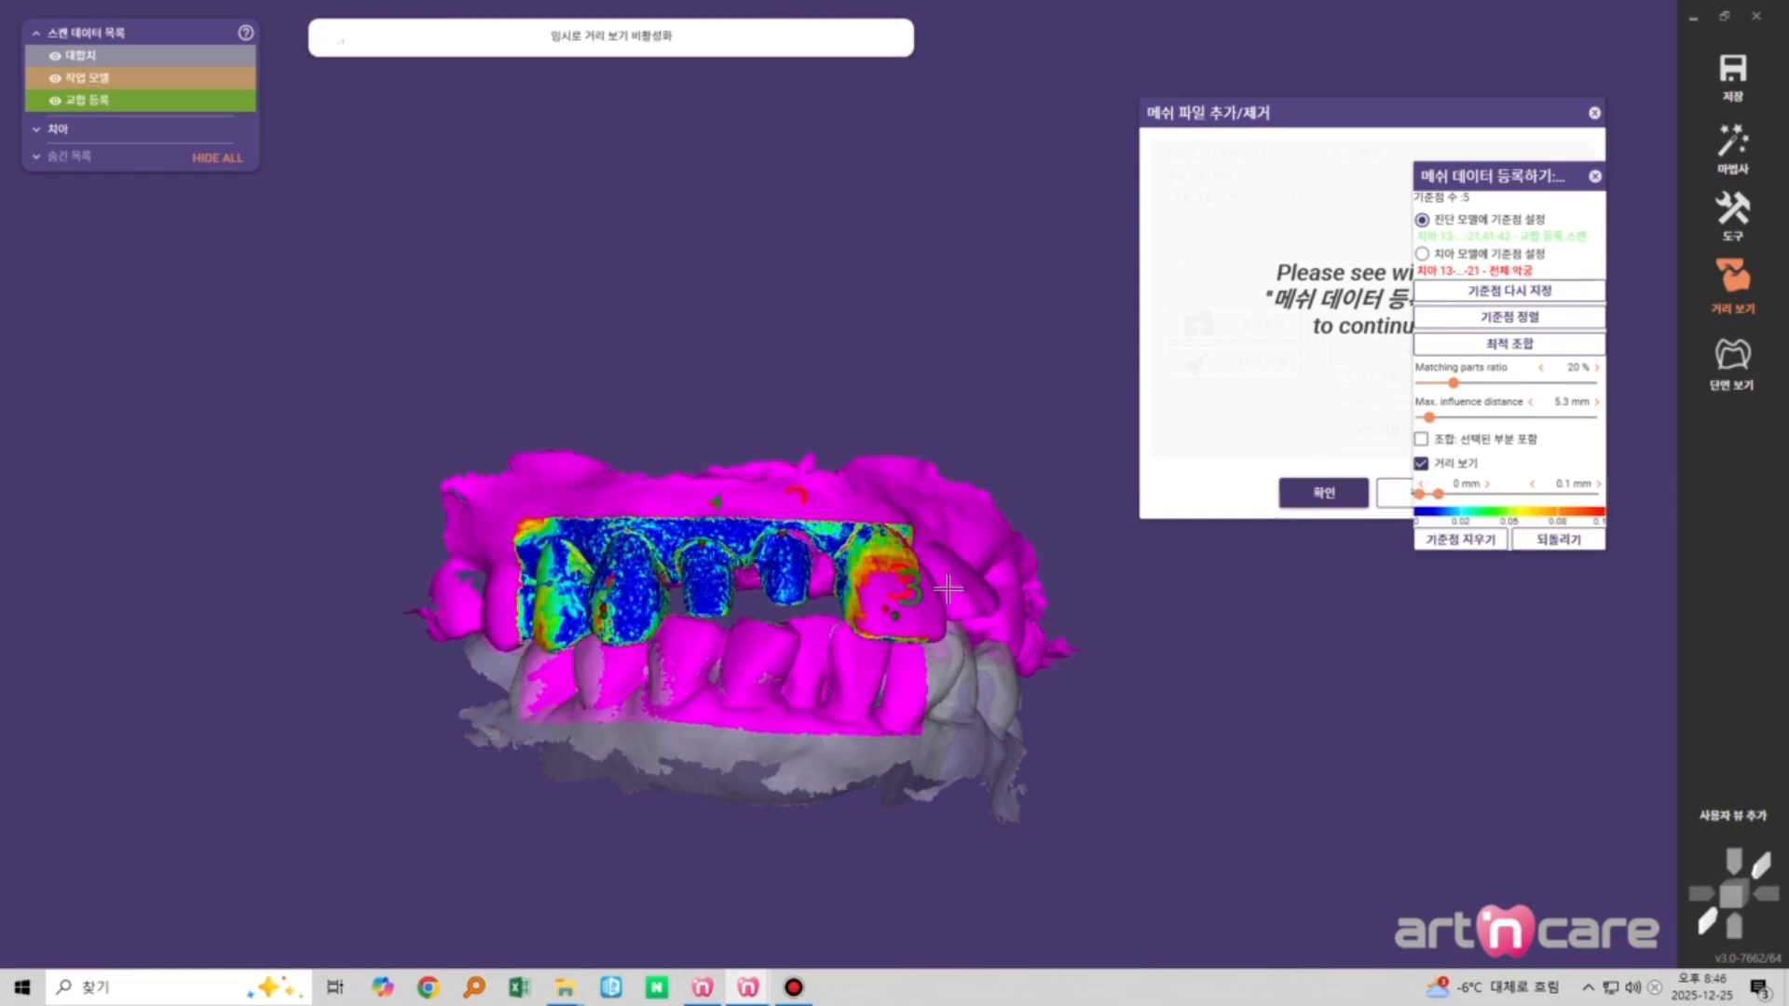
scroll(874, 634, "up", 5)
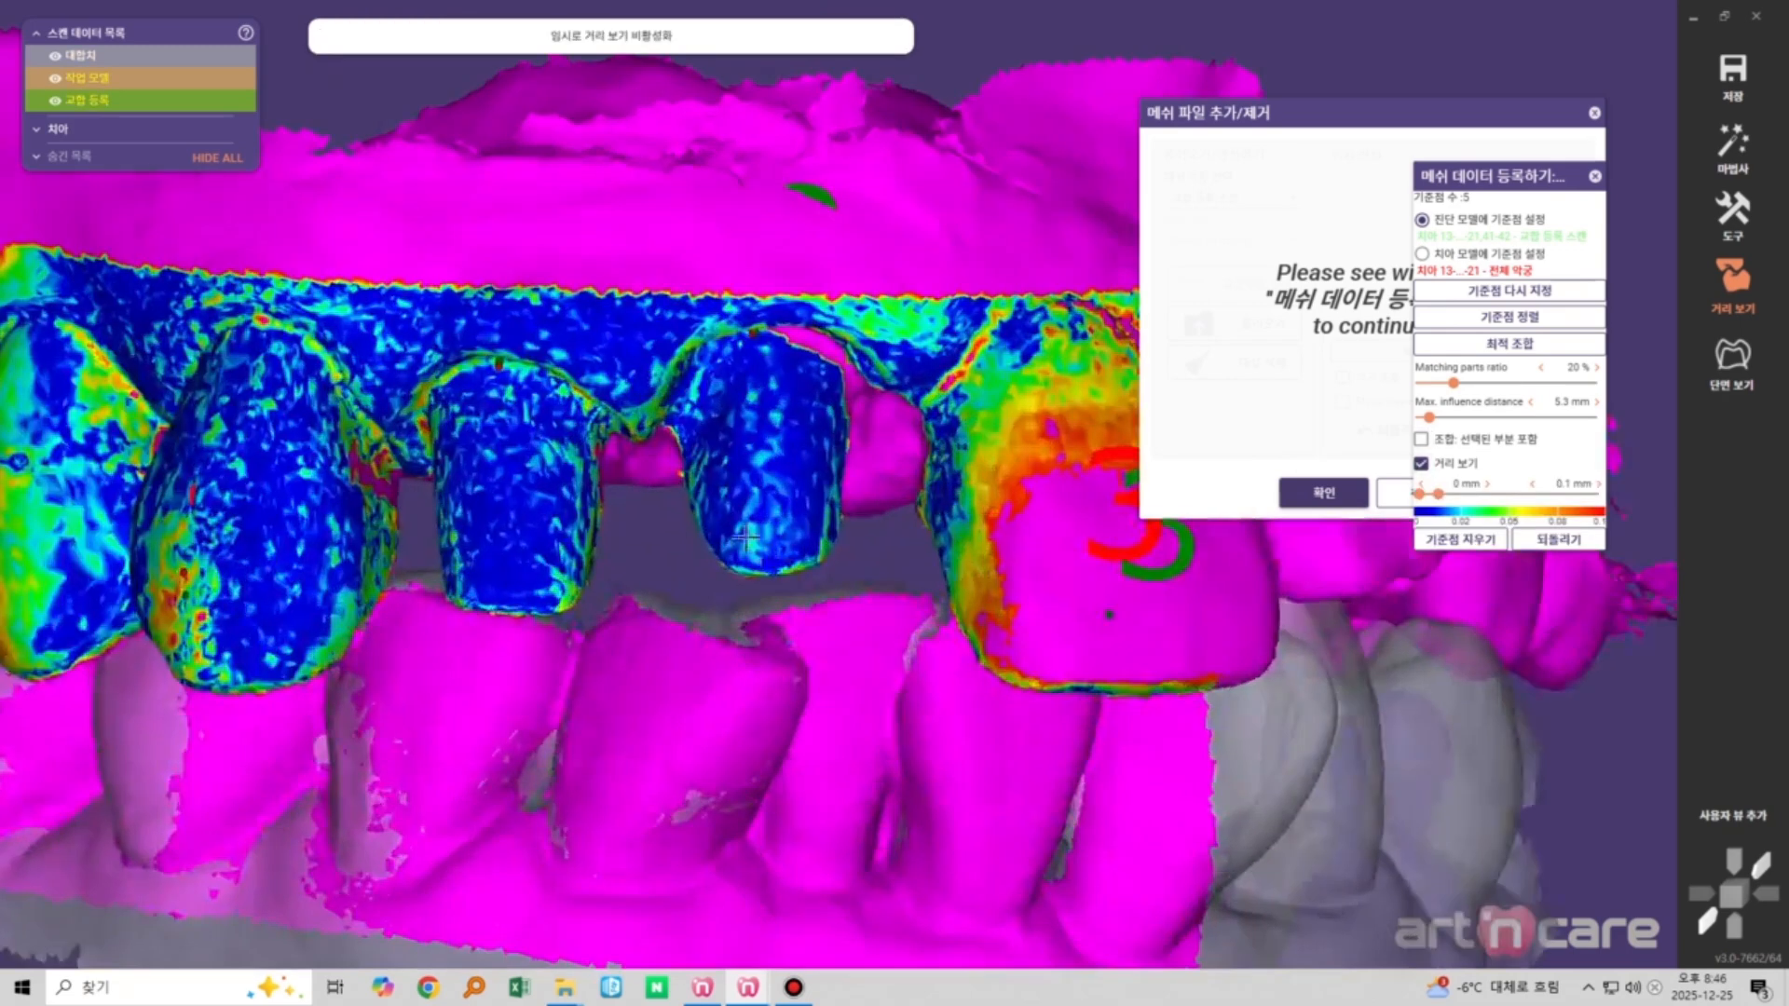
scroll(652, 578, "down", 3)
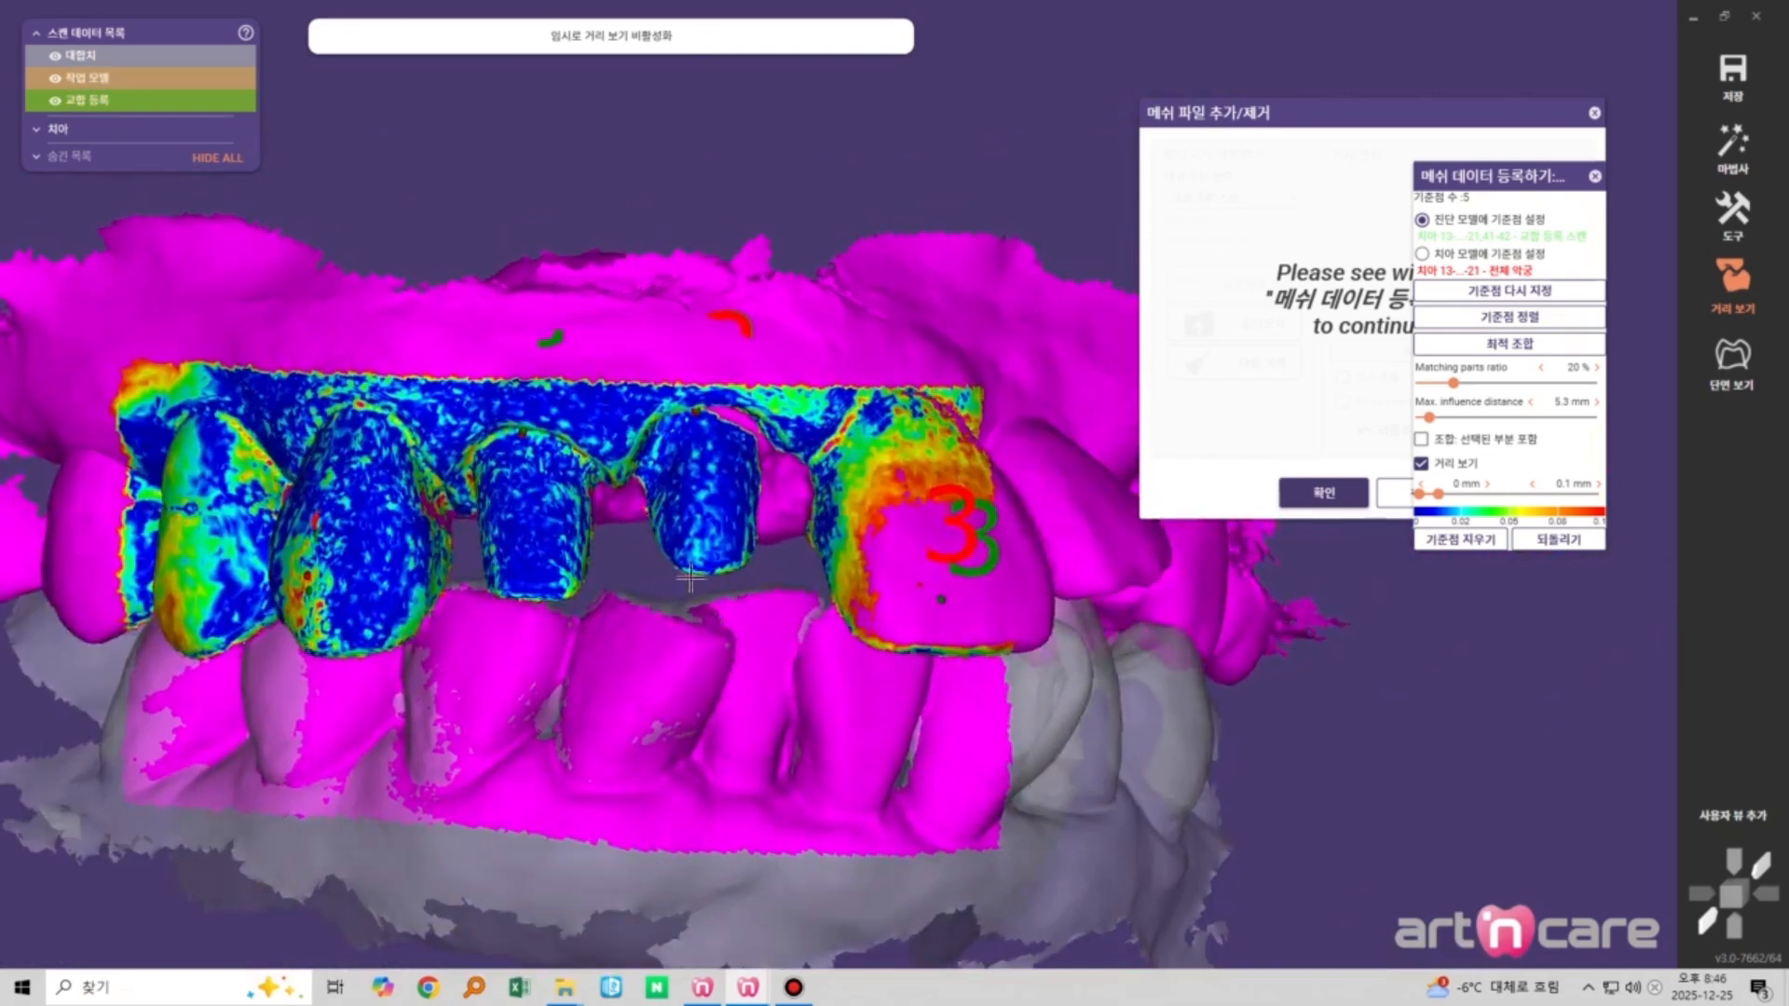
scroll(580, 551, "down", 4)
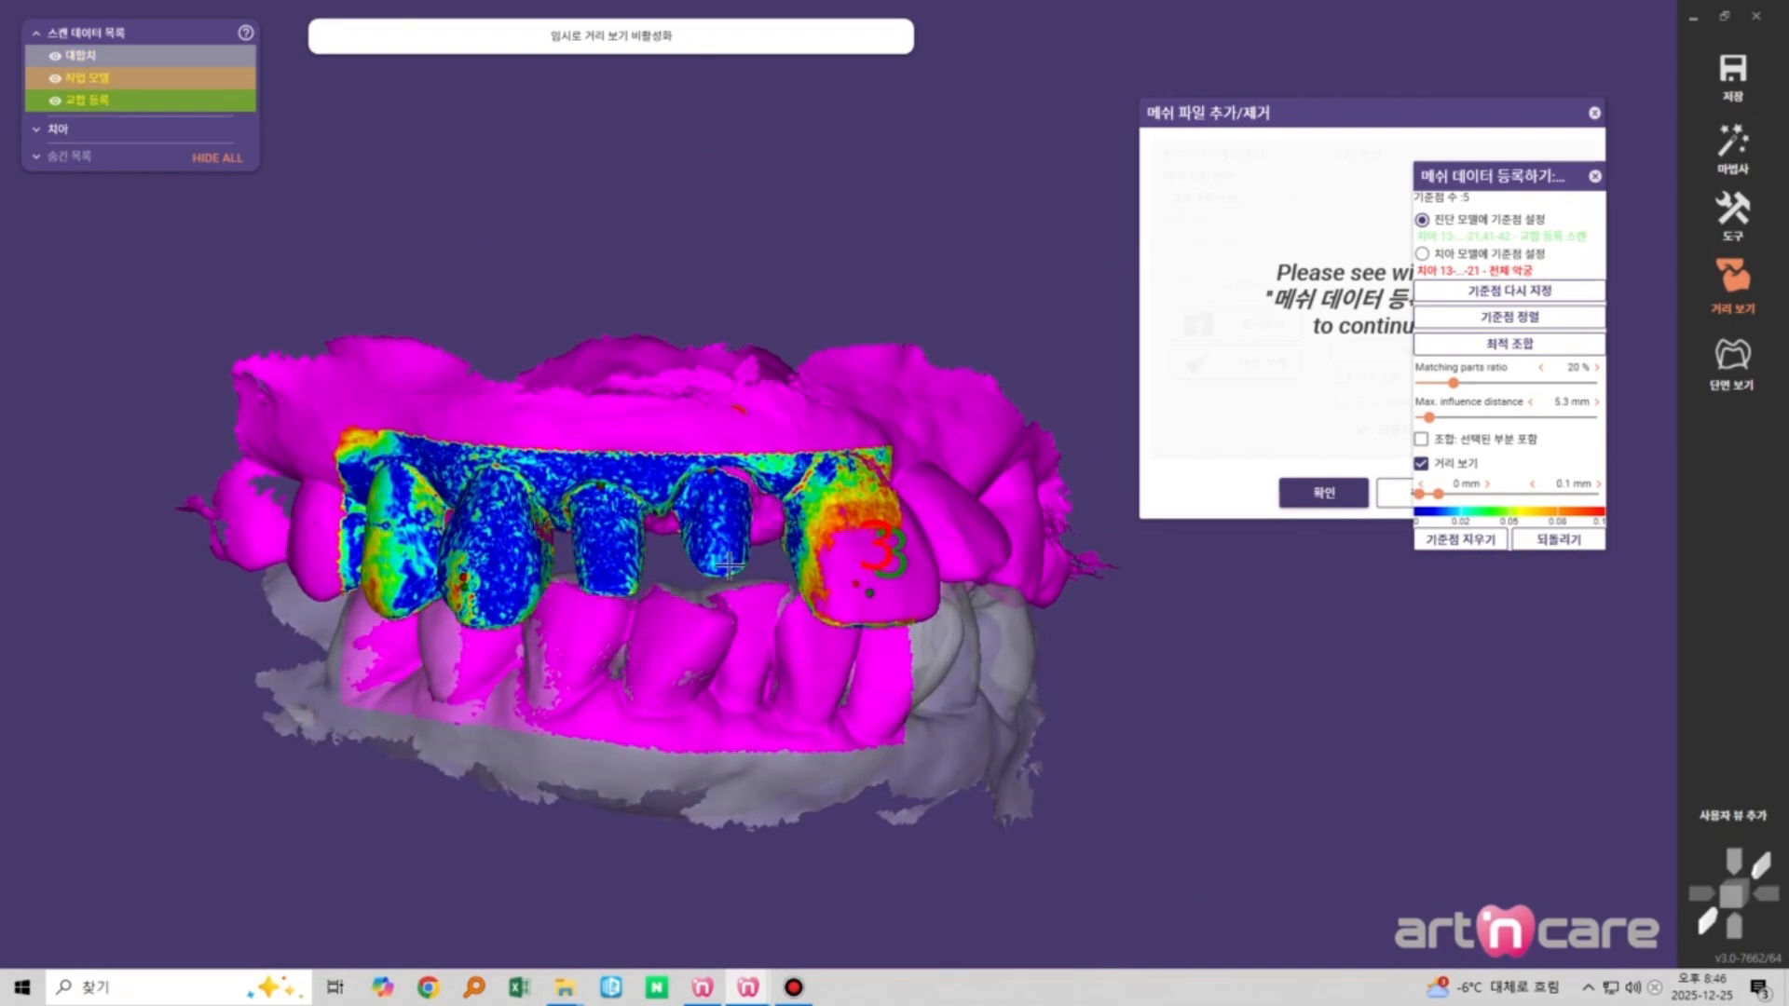
right_click_drag(755, 589, 719, 576)
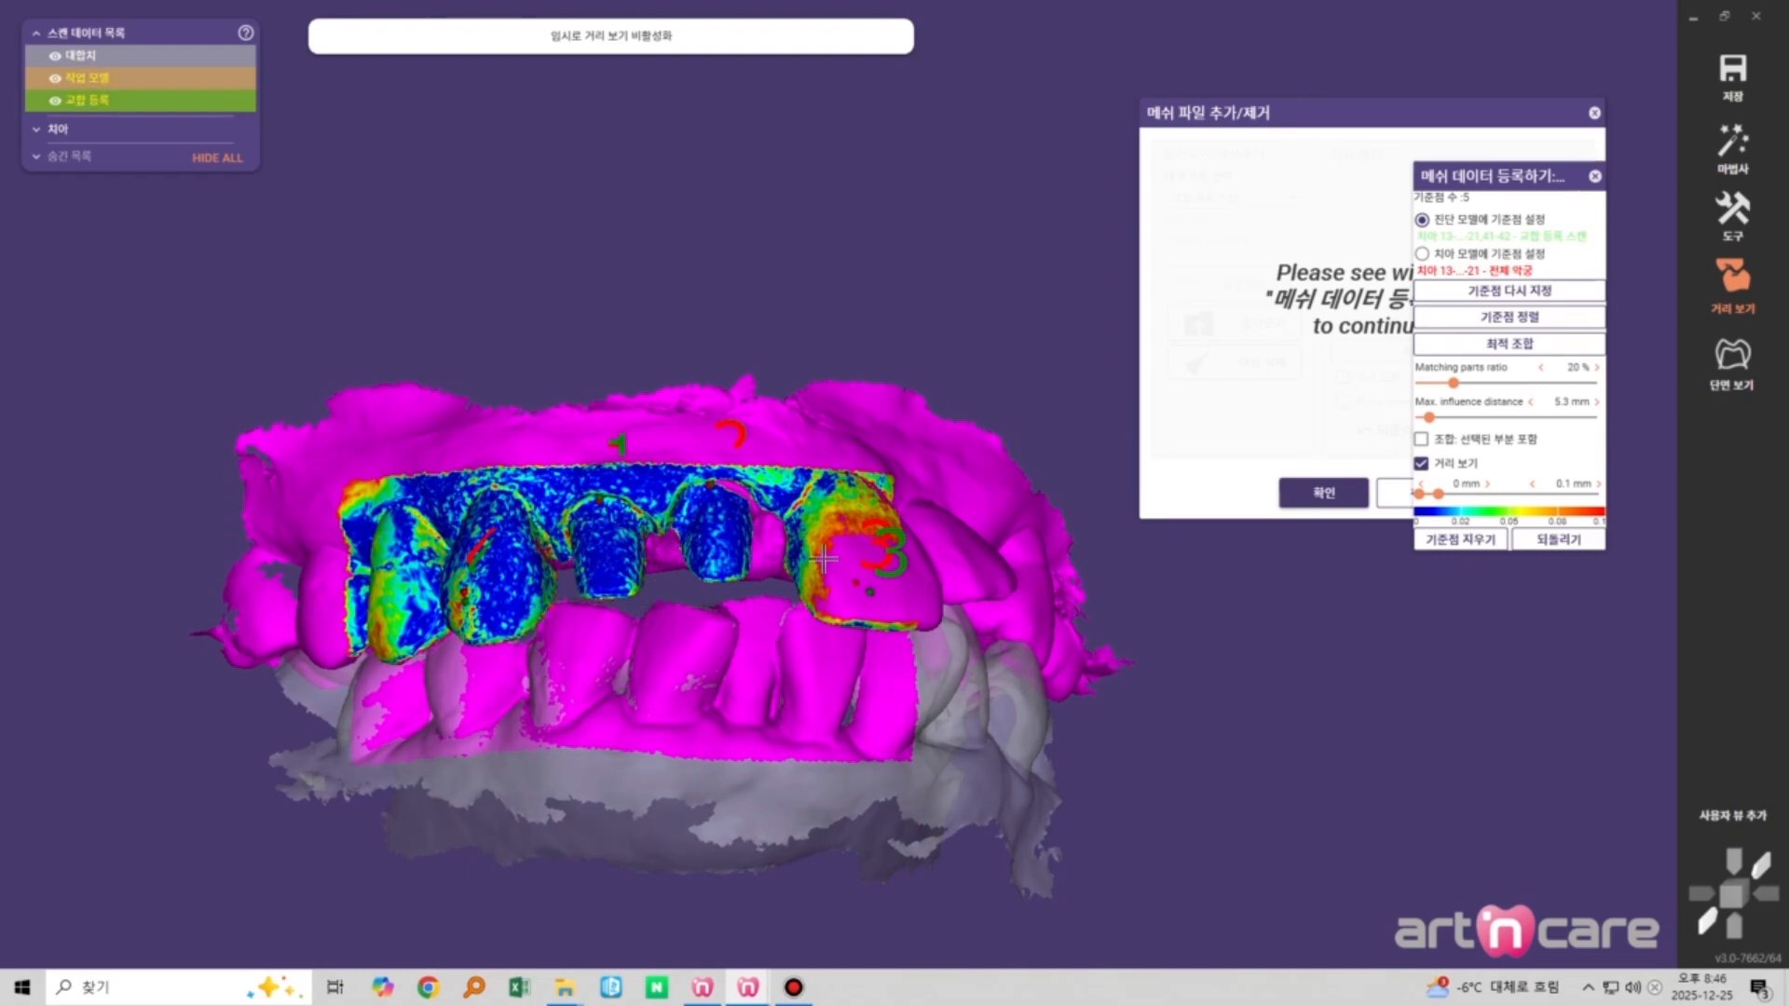
scroll(824, 522, "down", 3)
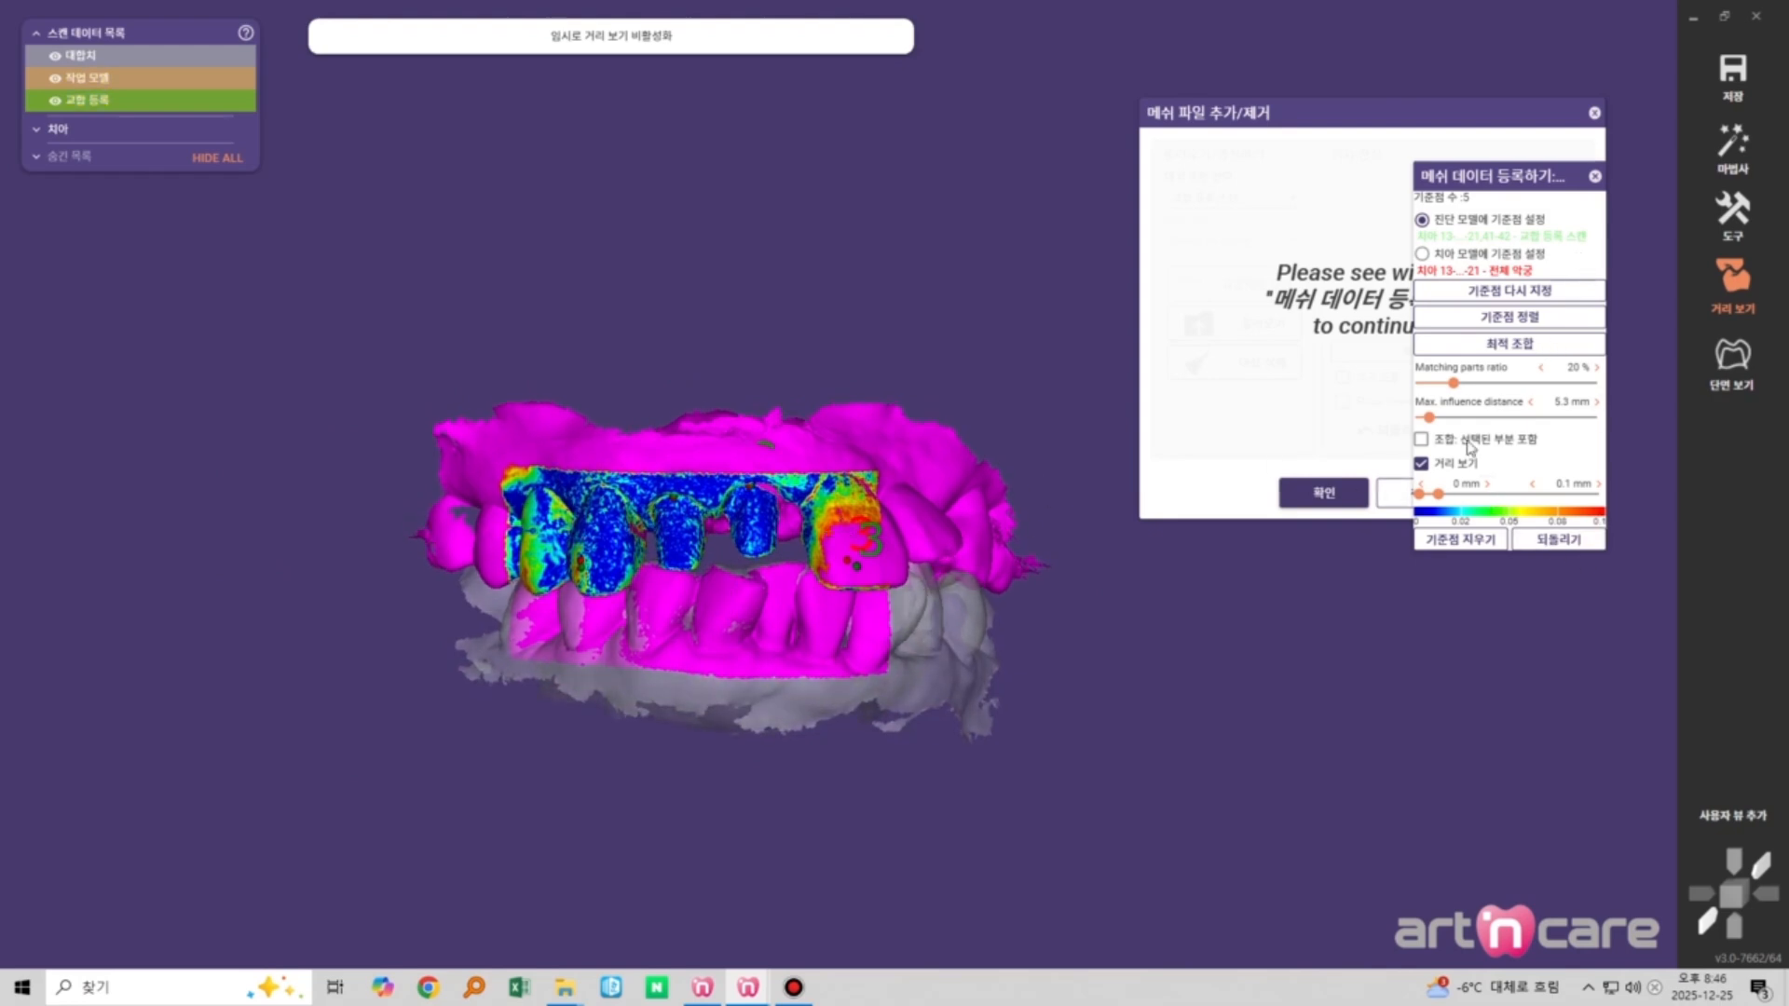
left_click(1552, 543)
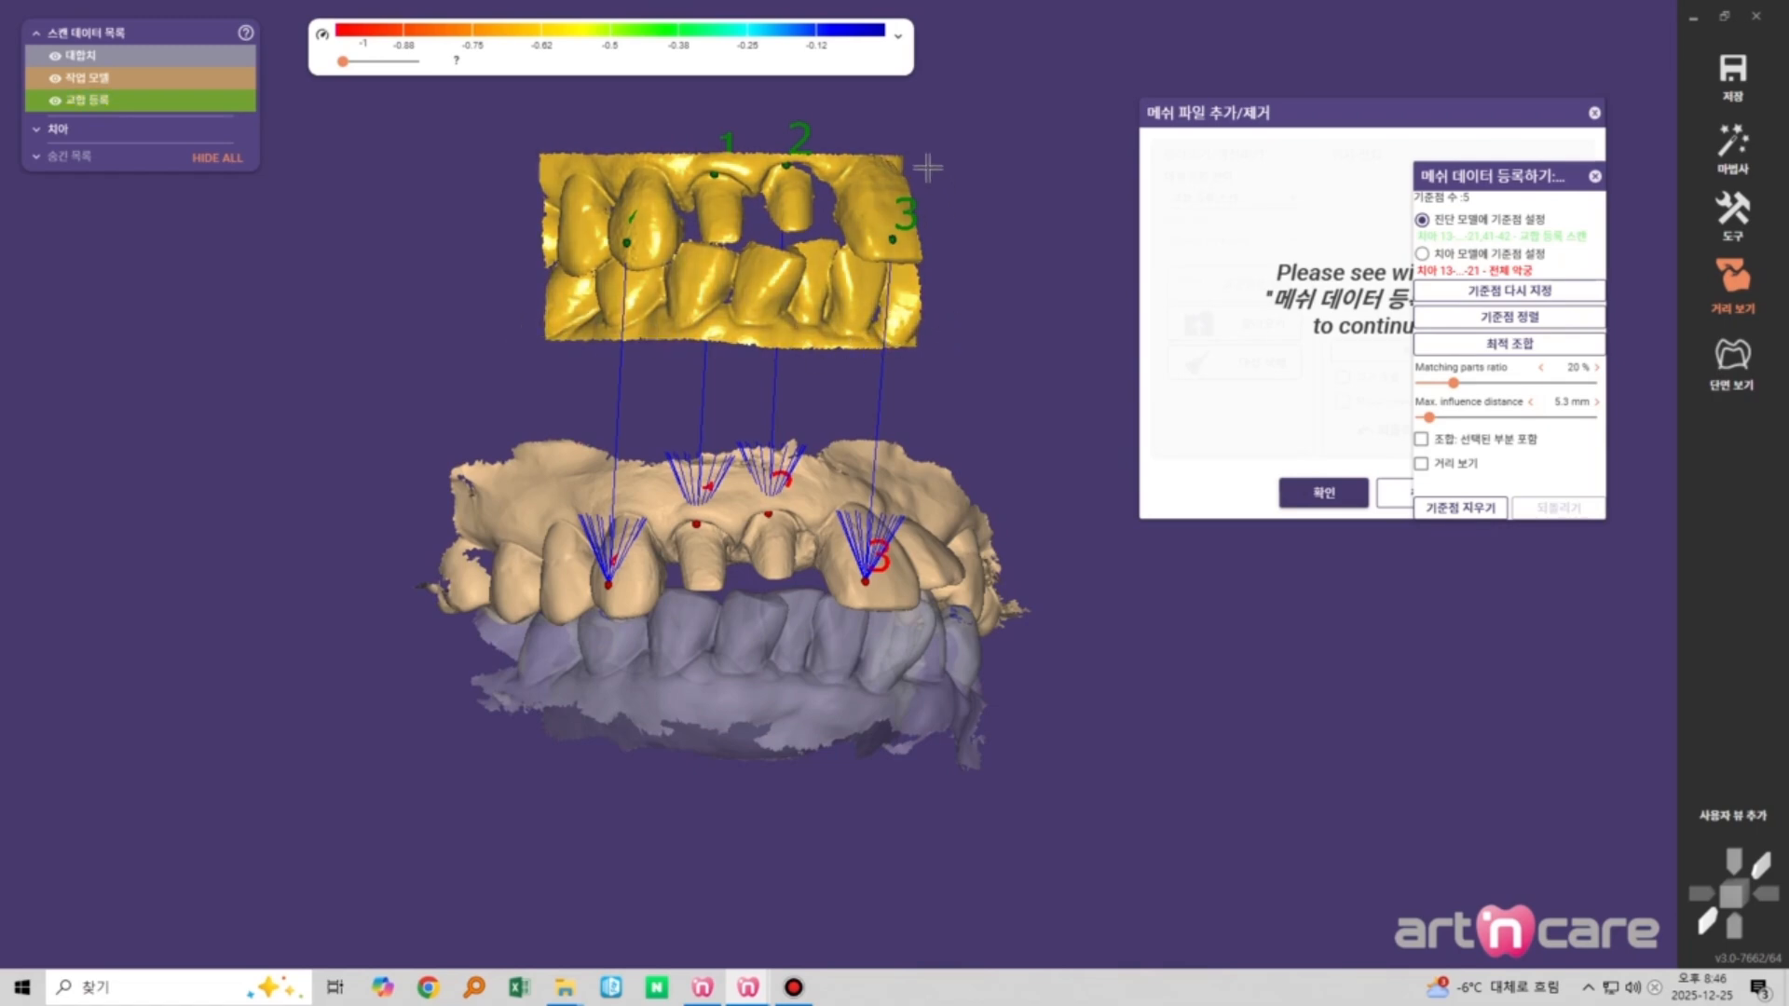
scroll(919, 507, "down", 3)
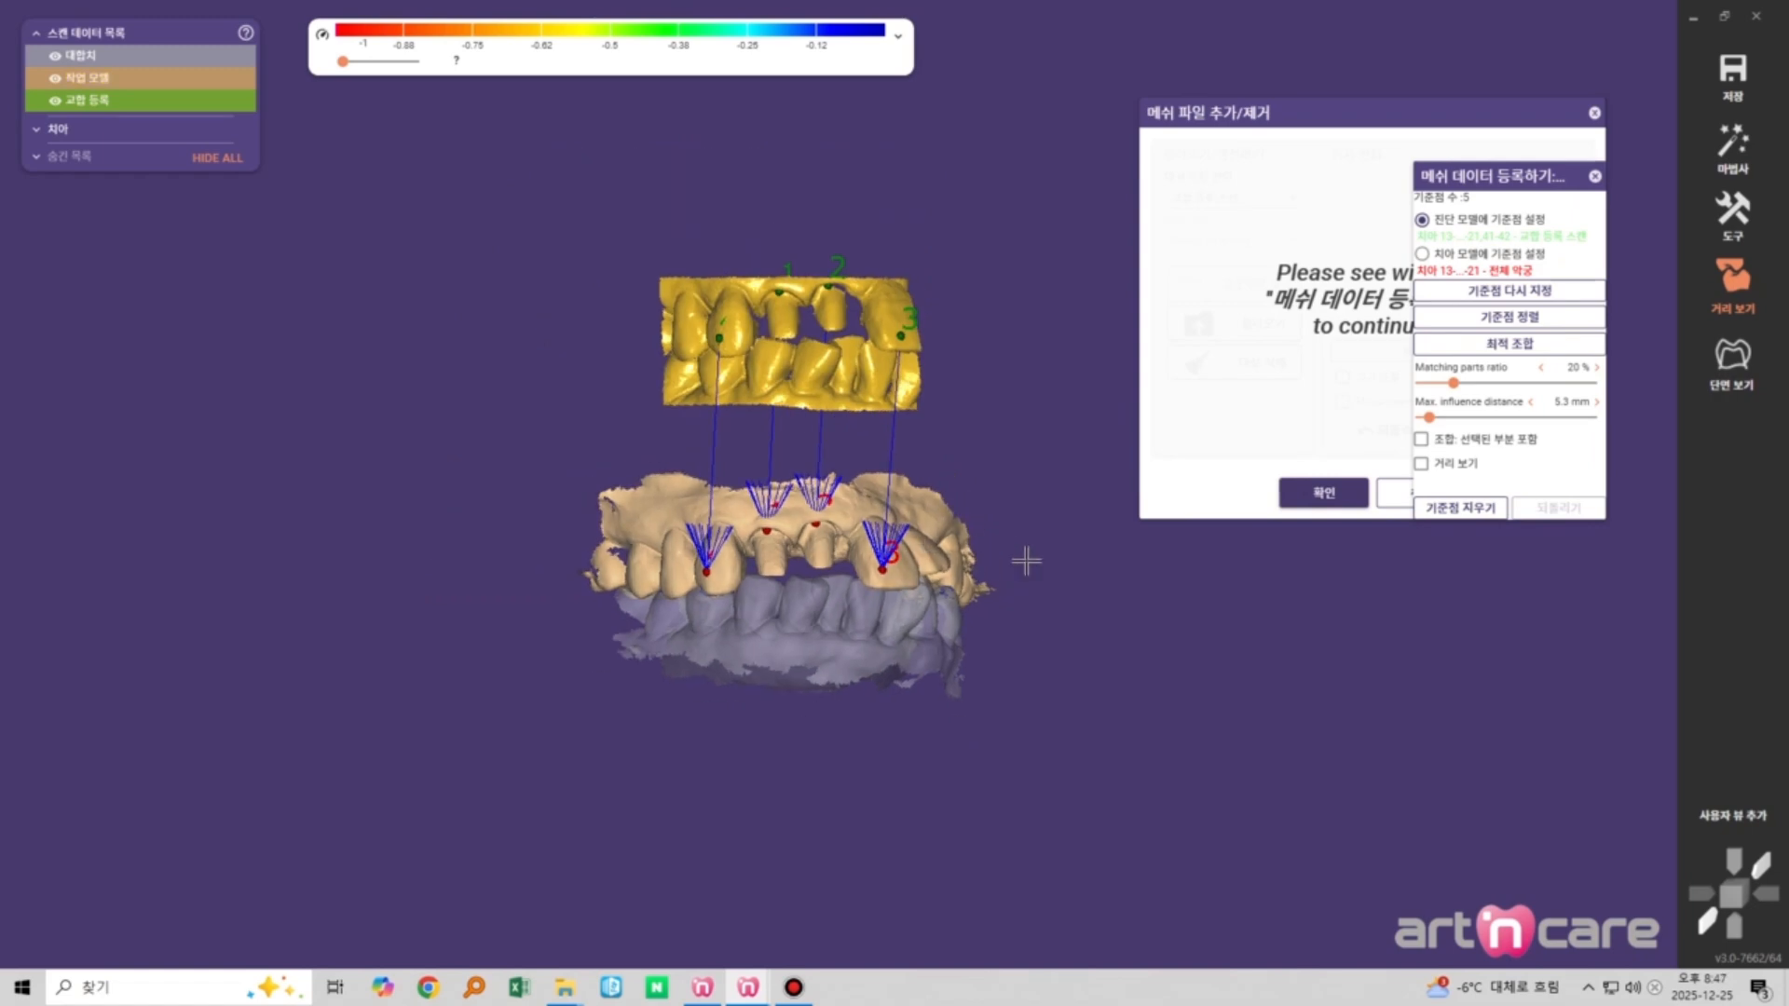
scroll(1063, 587, "up", 3)
right_click_drag(1062, 598, 1030, 573)
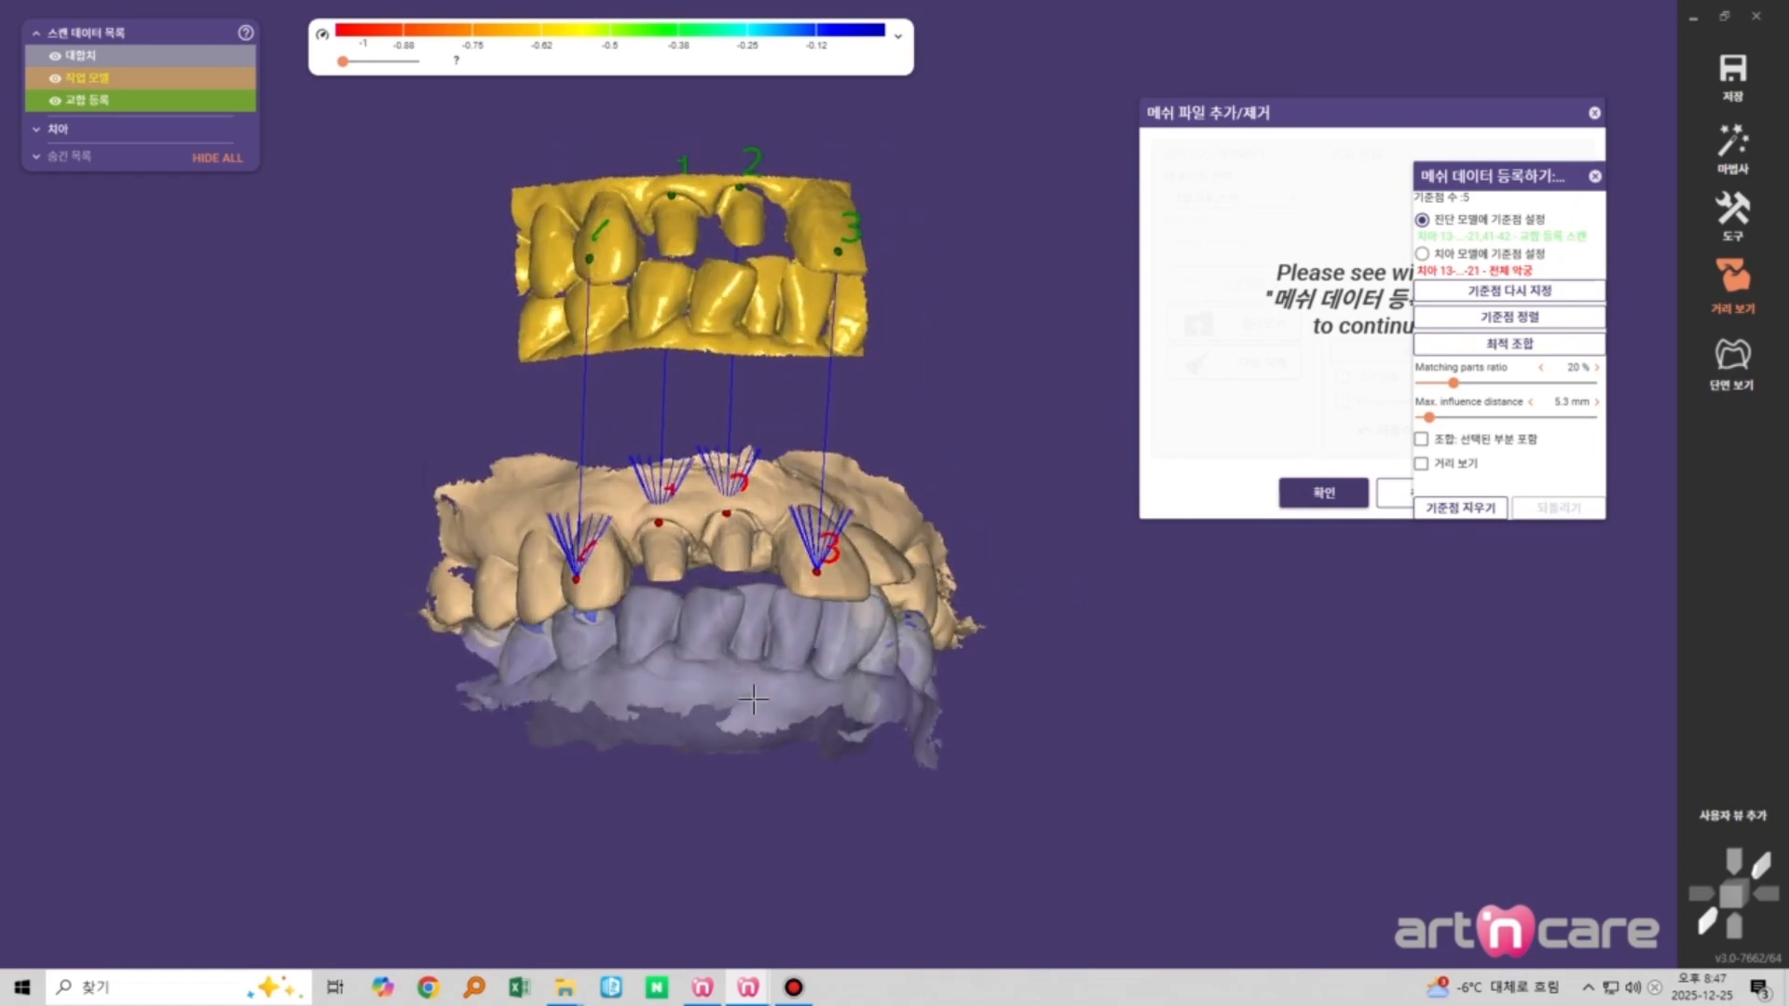
right_click_drag(818, 652, 875, 697)
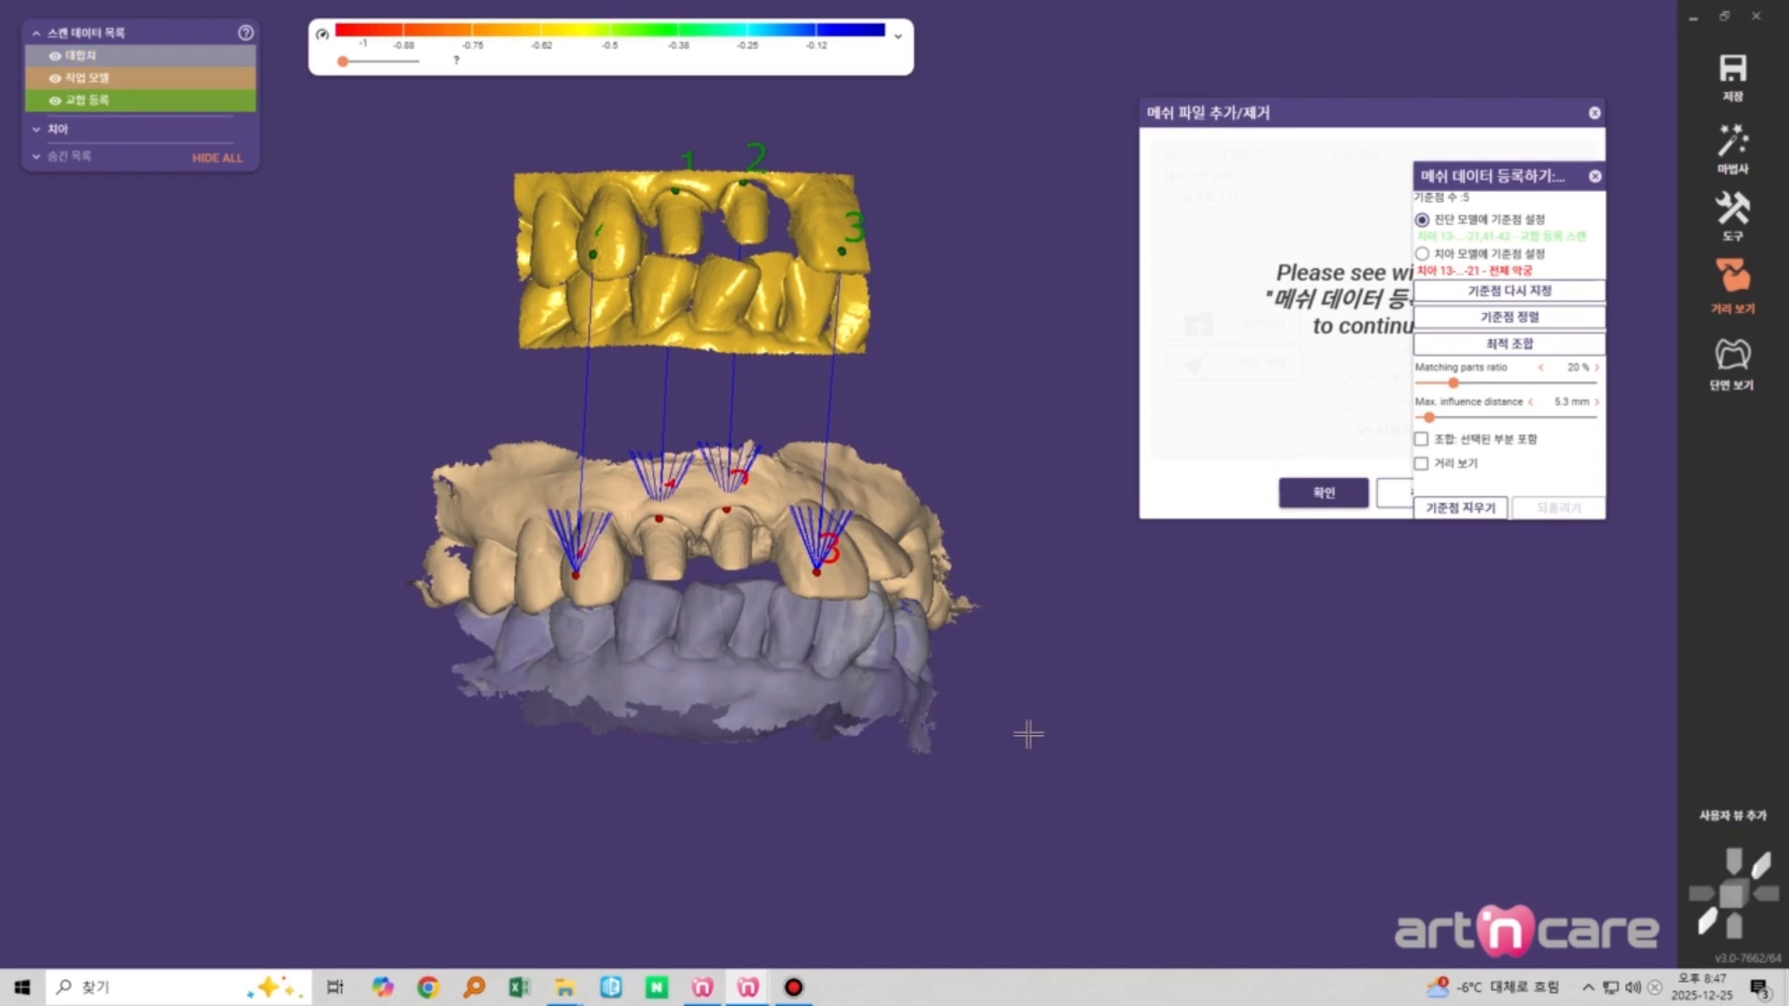
right_click_drag(1028, 734, 848, 718)
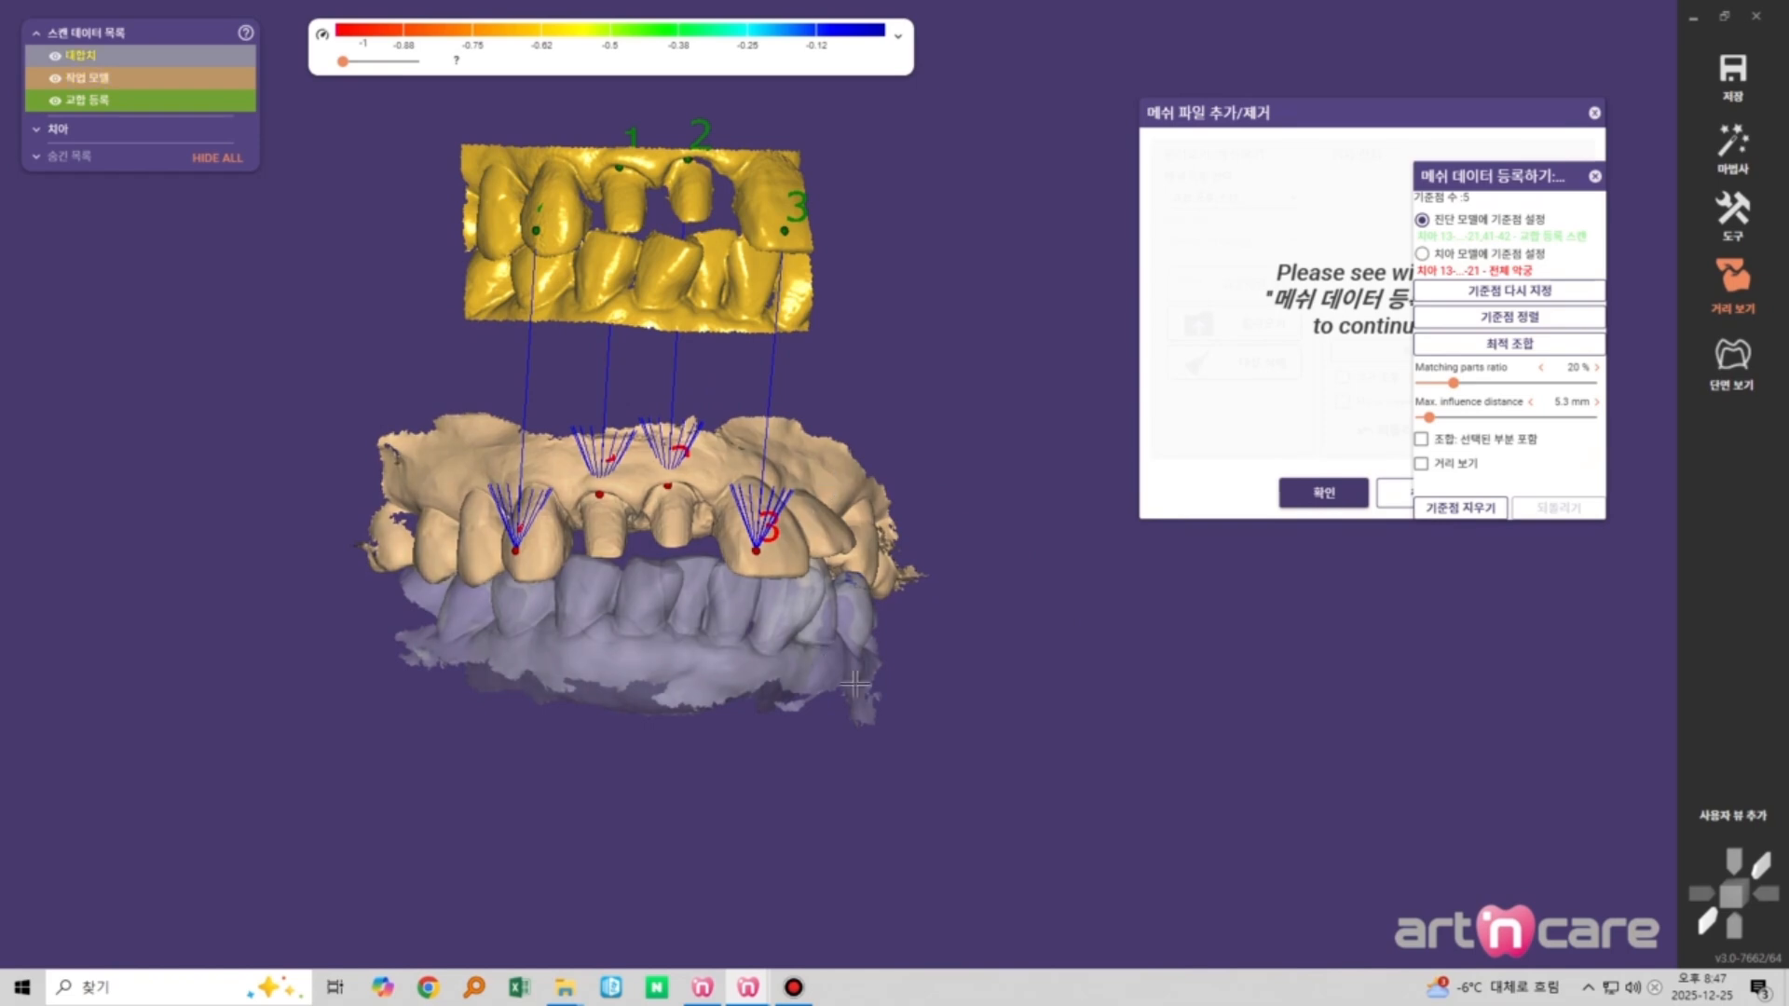
scroll(996, 584, "down", 2)
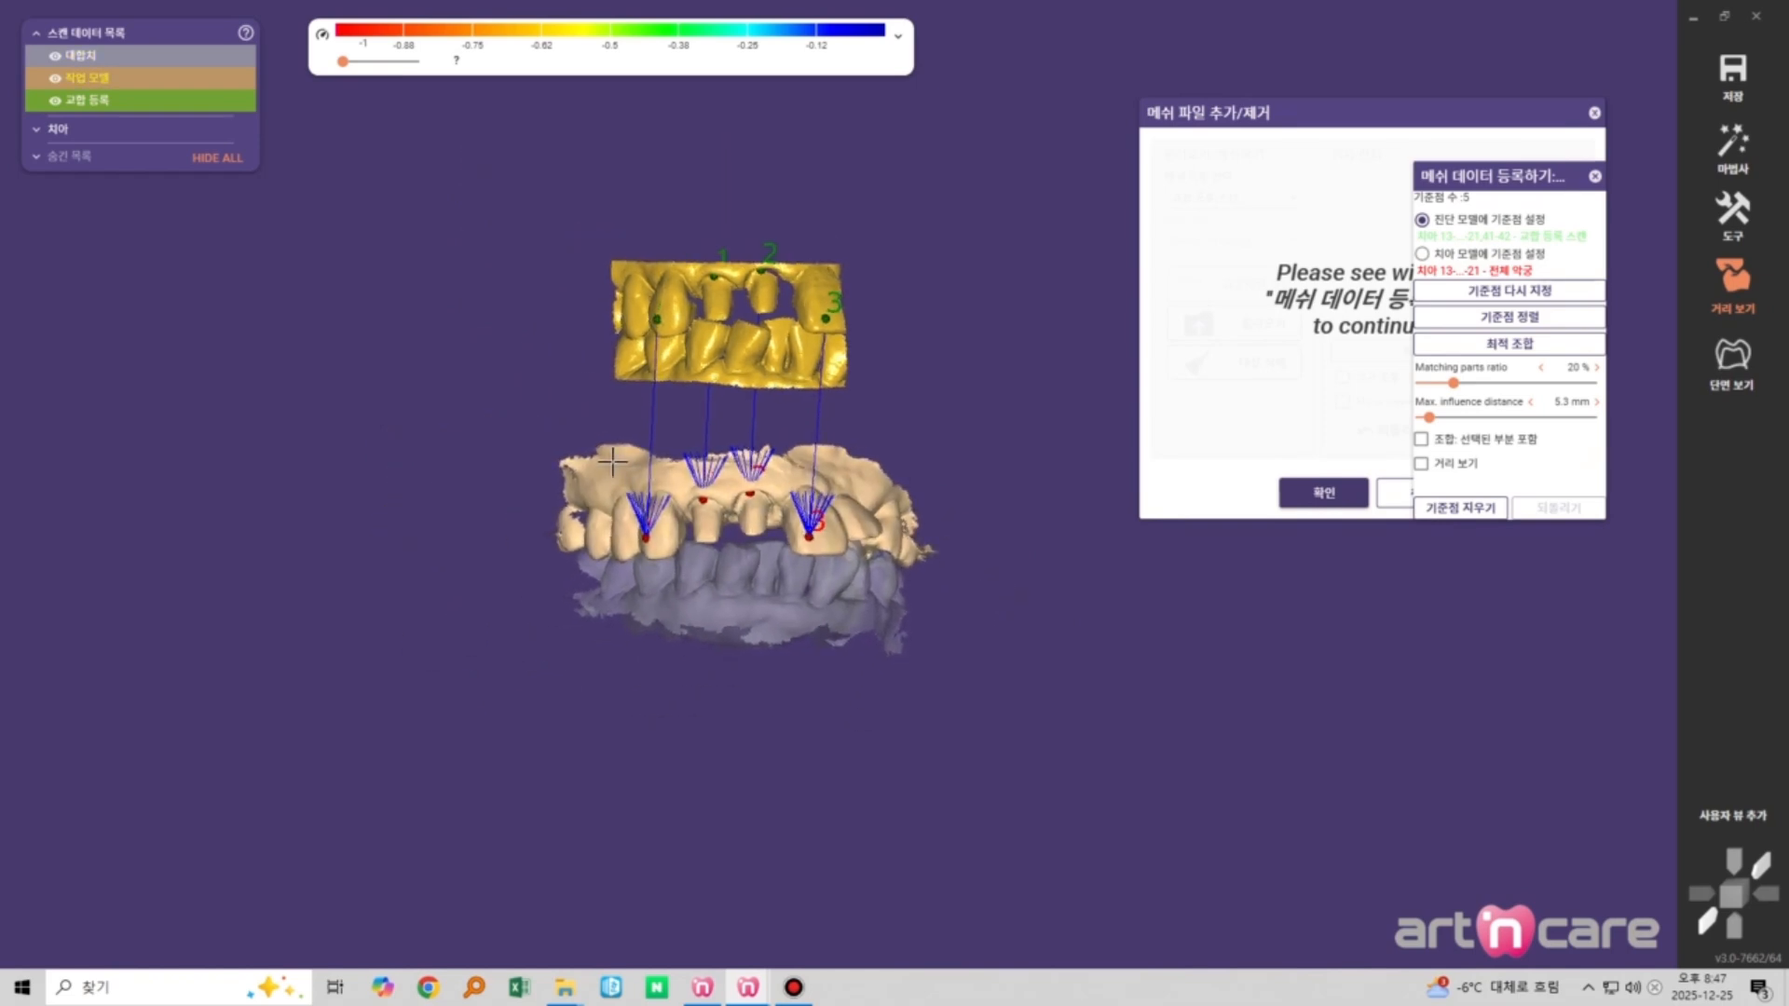
scroll(612, 461, "up", 2)
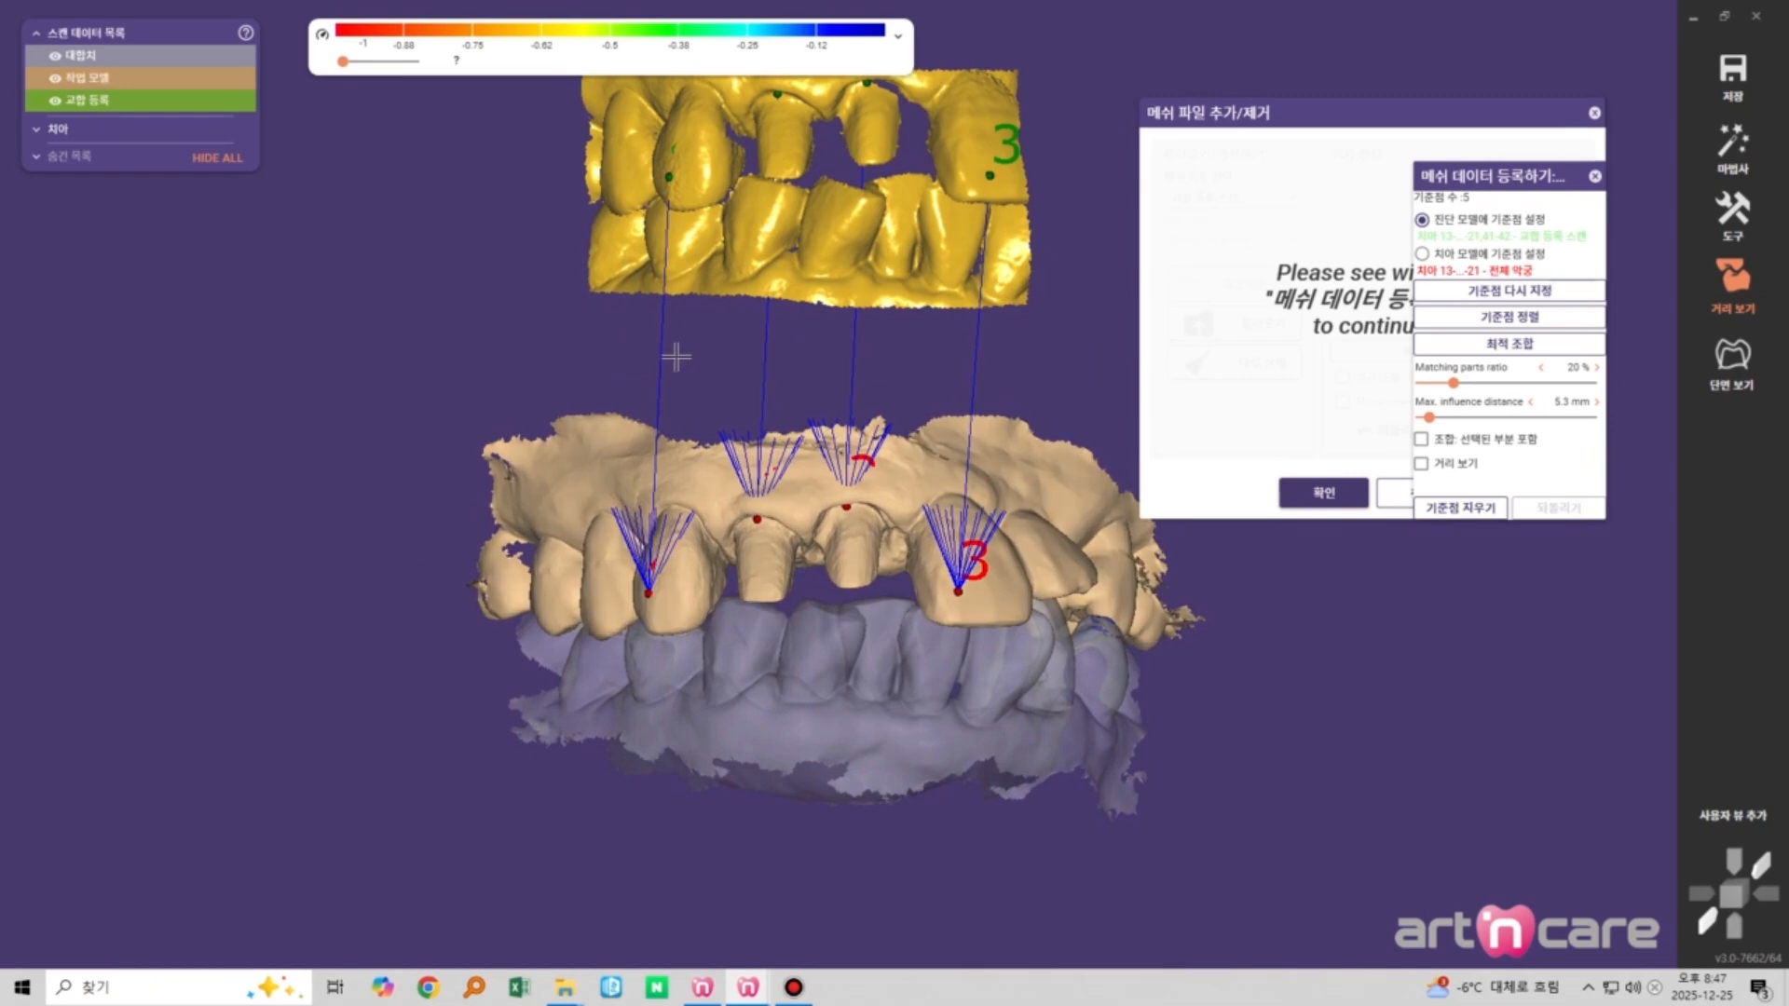
scroll(450, 570, "down", 2)
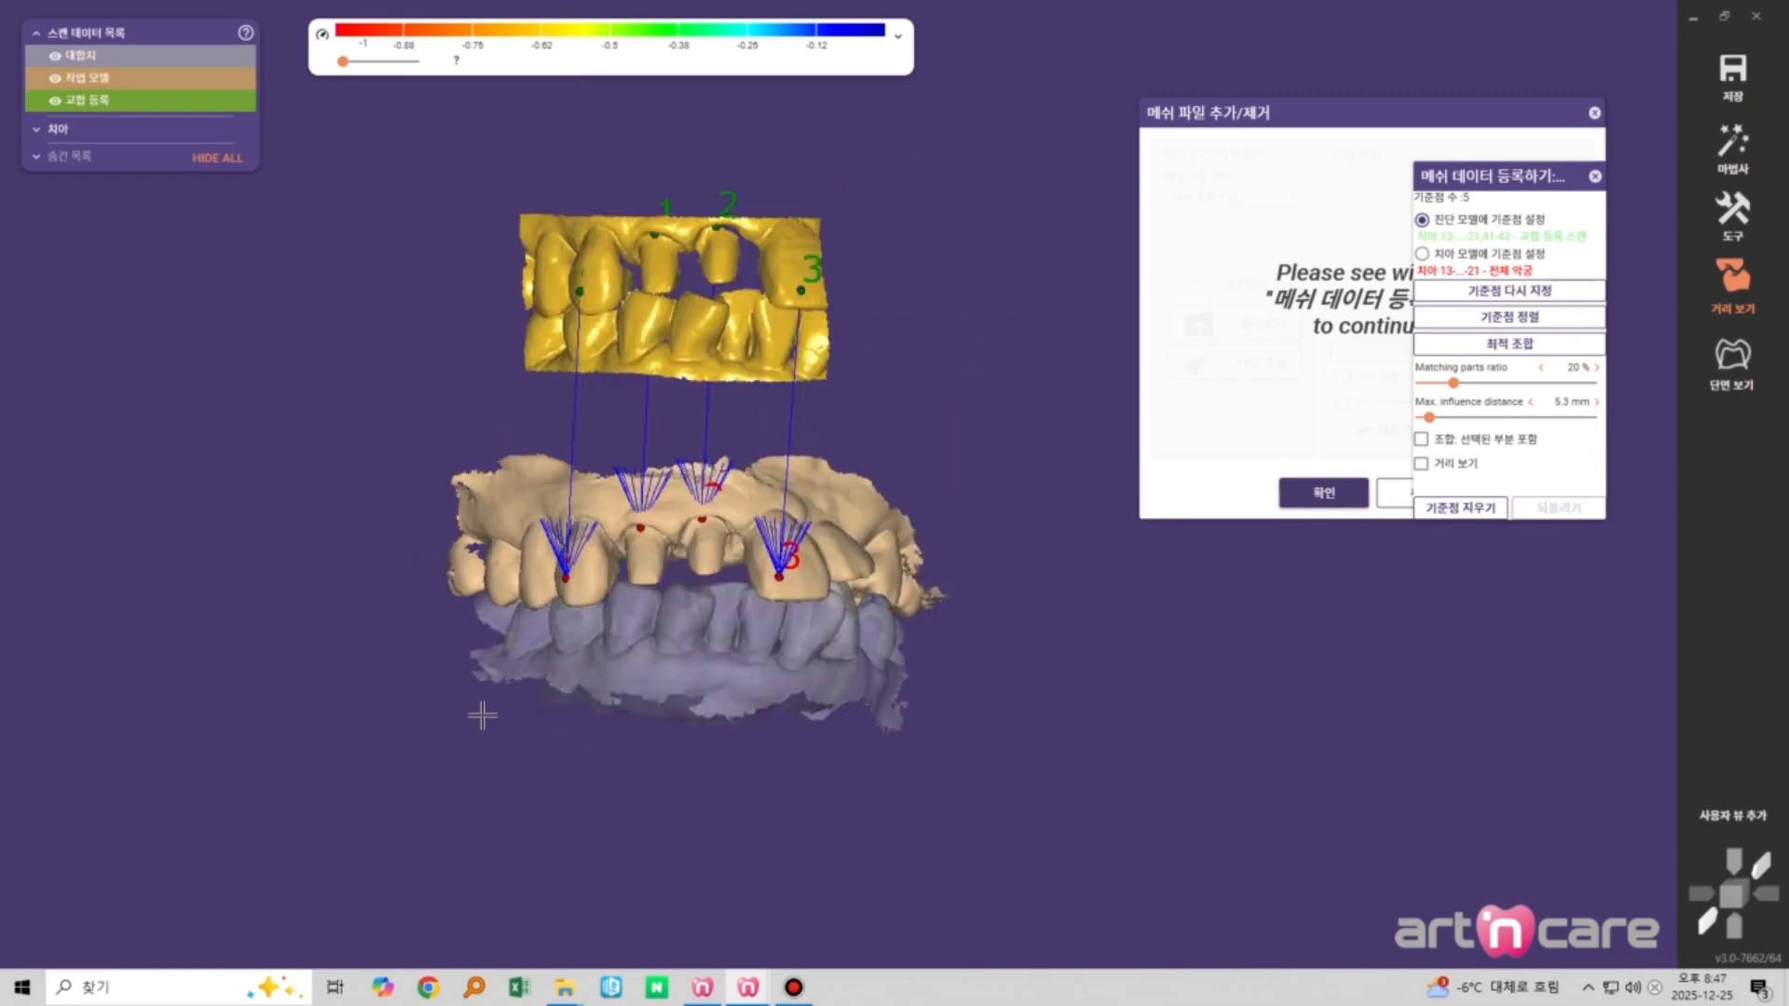
middle_click_drag(910, 714, 578, 568)
middle_click_drag(663, 790, 682, 265)
scroll(682, 266, "up", 2)
scroll(1086, 451, "down", 4)
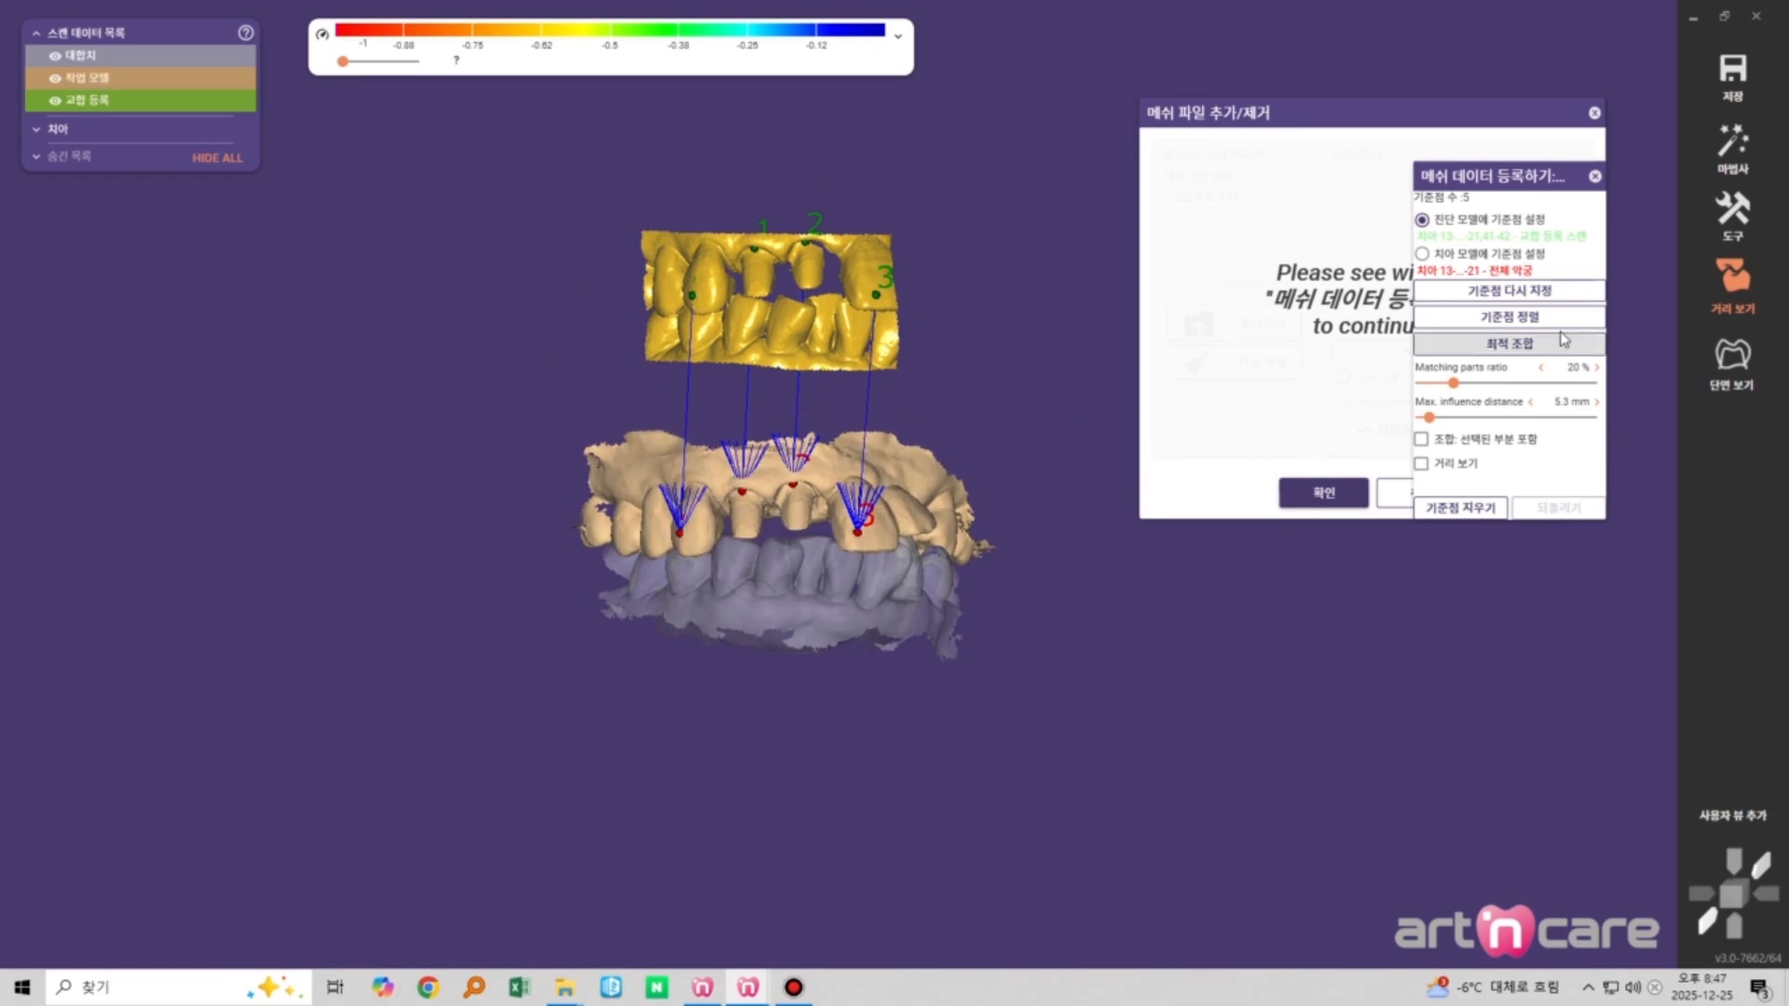
Enable 조합: 선택된 부분 포함, mark the two prepared teeth on both the working model and the bite scan, and invert the marked areas
left_click(1463, 451)
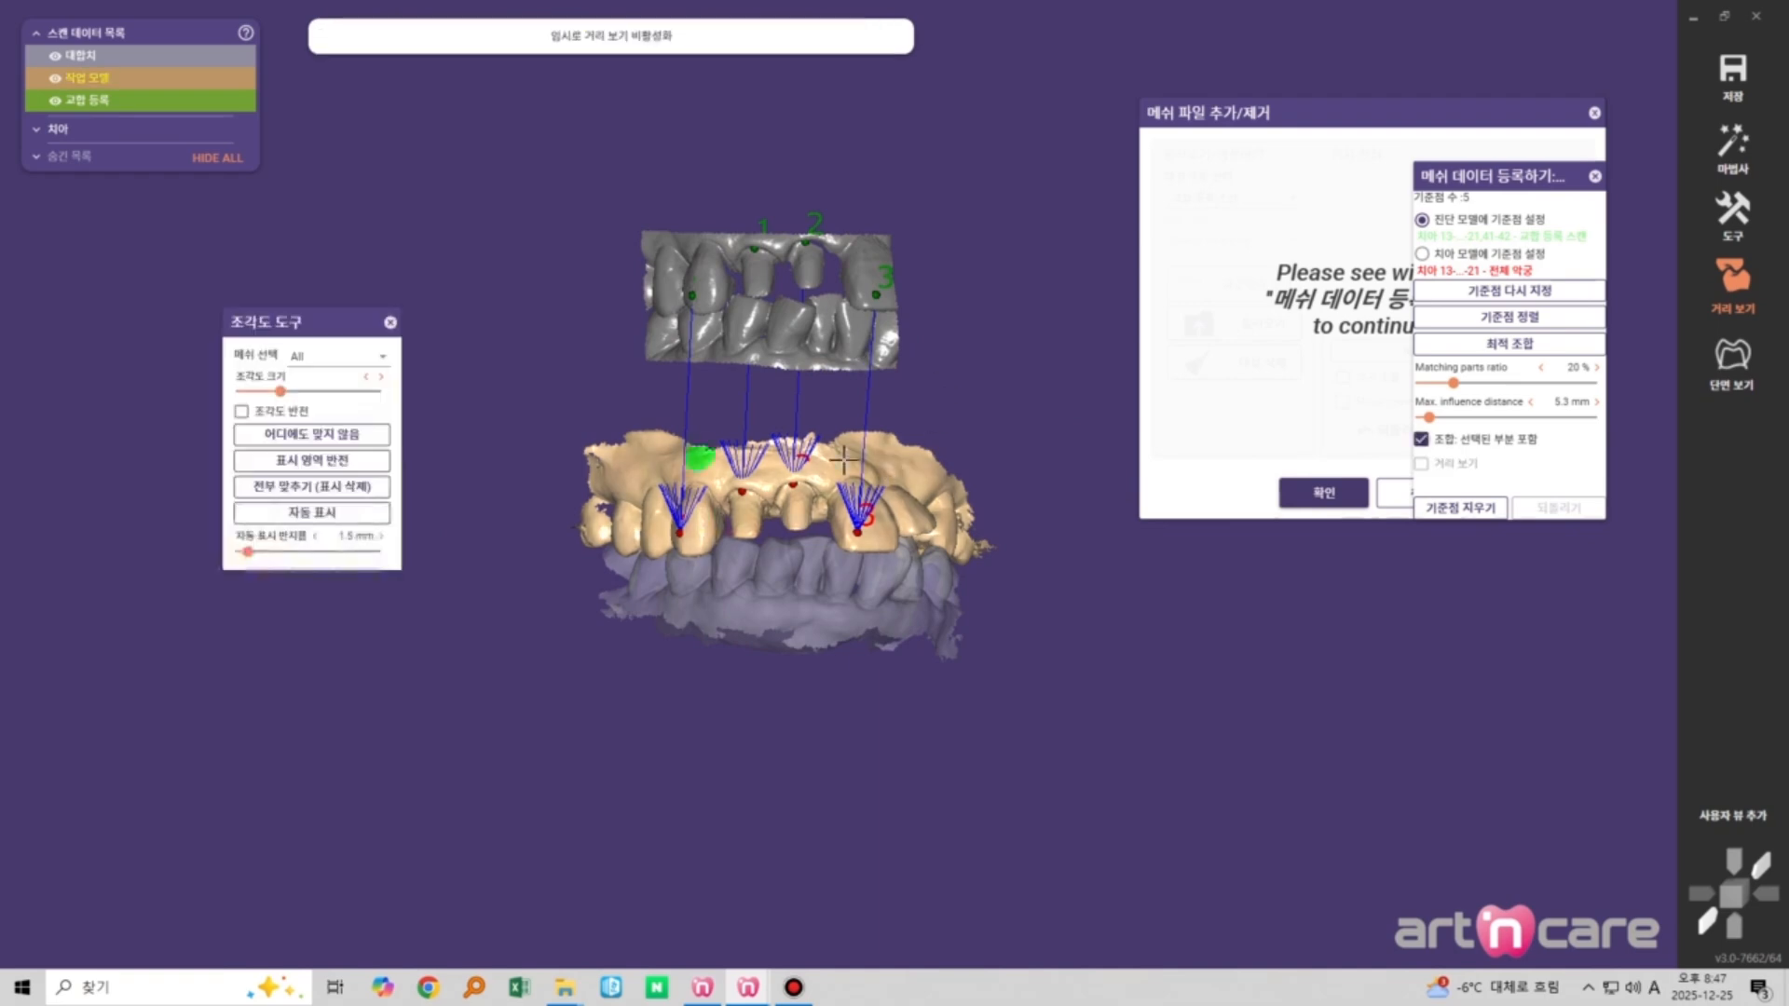
scroll(704, 466, "up", 3)
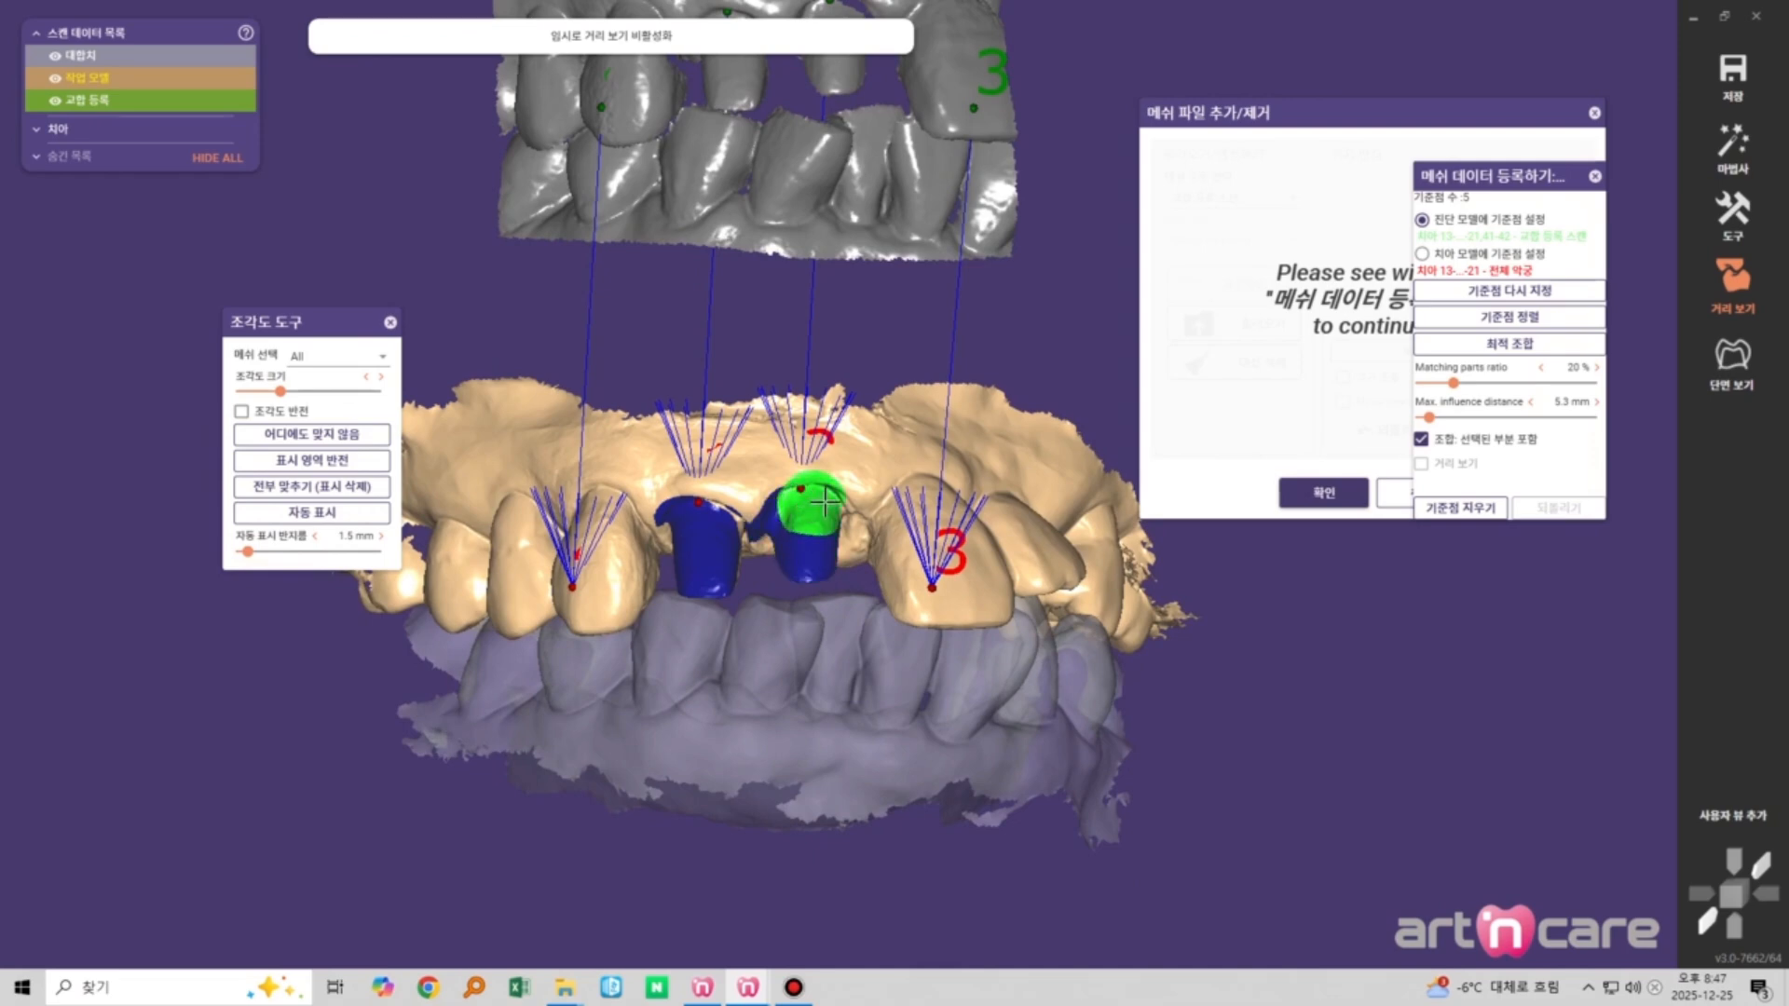
scroll(824, 503, "down", 2)
left_click(851, 205)
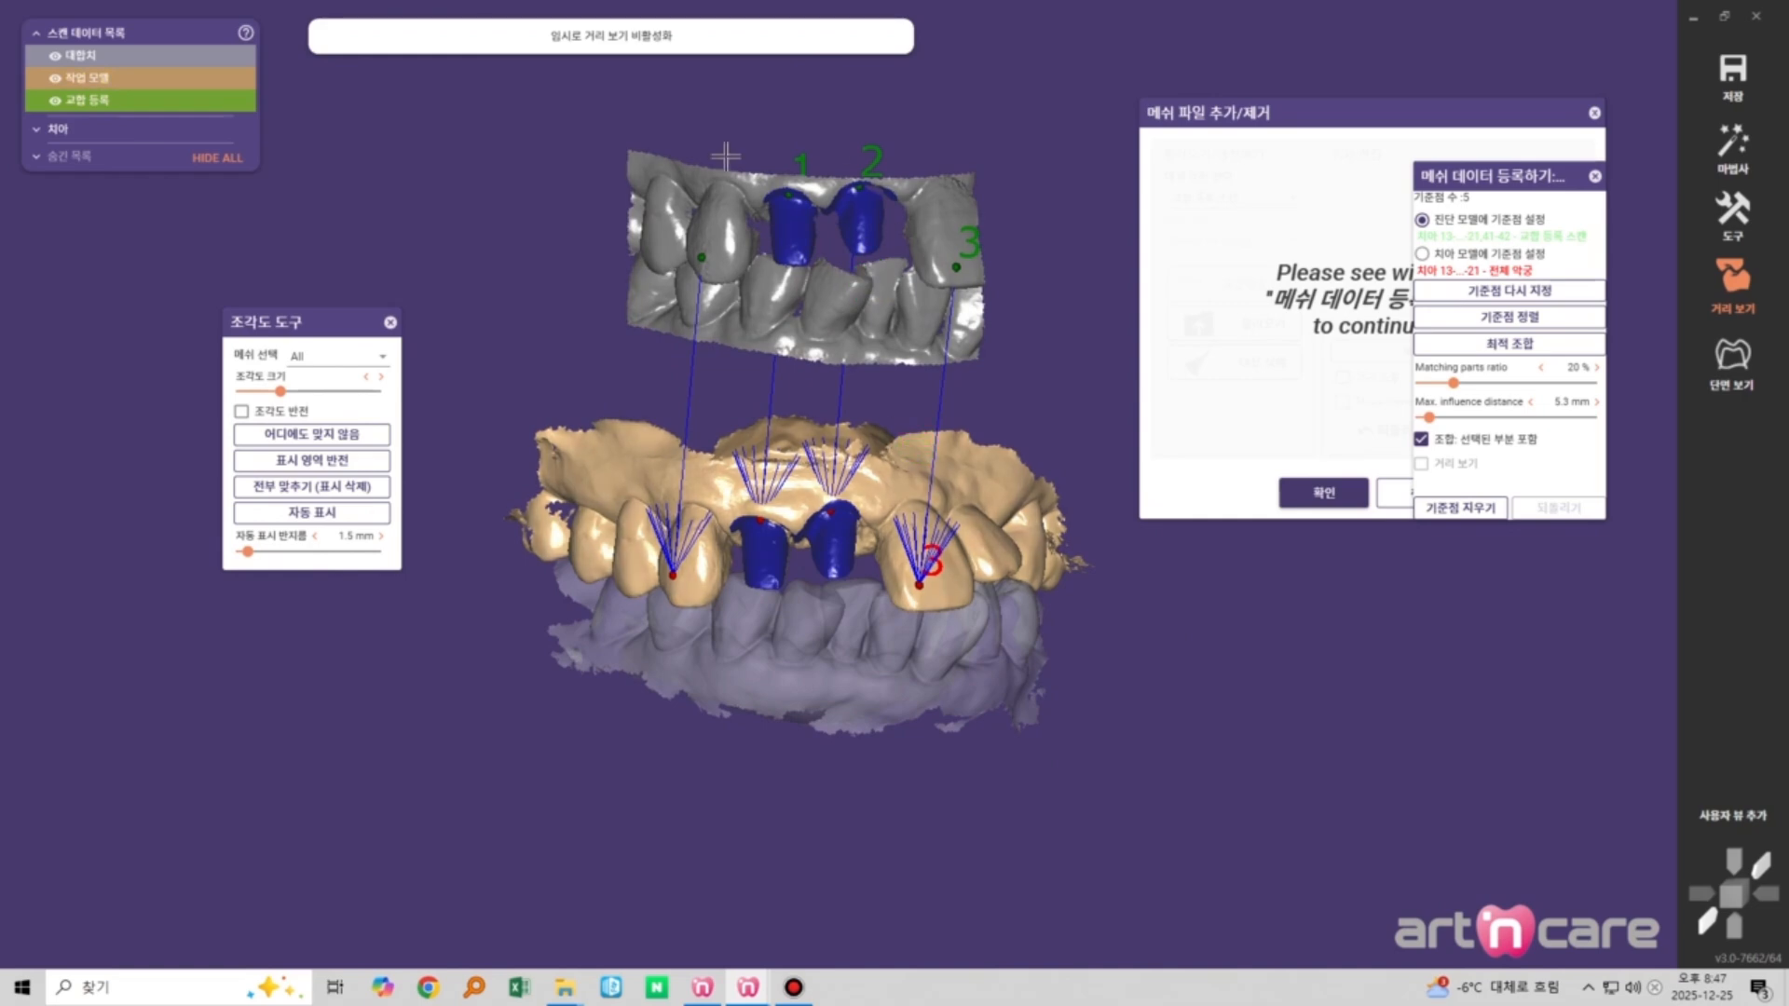
left_click(329, 462)
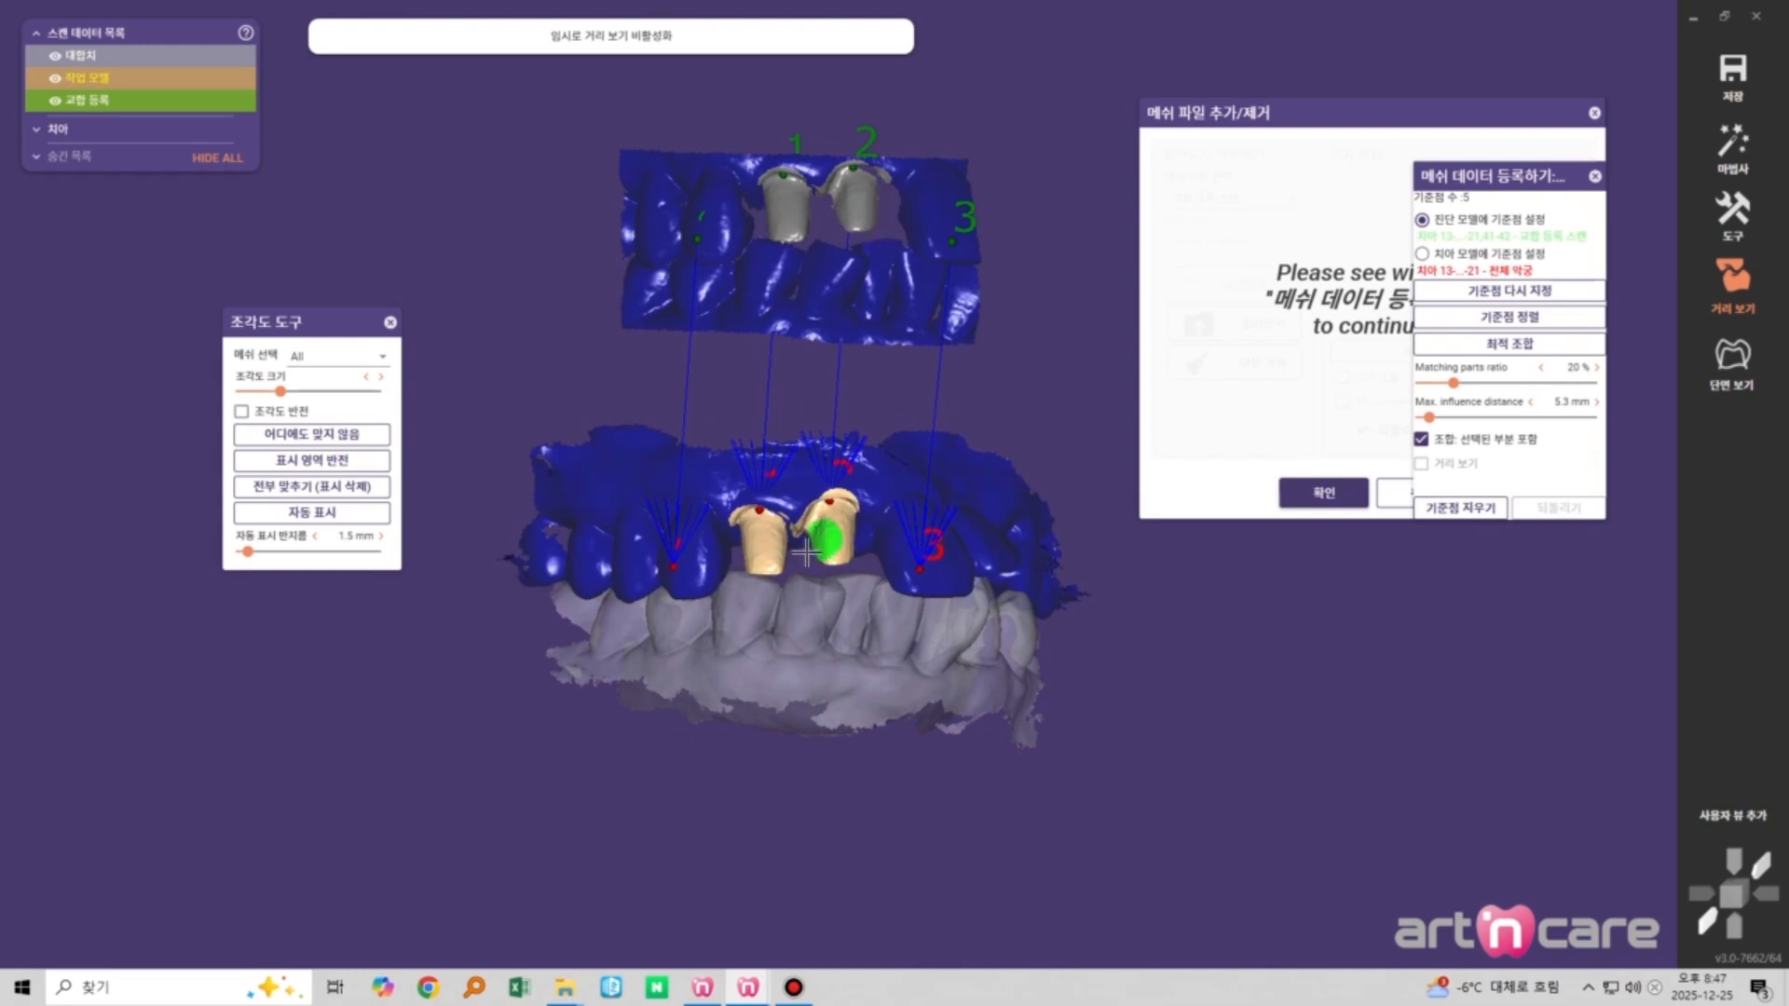
Align the bite scan to the working model with 기준점 정렬 and 최적 조합, and check the fit with 거리 보기
left_click(1496, 318)
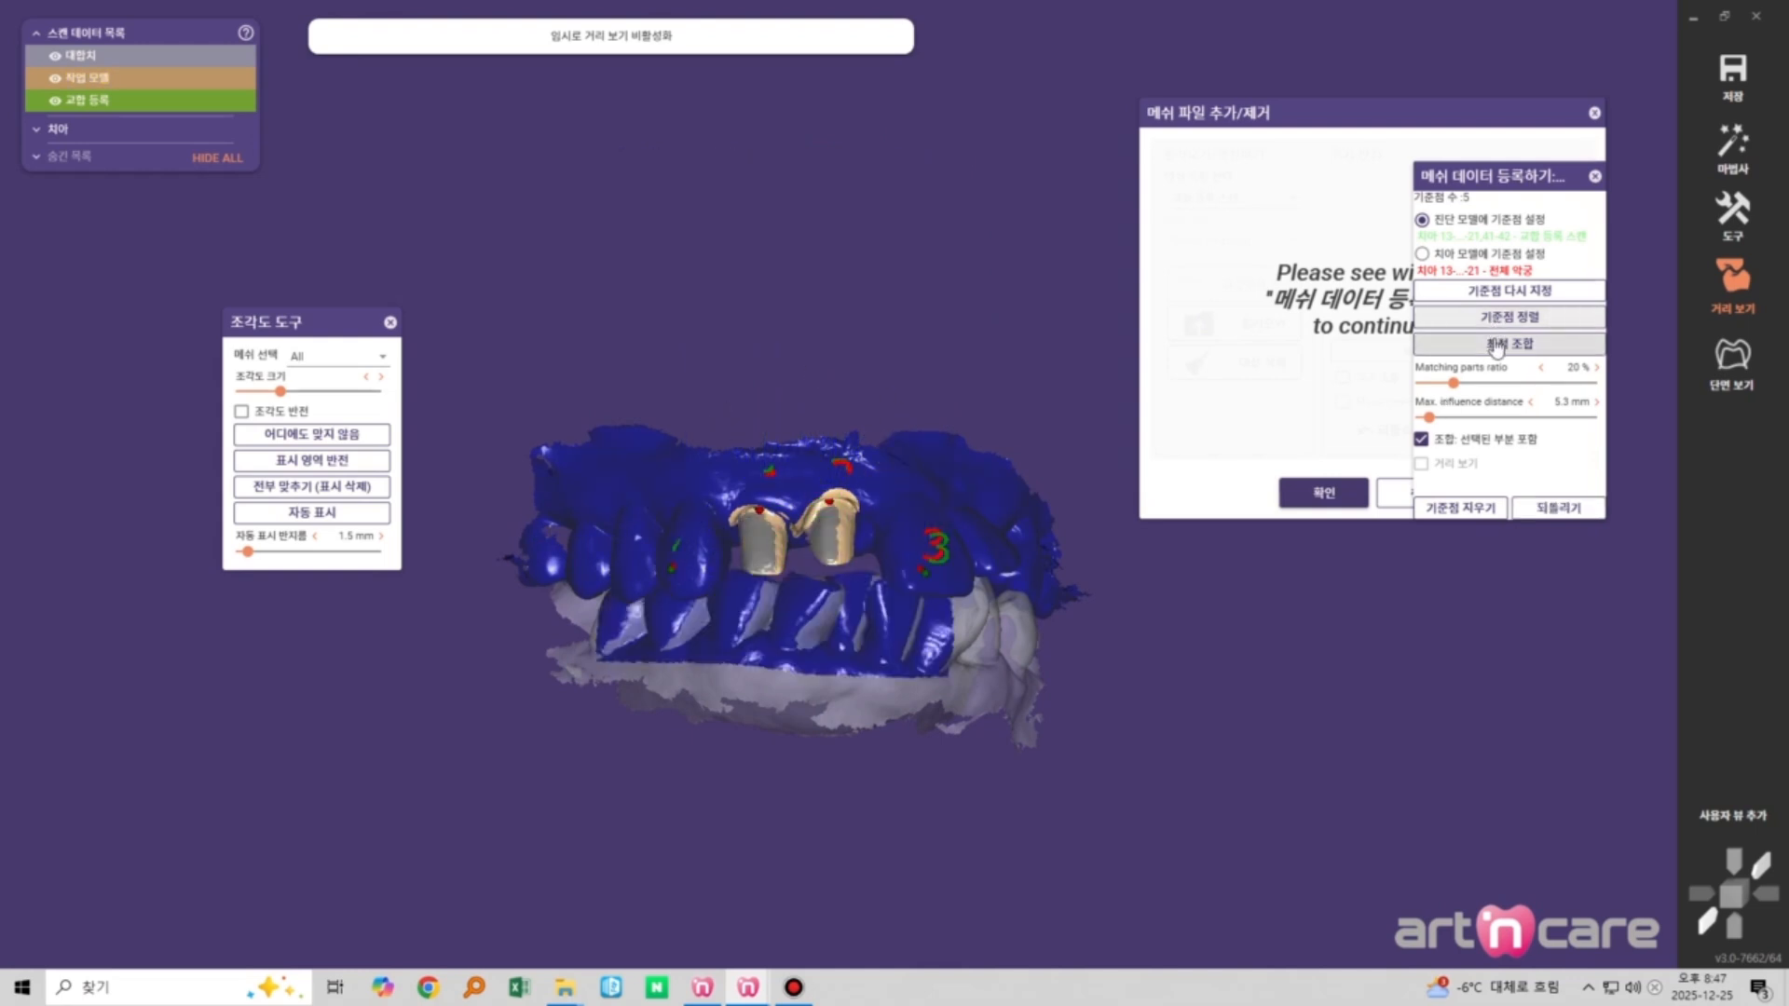
left_click(1421, 439)
left_click(1421, 463)
scroll(612, 461, "up", 2)
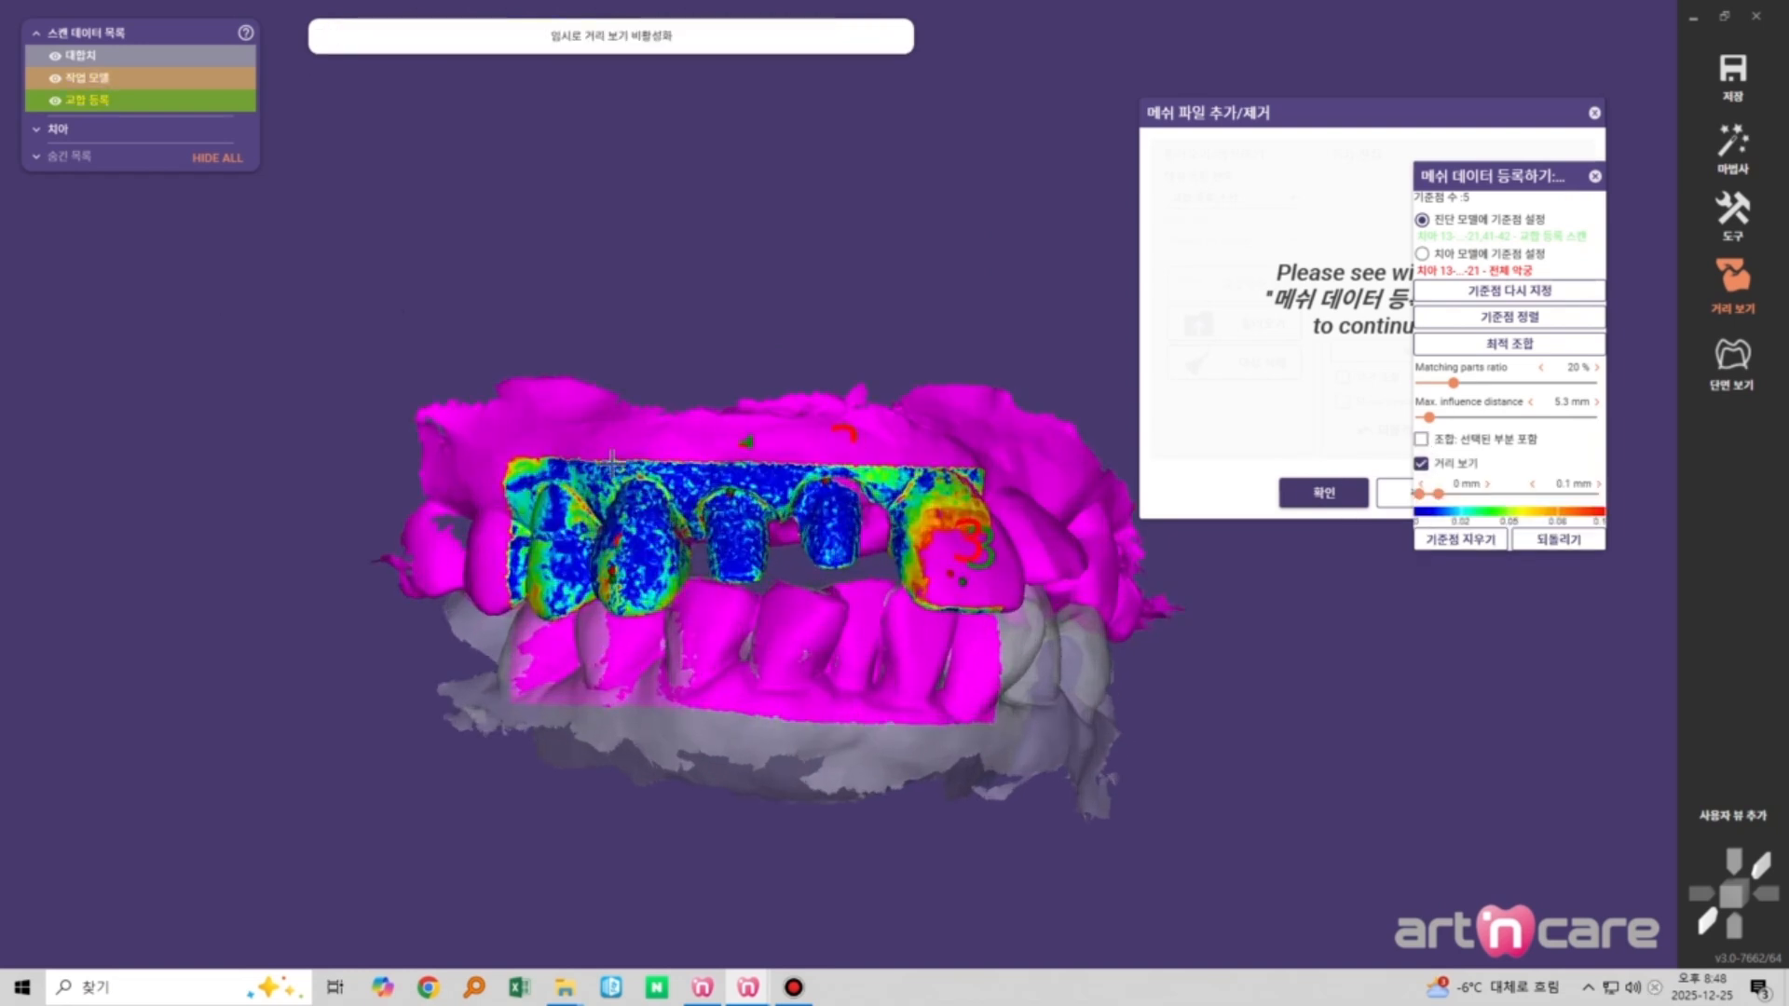
scroll(693, 574, "down", 2)
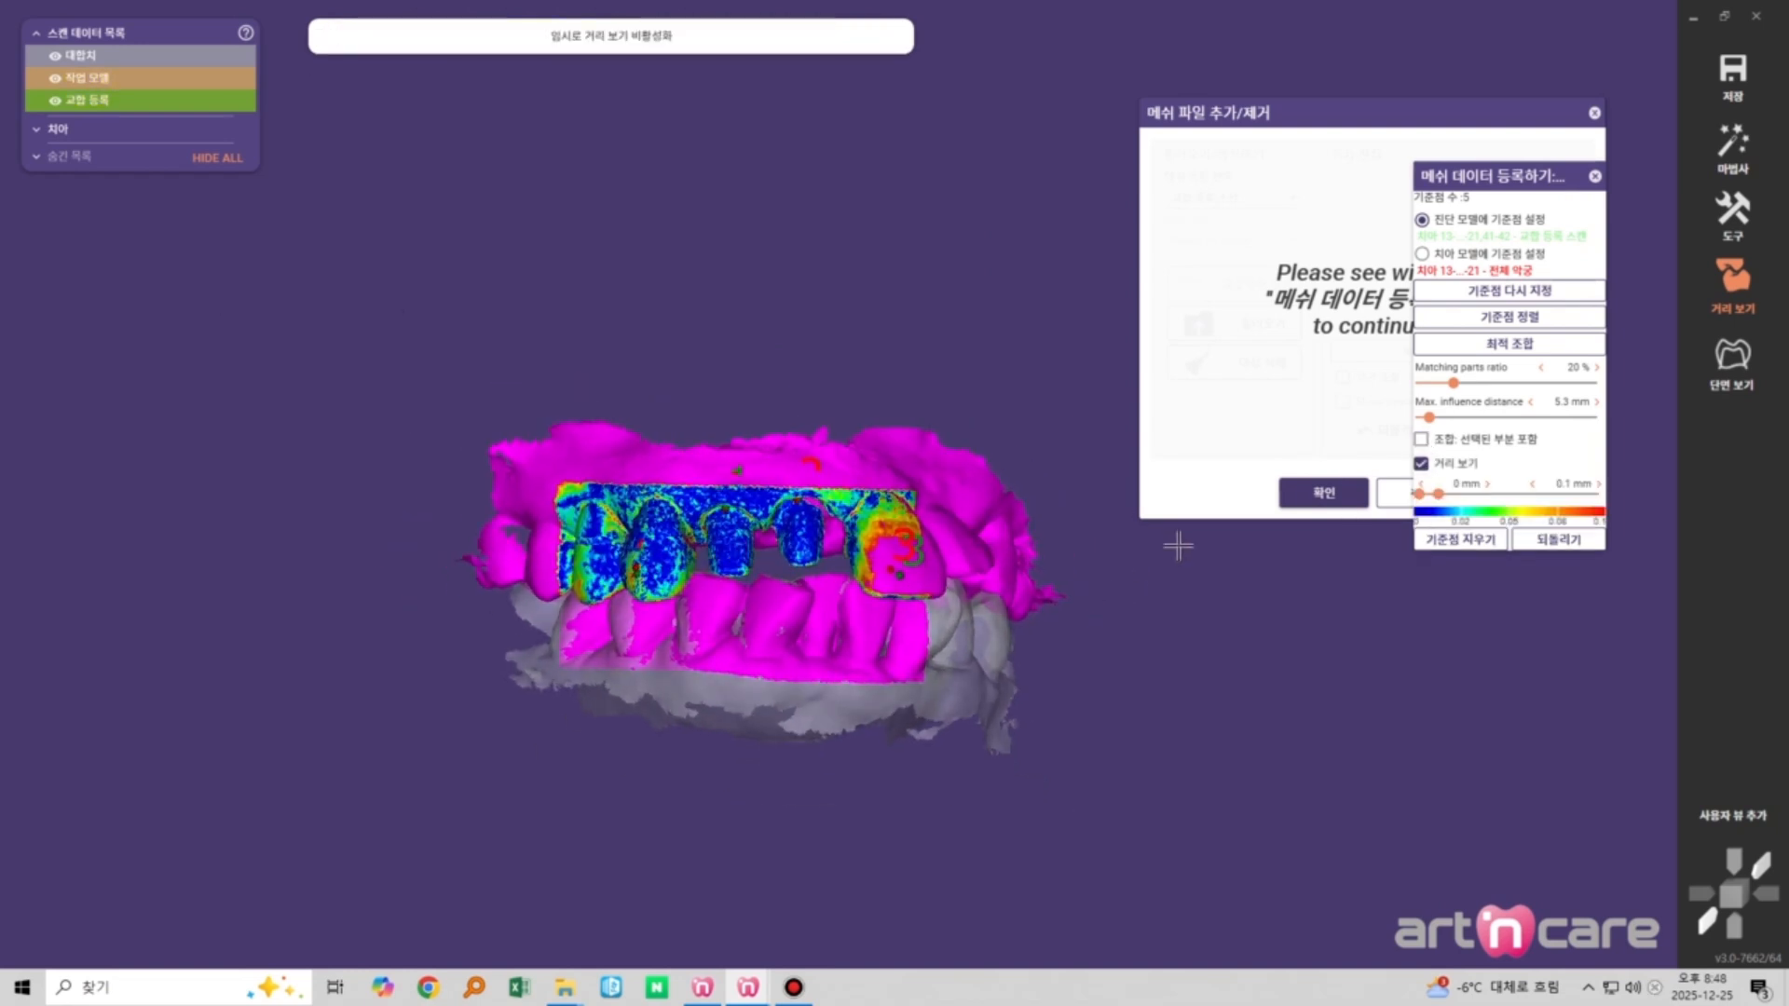
left_click(1594, 176)
Set the mesh type to 대합지 and move the lower jaw scan down, clear of the aligned bite scan
left_click_drag(618, 395, 949, 364)
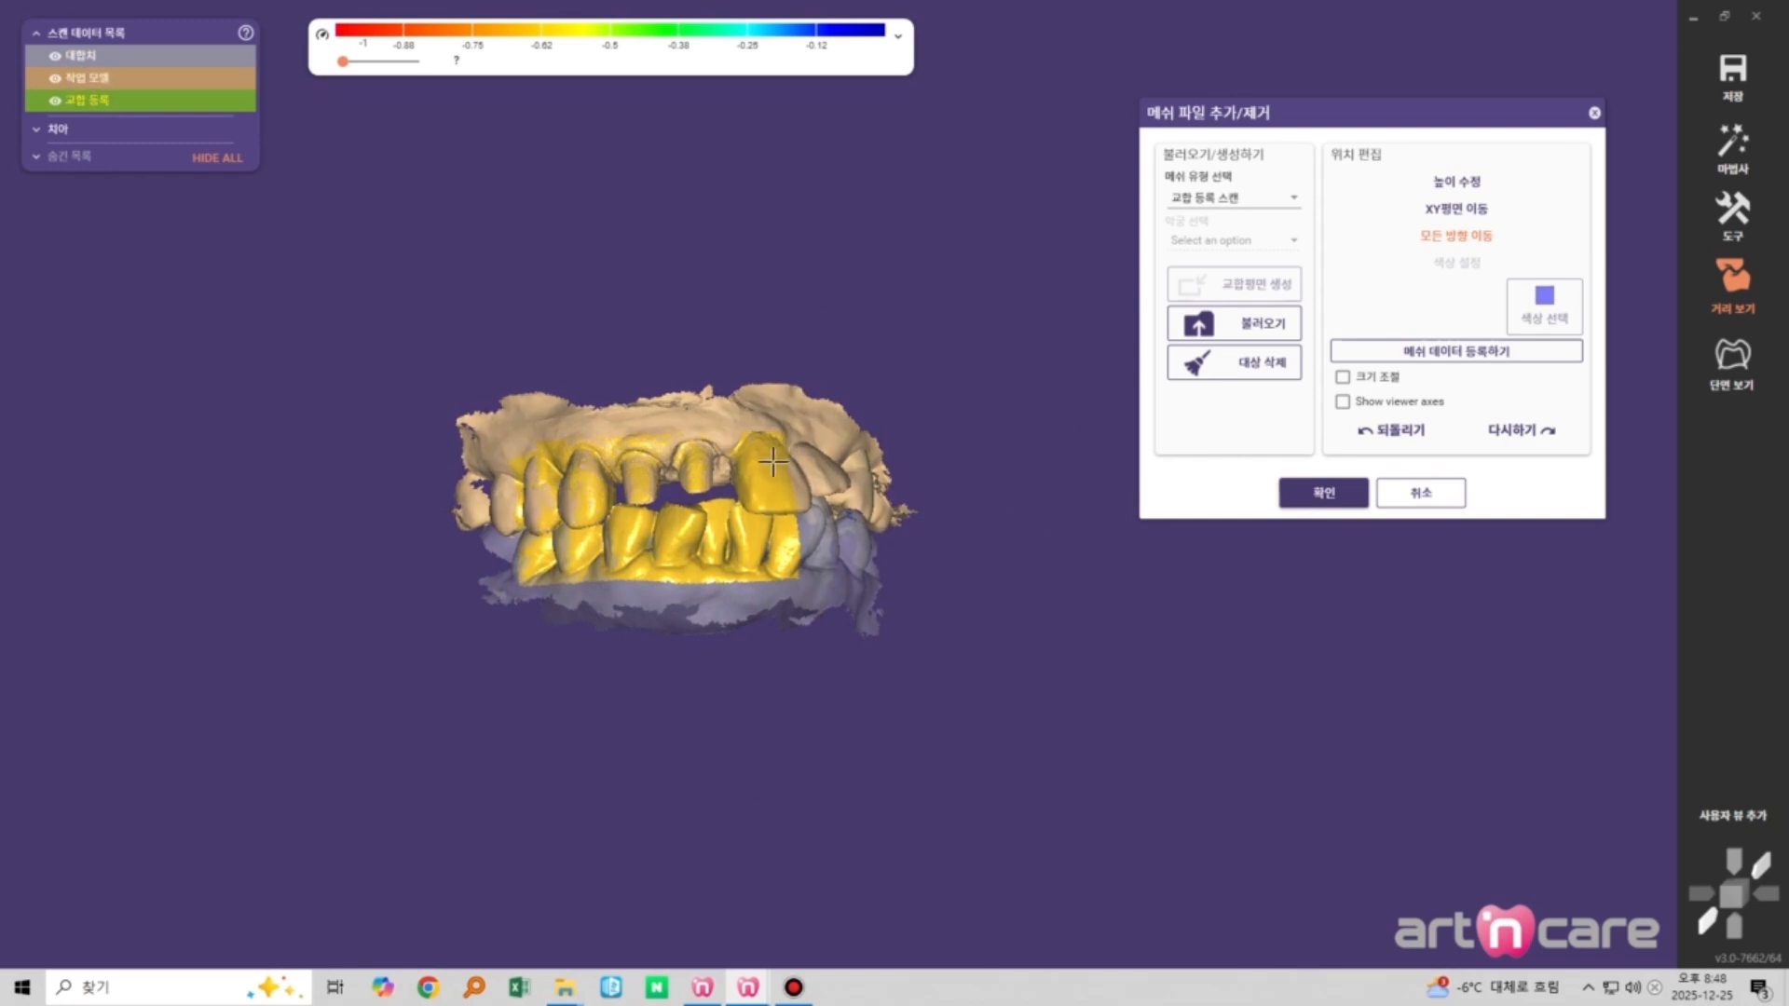
right_click_drag(773, 463, 758, 451)
left_click(1223, 204)
scroll(1249, 242, "up", 4)
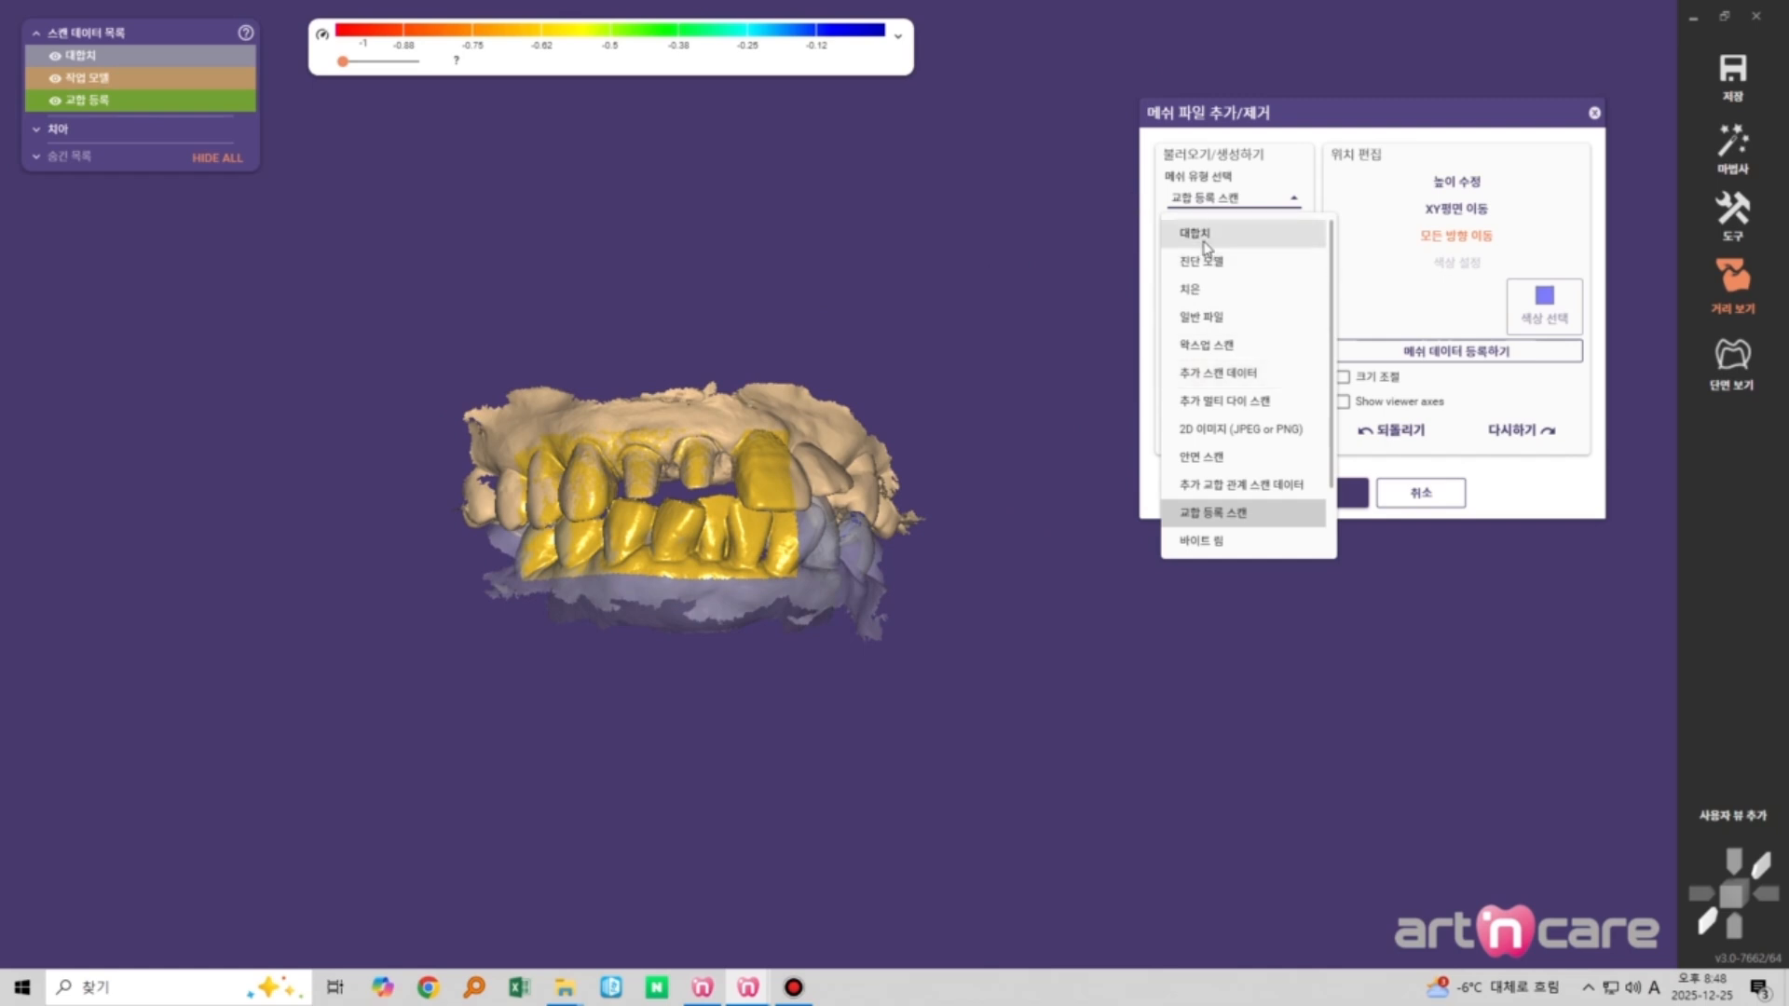
left_click(1240, 234)
right_click_drag(845, 655, 883, 579)
scroll(902, 574, "up", 3)
scroll(941, 561, "down", 3)
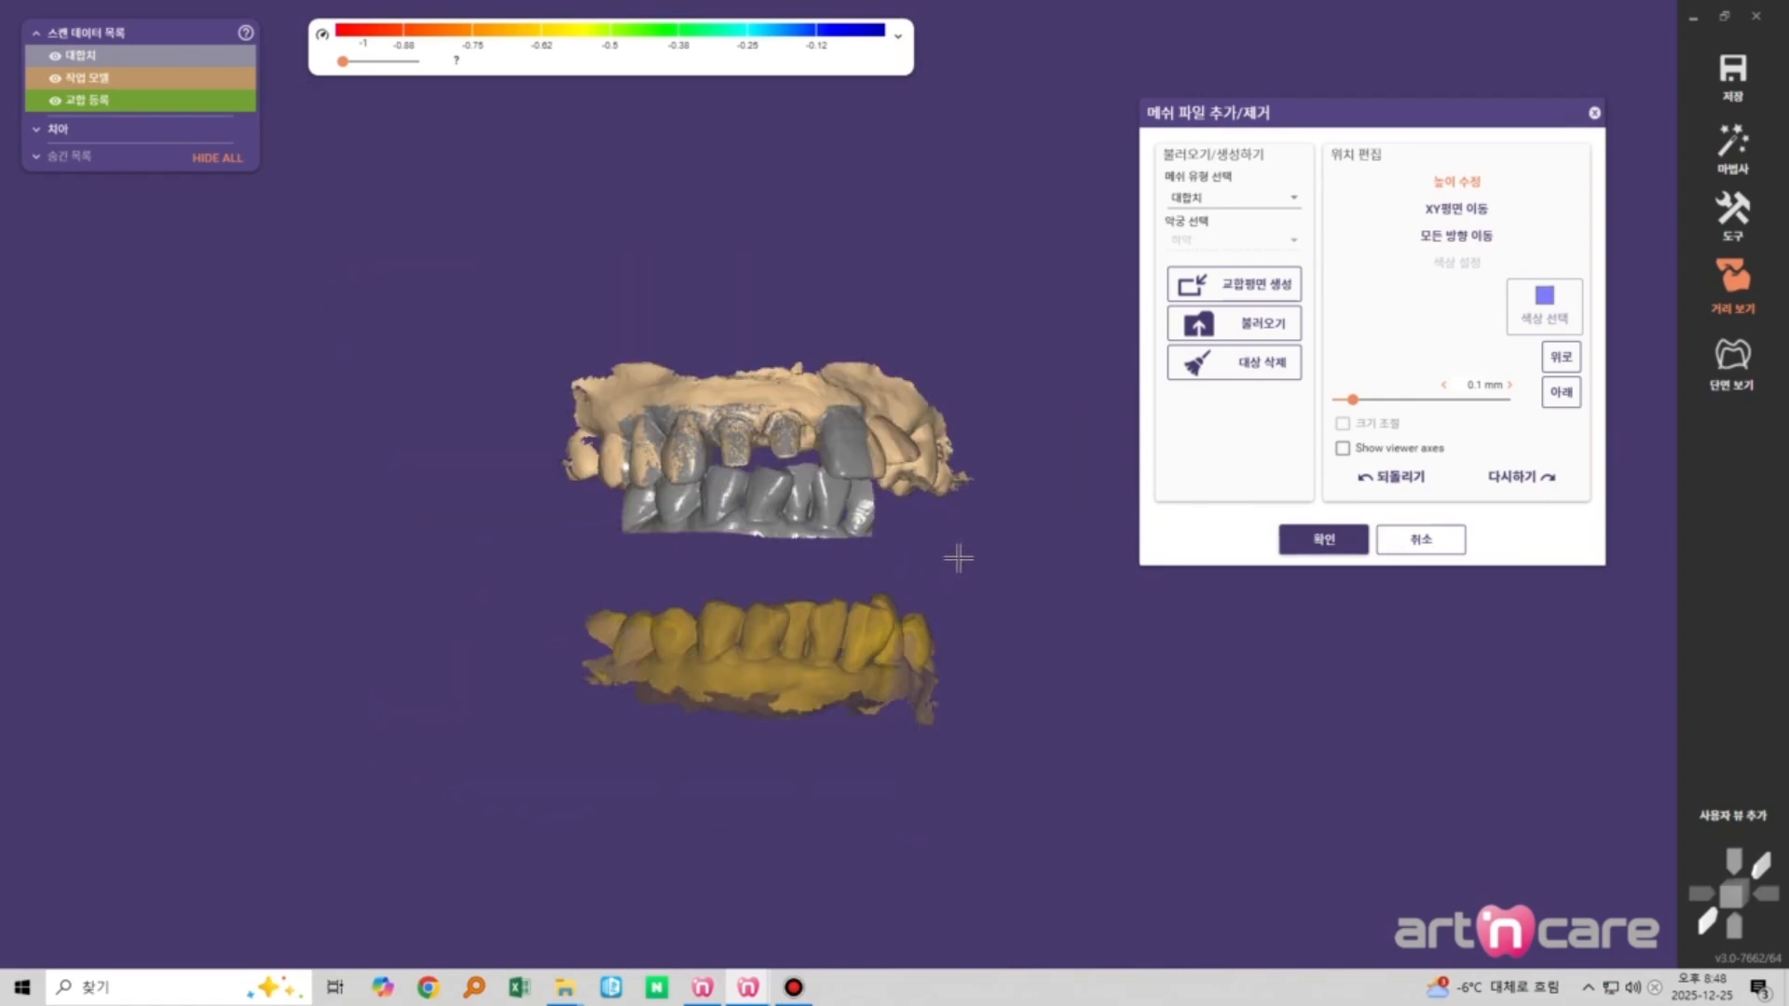
Switch to 모든 방향 이동, start 메쉬 데이터 등록하기, and set three pairs of matching reference points on the lower jaw scan and bite scan
left_click(1421, 236)
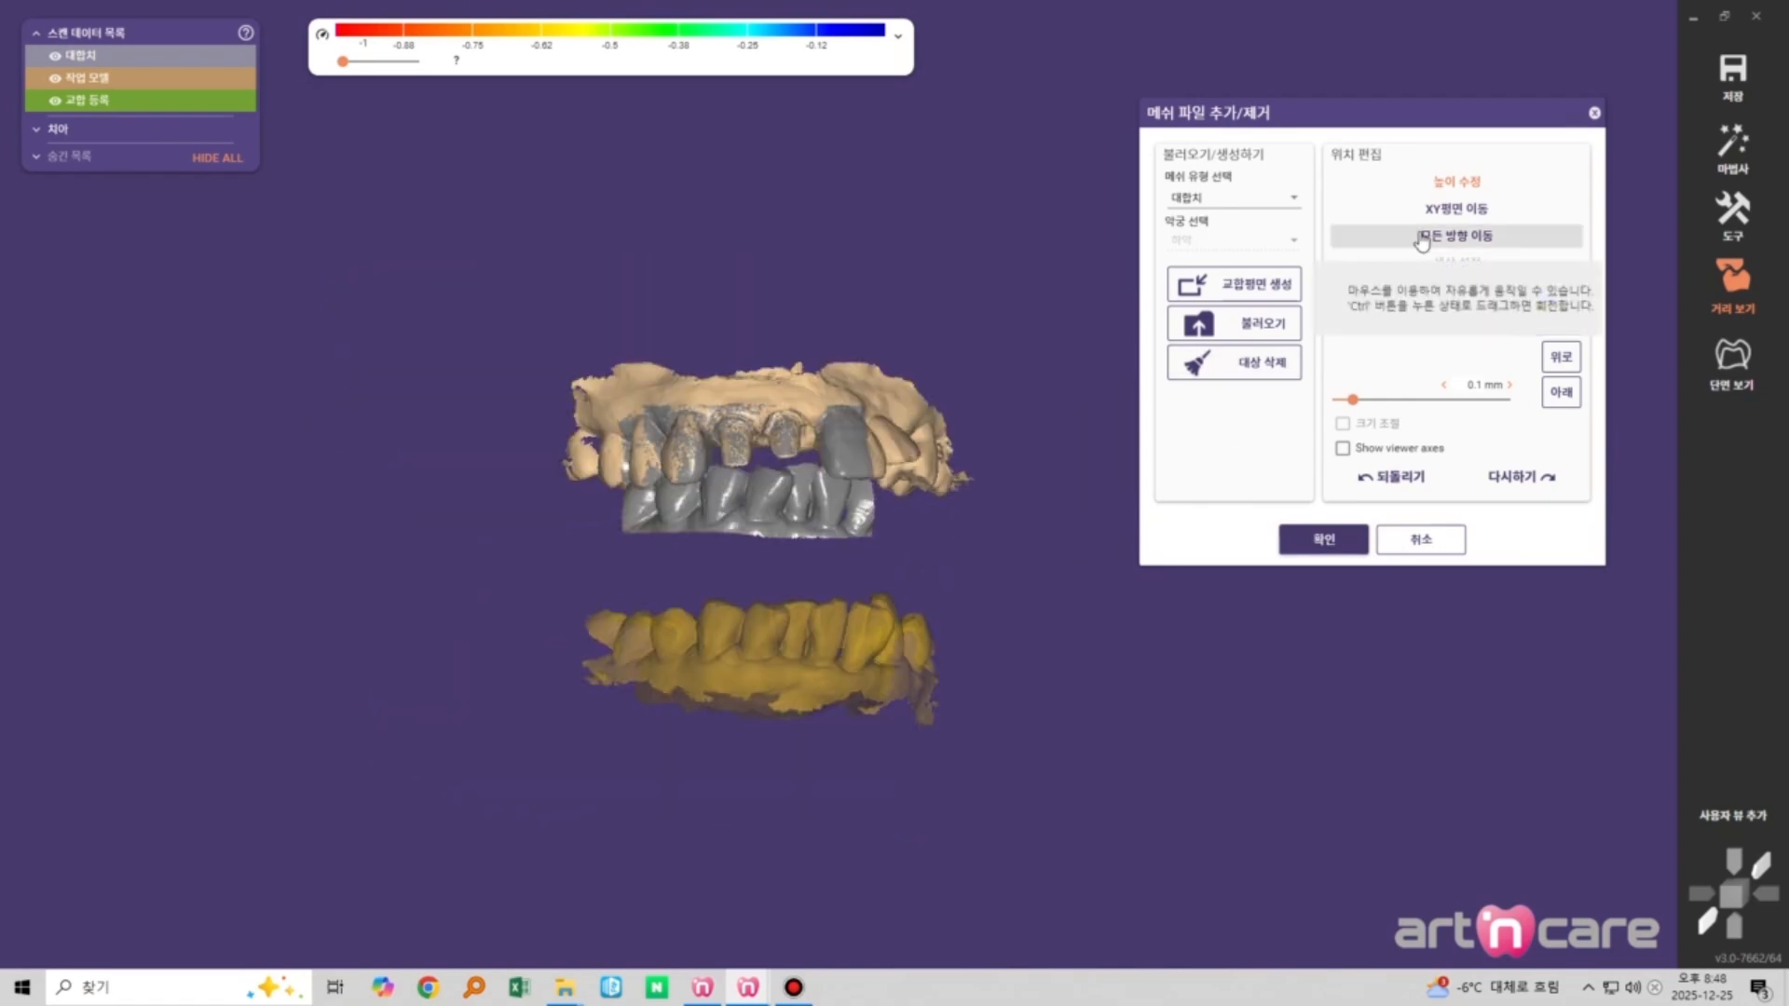
left_click(1375, 354)
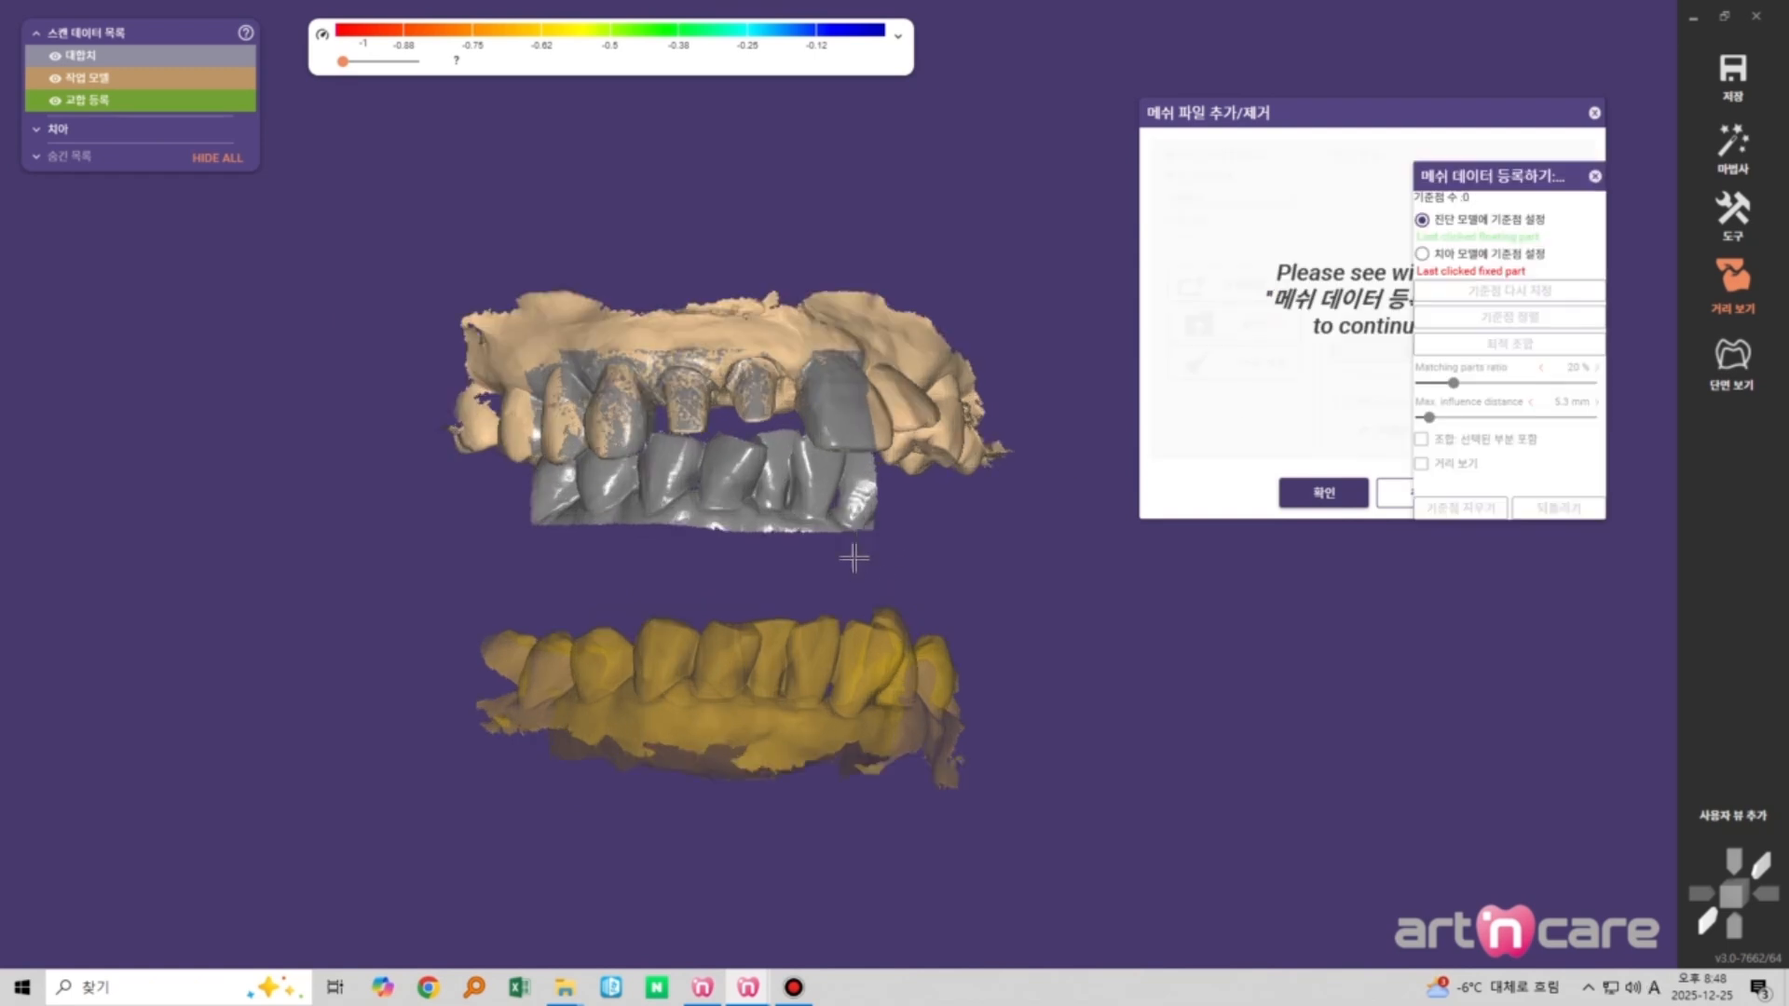
scroll(791, 571, "up", 3)
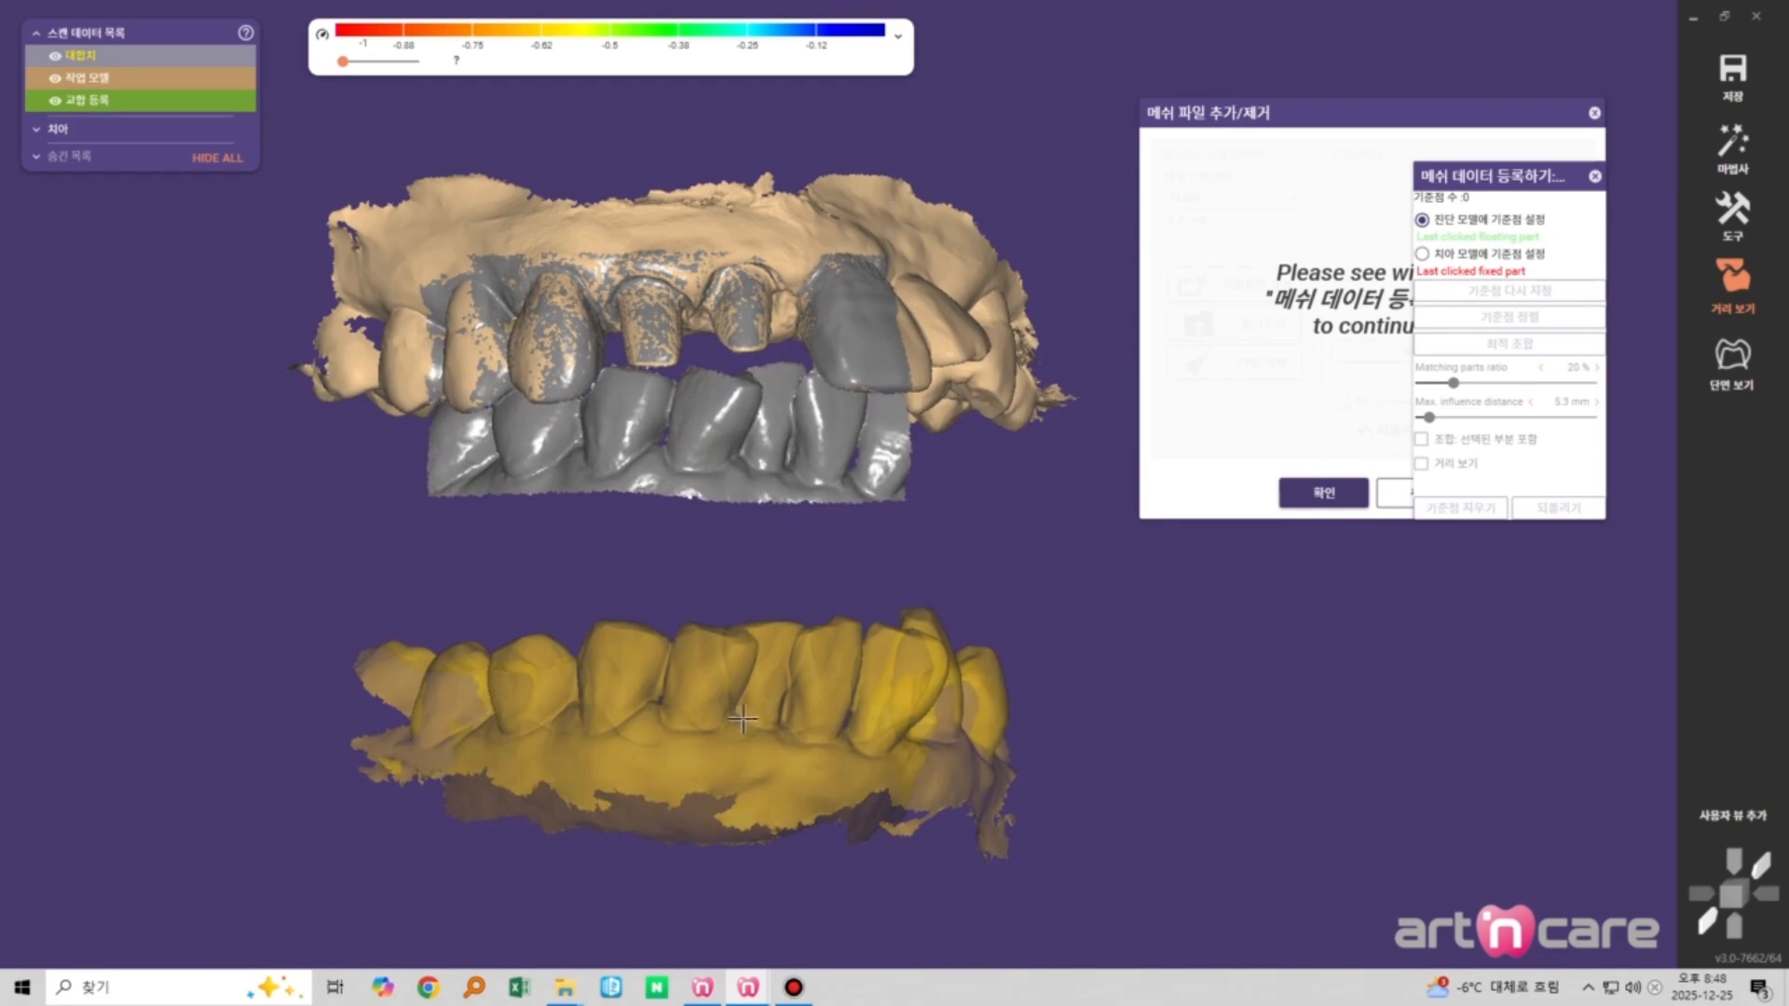
right_click_drag(743, 719, 677, 747)
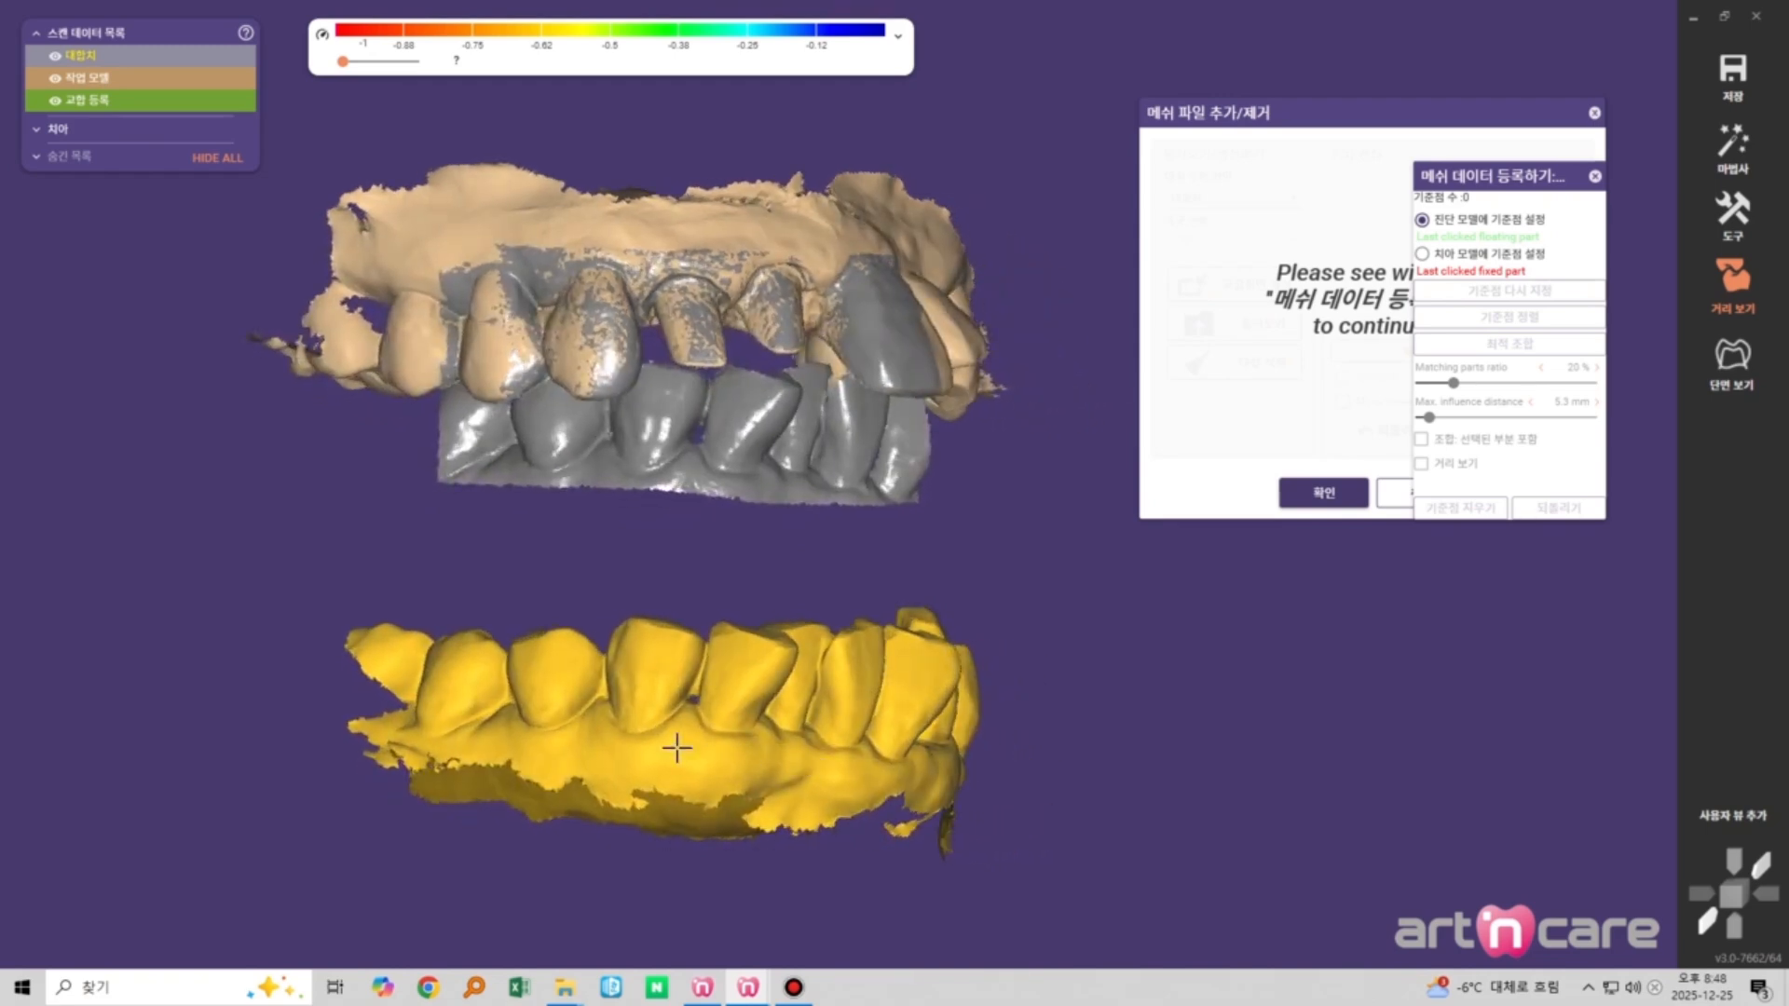
left_click(624, 706)
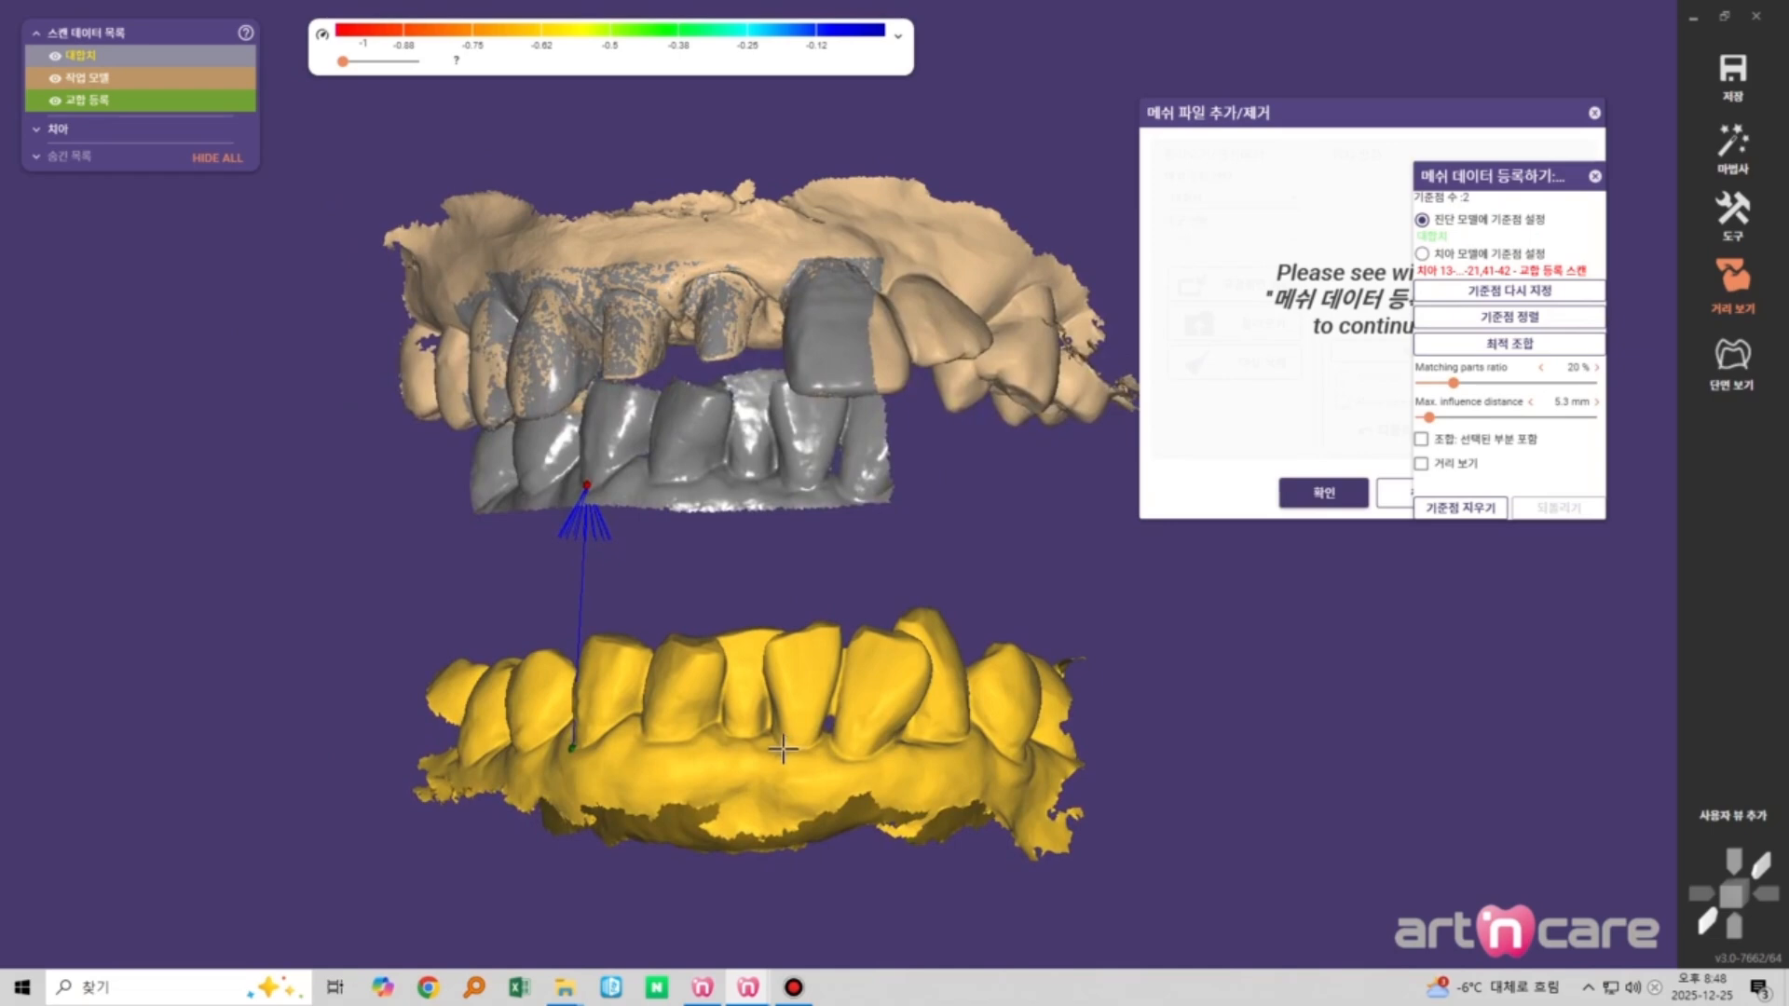
left_click(782, 748)
left_click(811, 488)
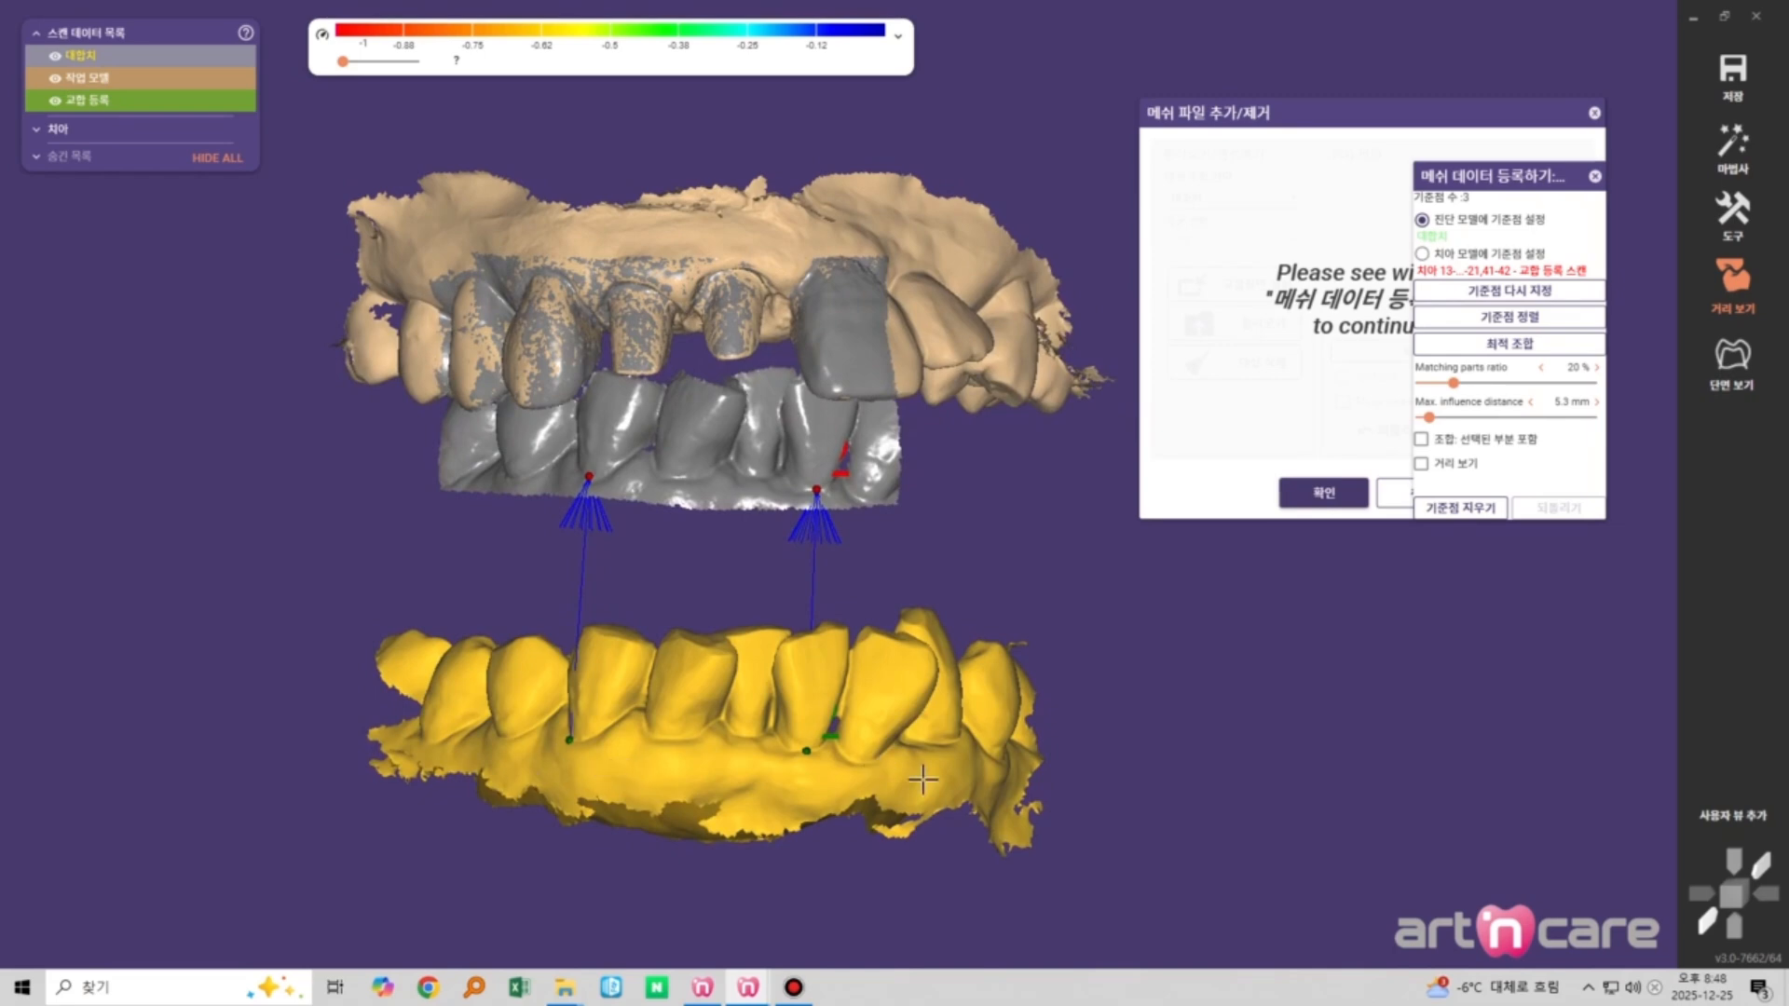
scroll(932, 787, "down", 3)
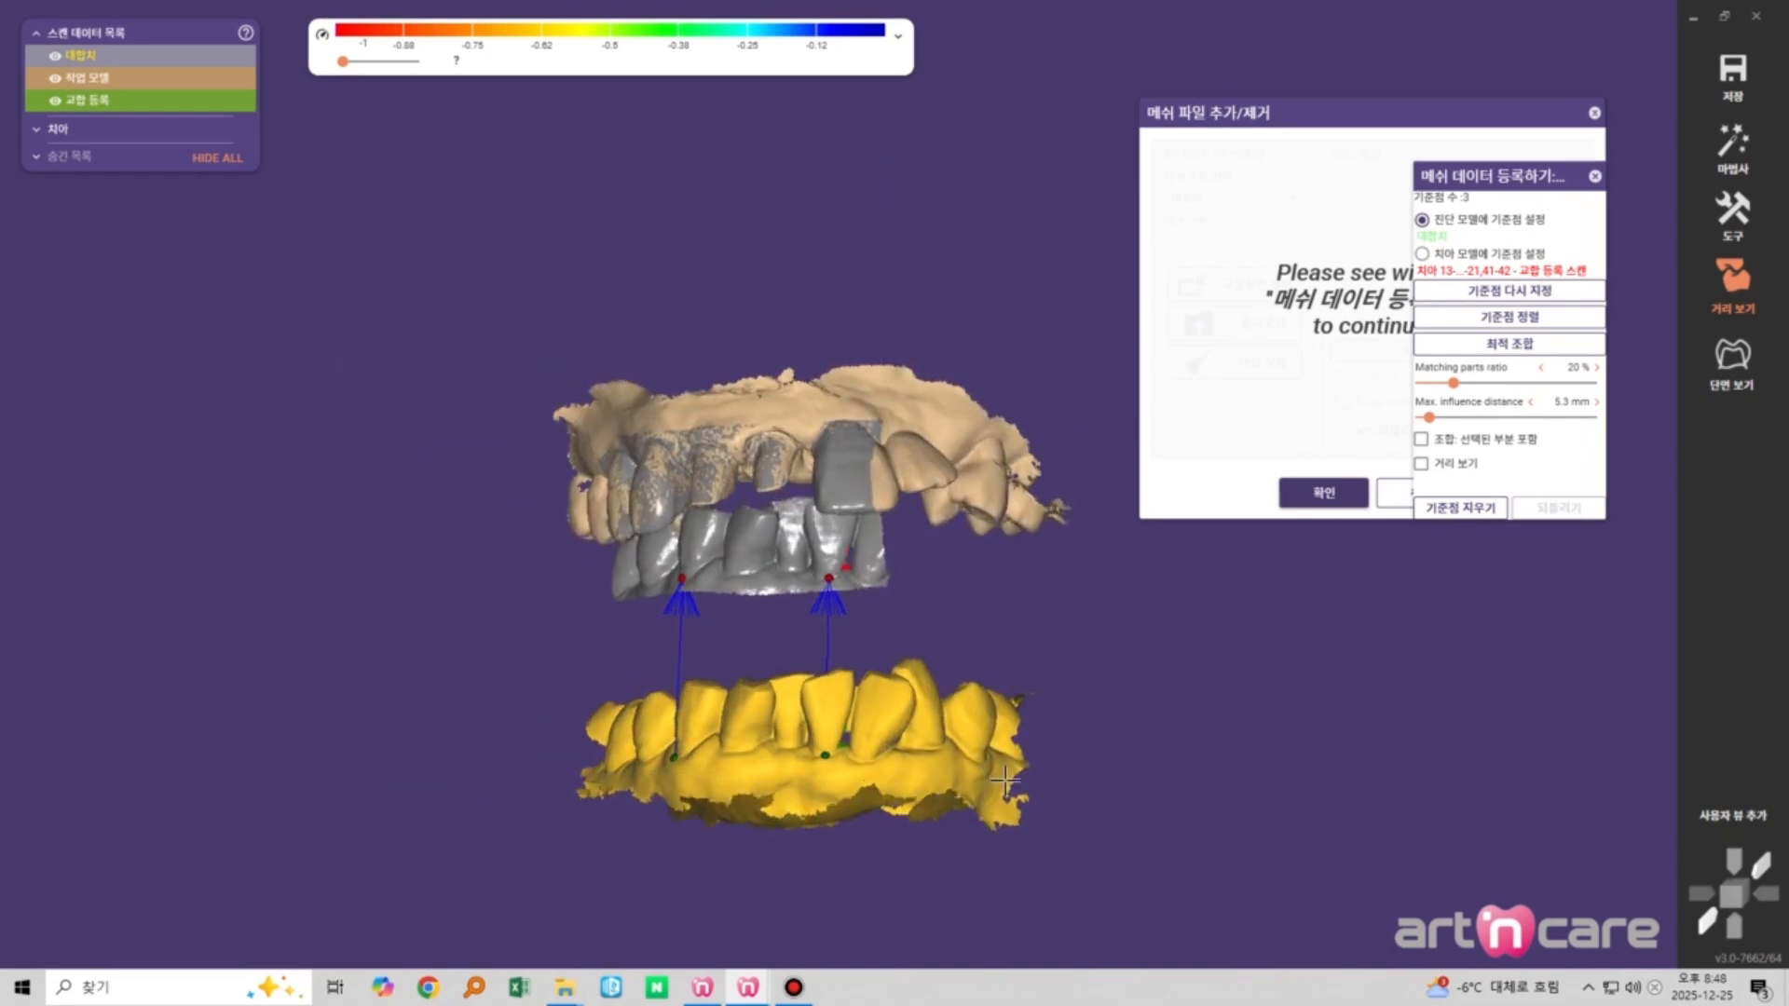
mouse_move(771, 830)
right_mouse_down()
mouse_move(799, 830)
mouse_move(783, 811)
right_mouse_up()
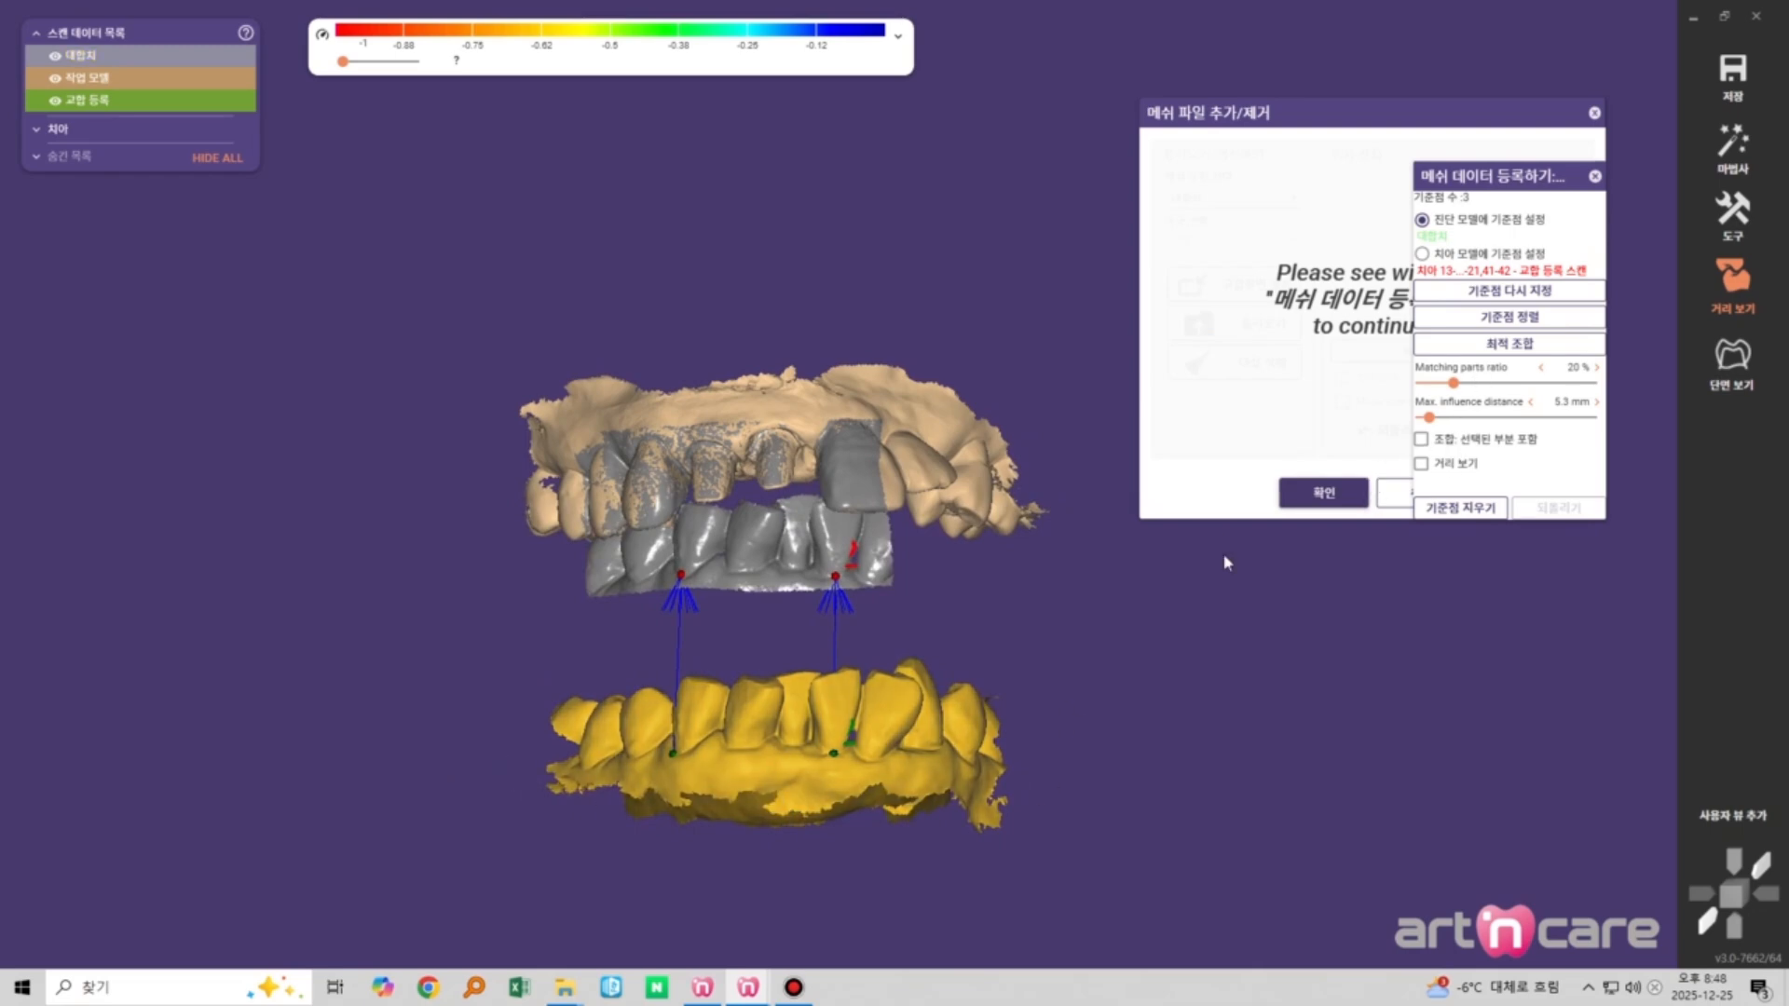
Enable 조합: 선택된 부분 포함, mark the lower teeth on both the bite scan and the lower jaw scan, and invert the marked areas
key("shift")
scroll(799, 687, "up", 4)
right_click_drag(820, 681, 871, 662)
scroll(889, 484, "down", 3)
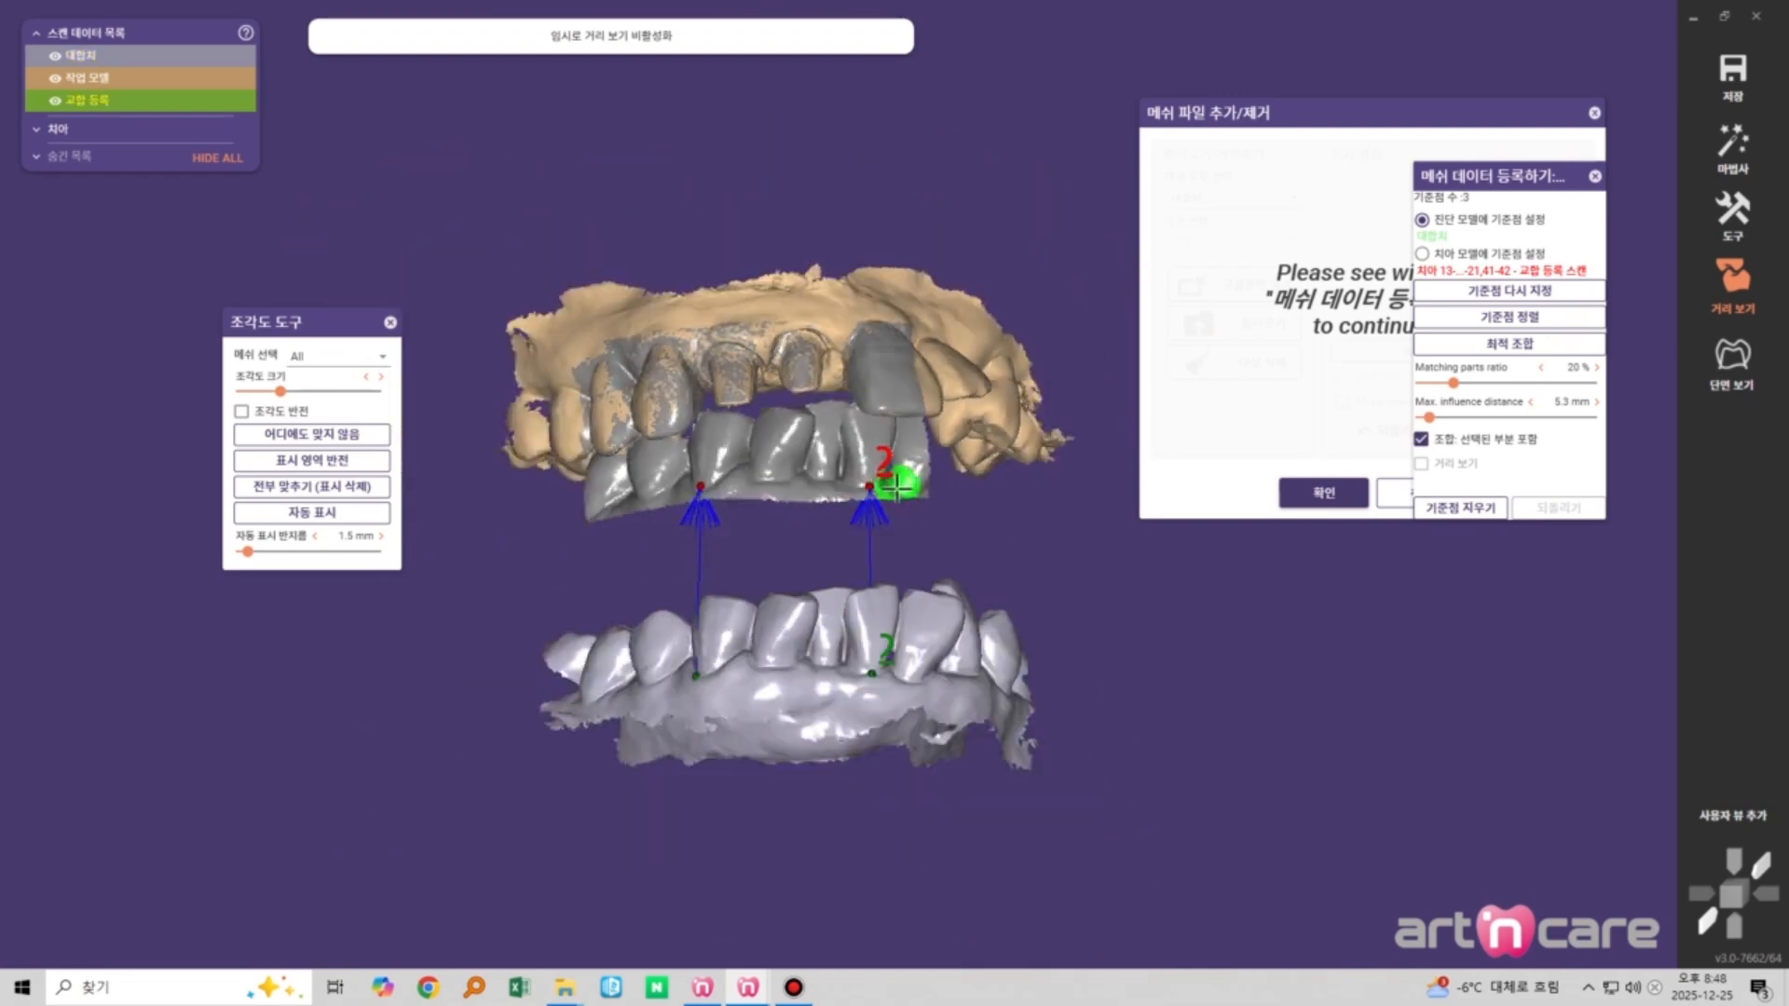
right_click_drag(896, 485, 739, 471)
scroll(830, 560, "up", 3)
right_click_drag(830, 559, 795, 547)
scroll(745, 479, "down", 3)
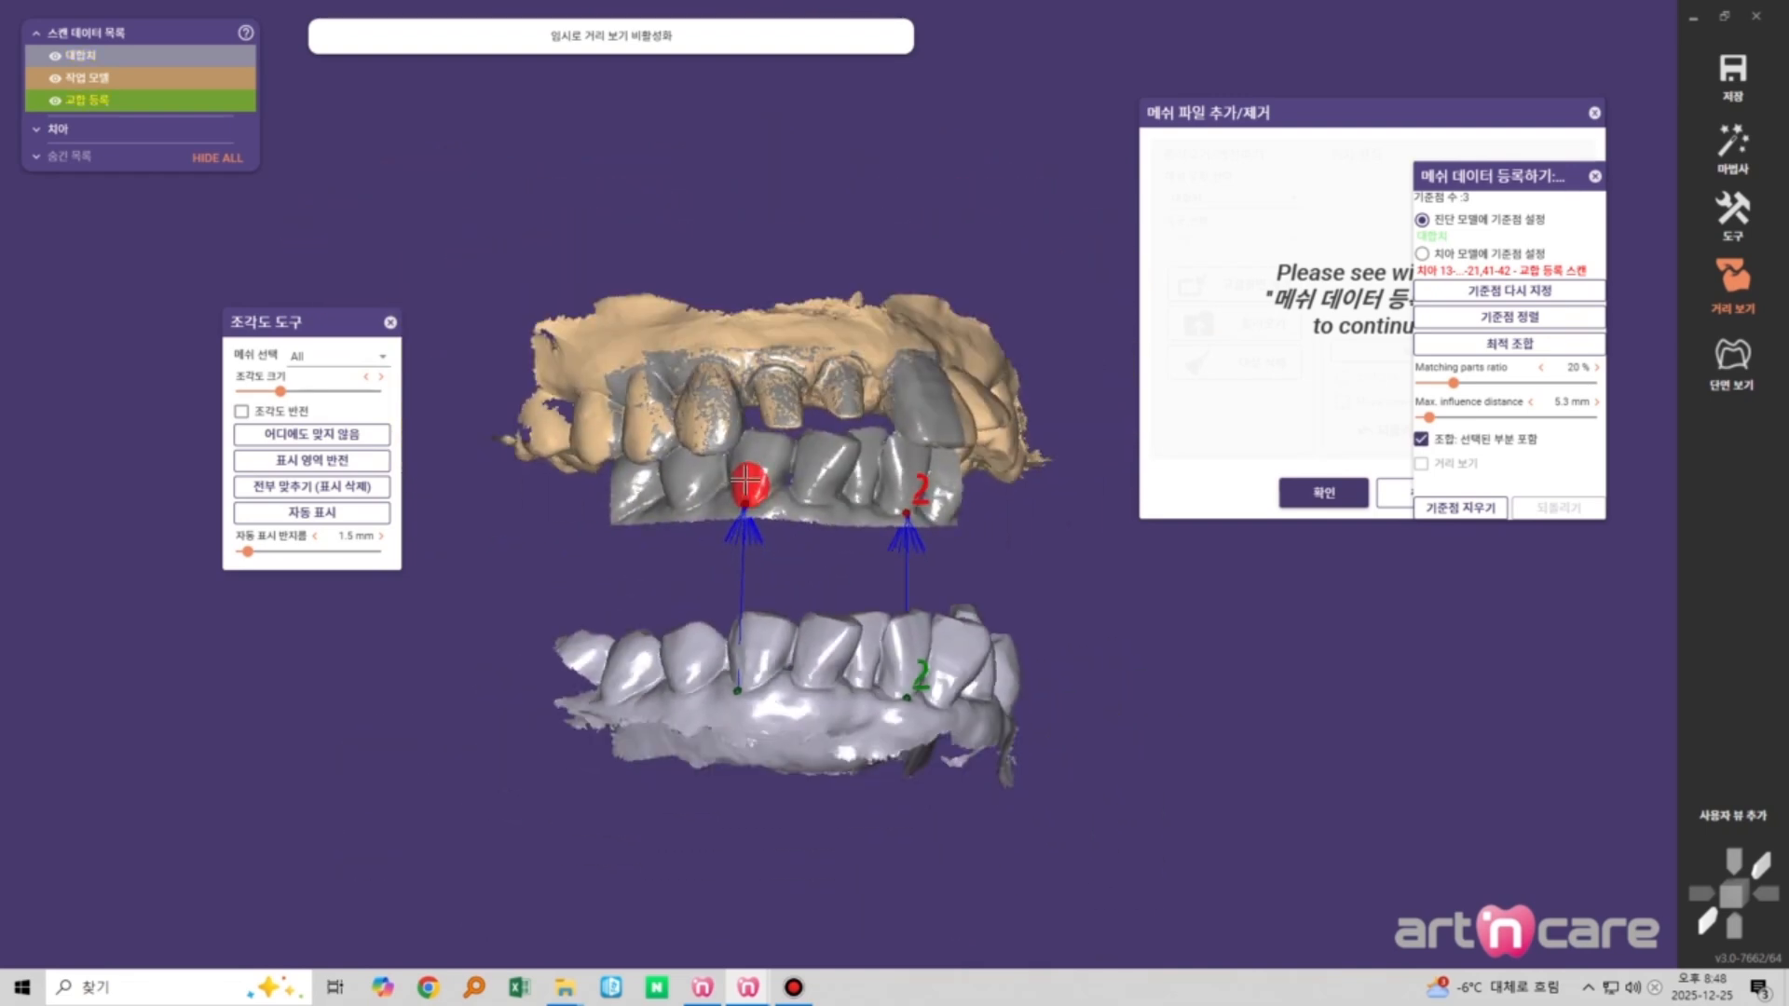
left_click_drag(623, 475, 955, 466)
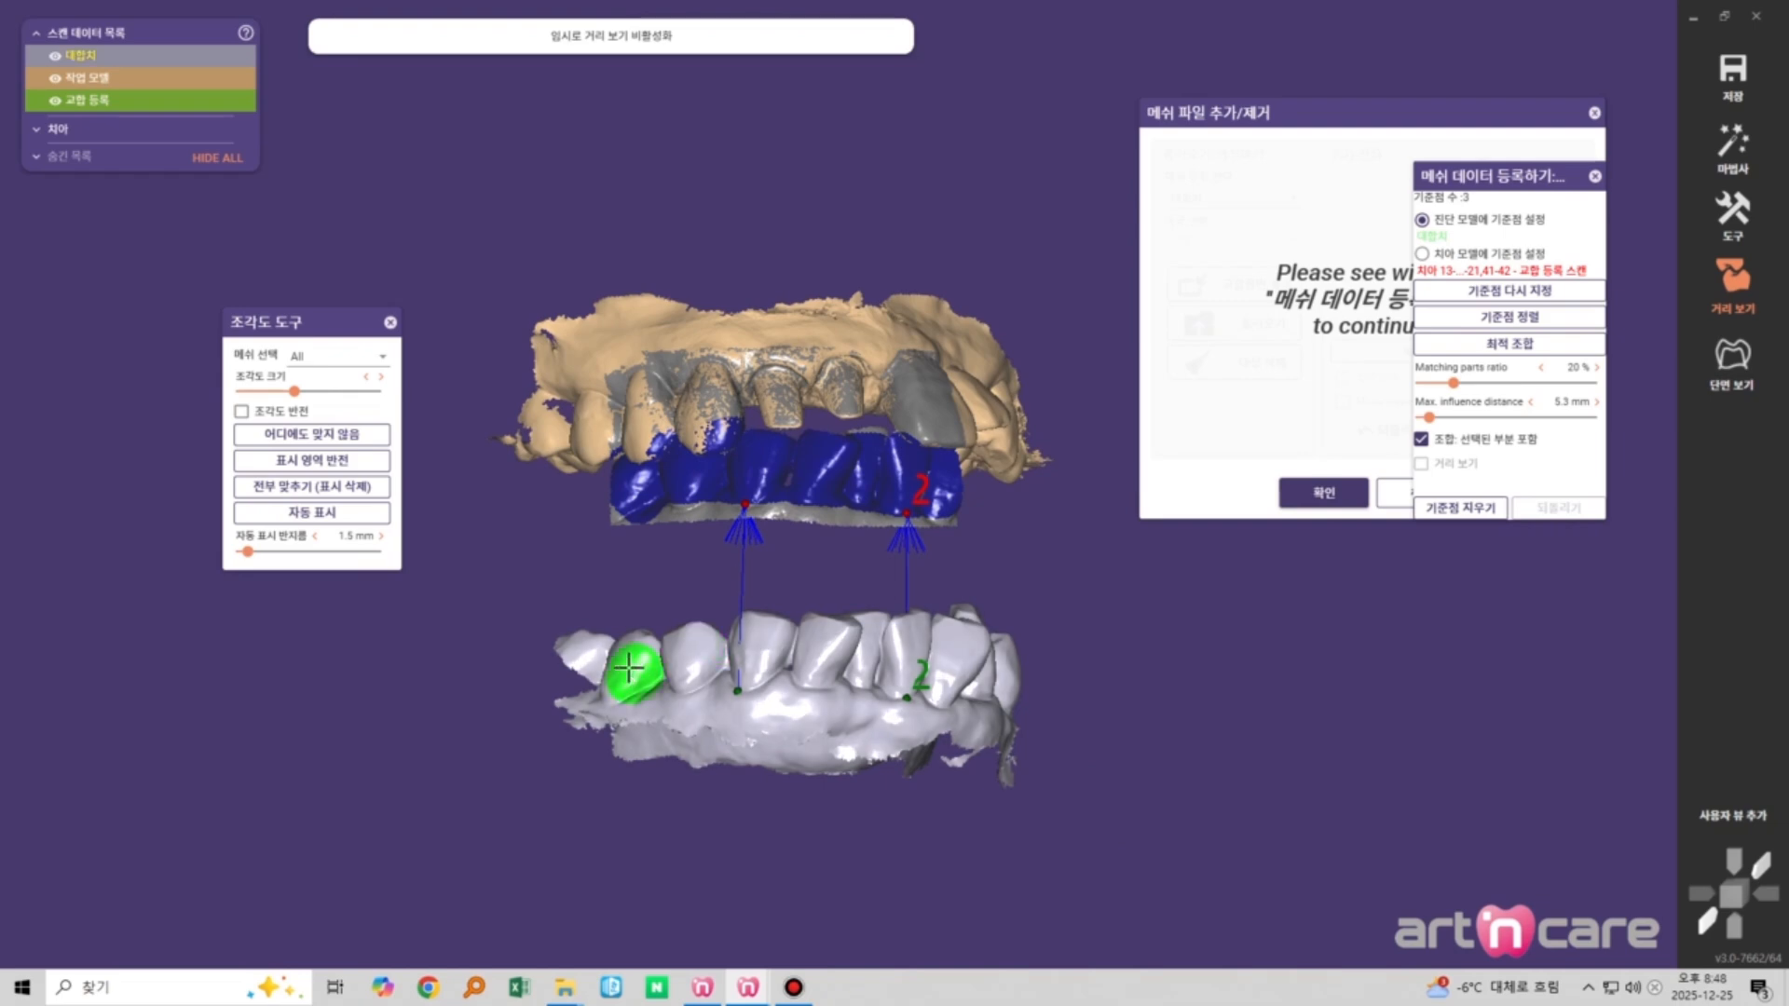
left_click_drag(627, 656, 955, 662)
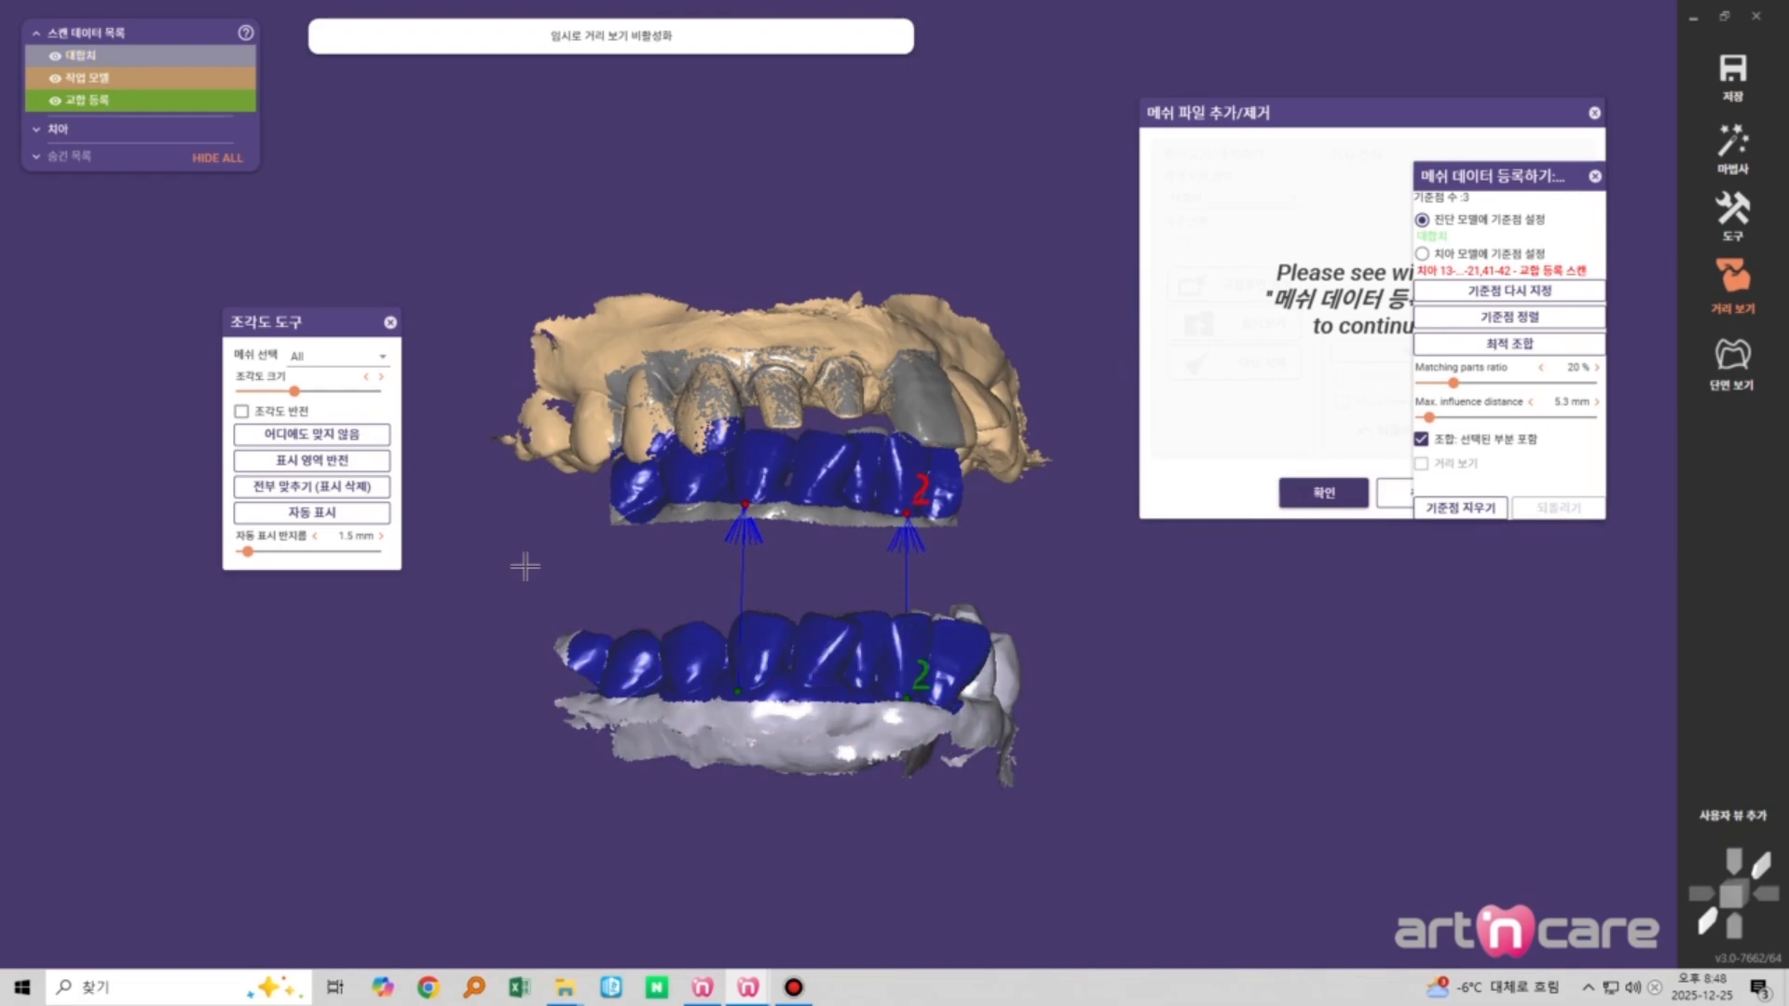
left_click(312, 461)
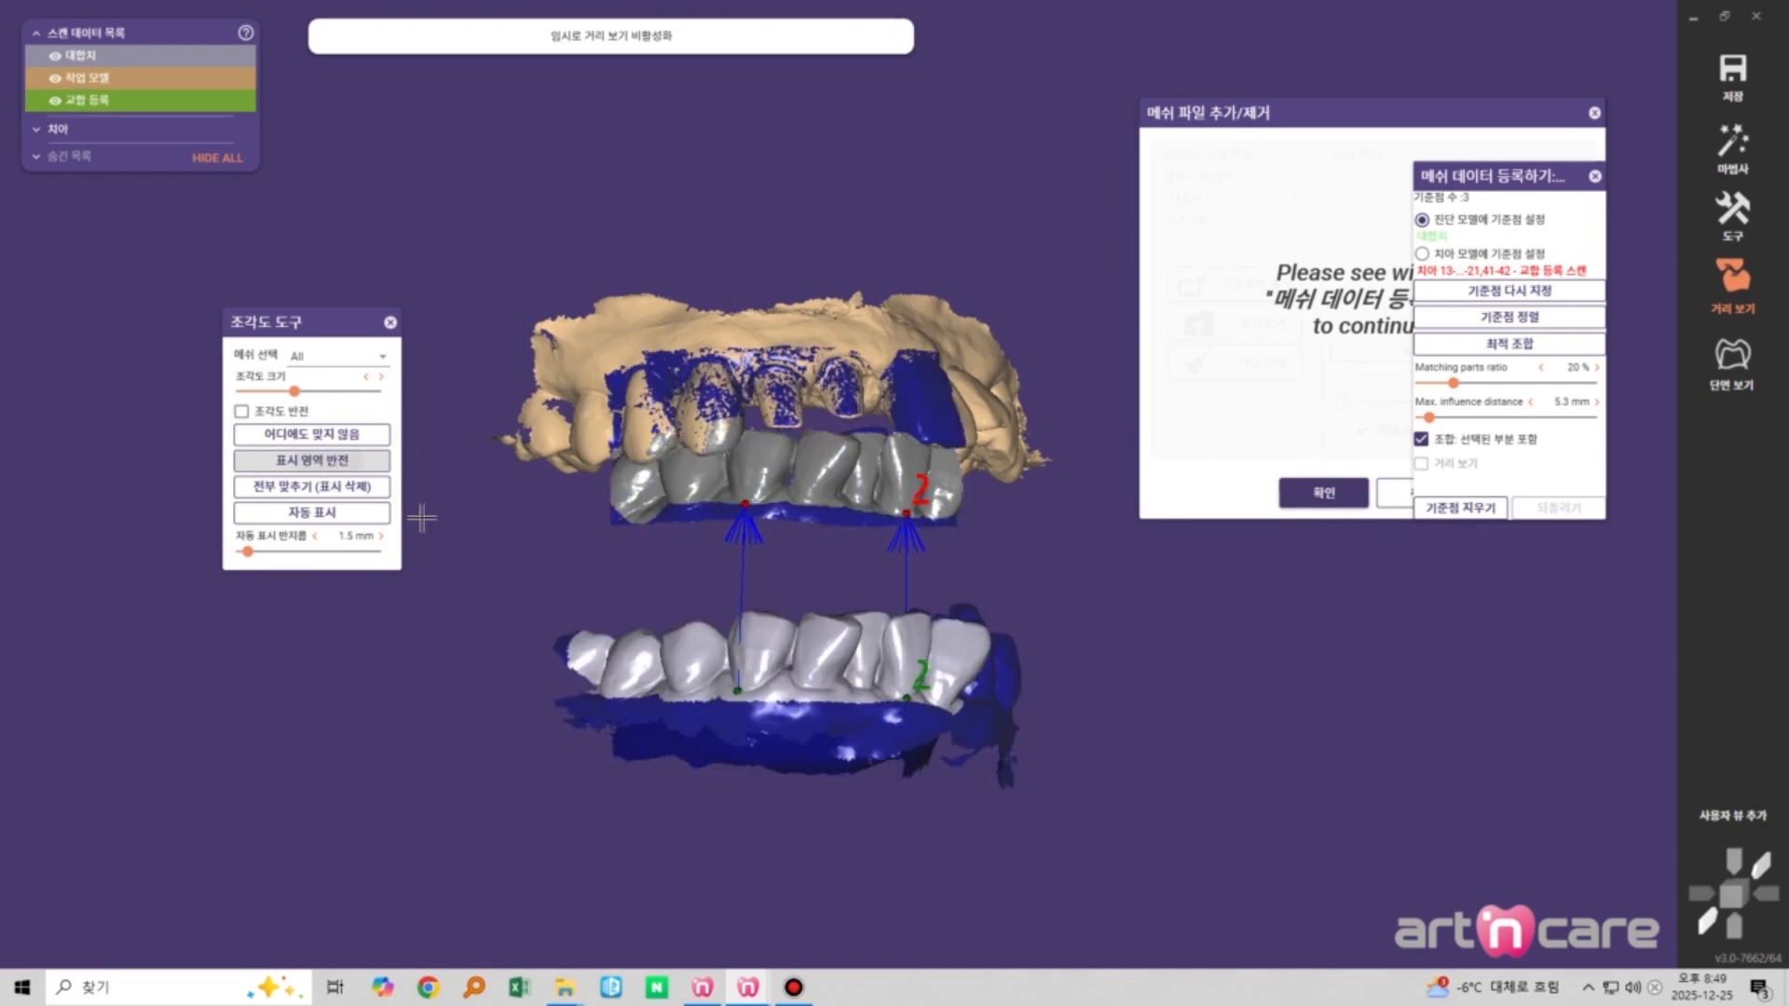
Align the lower jaw scan to the bite scan with 기준점 정렬 and 최적 조합
scroll(866, 893, "up", 2)
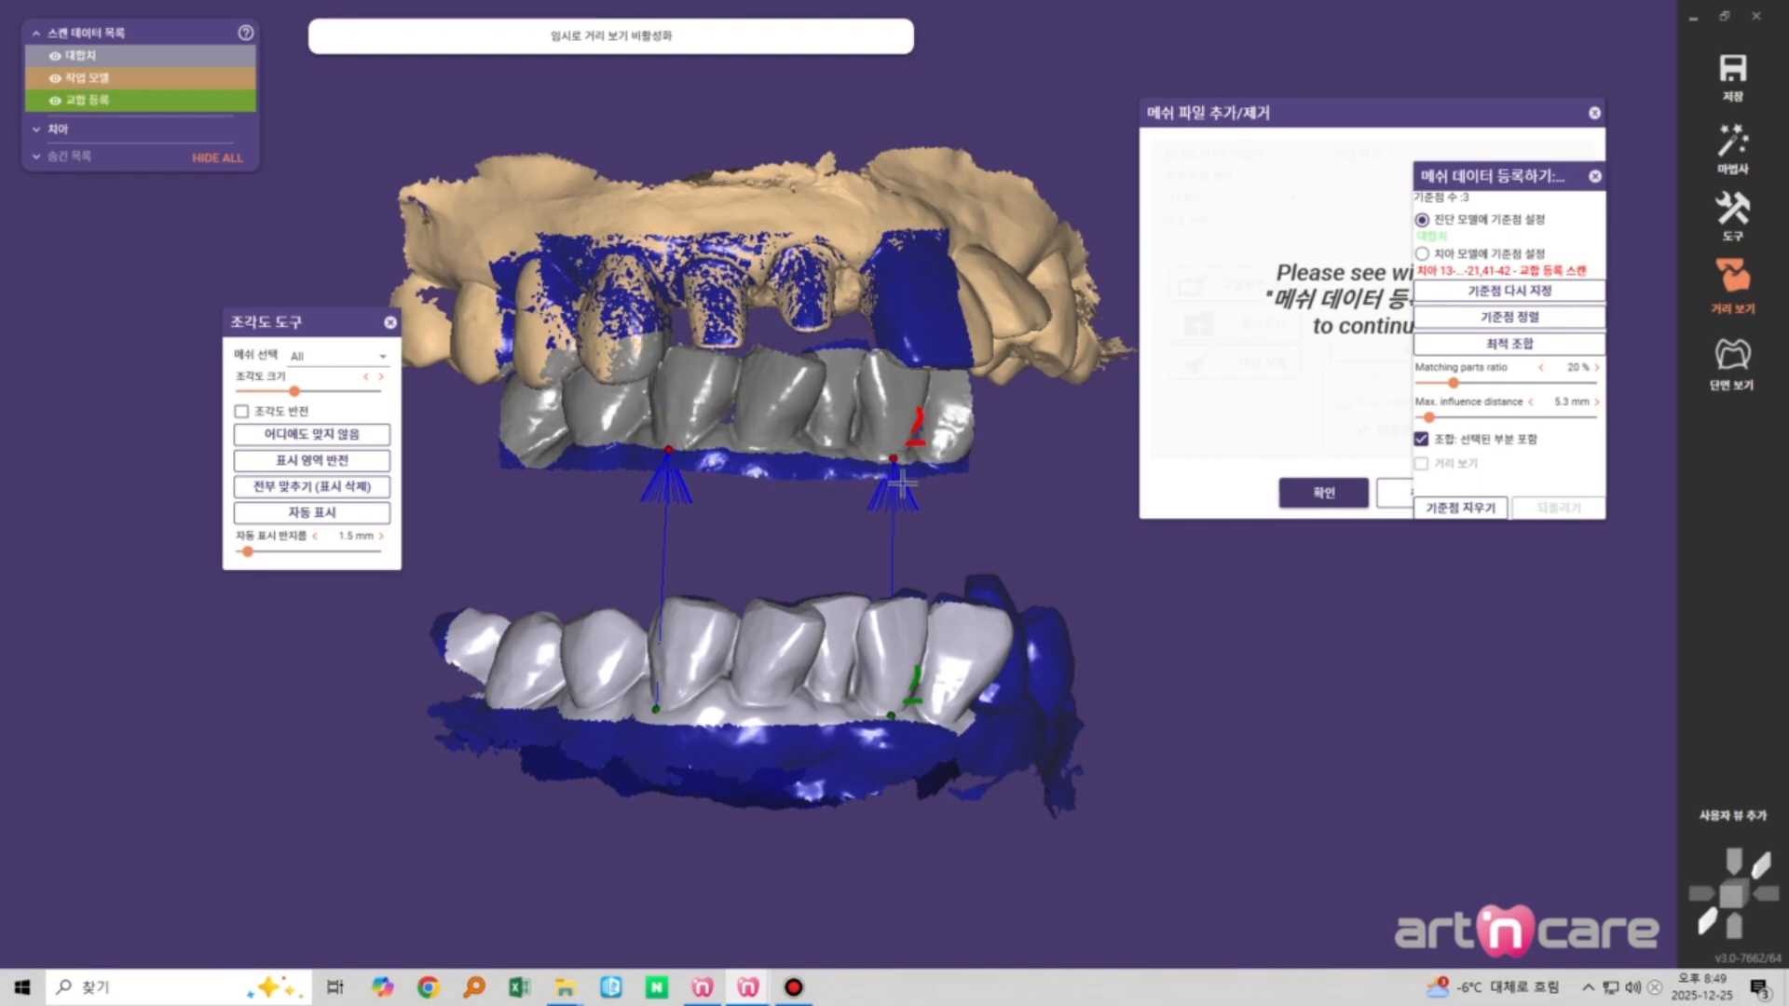
left_click(1510, 318)
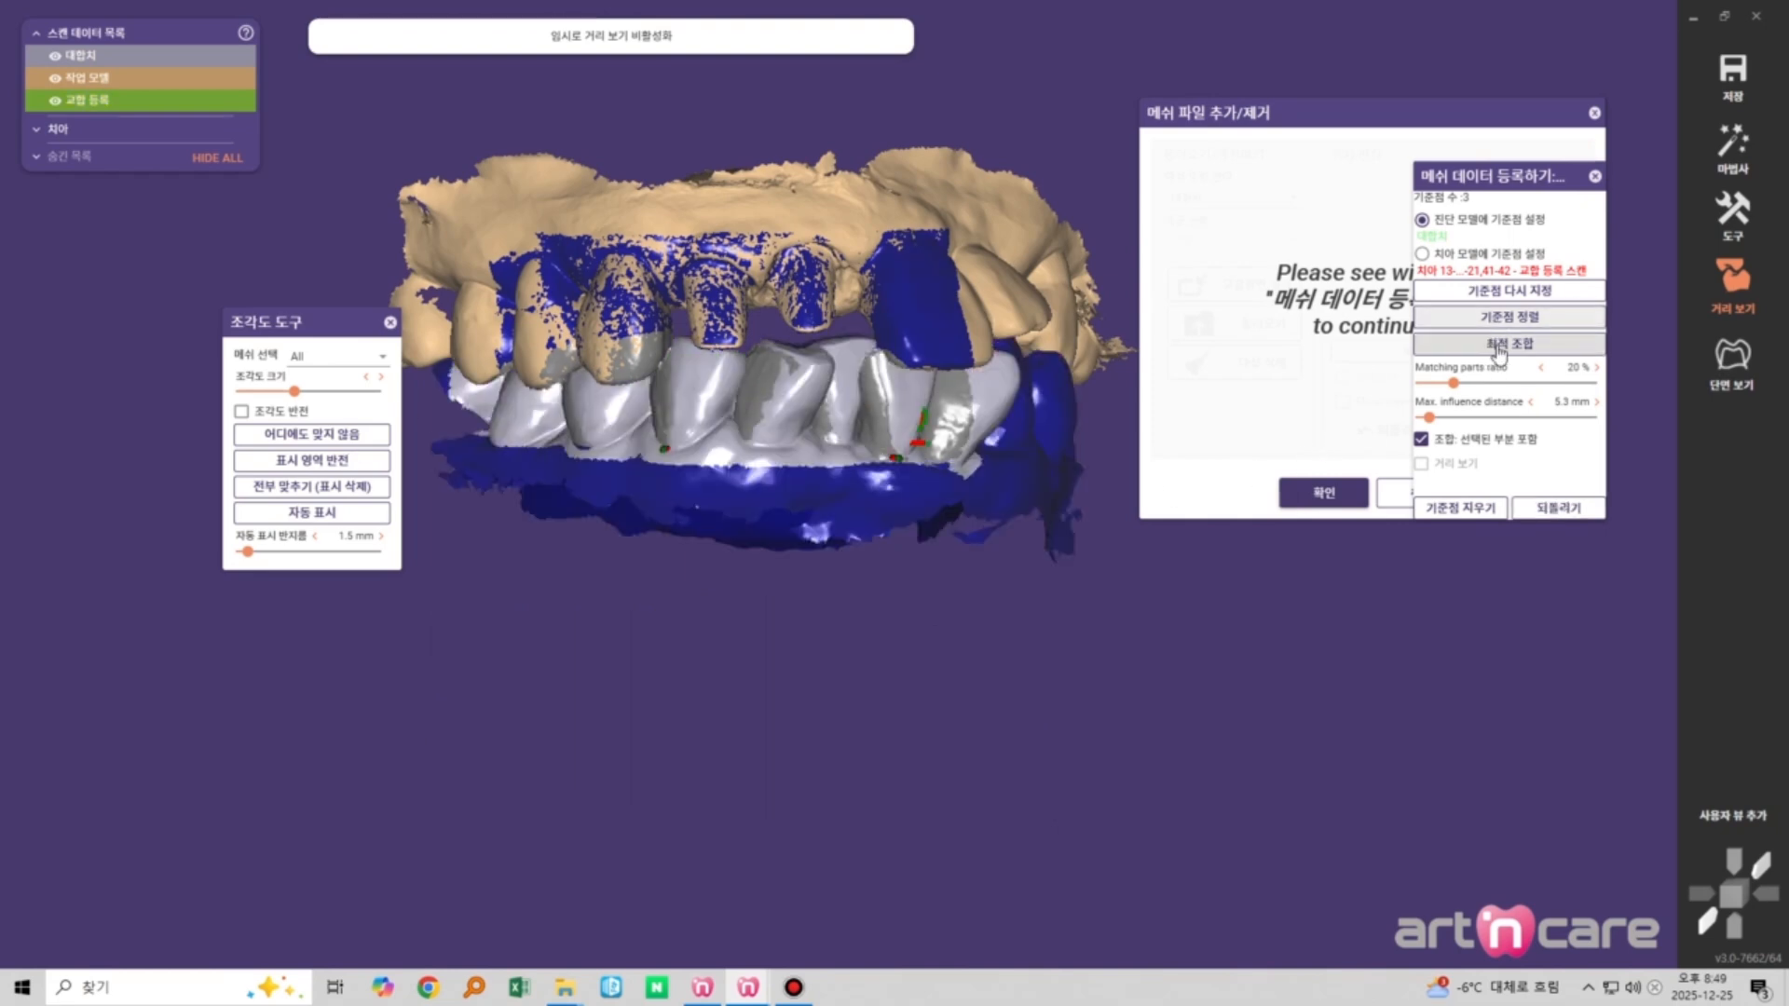
left_click(1492, 345)
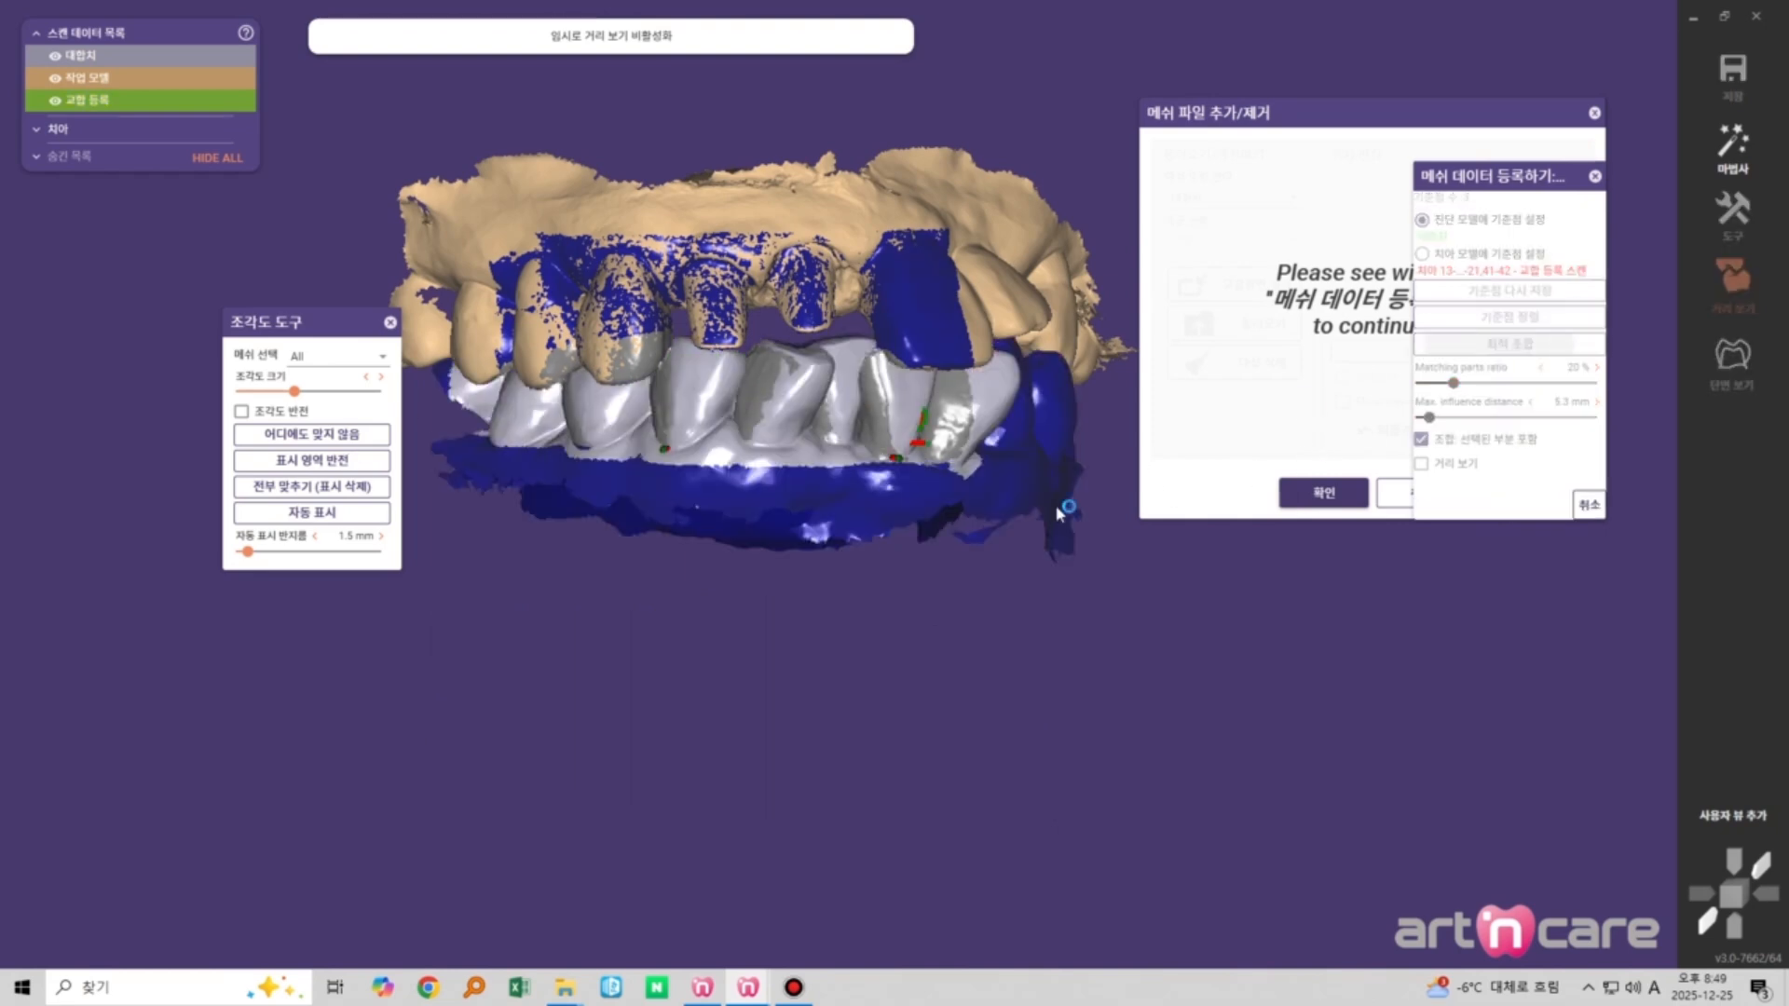
Turn off 조합: 선택된 부분 포함, check the lower jaw's fit with 거리 보기, and confirm the mesh changes
left_click(1421, 439)
left_click(1421, 463)
scroll(902, 503, "up", 3)
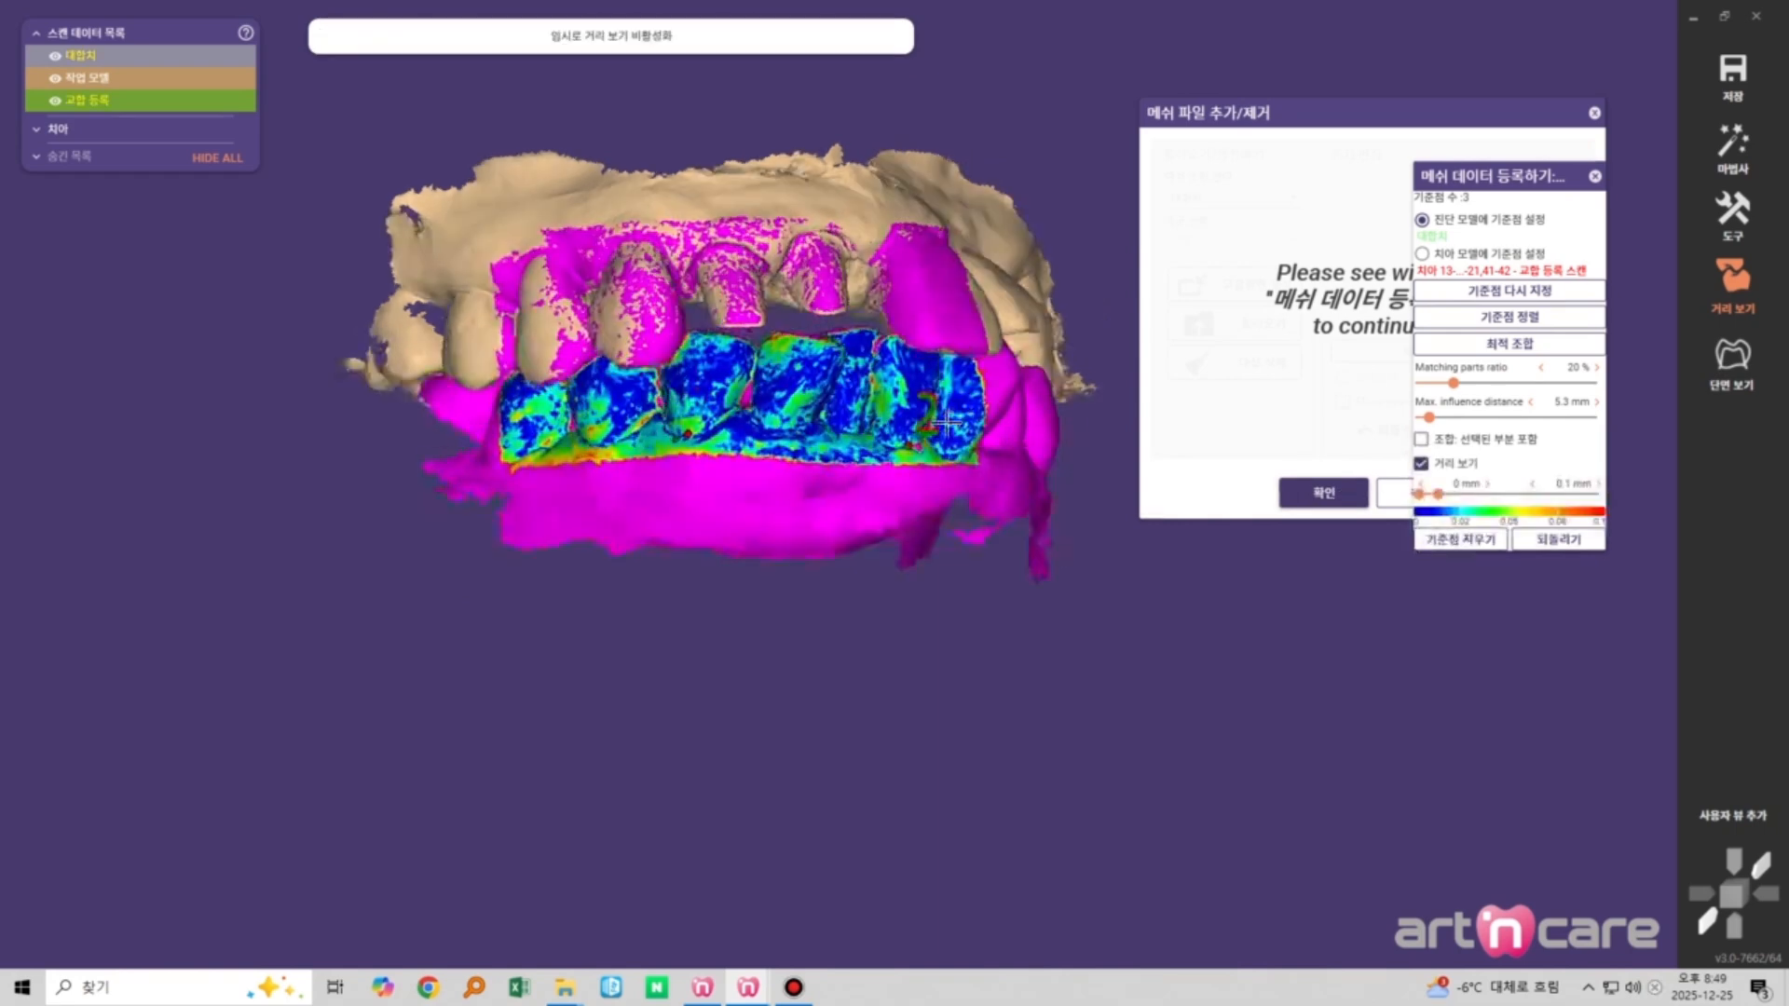
scroll(902, 503, "down", 3)
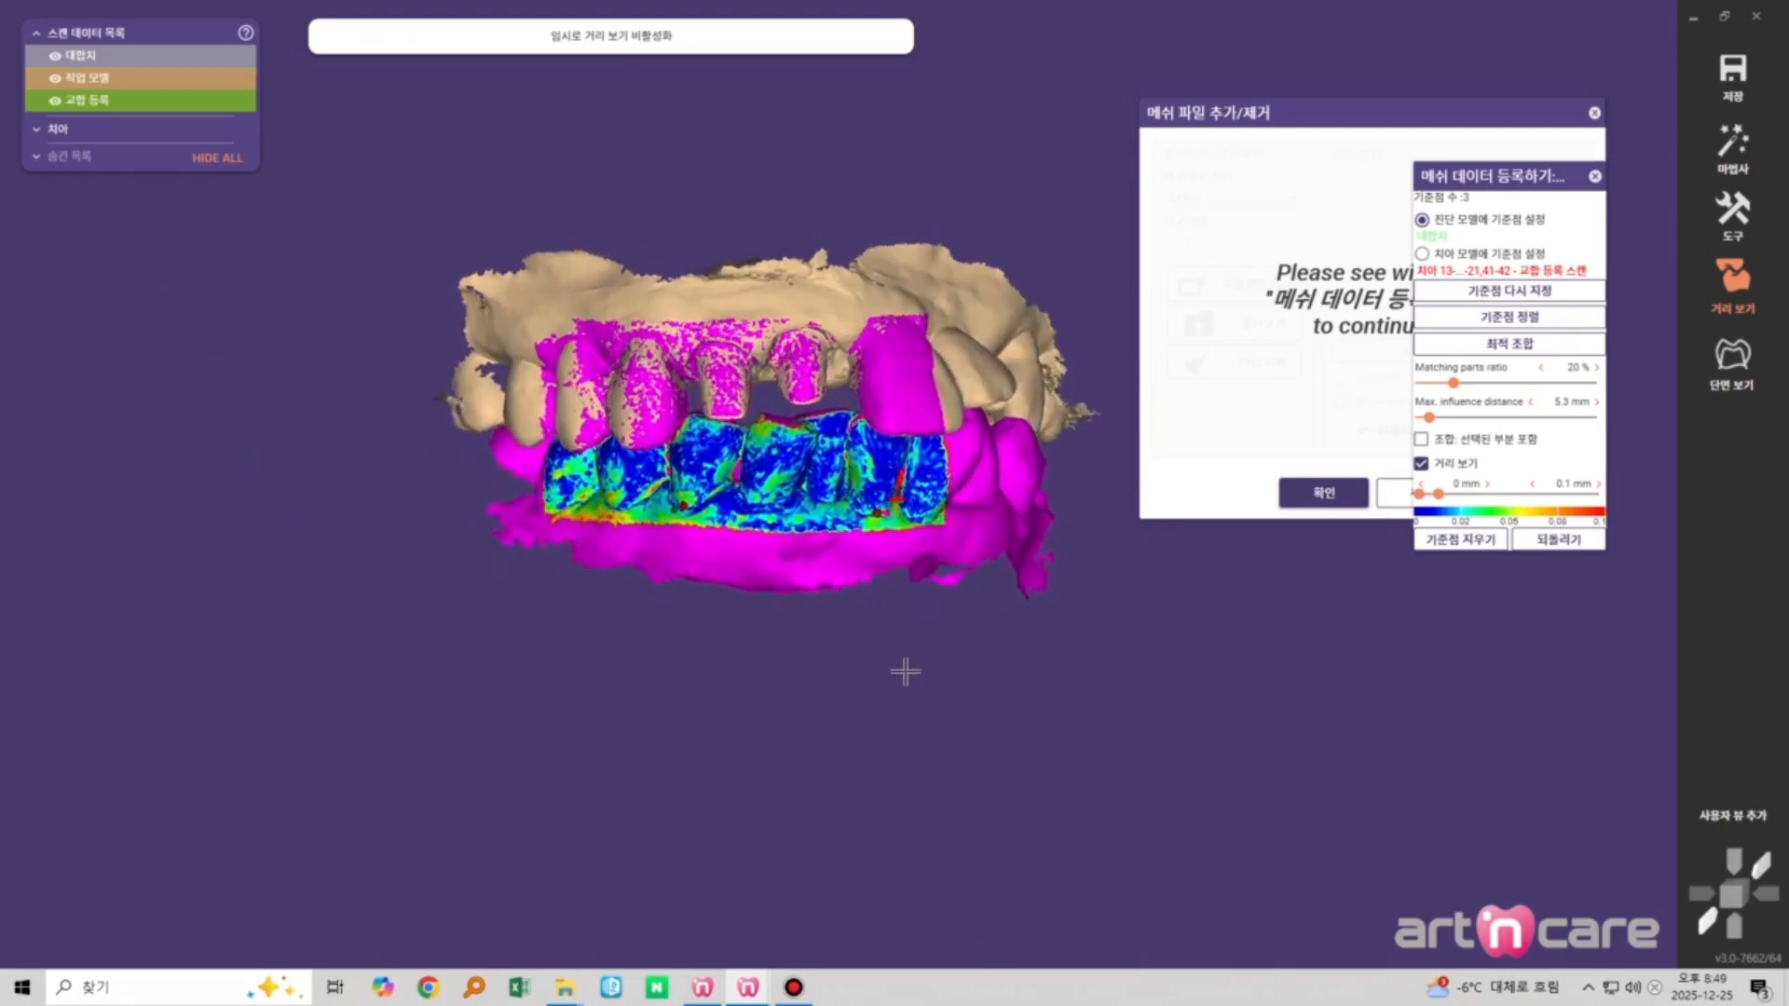
scroll(1071, 487, "up", 2)
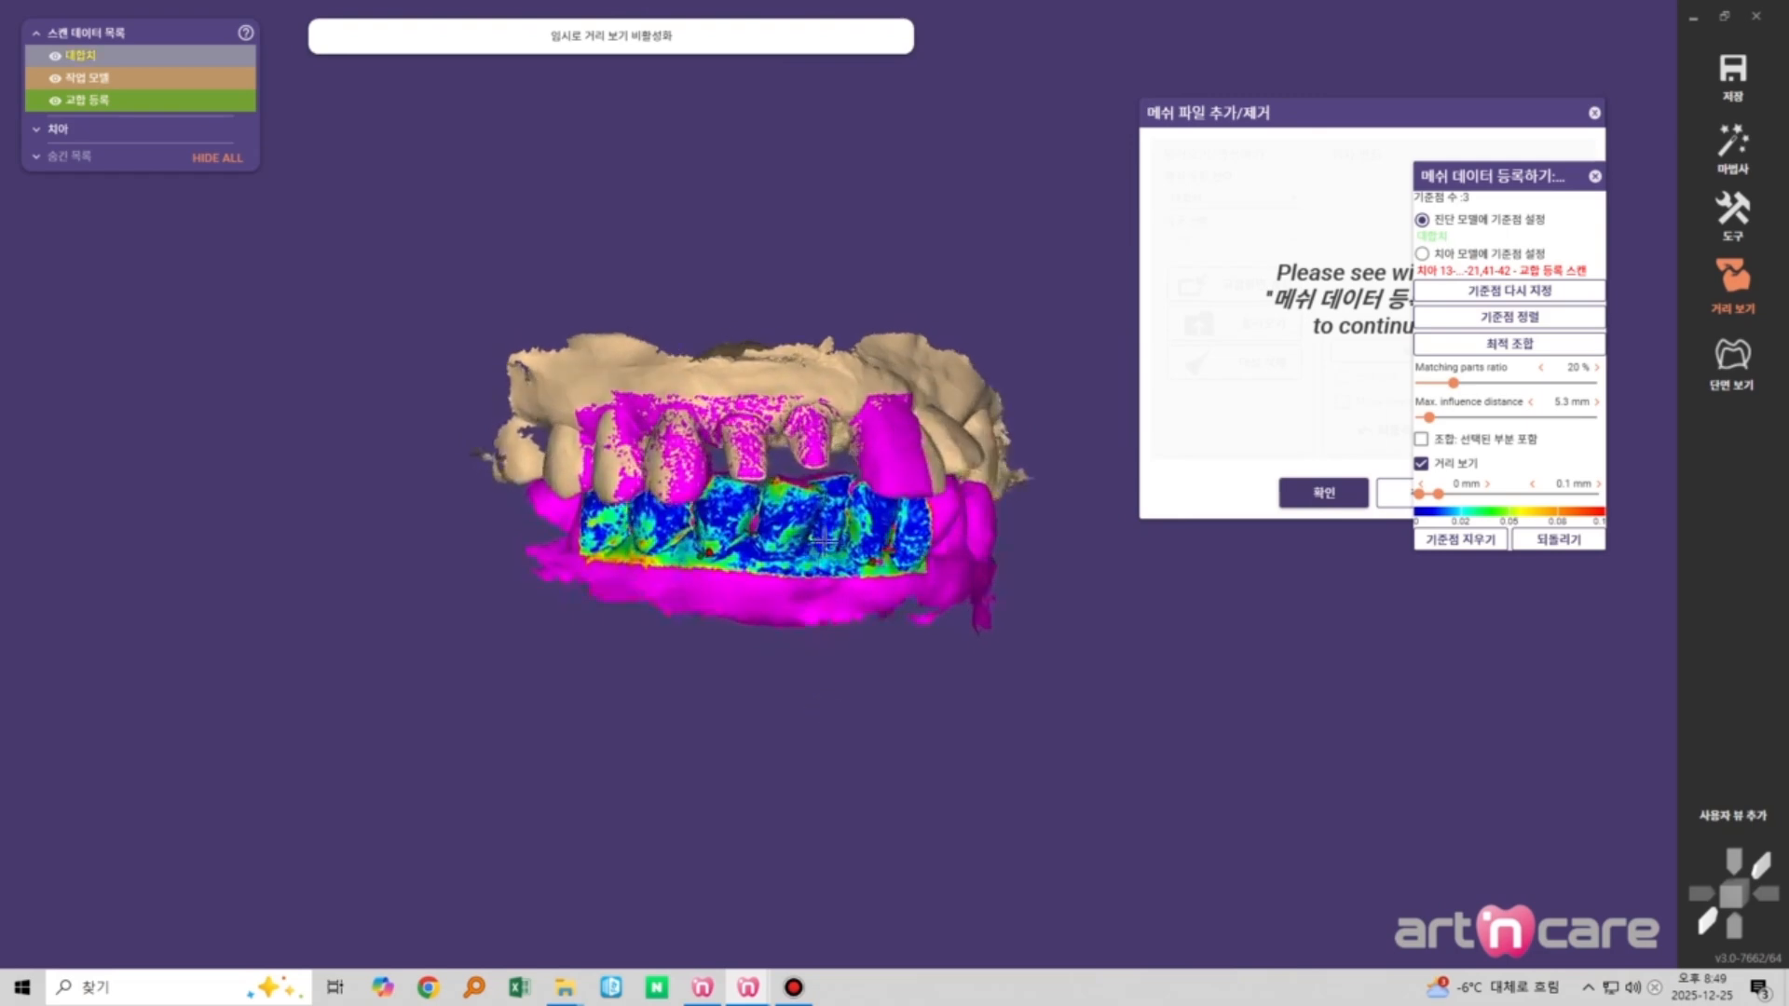
scroll(819, 707, "up", 3)
right_click_drag(1359, 574, 1467, 499)
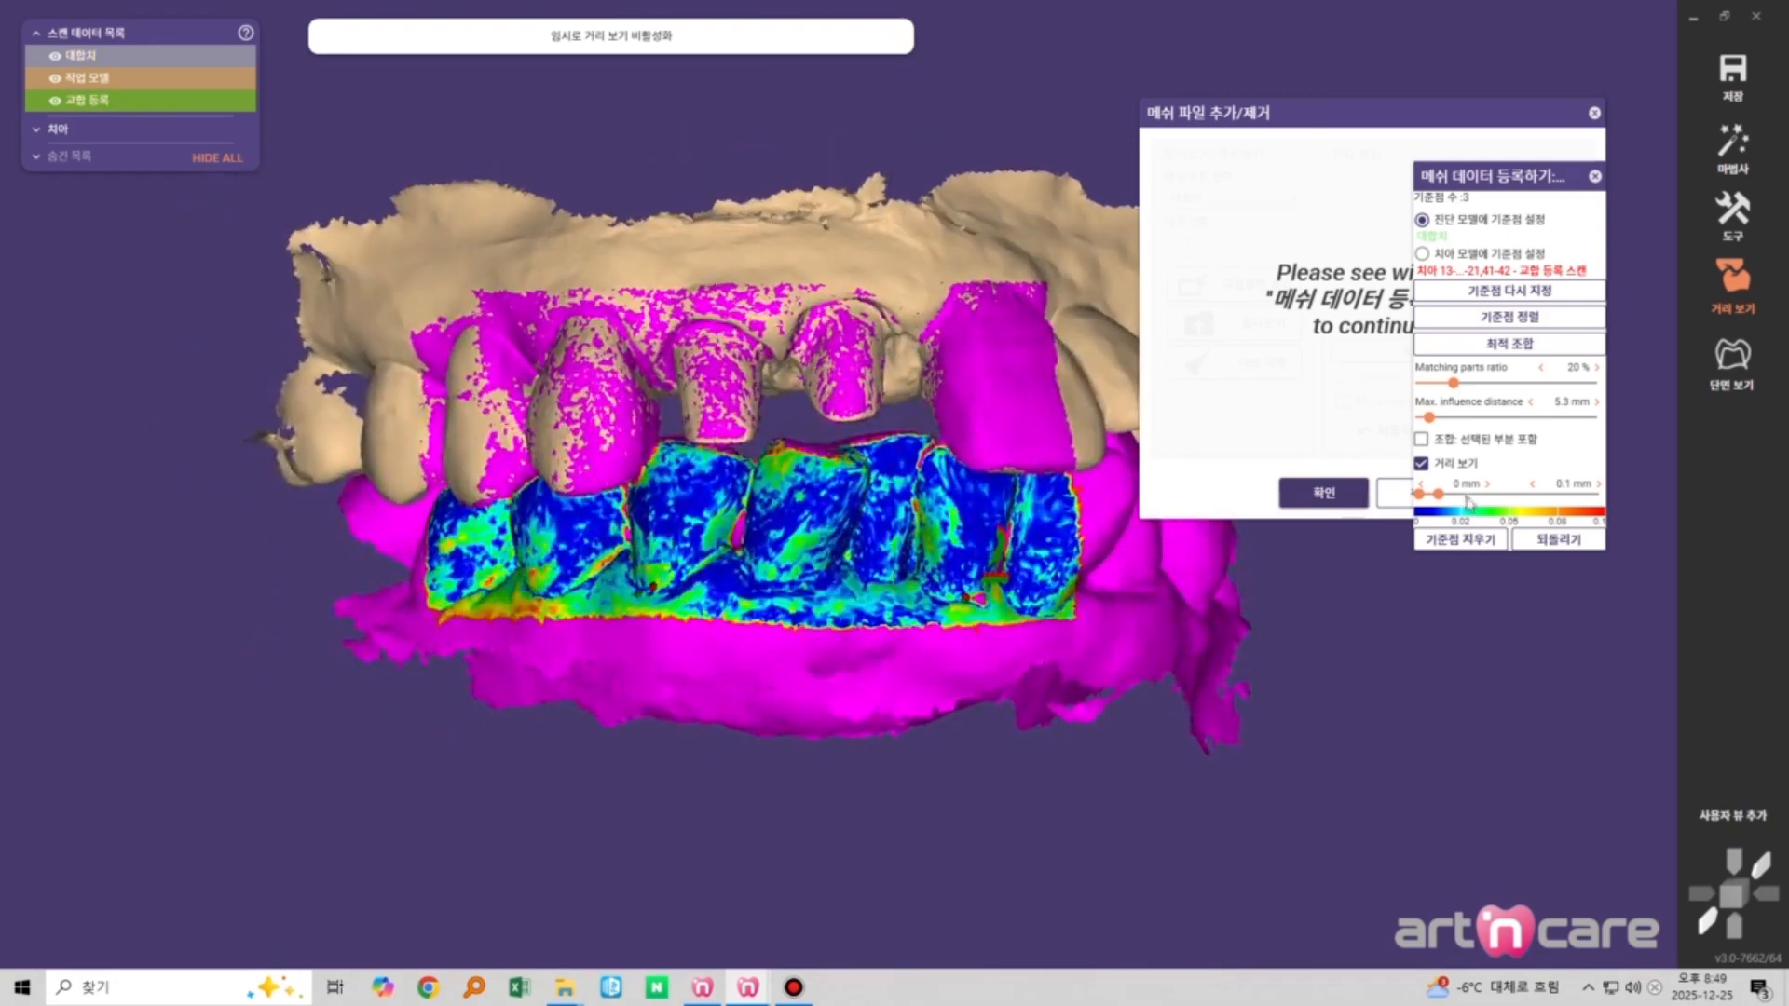
left_click(1595, 178)
left_click(1324, 492)
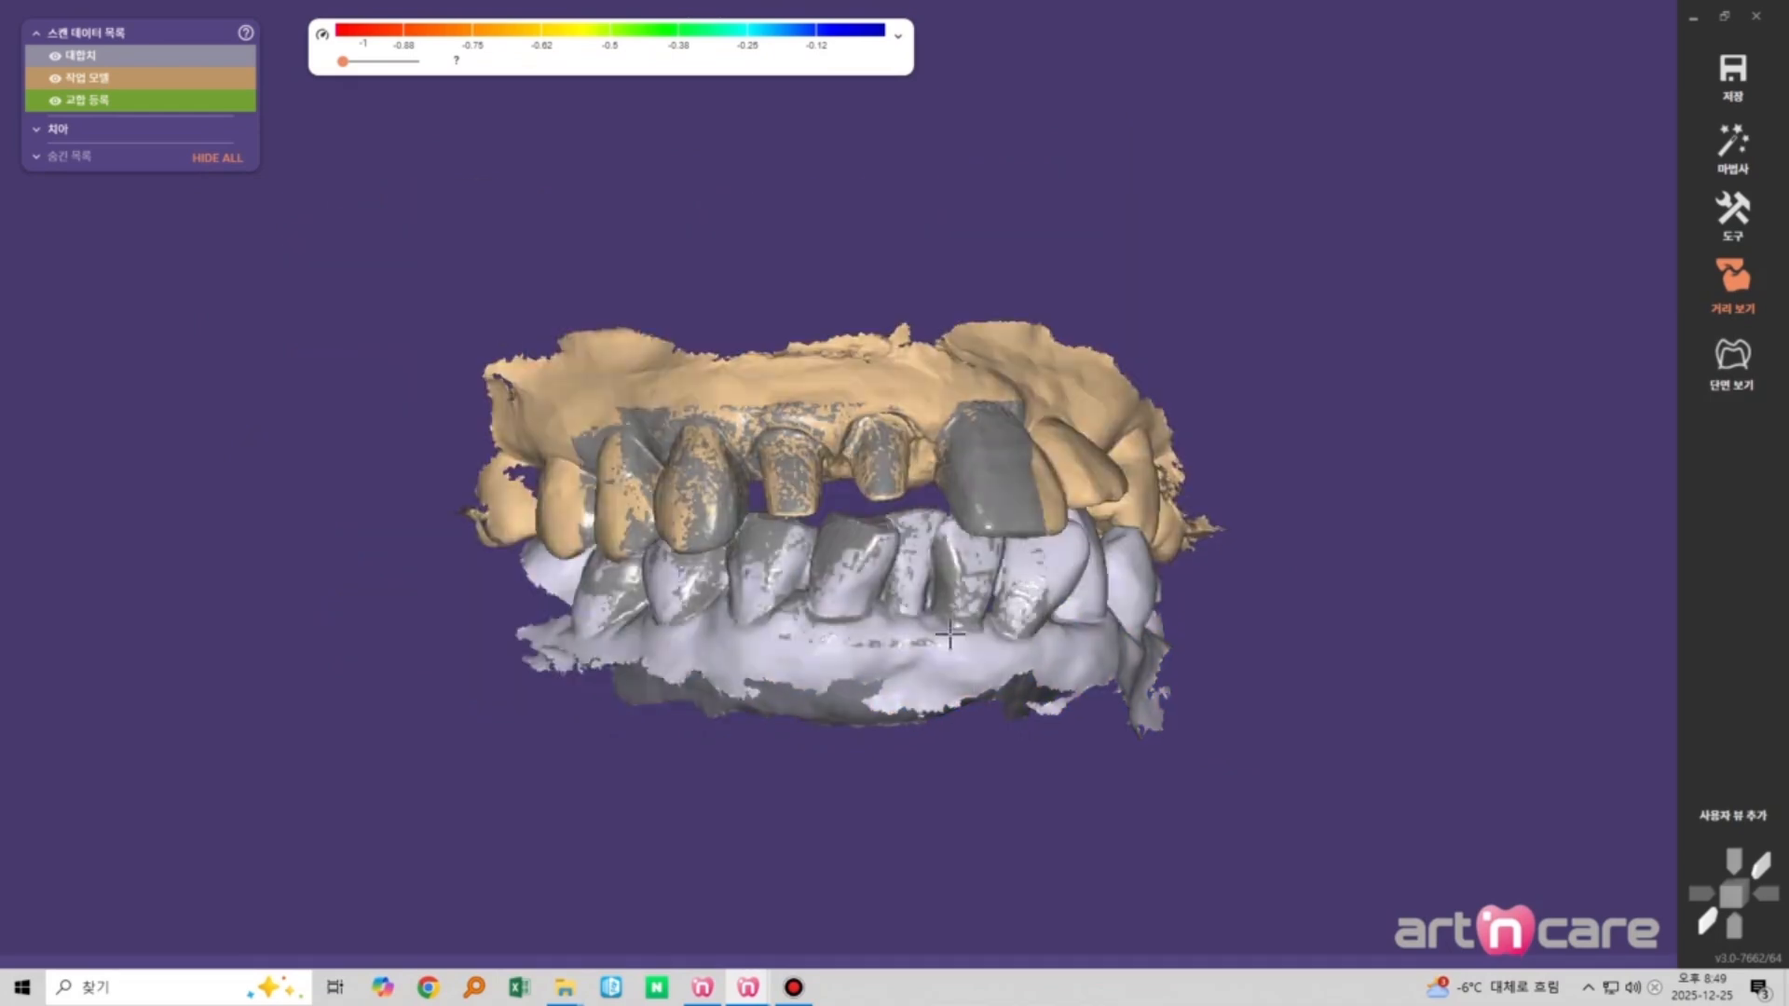
Hide the bite scan and examine the occlusal contact areas on the upper working model by itself
left_click(65, 100)
key("a")
right_click_drag(839, 876, 839, 667)
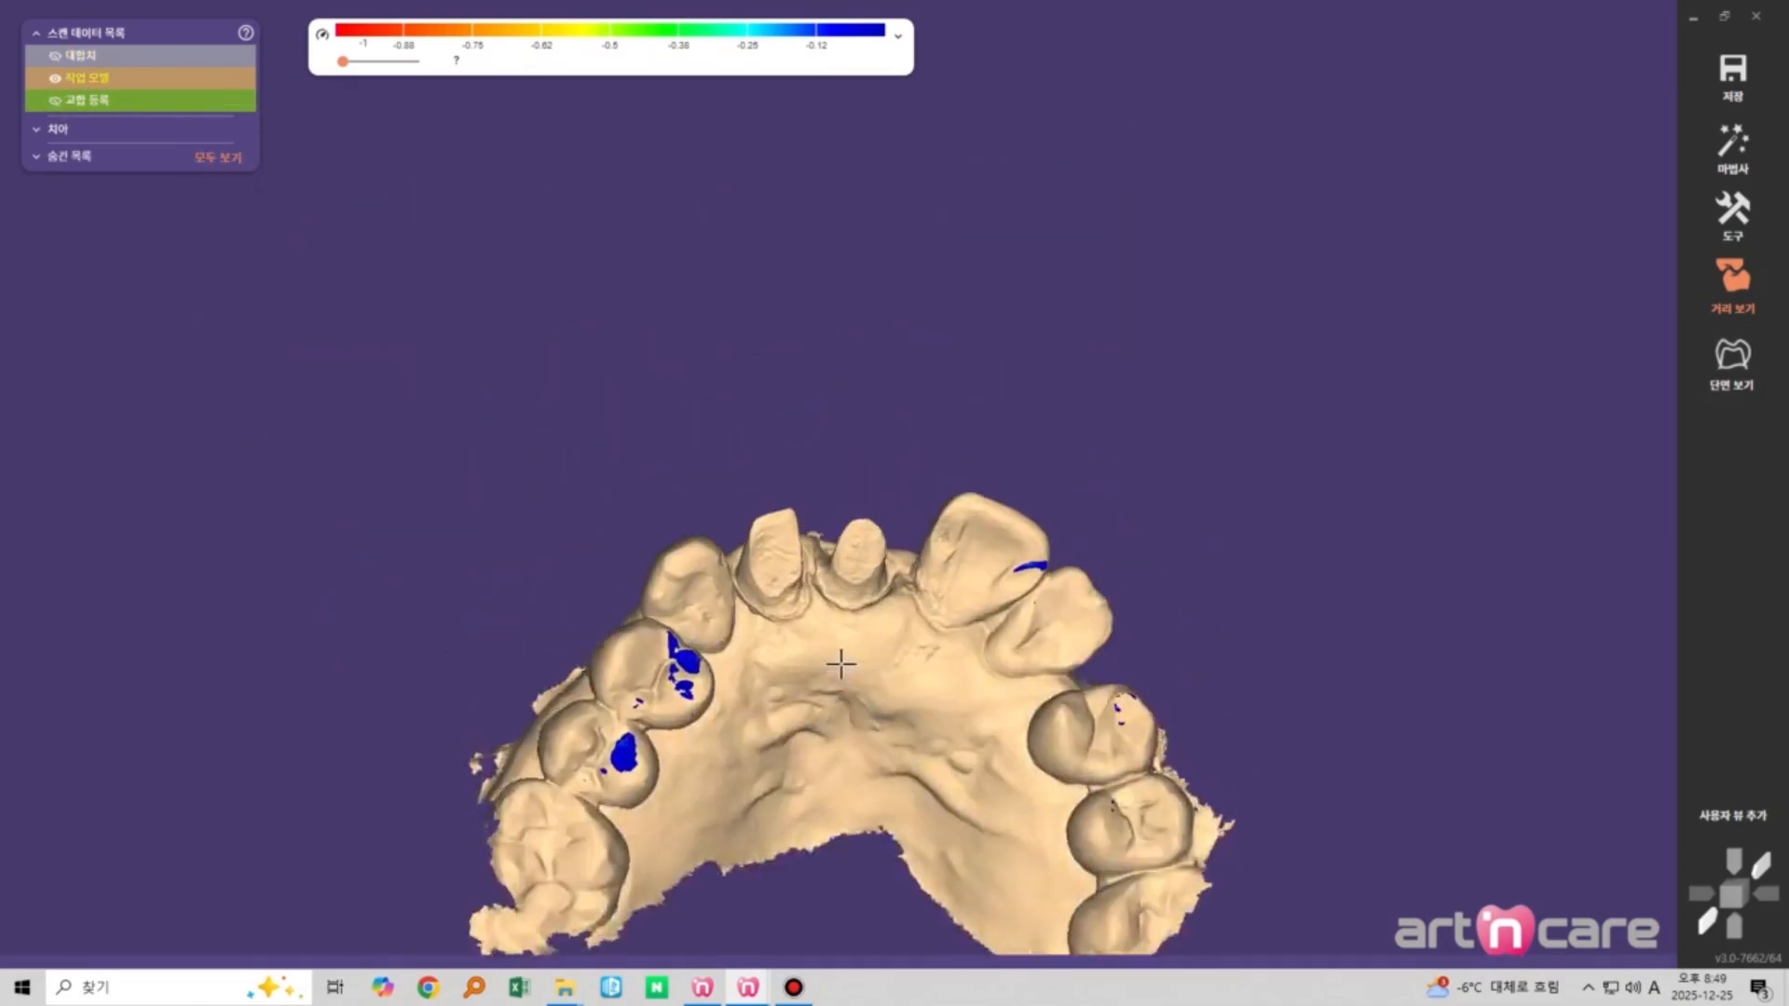
key("a")
key("a")
key("a")
key("a")
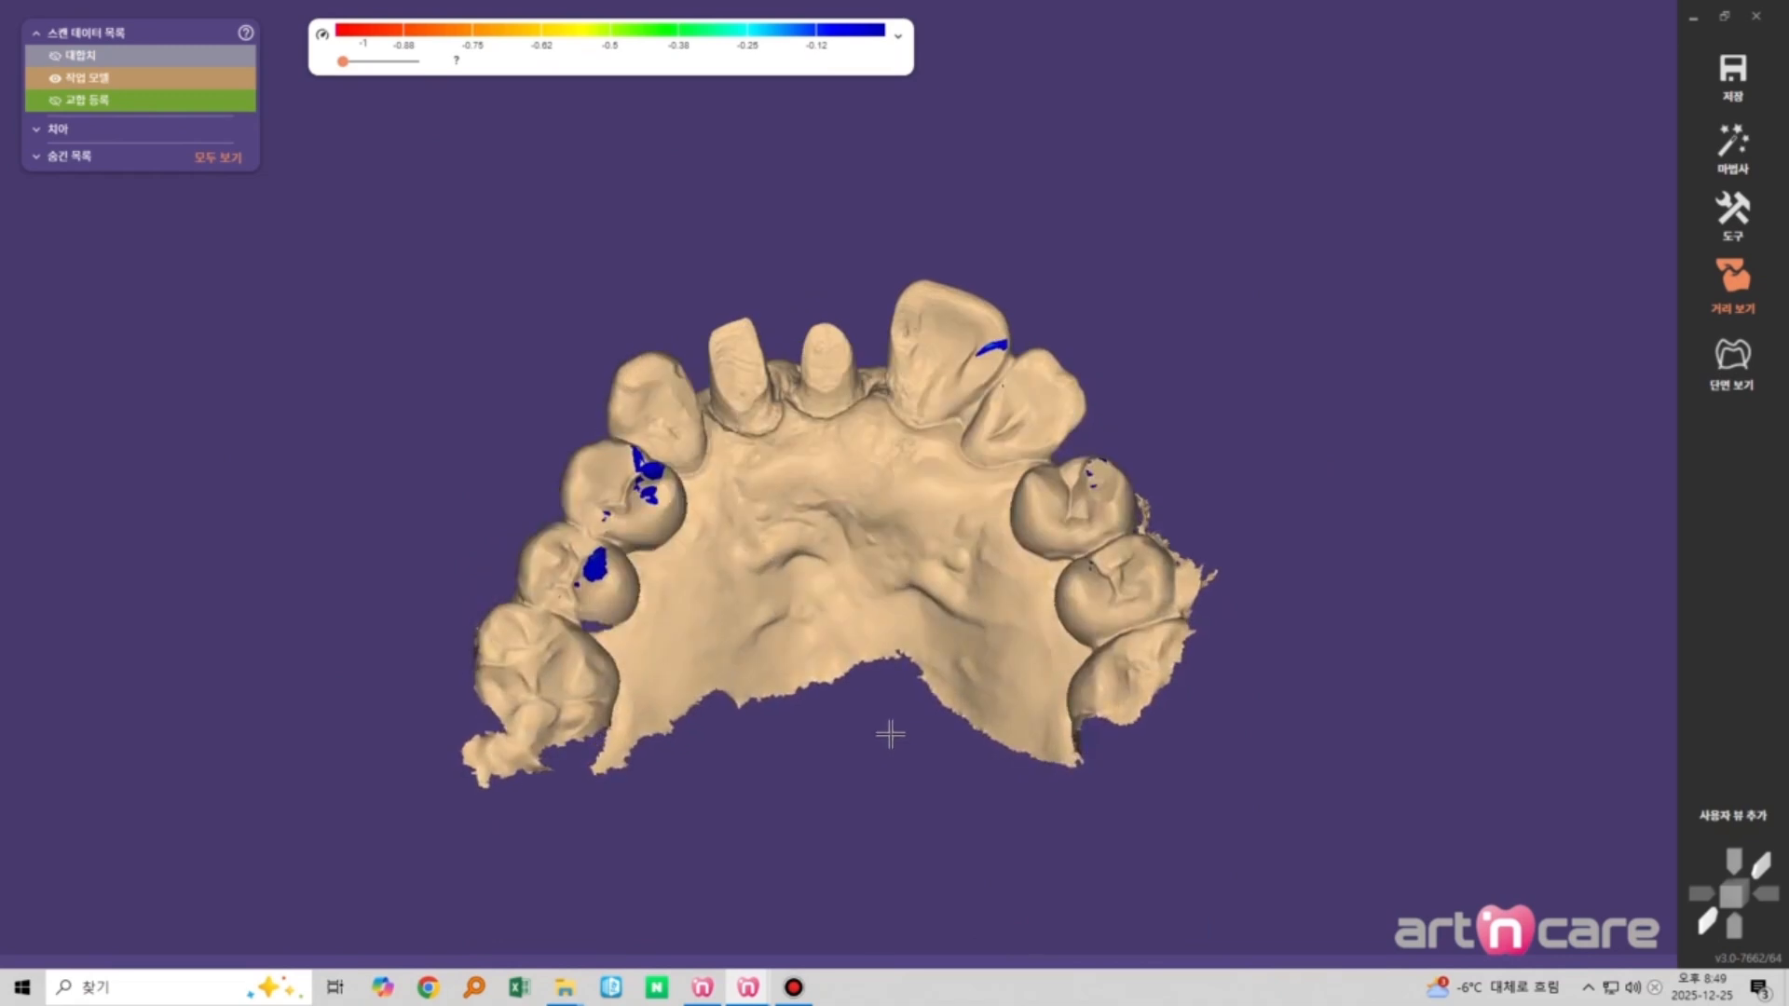
right_click_drag(886, 730, 809, 607)
key("a")
Examine the contact areas on the lower jaw by itself, and compare it with the upper working model in occlusion
key("s")
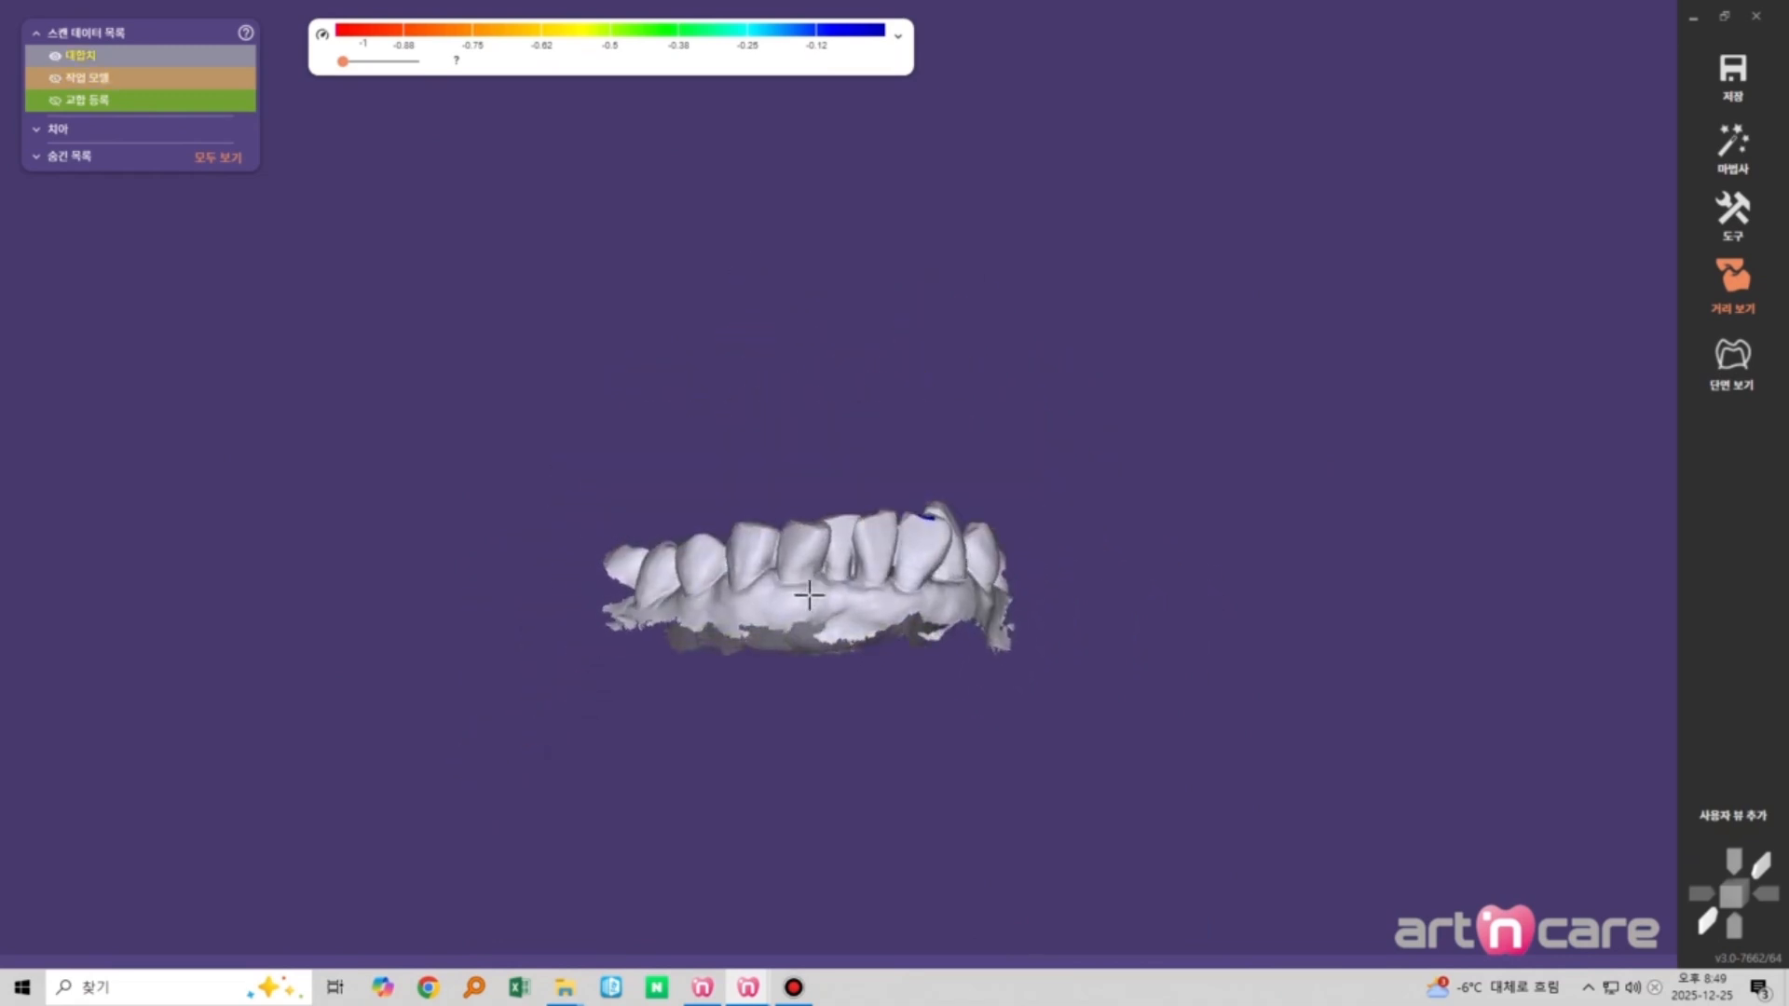
key("s")
scroll(811, 595, "up", 2)
right_click_drag(803, 540, 810, 752)
key("a")
key("s")
key("a")
key("a")
key("s")
key("s")
key("a")
key("s")
Switch to the open implant project with the tooth 16 scan abutment and view its upper and lower jaws from the side
mouse_move(748, 991)
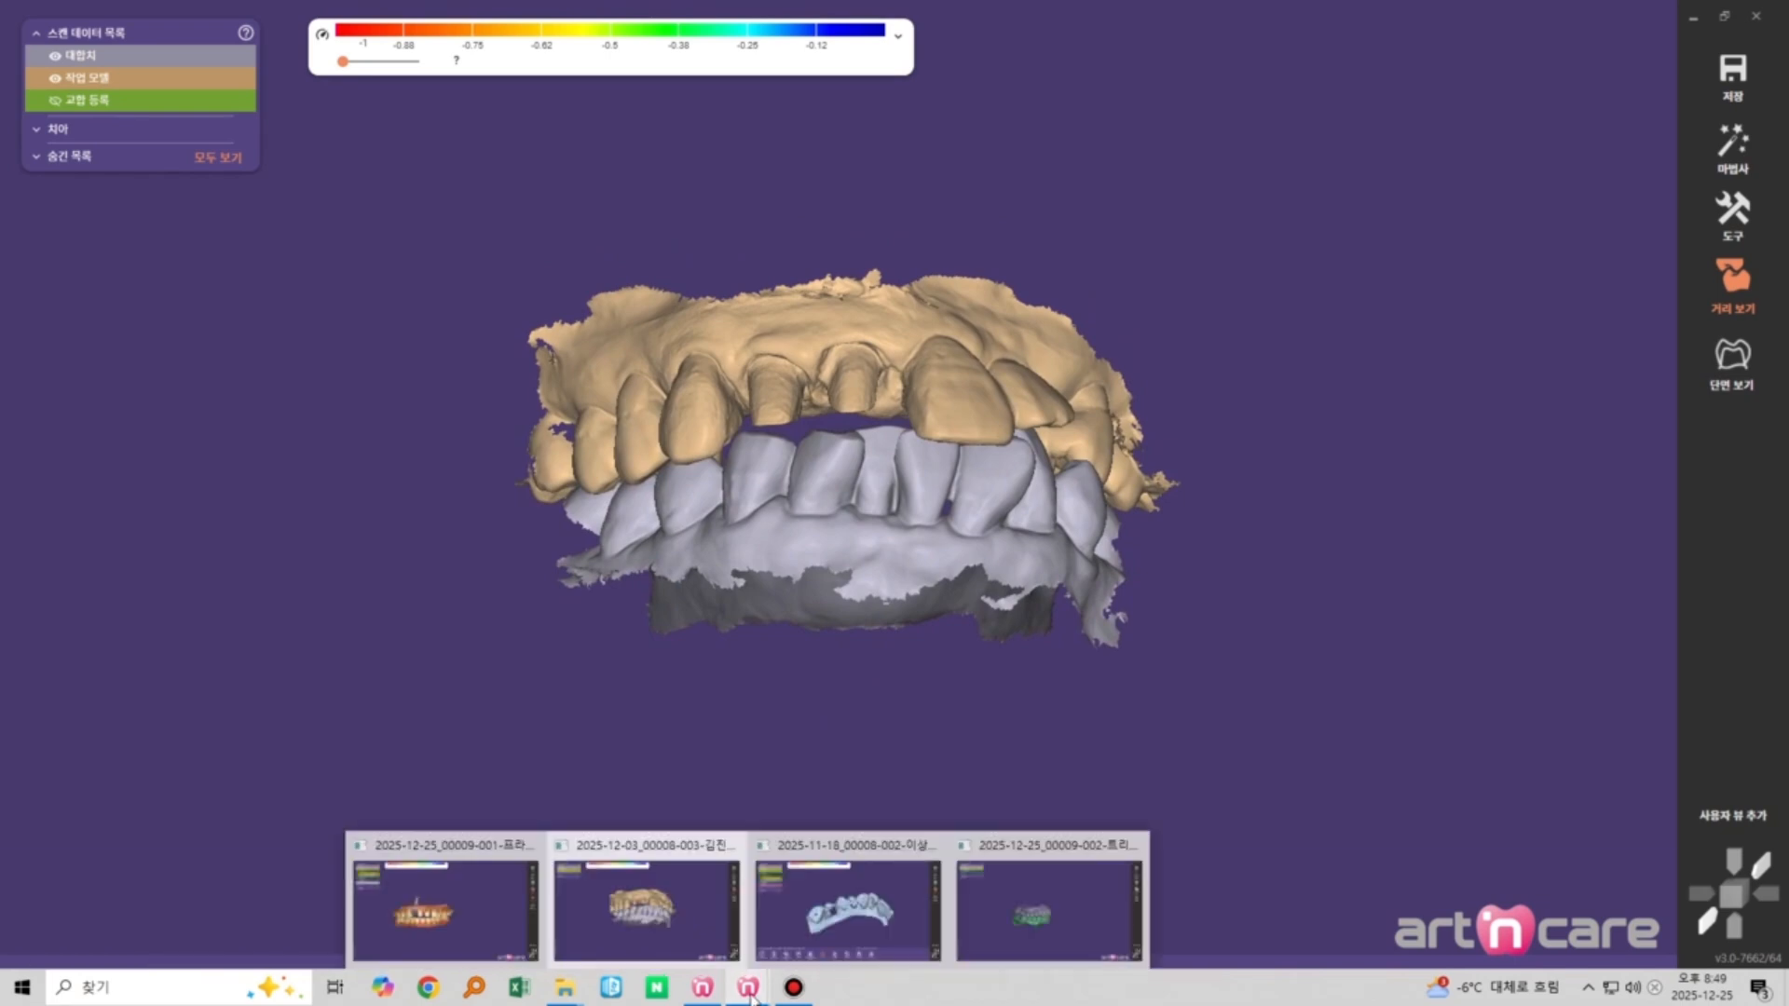
left_click(848, 923)
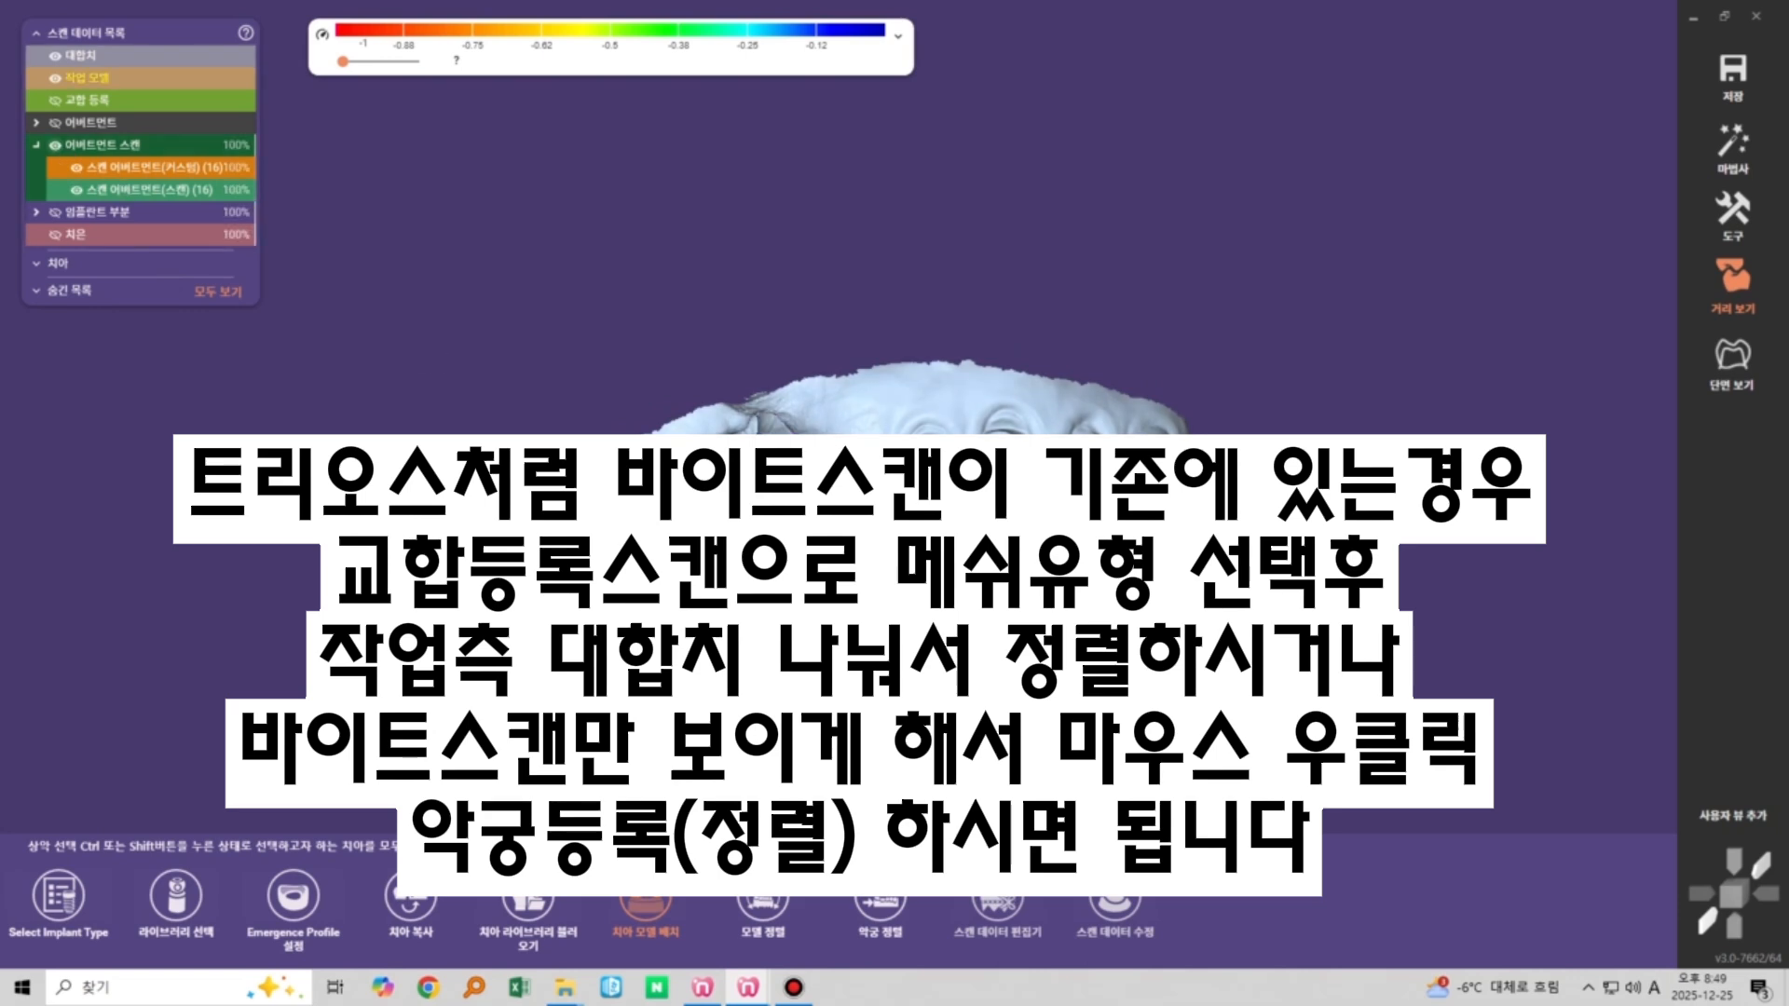
key("s")
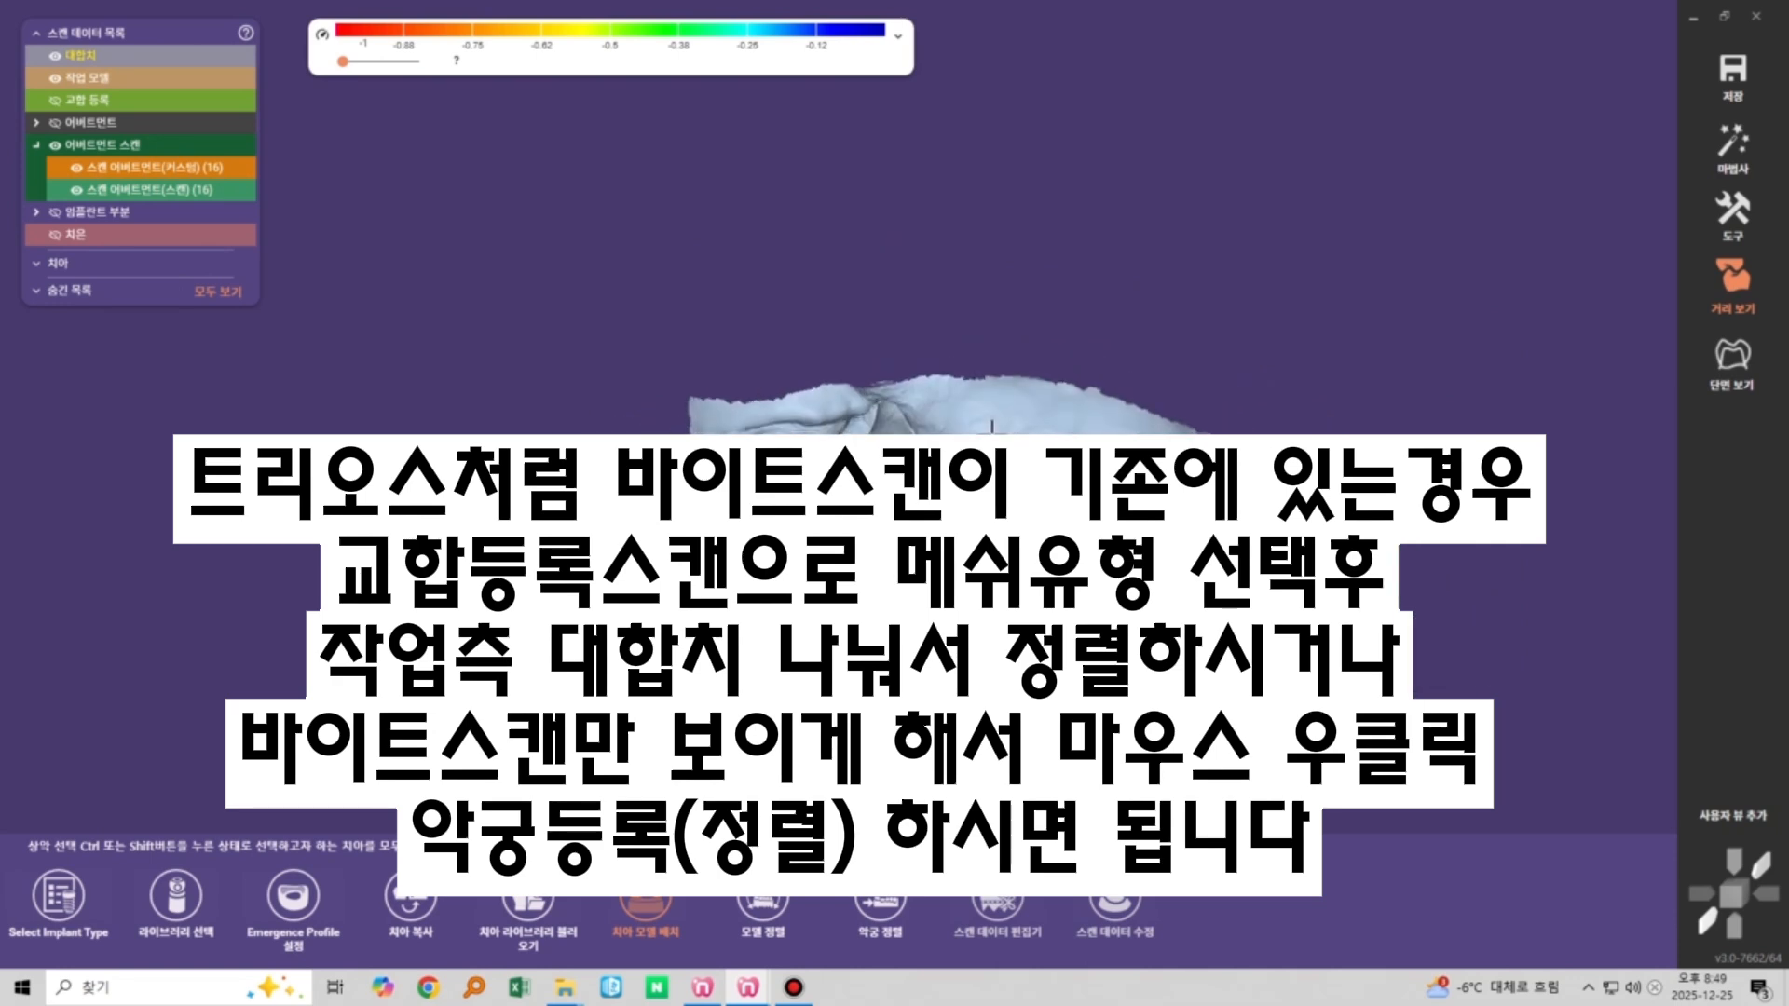
scroll(872, 410, "up", 3)
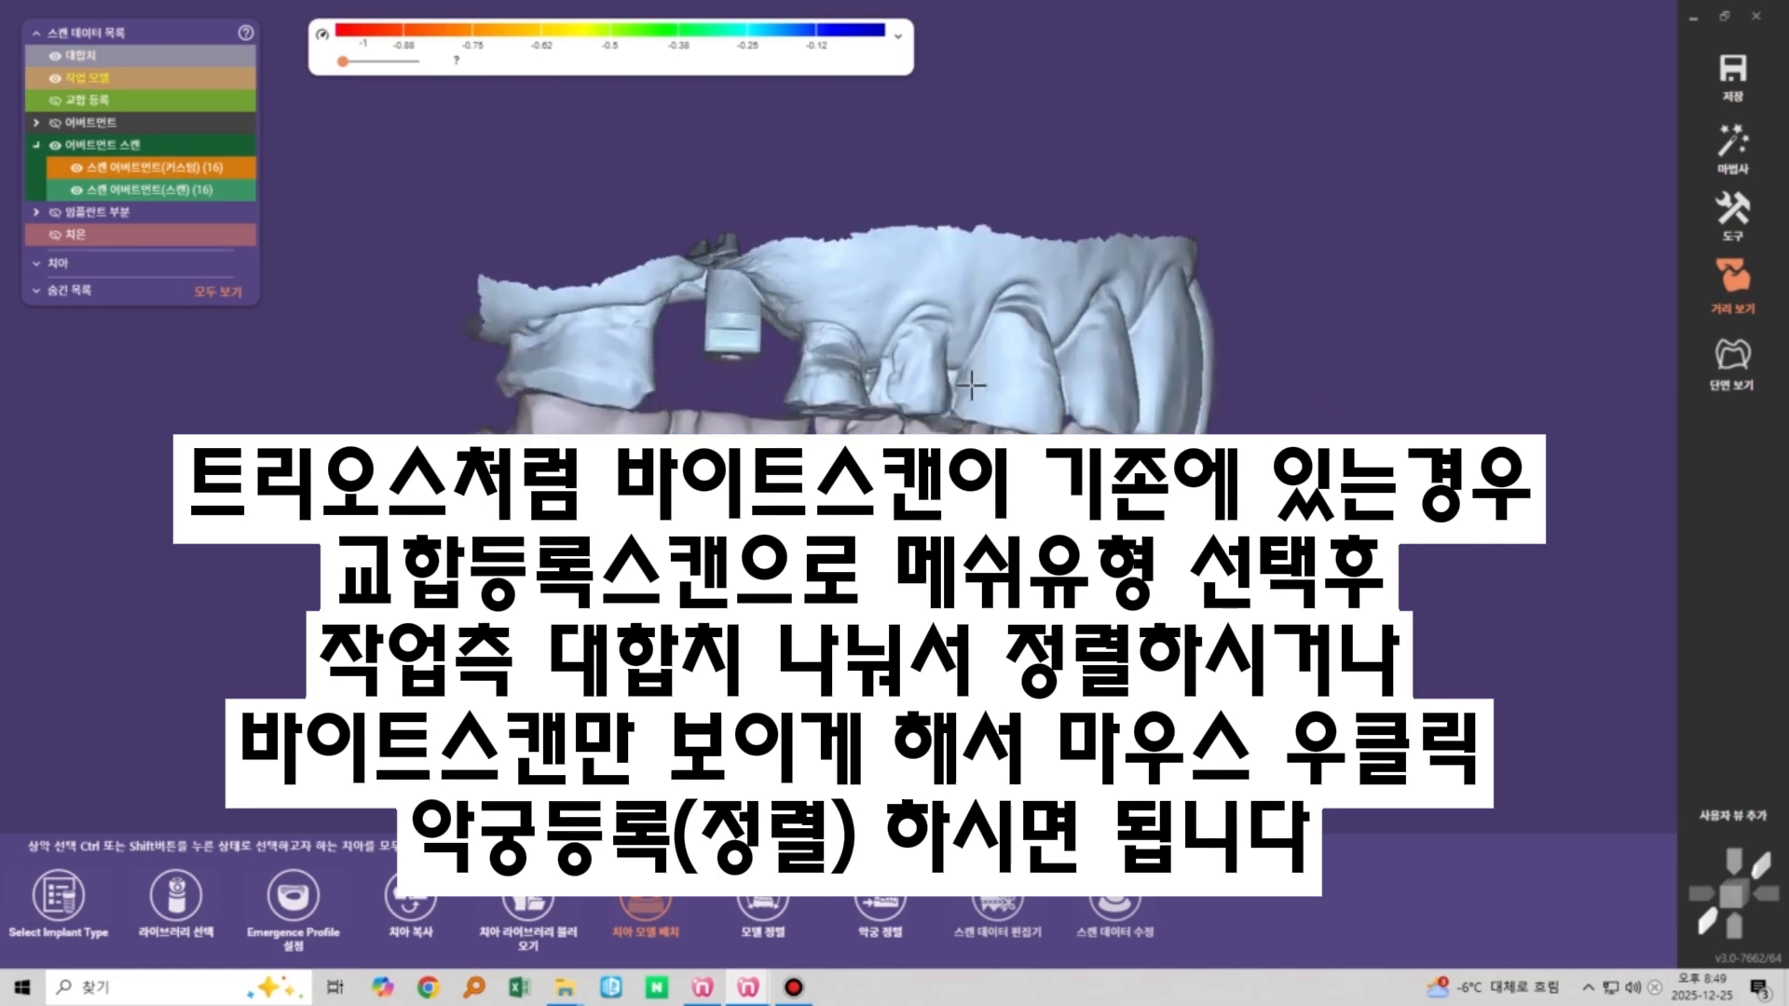
middle_click_drag(986, 382, 986, 427)
left_click(1731, 210)
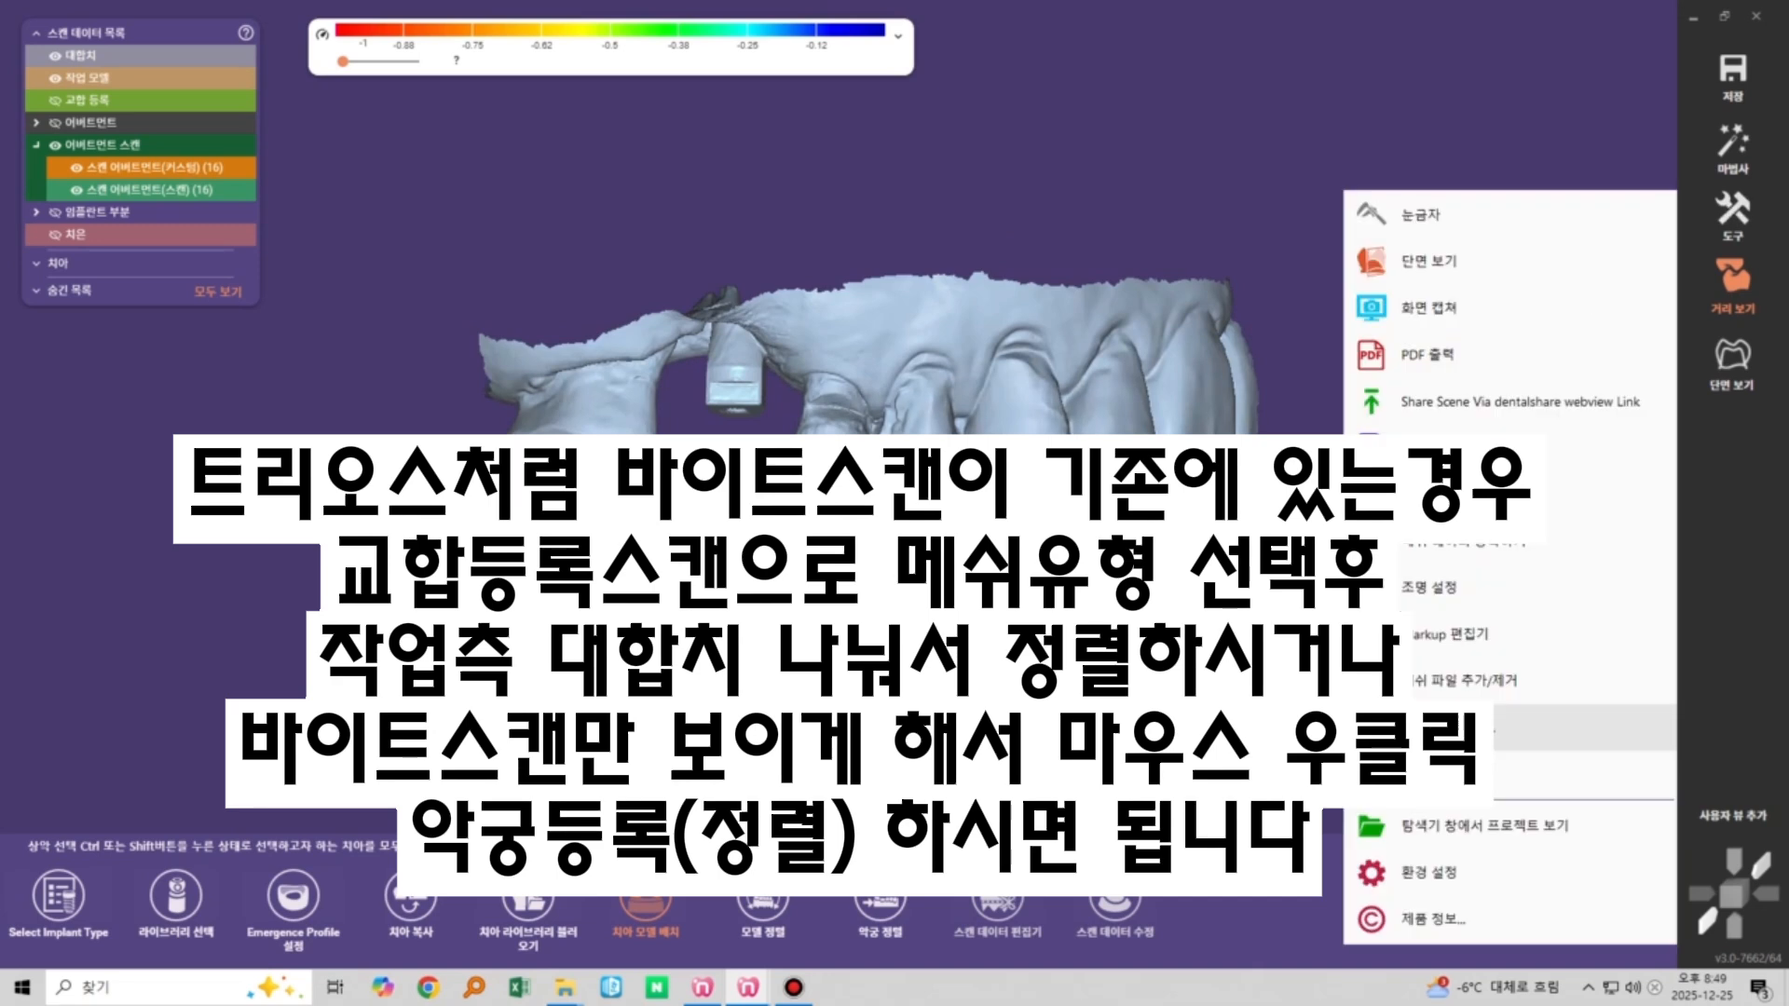
left_click(1459, 680)
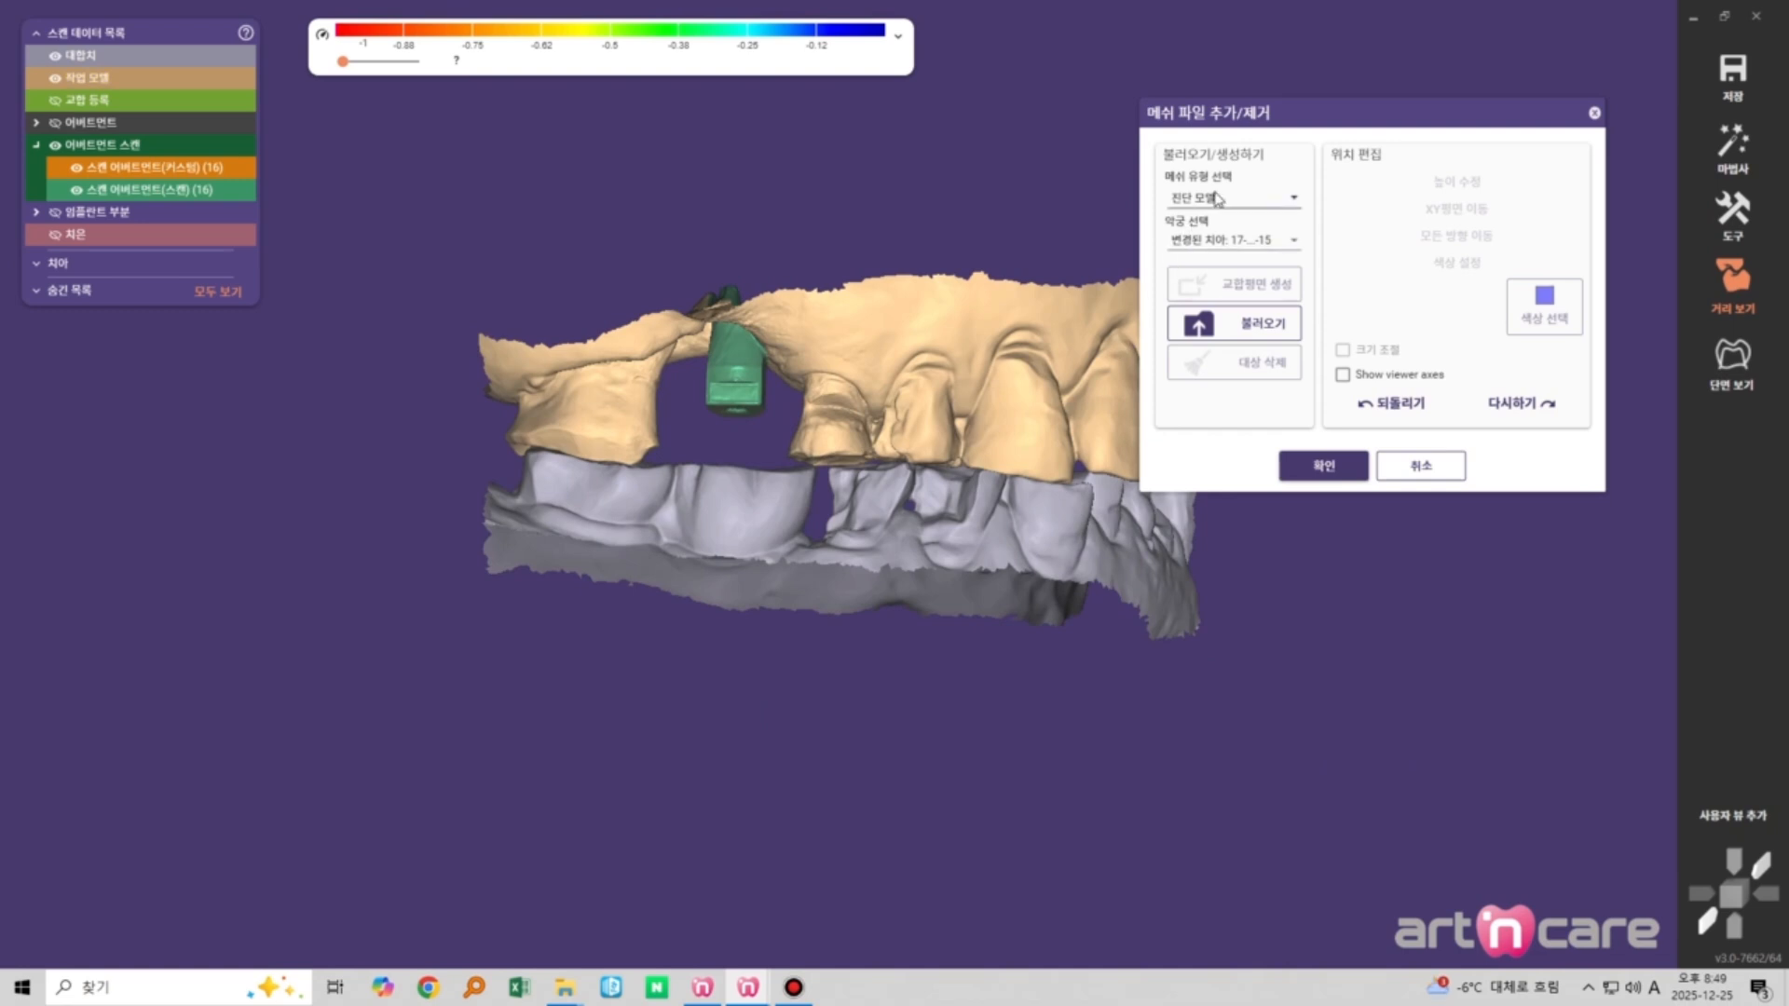
left_click(1216, 198)
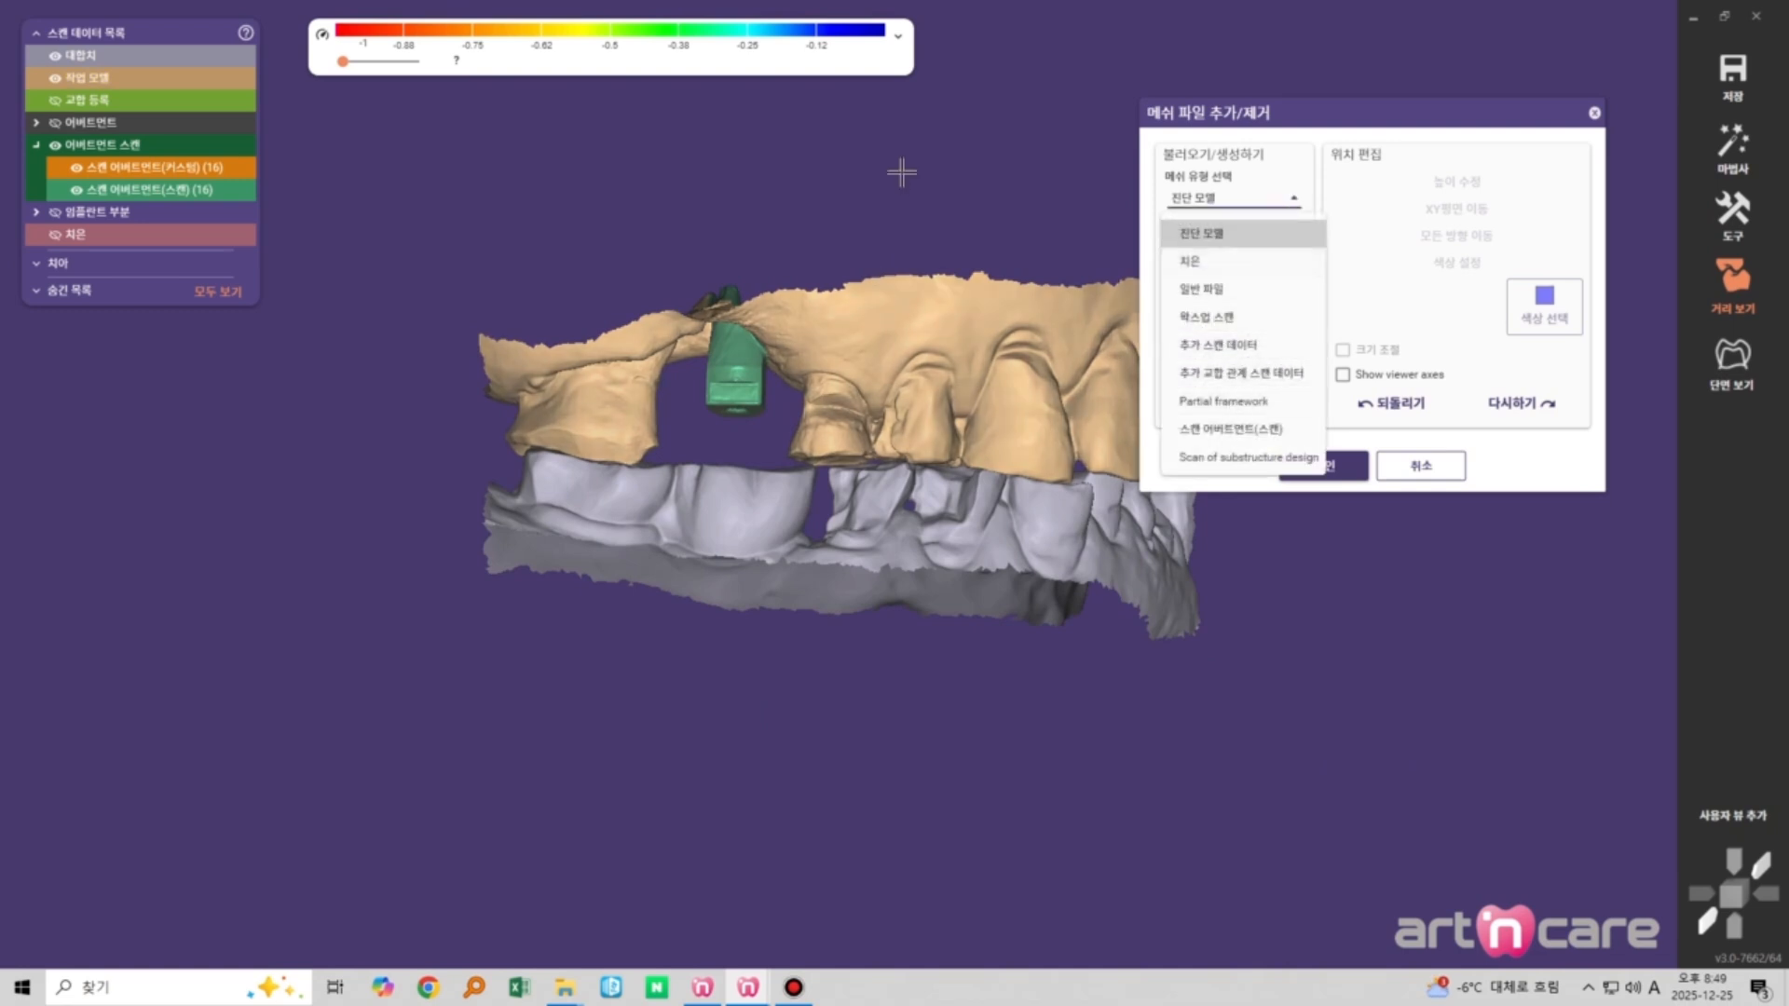
left_click(1421, 465)
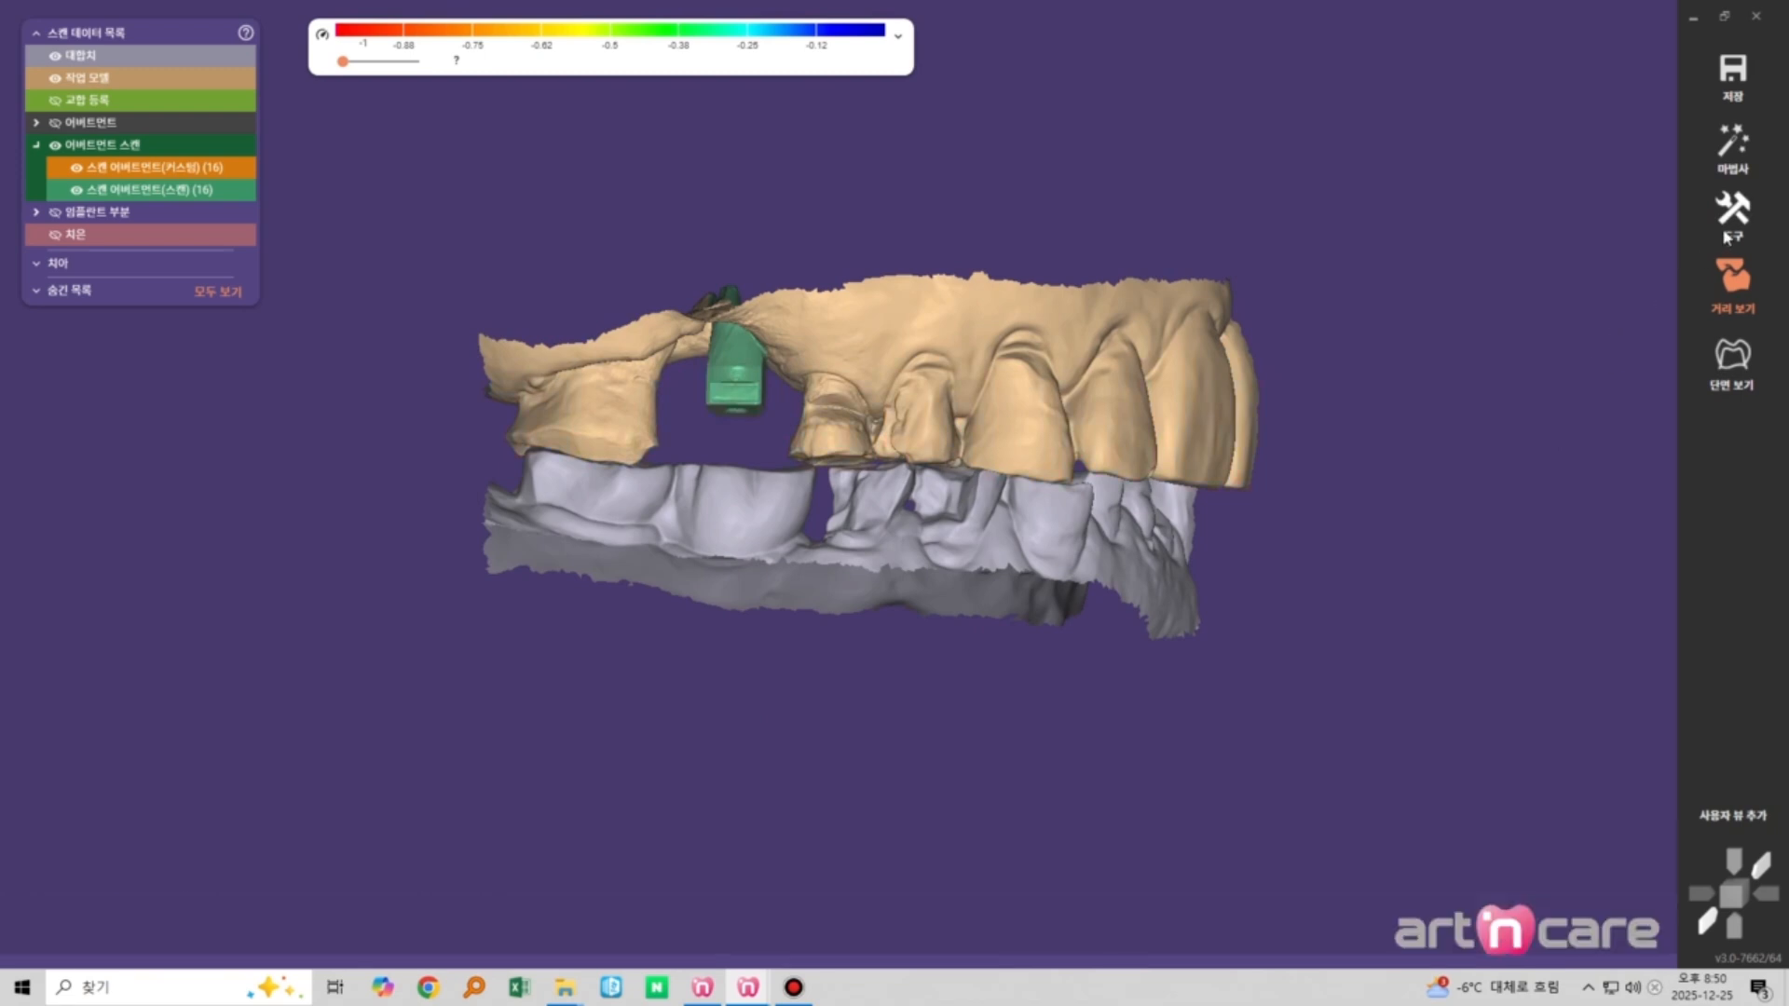
Open 메쉬 파일 추가/제거 and set the mesh type to 교합 등록 스캔
left_click(1725, 238)
left_click(1458, 680)
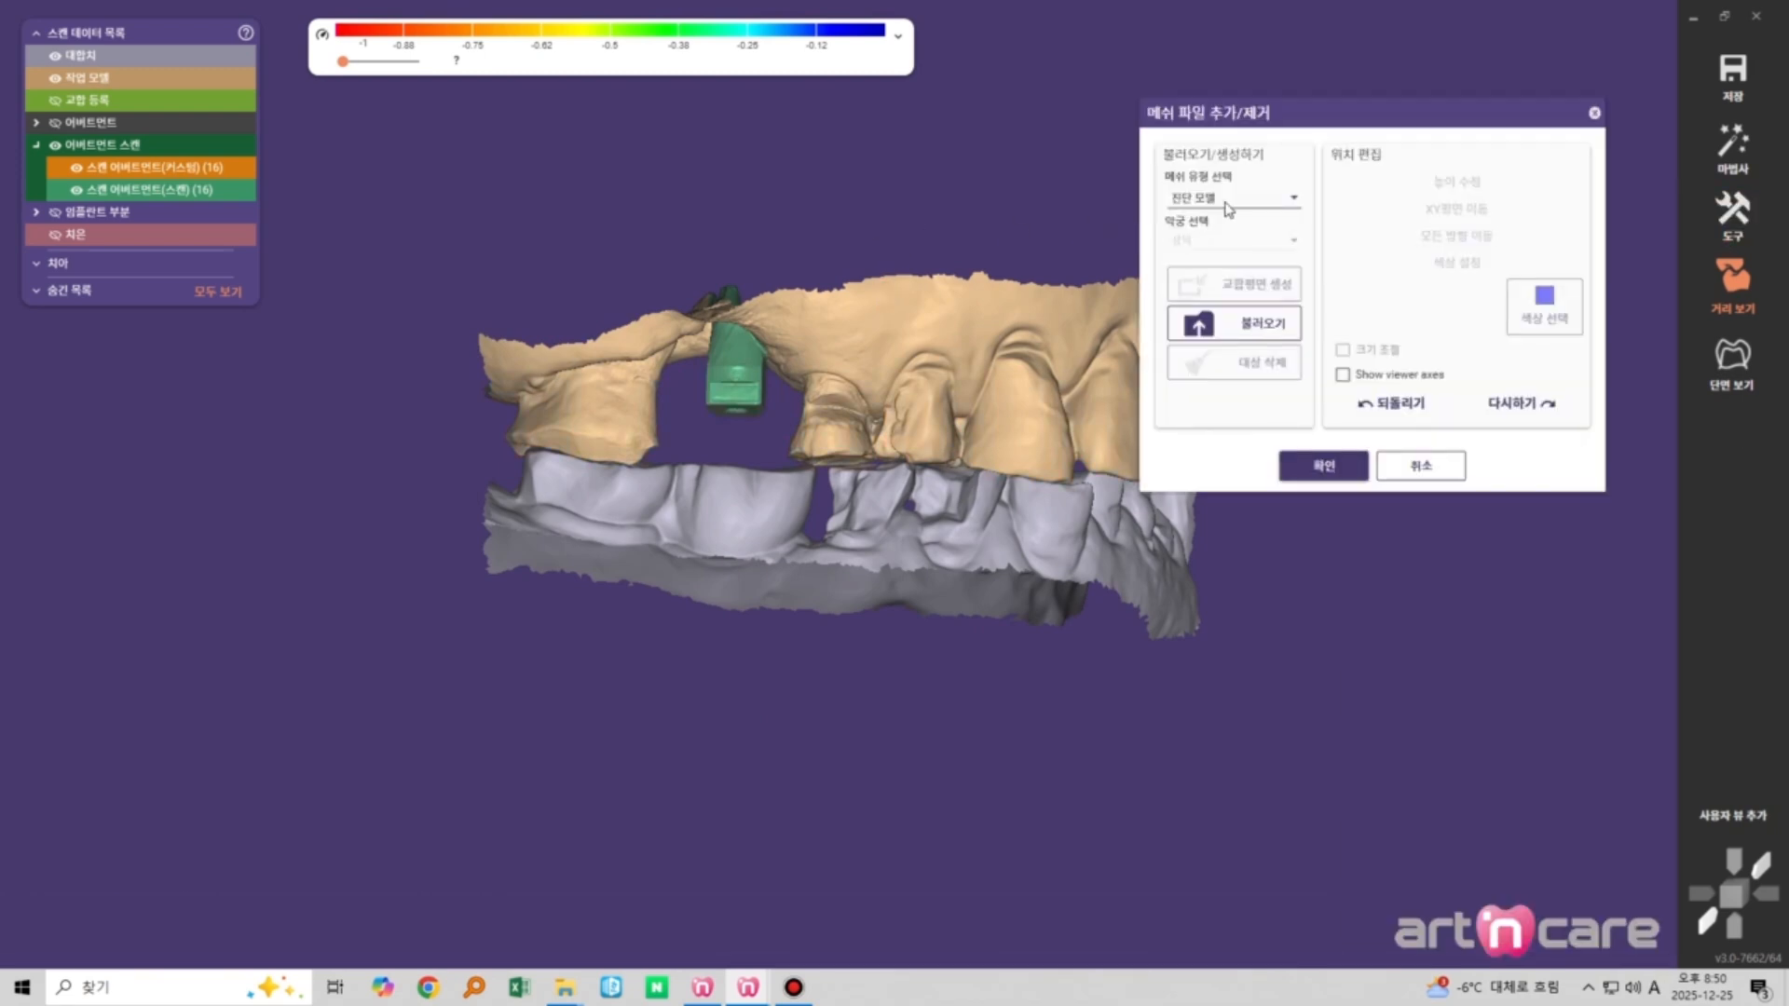
left_click(1228, 206)
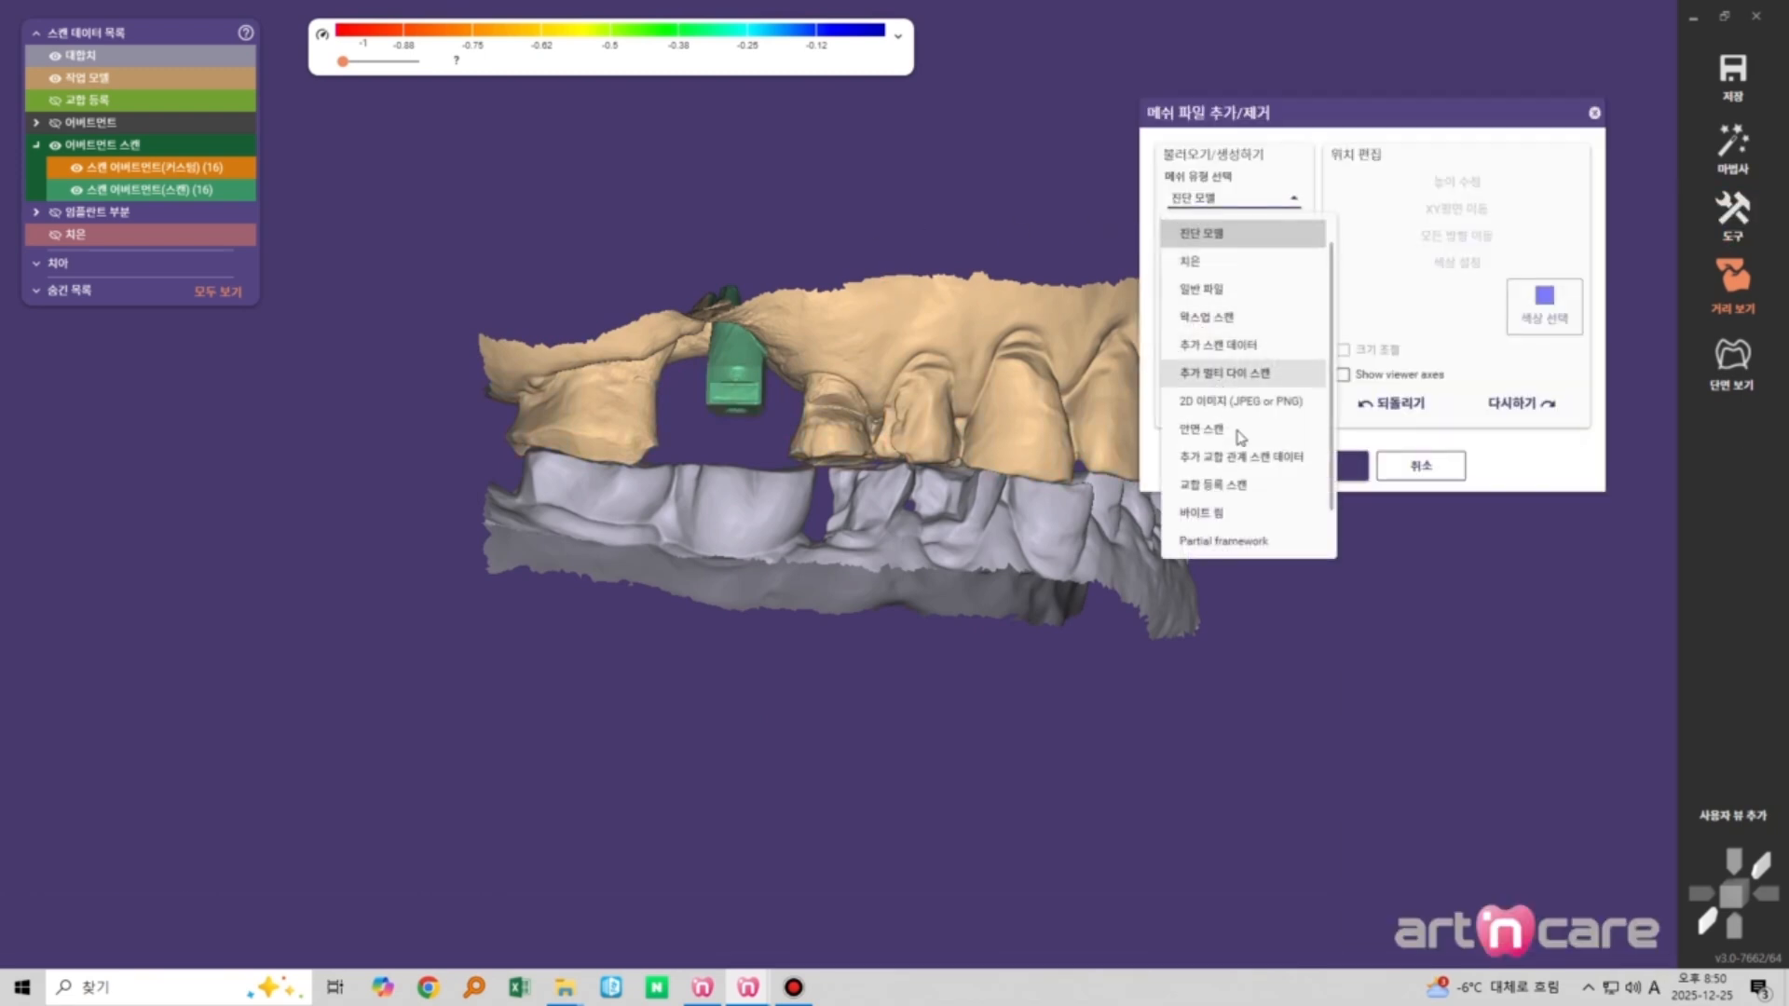
left_click(1239, 488)
scroll(516, 643, "down", 4)
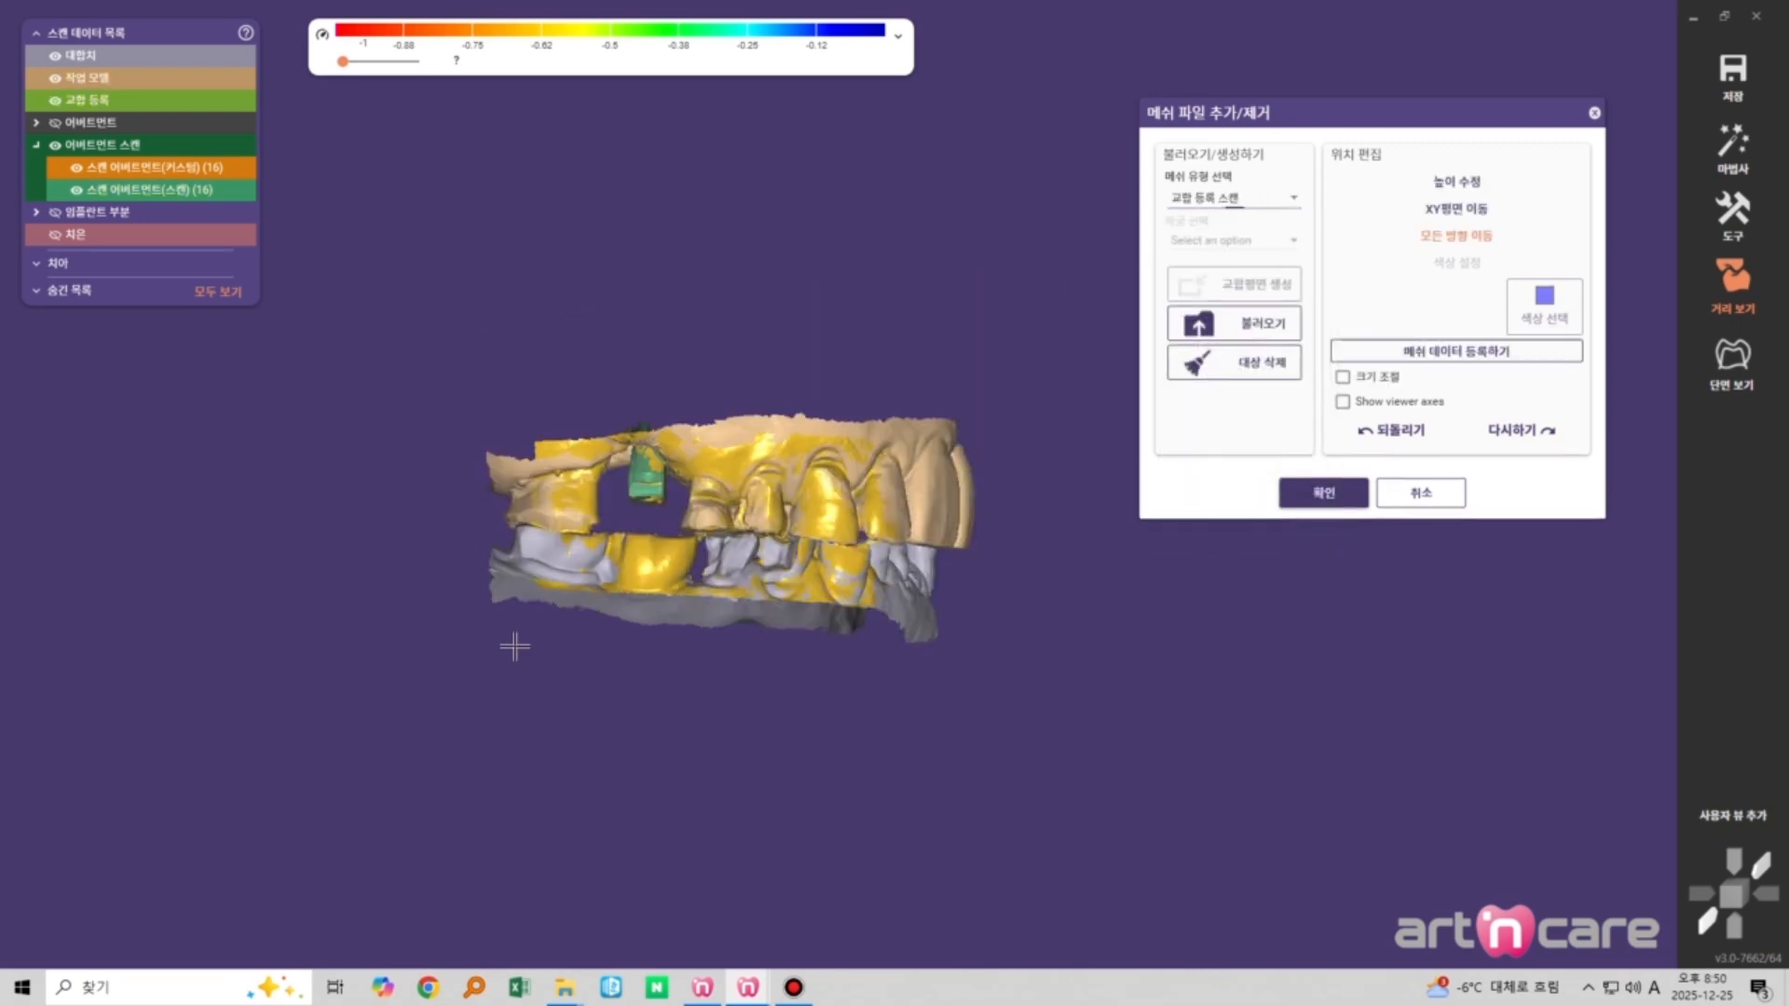
Move the bite registration scan above the jaw models, keep the mesh type at 교합 등록 스캔, and apply the mesh edit
scroll(775, 525, "up", 2)
left_click_drag(769, 492, 754, 194)
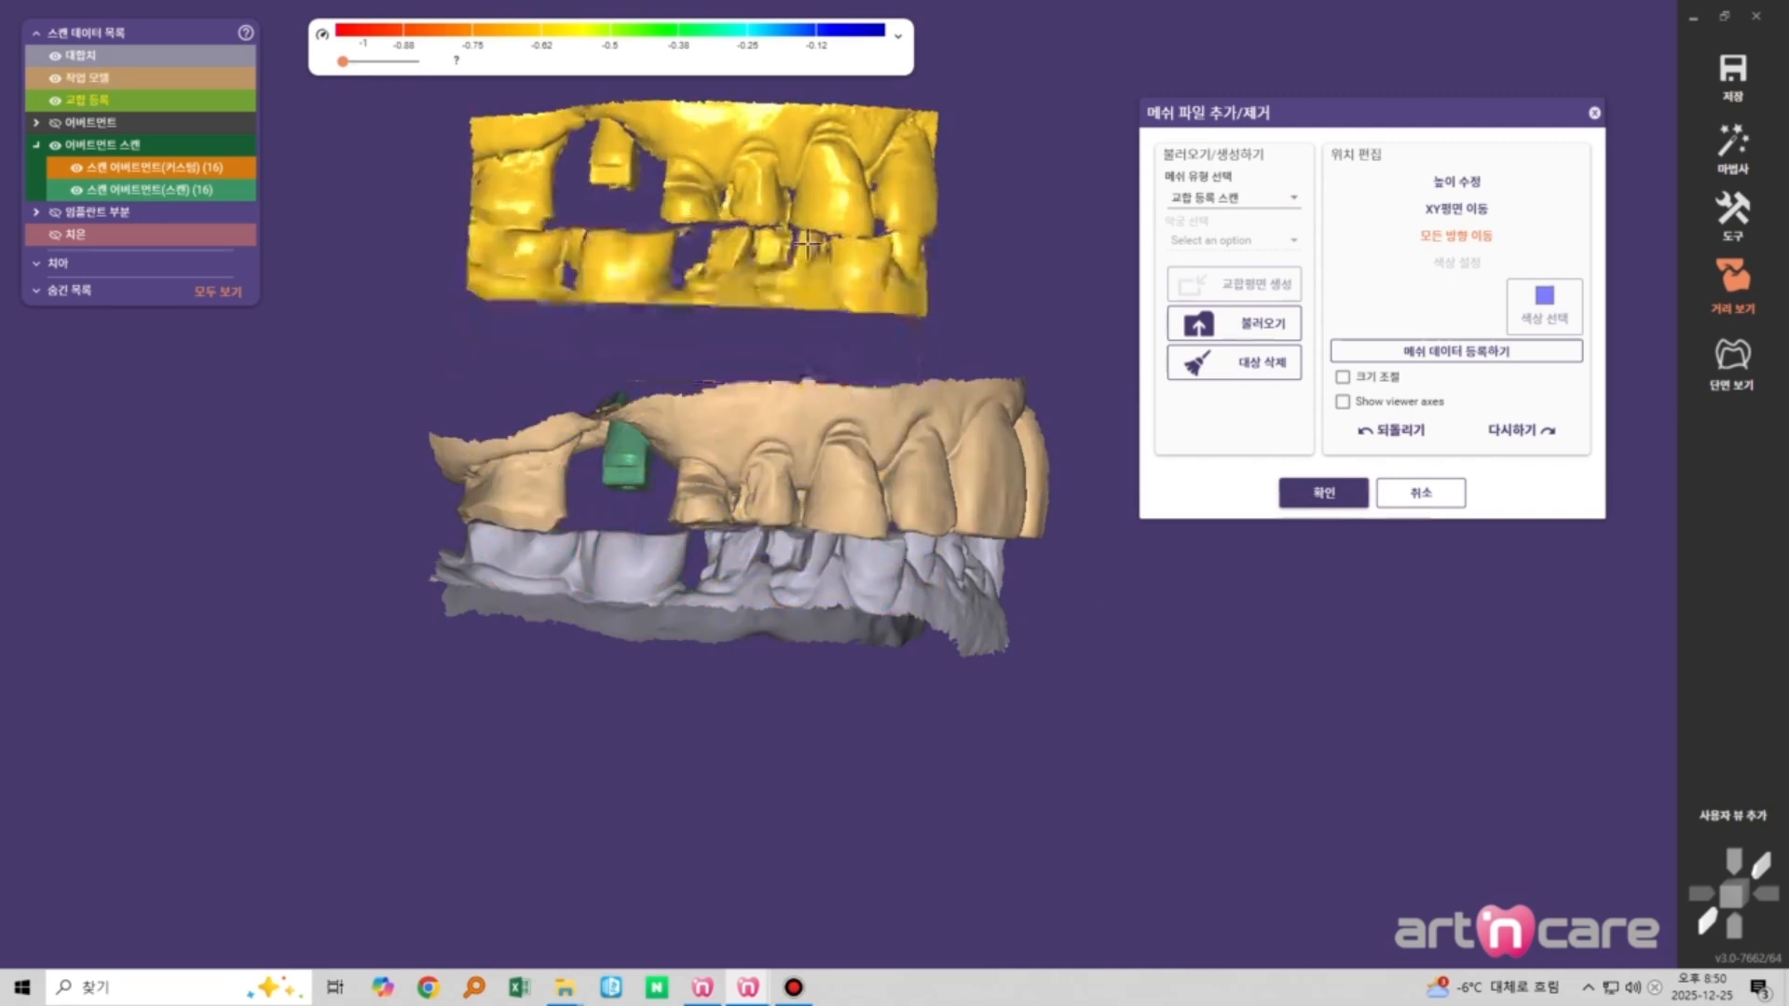
scroll(846, 284, "down", 3)
middle_click_drag(902, 346, 871, 414)
scroll(870, 414, "up", 2)
right_click_drag(727, 407, 727, 407)
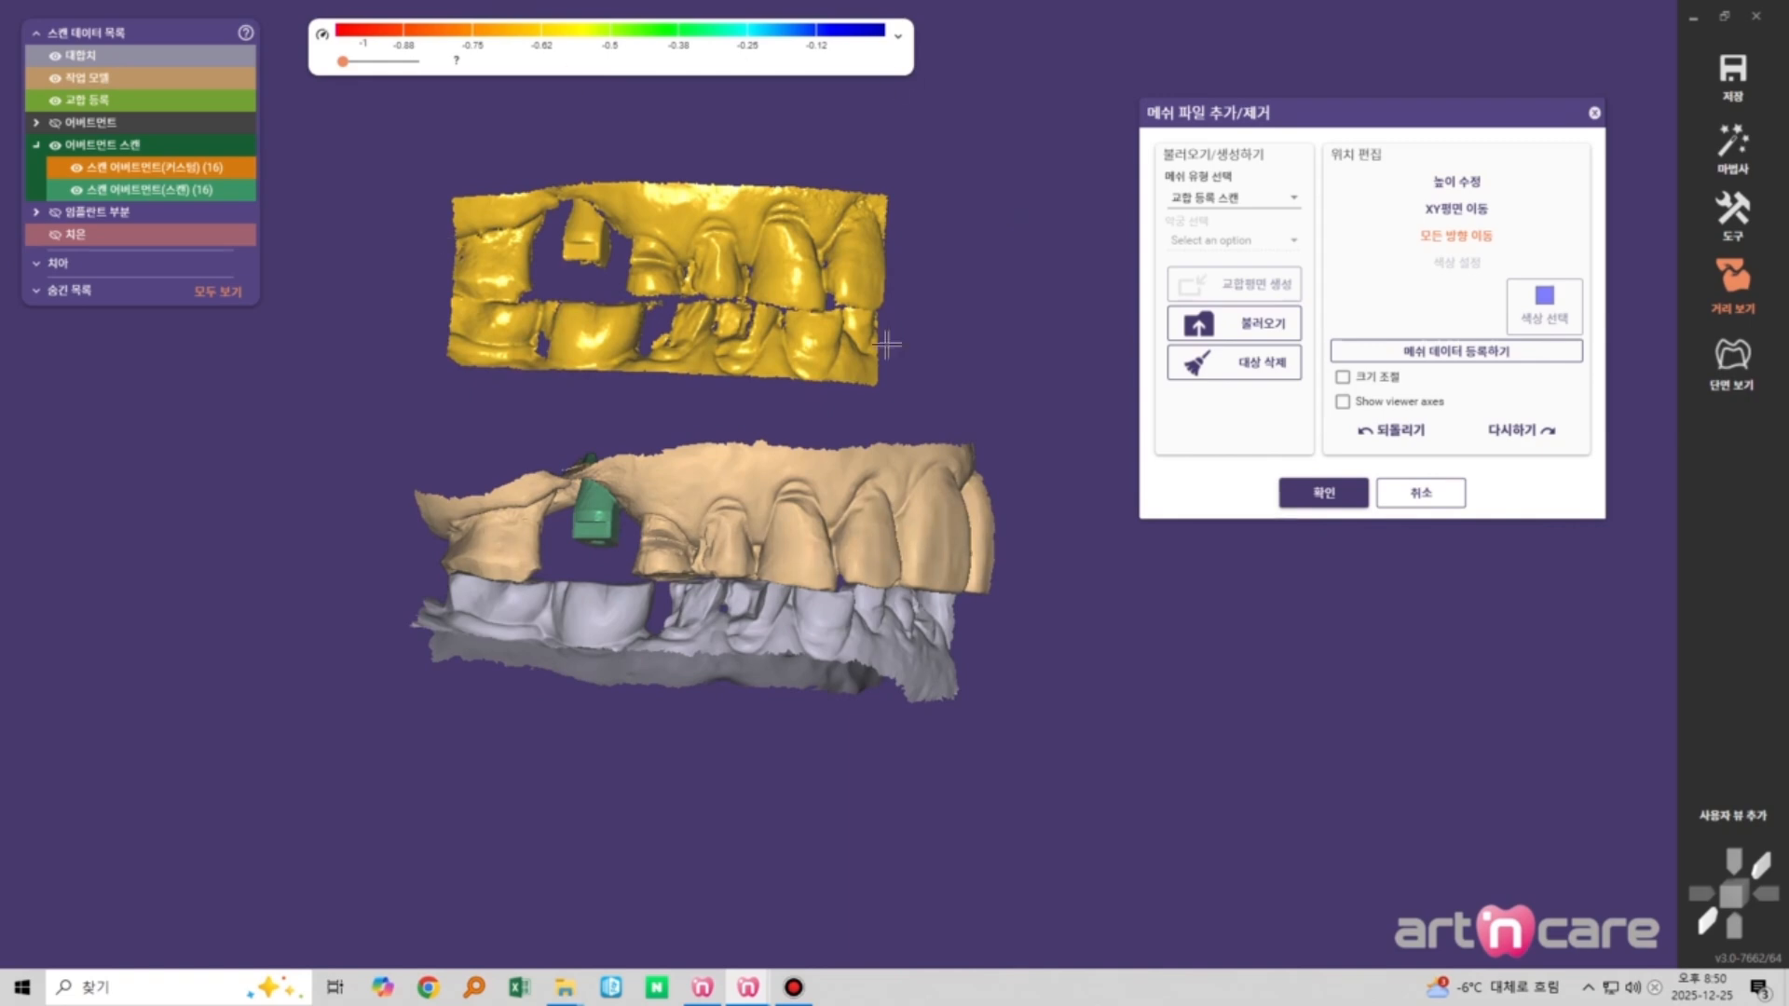
scroll(699, 307, "down", 3)
scroll(699, 307, "up", 3)
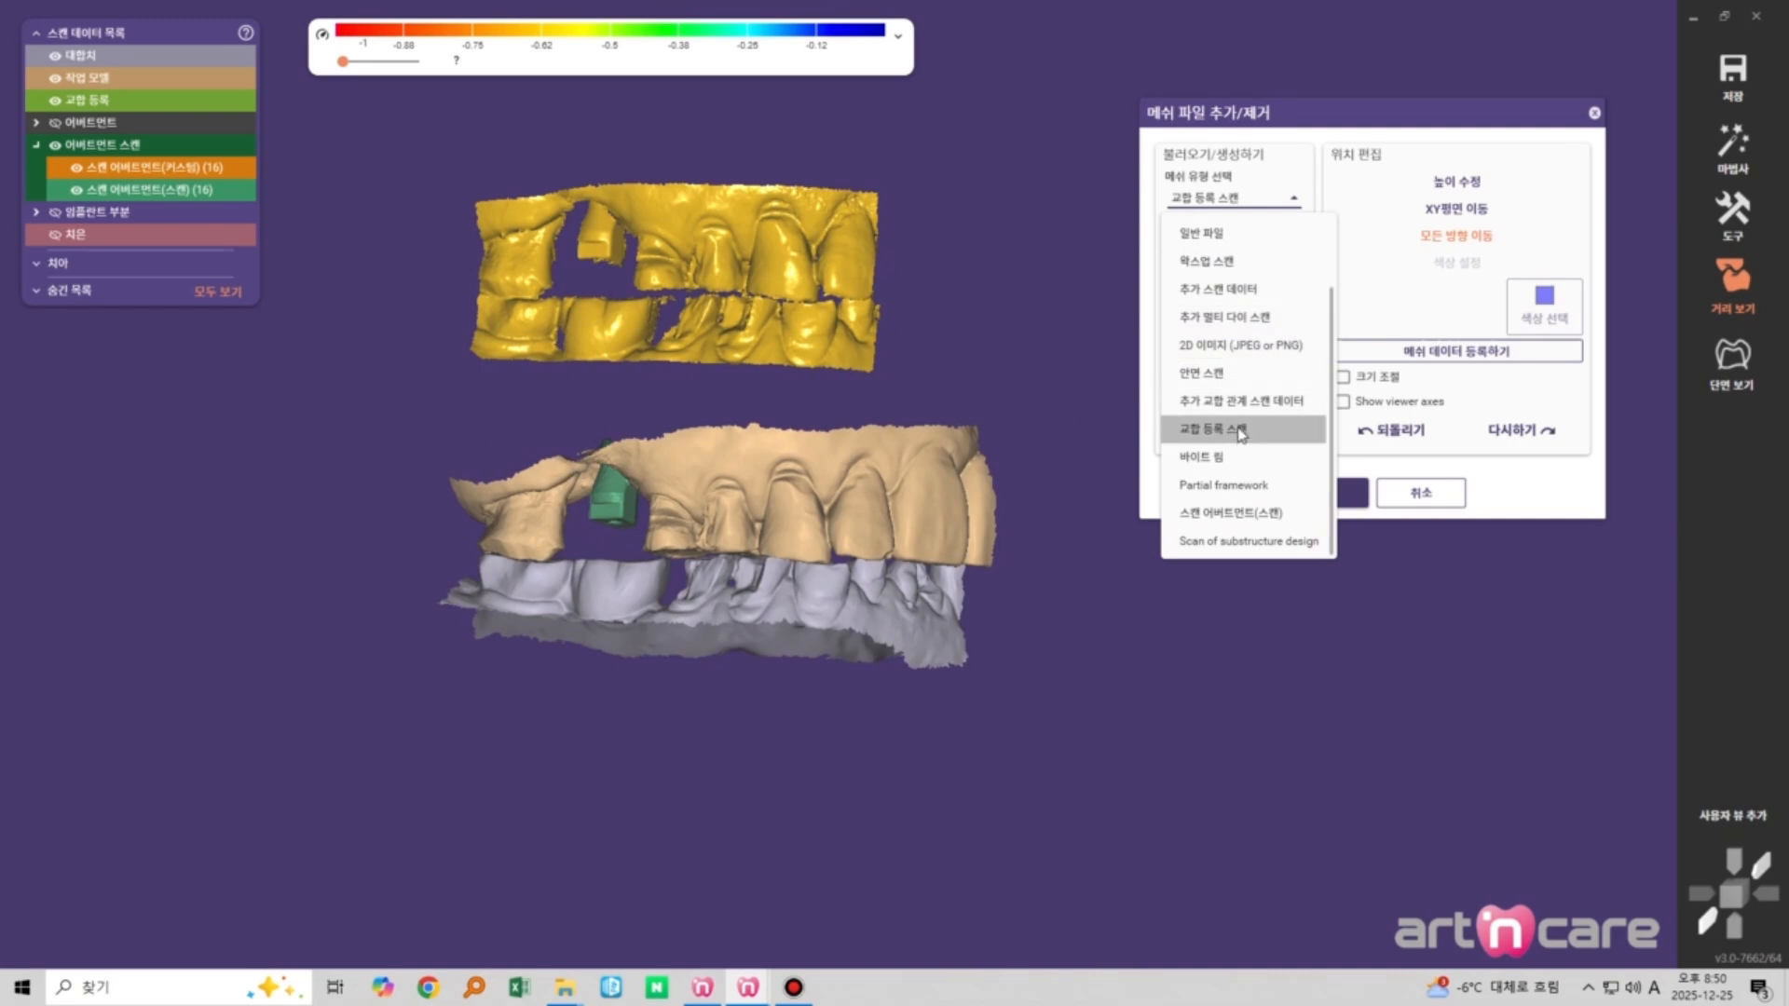
left_click(1238, 430)
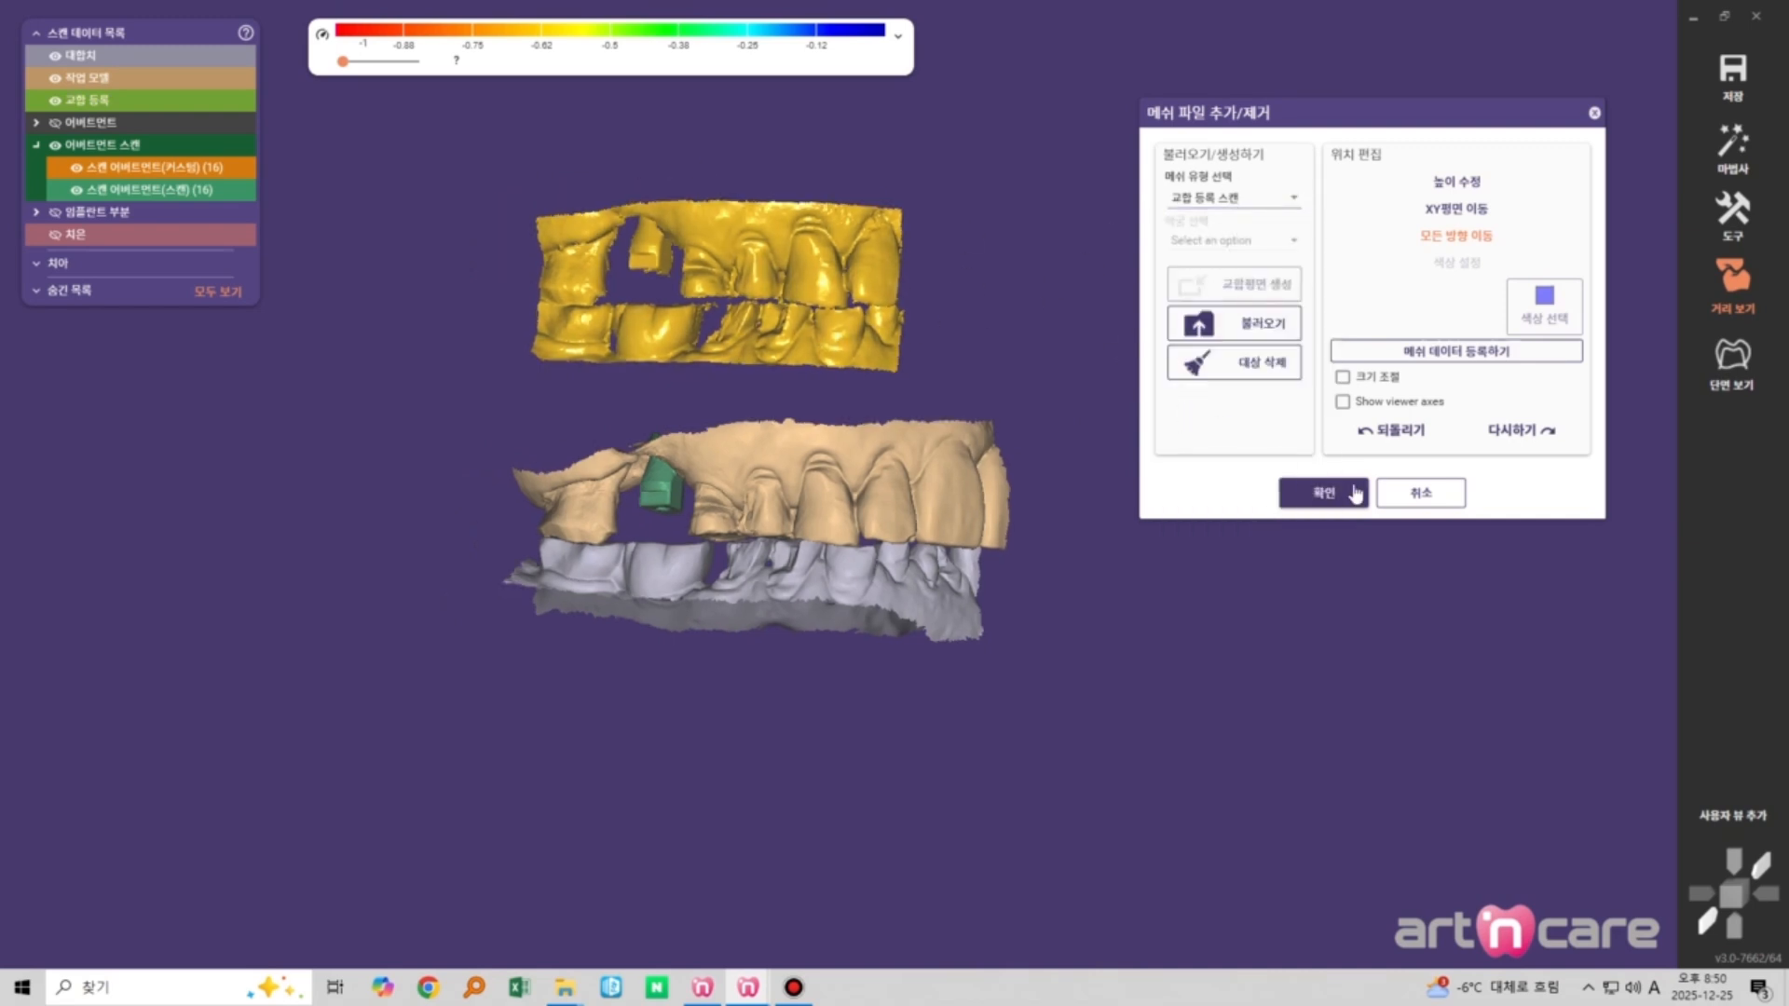
left_click(1351, 493)
Switch to wizard mode and step through the design stages back to 치아 복사 for tooth 16
left_click(1733, 147)
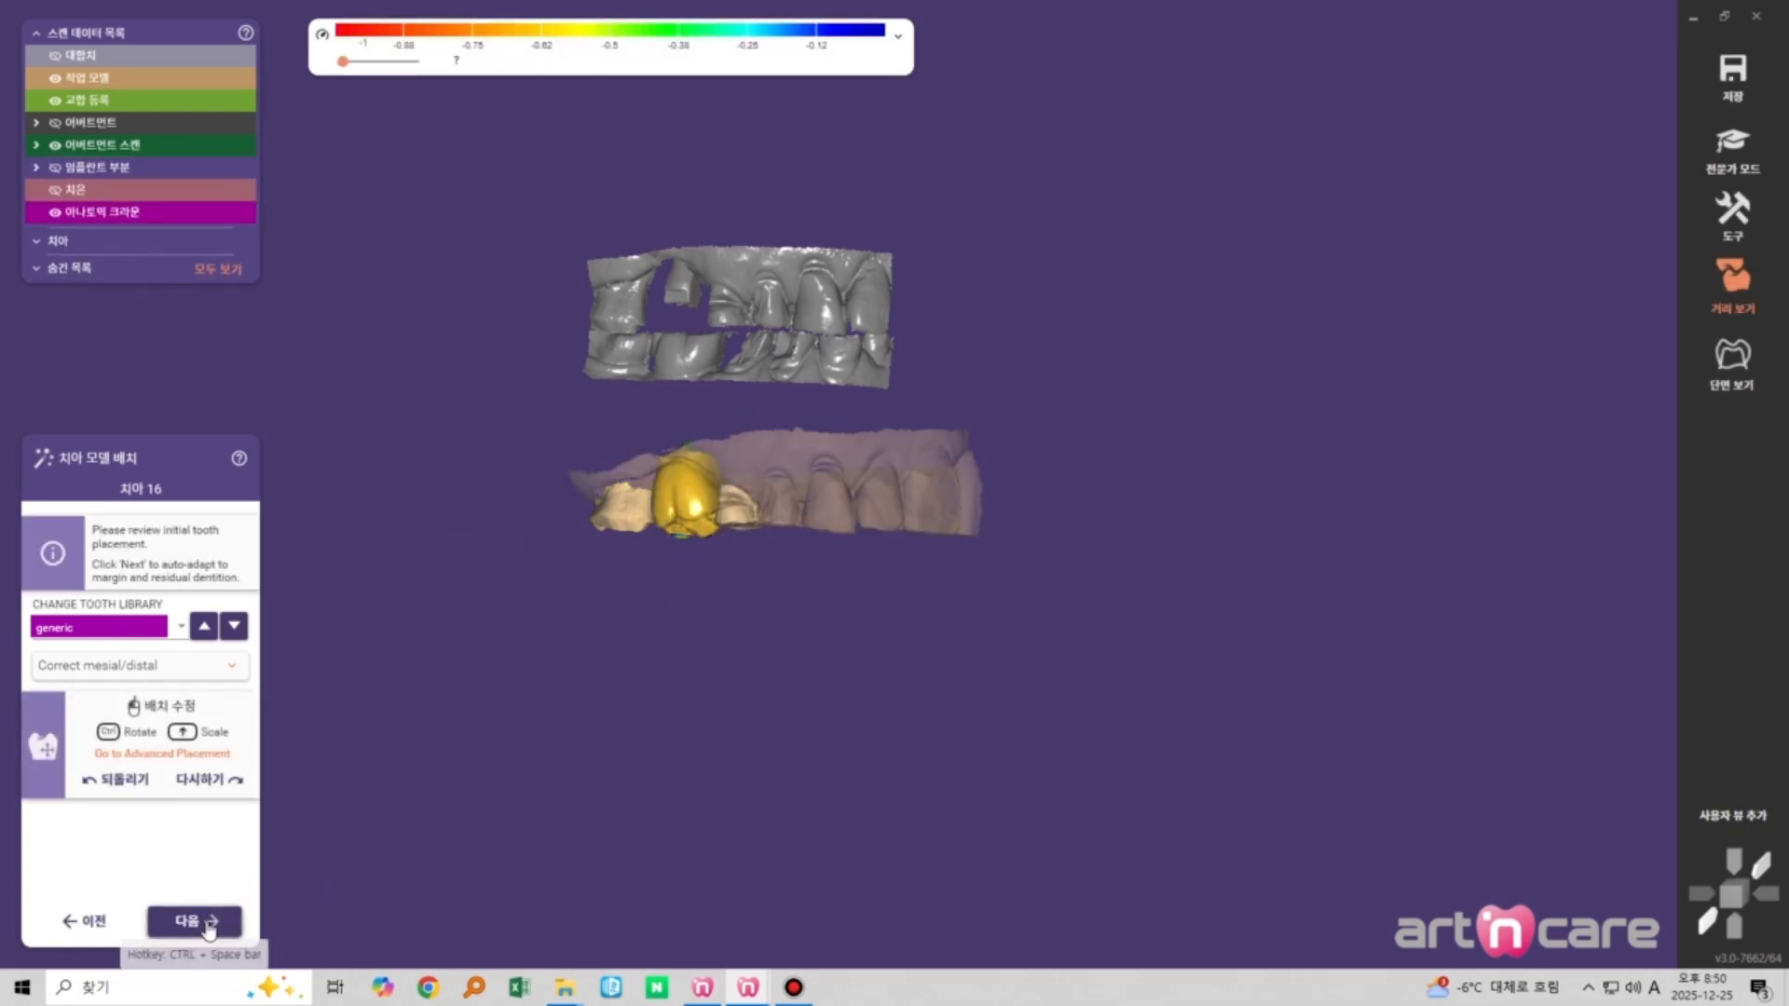
left_click(198, 924)
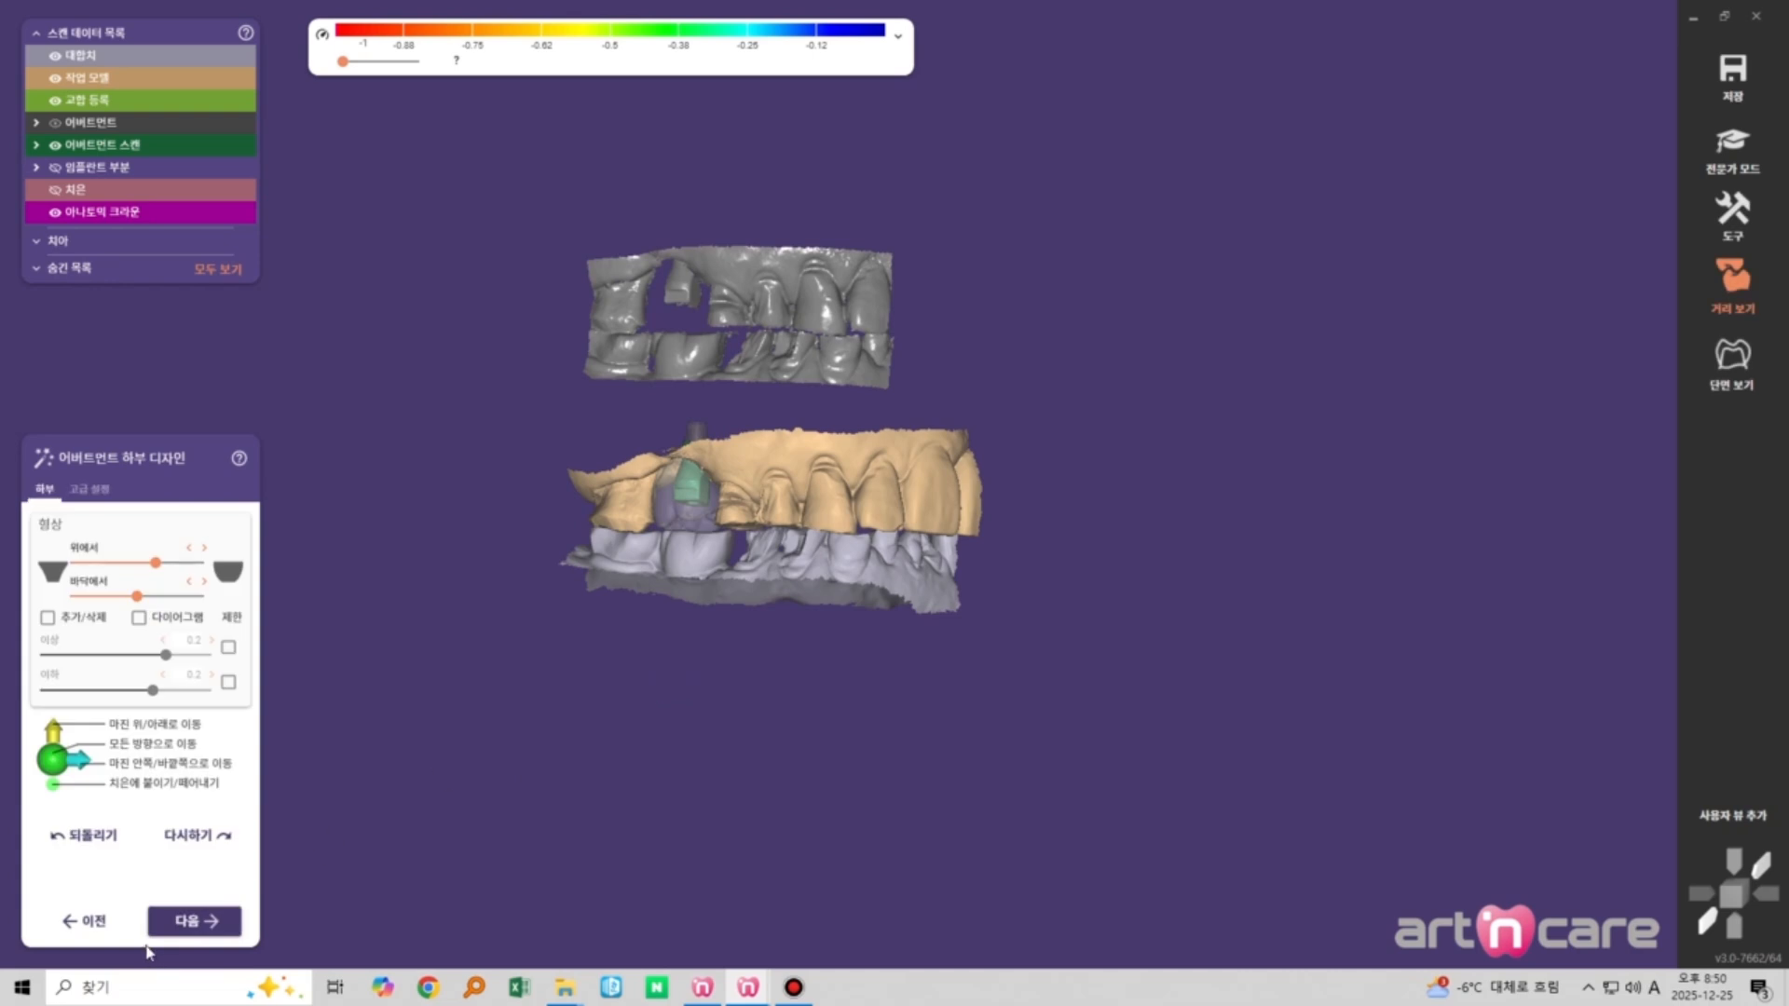
left_click(86, 920)
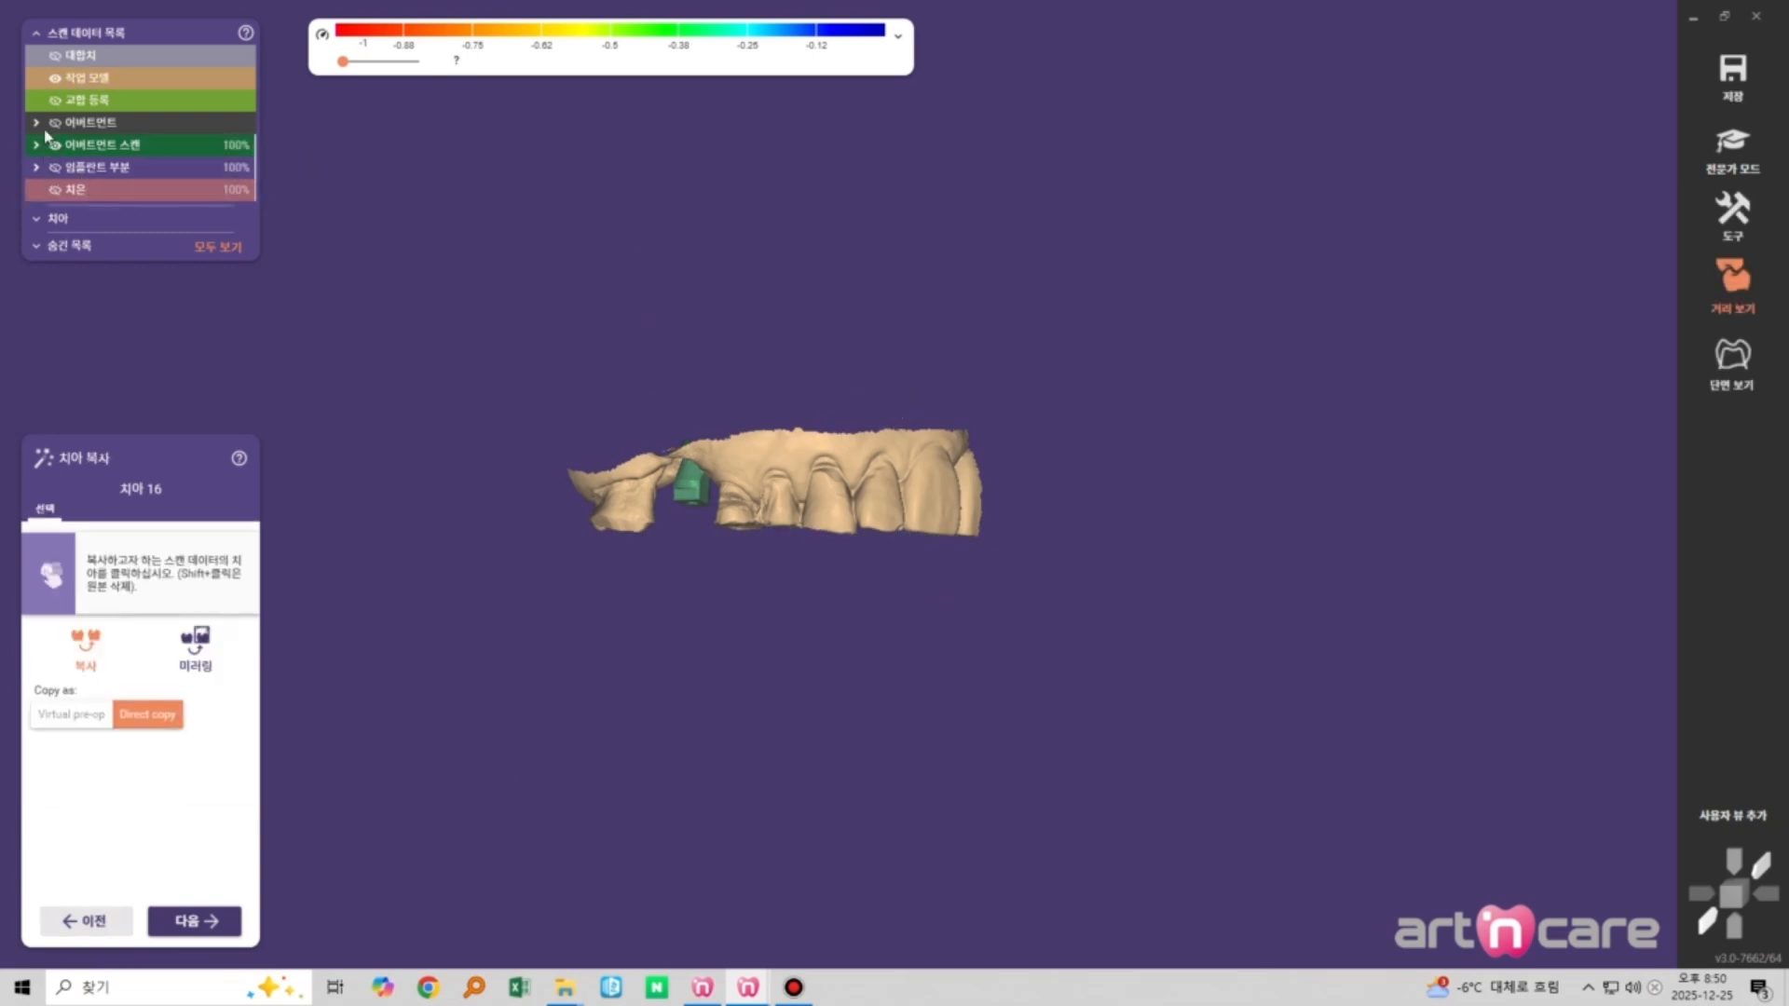
Show only the bite registration scan, hide the remaining scans, and return to expert mode
left_click(54, 100)
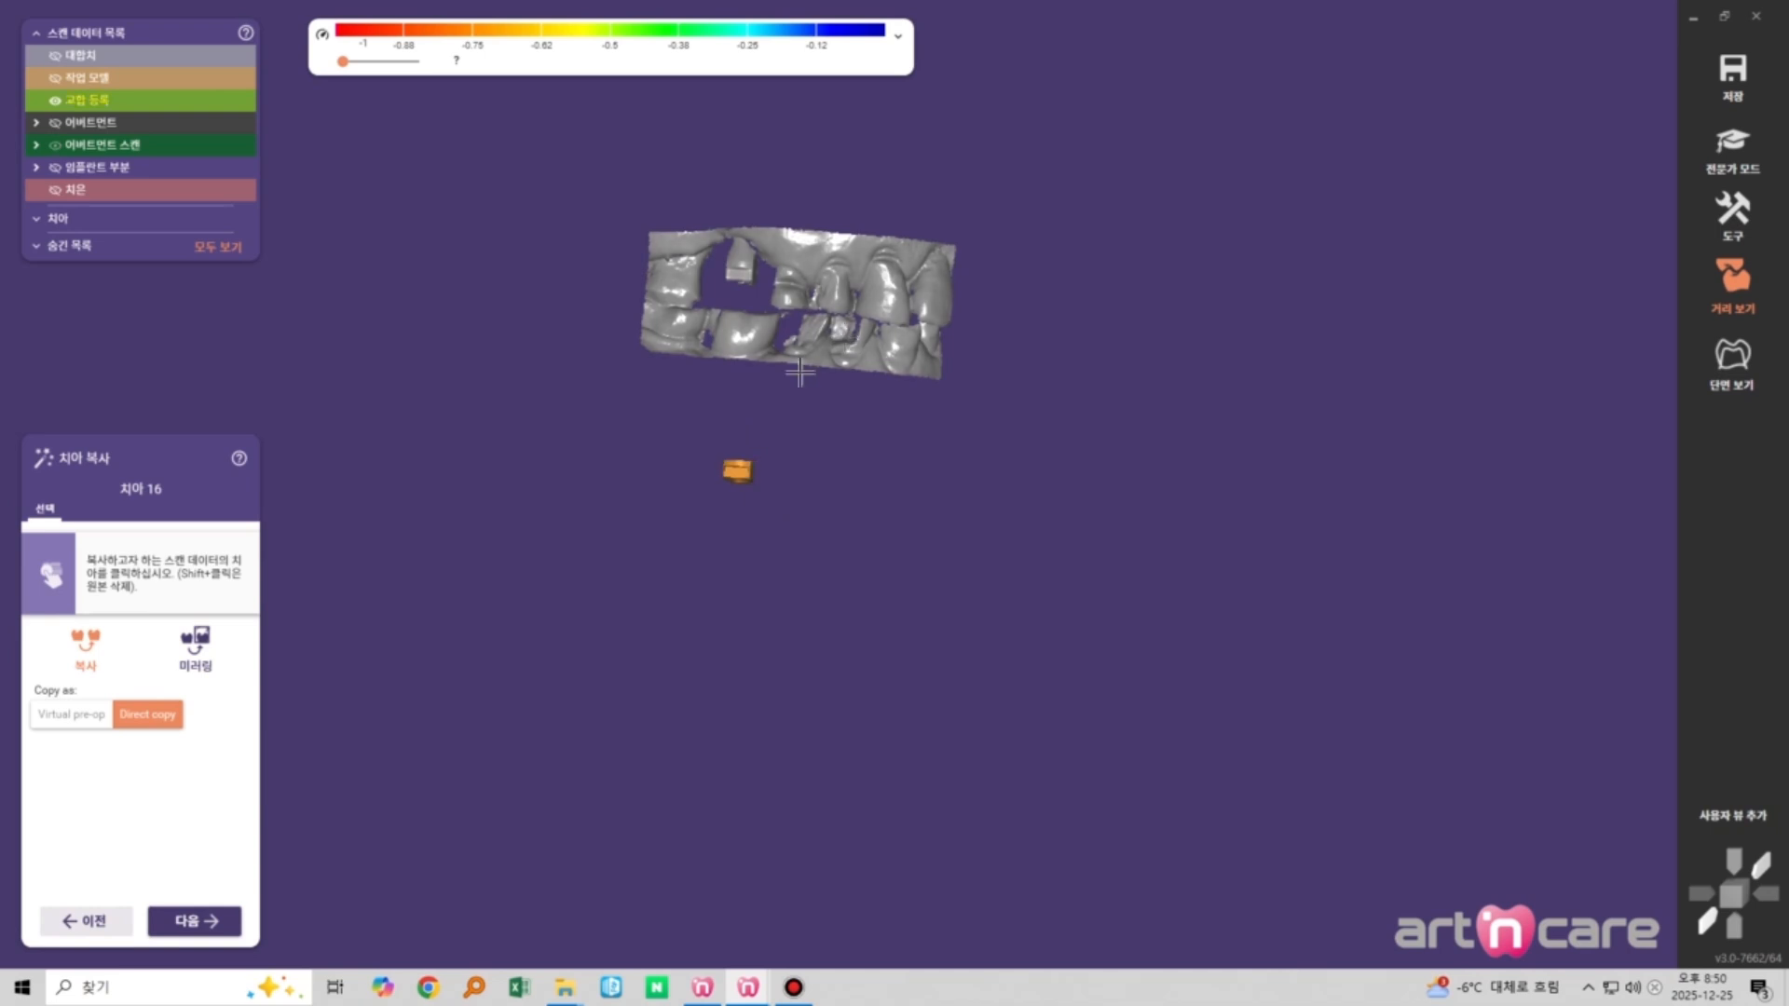
right_click(923, 290)
left_click(803, 430)
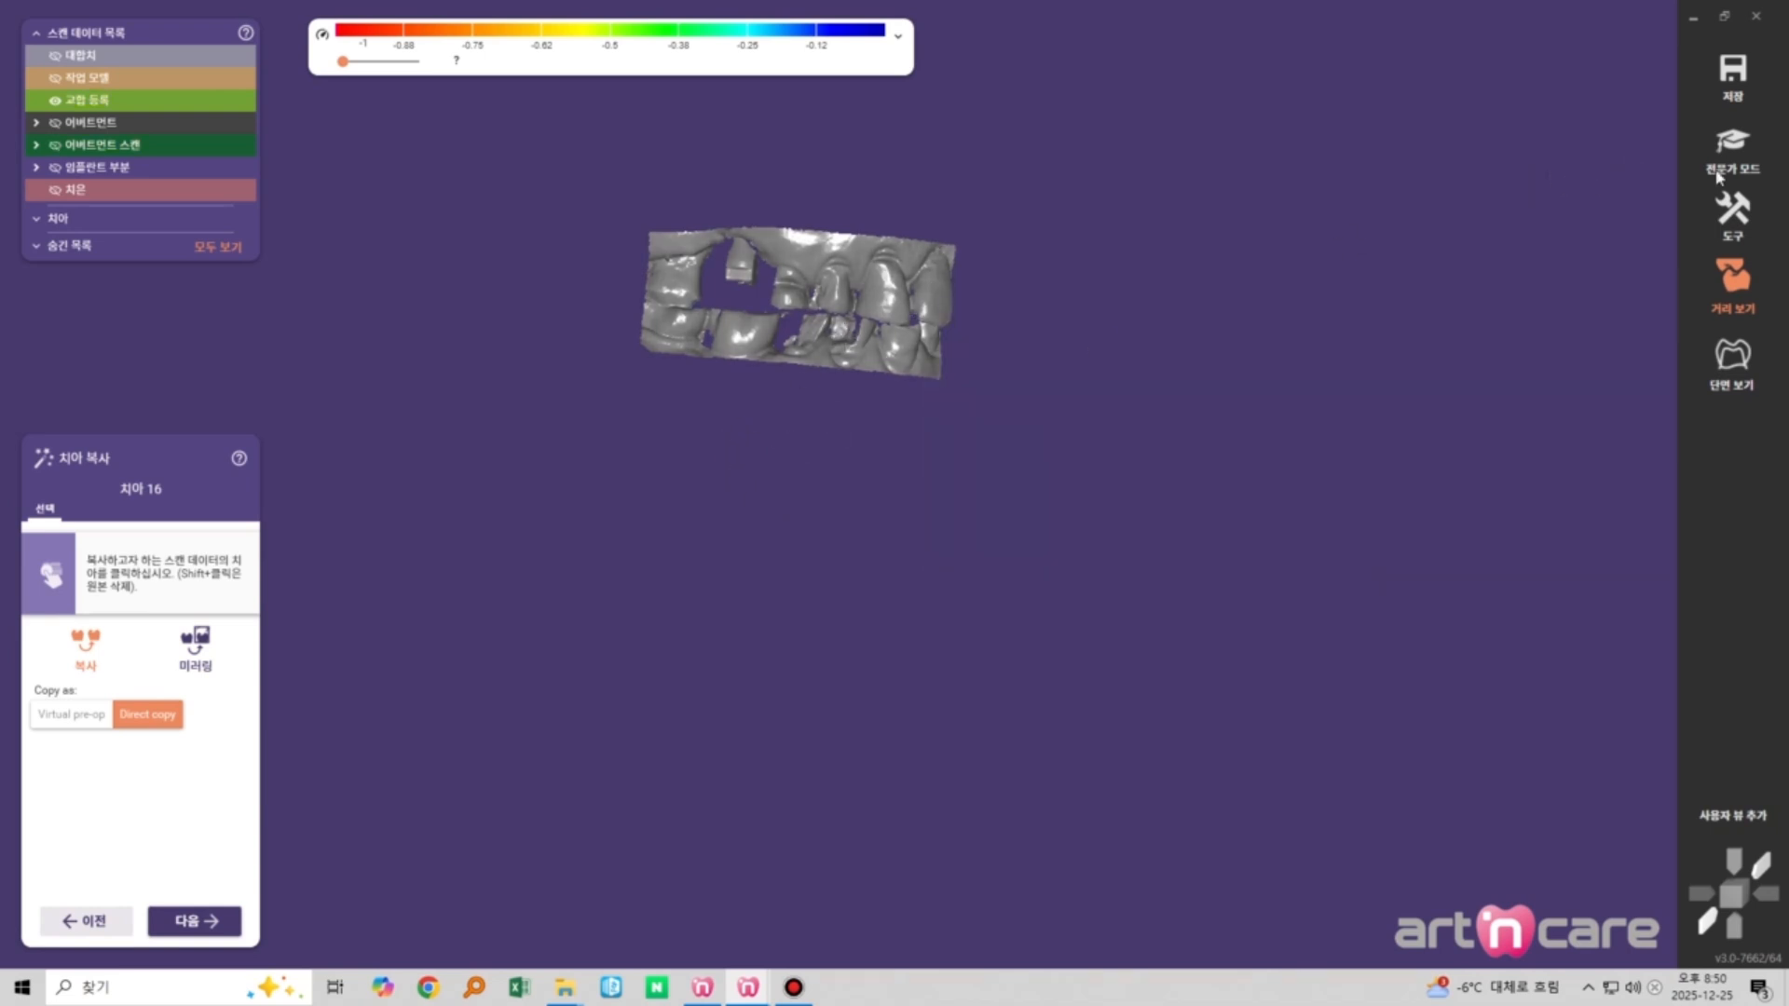
key("Escape")
right_click(862, 541)
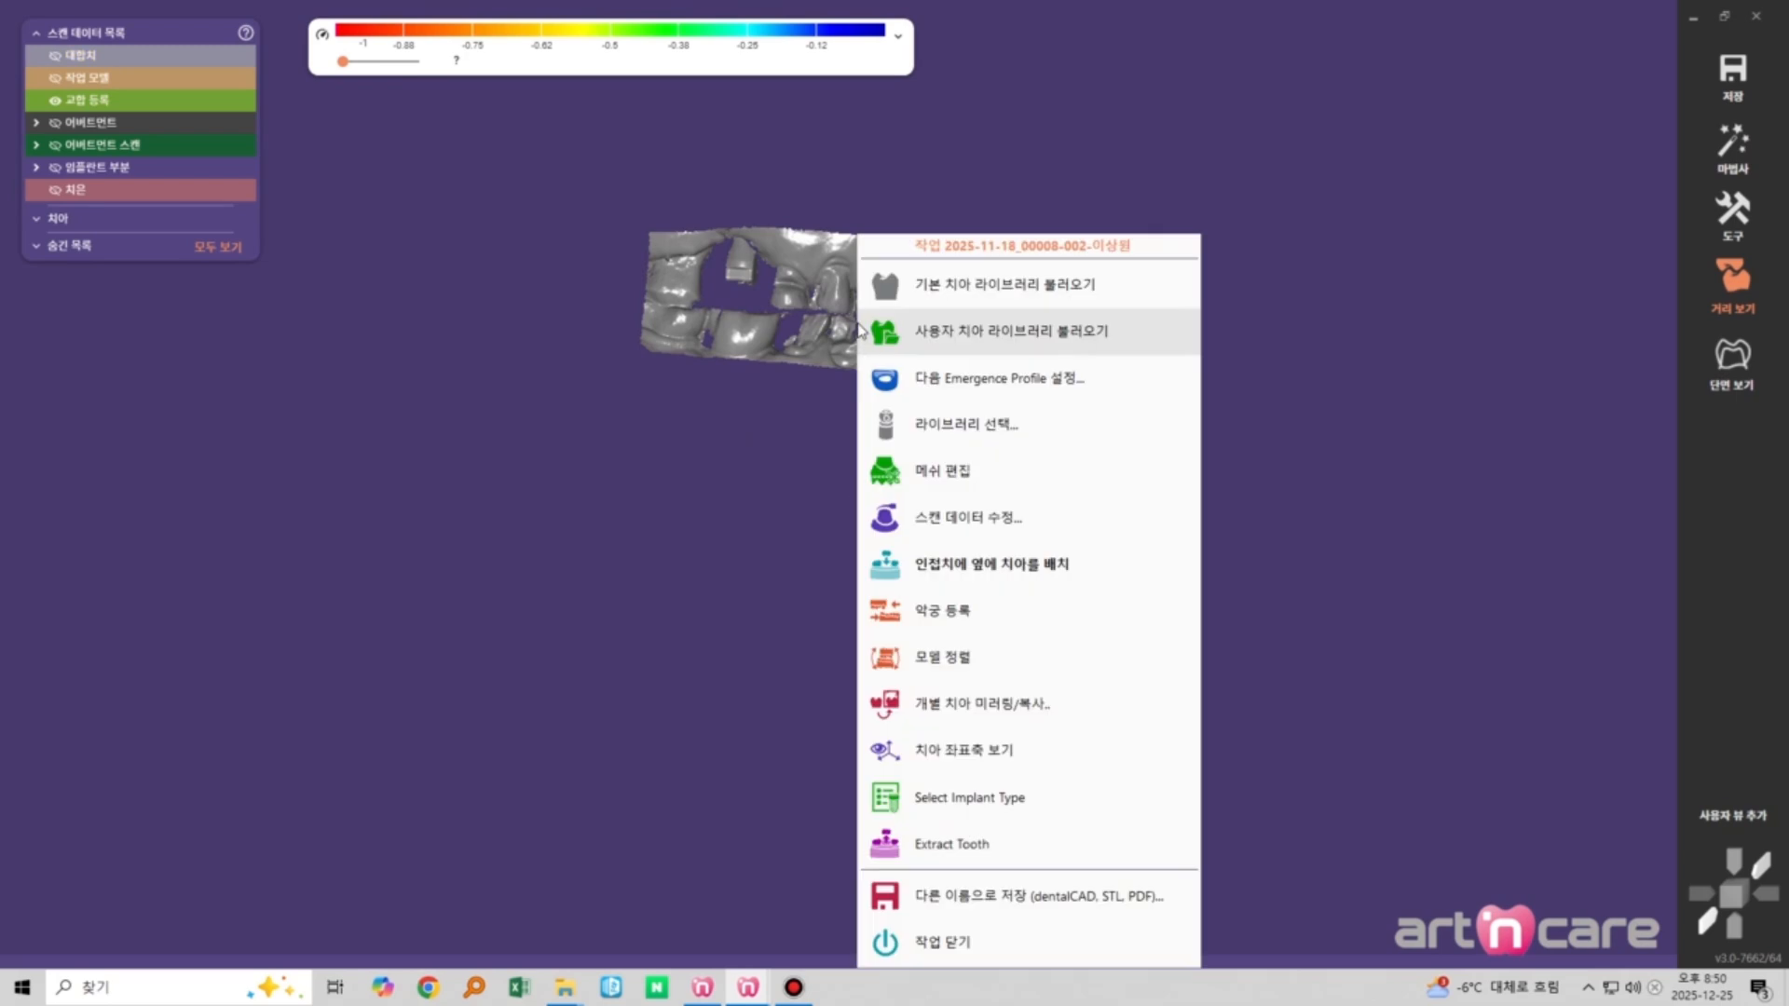
left_click(937, 612)
scroll(905, 434, "down", 4)
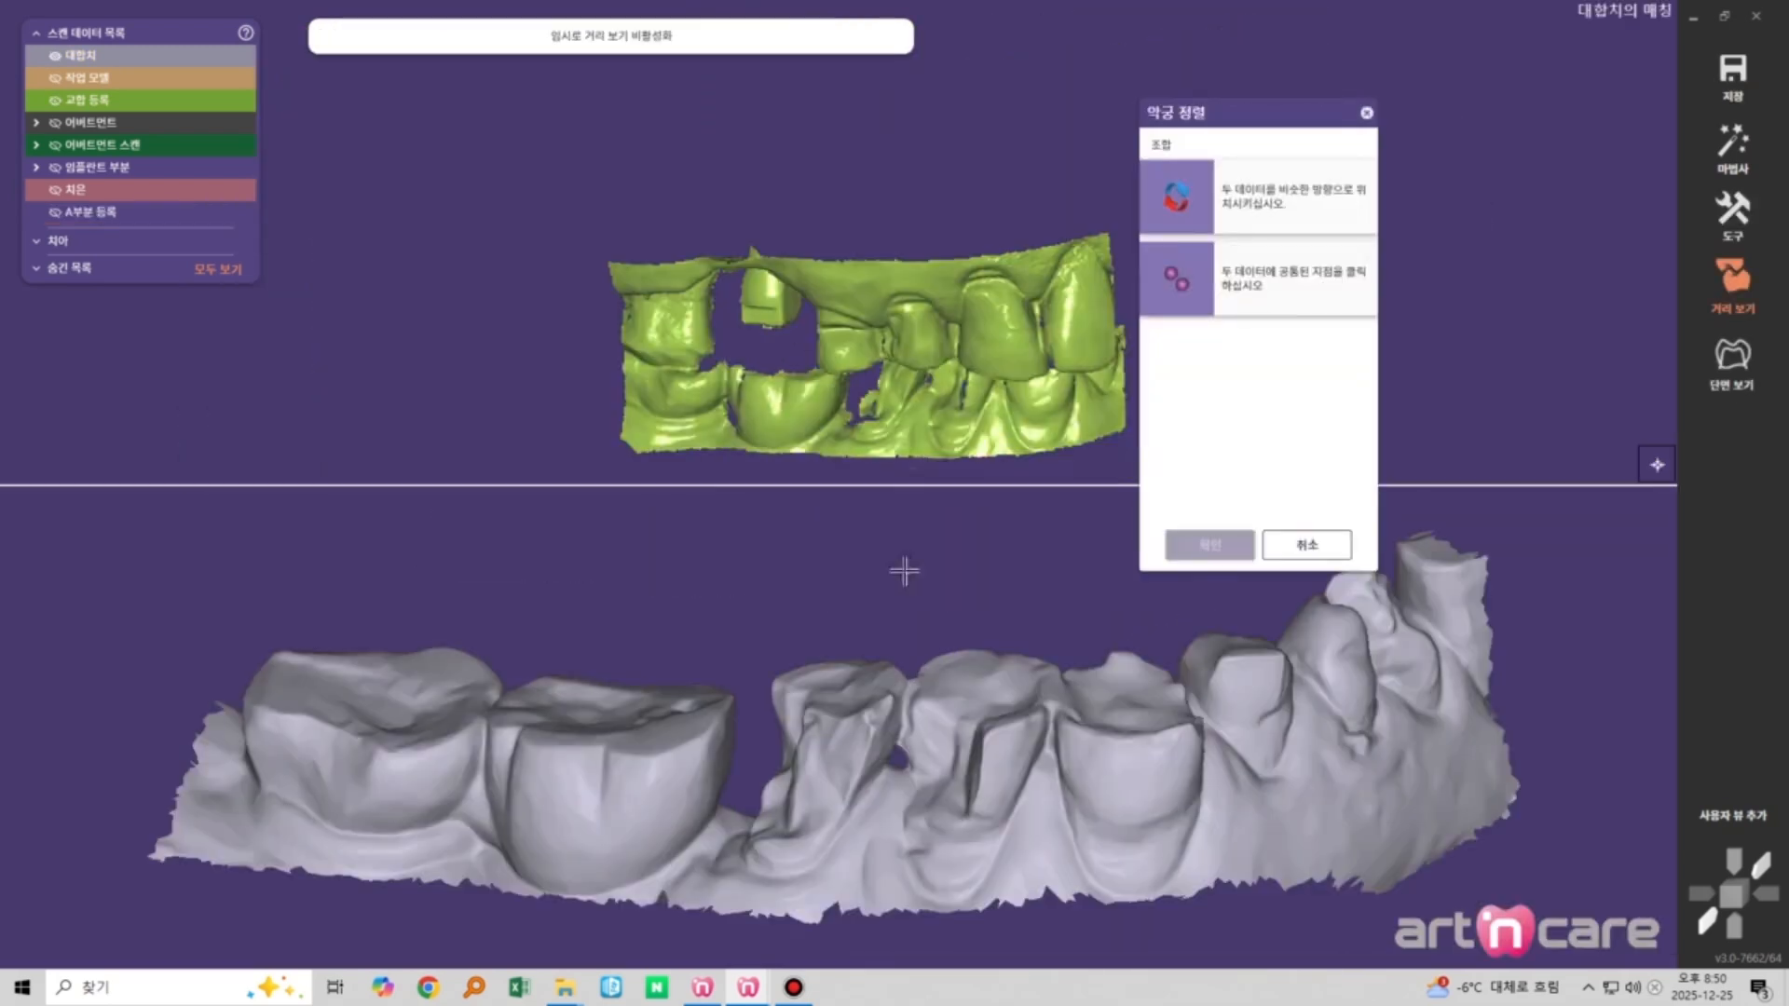
scroll(903, 571, "down", 3)
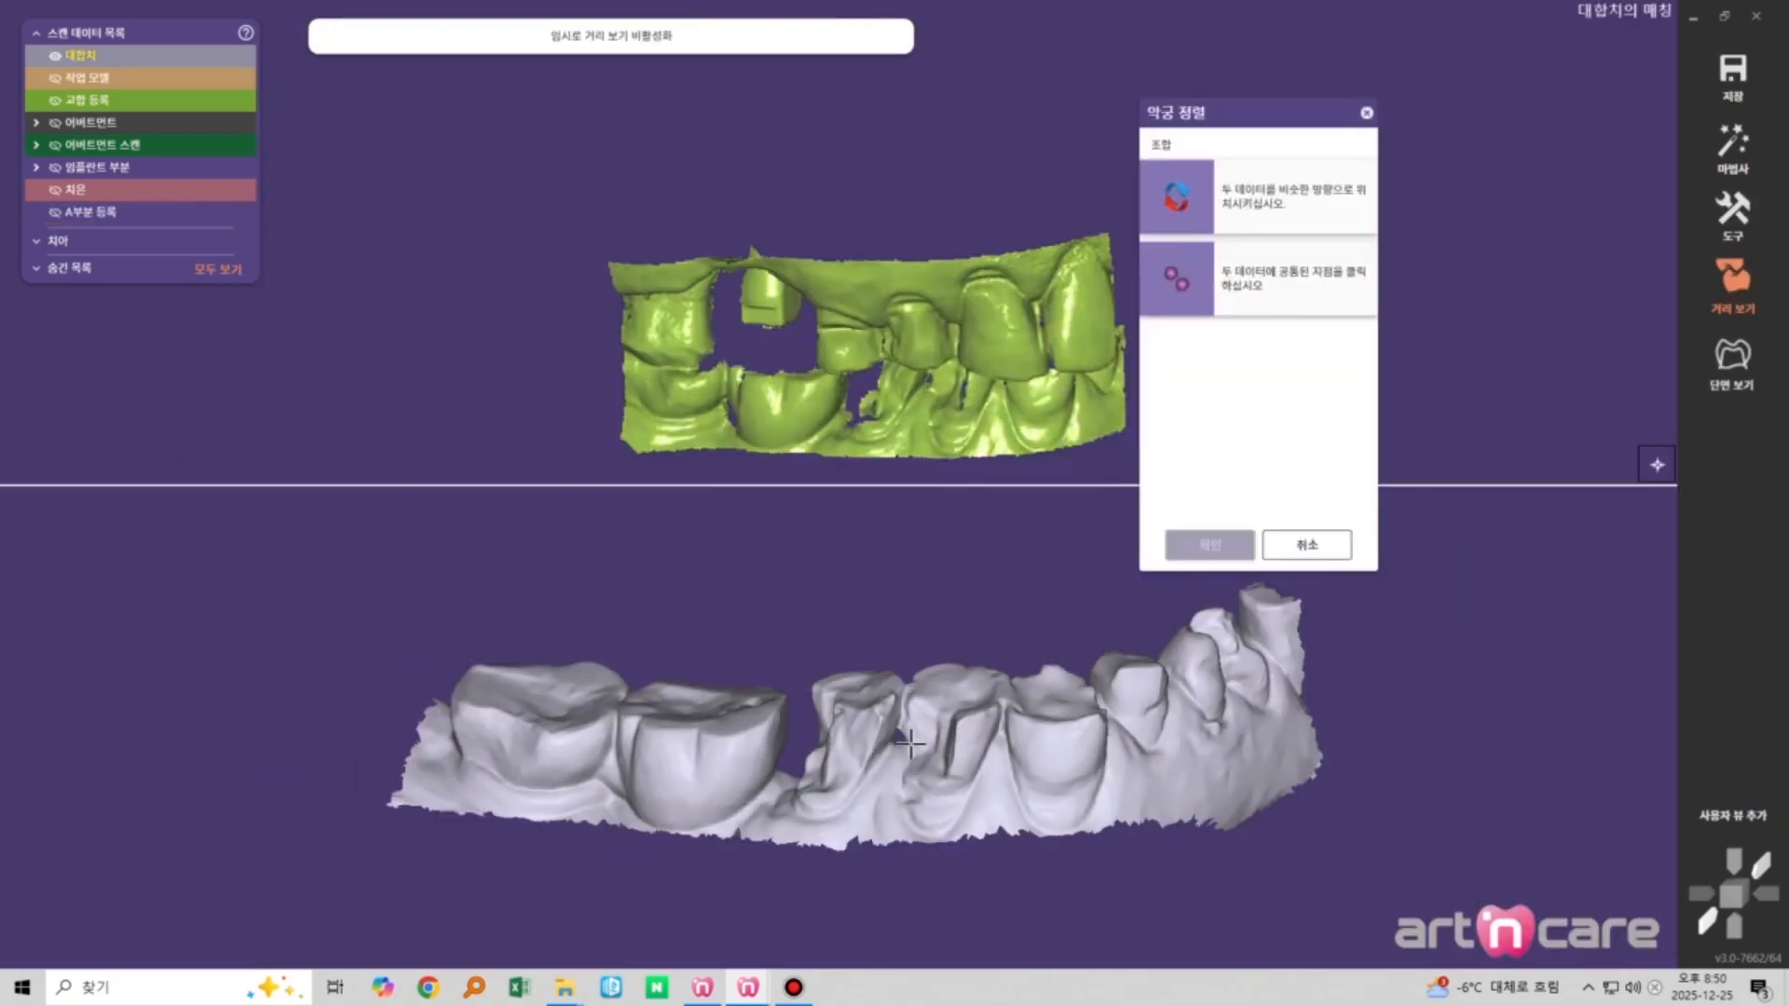
left_click(1309, 548)
Reopen 메쉬 파일 추가/제거 with both jaws shown and set the mesh type to 교합 등록 스캔
right_click(1348, 573)
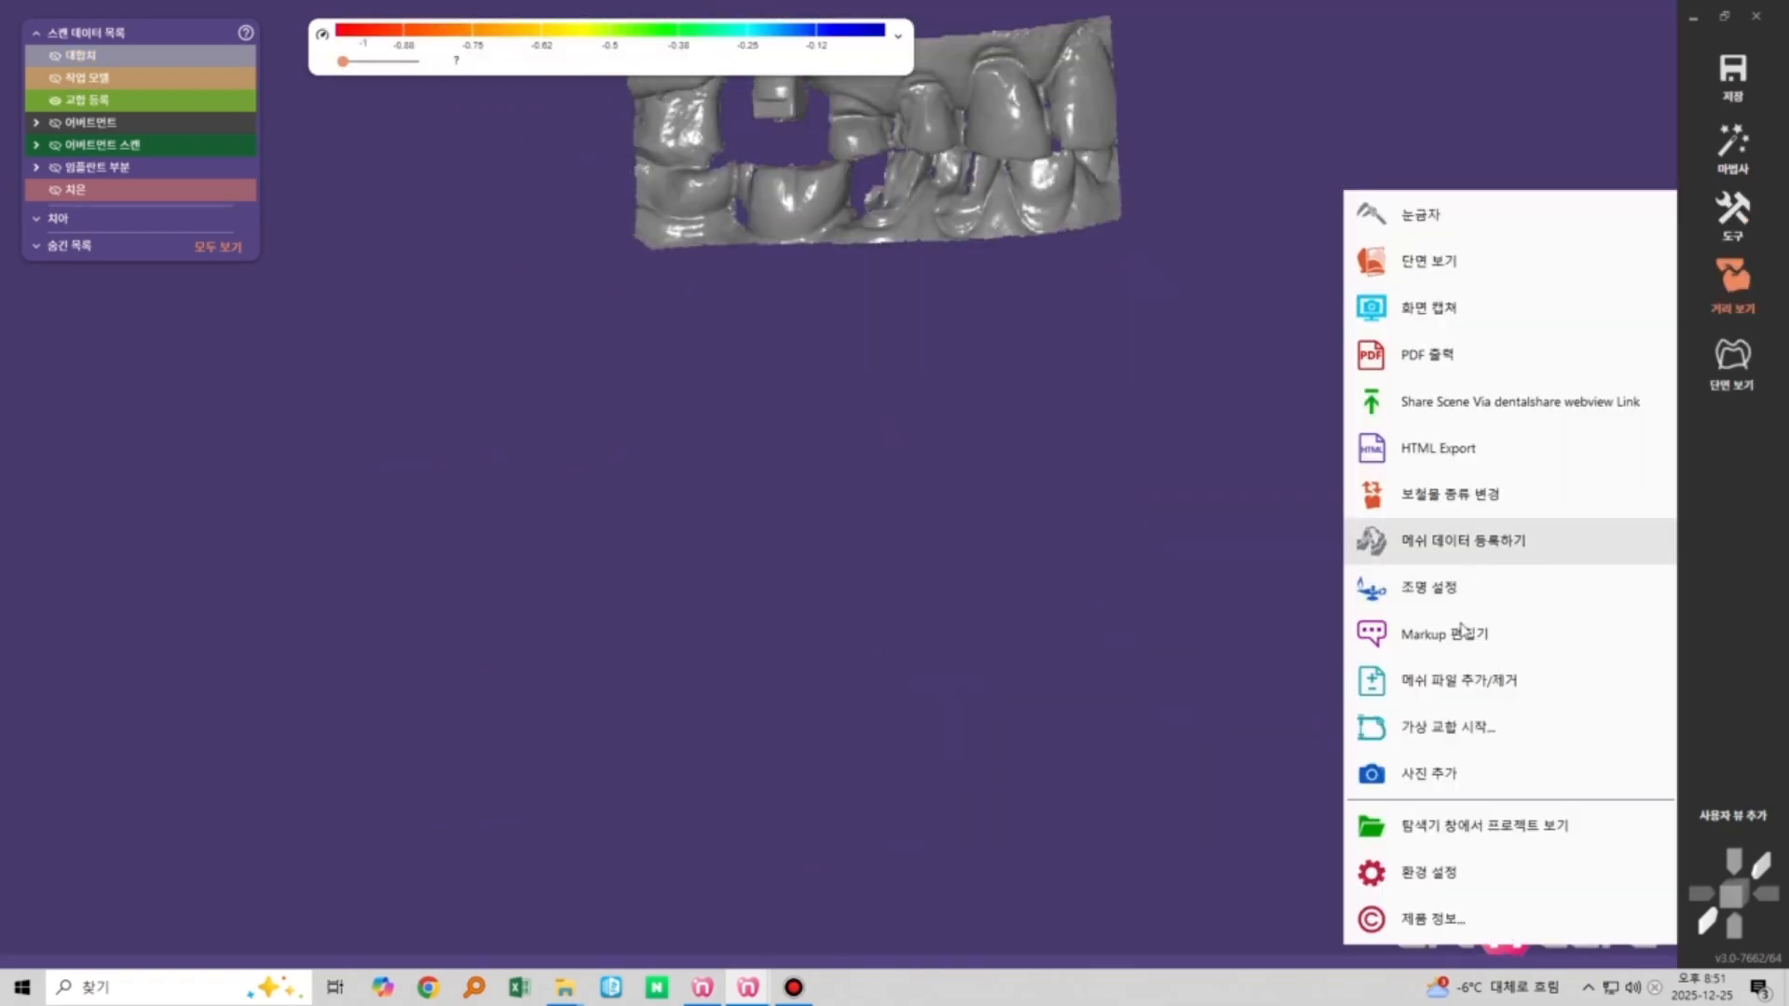
left_click(1459, 680)
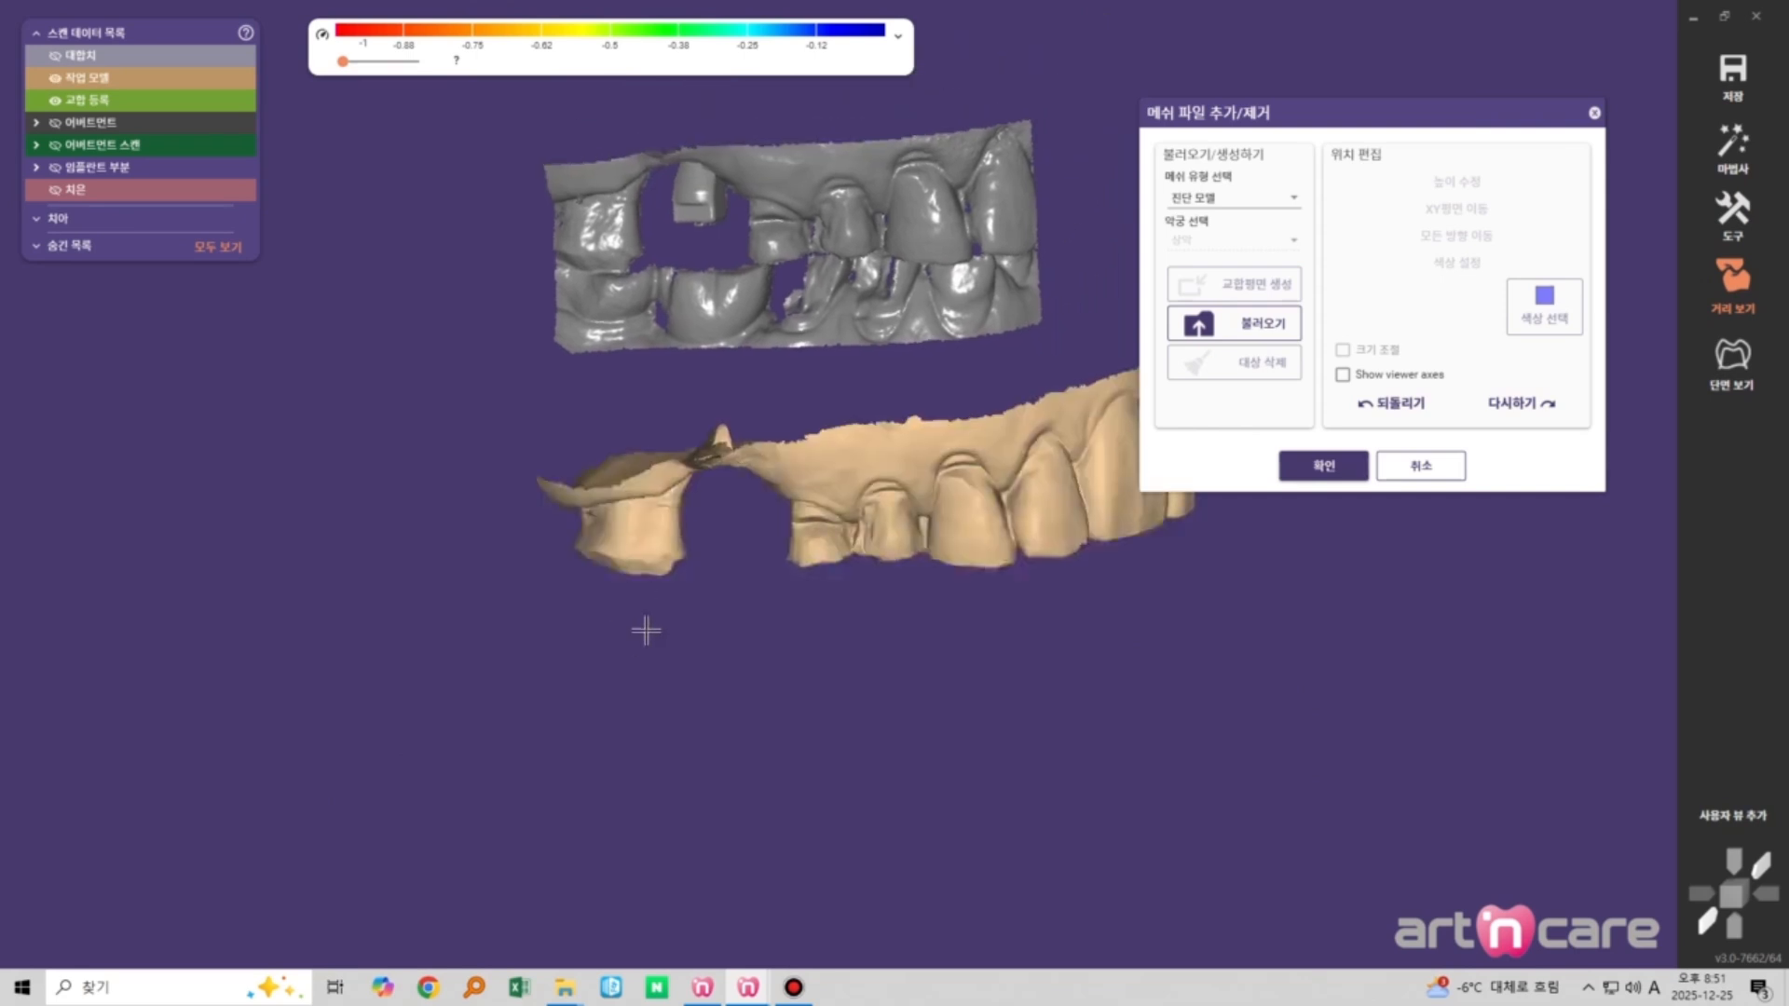
left_click(1267, 199)
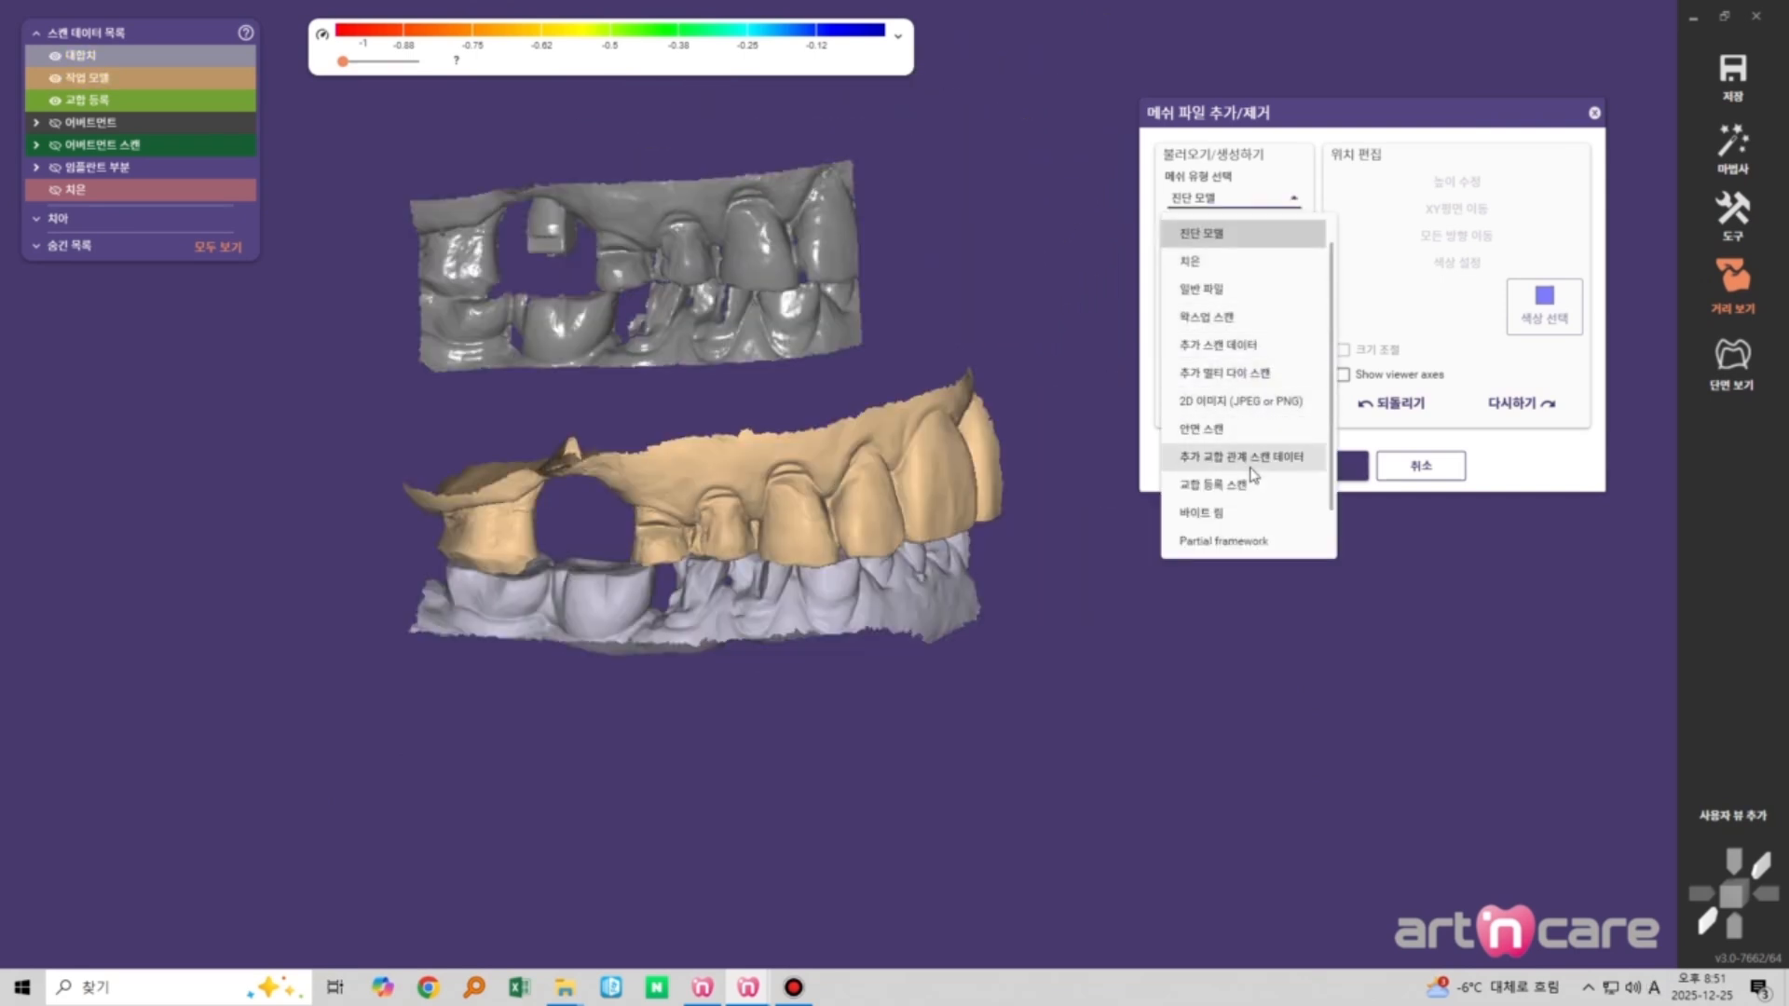
left_click(1212, 484)
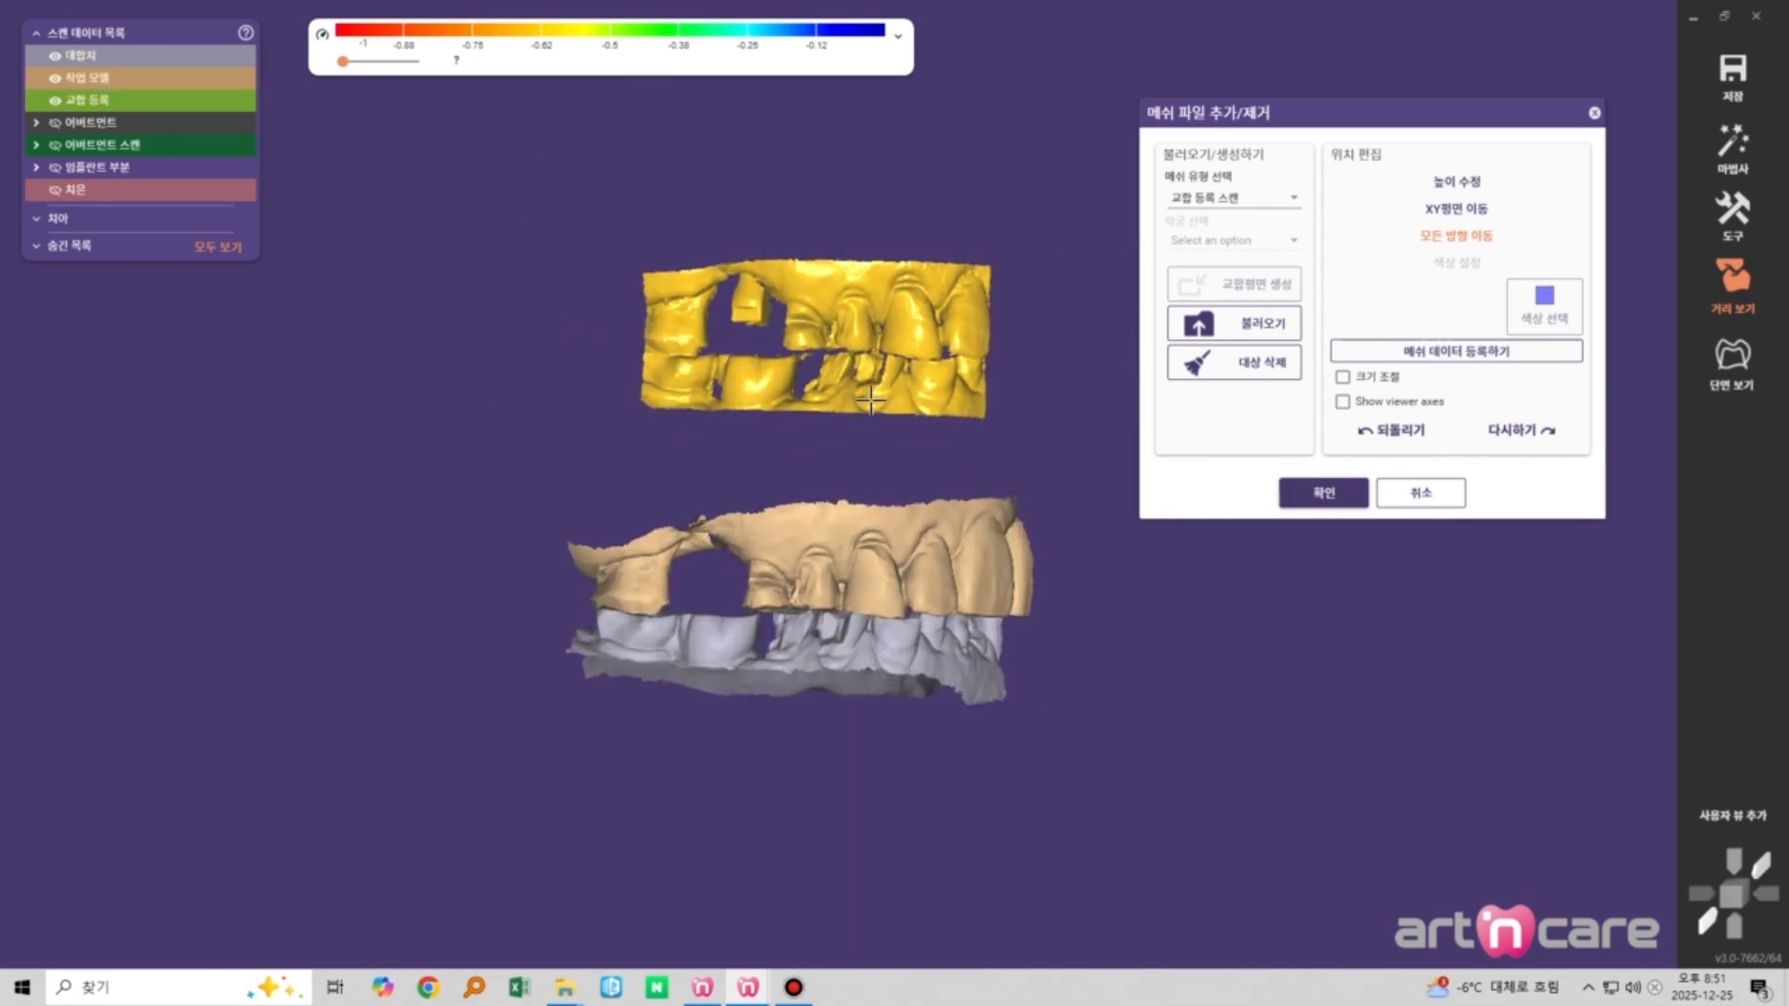
Expand the abutment scan group and show 스캔 어버트먼트(스캔) for tooth 16 together with the jaws and bite scan
scroll(787, 345, "up", 3)
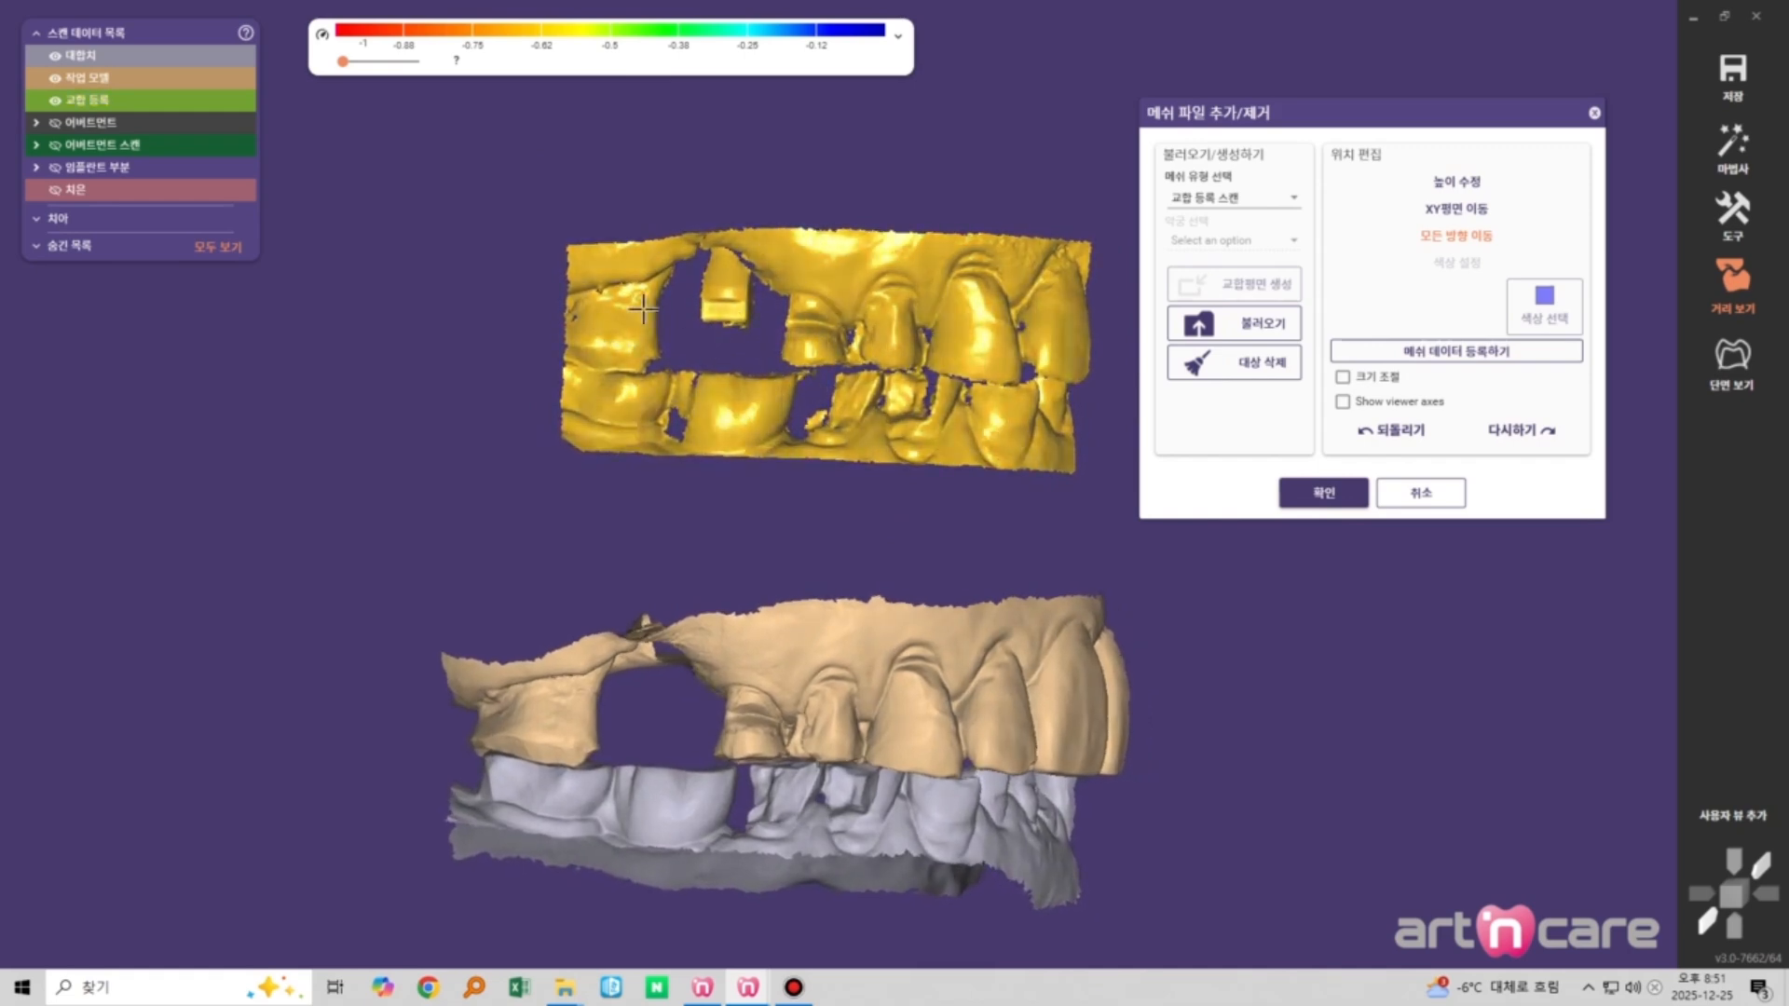
left_click_drag(689, 420, 743, 352)
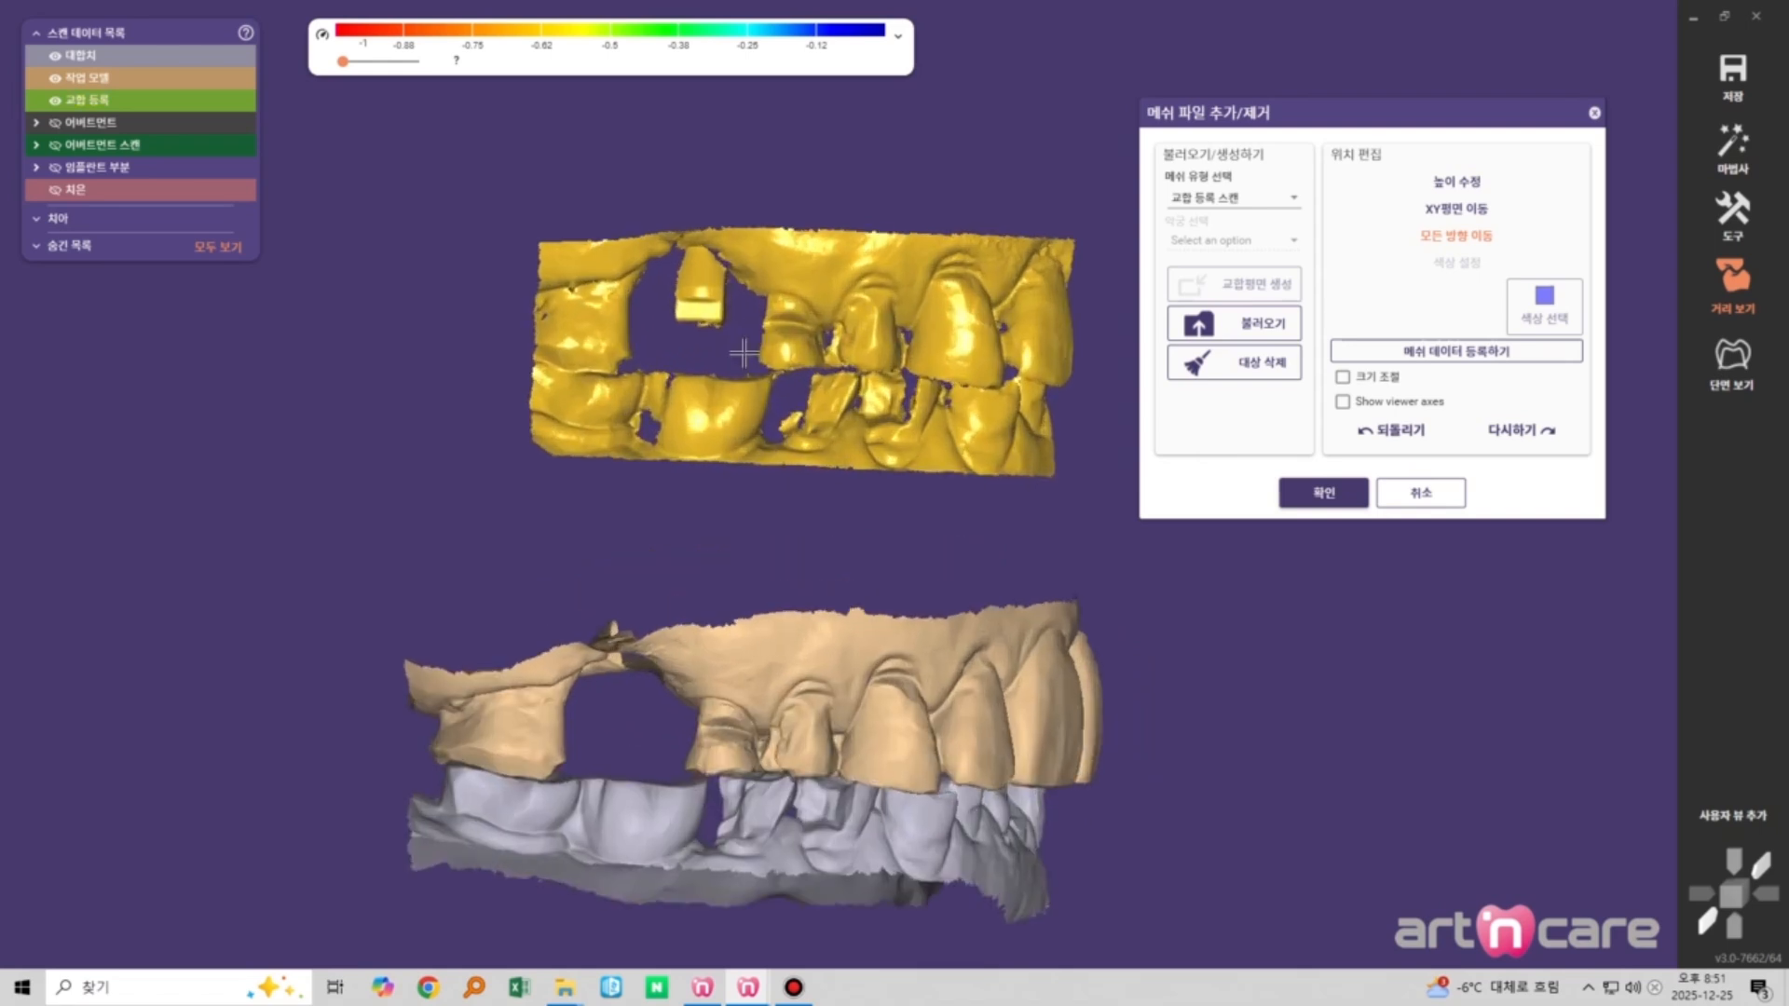
left_click(34, 146)
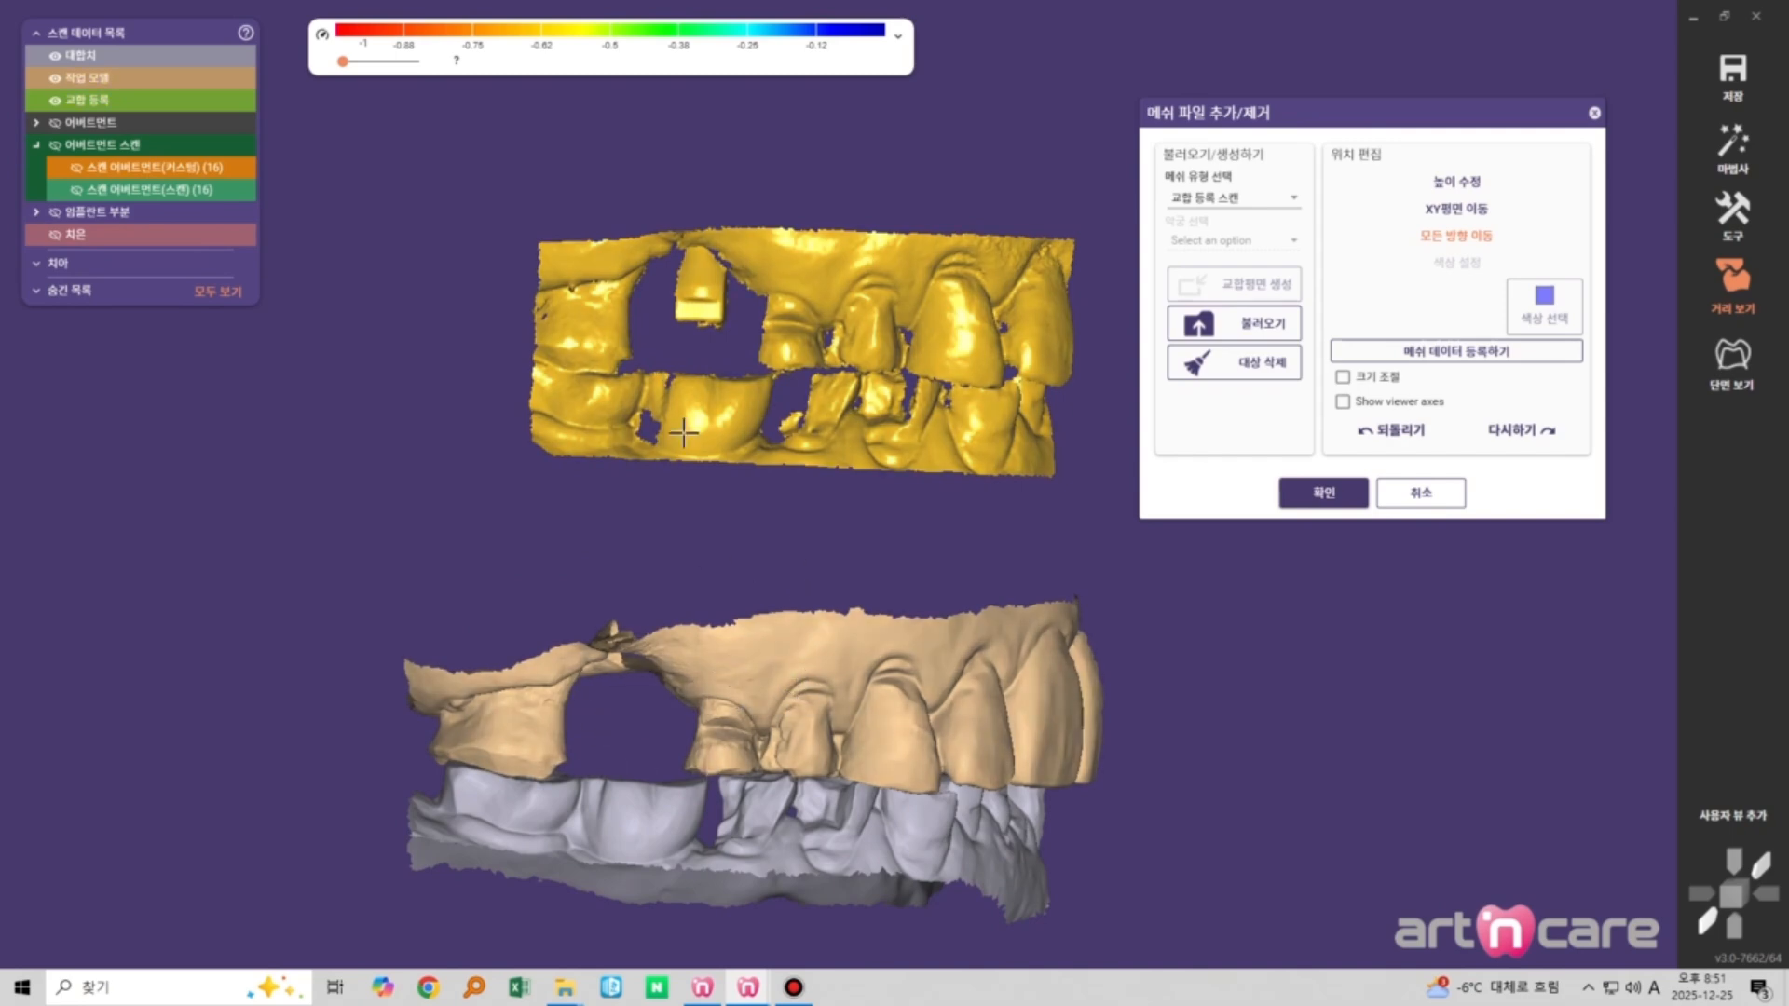
scroll(755, 491, "down", 3)
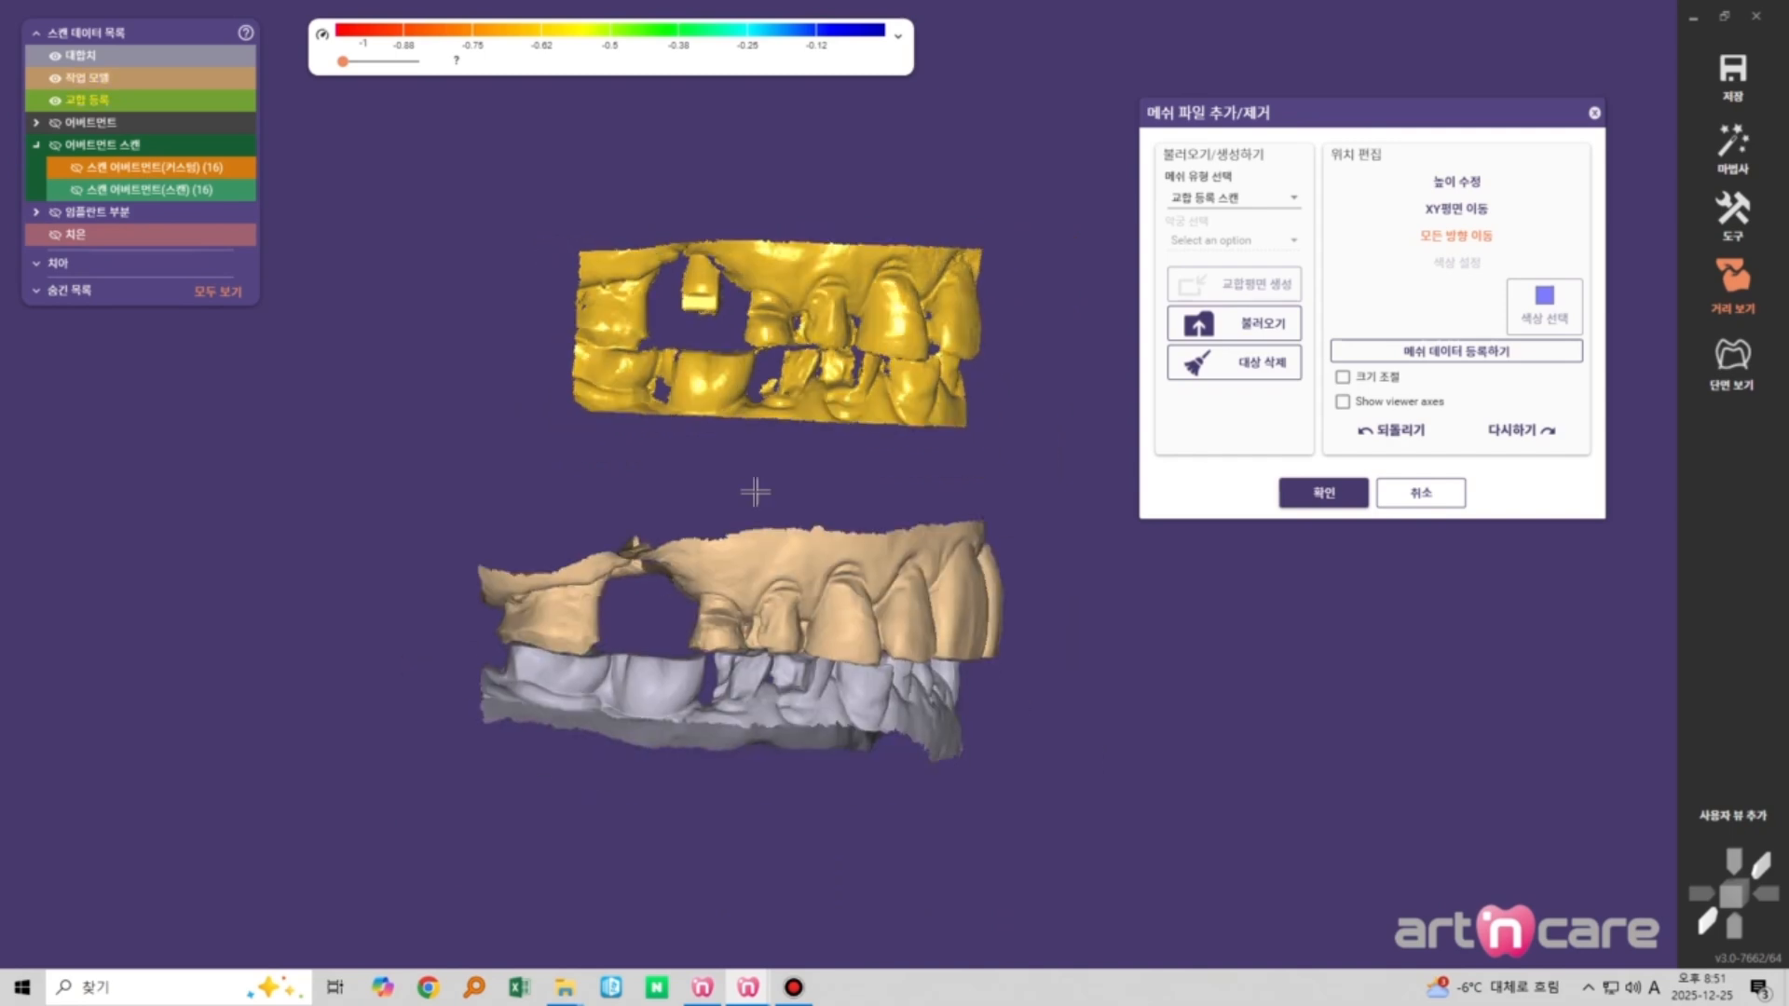
left_click(77, 189)
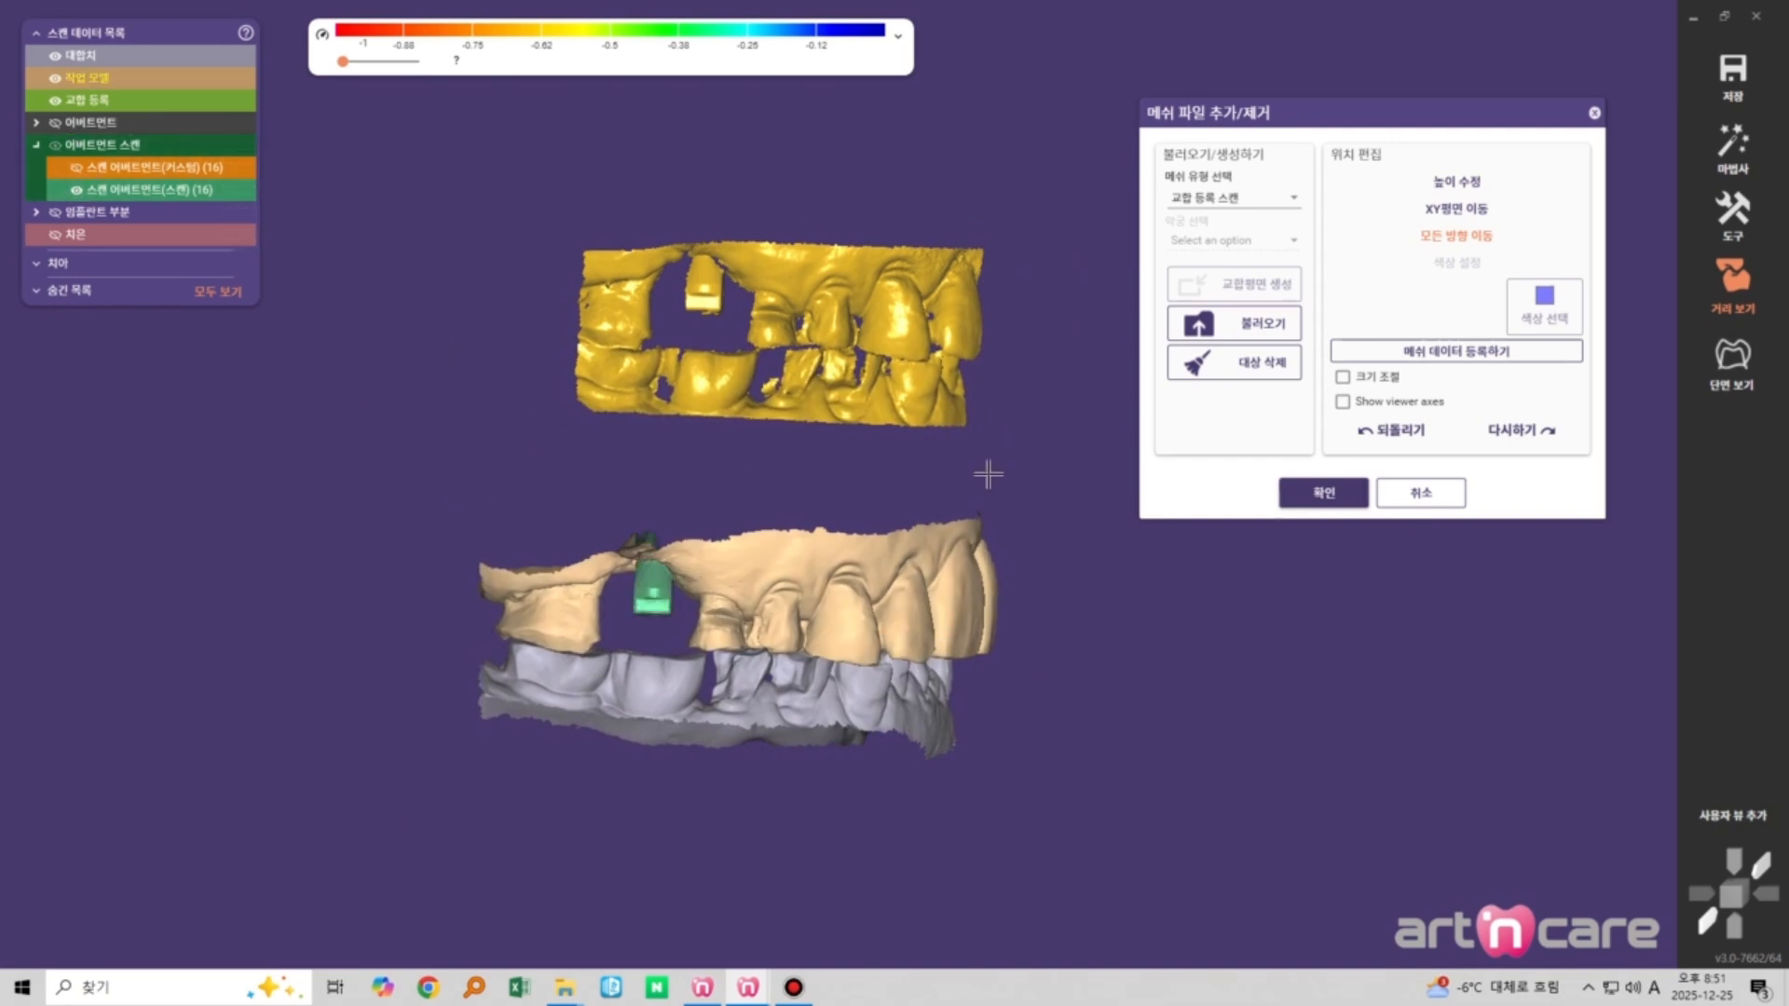
Start 메쉬 데이터 등록하기 and place two reference point pairs between bite scan and upper jaw, on the scan abutment and the canine
scroll(986, 472, "up", 2)
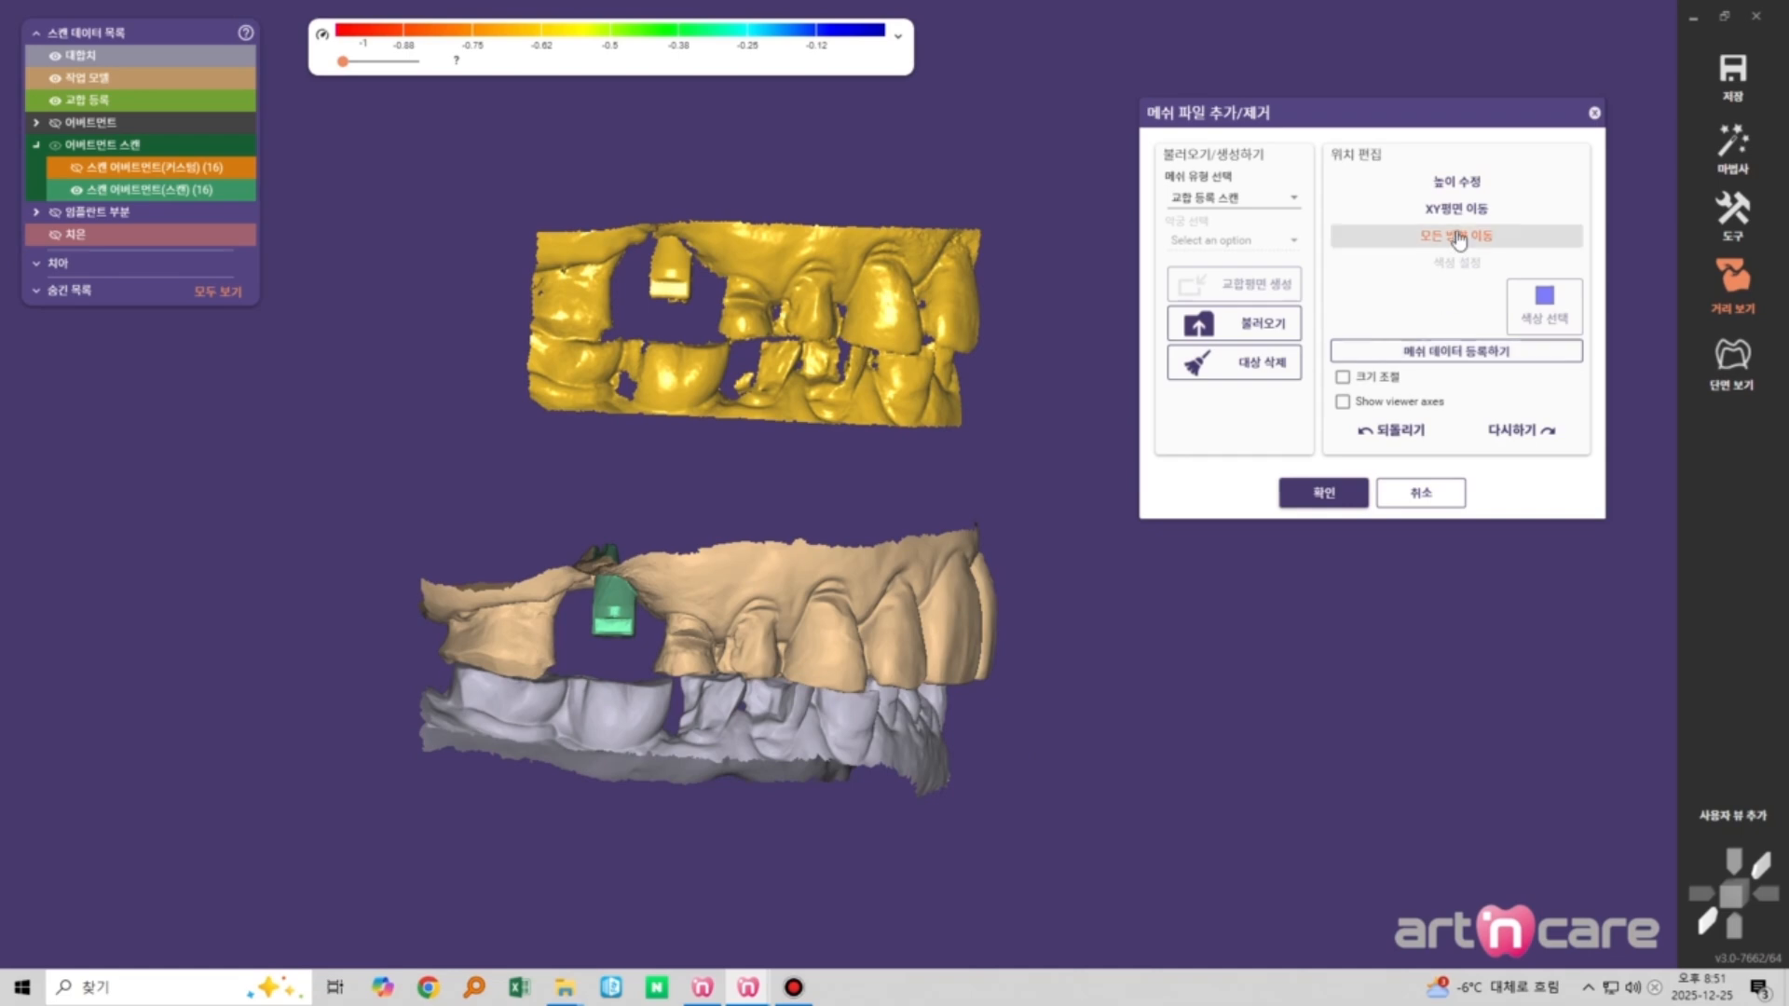
left_click(1469, 352)
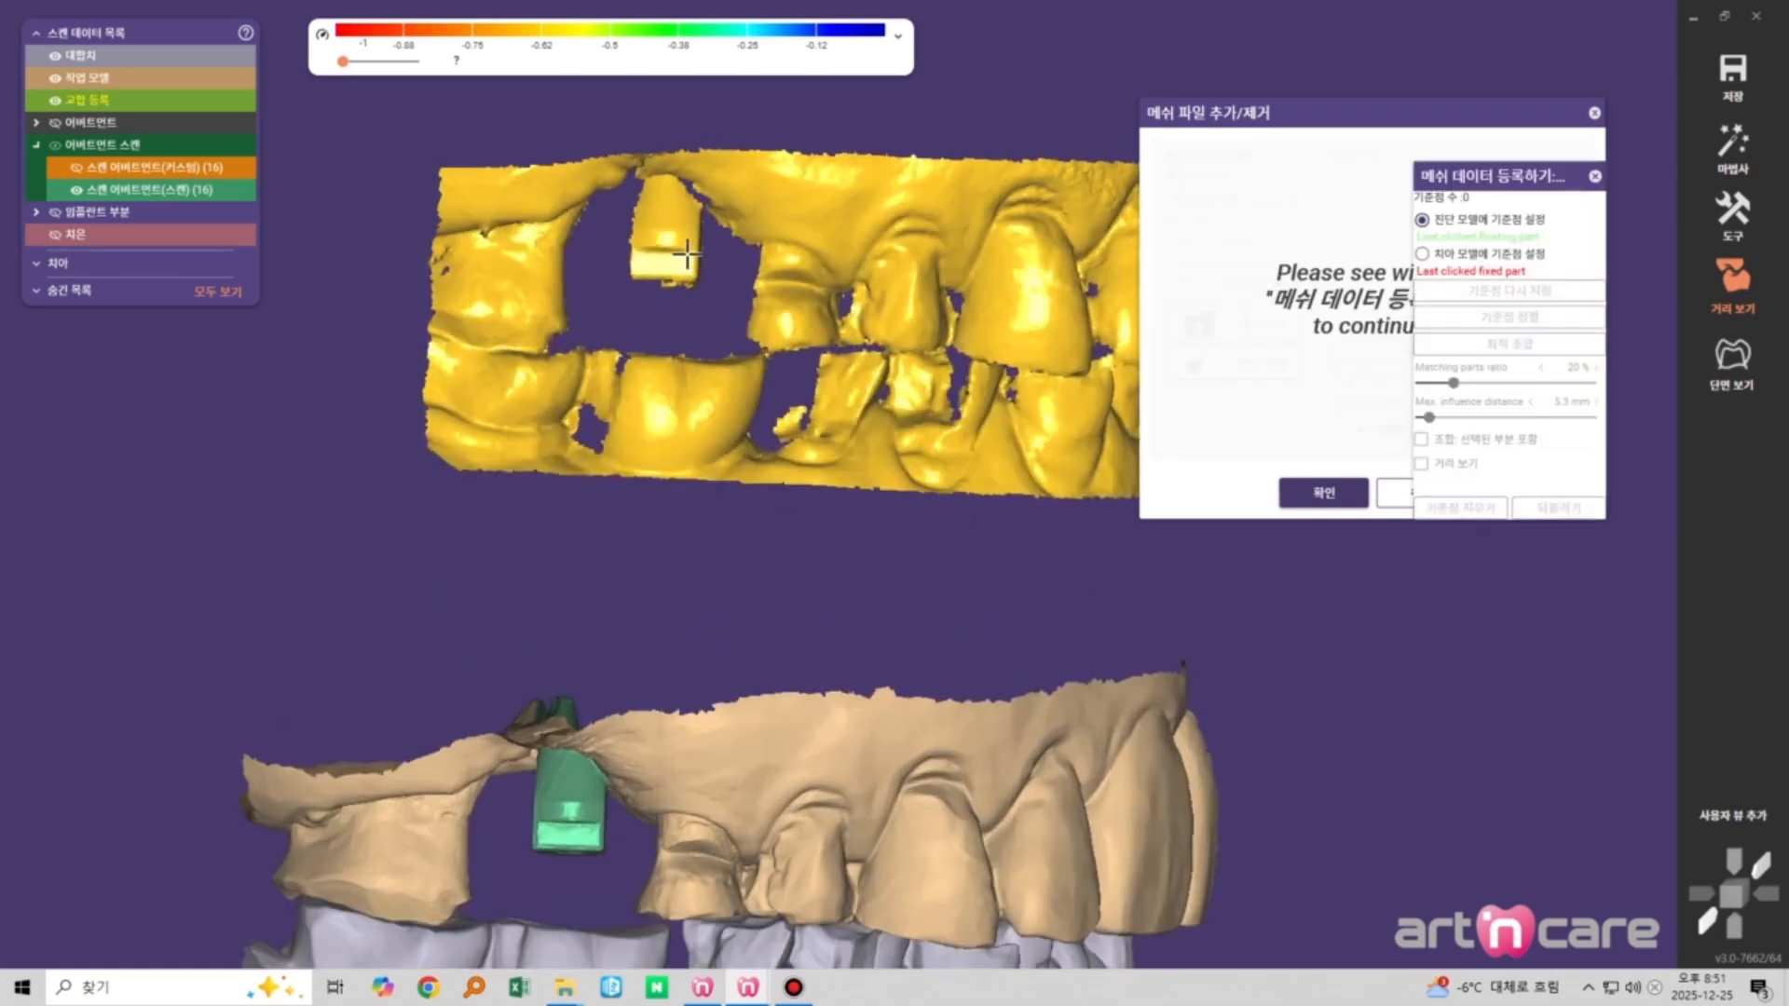
left_click(687, 253)
left_click(593, 825)
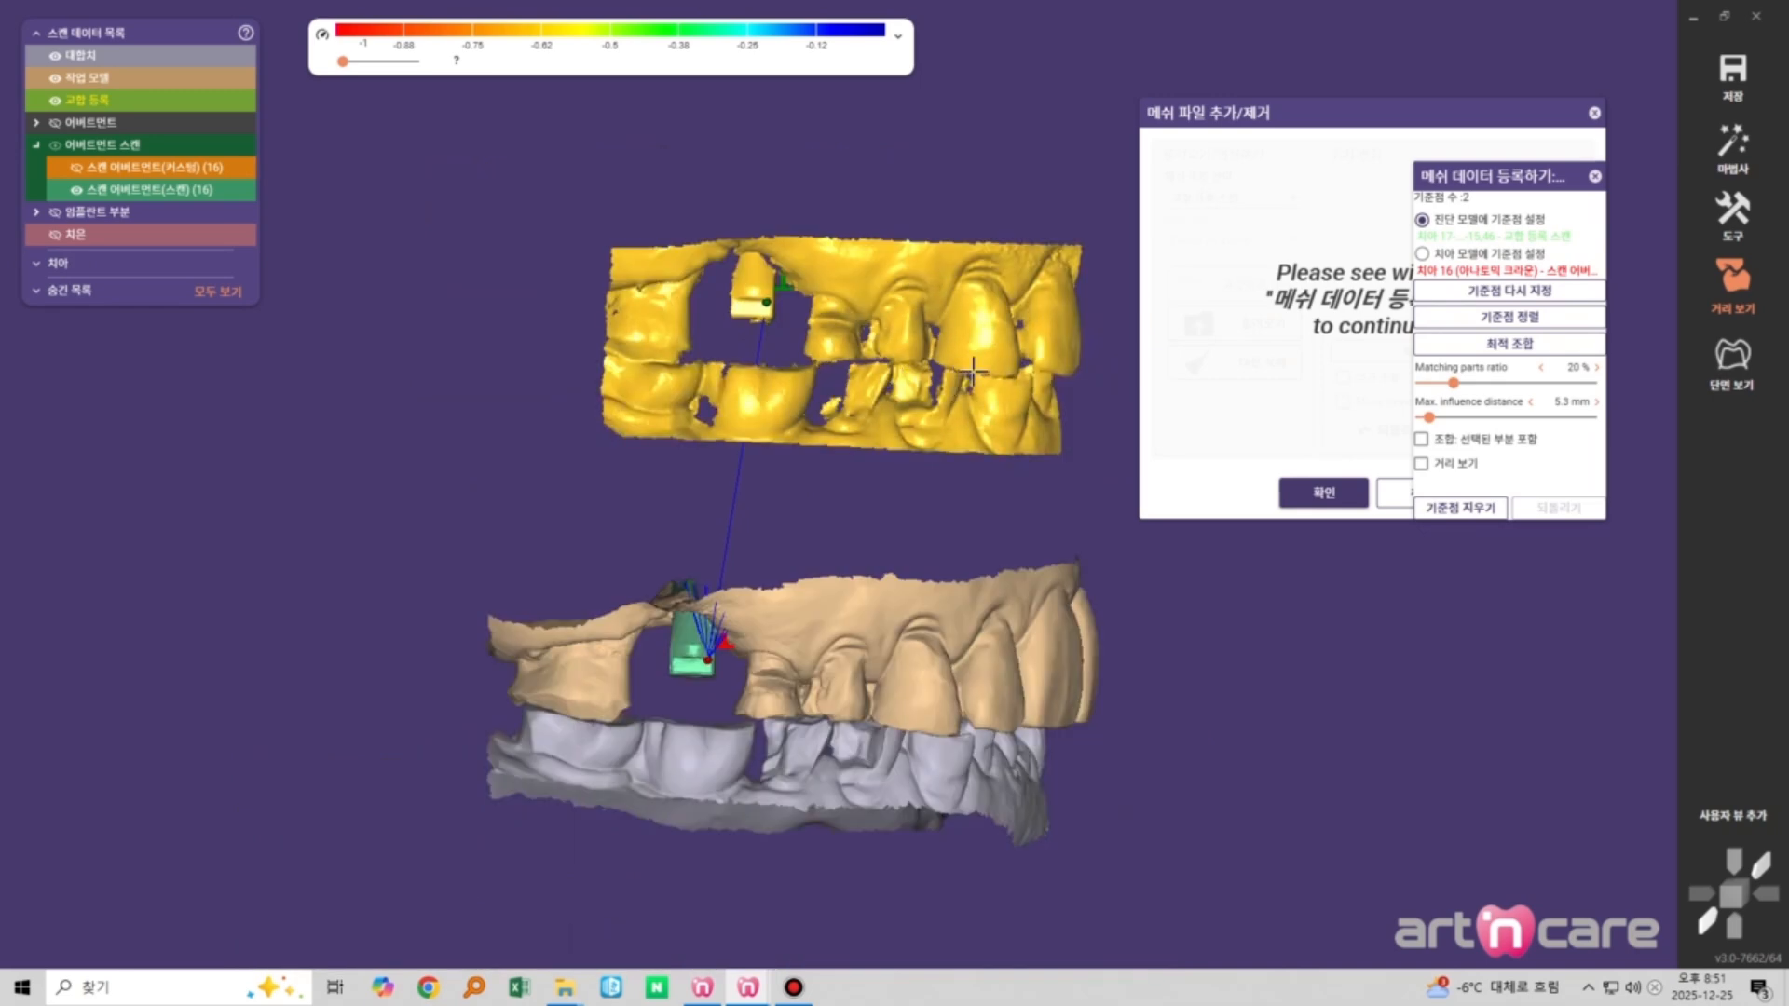
left_click(971, 337)
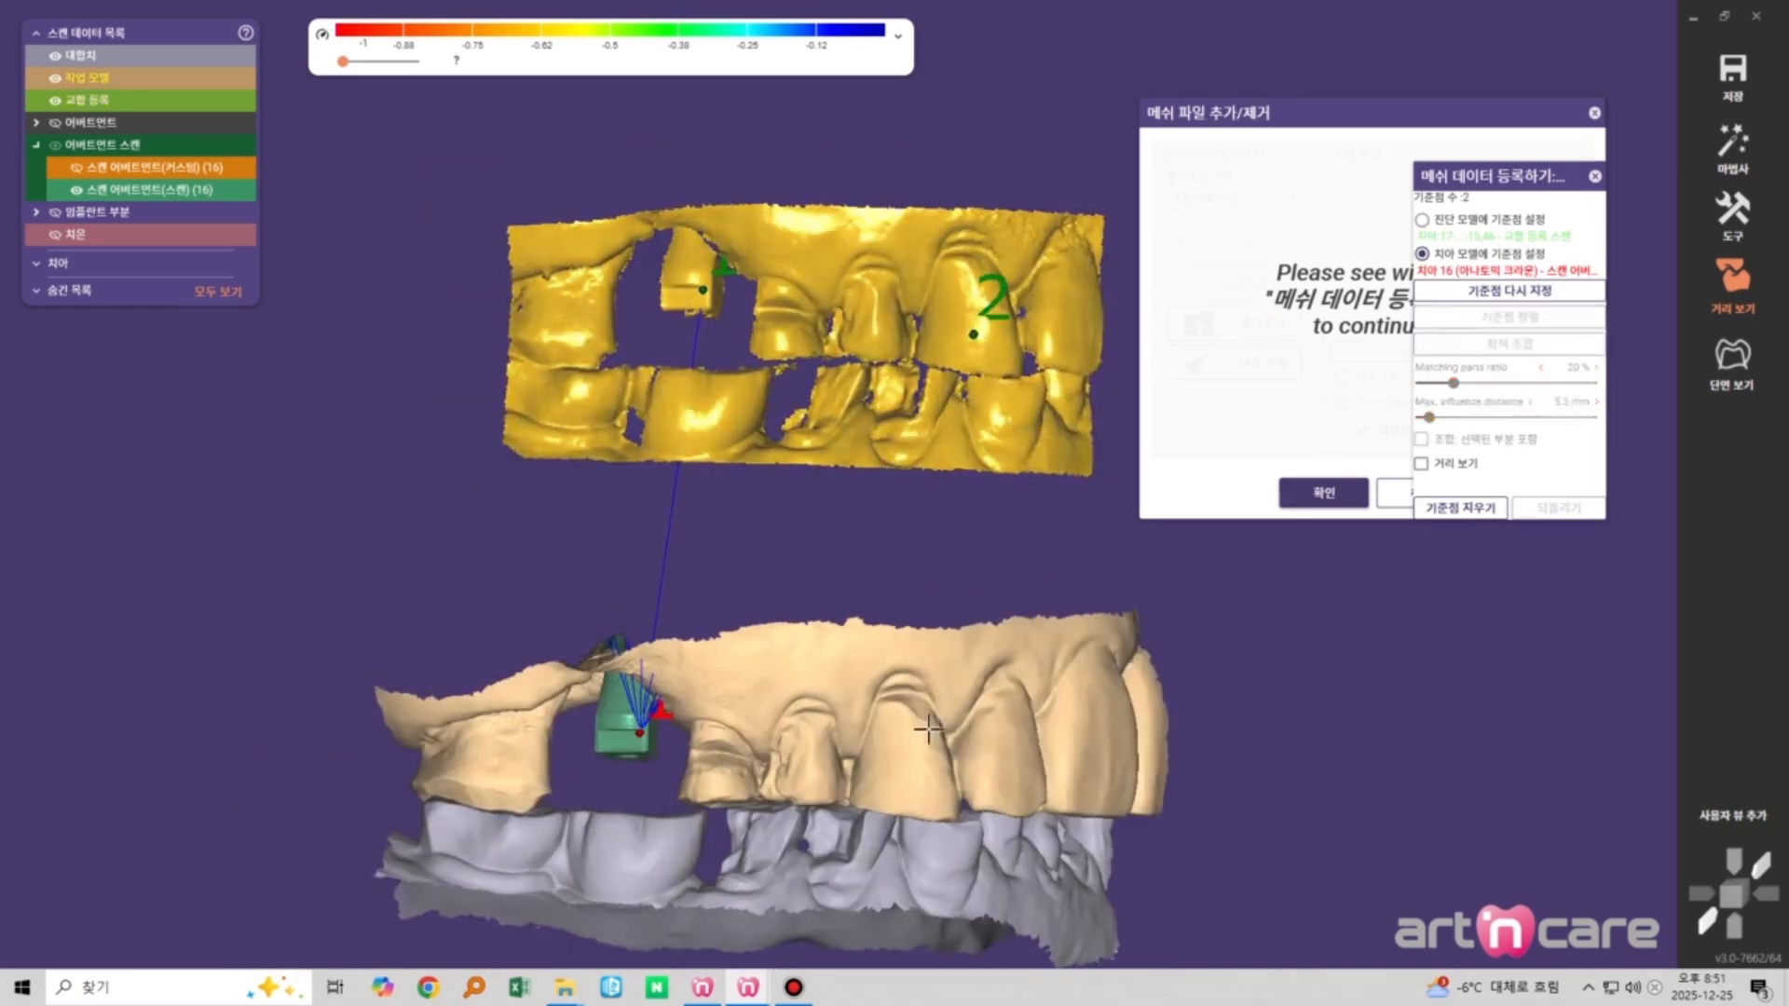
left_click(908, 775)
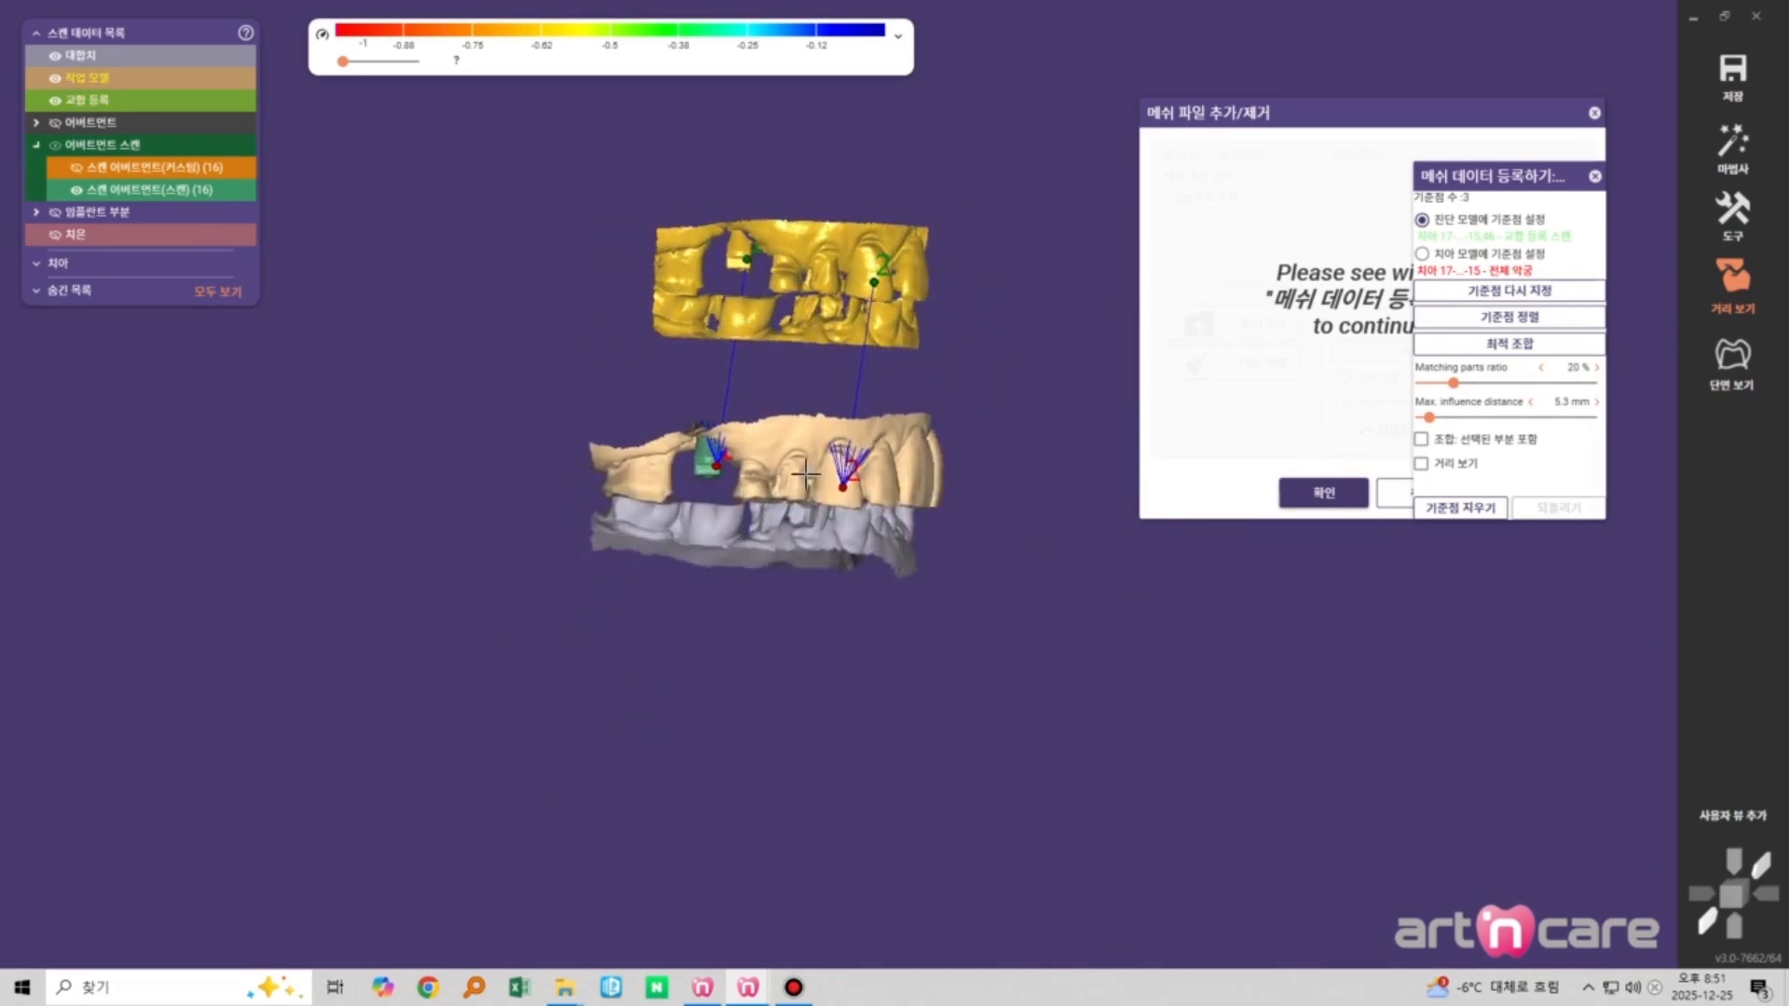
Enable 조합: 선택된 부분 포함, mark the scan abutment and canine on both scans, and invert the marked areas
scroll(823, 392, "up", 4)
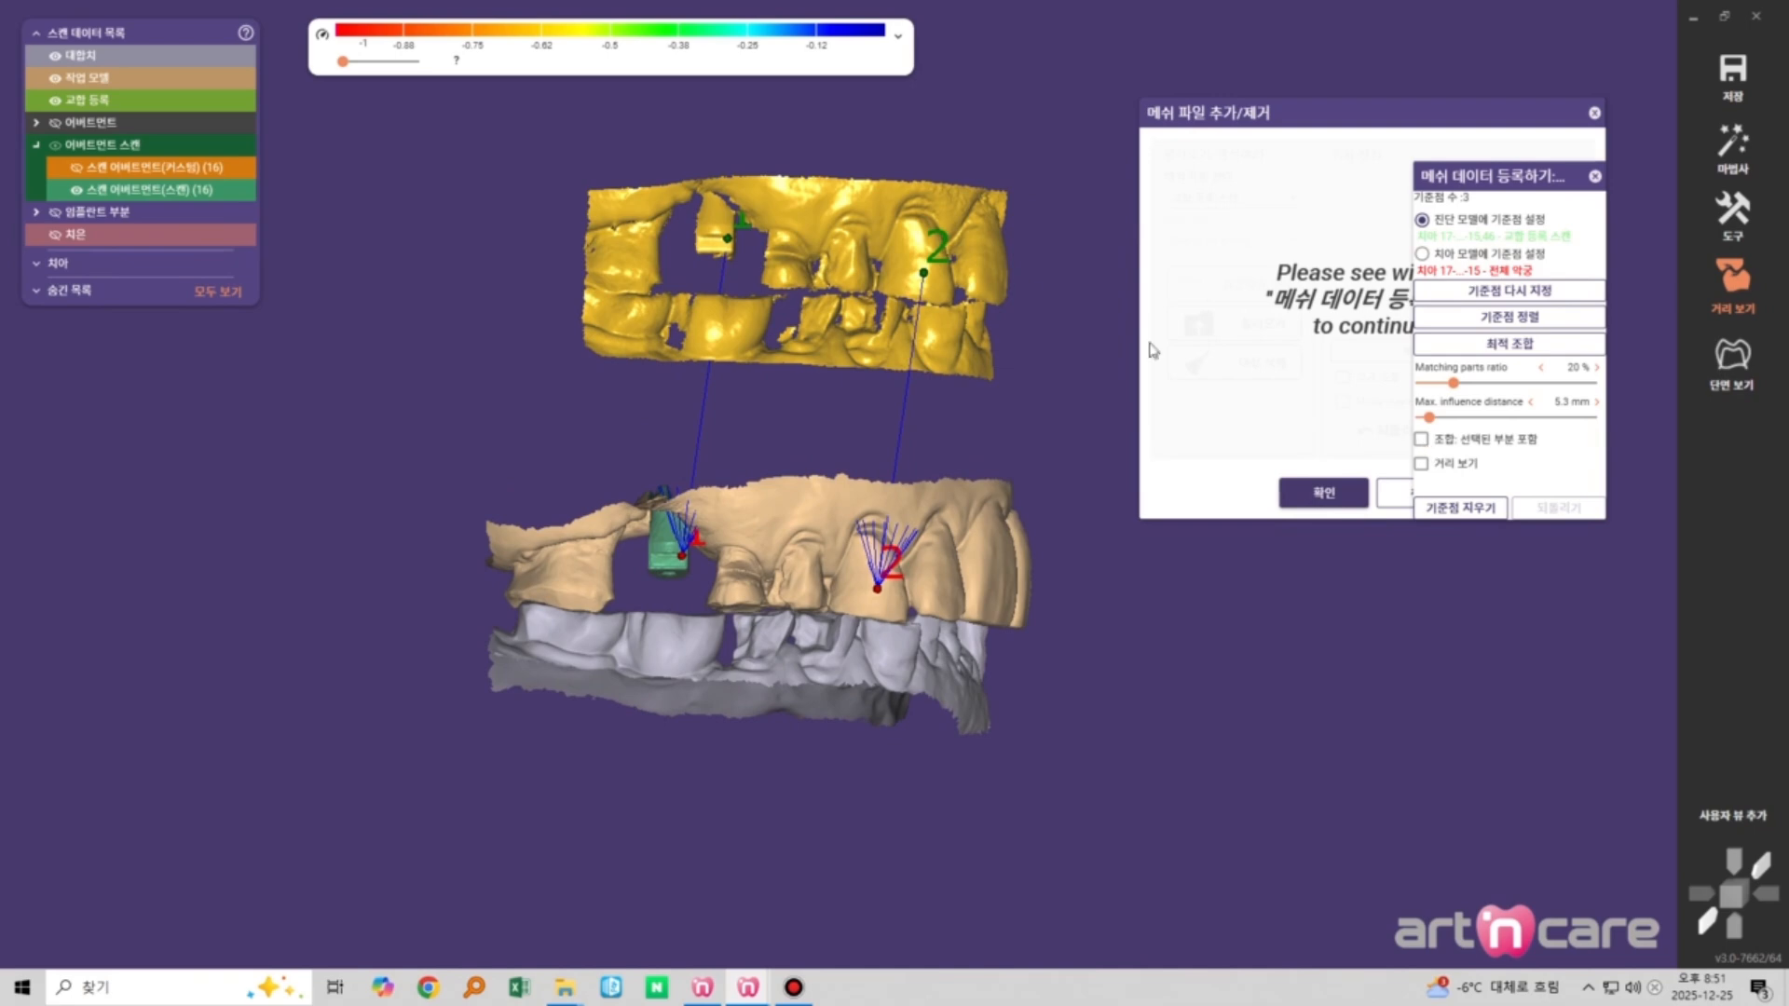
left_click(1421, 439)
scroll(709, 247, "up", 2)
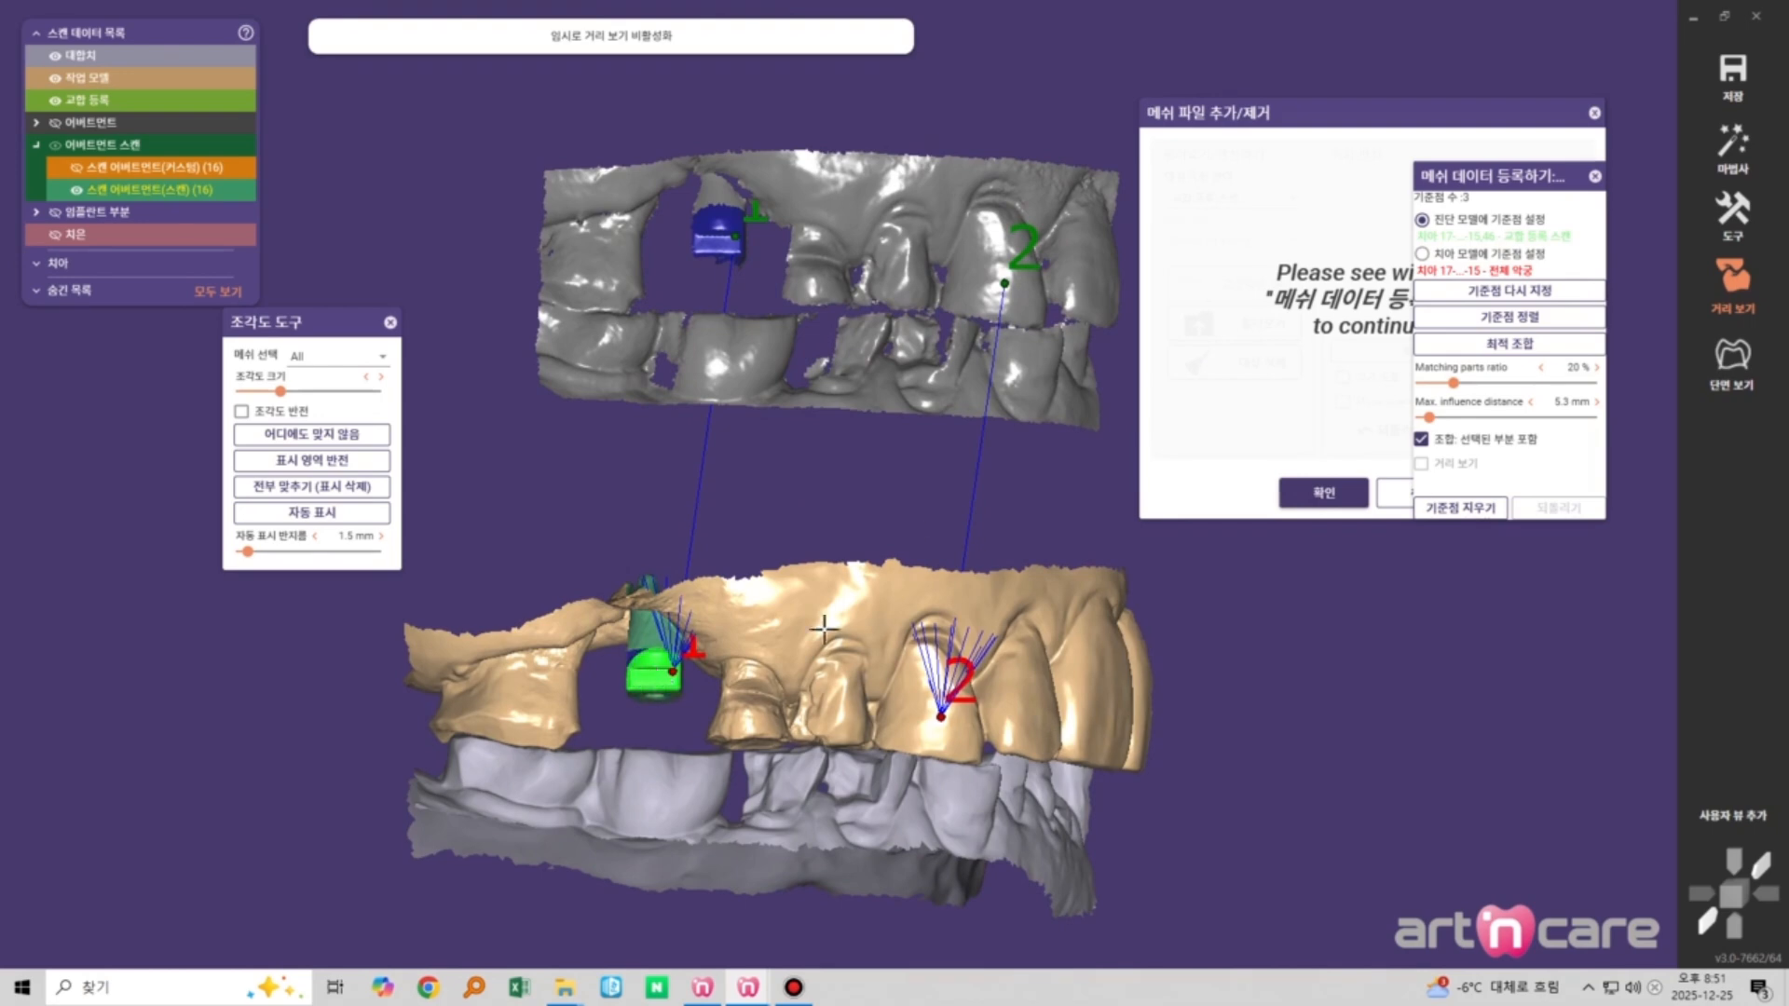
scroll(824, 629, "down", 2)
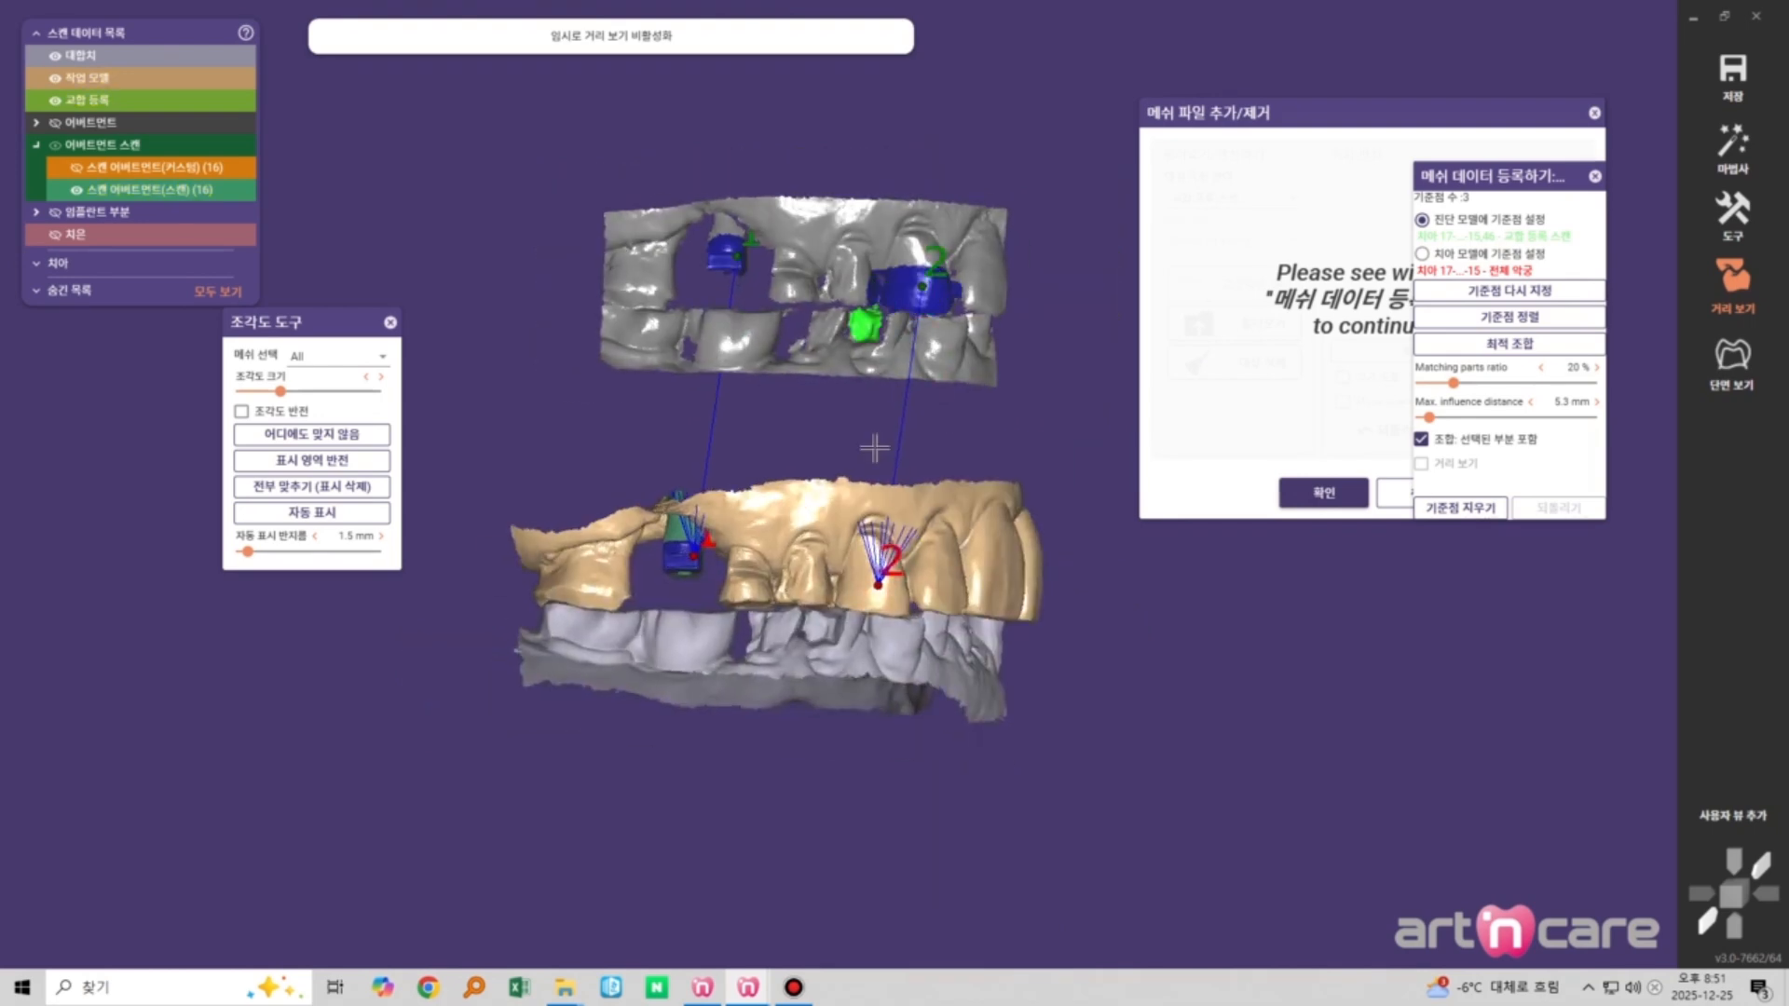
left_click(305, 465)
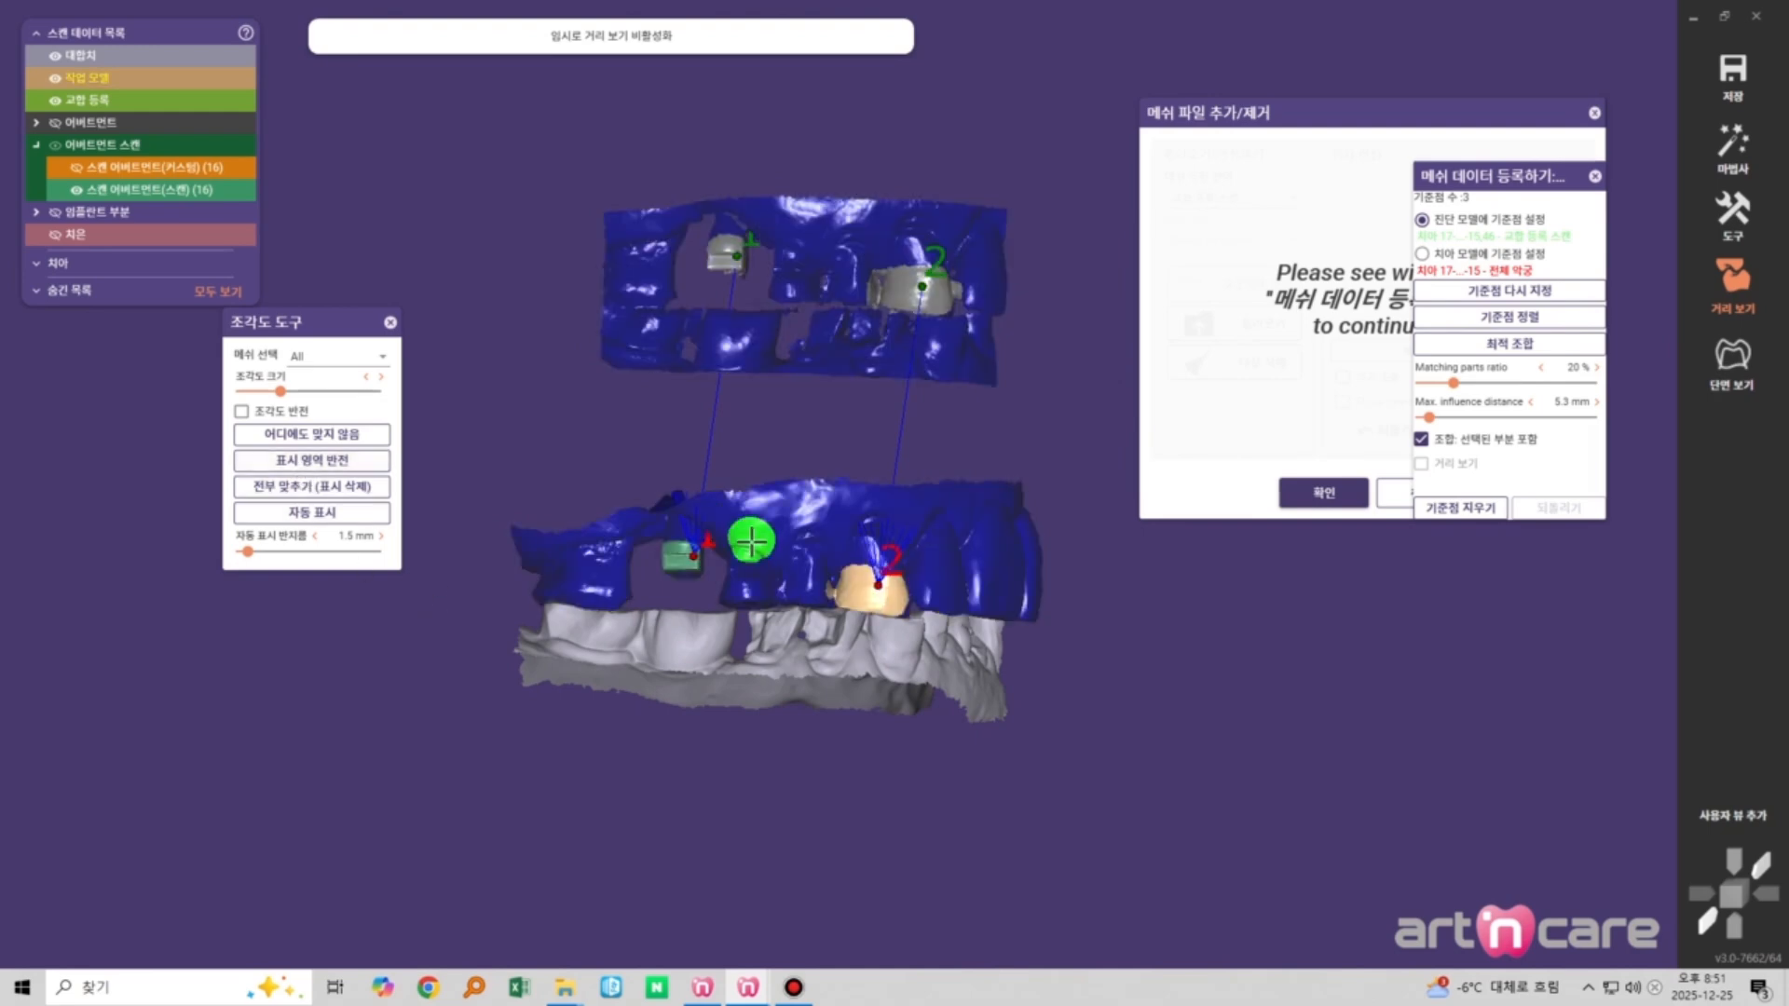
Align the bite scan to the upper jaw with 기준점 정렬 and 최적 조합, and replace the area marking with 거리 보기
left_click(1505, 320)
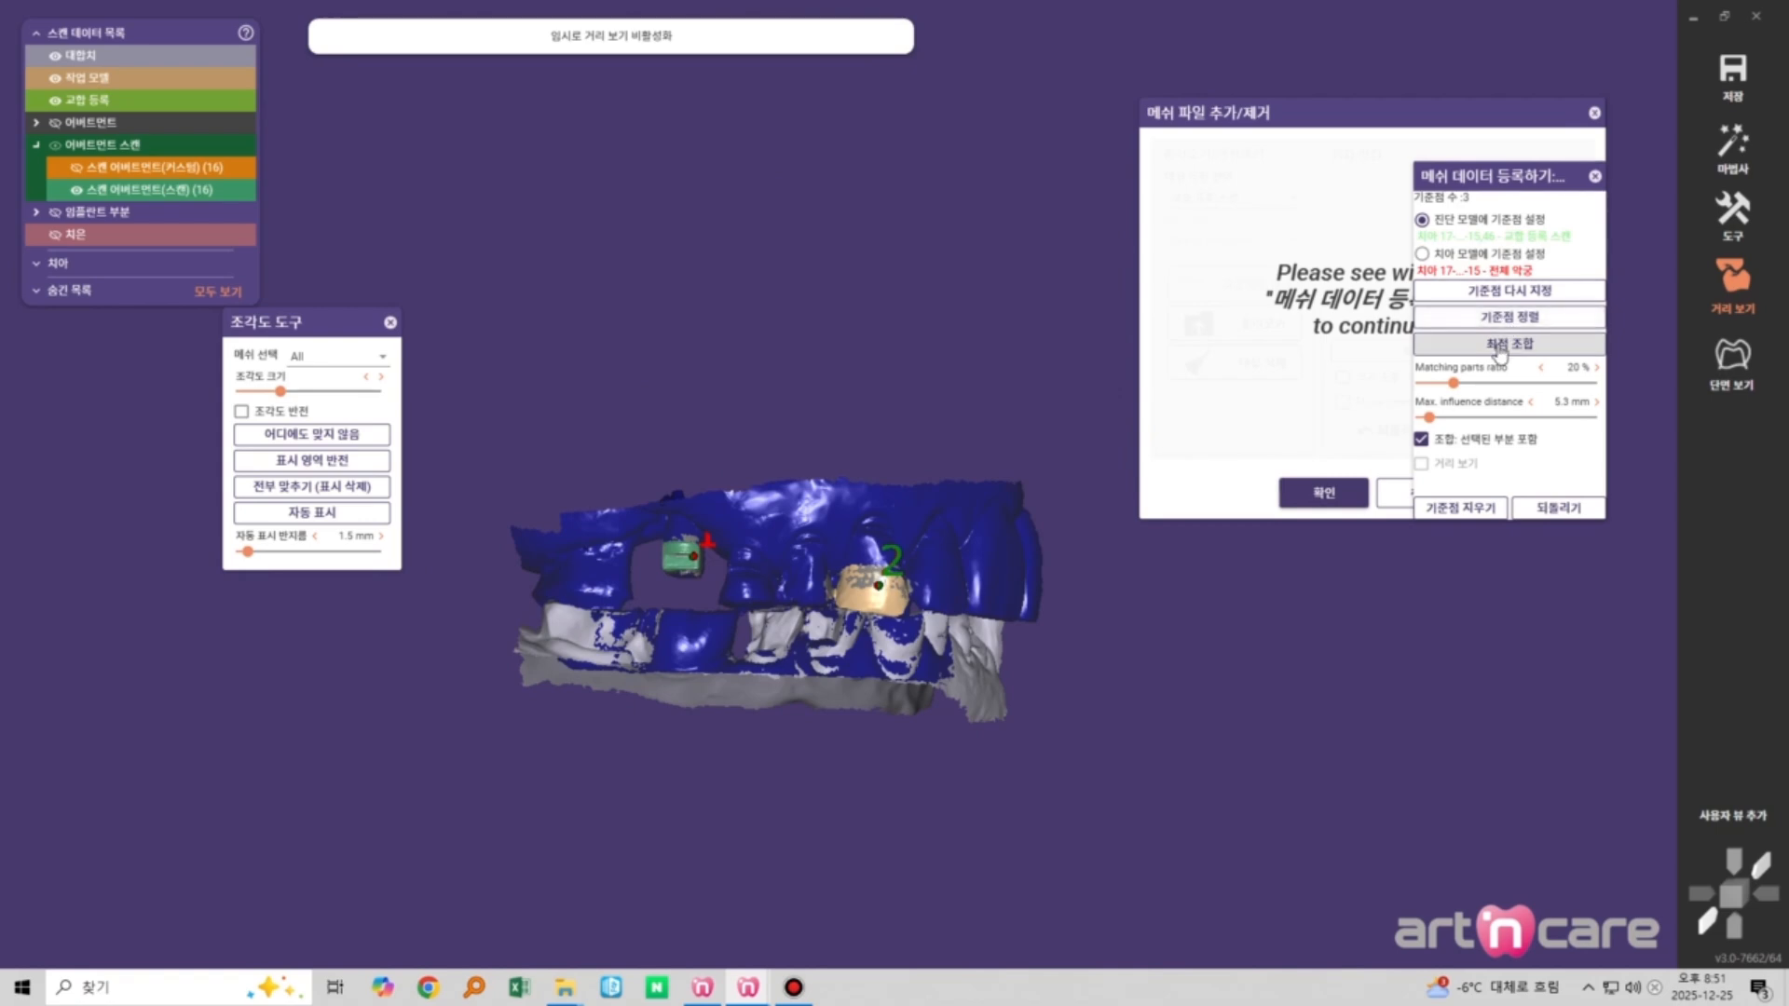
left_click(1421, 439)
left_click(1421, 463)
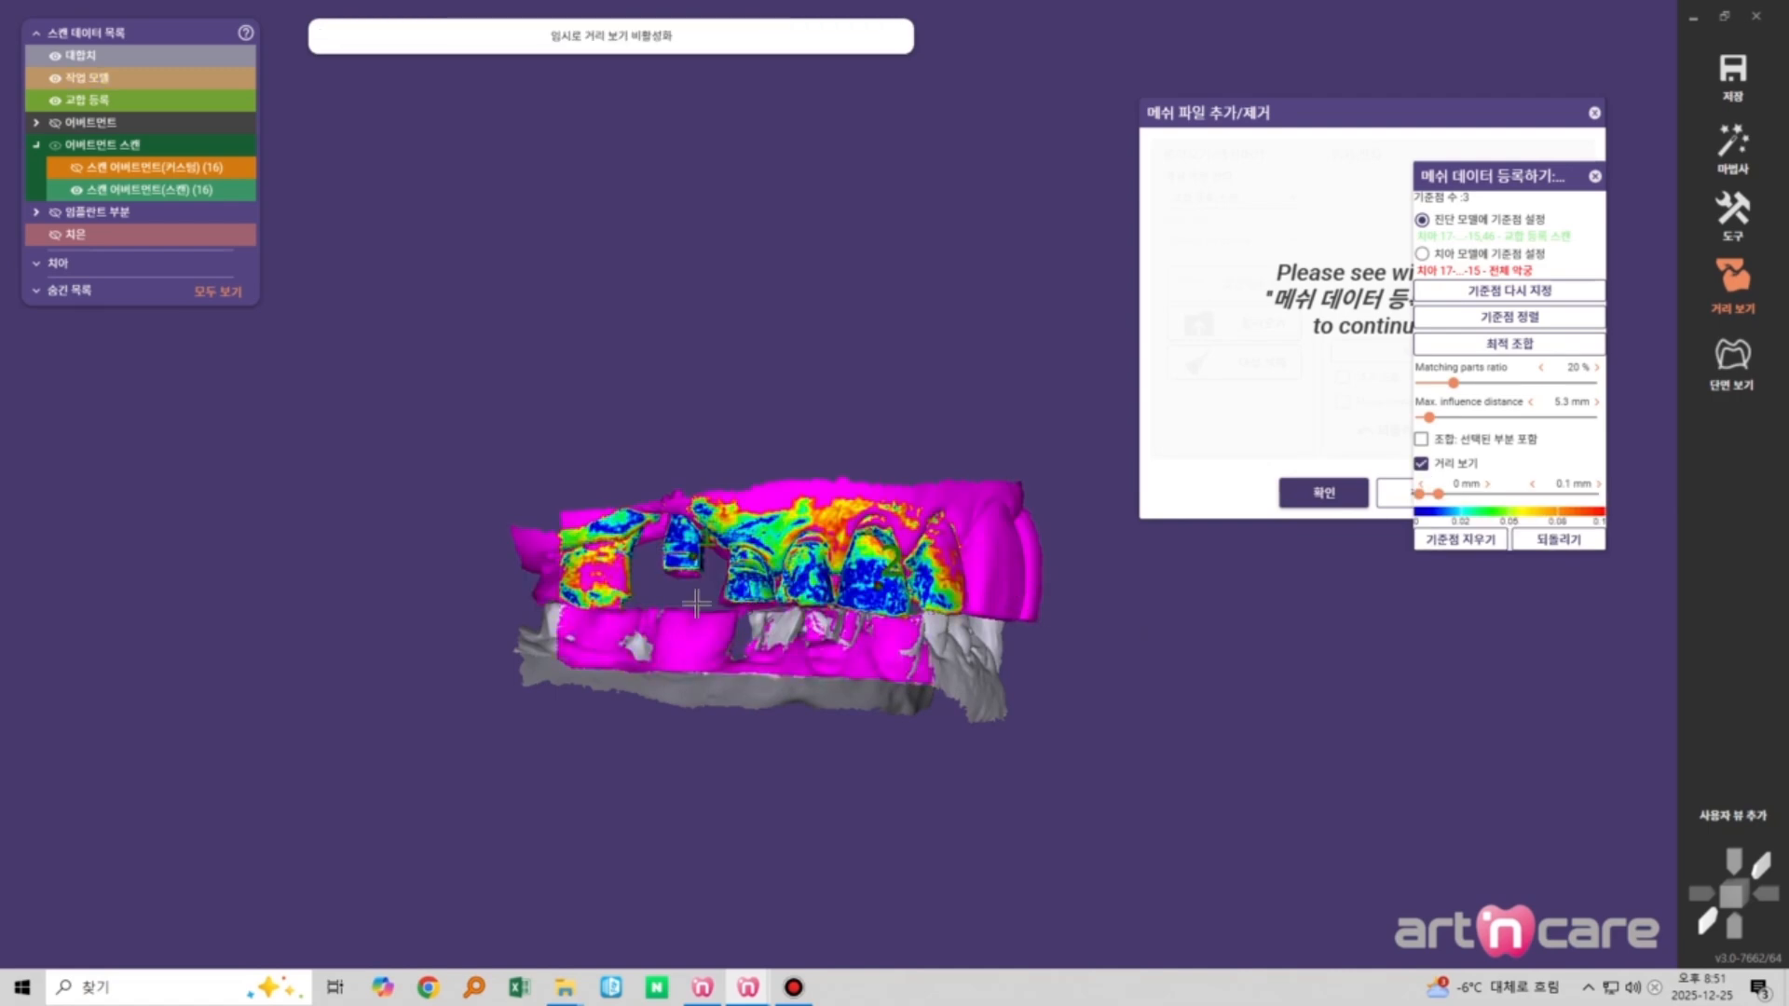
Examine the distance color map around the scan abutment and upper teeth to judge the bite scan's fit
scroll(707, 580, "up", 3)
scroll(682, 538, "up", 2)
scroll(706, 584, "down", 2)
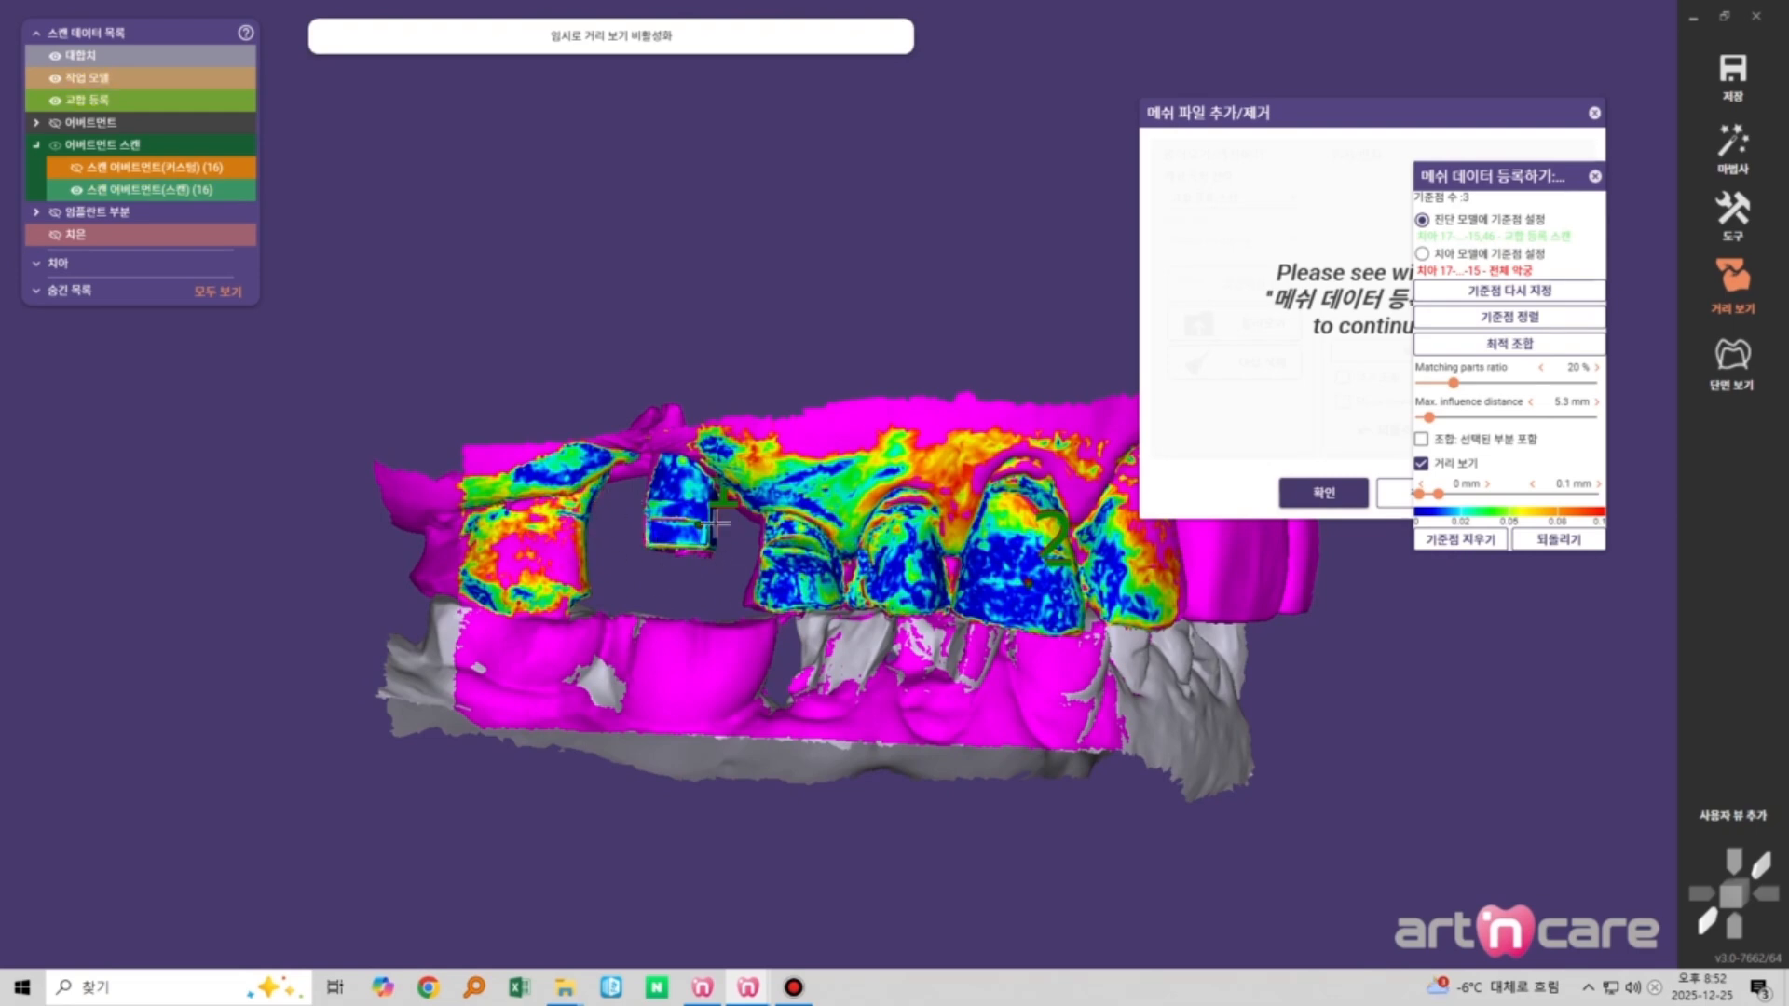
scroll(791, 798, "down", 3)
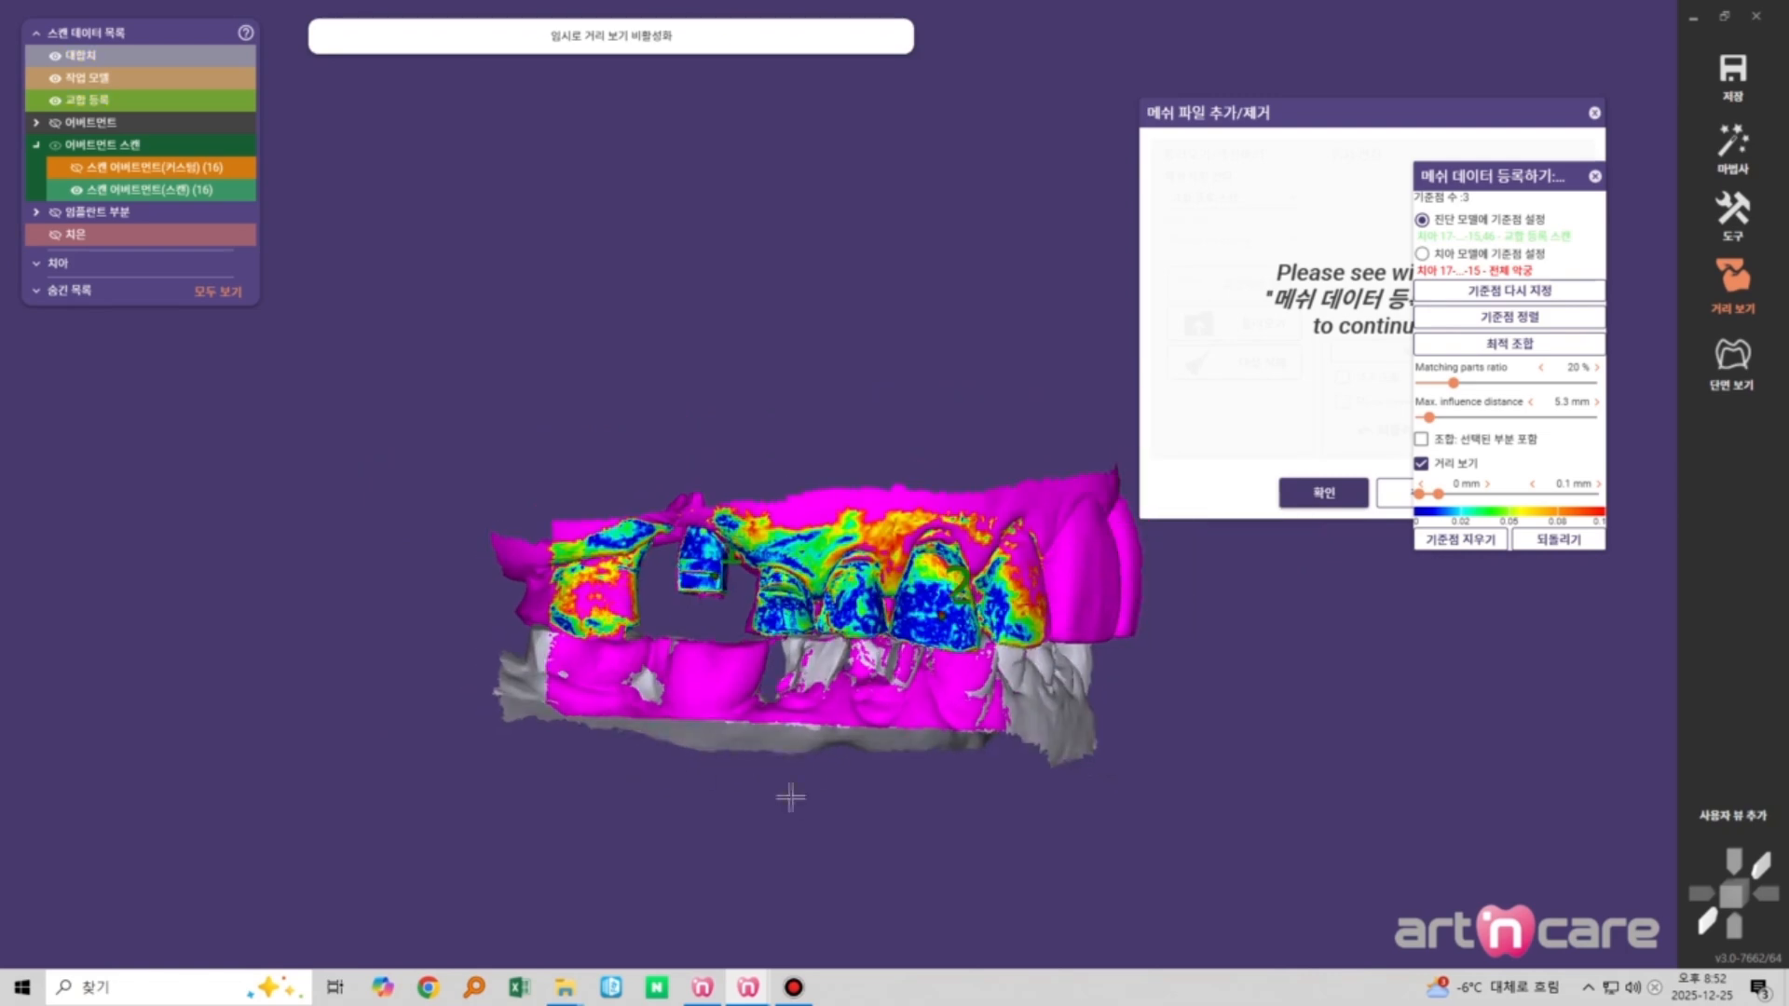
scroll(539, 591, "up", 5)
scroll(559, 531, "down", 2)
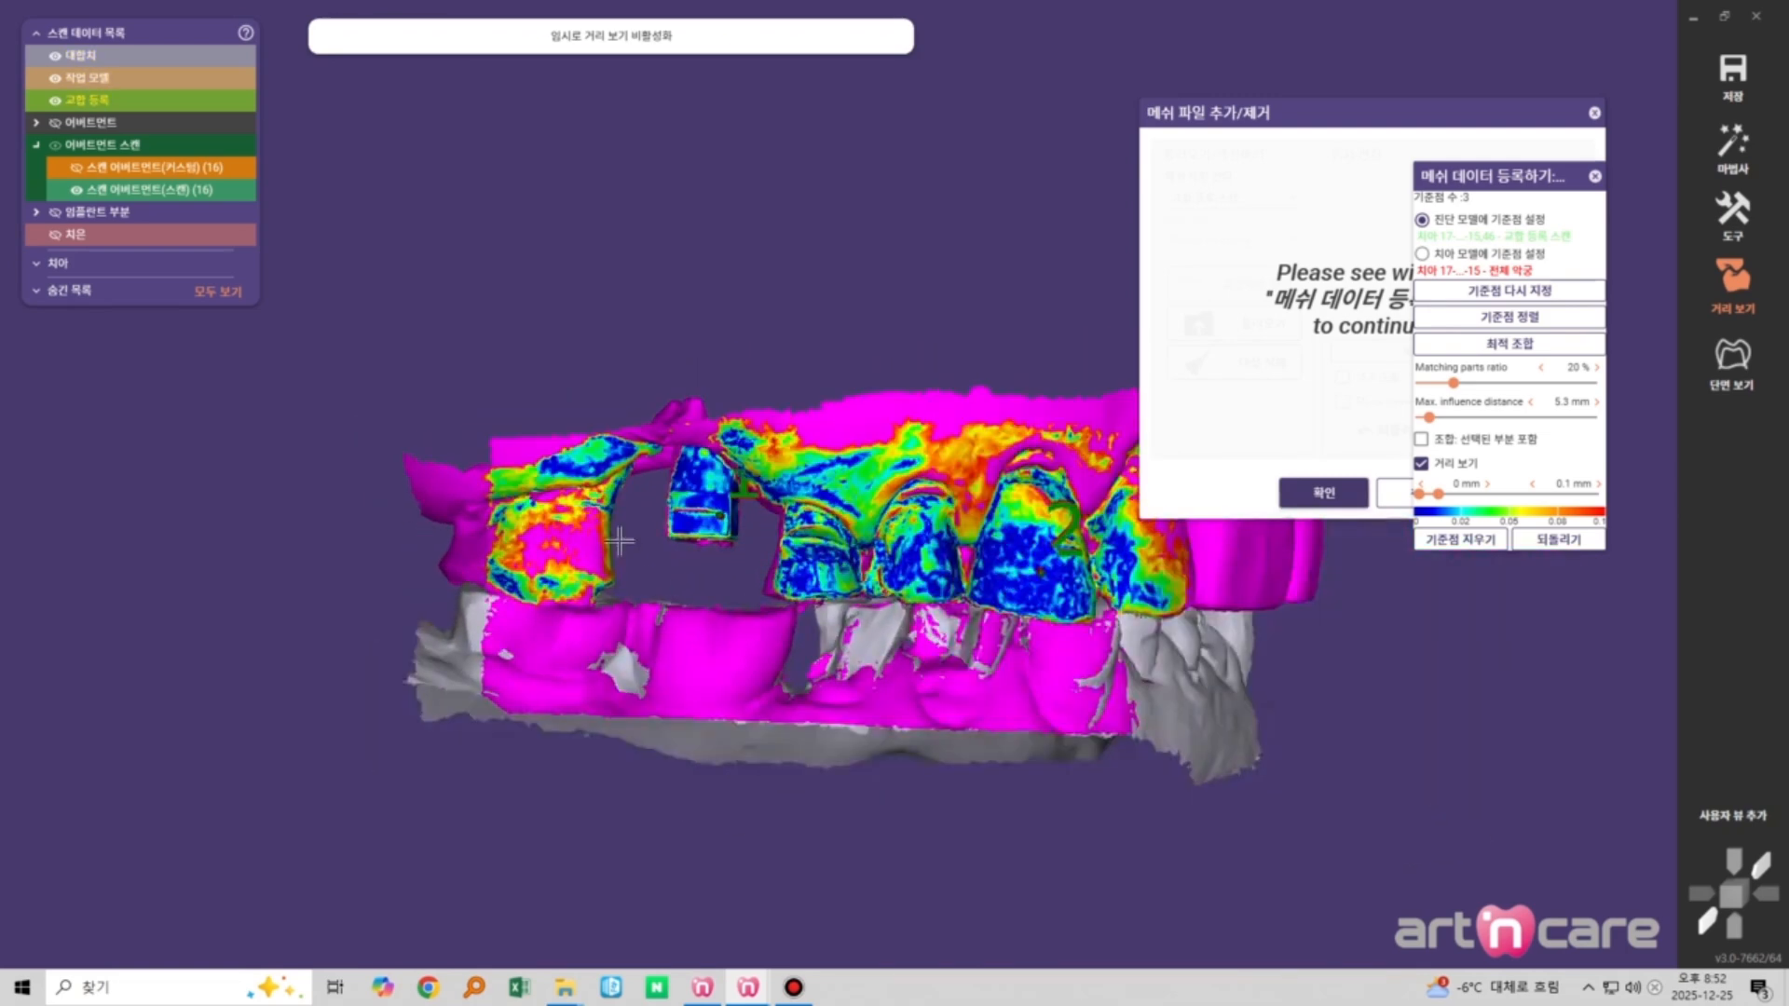
Revert the bite scan alignment and mark the molar, scan abutment, premolar and canine on the bite scan
scroll(613, 536, "down", 3)
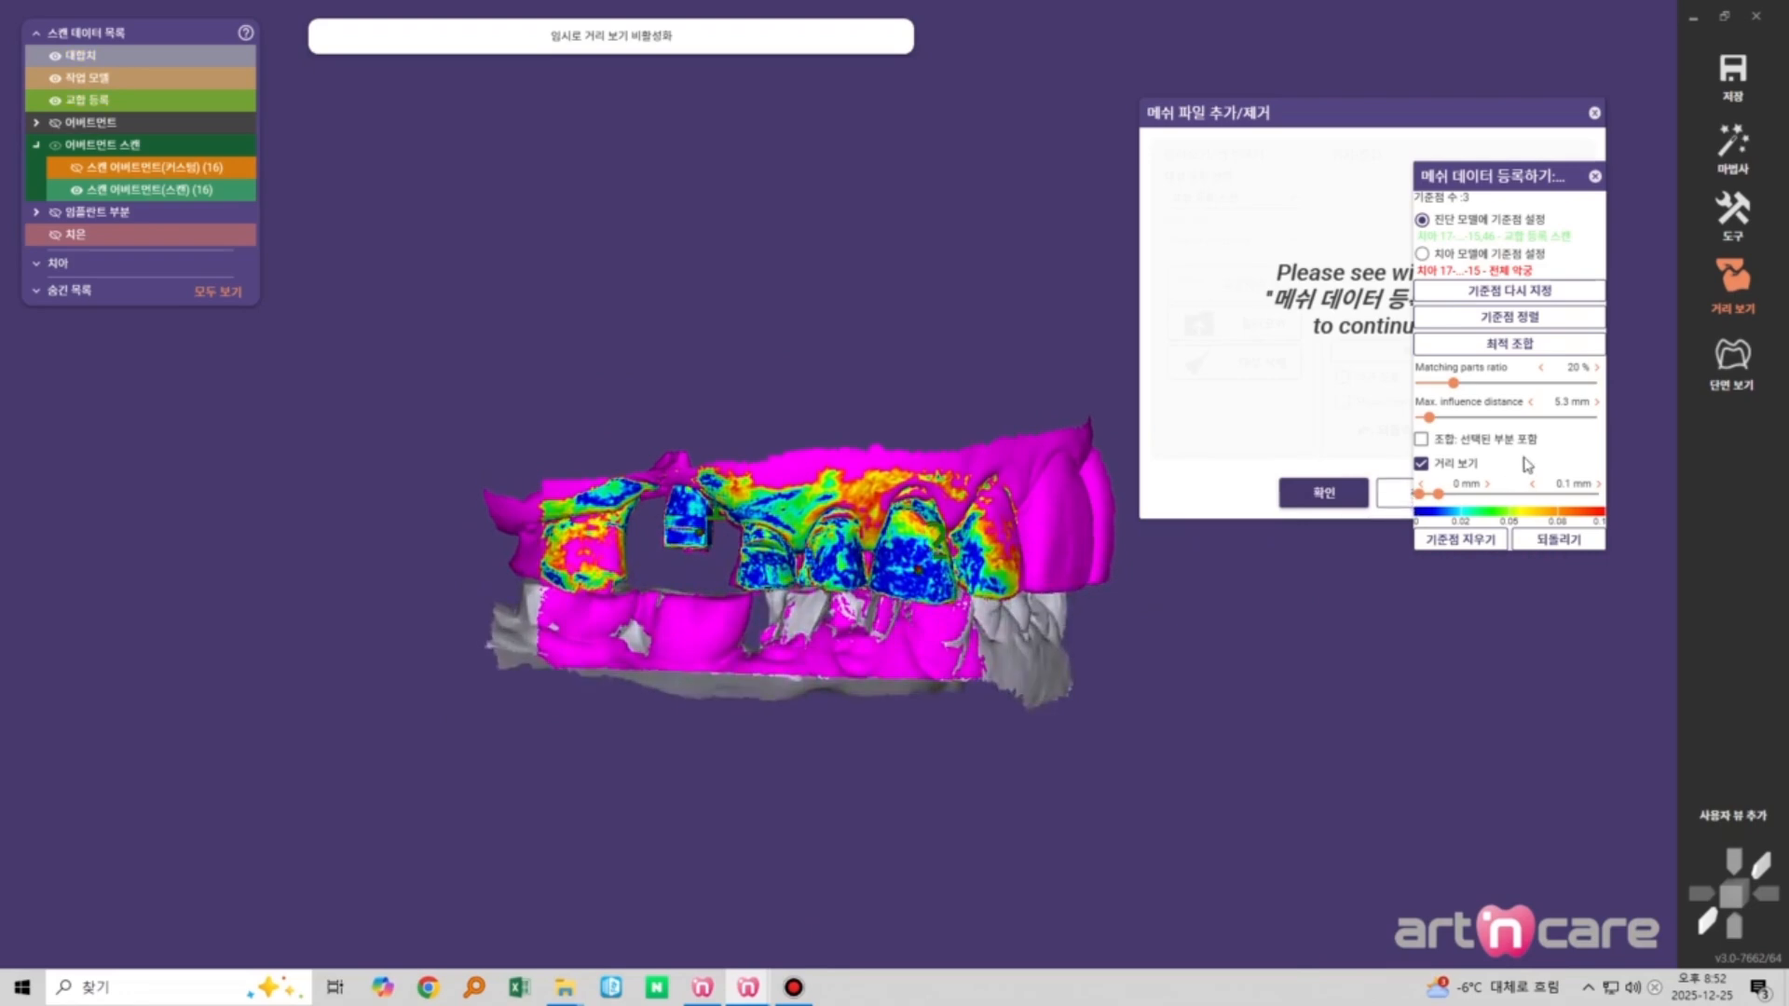
left_click(1553, 537)
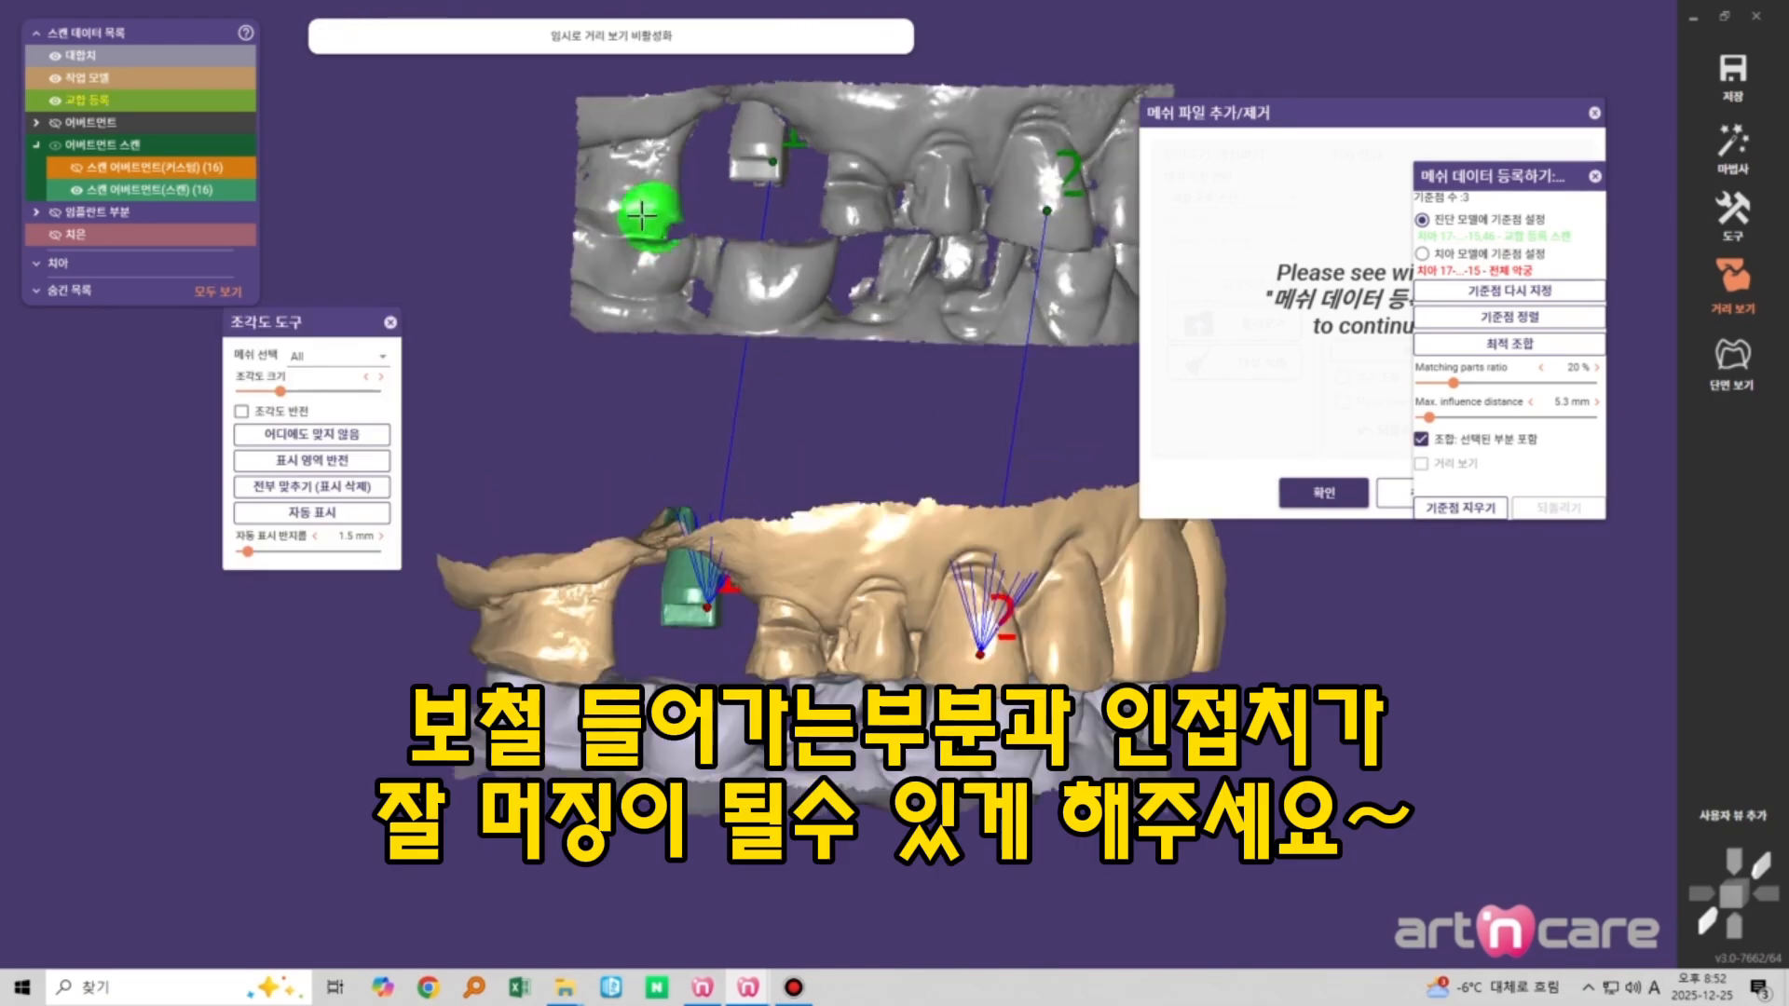
left_click(750, 173)
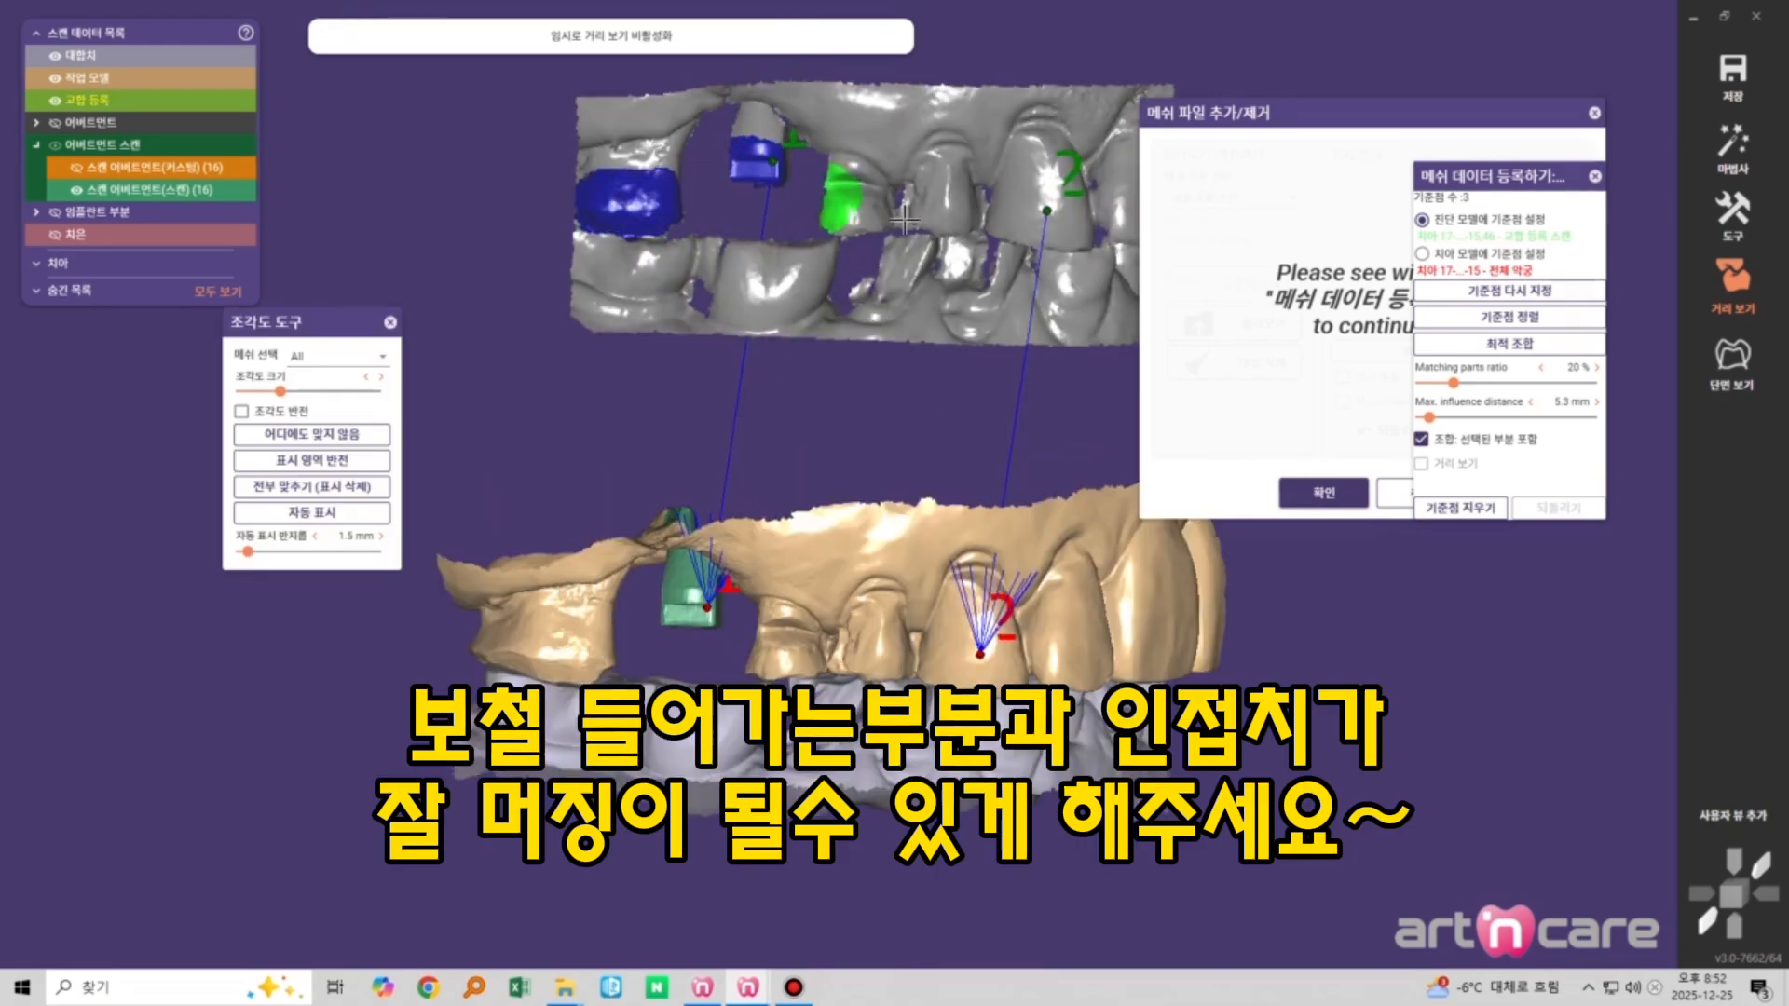
left_click_drag(1030, 219, 1069, 223)
left_click(848, 210)
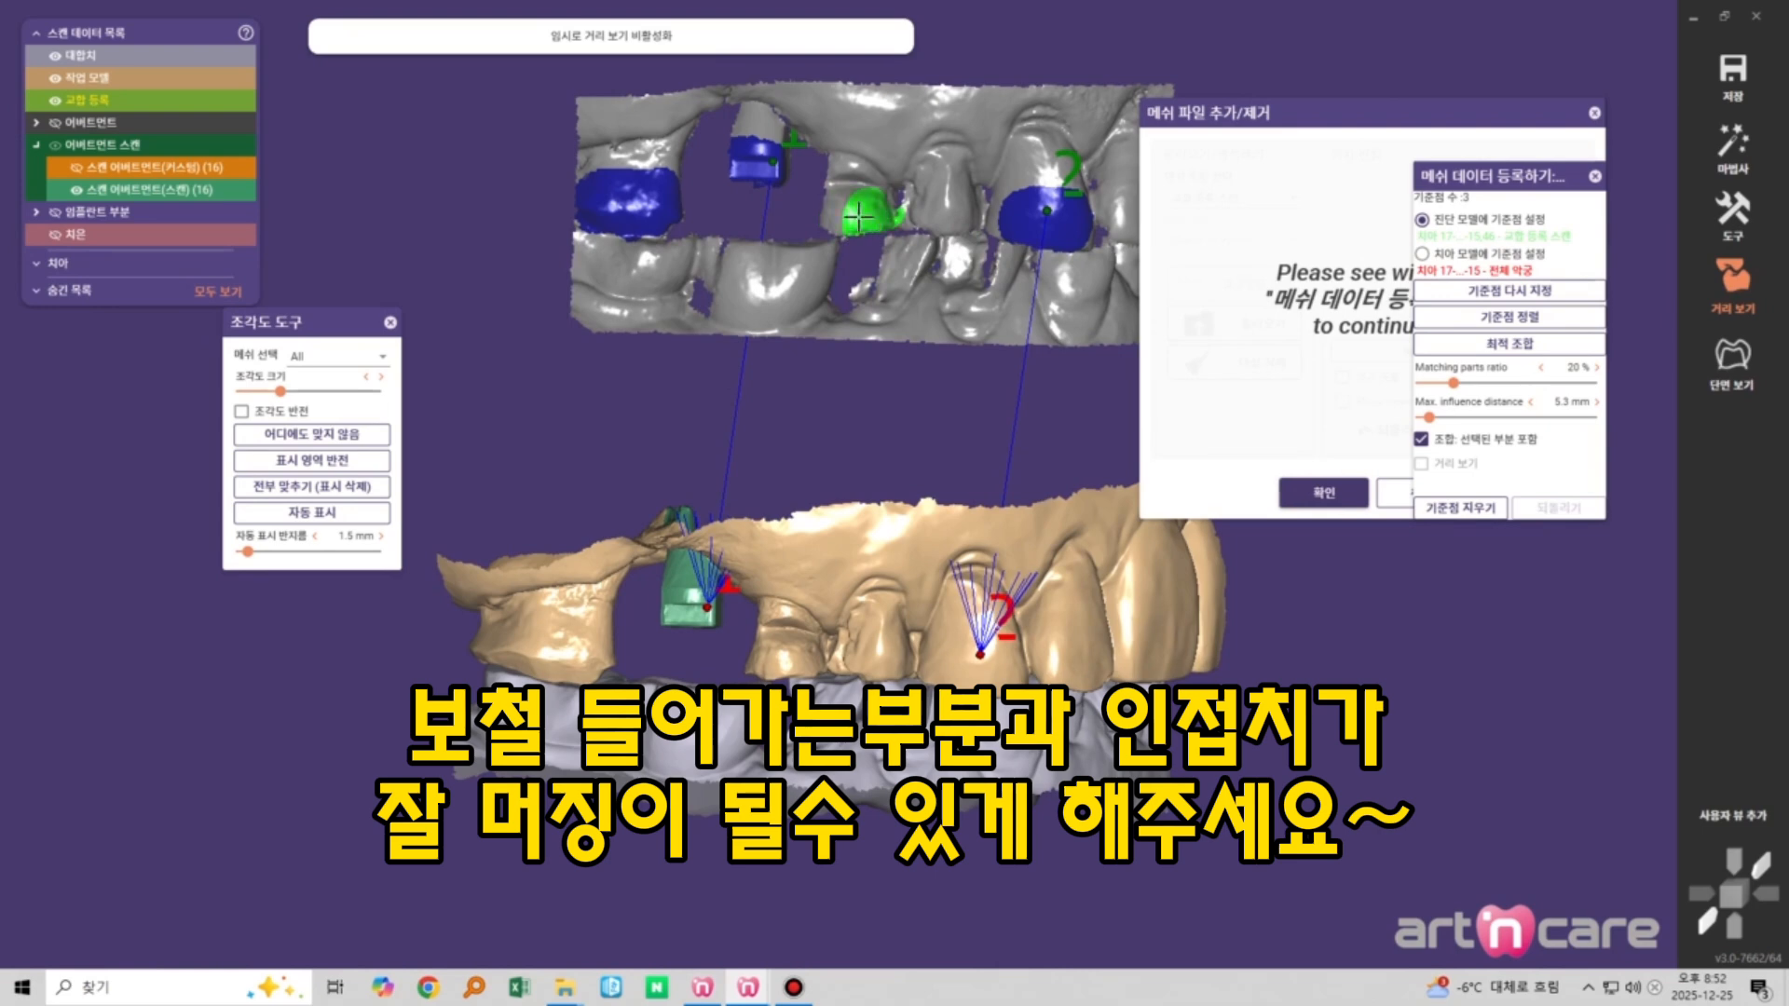
Mark the matching molar, scan abutment, premolar and canine areas on the upper jaw scan
left_click(578, 645)
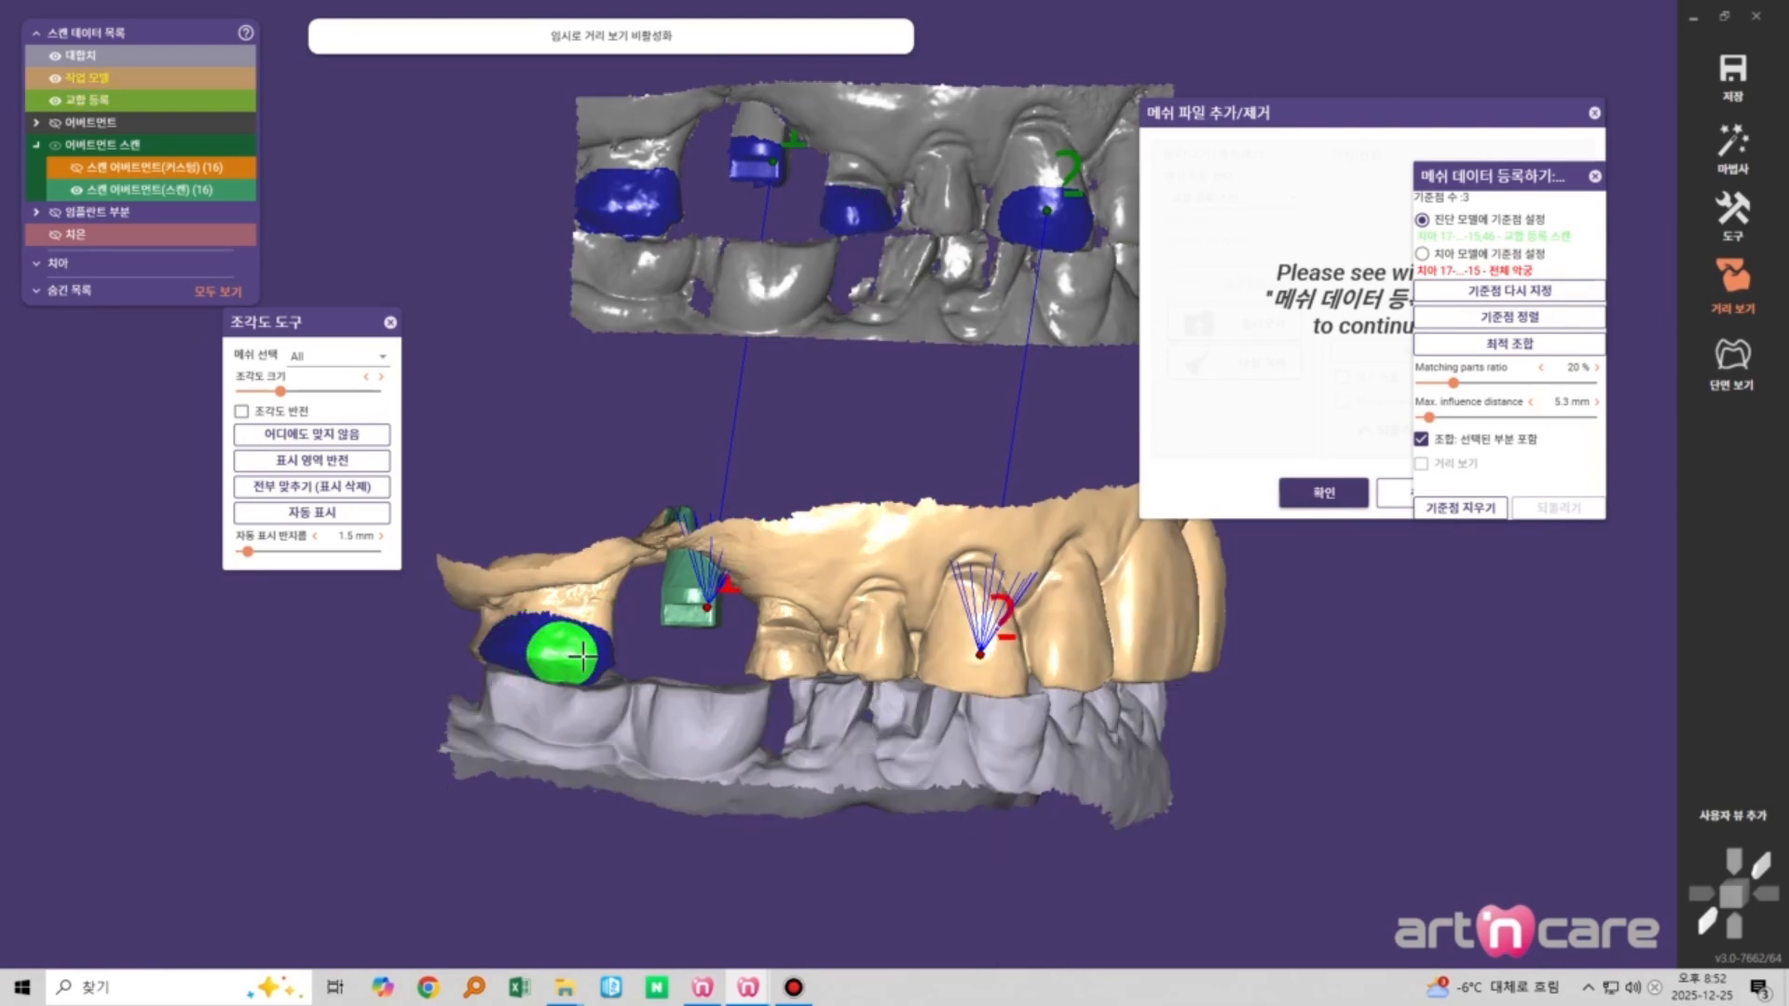
left_click(689, 597)
left_click_drag(787, 660, 831, 656)
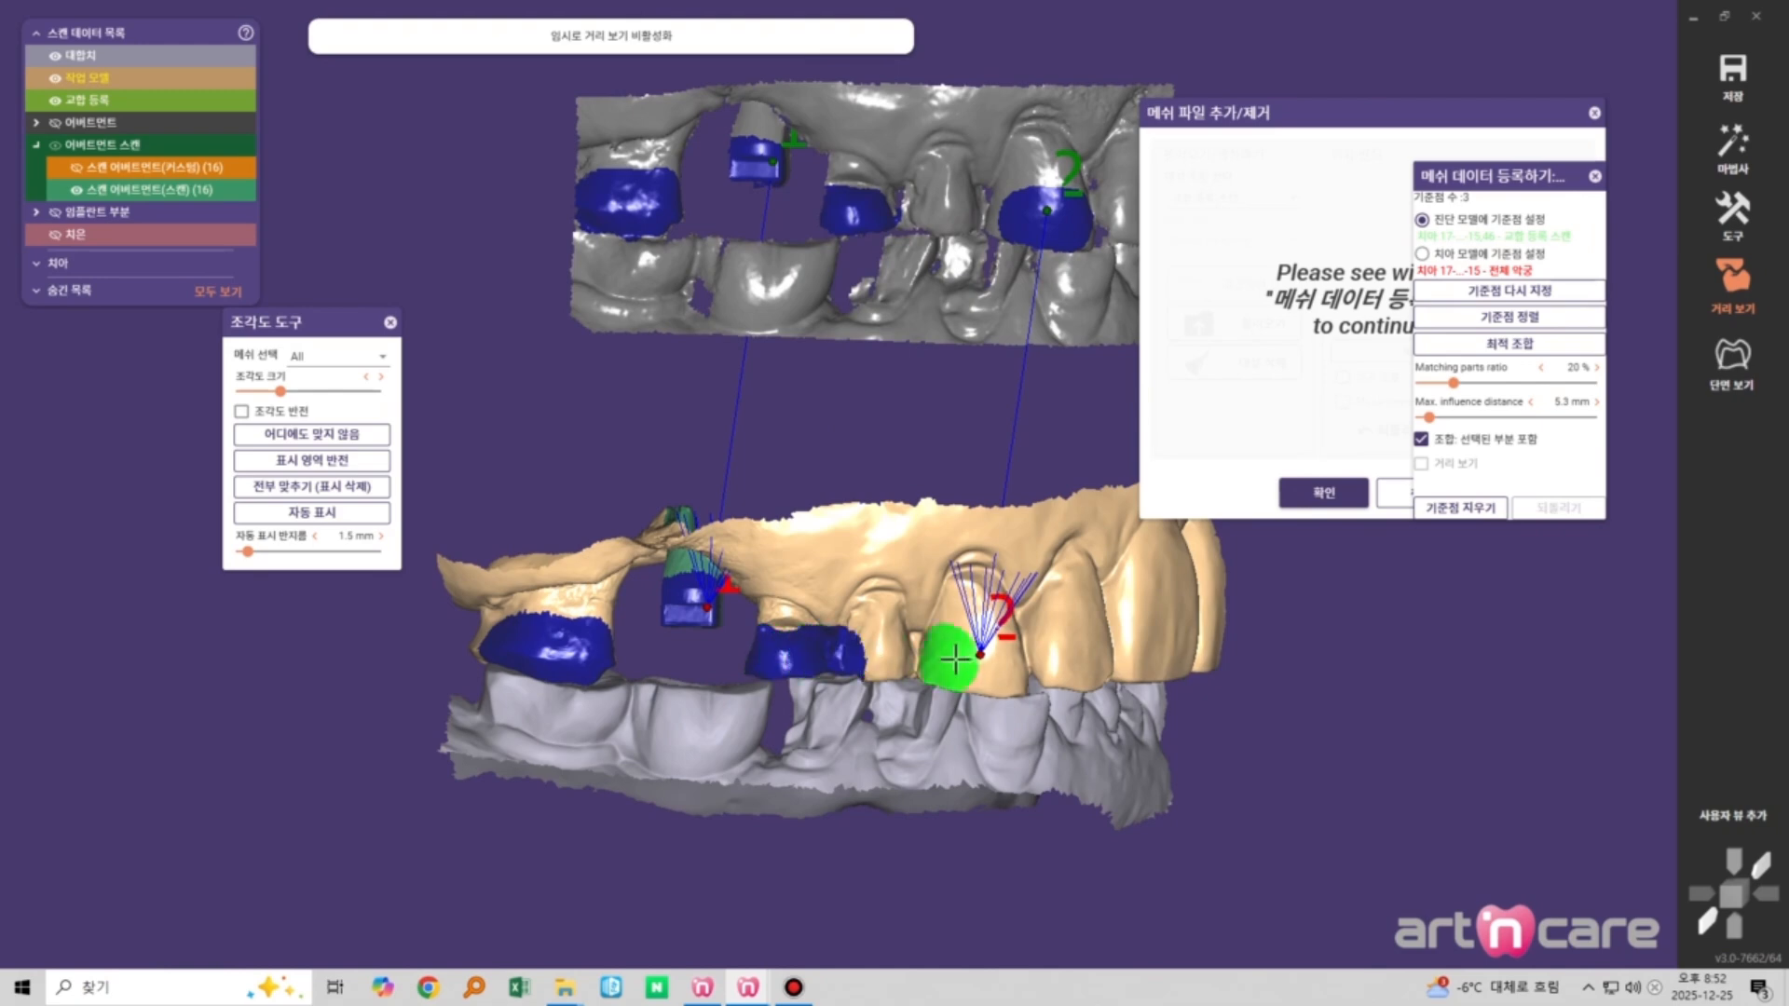
mouse_move(949, 656)
left_mouse_down()
mouse_move(997, 661)
mouse_move(941, 662)
left_mouse_up()
Realign the bite scan with 기준점 정렬 and 최적 조합, then check its fit with 거리 보기 instead of the area marking
left_click(1451, 319)
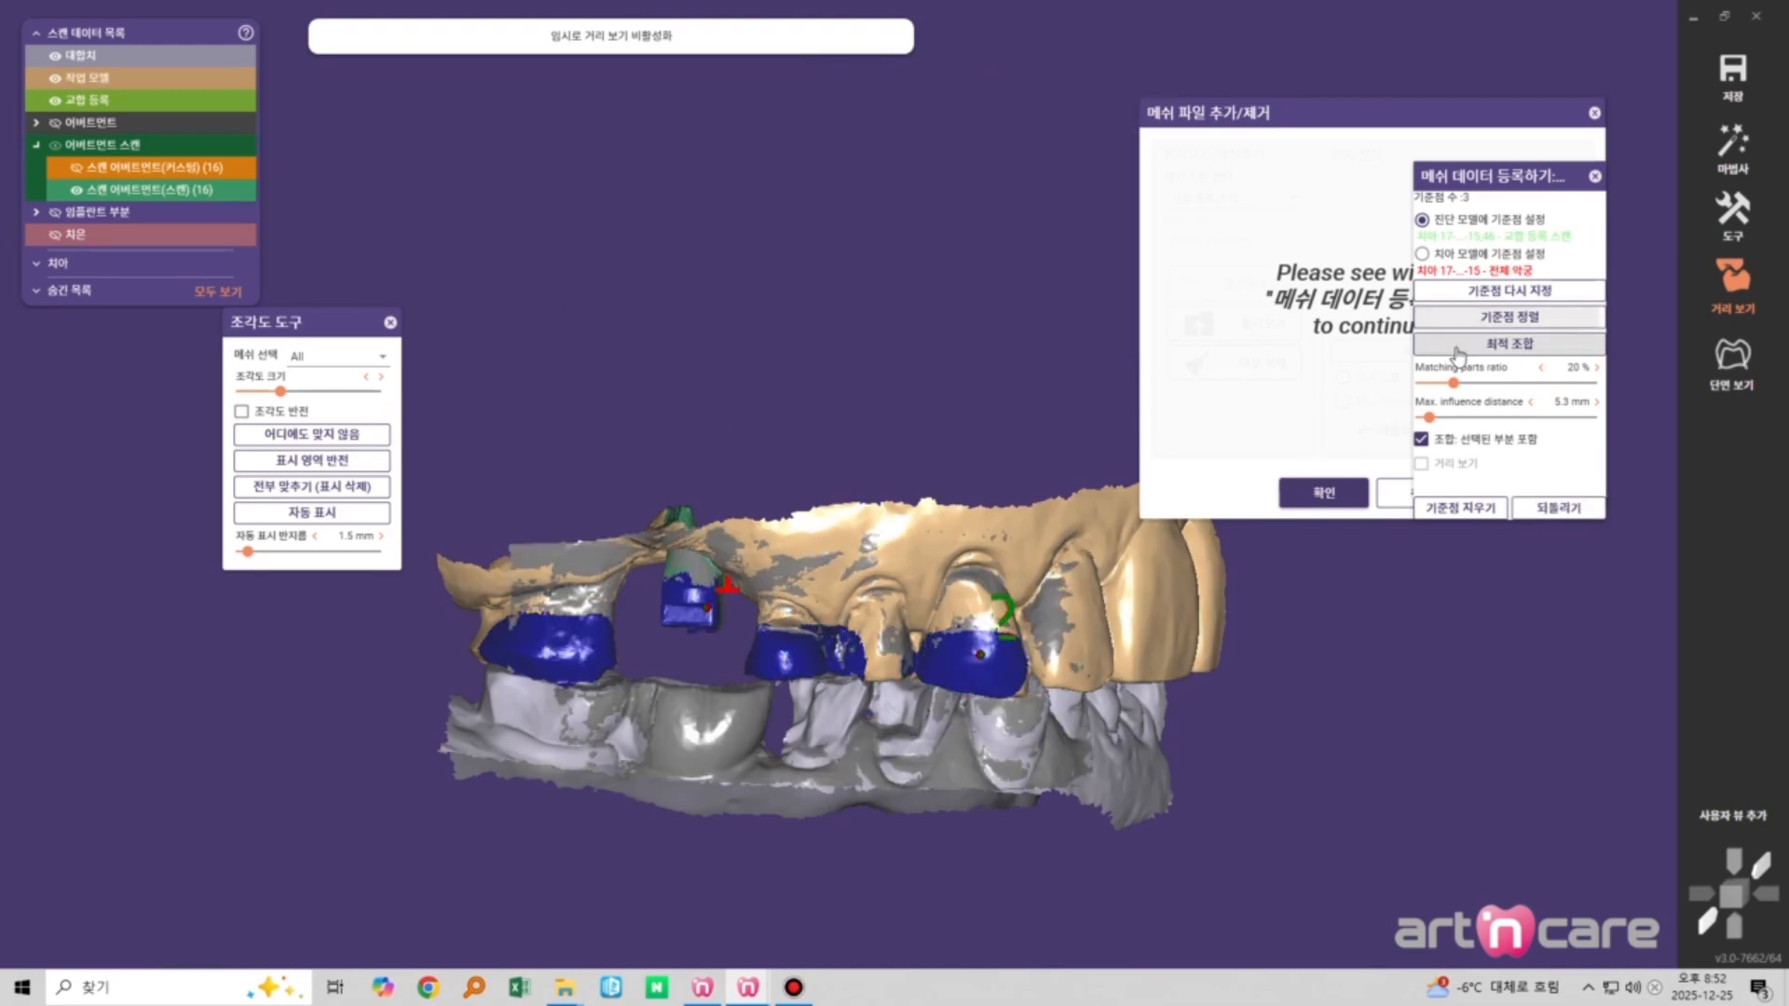
left_click(1422, 439)
left_click(1422, 463)
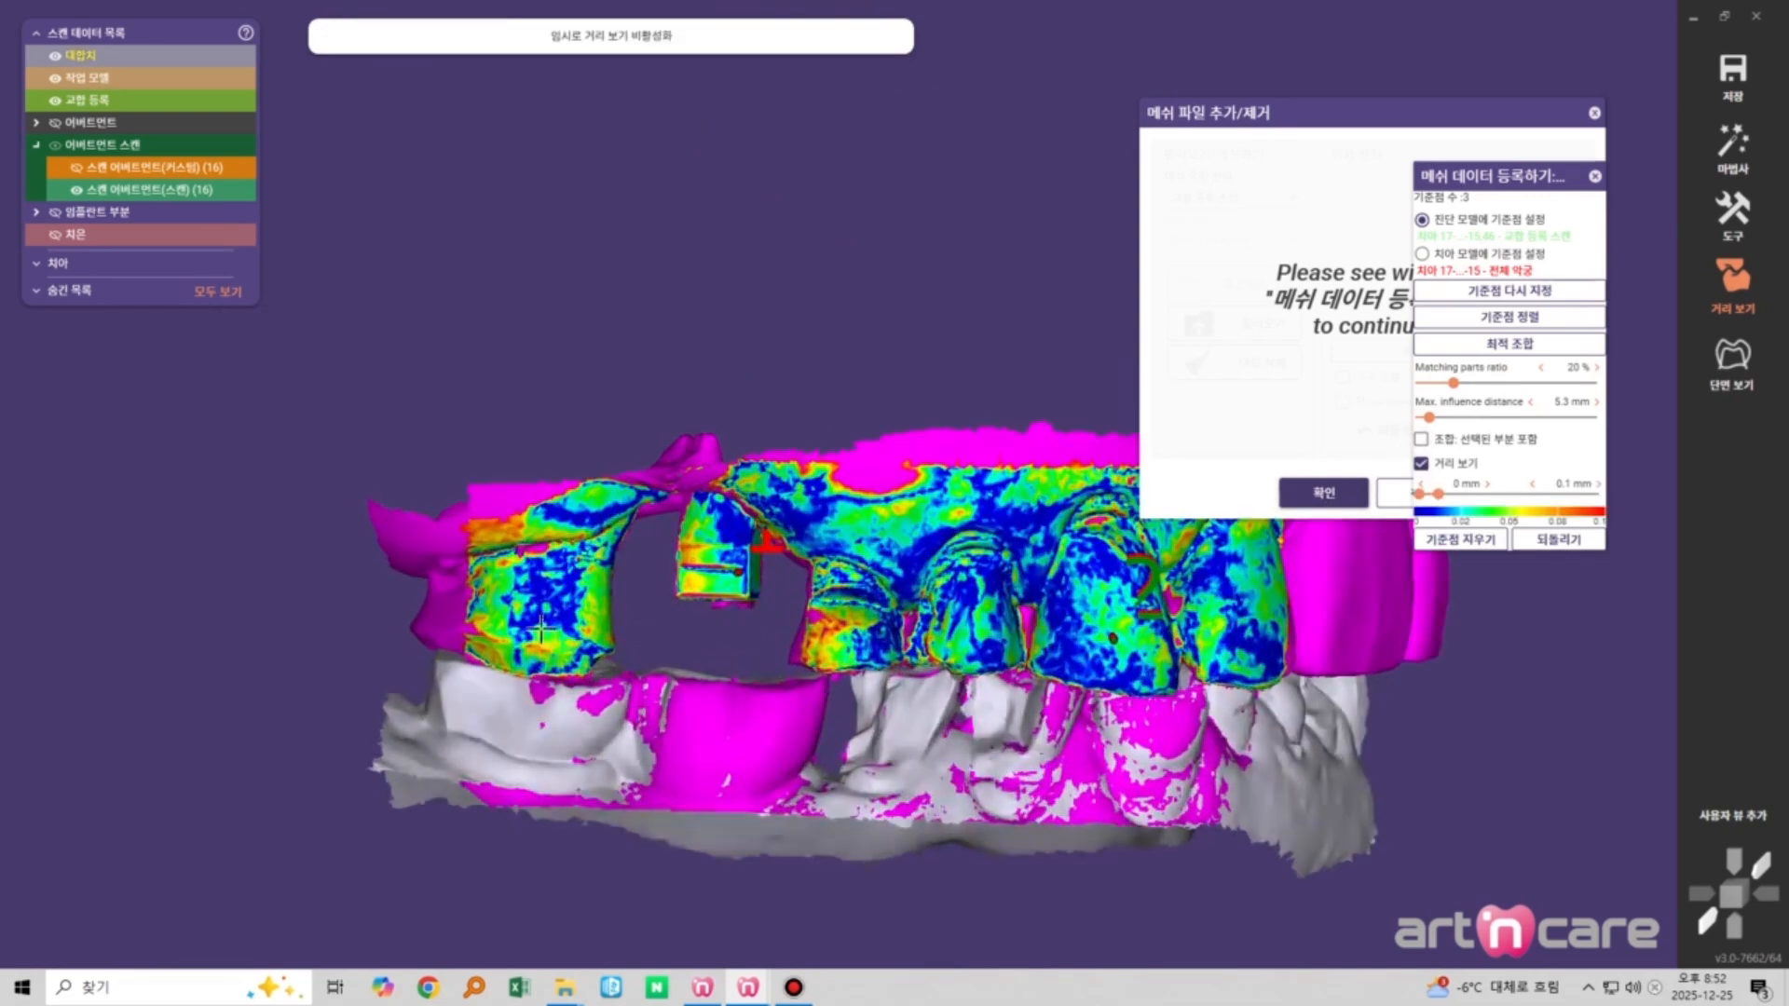
scroll(970, 615, "down", 3)
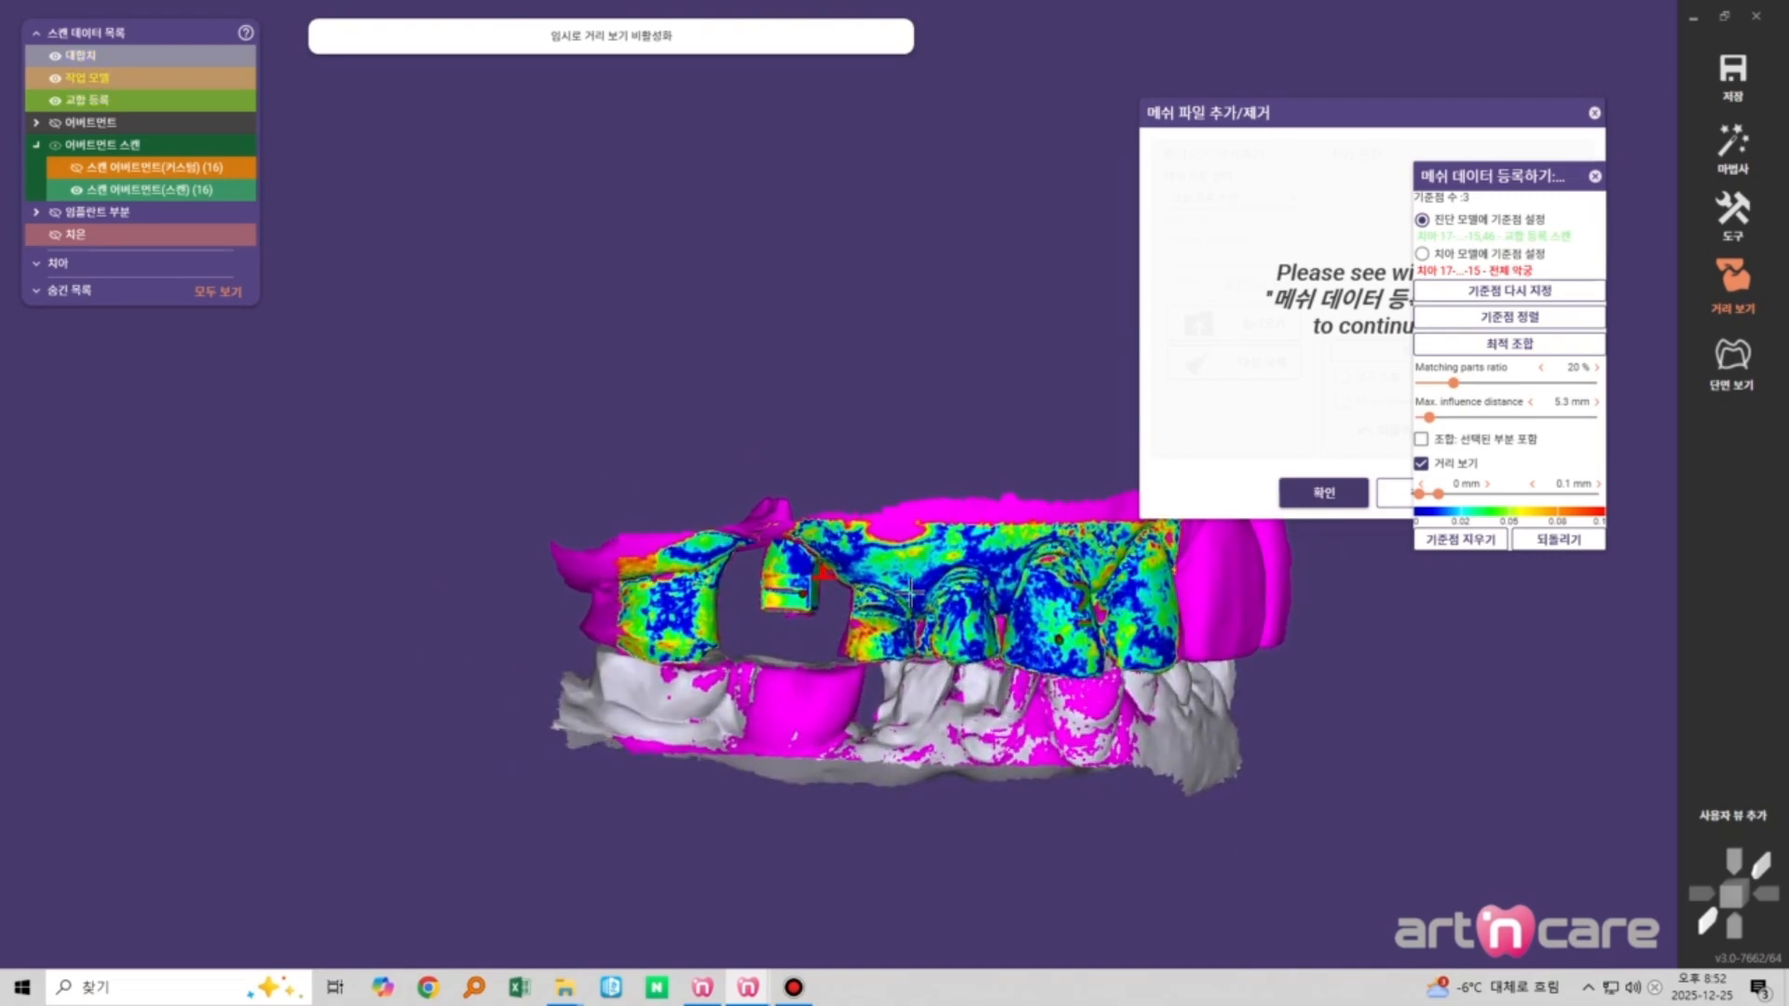
scroll(1010, 776, "down", 3)
middle_click_drag(1010, 776, 818, 711)
scroll(783, 695, "up", 3)
right_click_drag(747, 679, 743, 650)
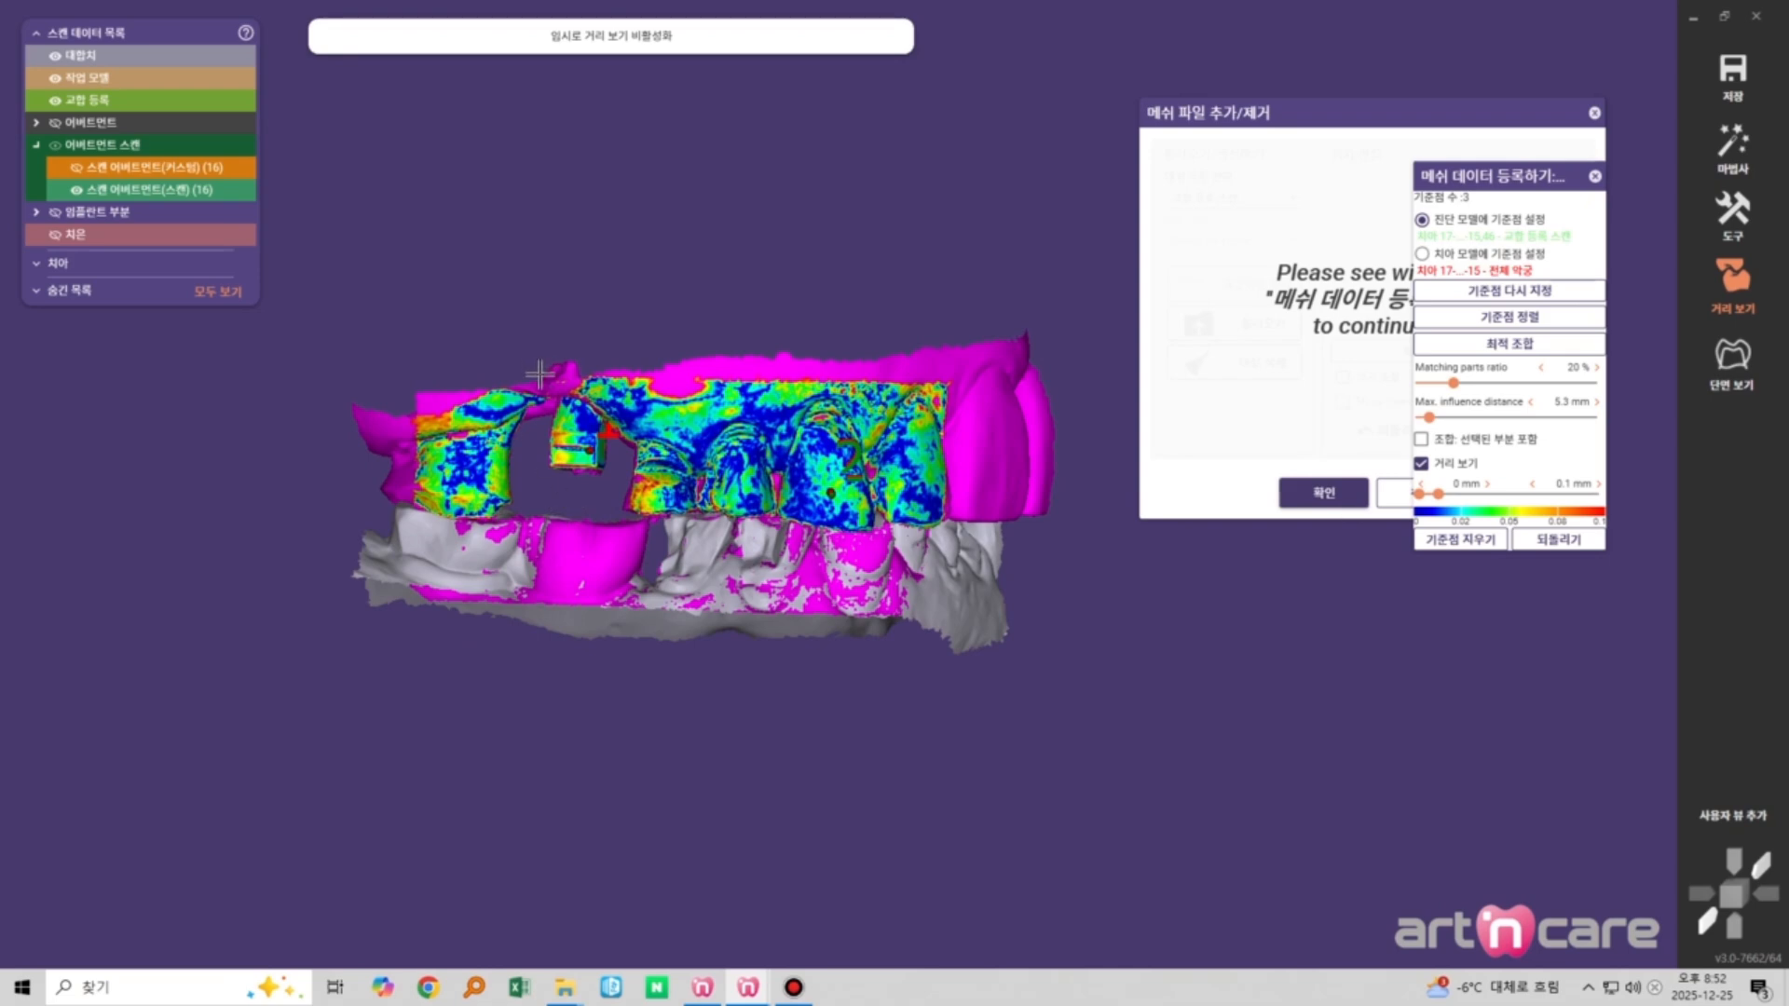
scroll(932, 671, "down", 3)
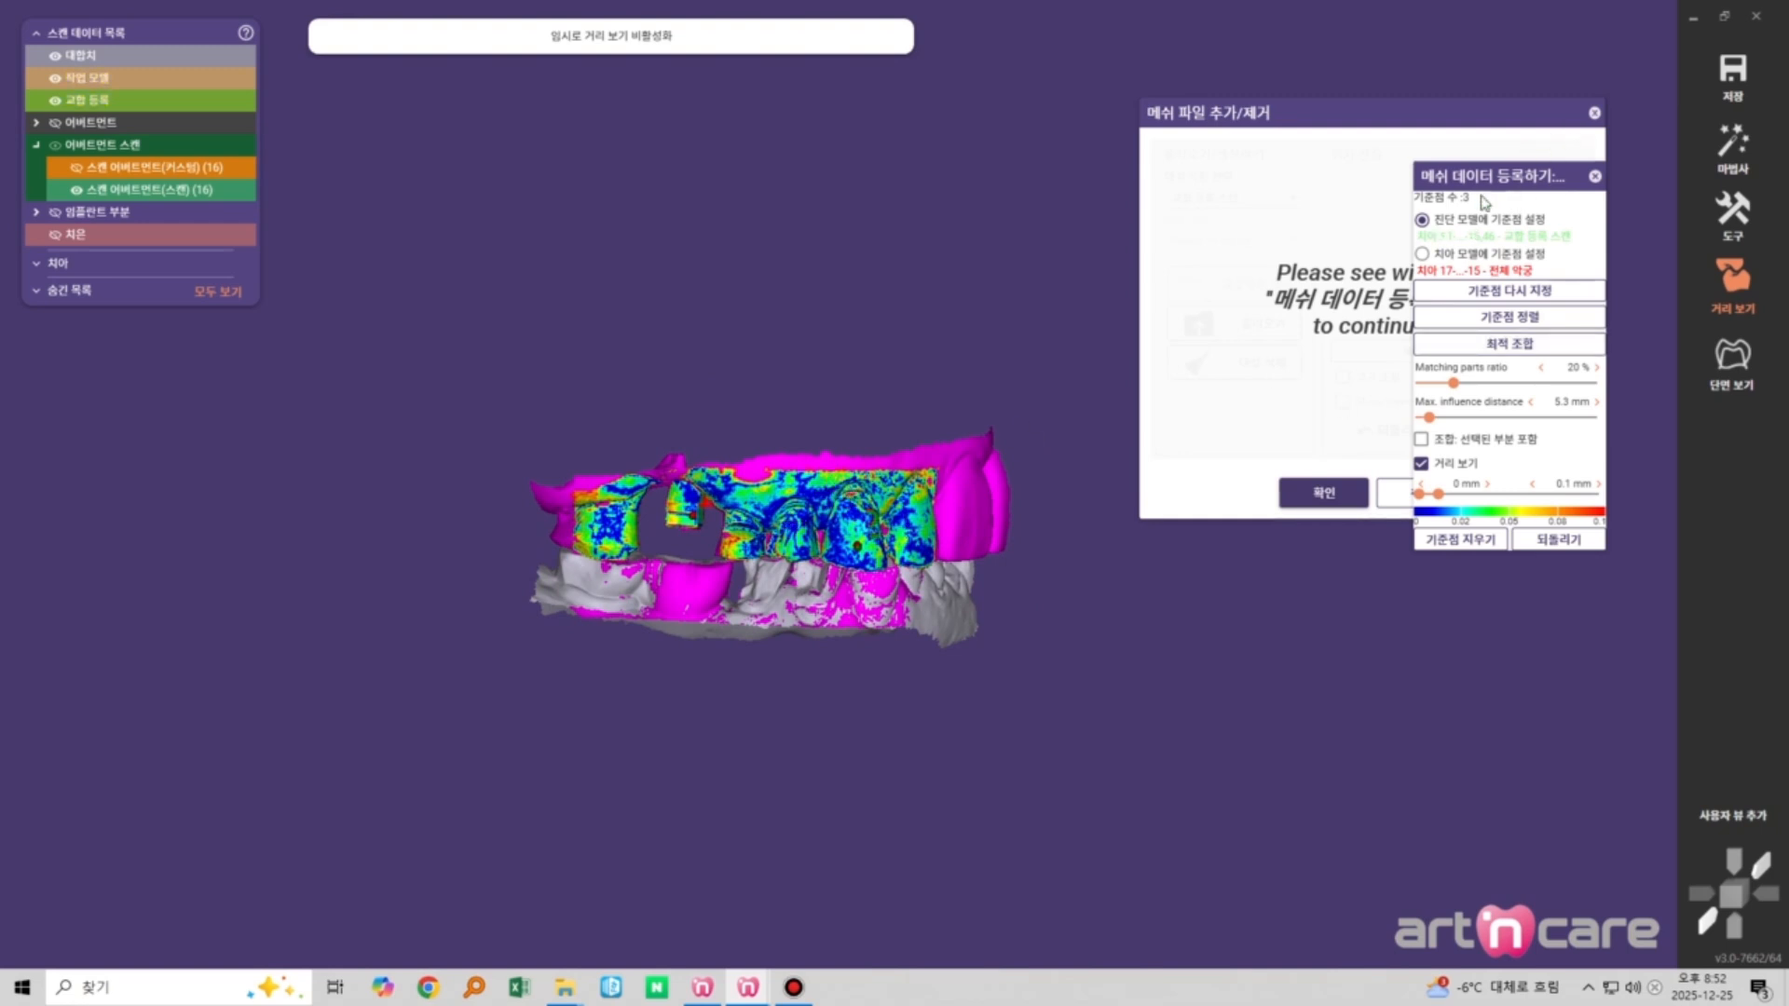
left_click(1595, 177)
scroll(942, 482, "down", 2)
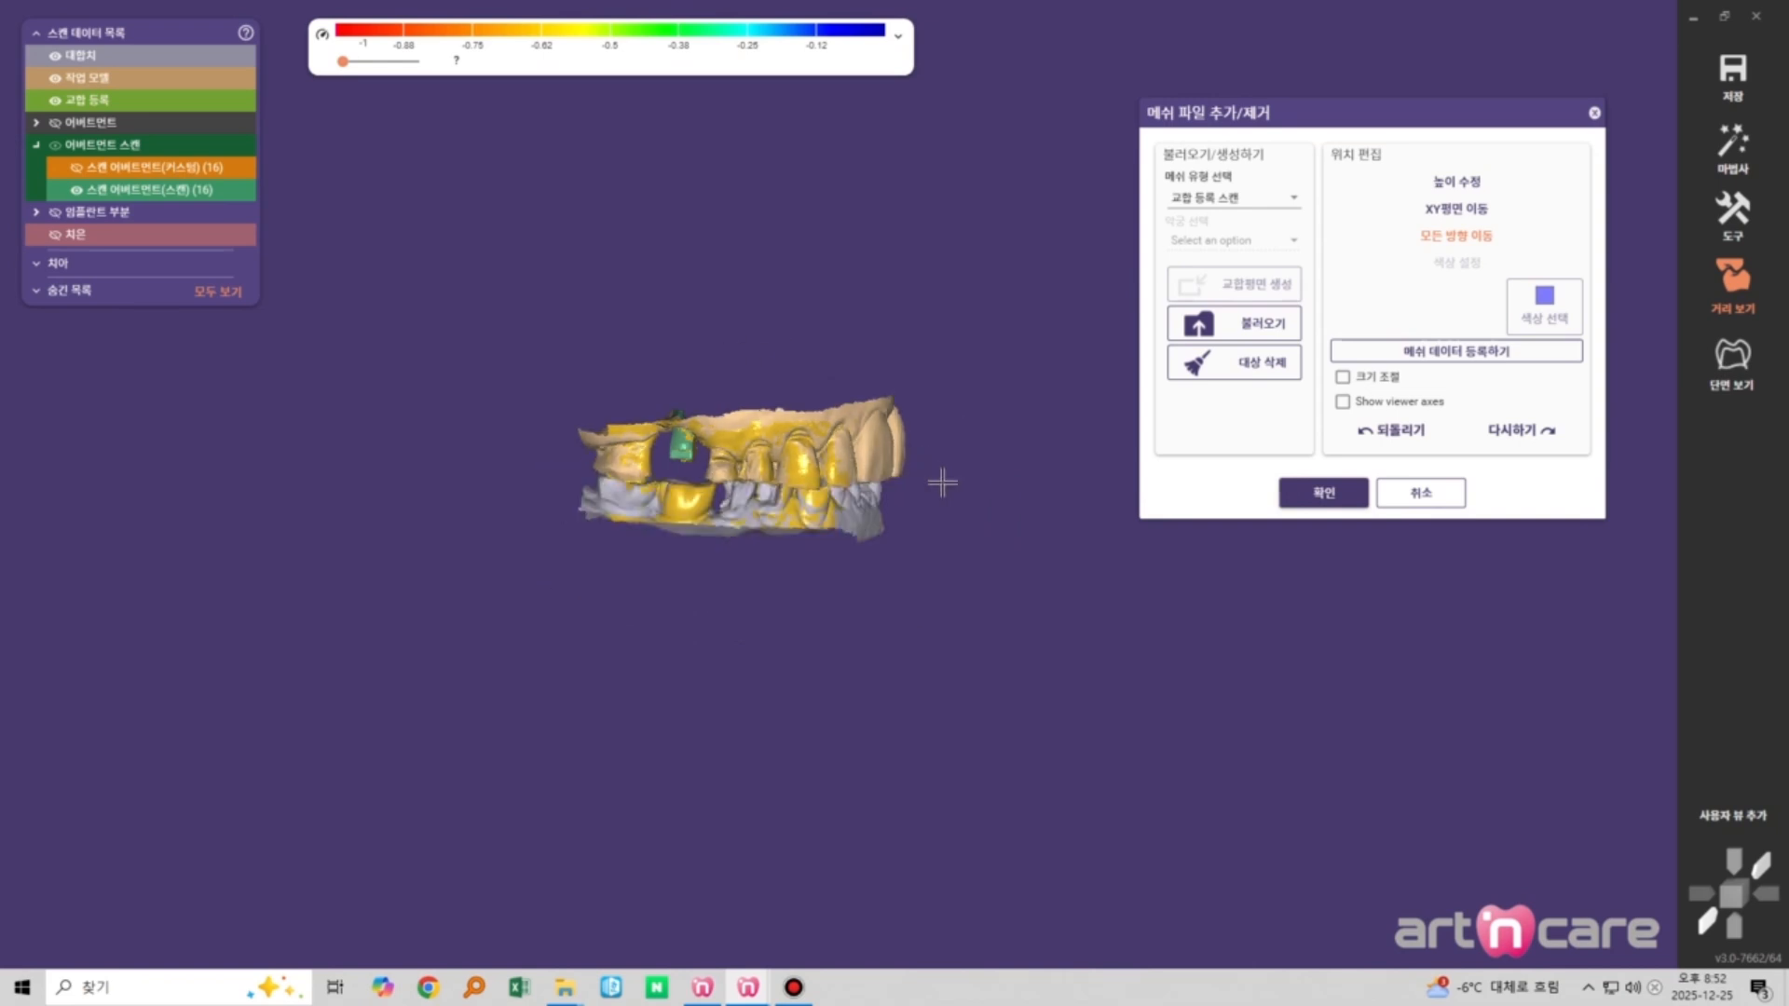
Choose 대합치 as the mesh type and move the lower jaw scan down, clear of the bite scan
left_click(1202, 197)
scroll(1226, 279, "up", 2)
left_click(1202, 233)
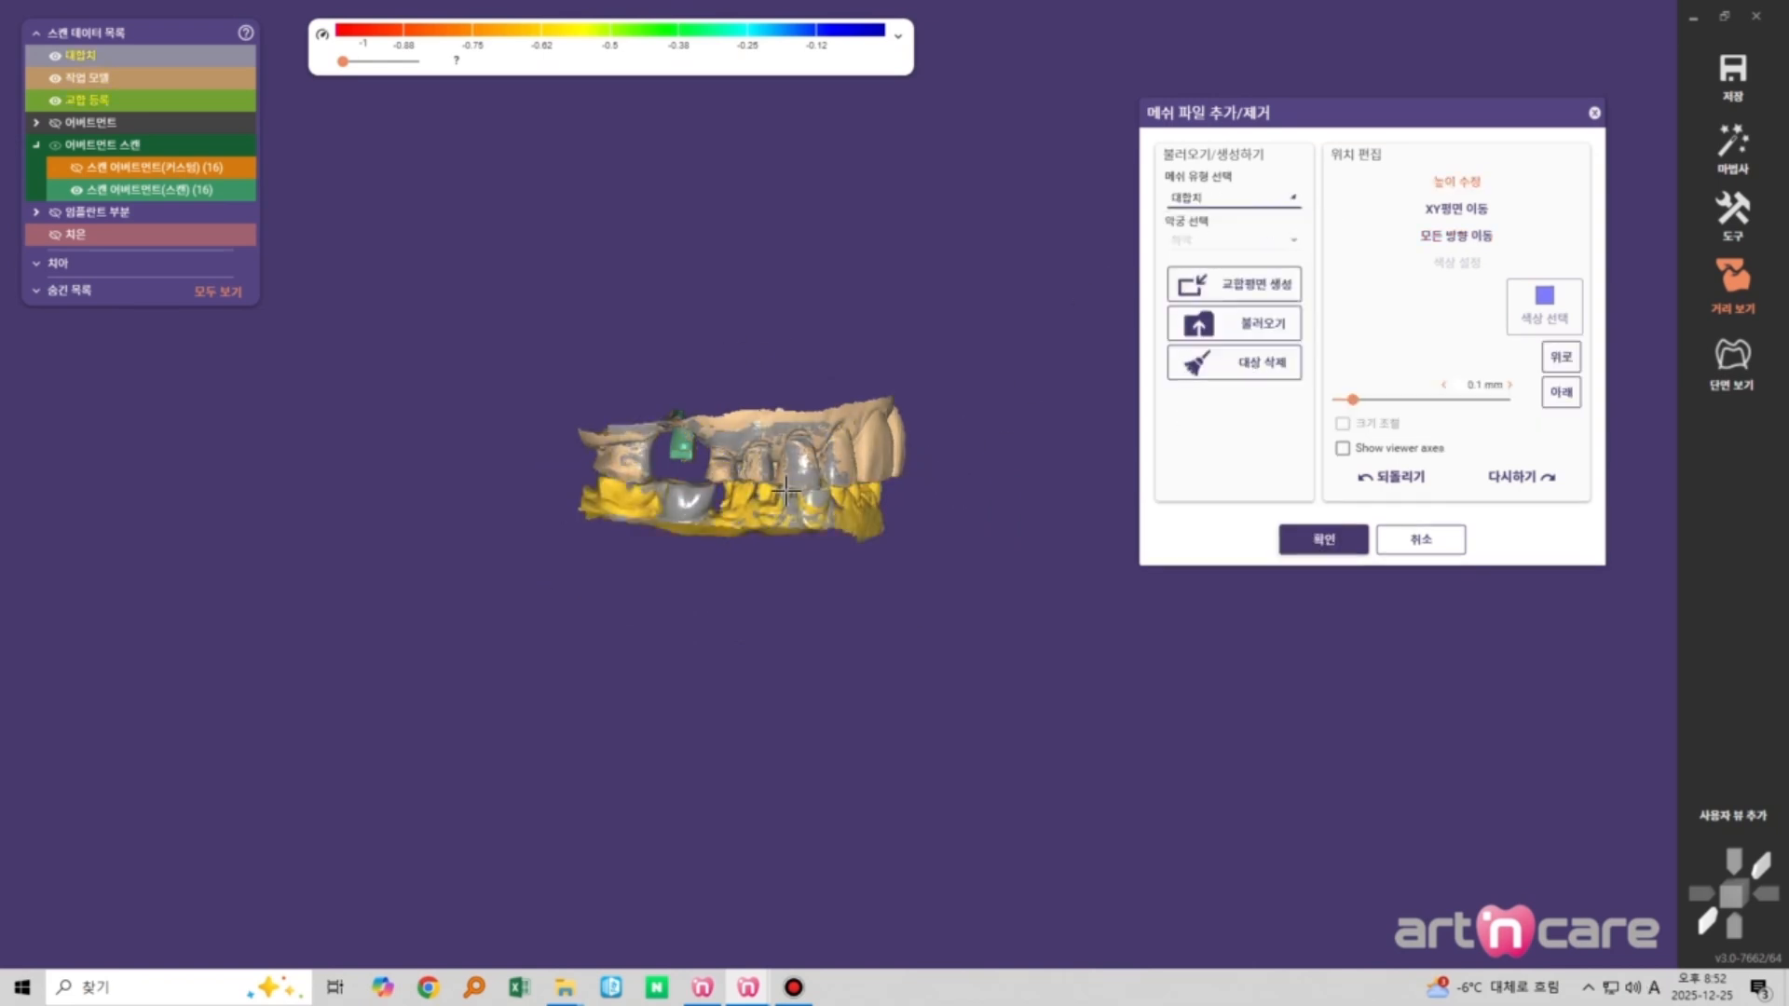
scroll(793, 579, "up", 5)
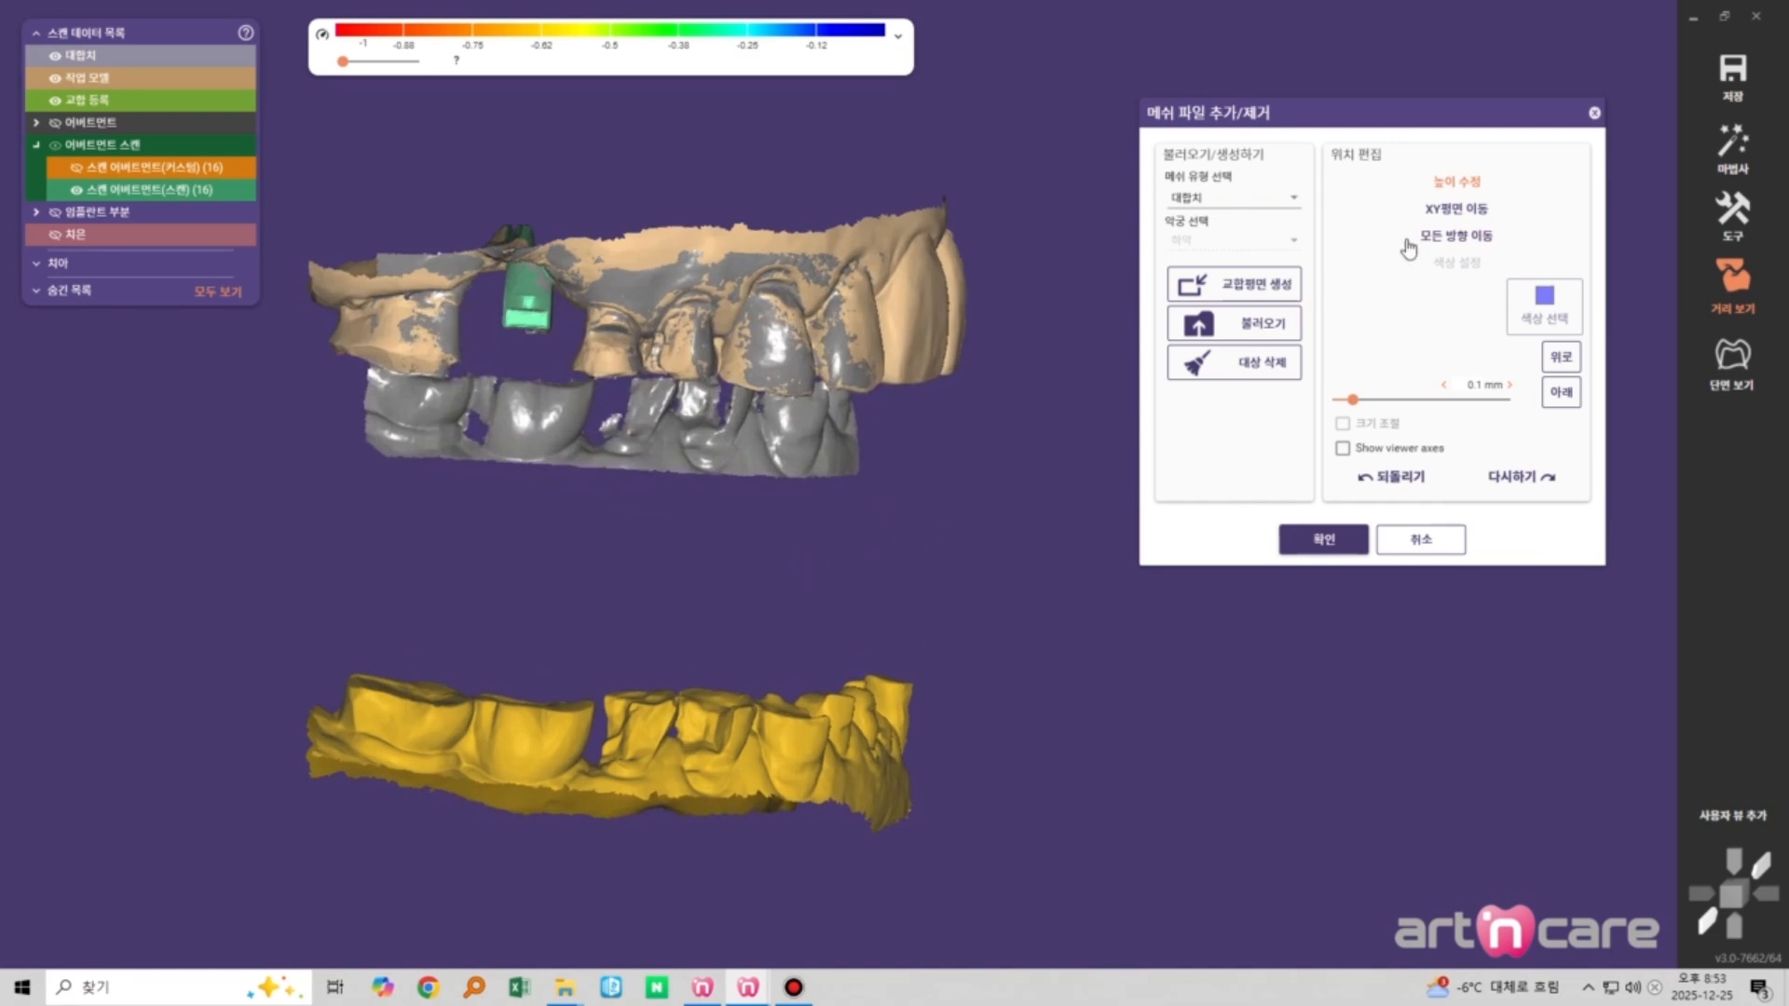
Register the lower jaw to the bite scan using one reference point pair on the molar, and check it with 거리 보기
left_click(1440, 237)
left_click(1425, 352)
left_click(537, 741)
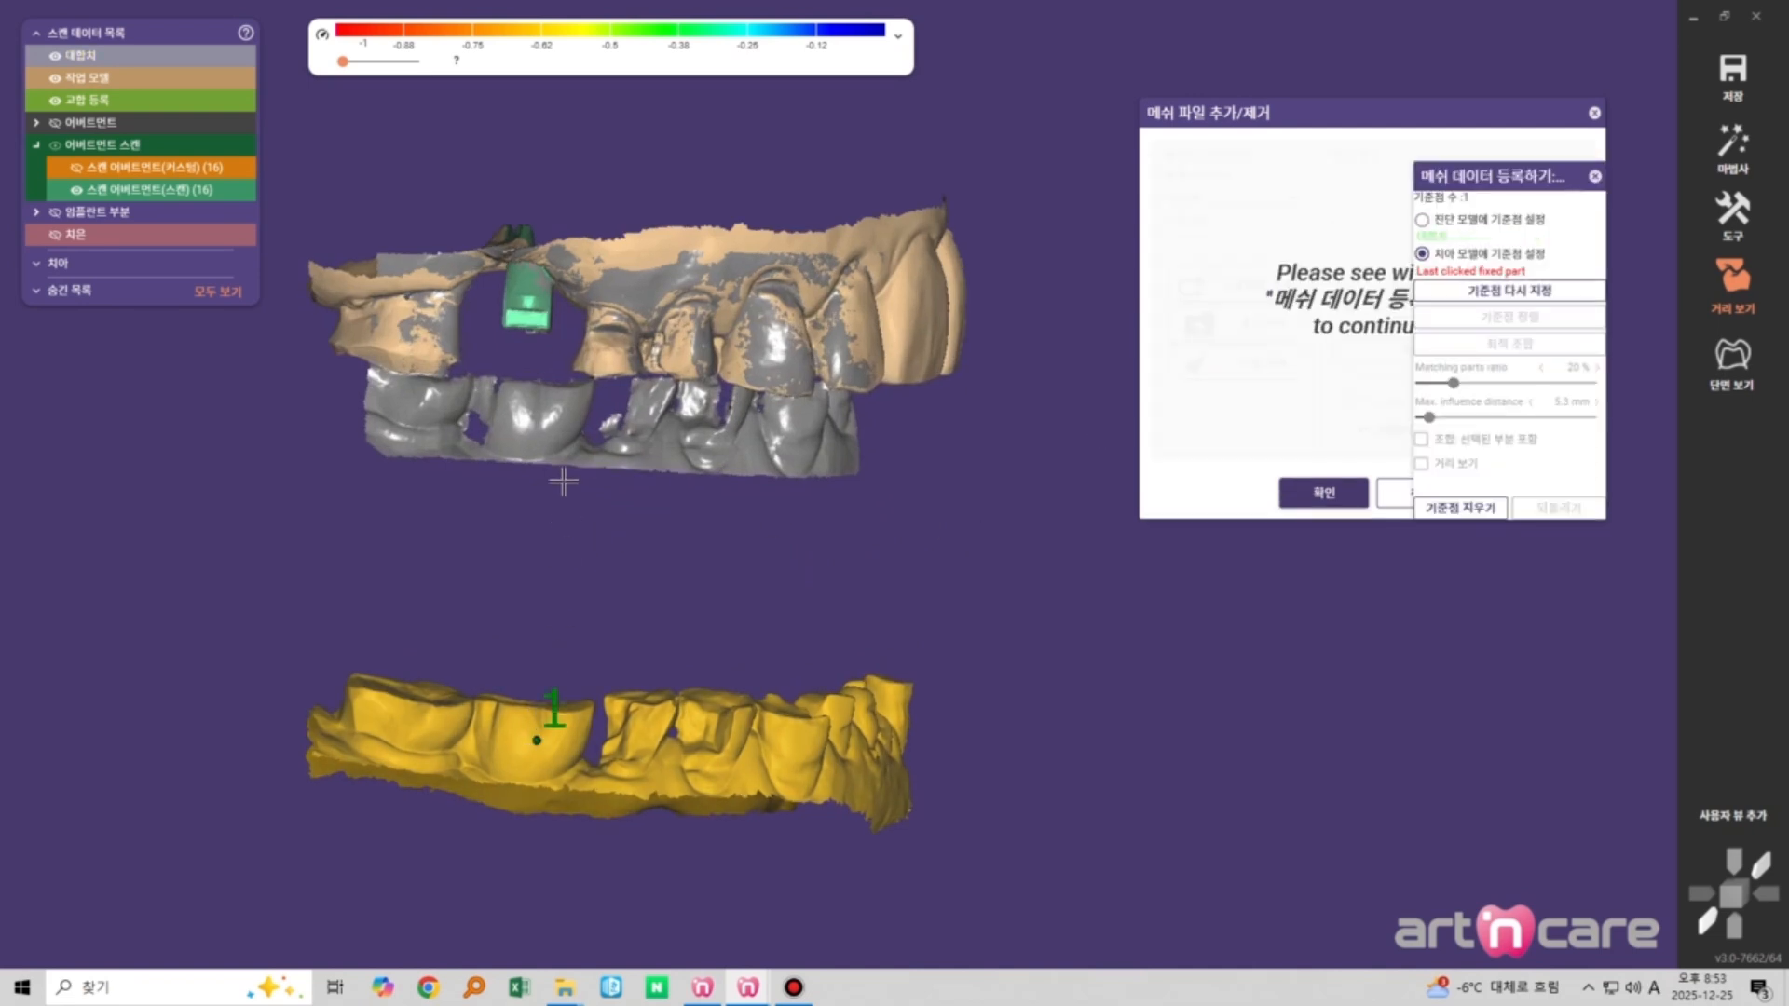
left_click(540, 422)
left_click(1509, 317)
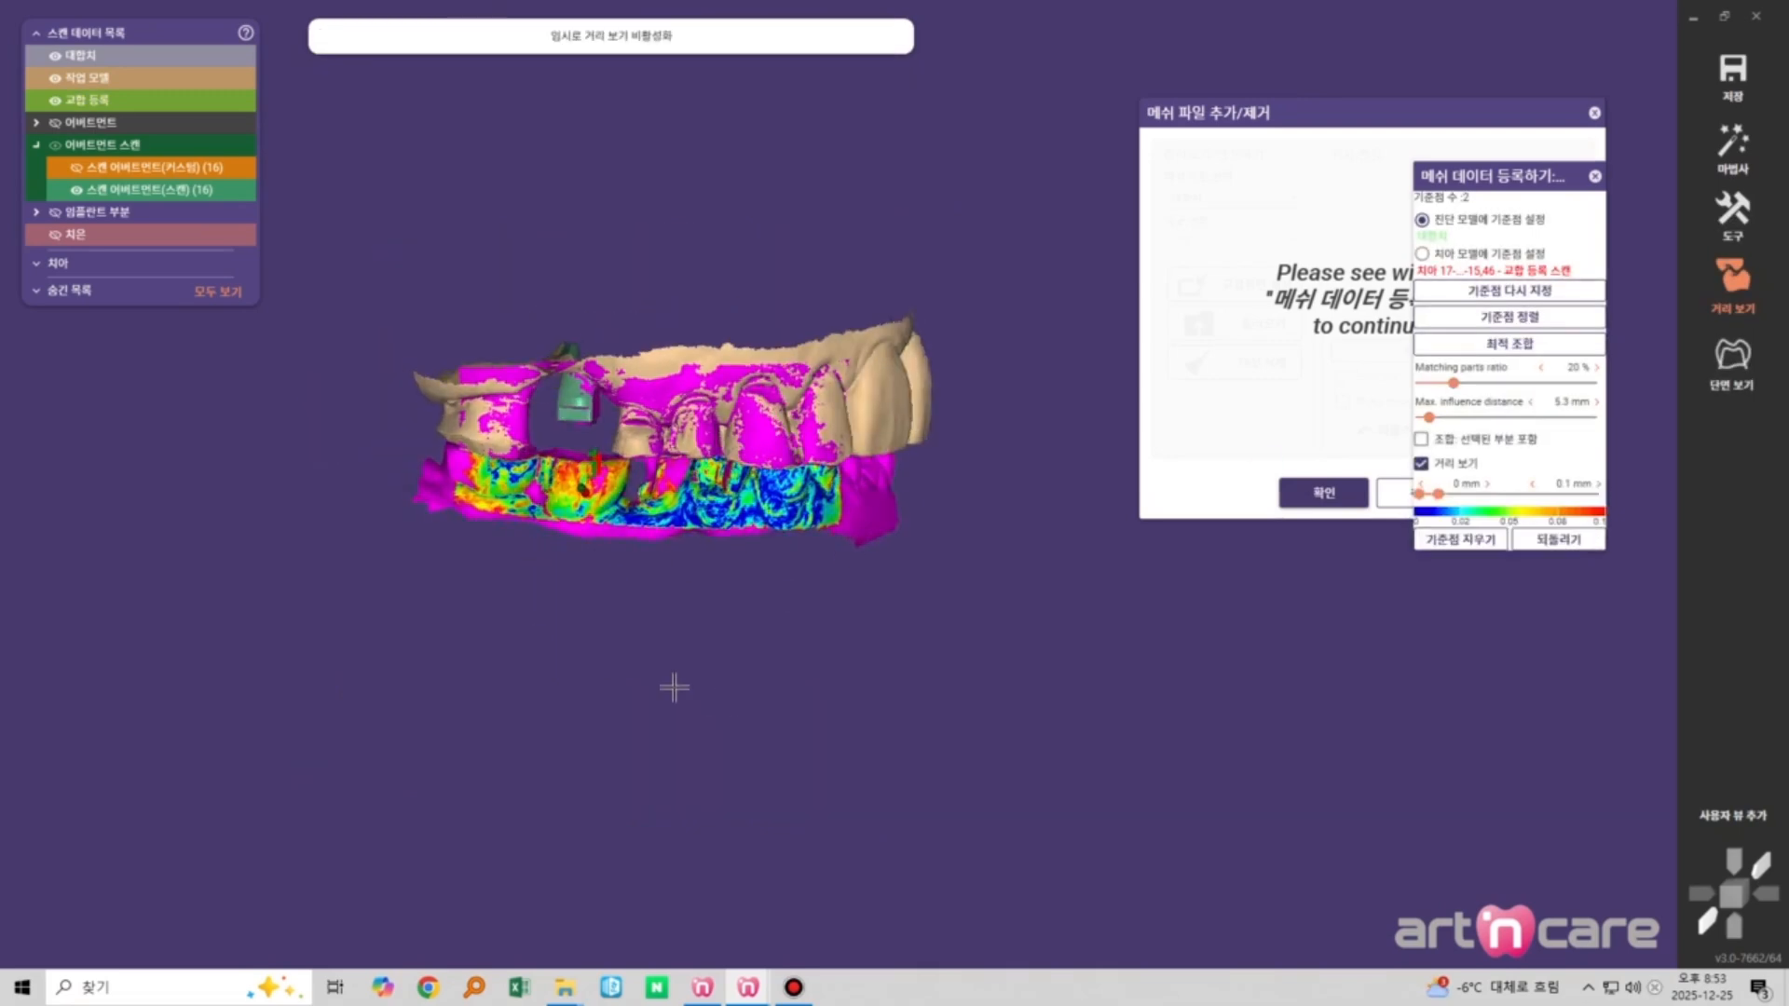
left_click(1595, 176)
Close 메쉬 파일 추가/제거 and switch to the other open project with the lower abutment scan
mouse_move(759, 563)
right_mouse_down()
mouse_move(864, 511)
mouse_move(727, 540)
mouse_move(914, 619)
mouse_move(774, 627)
mouse_move(751, 596)
right_mouse_up()
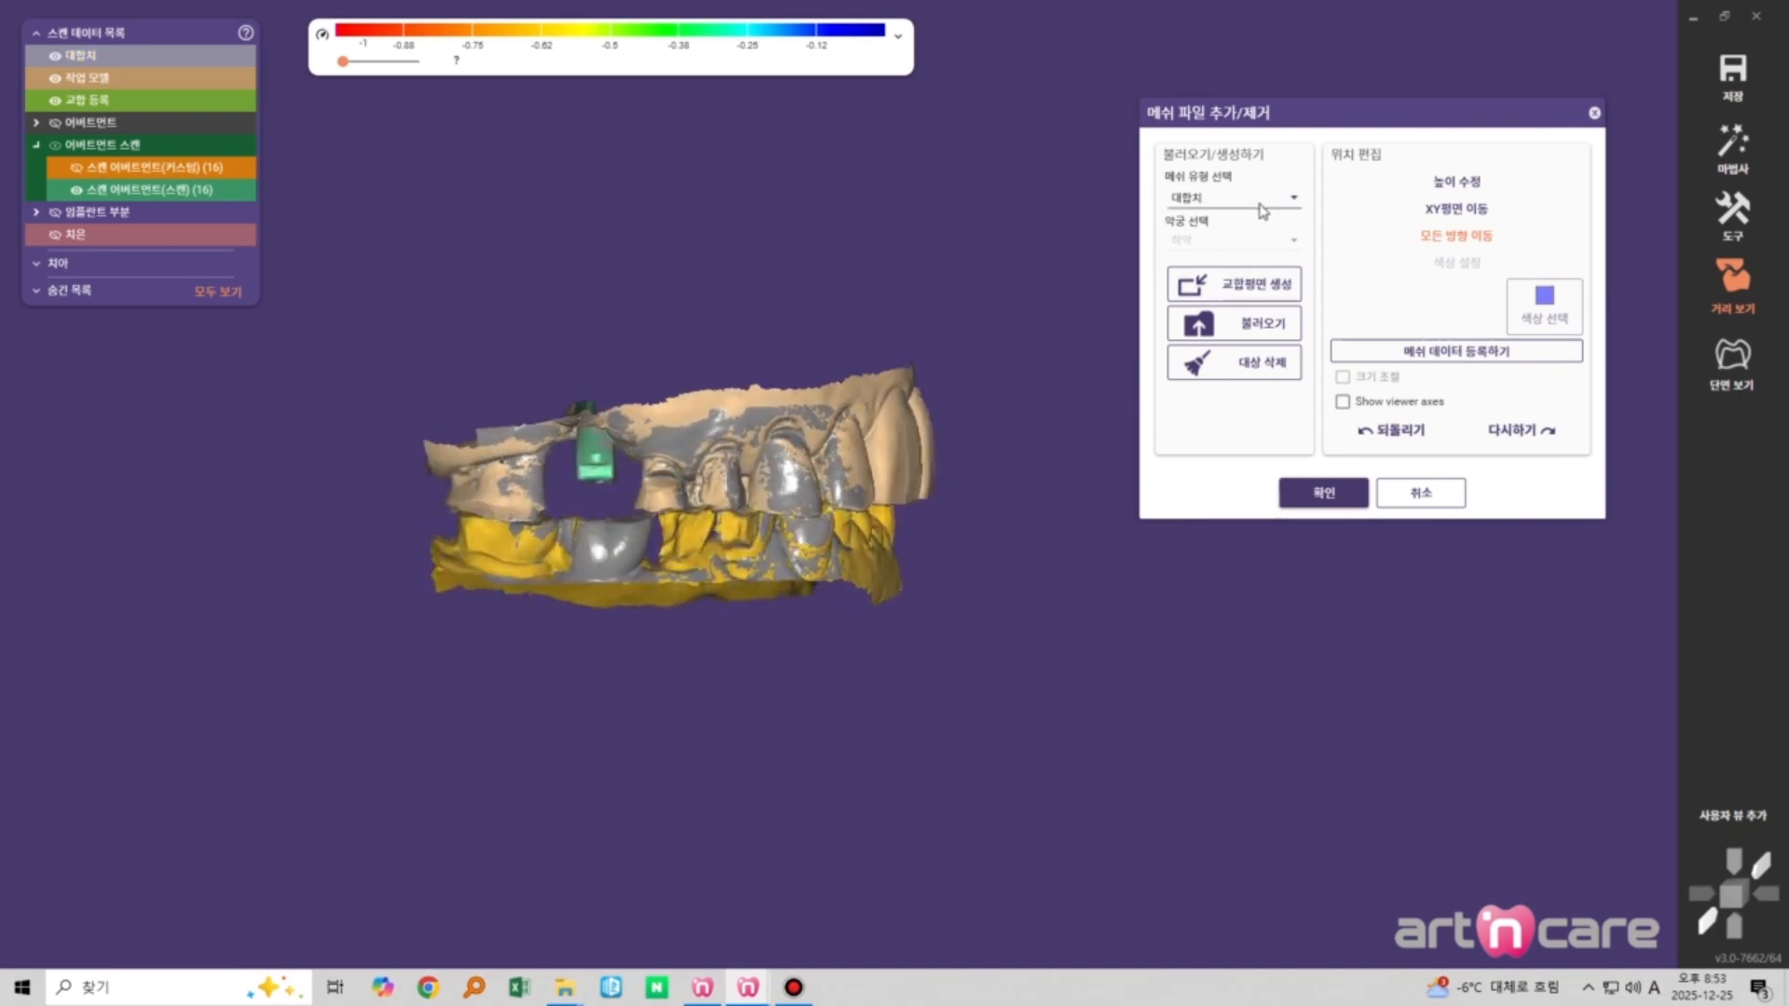
left_click(1262, 211)
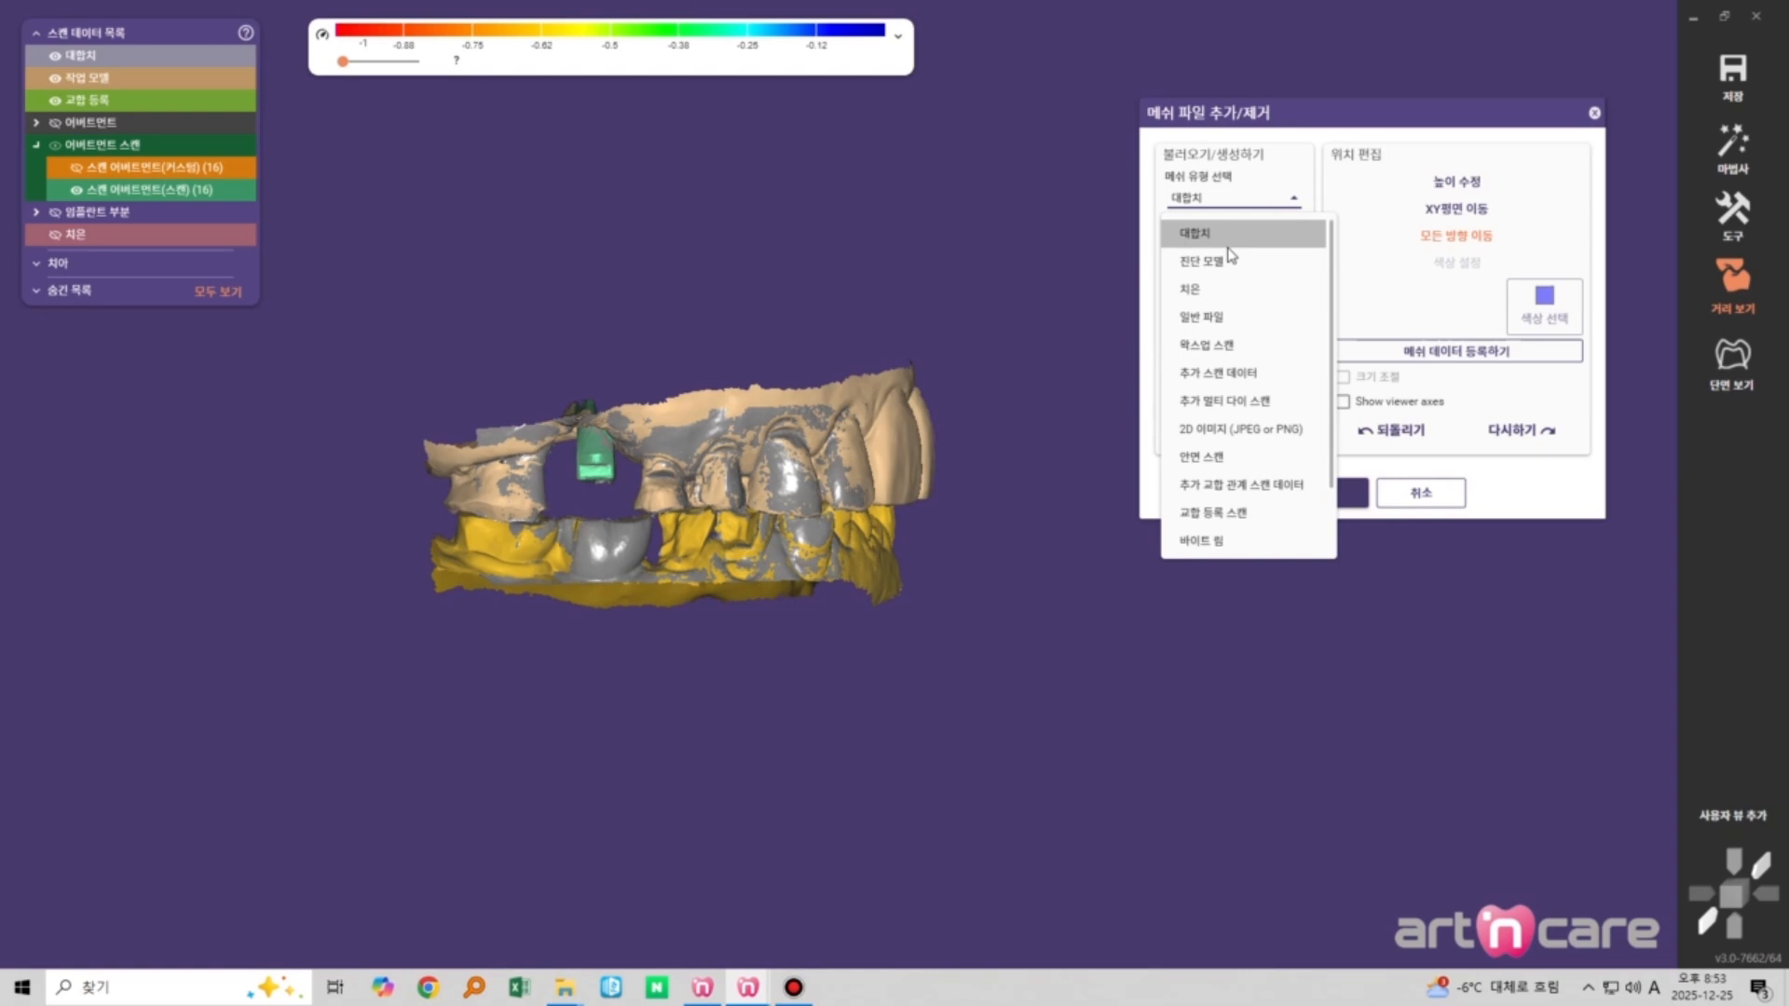
left_click(1054, 384)
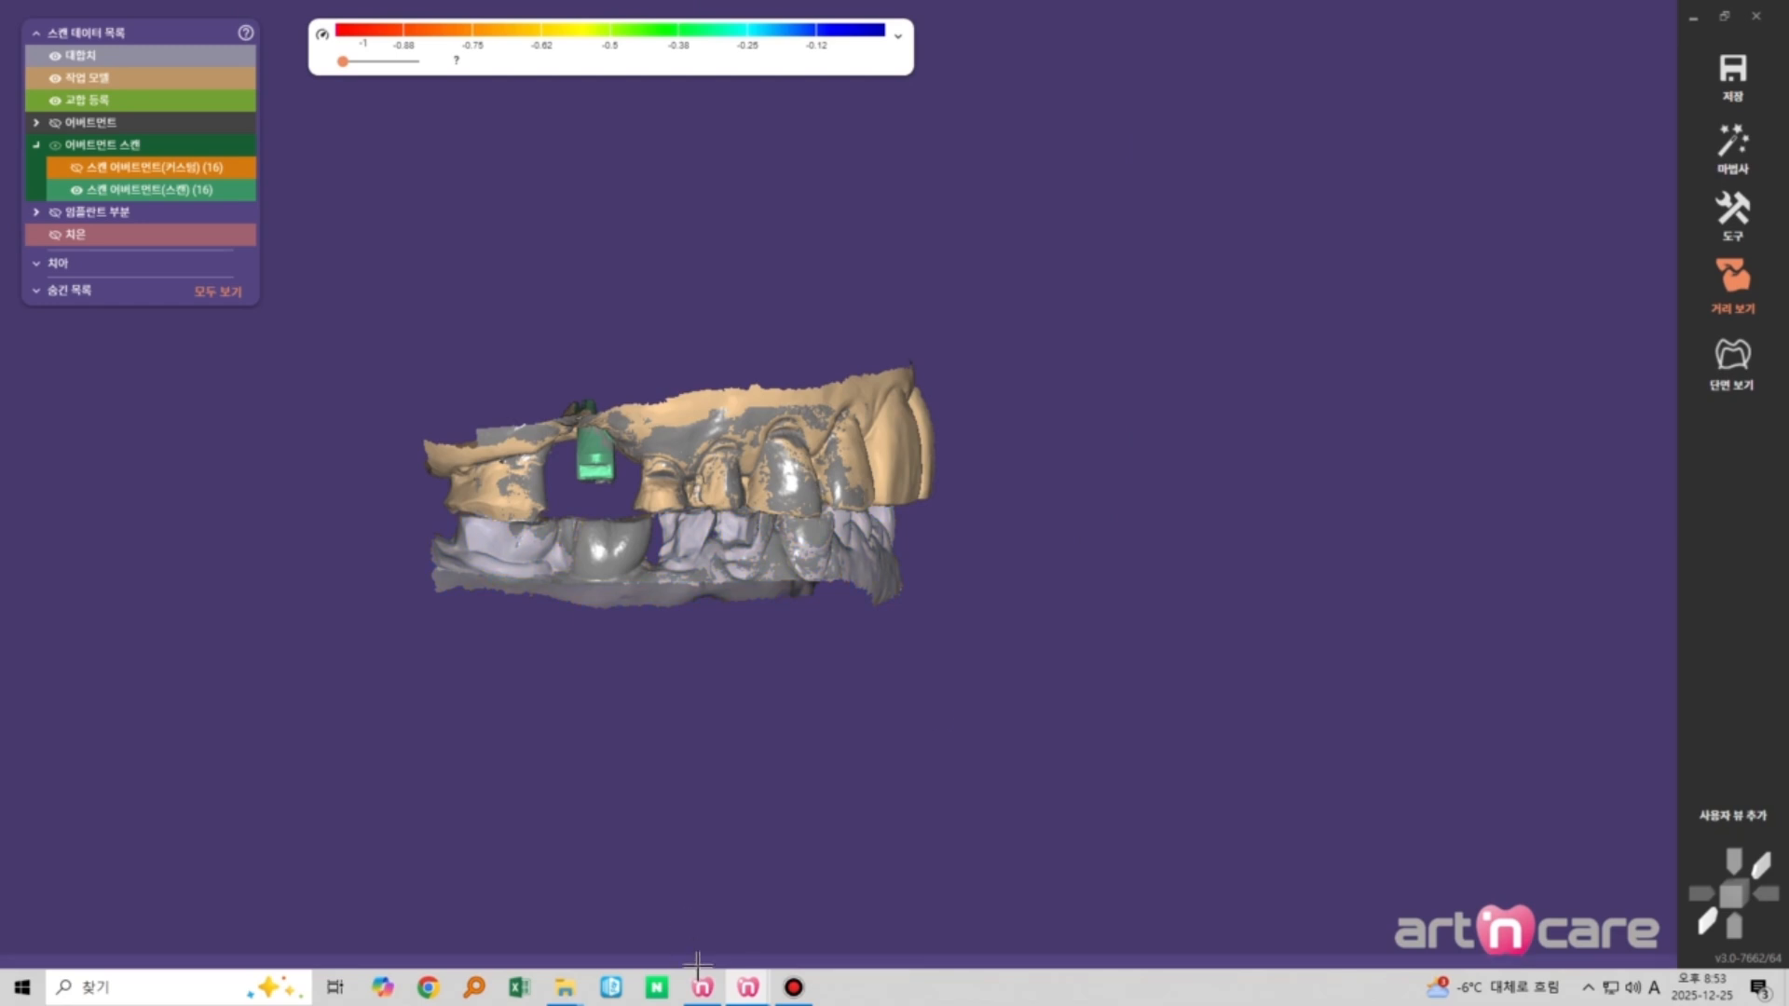
mouse_move(748, 988)
left_click(1043, 899)
Examine the bite between the upper antagonist and the lower abutment scan from the side and from inside
right_click_drag(829, 553, 791, 552)
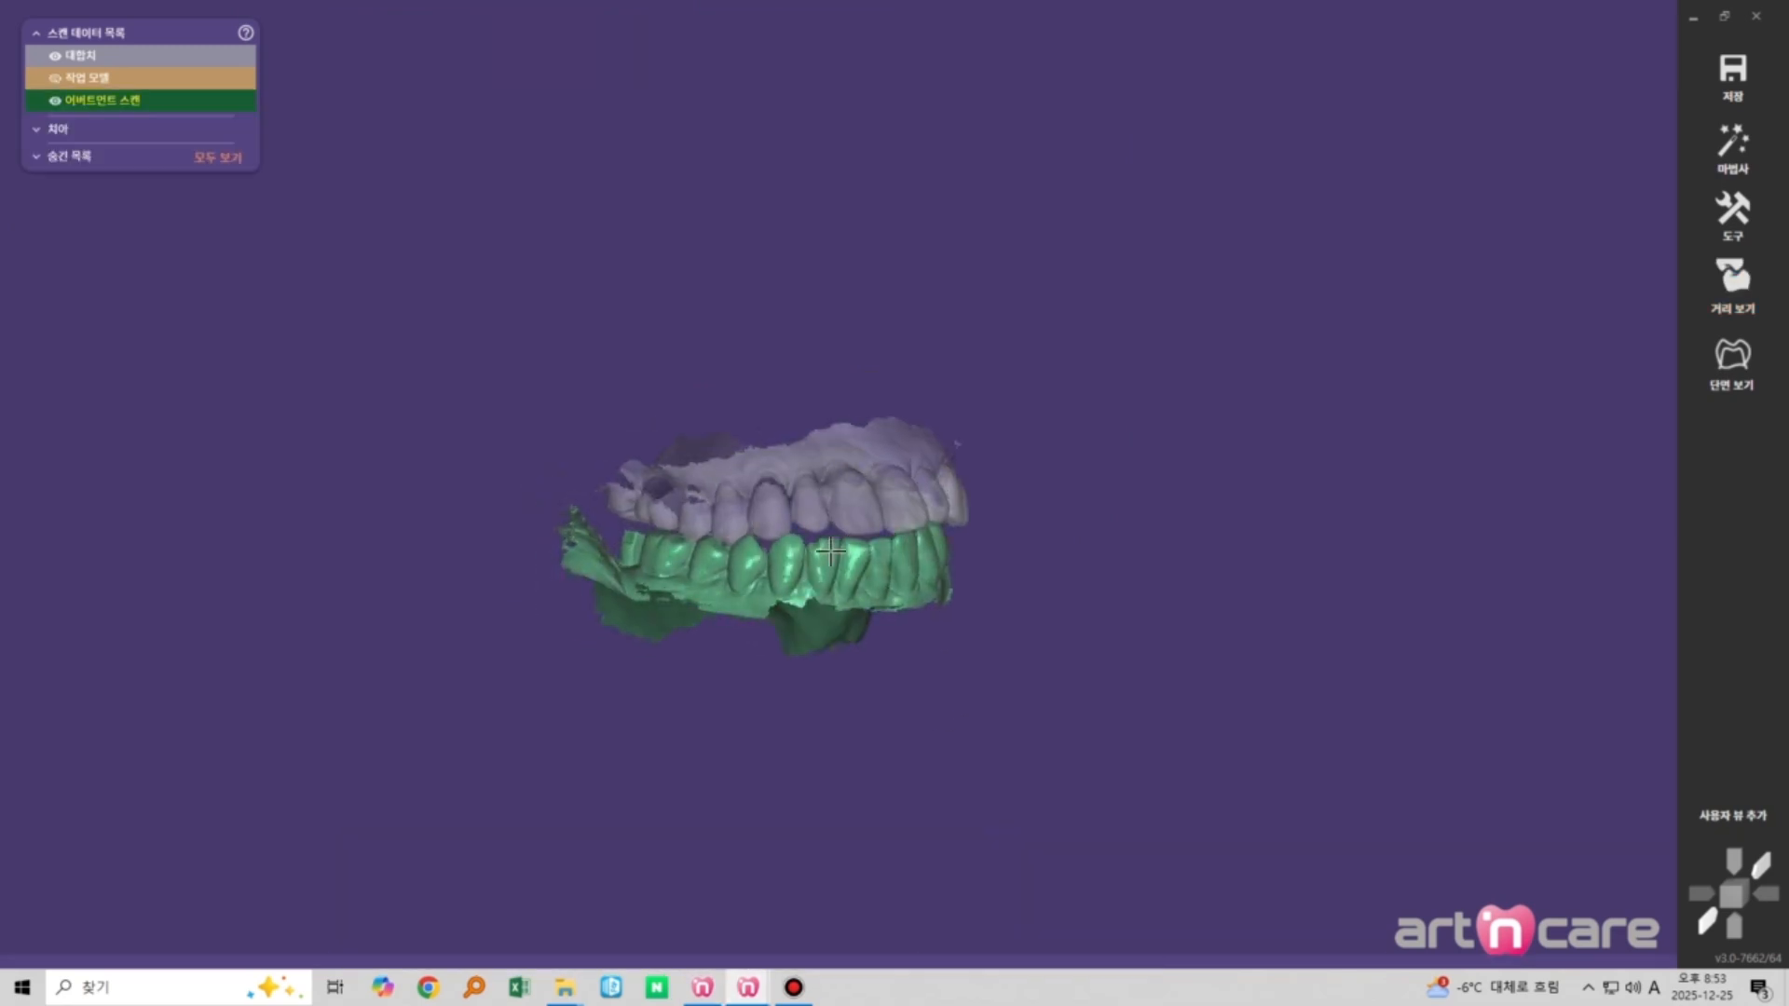
scroll(791, 552, "up", 3)
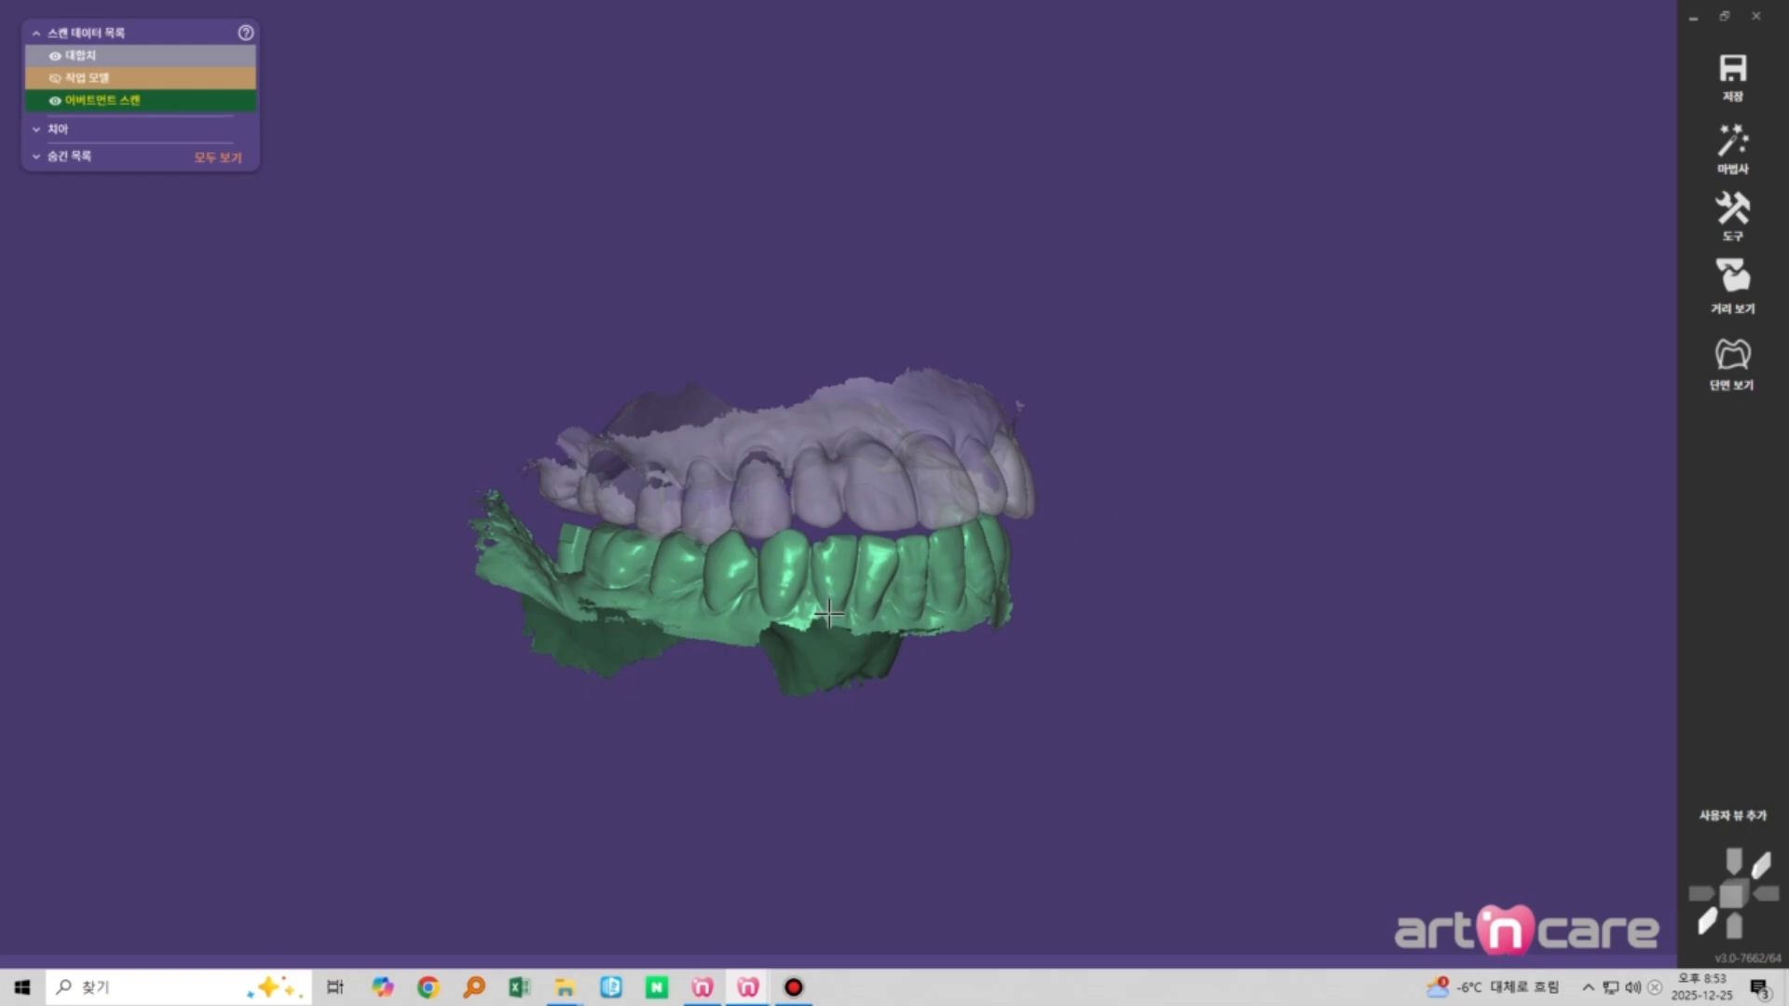
right_click_drag(845, 700, 863, 689)
middle_click(759, 706)
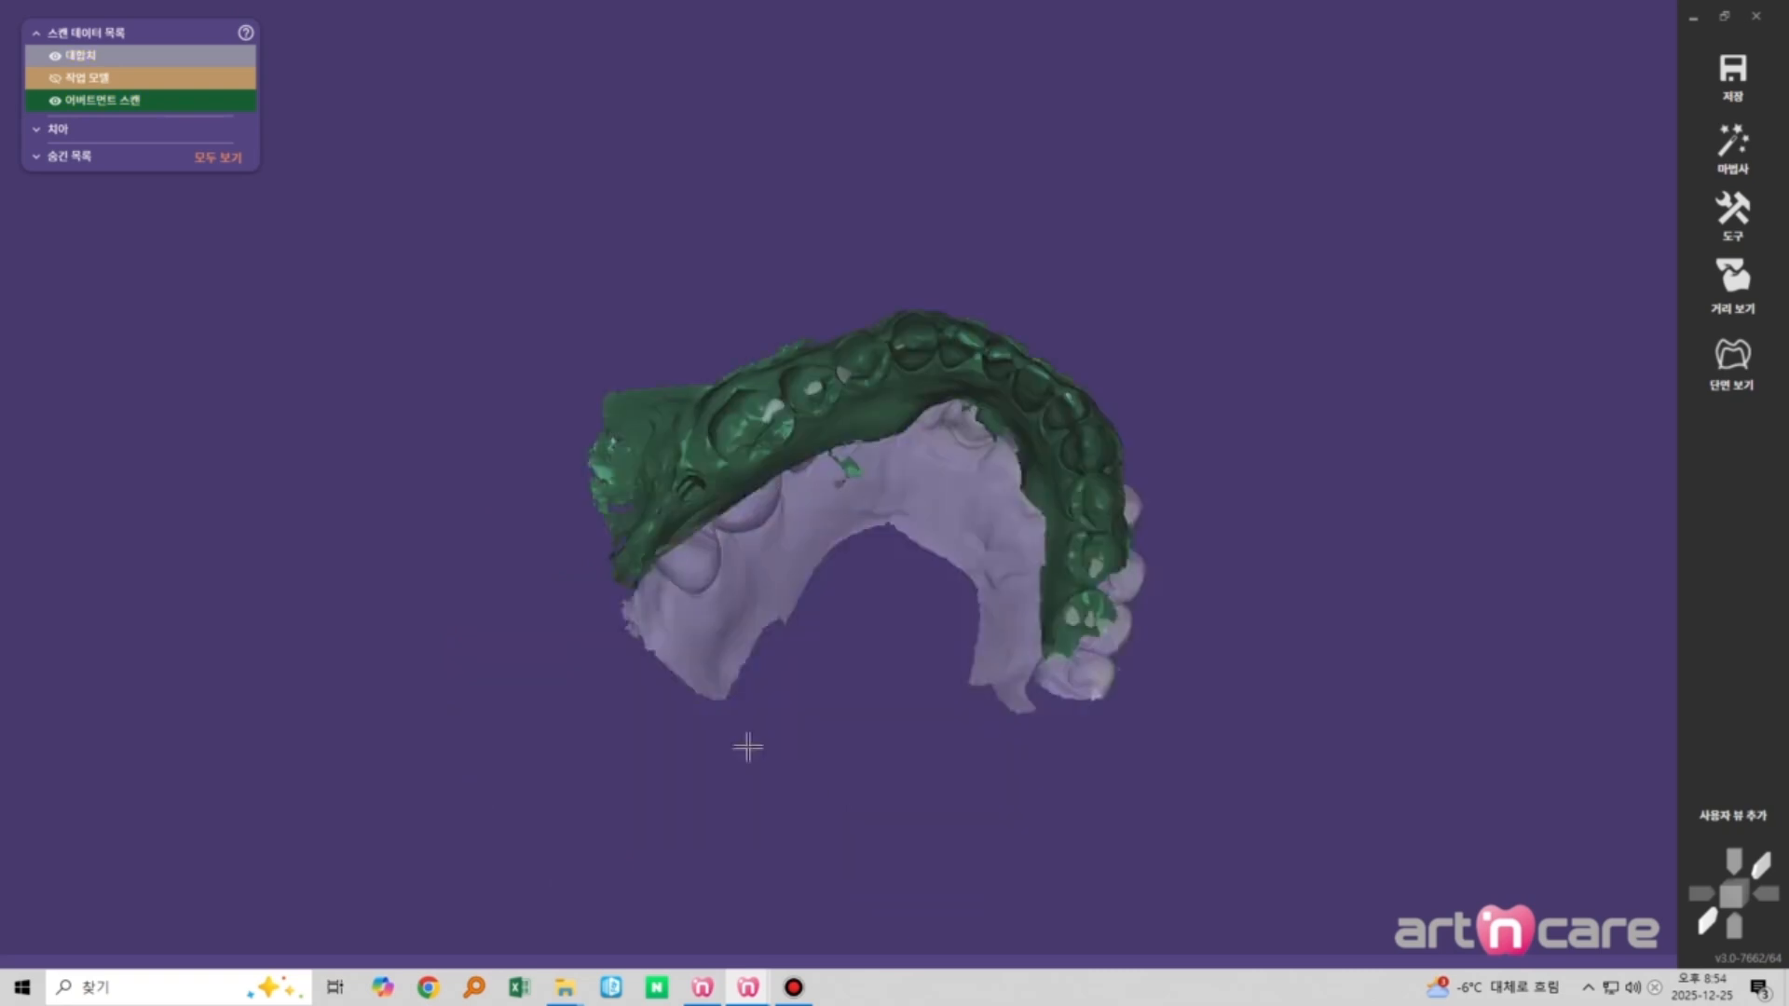
right_click_drag(747, 747, 757, 711)
right_click_drag(810, 615, 815, 607)
scroll(796, 494, "up", 3)
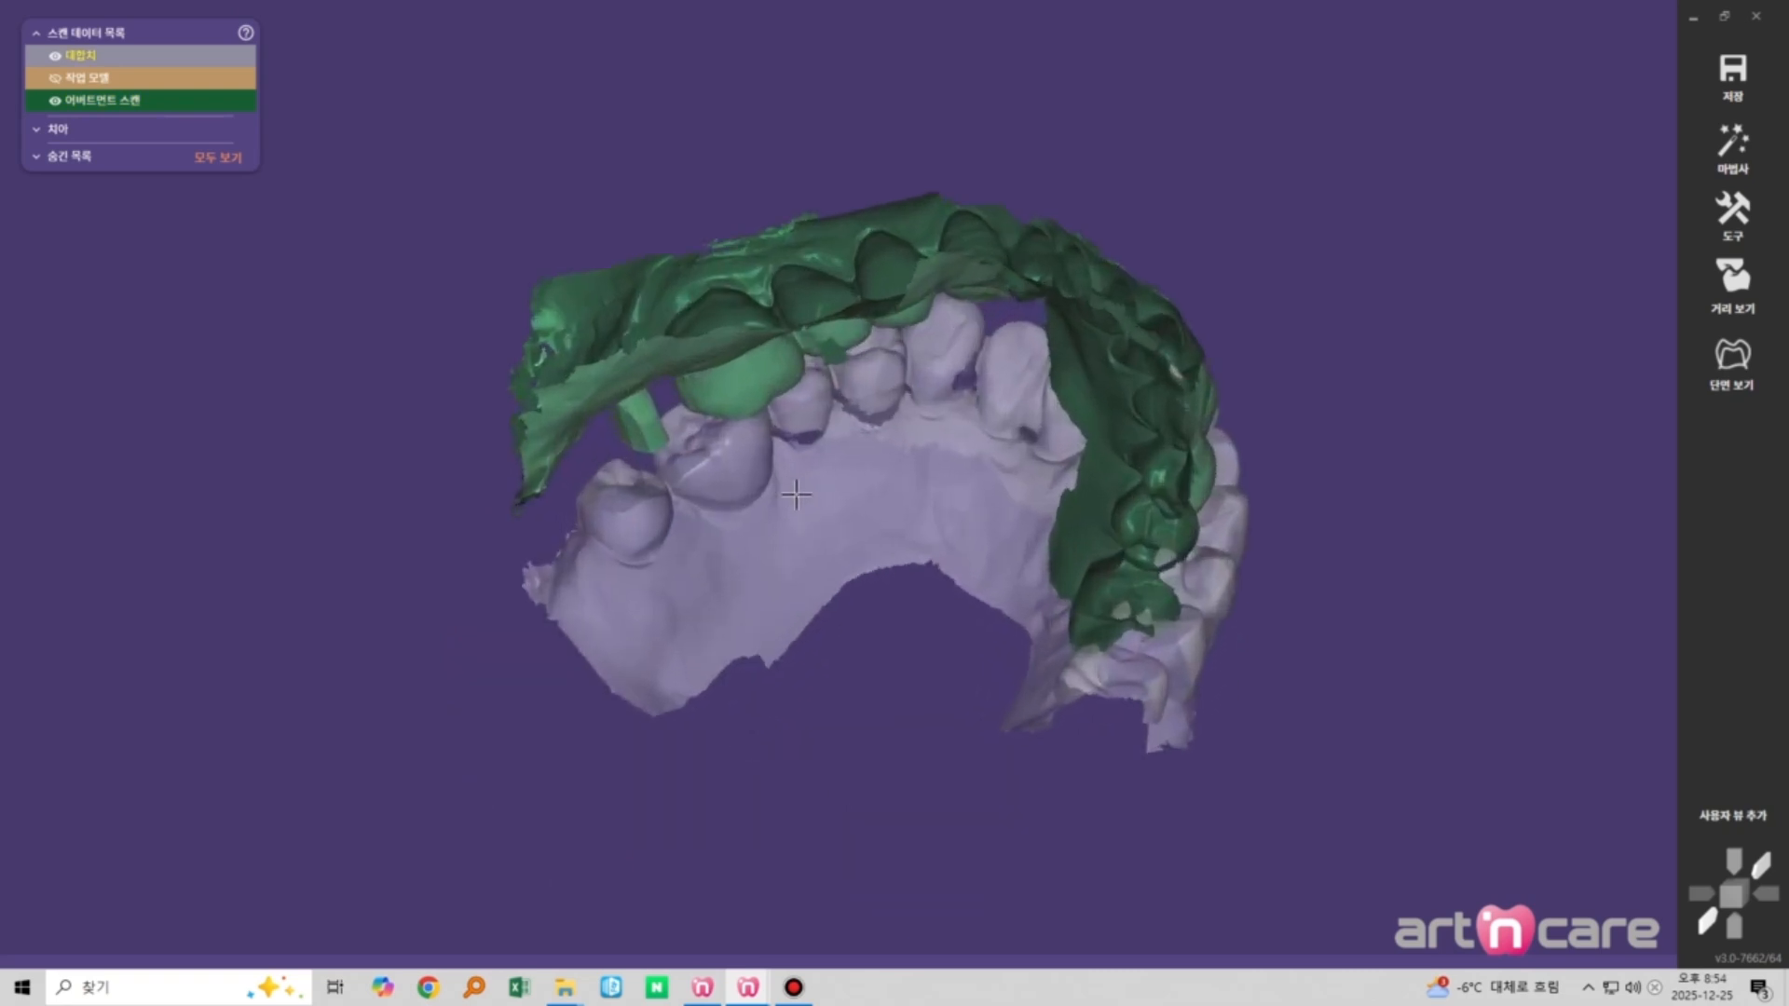
scroll(867, 605, "down", 3)
right_click_drag(797, 495, 973, 697)
scroll(753, 513, "up", 2)
right_click_drag(782, 643, 756, 596)
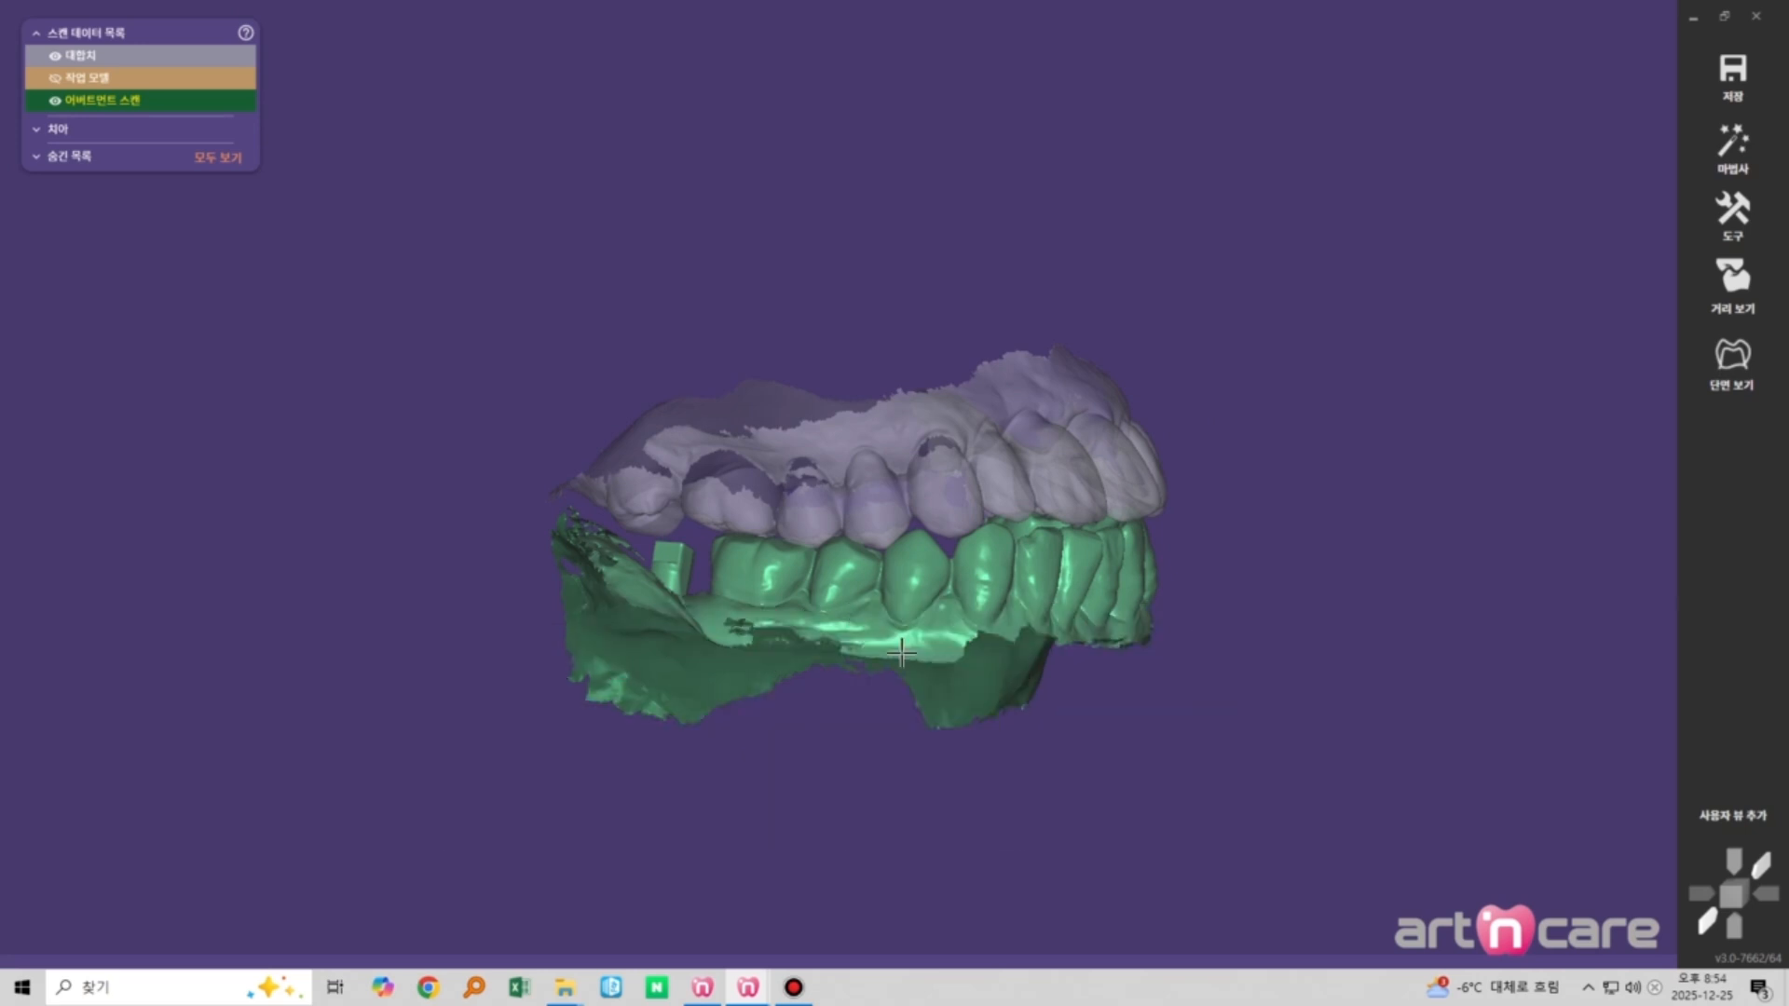
Switch to the open project with the tooth 21 scan abutment and inspect both colored jaw scans together
left_click(703, 989)
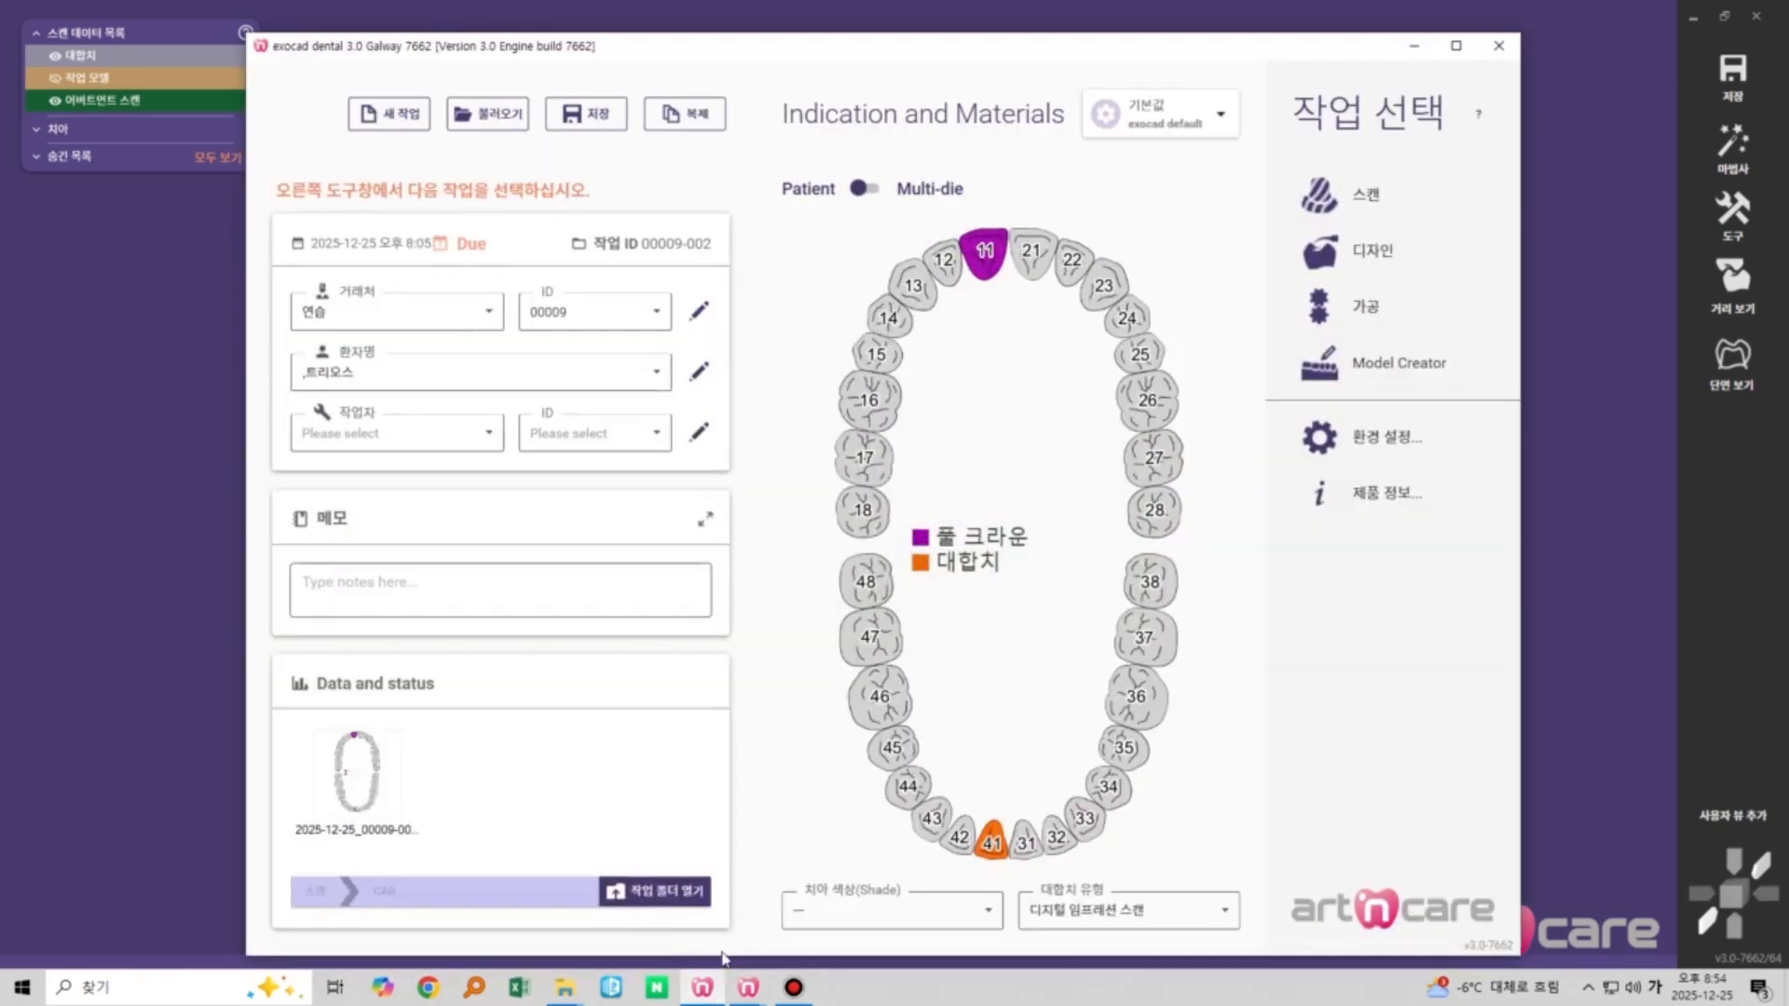
left_click(746, 988)
left_click(485, 905)
right_click_drag(638, 676, 642, 569)
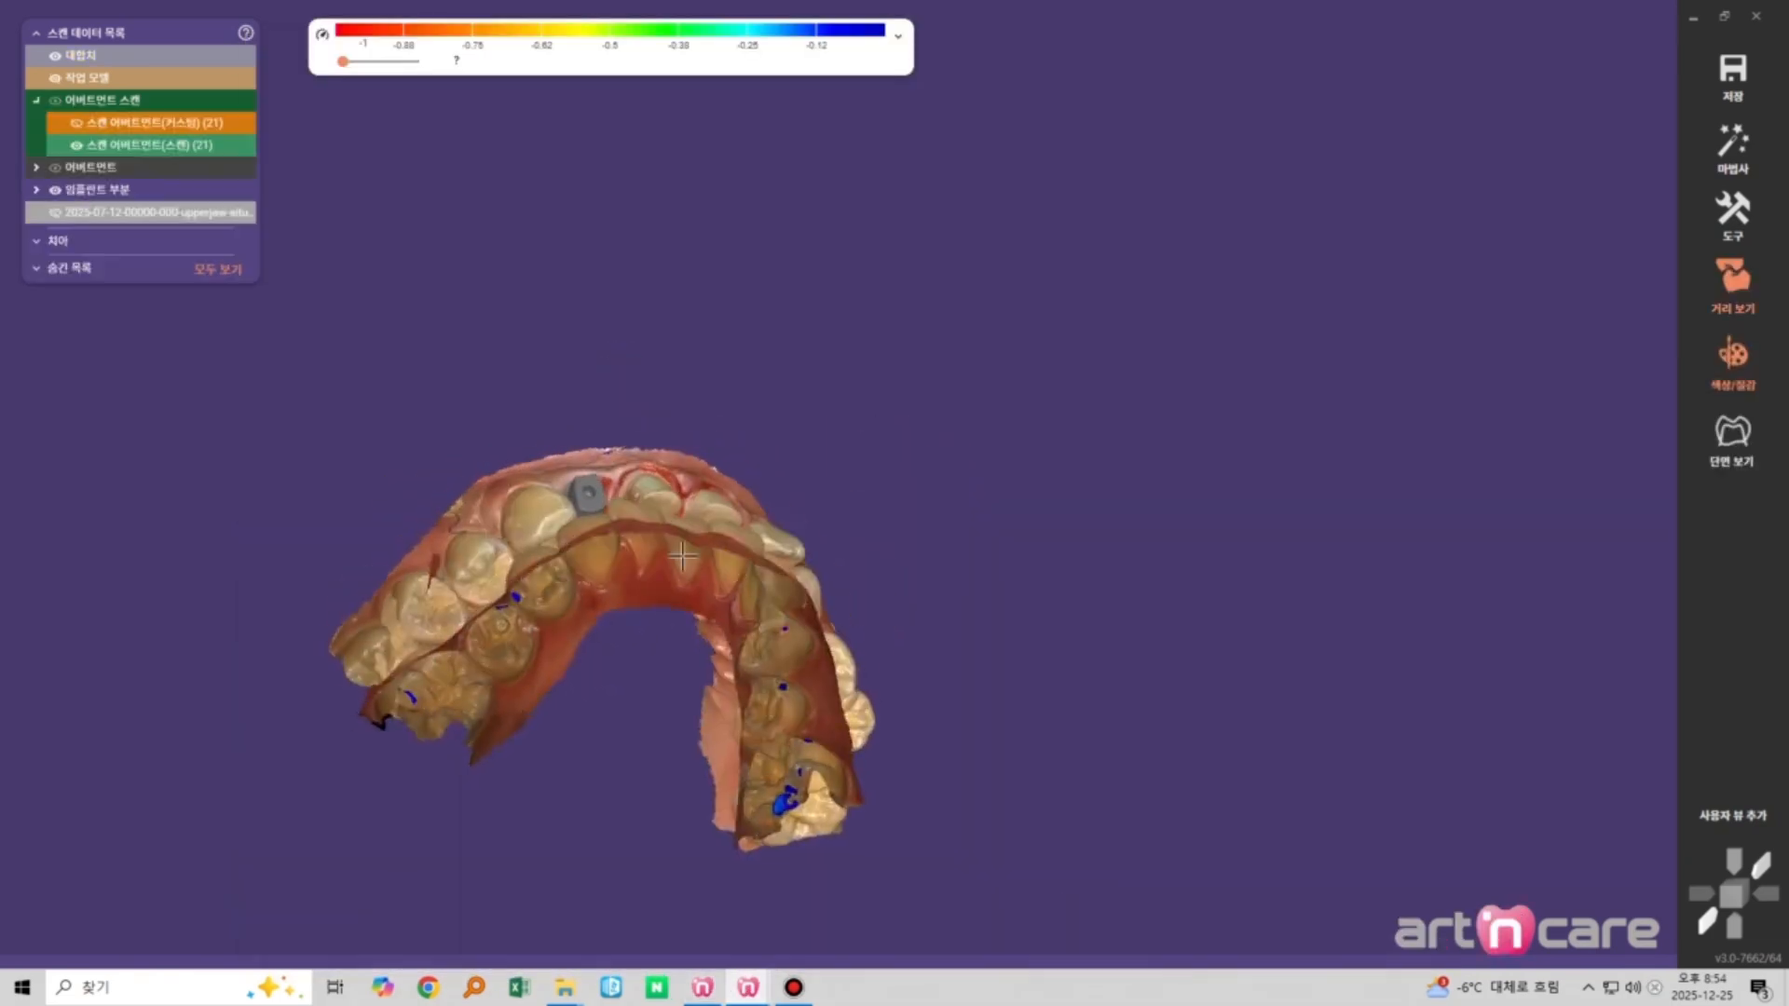
scroll(642, 568, "up", 2)
right_click_drag(531, 583, 751, 647)
scroll(775, 486, "up", 3)
right_click_drag(776, 487, 963, 707)
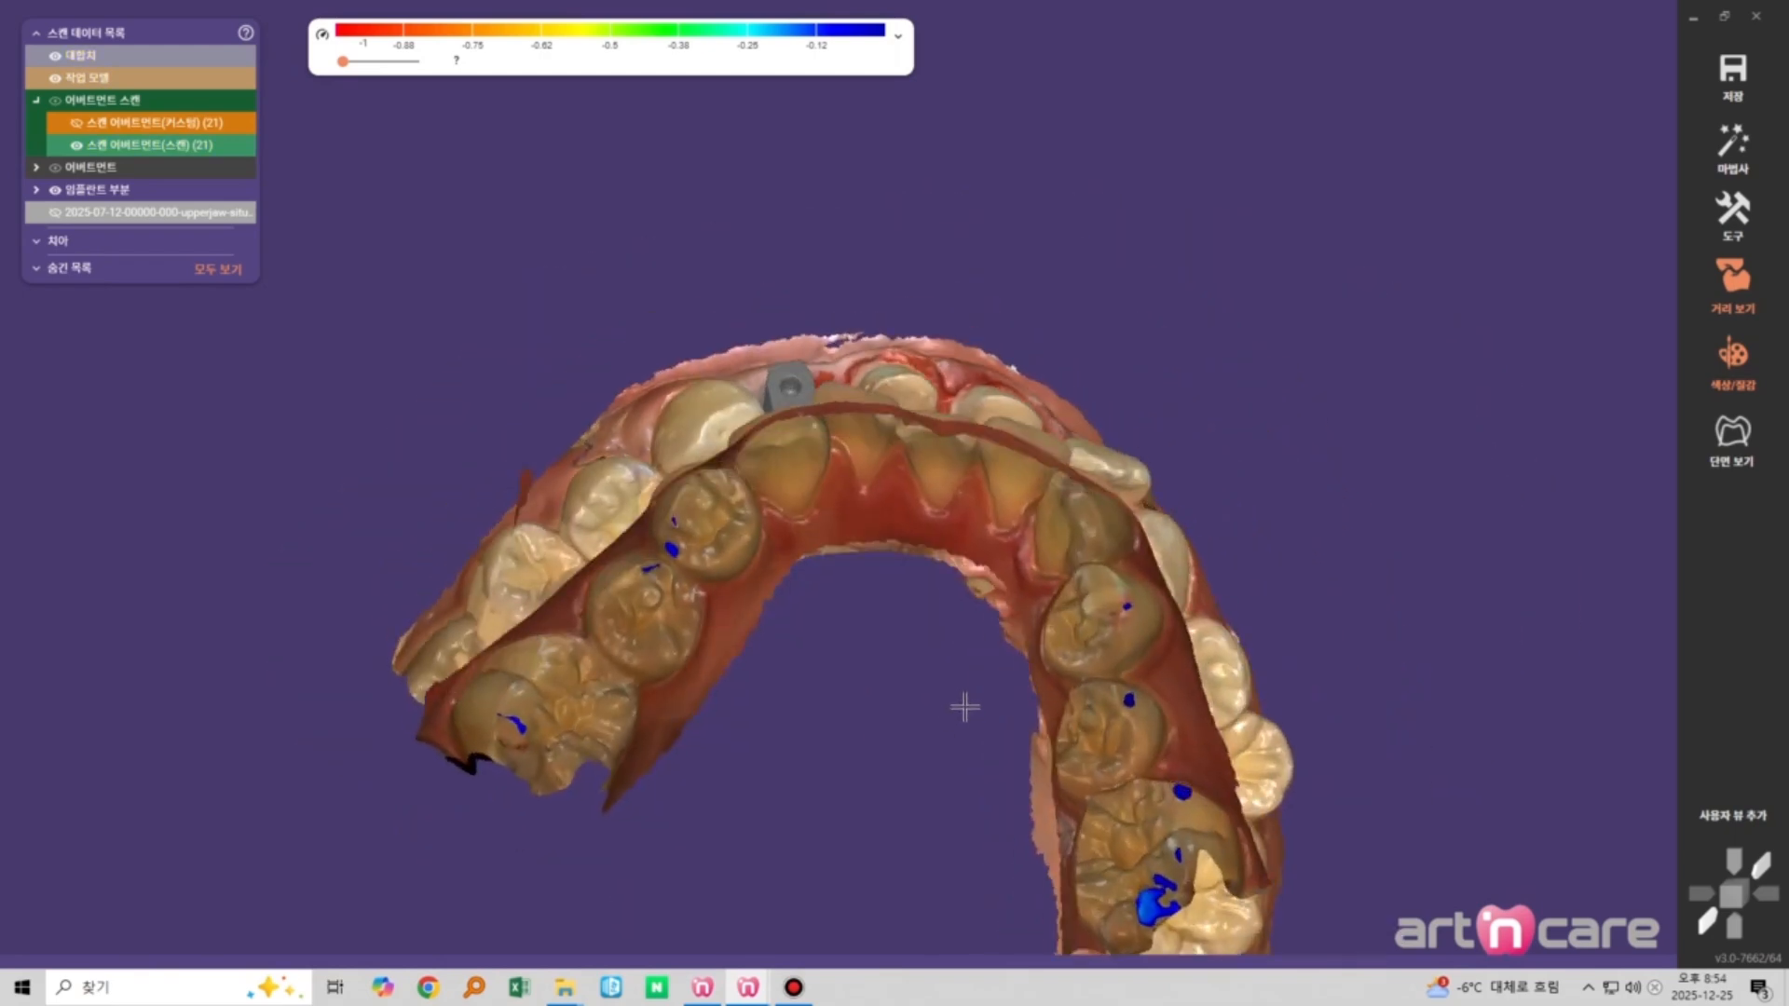
Hide the antagonist and examine the contact marks on the upper teeth and the area around the scan abutment
key("a")
middle_click(1134, 687)
scroll(970, 647, "down", 1)
right_click_drag(970, 646, 1032, 621)
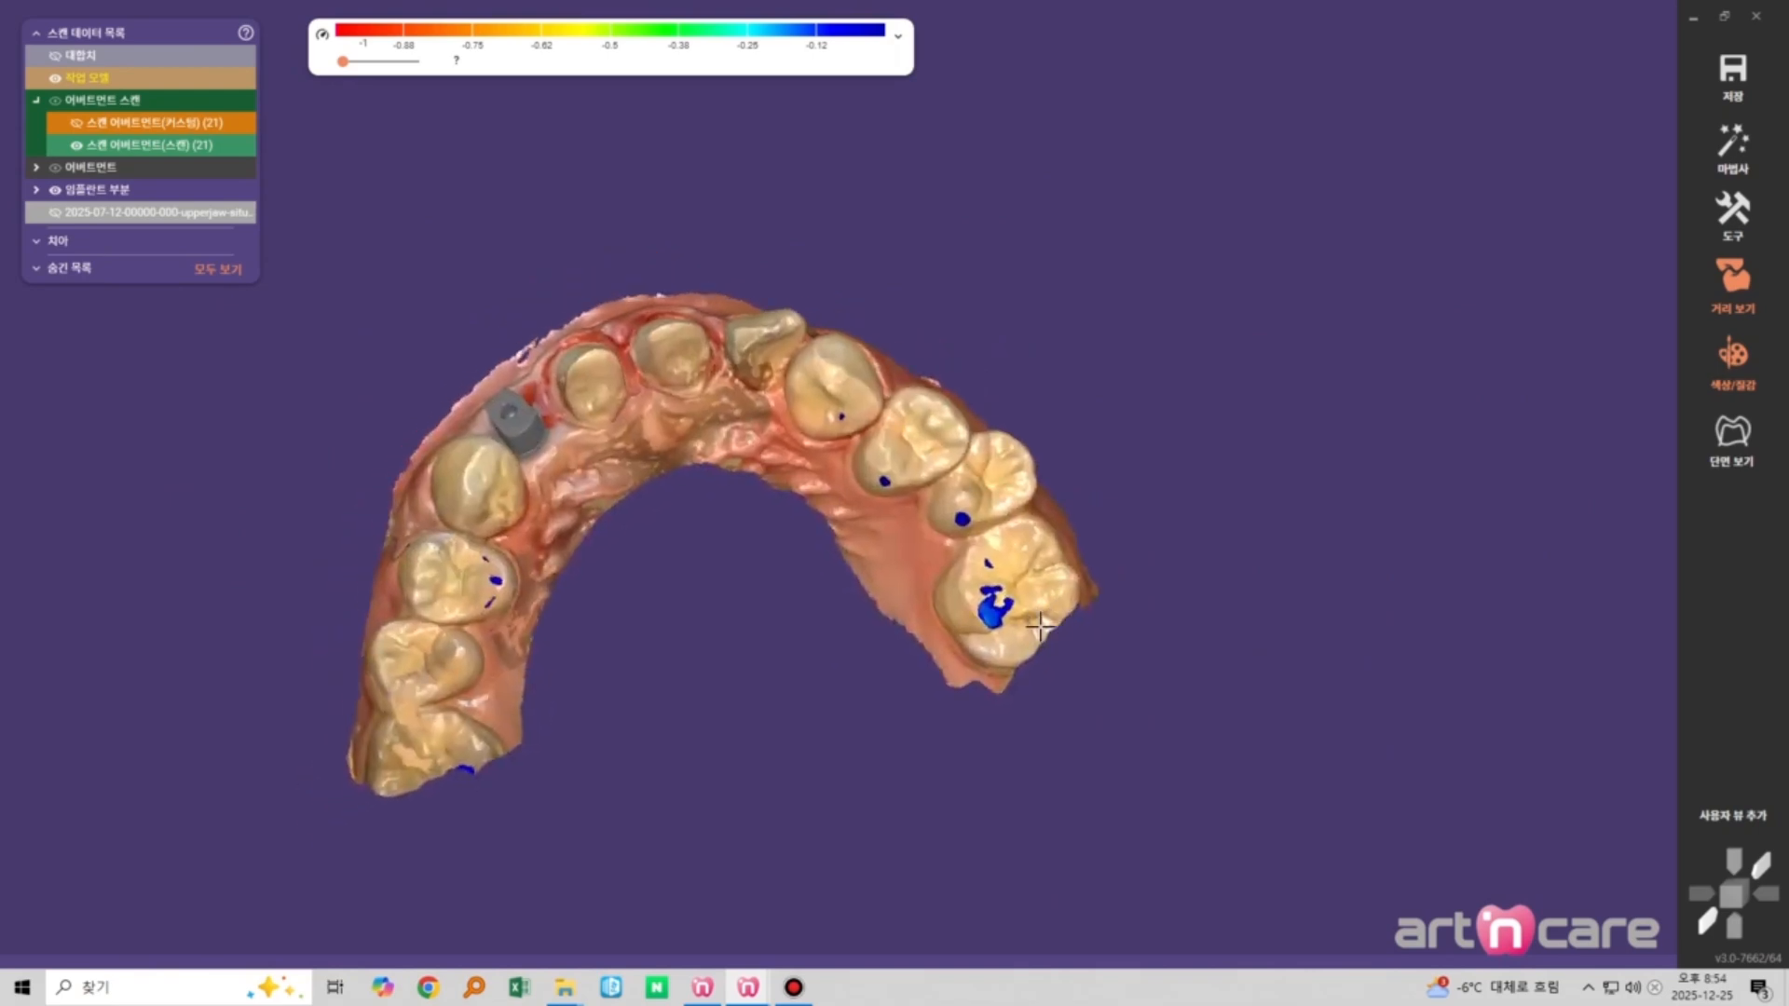
scroll(870, 627, "up", 2)
middle_click_drag(870, 627, 958, 659)
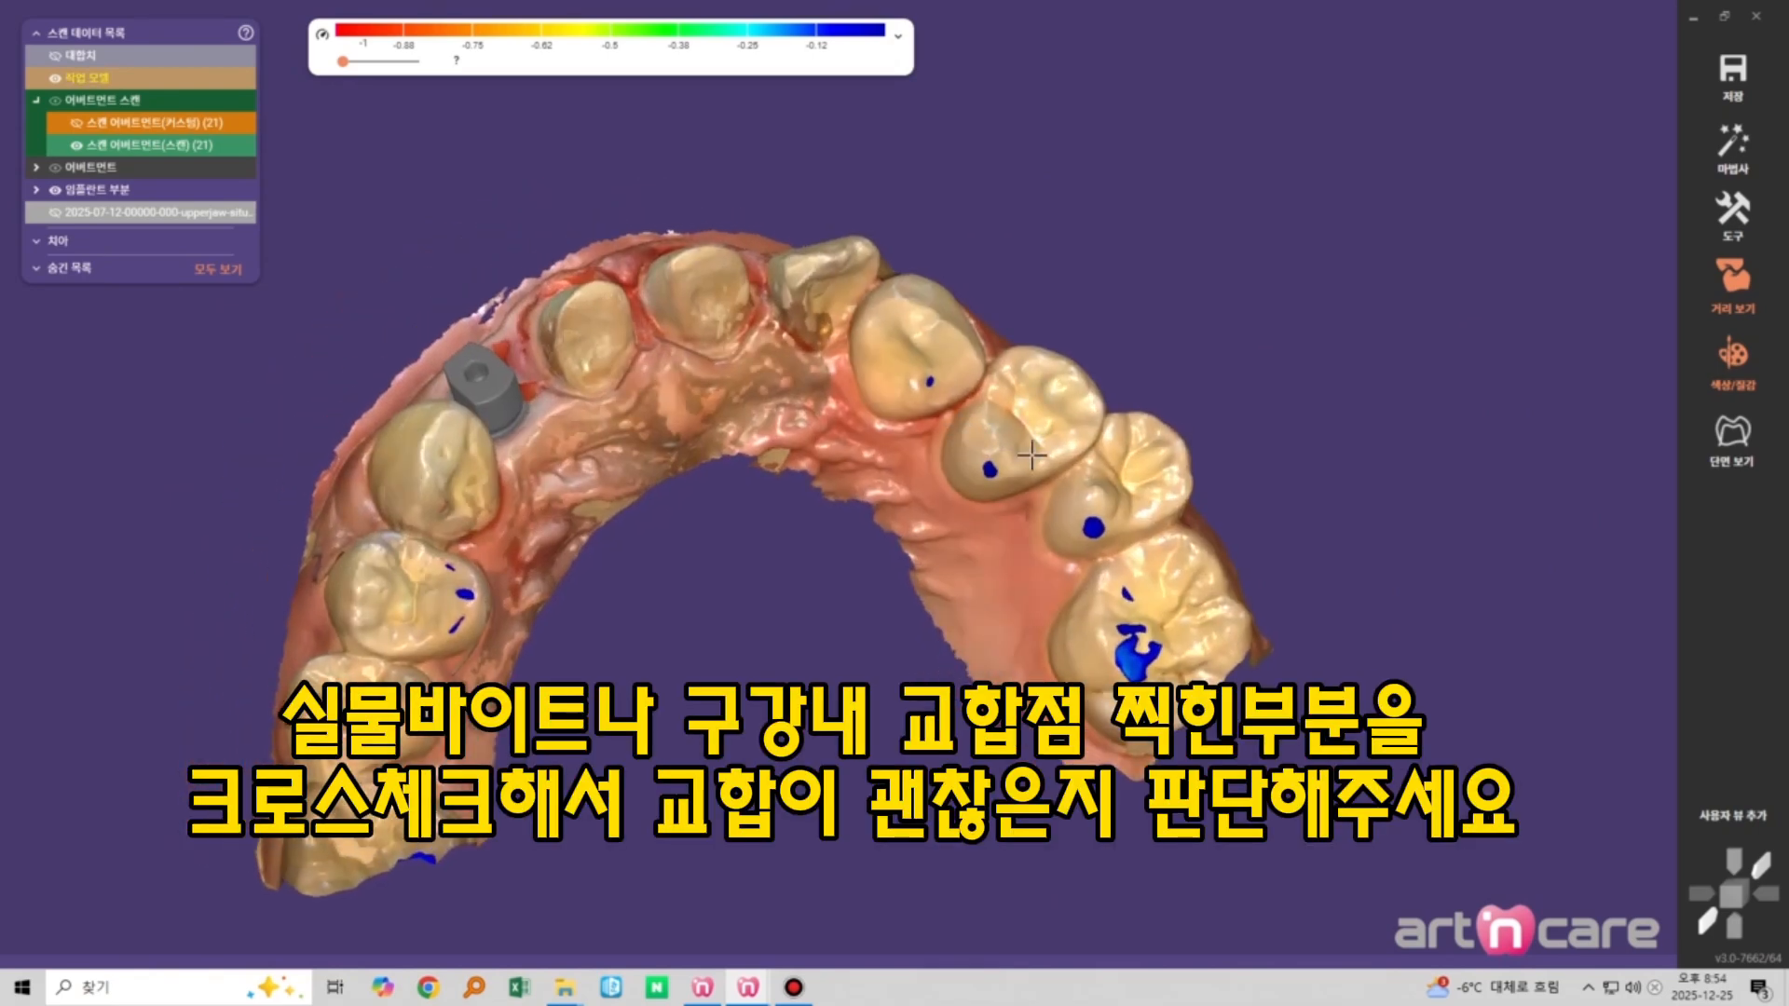
right_click_drag(536, 594, 865, 457)
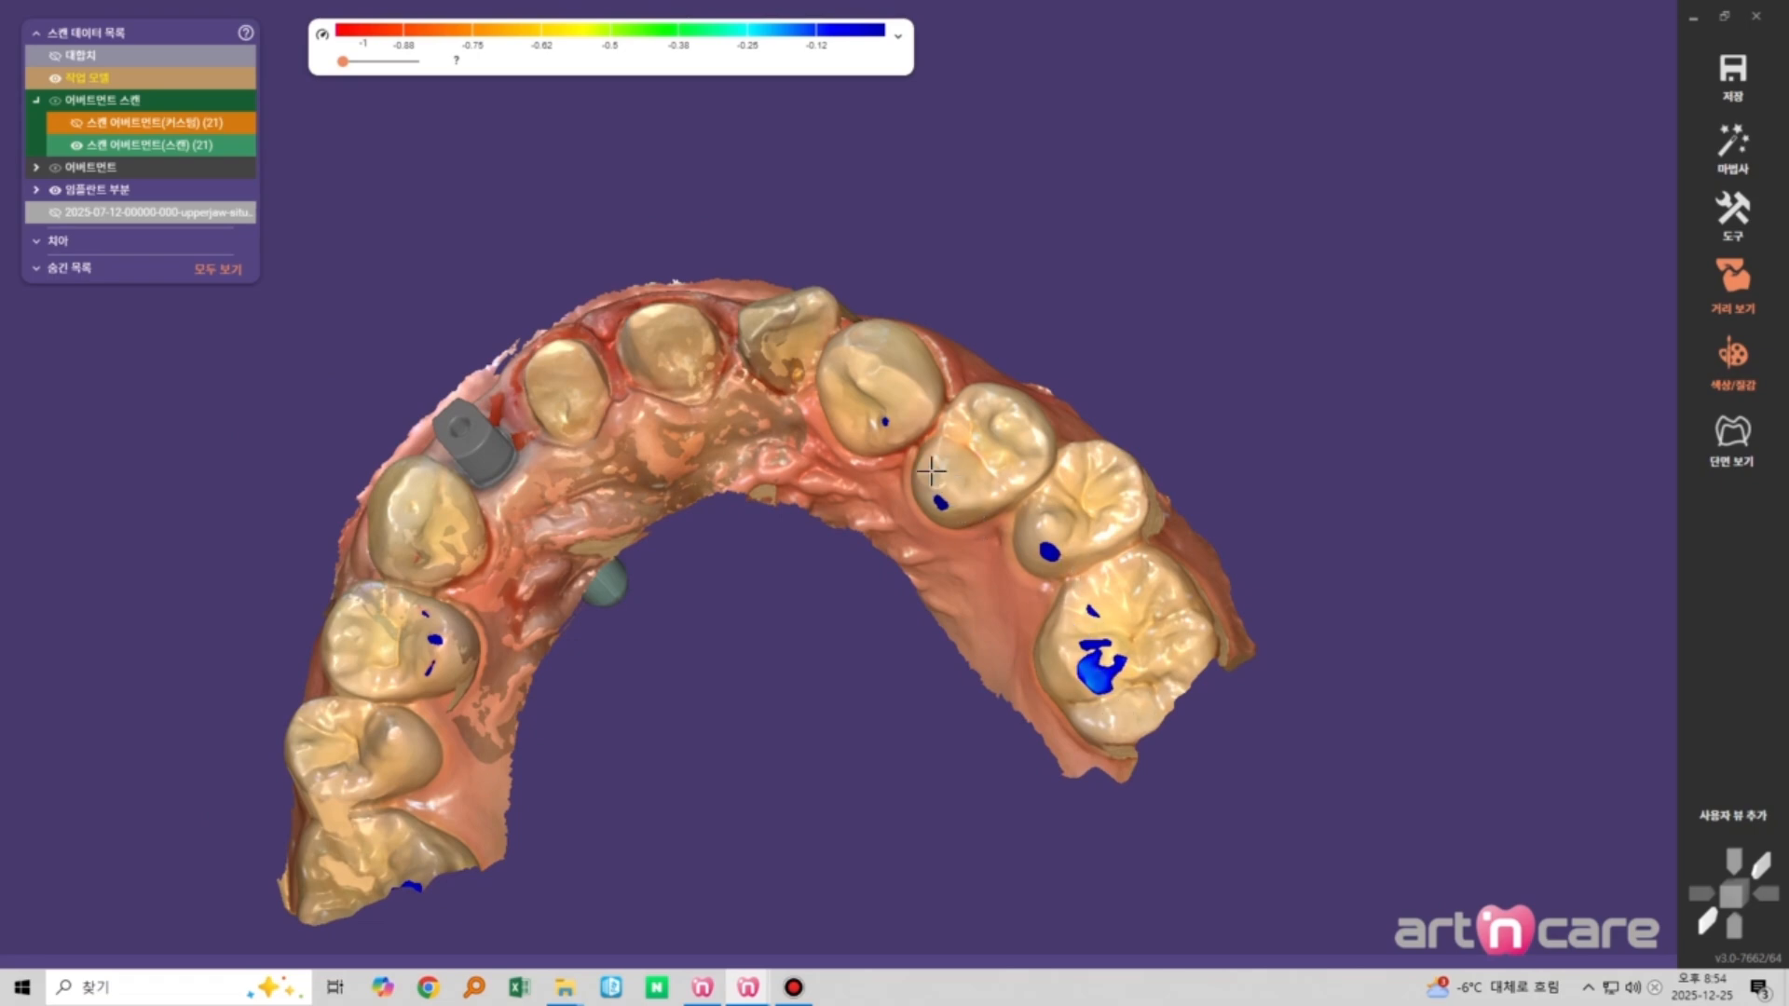
scroll(728, 529, "down", 3)
right_click_drag(728, 529, 721, 532)
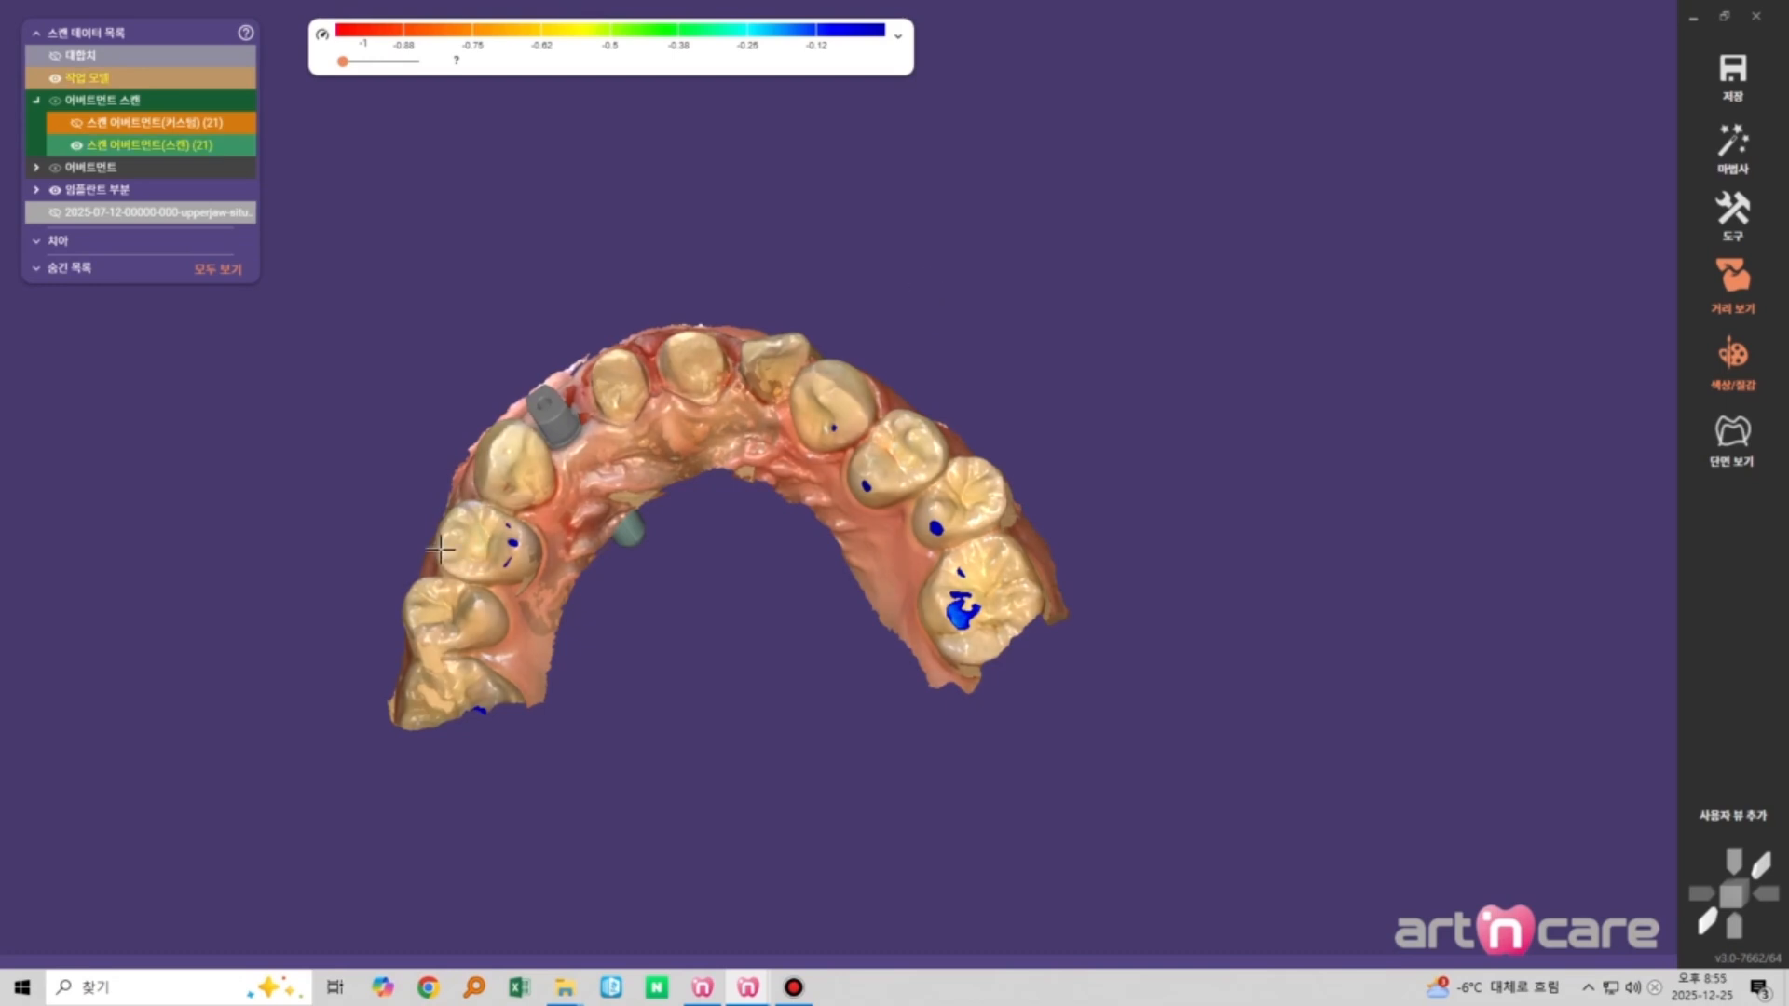
mouse_move(561, 413)
right_mouse_down()
mouse_move(503, 503)
mouse_move(569, 402)
right_mouse_up()
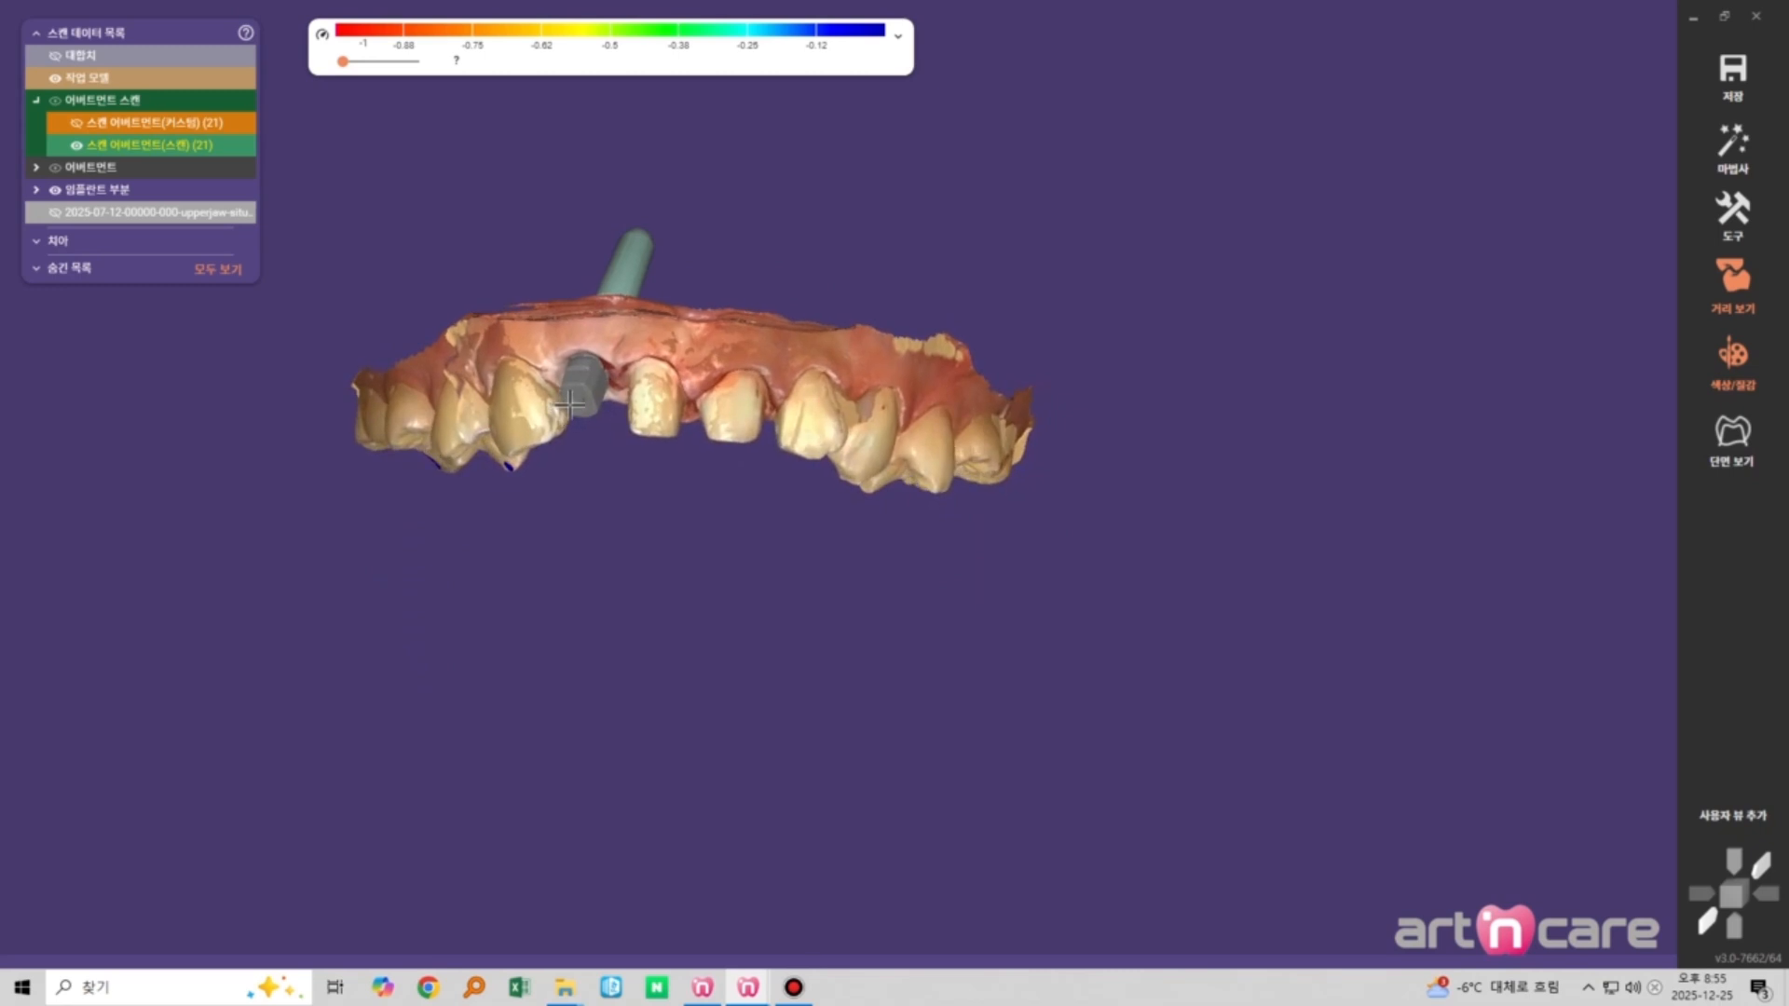